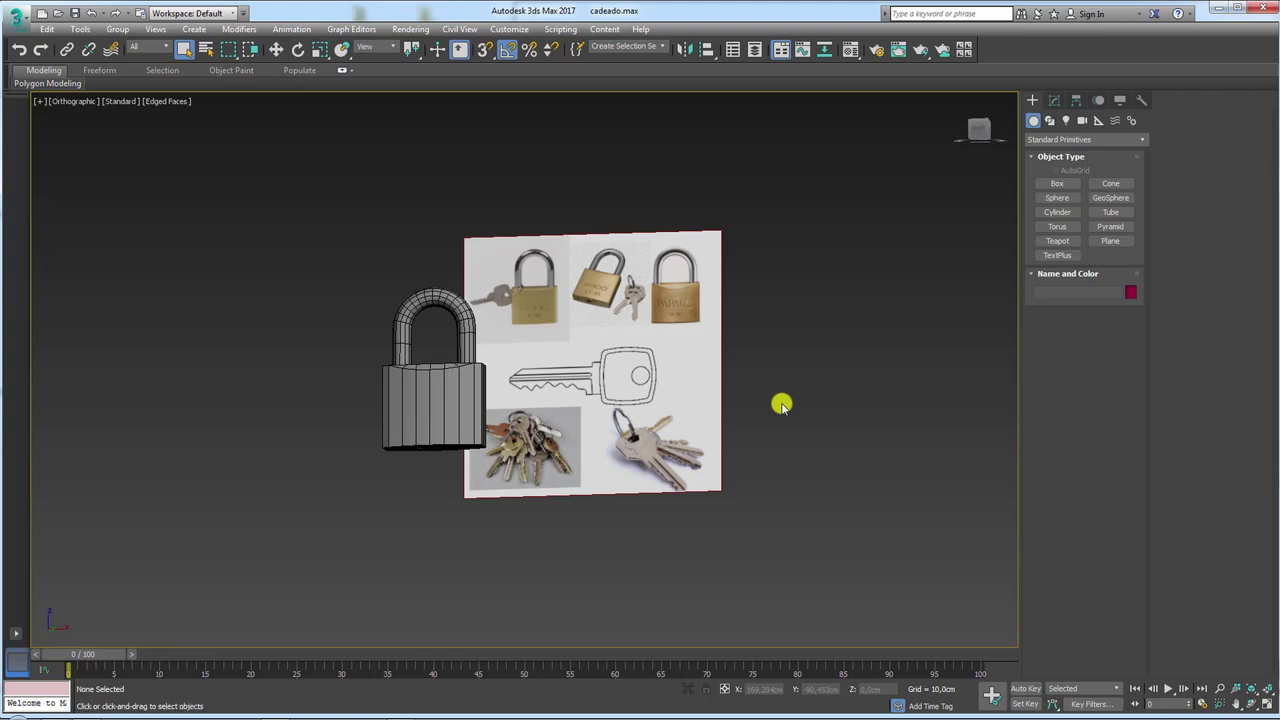
Move all three padlock parts off to the left of the reference board.
alt+middle_drag(549, 397, 386, 237)
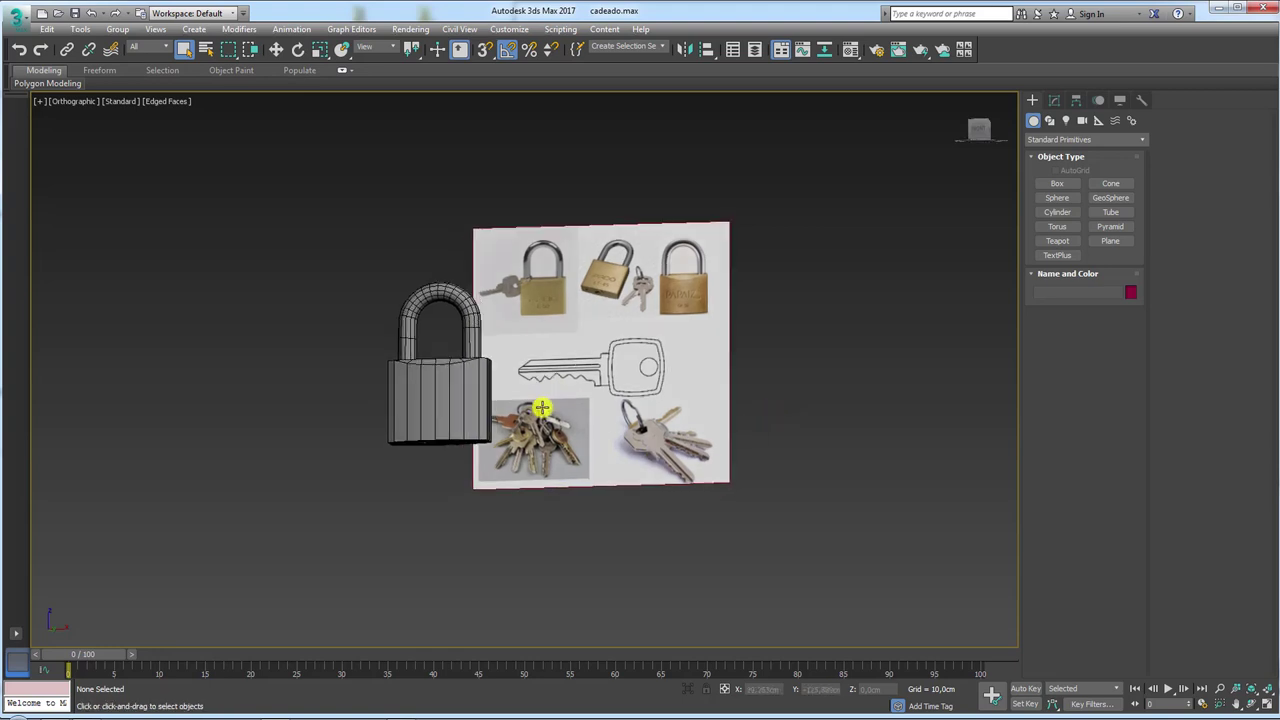
drag(348, 142, 526, 320)
key(w)
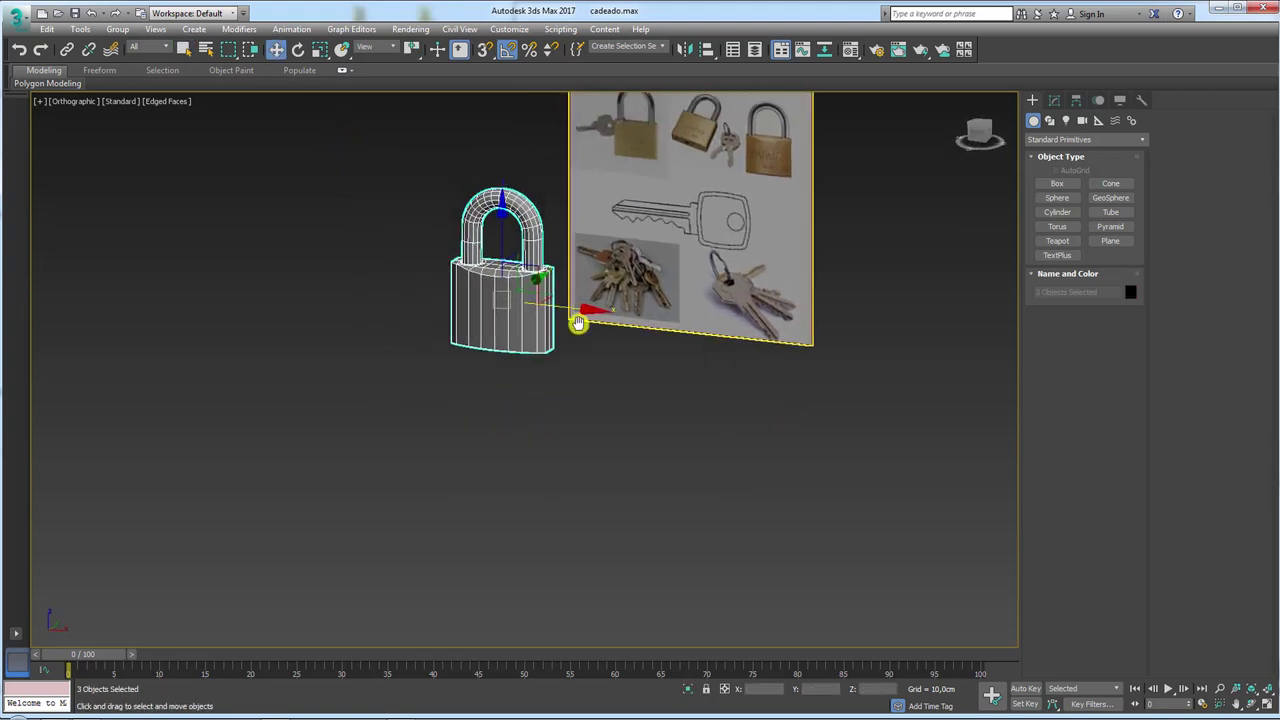
alt+middle_drag(552, 375, 626, 409)
drag(626, 409, 470, 400)
alt+middle_drag(583, 397, 609, 380)
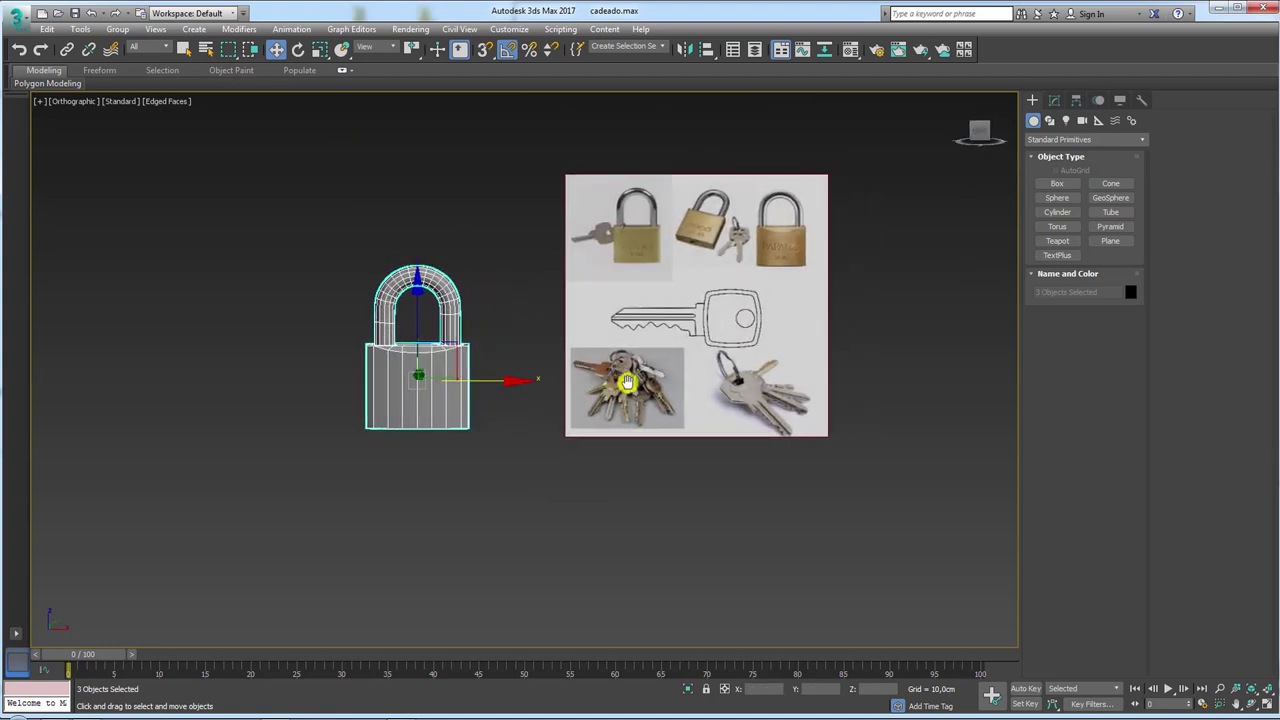
scroll(560, 389, up, 3)
Point out the padlock and the key references, then switch to the project folder.
mouse_move(440, 275)
mouse_down()
mouse_move(240, 471)
mouse_move(325, 517)
mouse_up()
mouse_move(870, 364)
mouse_down()
mouse_move(629, 454)
mouse_move(766, 480)
mouse_move(873, 388)
mouse_up()
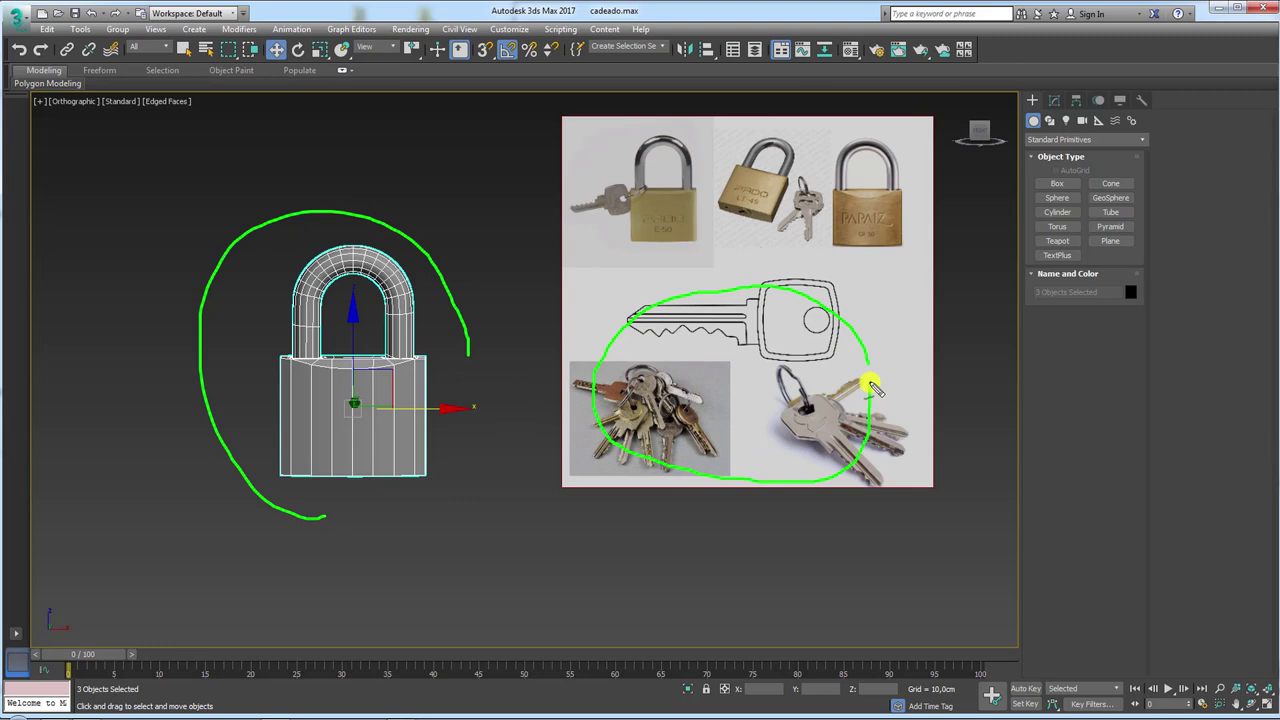
key(Escape)
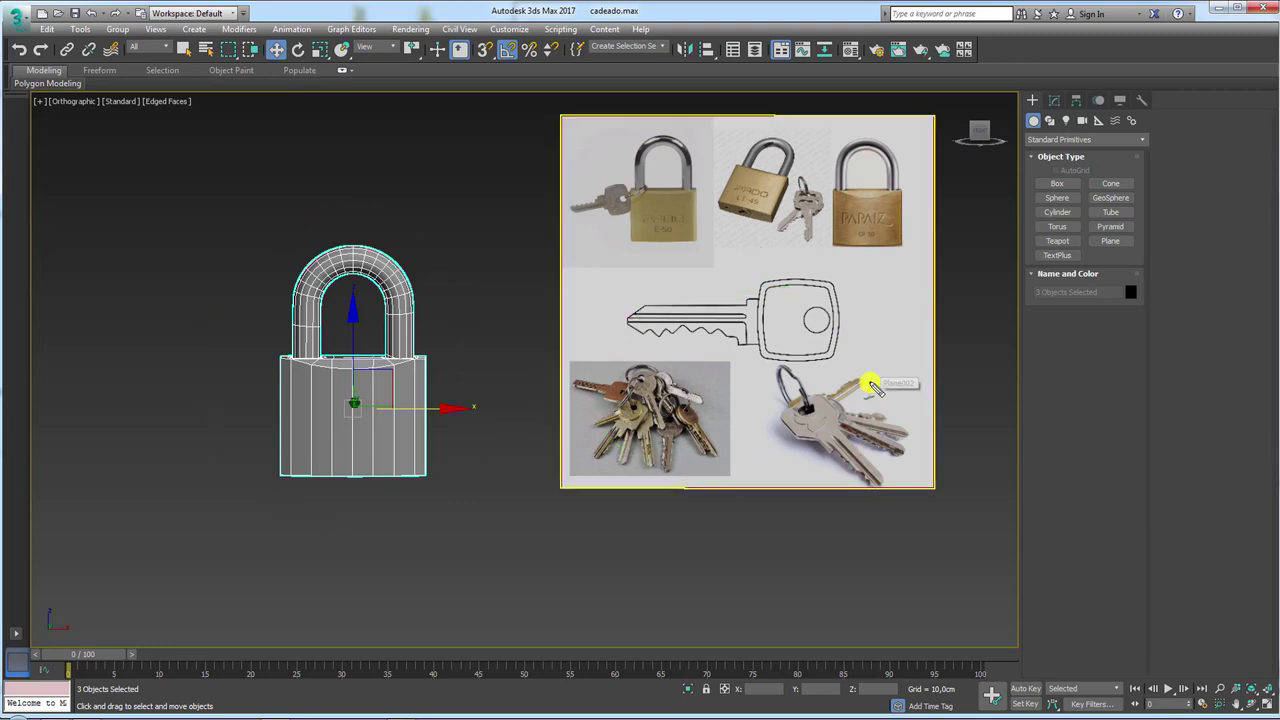
middle_drag(765, 342, 703, 388)
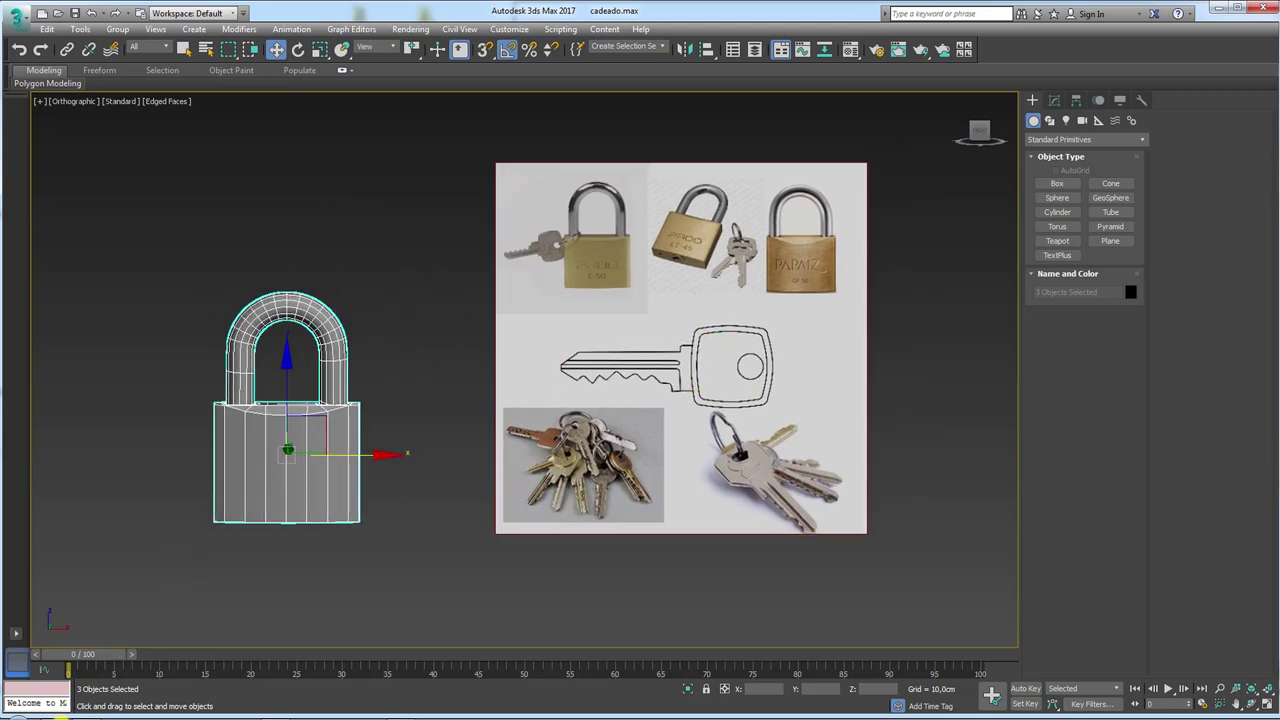
key(alt+Tab)
Open the chave contorno image from the references folder in a restored viewer window.
double_click(700, 112)
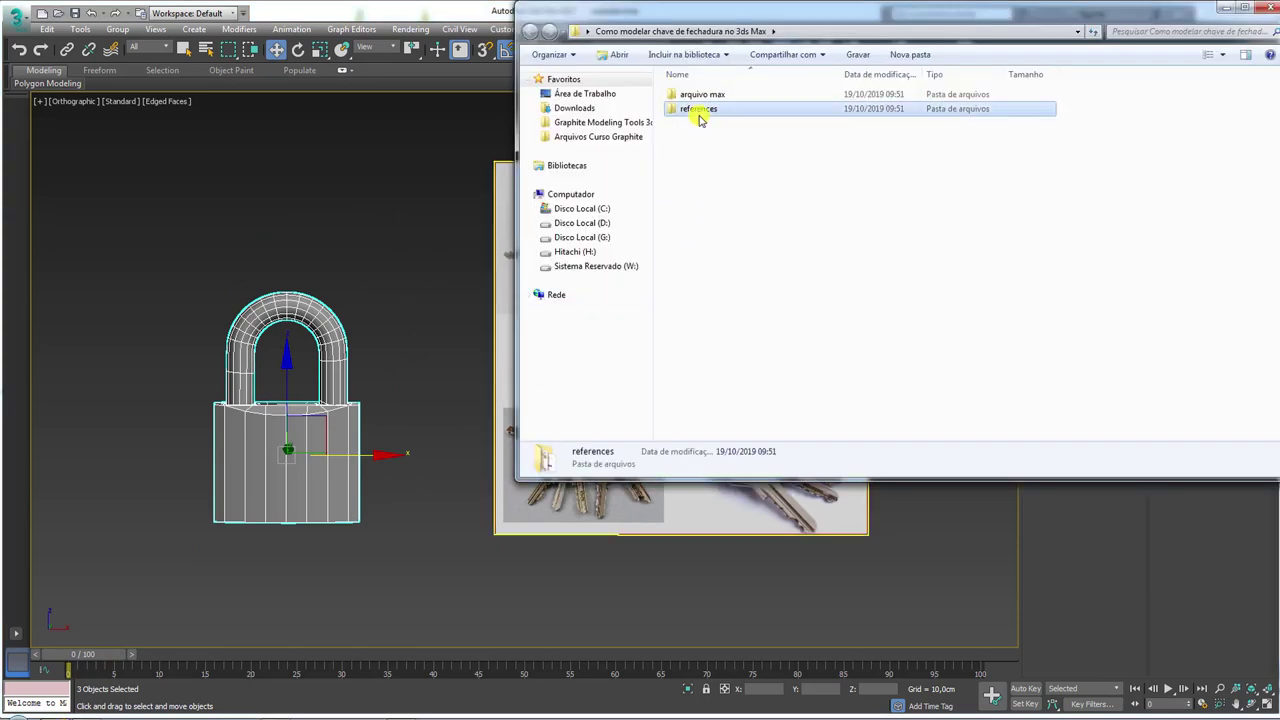
click(704, 119)
double_click(704, 119)
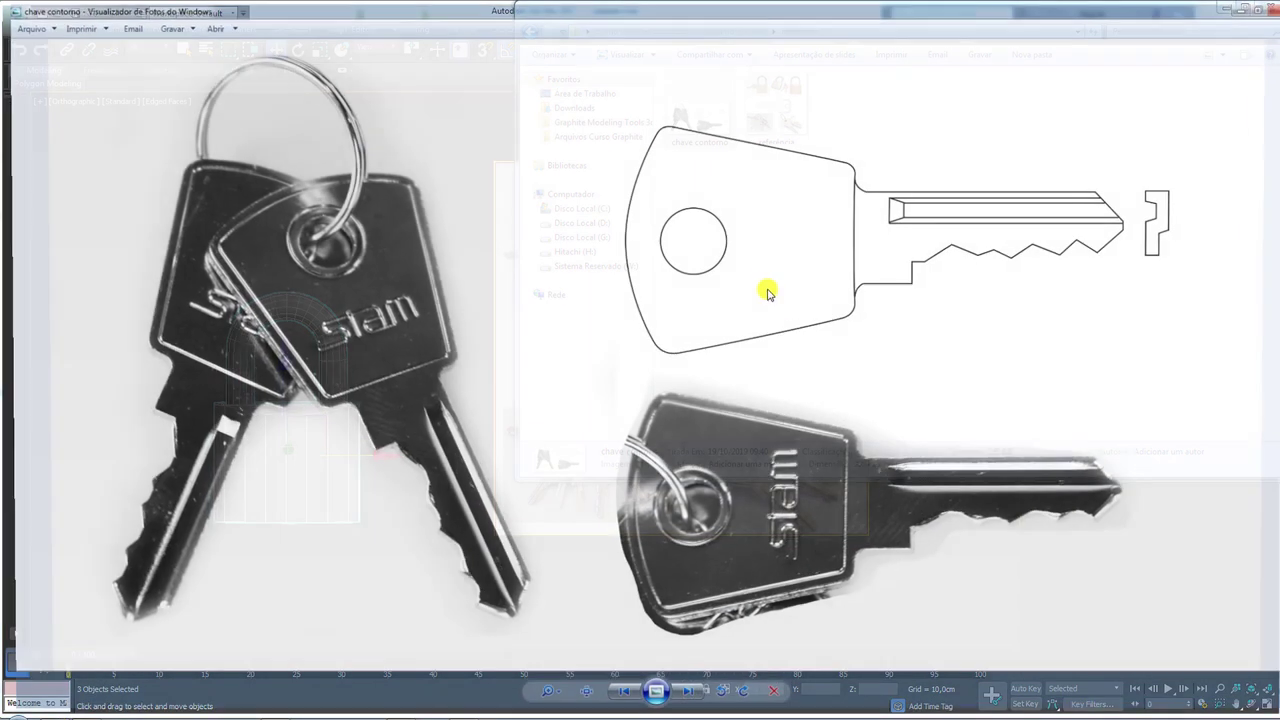
click(1268, 8)
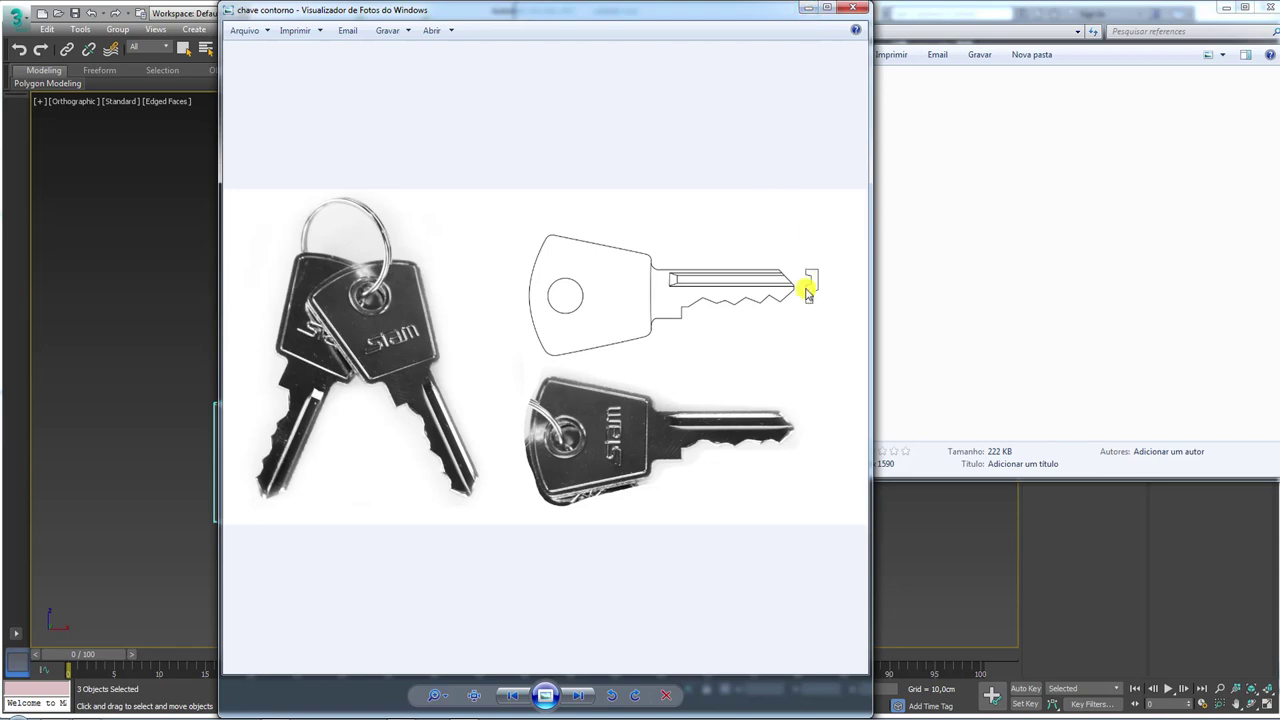
Zoom into the key's blade tip profile, then close the image viewer.
scroll(814, 277, up, 2)
scroll(762, 222, up, 1)
scroll(762, 222, up, 1)
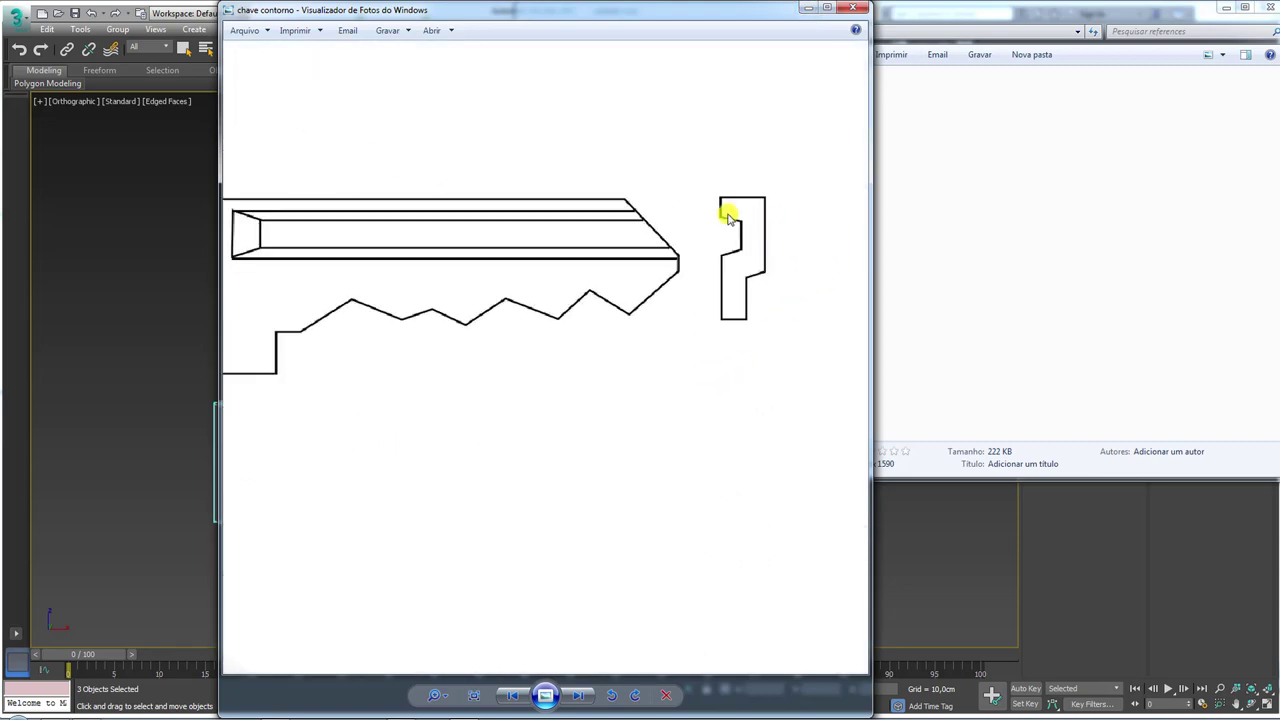
mouse_move(733, 210)
mouse_down()
mouse_move(760, 229)
mouse_move(737, 315)
mouse_up()
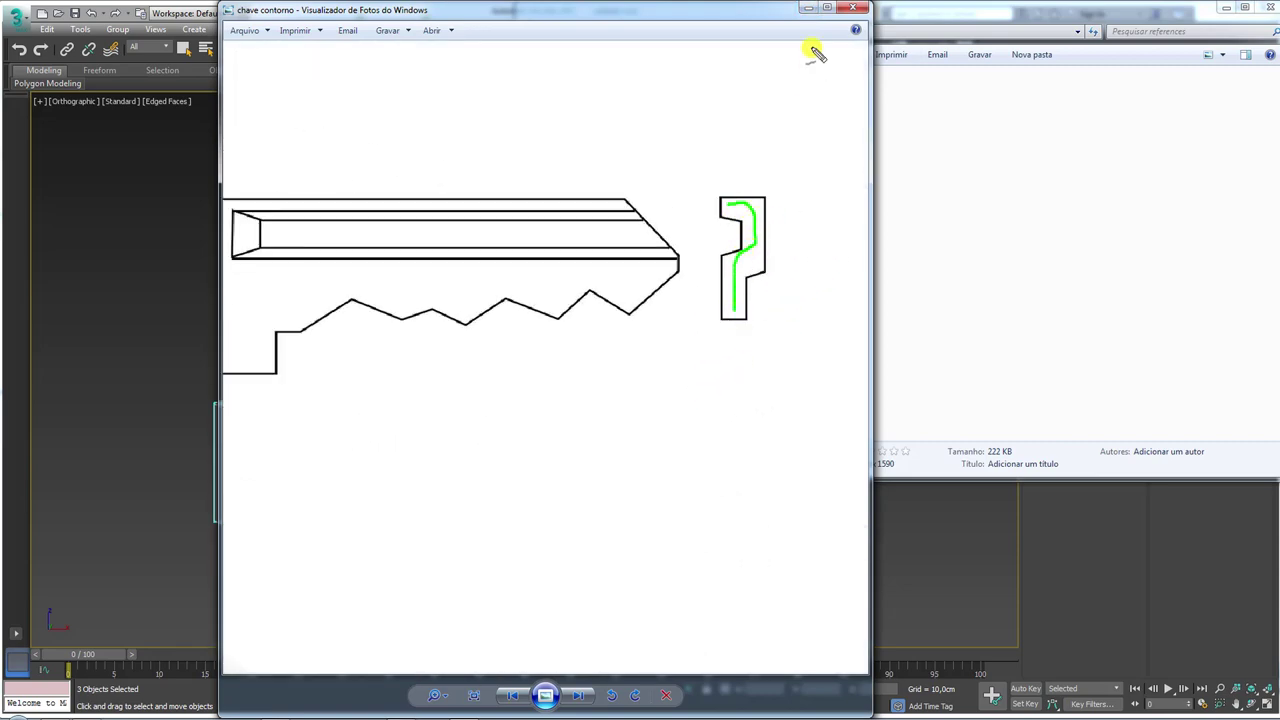
key(Escape)
click(812, 10)
alt+middle_drag(374, 363, 380, 391)
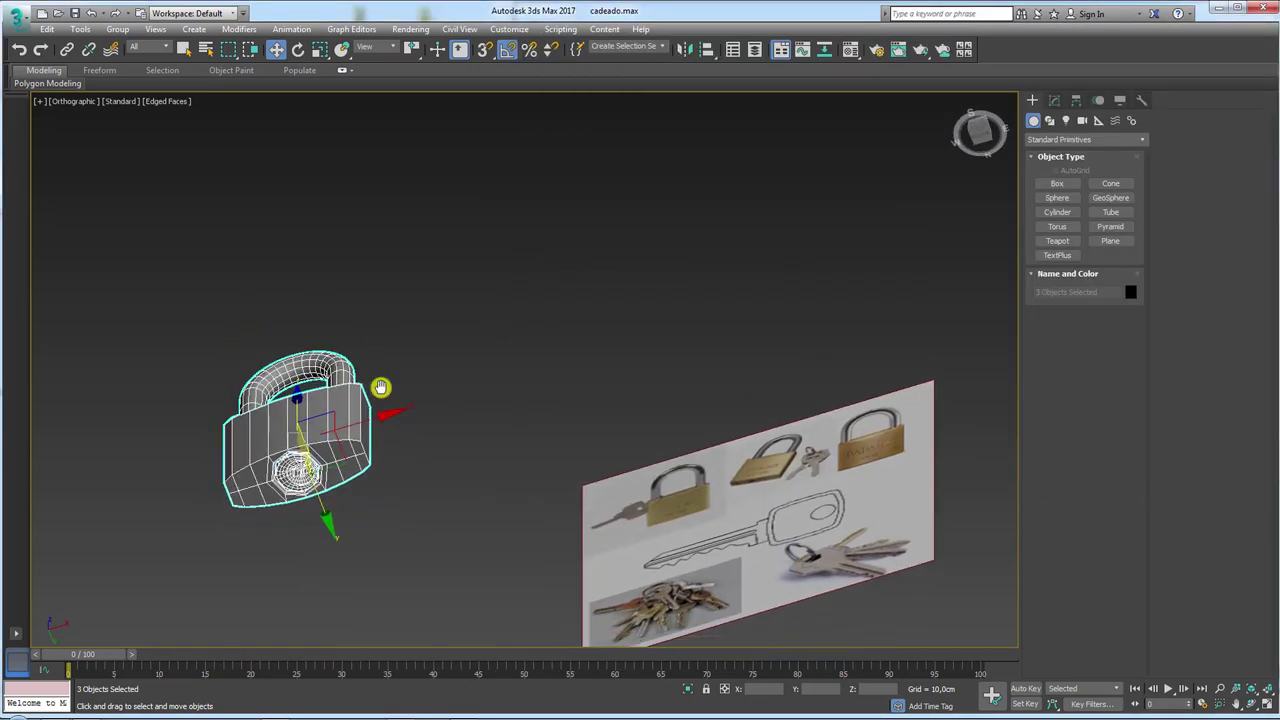
scroll(475, 365, up, 5)
scroll(475, 365, down, 4)
mouse_move(480, 351)
alt+middle_down()
mouse_move(551, 463)
mouse_move(537, 357)
alt+middle_up()
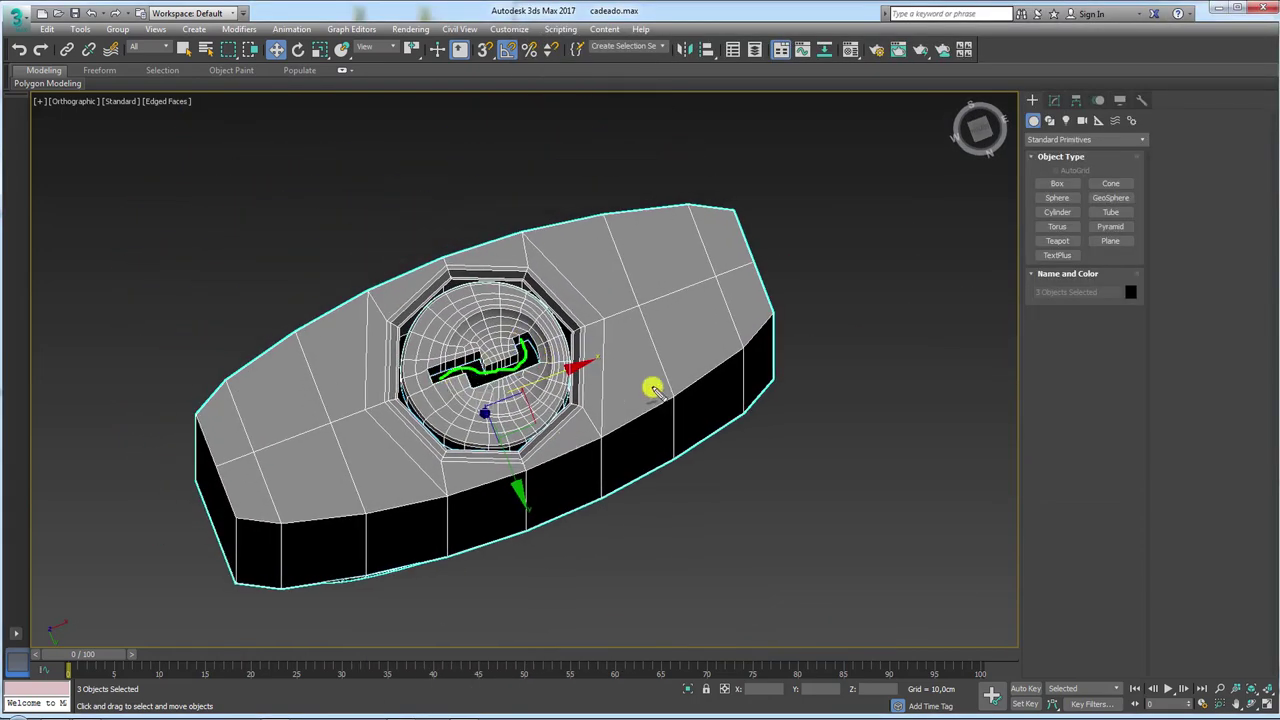
mouse_move(610, 329)
alt+middle_down()
mouse_move(551, 463)
mouse_move(566, 366)
alt+middle_up()
scroll(551, 463, up, 3)
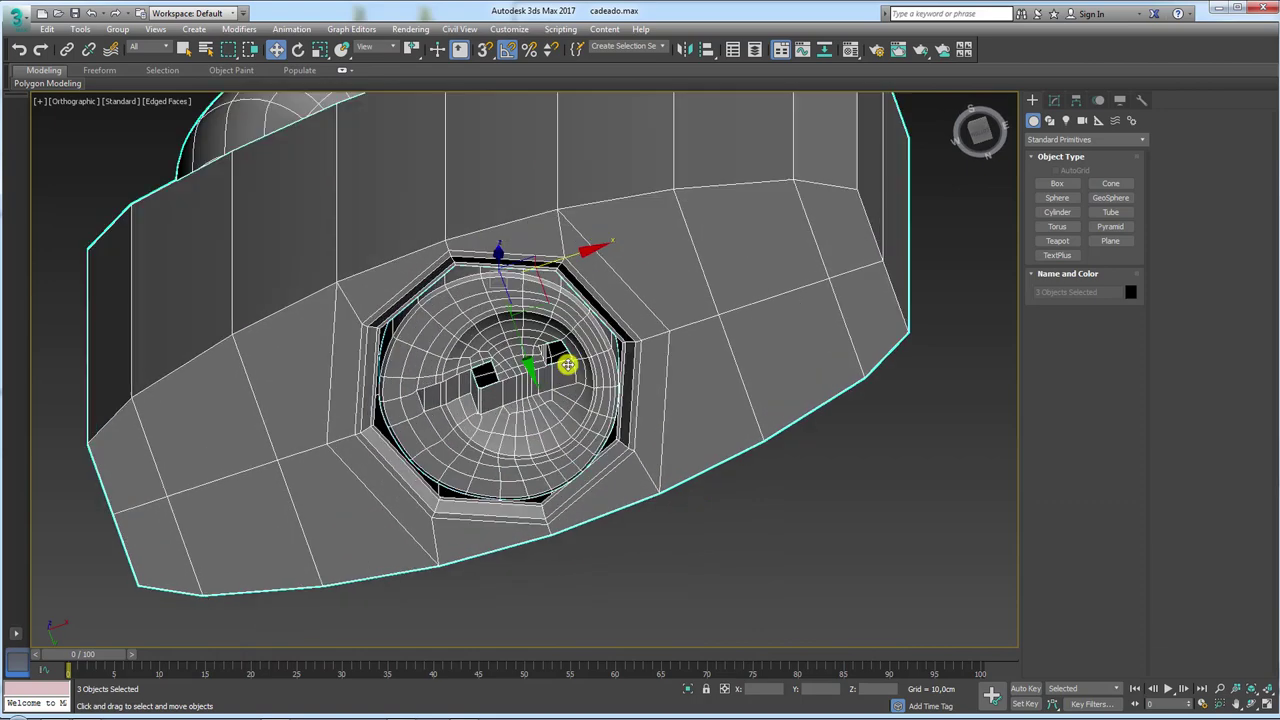
scroll(620, 343, up, 2)
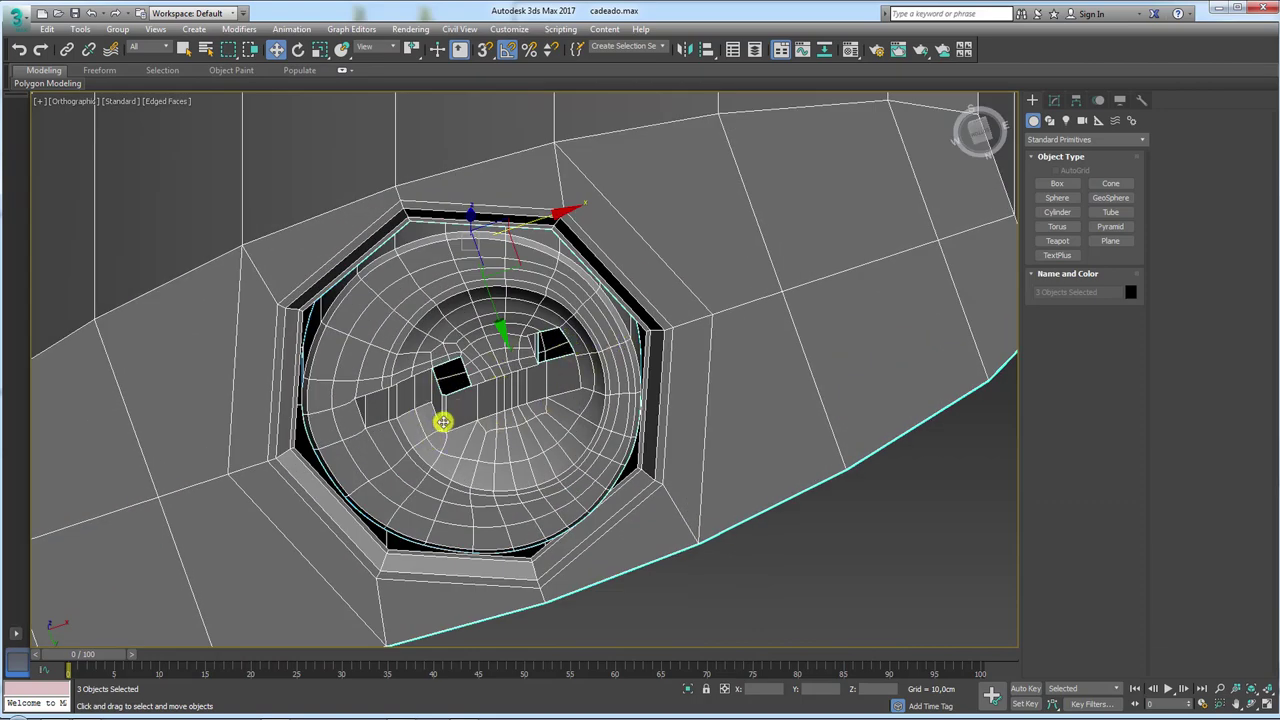
scroll(467, 398, down, 2)
scroll(489, 323, down, 5)
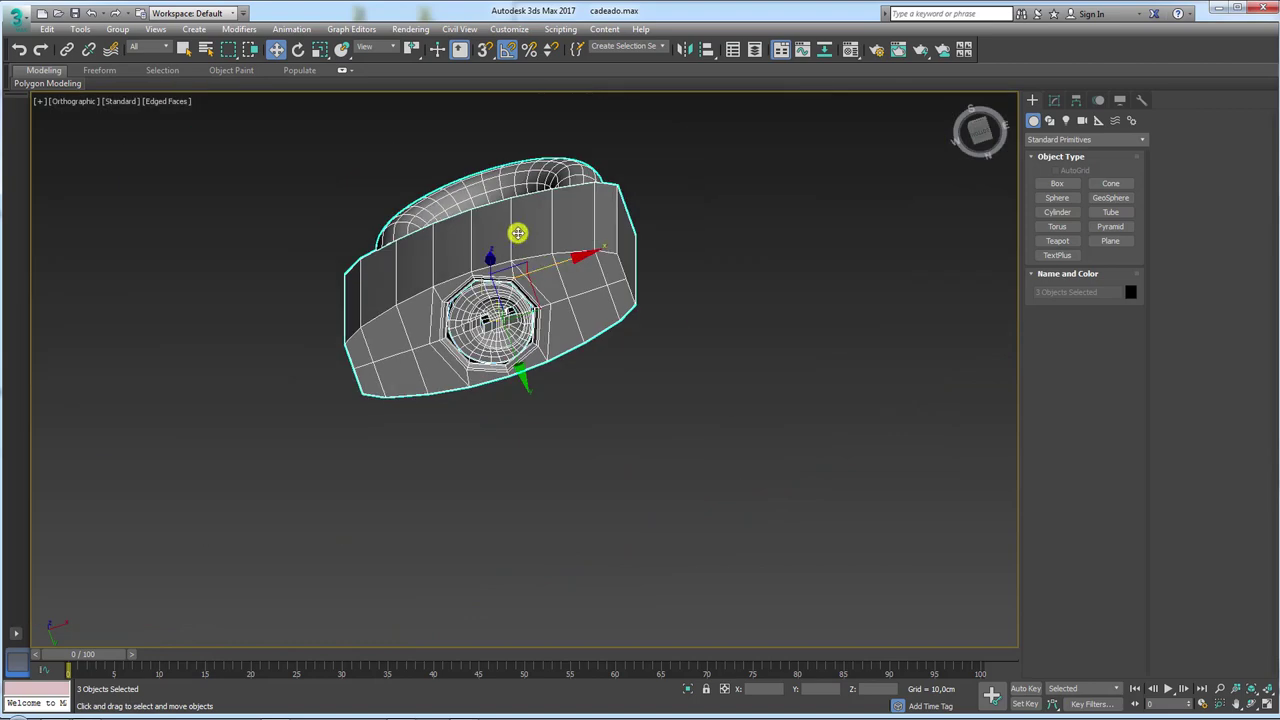
scroll(631, 314, up, 5)
mouse_move(517, 231)
alt+middle_down()
mouse_move(631, 314)
mouse_move(489, 398)
mouse_move(734, 331)
mouse_move(446, 457)
mouse_move(529, 477)
mouse_move(116, 606)
alt+middle_up()
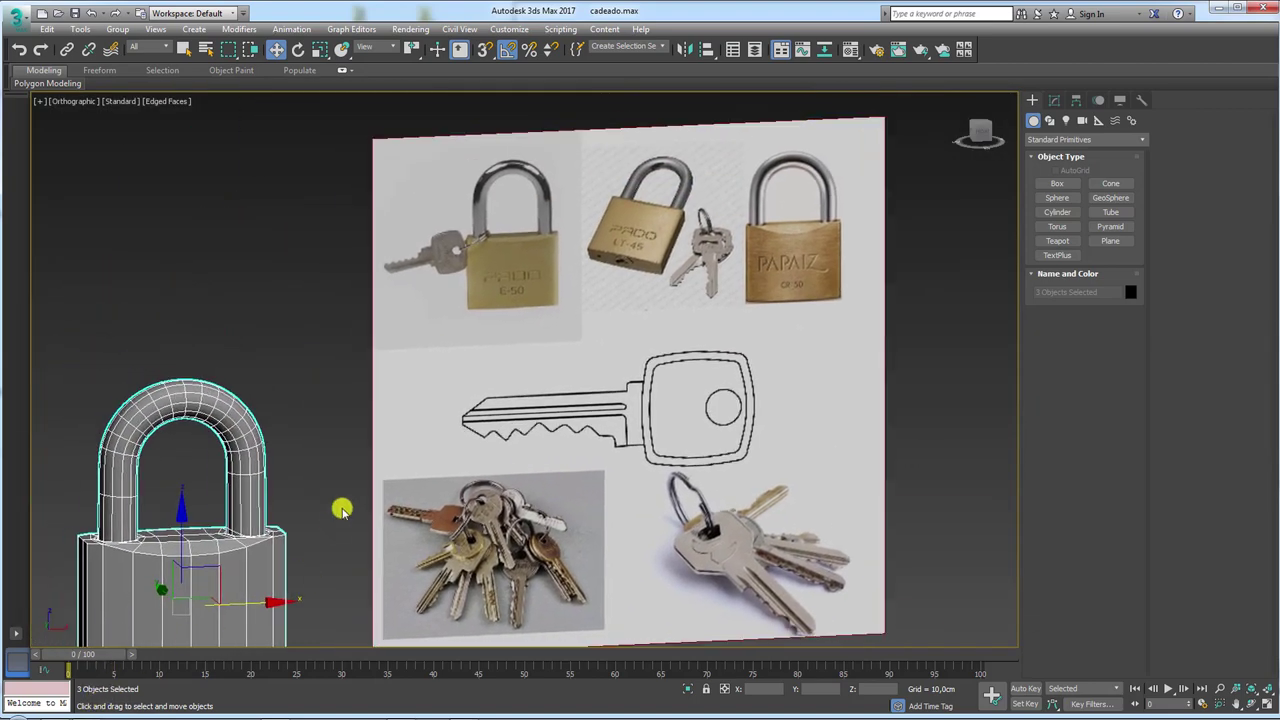
alt+middle_drag(680, 491, 617, 494)
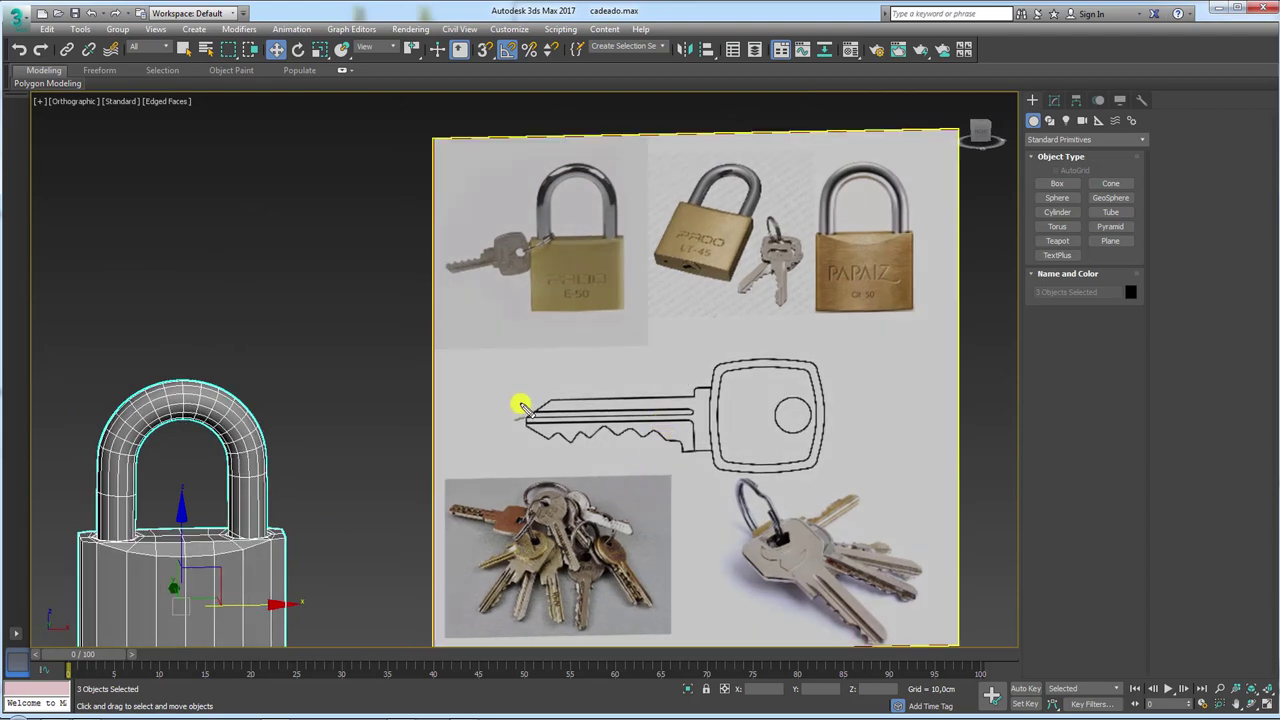
mouse_move(521, 405)
mouse_down()
mouse_move(686, 363)
mouse_move(834, 366)
mouse_move(834, 486)
mouse_move(735, 493)
mouse_move(632, 457)
mouse_move(531, 451)
mouse_move(517, 414)
mouse_up()
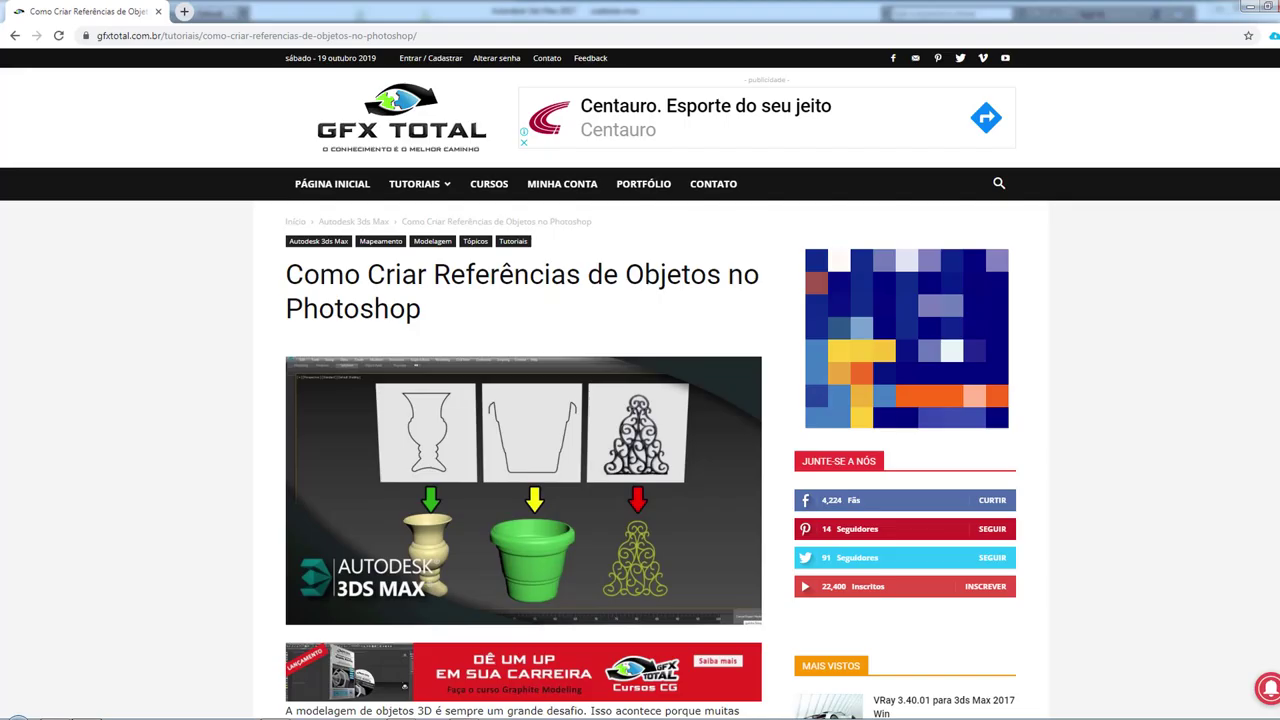
scroll(249, 386, down, 1)
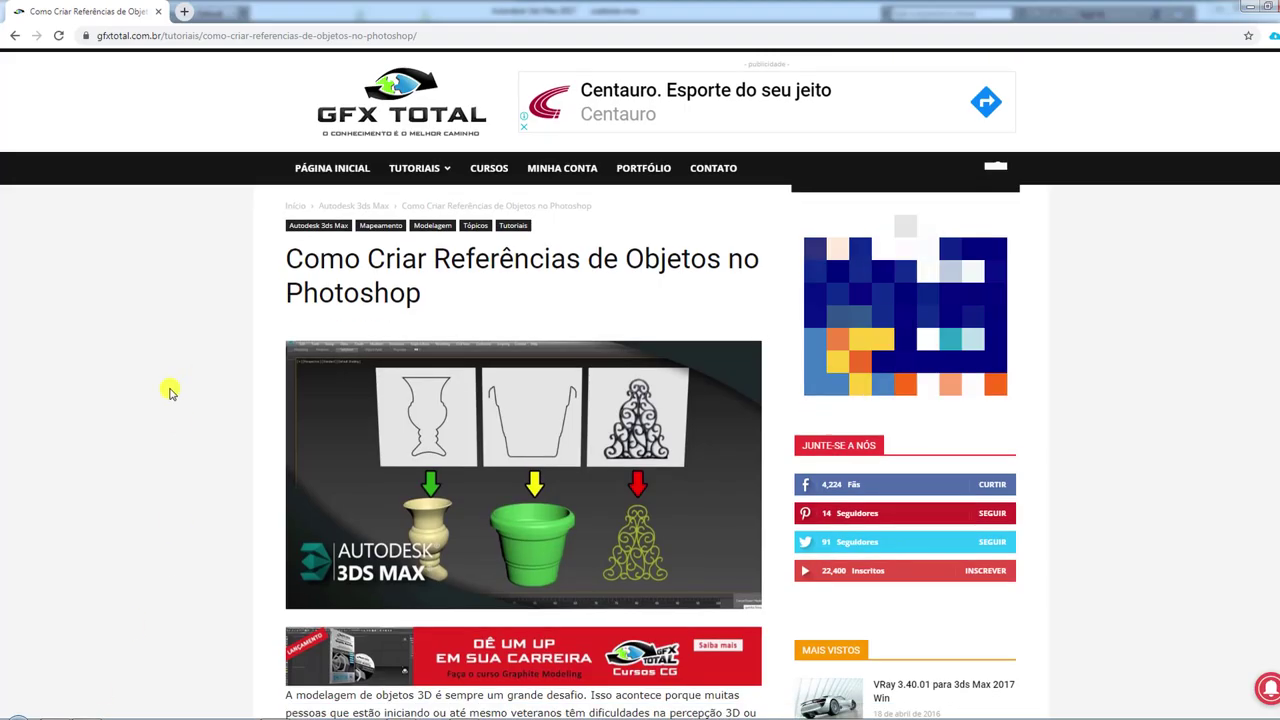
mouse_move(285, 135)
mouse_down()
mouse_move(750, 121)
mouse_move(700, 163)
mouse_move(503, 163)
mouse_move(306, 194)
mouse_move(286, 130)
mouse_up()
mouse_move(651, 359)
mouse_down()
mouse_move(440, 335)
mouse_move(465, 475)
mouse_move(686, 351)
mouse_up()
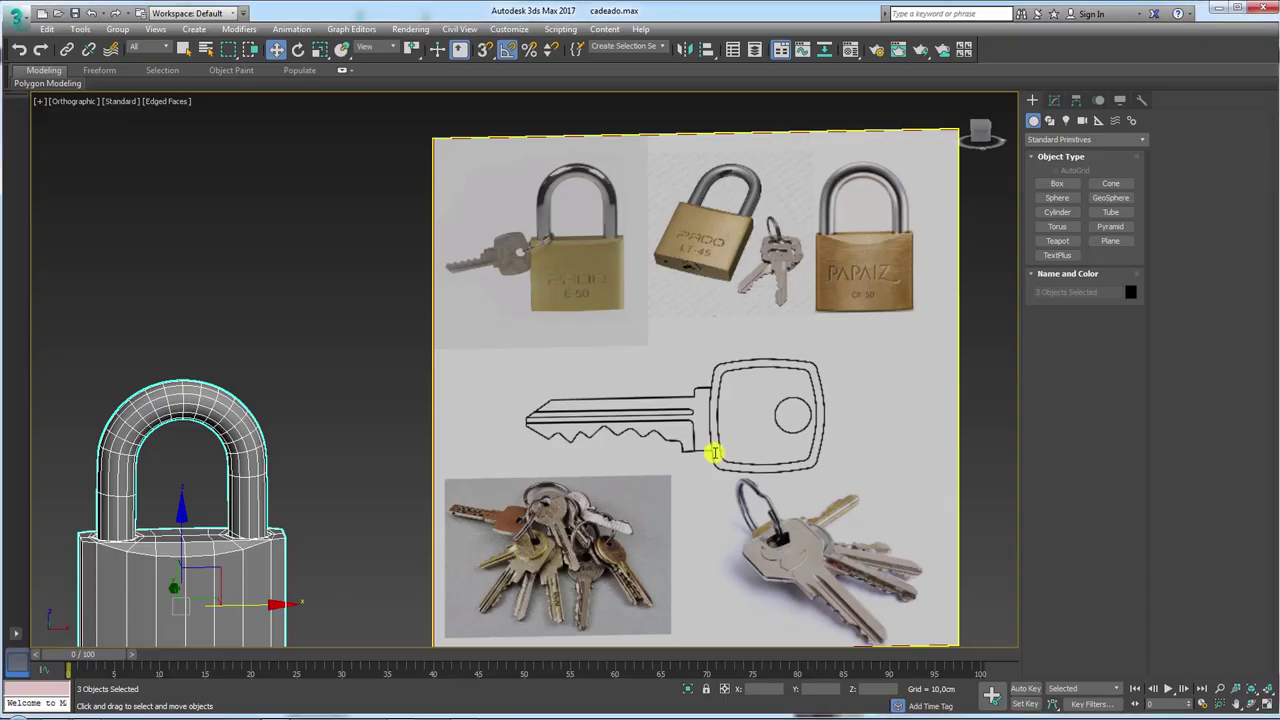
scroll(706, 450, down, 3)
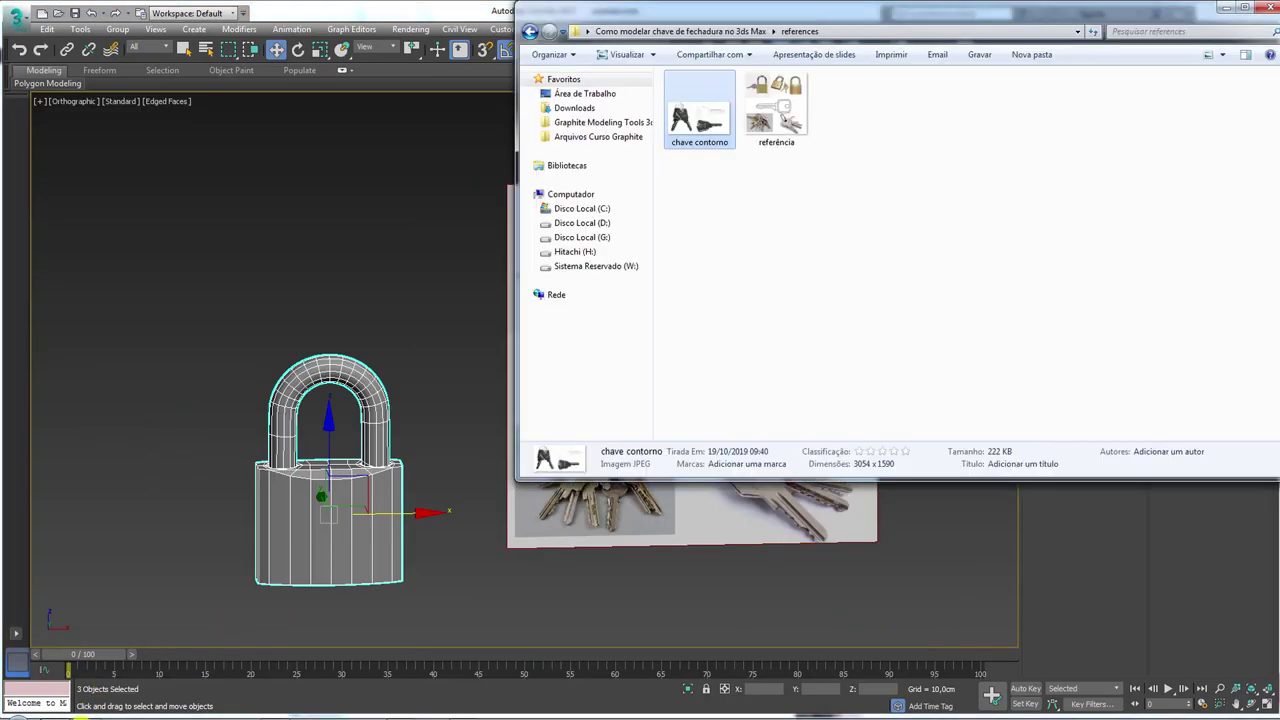
Close the file browser and rescale the reference image plane larger.
click(709, 118)
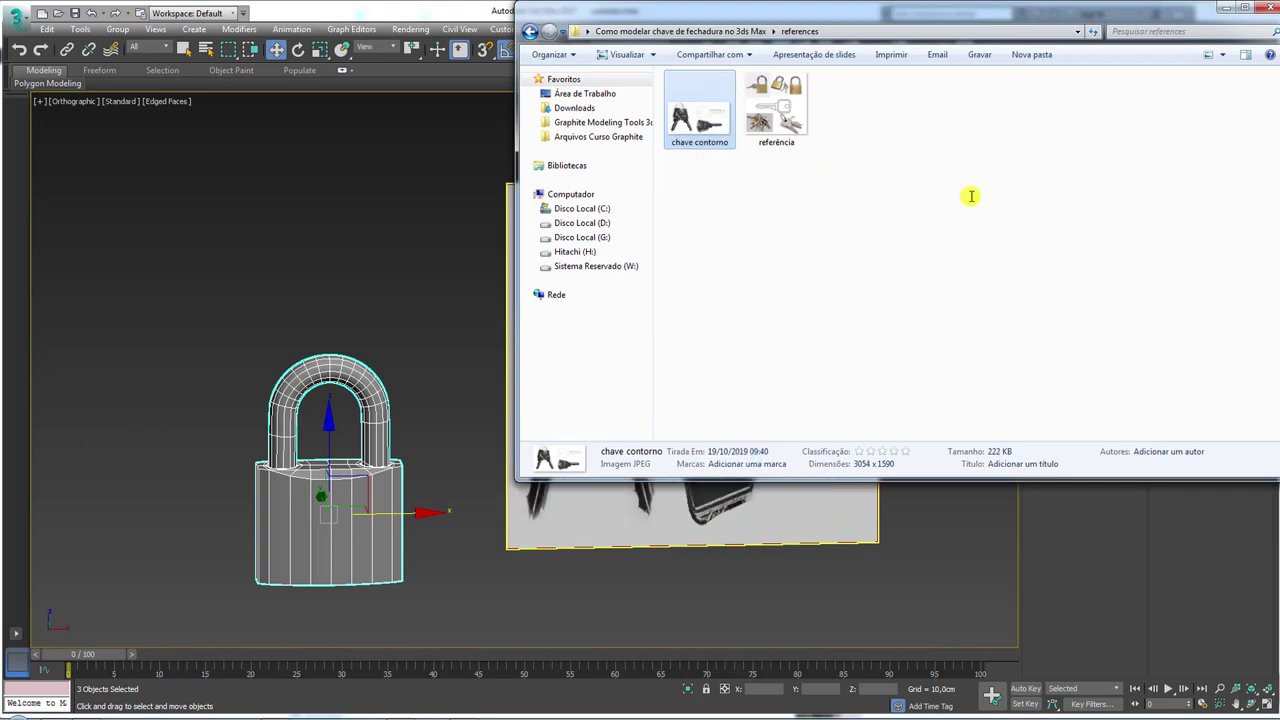
click(1236, 14)
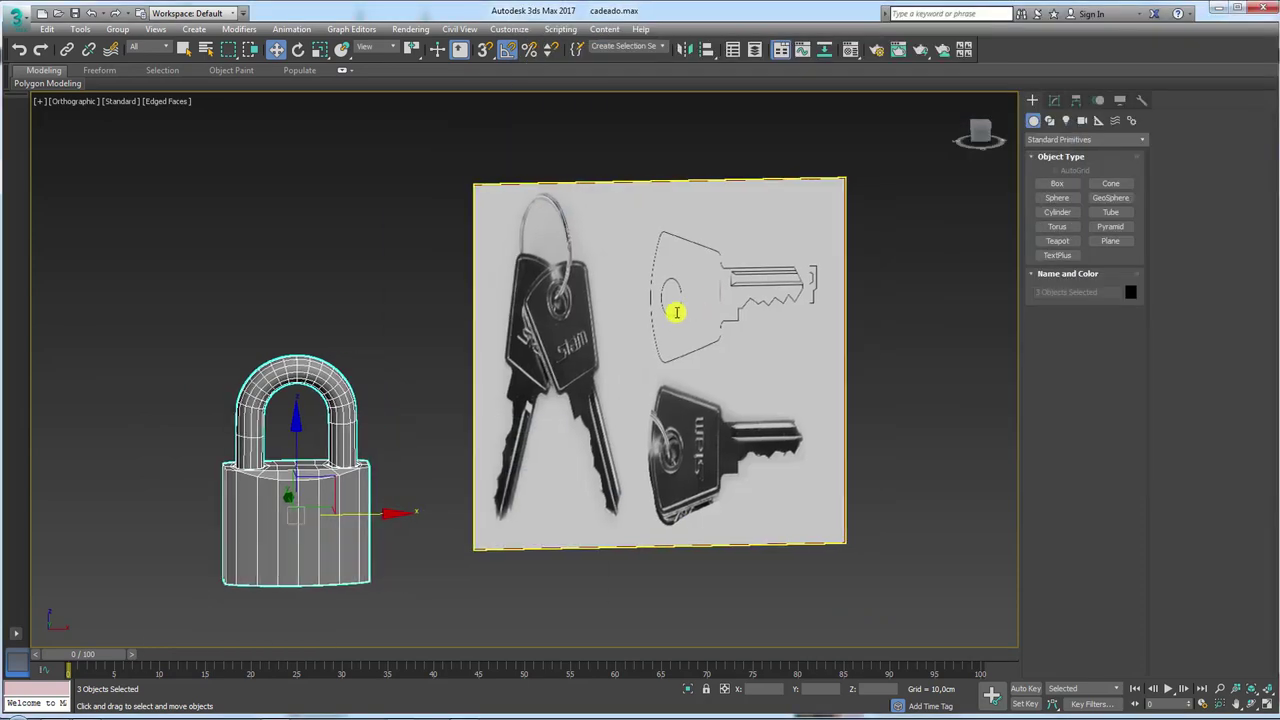
click(675, 313)
key(r)
drag(677, 277, 659, 270)
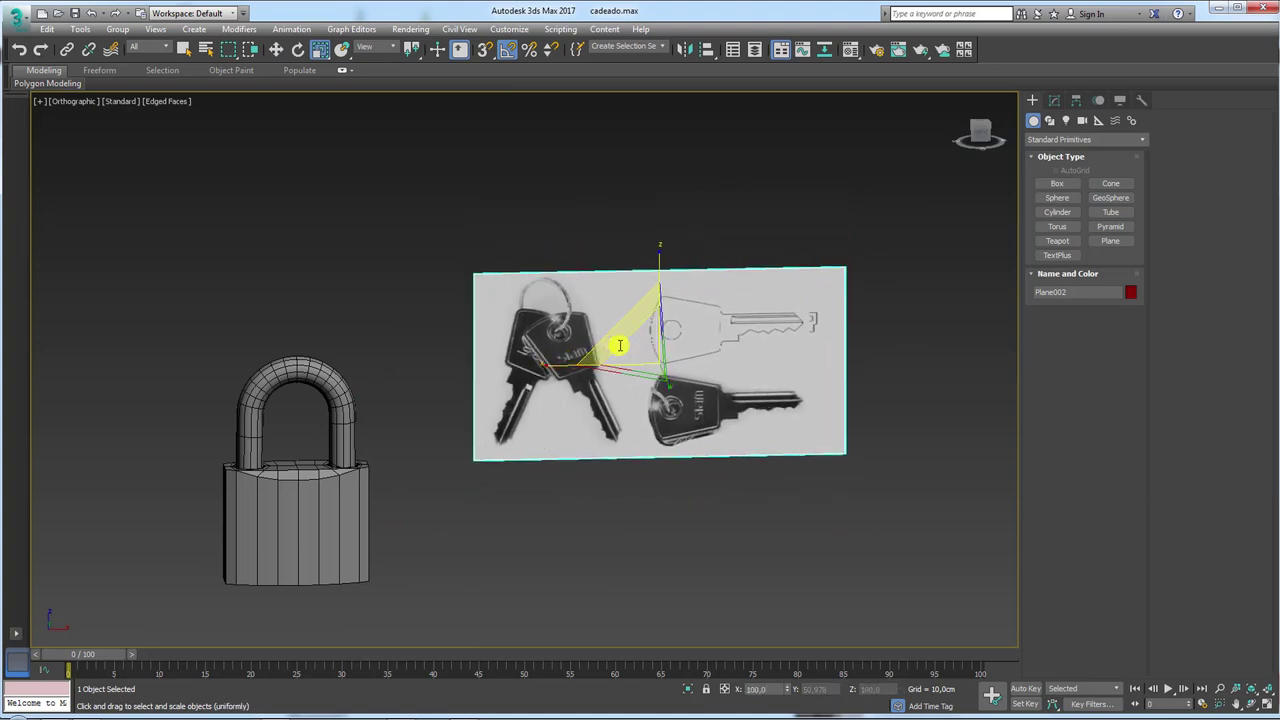
drag(609, 346, 634, 290)
mouse_move(586, 337)
alt+middle_down()
mouse_move(663, 363)
mouse_move(423, 340)
mouse_move(451, 333)
alt+middle_up()
key(w)
Zoom and pan the viewport along the key blade to its tip.
scroll(451, 333, down, 2)
mouse_move(563, 351)
alt+middle_down()
mouse_move(614, 366)
mouse_move(486, 366)
mouse_move(521, 365)
alt+middle_up()
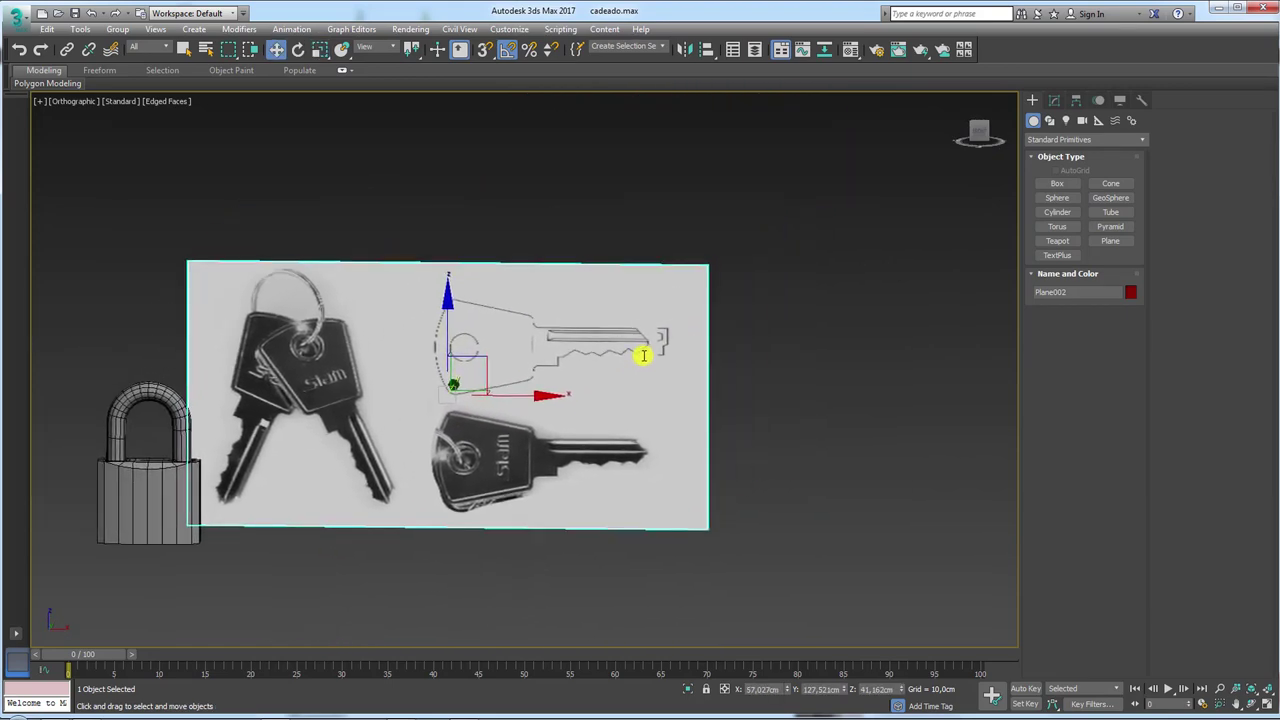
scroll(682, 334, up, 5)
scroll(695, 330, down, 5)
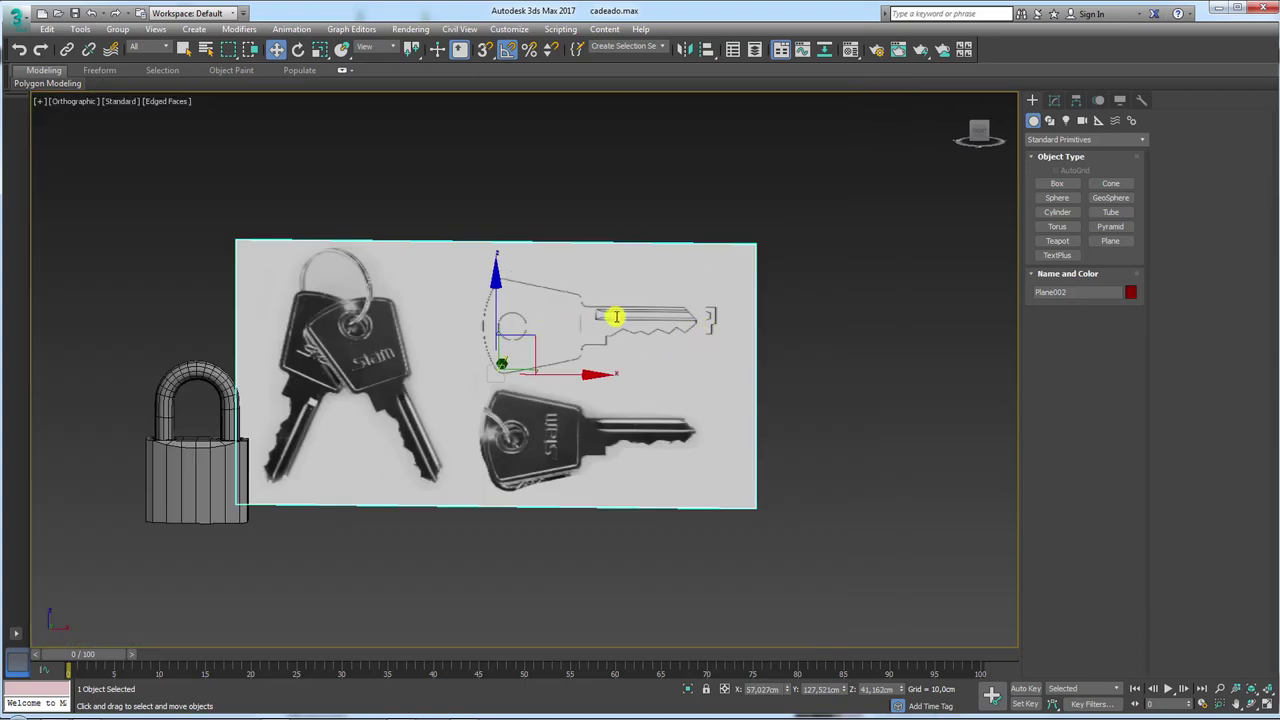
scroll(616, 317, up, 5)
middle_drag(890, 328, 706, 303)
scroll(771, 297, up, 4)
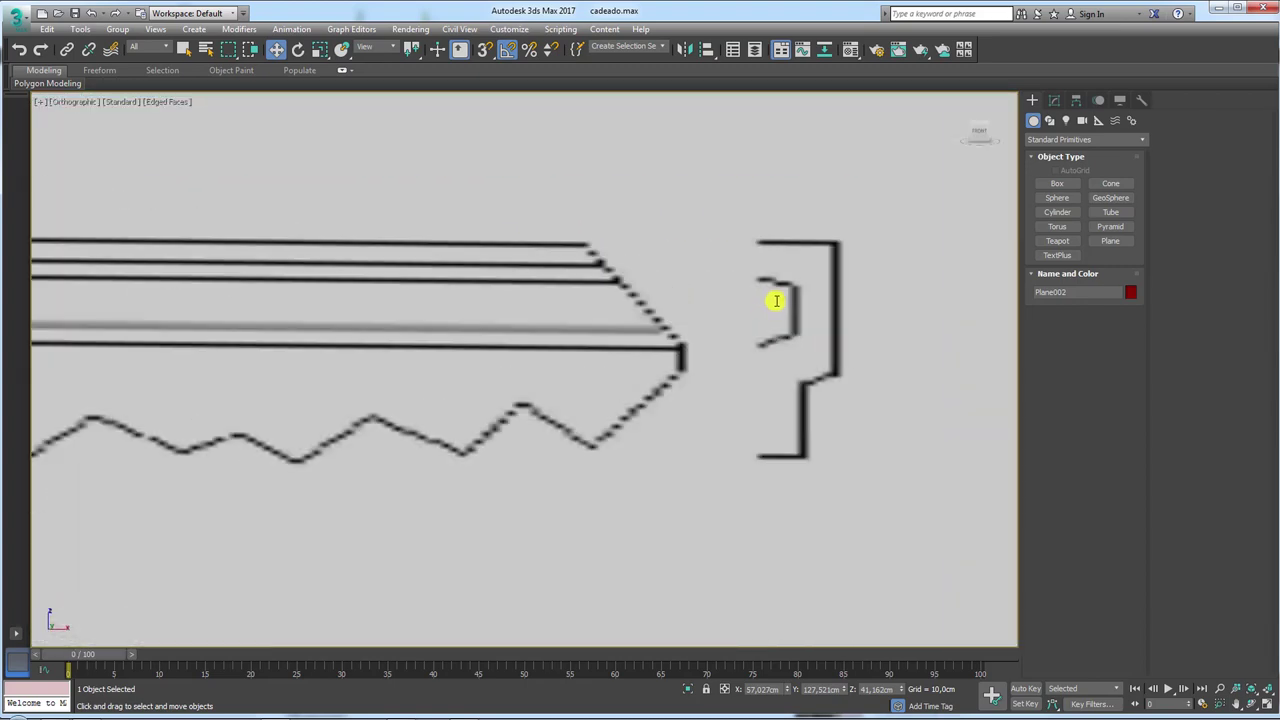
scroll(772, 235, up, 2)
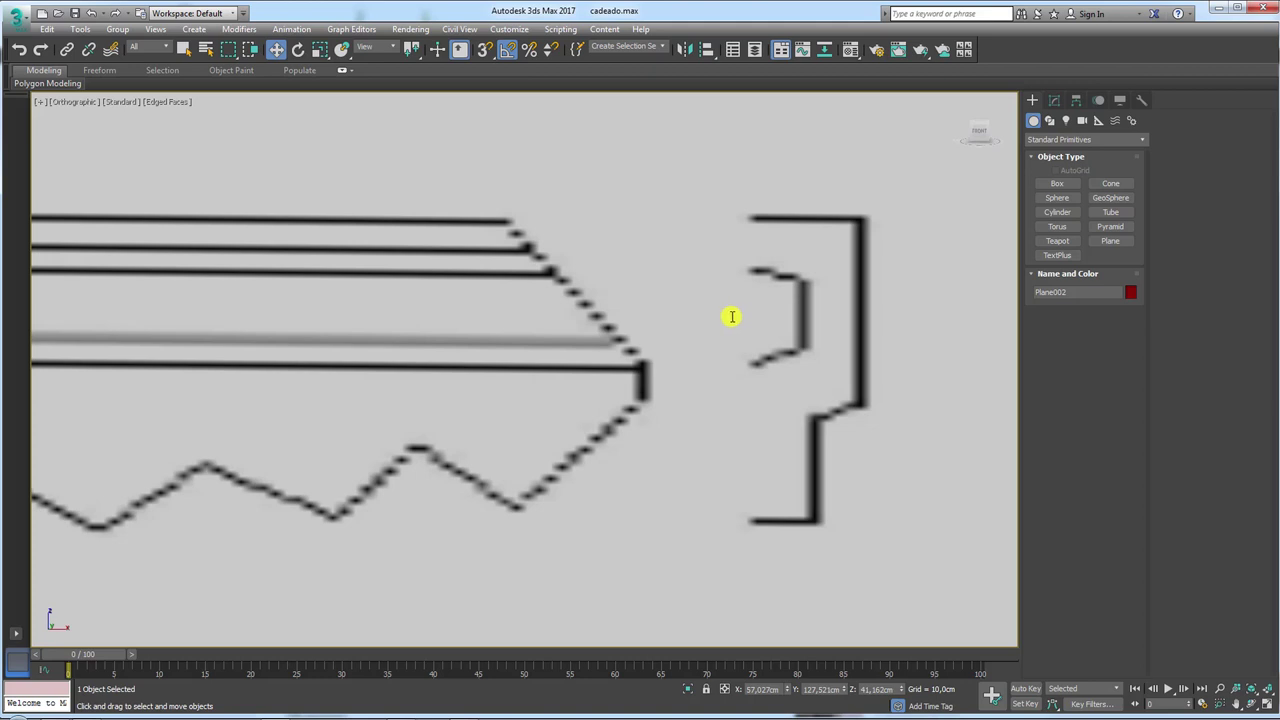
middle_drag(732, 317, 557, 331)
scroll(586, 306, down, 2)
scroll(721, 306, up, 2)
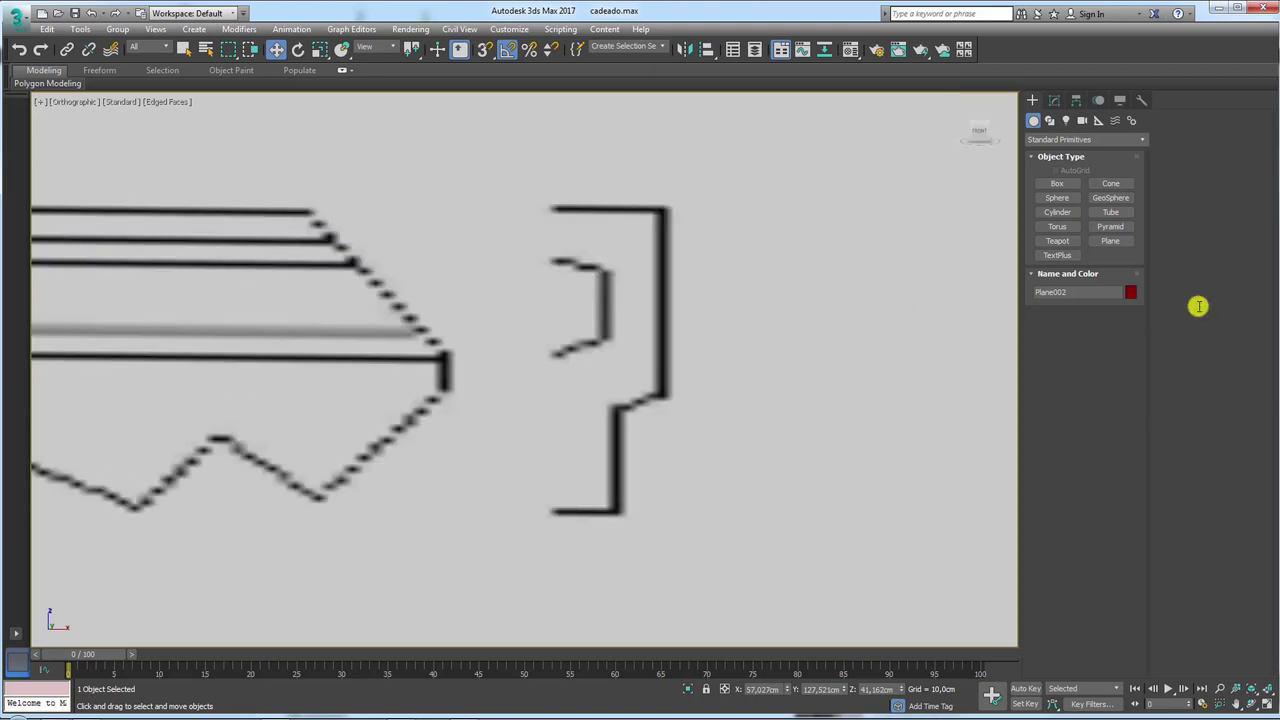
Draw a plane in the viewport, then exit plane creation.
click(1110, 240)
mouse_move(551, 210)
mouse_down()
mouse_move(643, 275)
mouse_move(632, 280)
mouse_up()
scroll(632, 280, down, 3)
key(w)
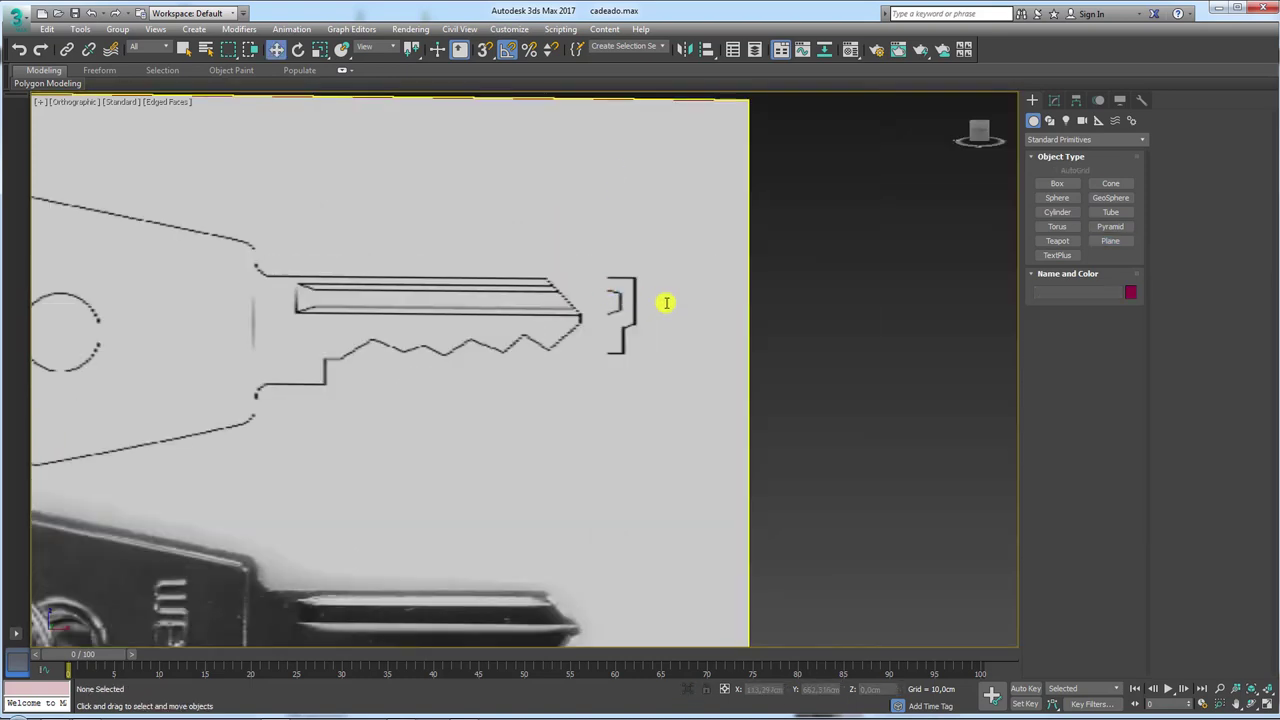
Switch to Front view and zoom in on the bracket-shaped key tip.
key(f)
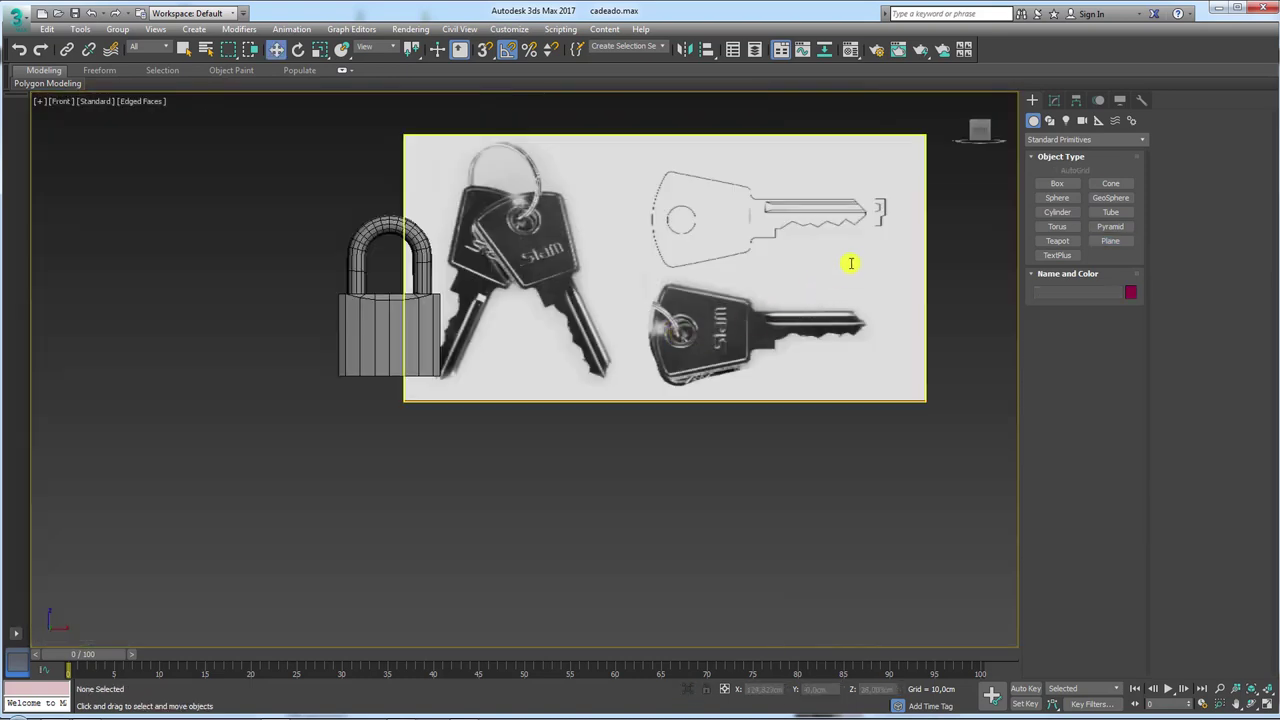
scroll(849, 260, up, 1)
scroll(529, 366, up, 4)
scroll(712, 329, up, 2)
middle_drag(734, 329, 432, 321)
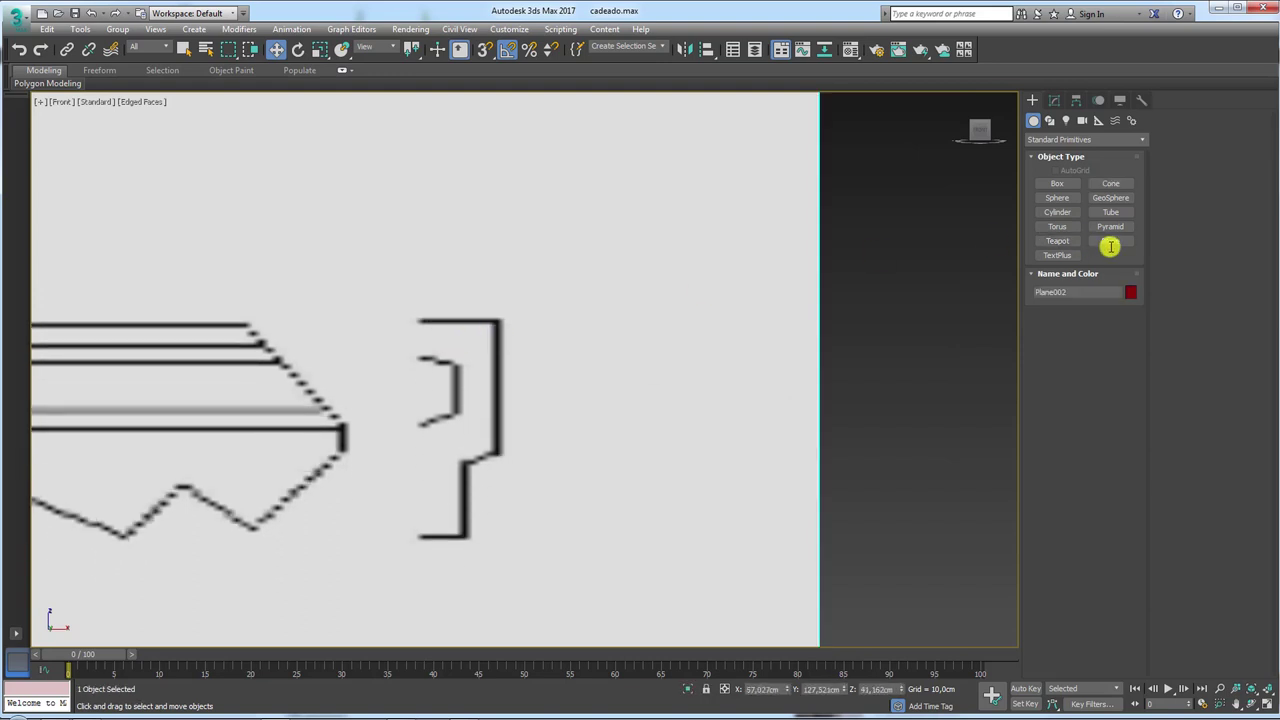
Draw a small plane with 1 length segment at the bracket corner and convert it to Editable Poly.
click(1110, 241)
drag(419, 321, 498, 367)
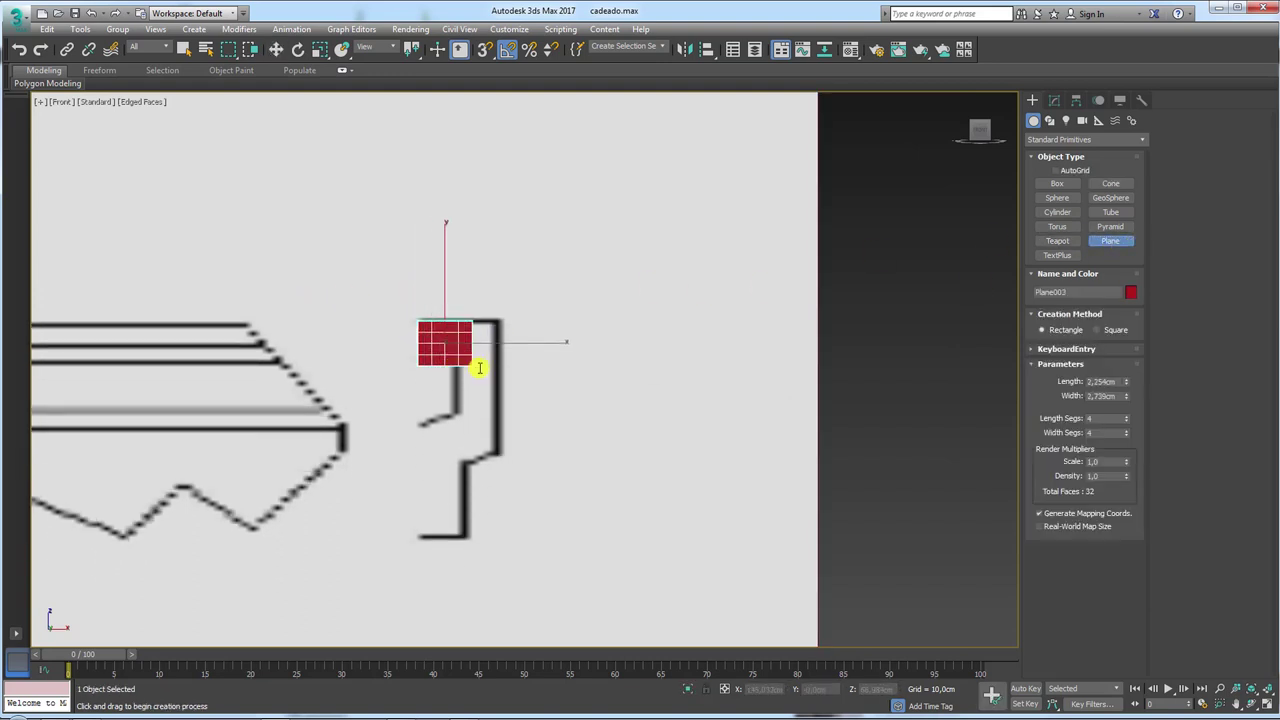
middle_drag(484, 393, 661, 277)
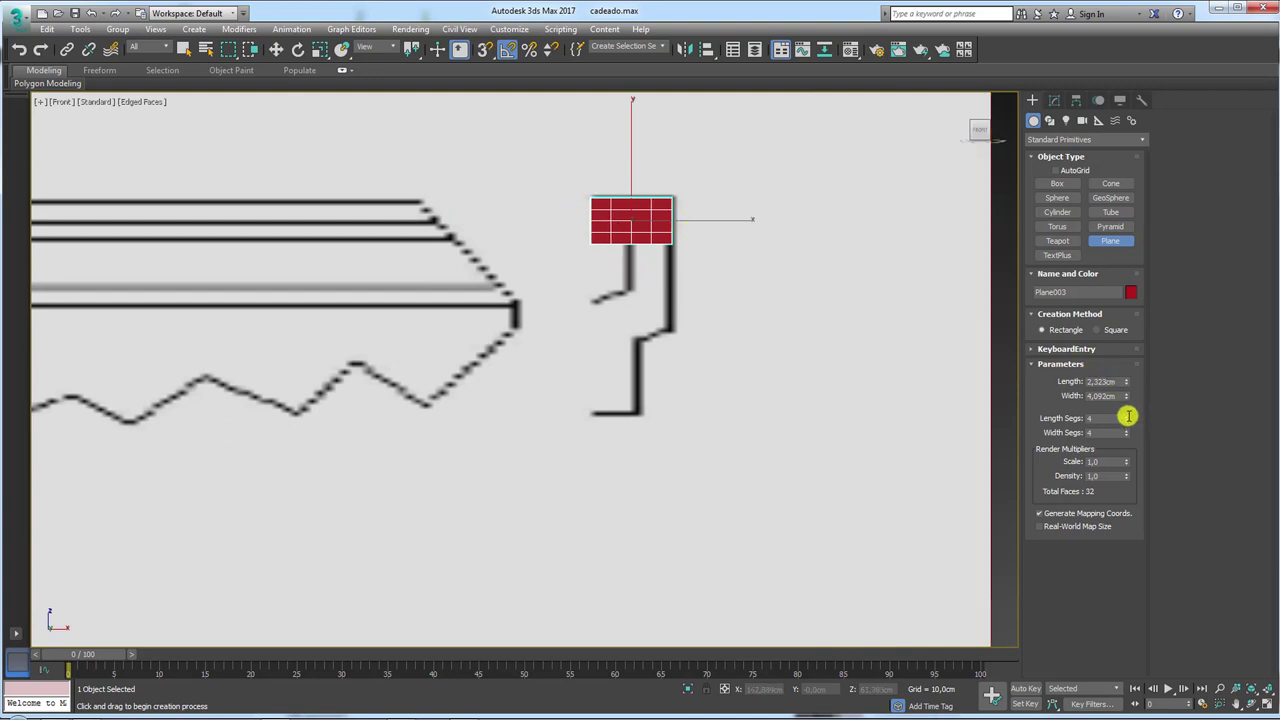
drag(1128, 416, 1128, 429)
scroll(606, 237, up, 2)
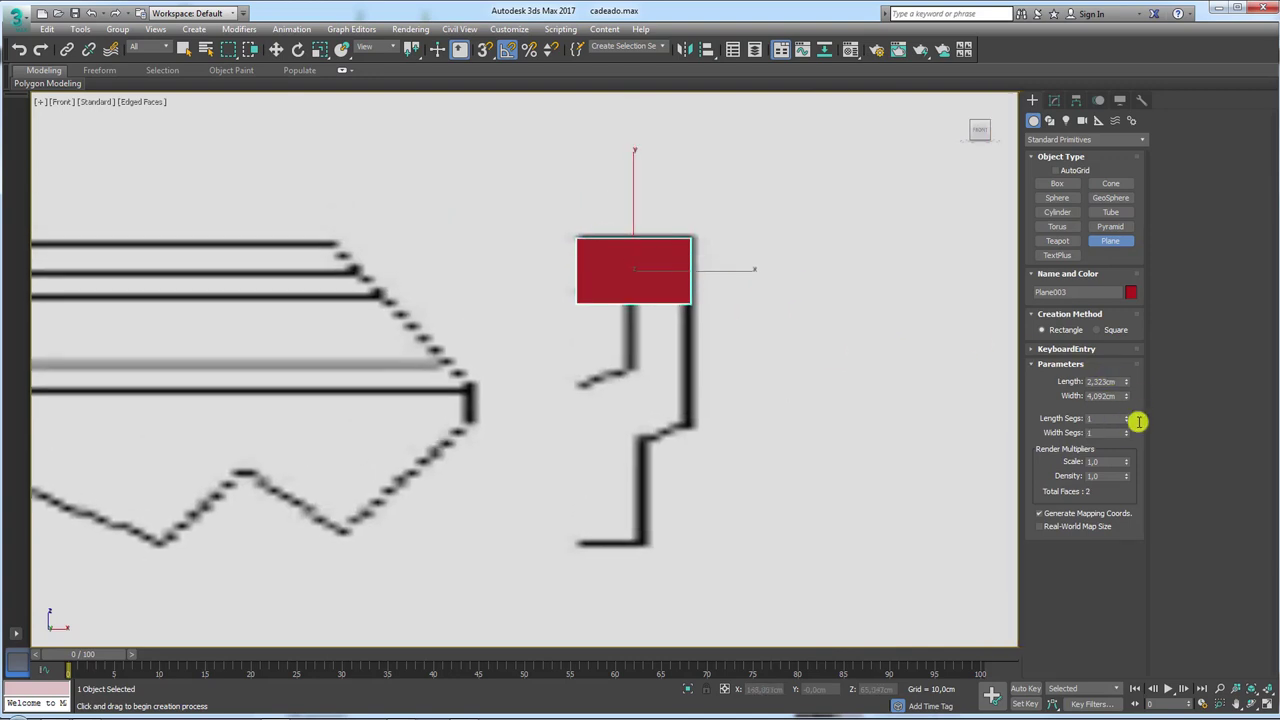
mouse_move(700, 260)
middle_down()
mouse_move(557, 229)
mouse_move(546, 240)
middle_up()
right_click(558, 251)
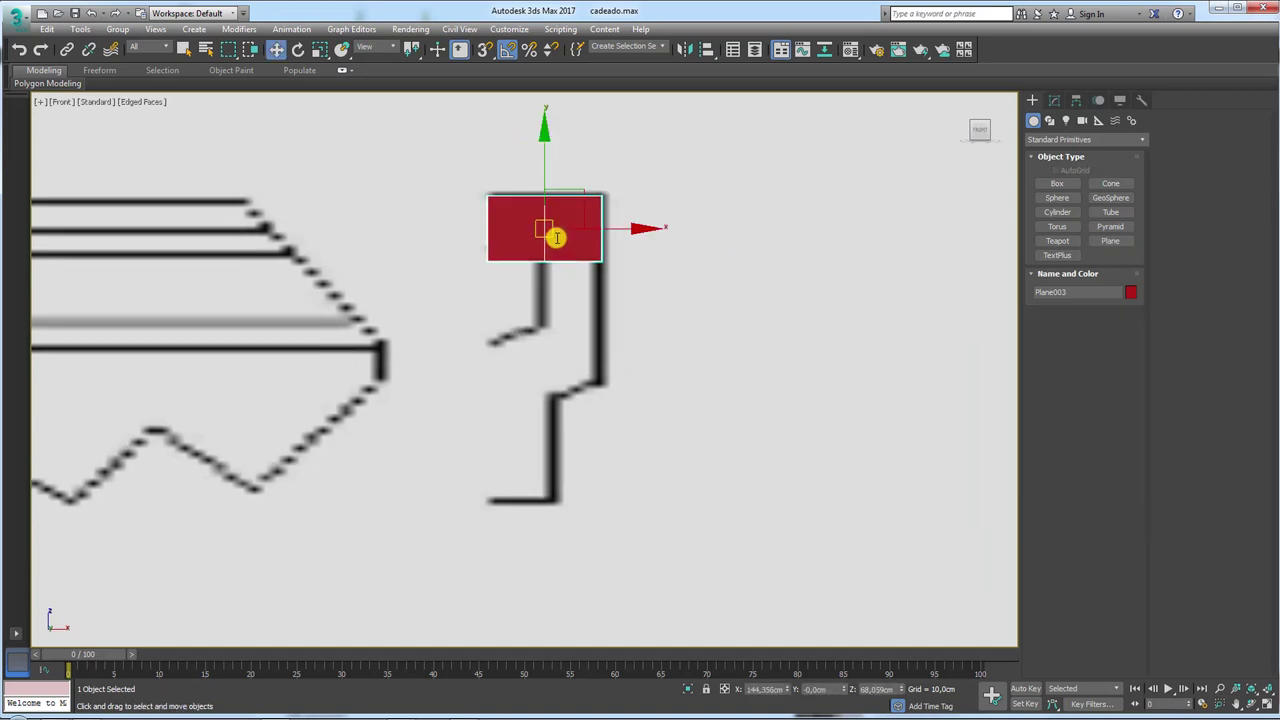
right_click(554, 232)
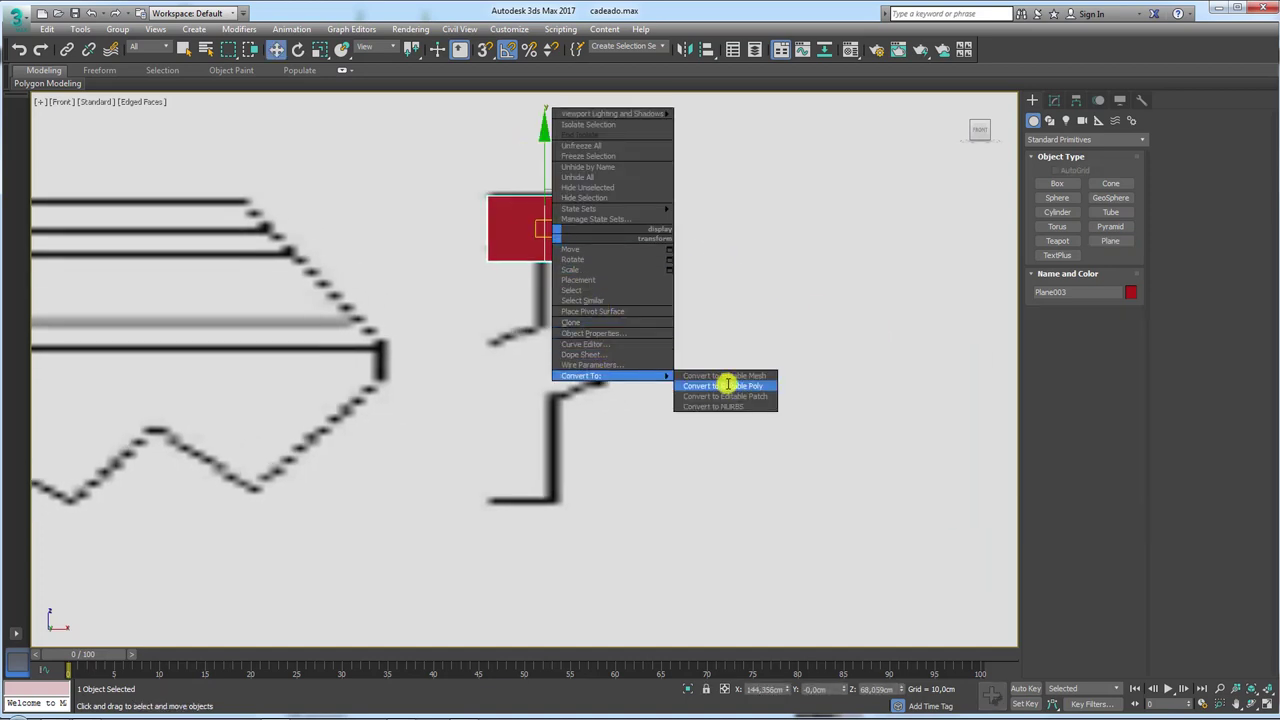
click(722, 385)
Clone the plane's polygons down to the bracket's lower part as an element.
click(1110, 411)
drag(766, 366, 437, 197)
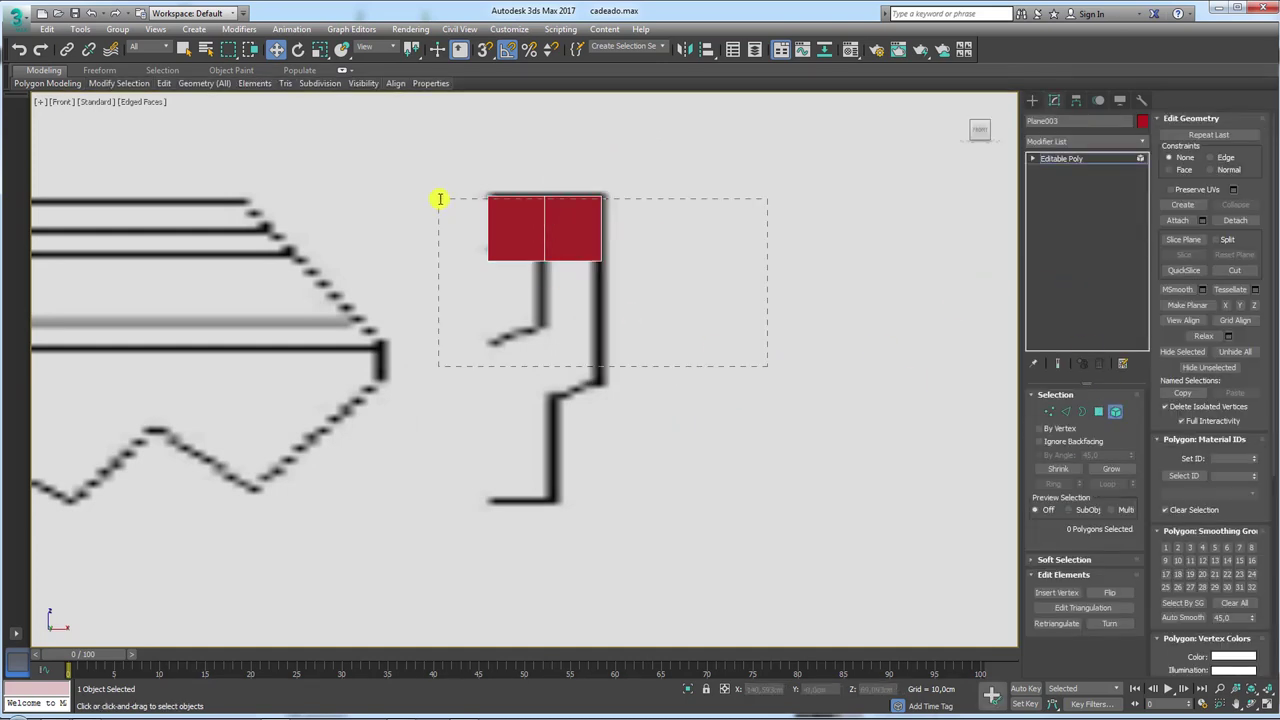
shift+drag(543, 157, 547, 307)
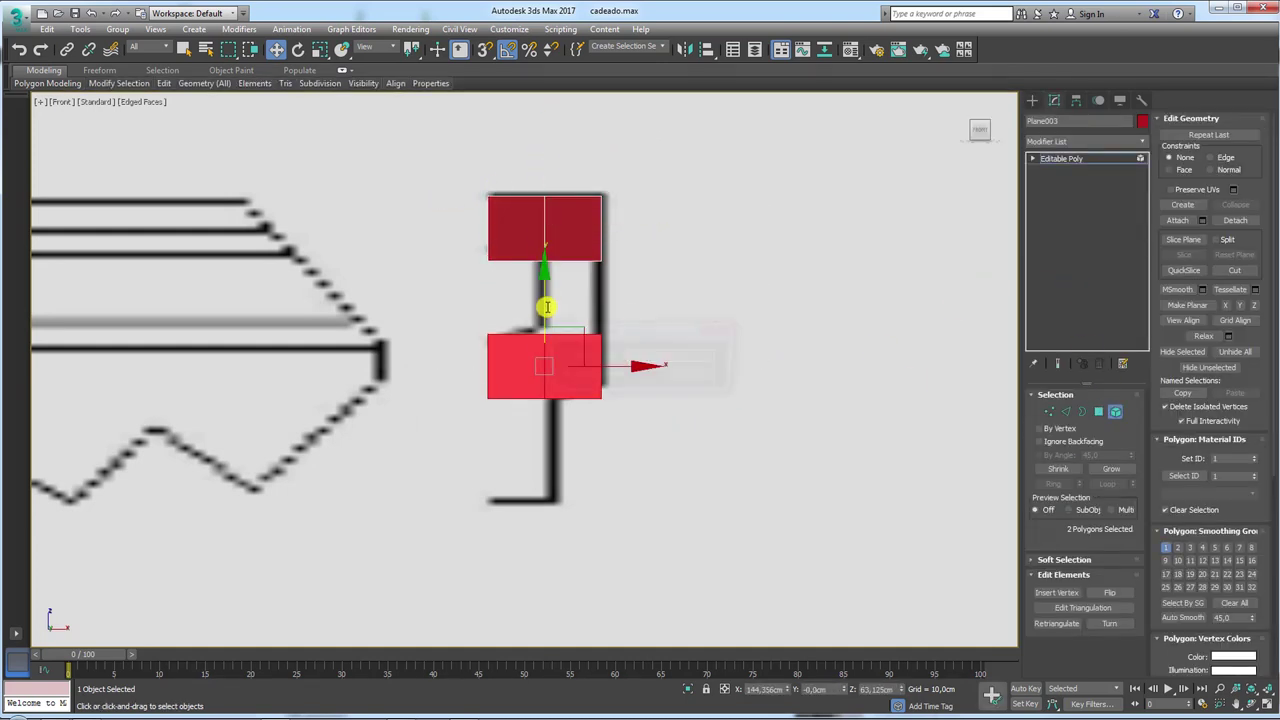
click(580, 376)
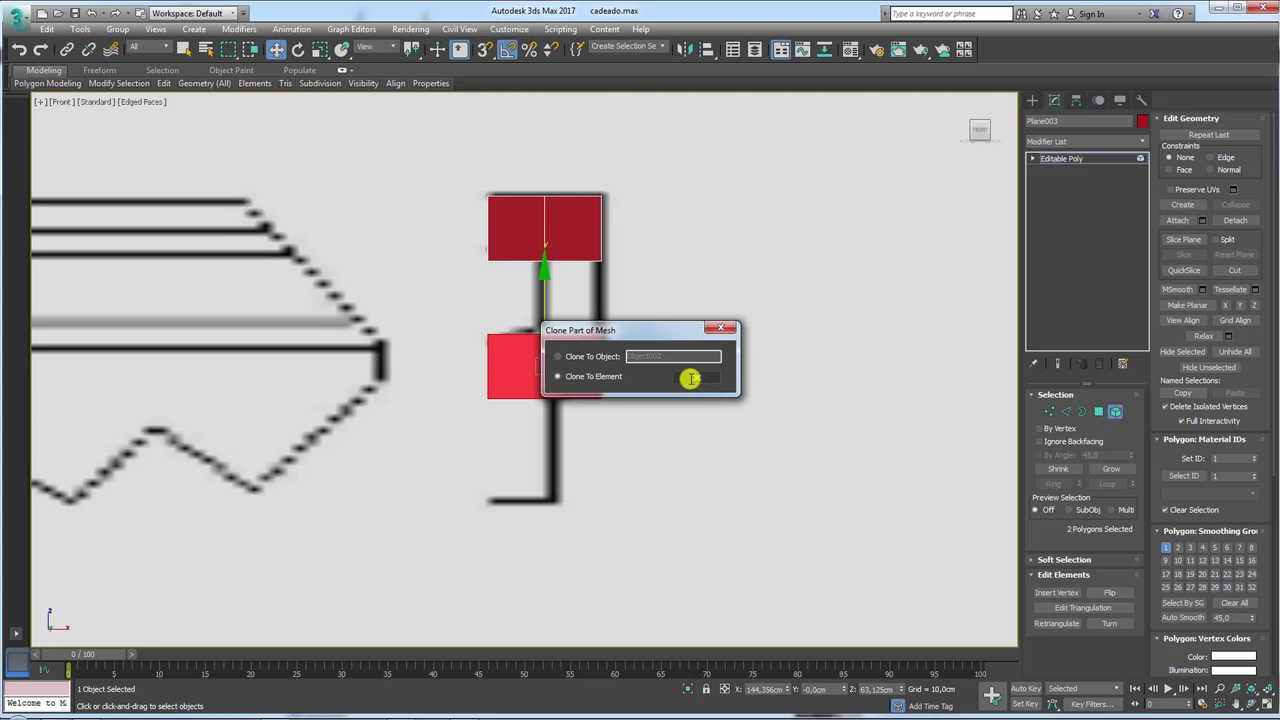
click(695, 377)
Bridge the gap between the two pieces and extrude an edge down along the bracket.
click(1066, 411)
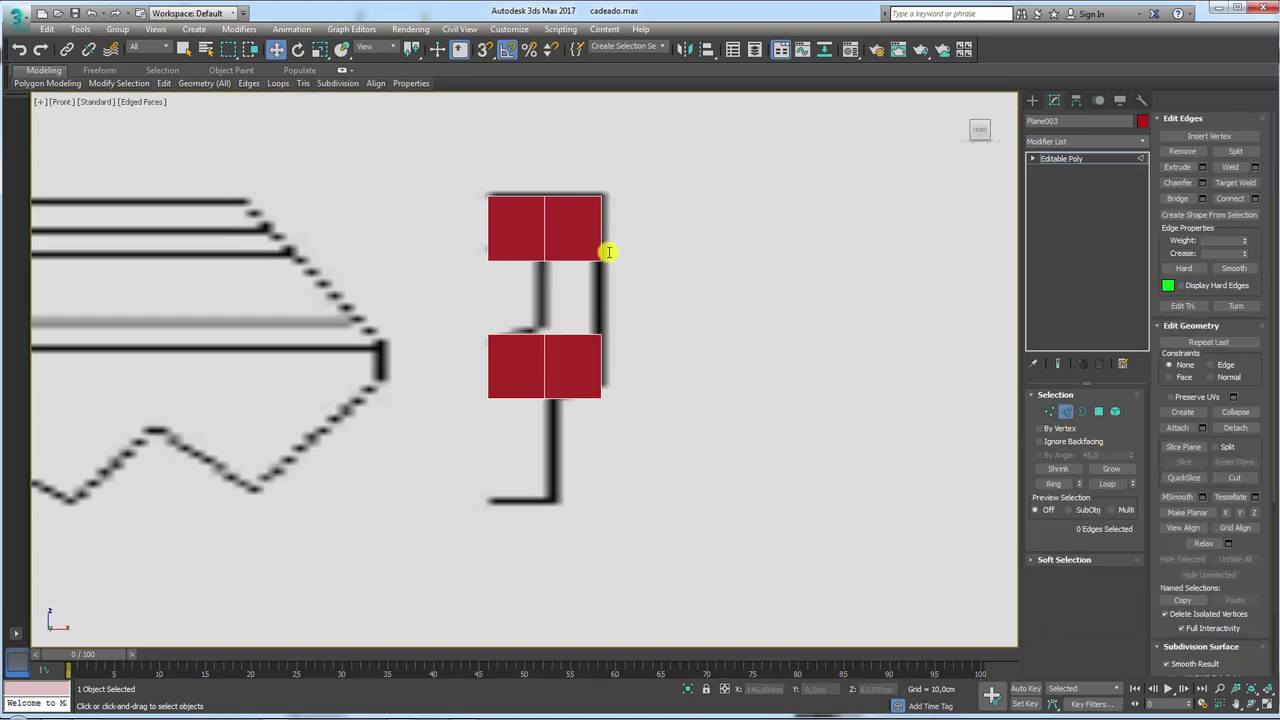
click(580, 333)
click(1175, 198)
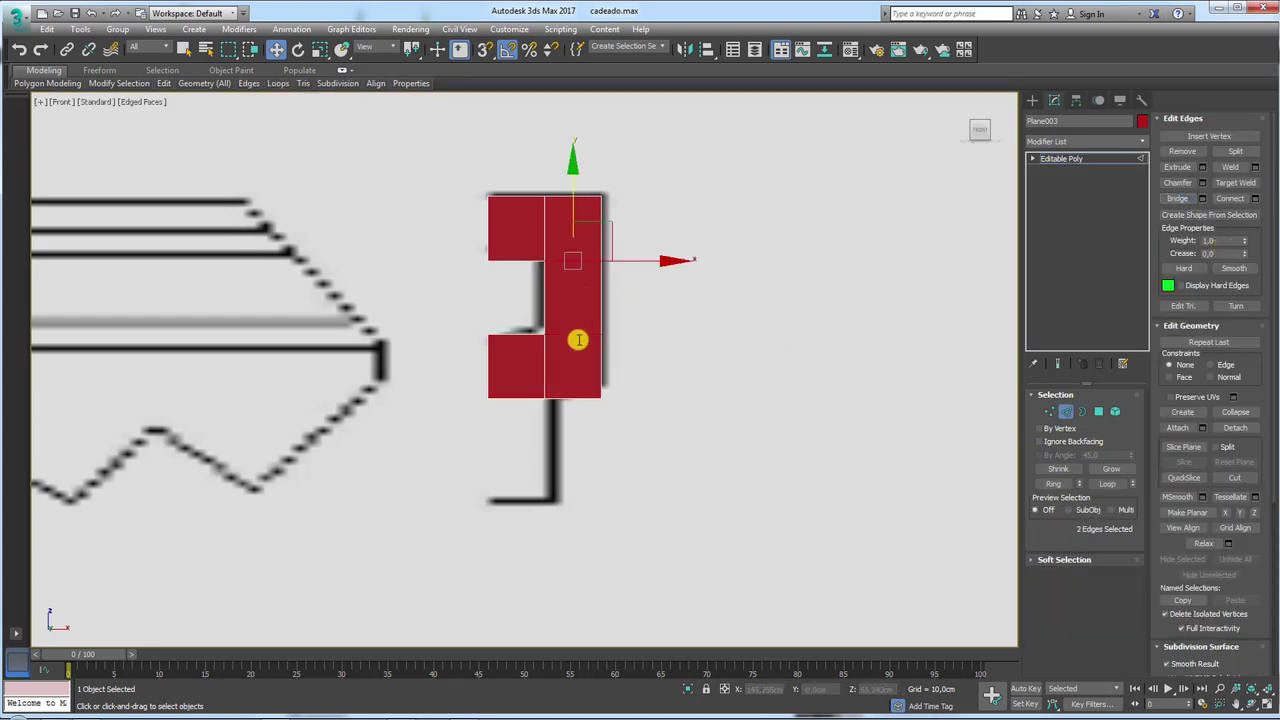
click(514, 399)
shift+drag(517, 322, 523, 432)
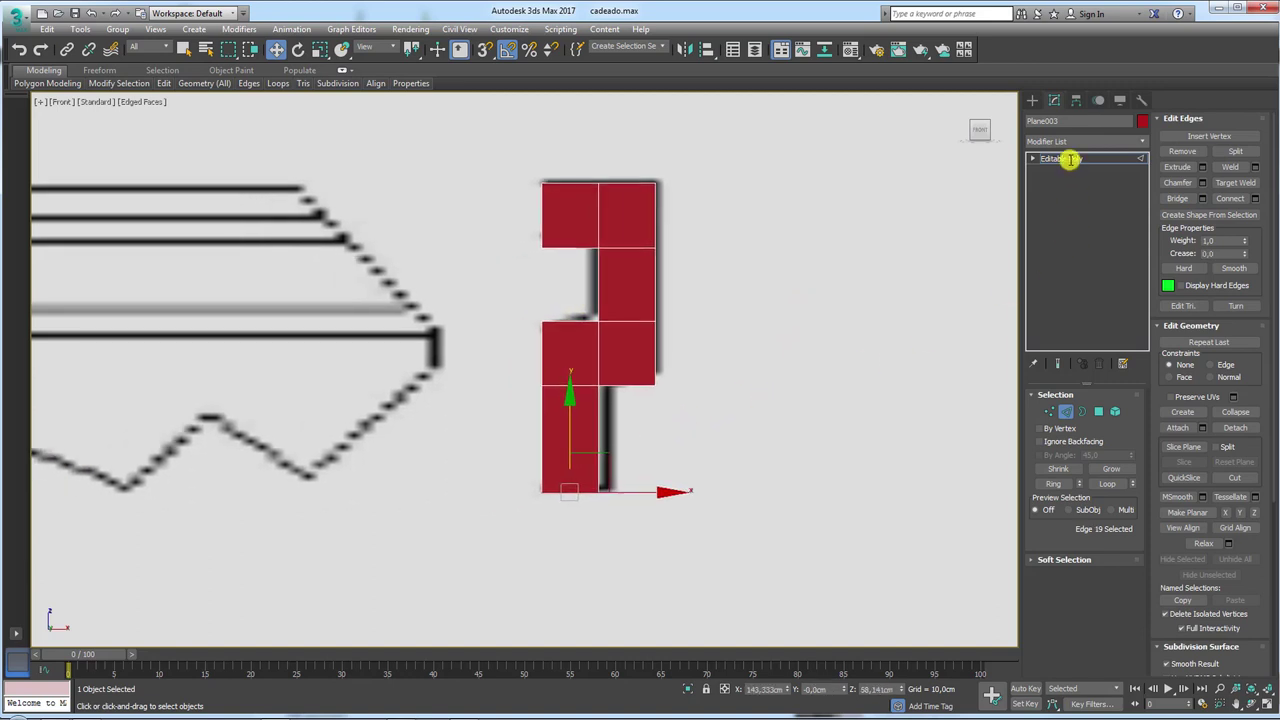
Return to object level, check the profile from around it, and enable Angle Snap.
click(1065, 158)
scroll(806, 289, down, 5)
scroll(771, 305, up, 1)
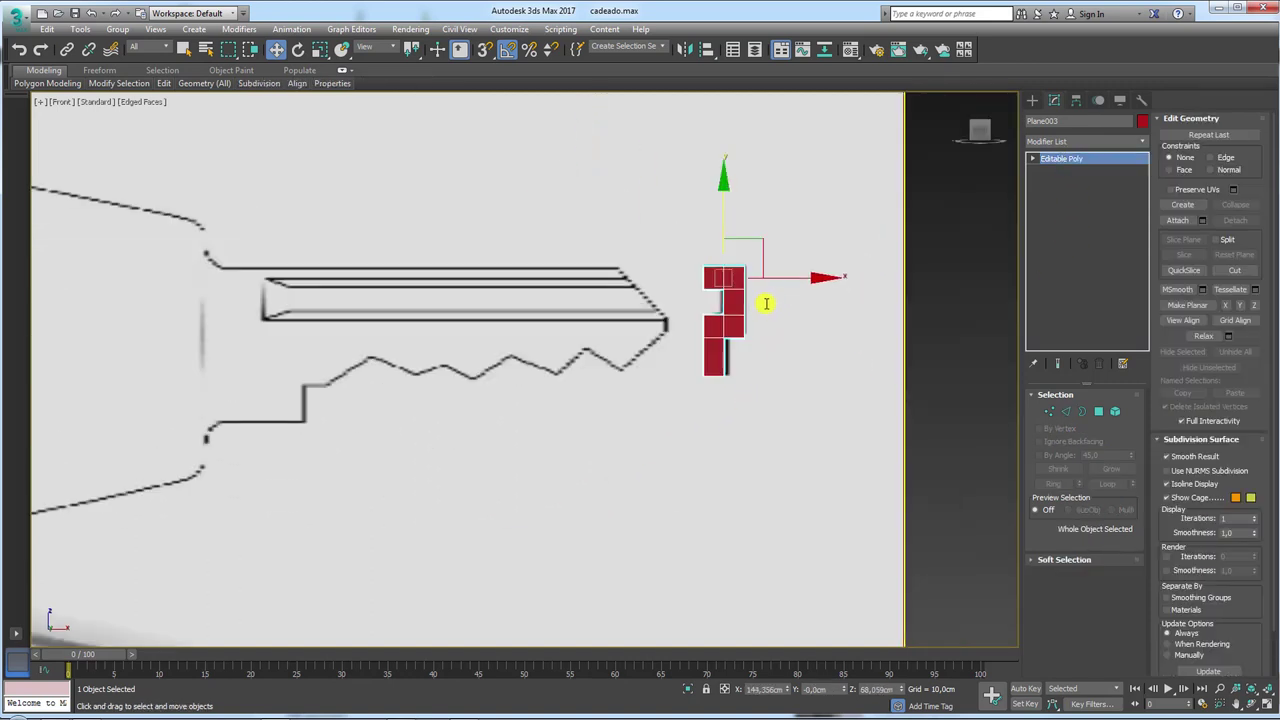
alt+middle_drag(773, 304, 743, 422)
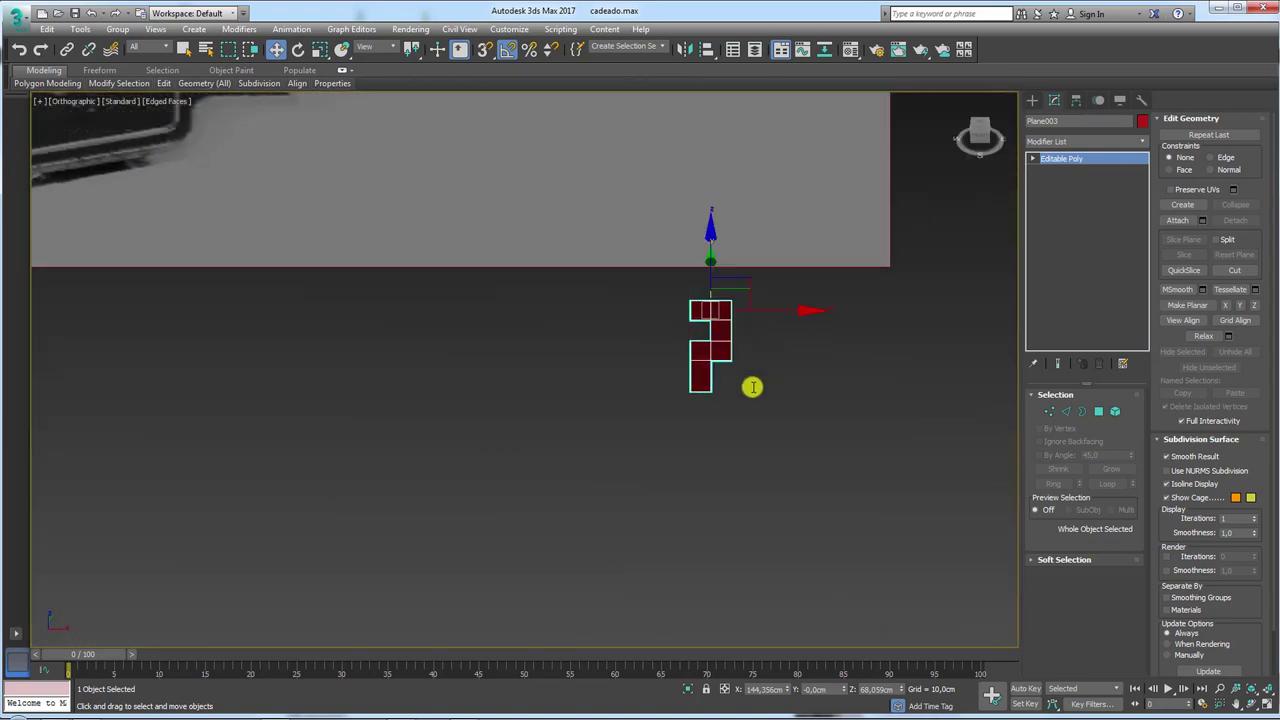
mouse_move(749, 397)
alt+middle_down()
mouse_move(722, 486)
mouse_move(686, 484)
alt+middle_up()
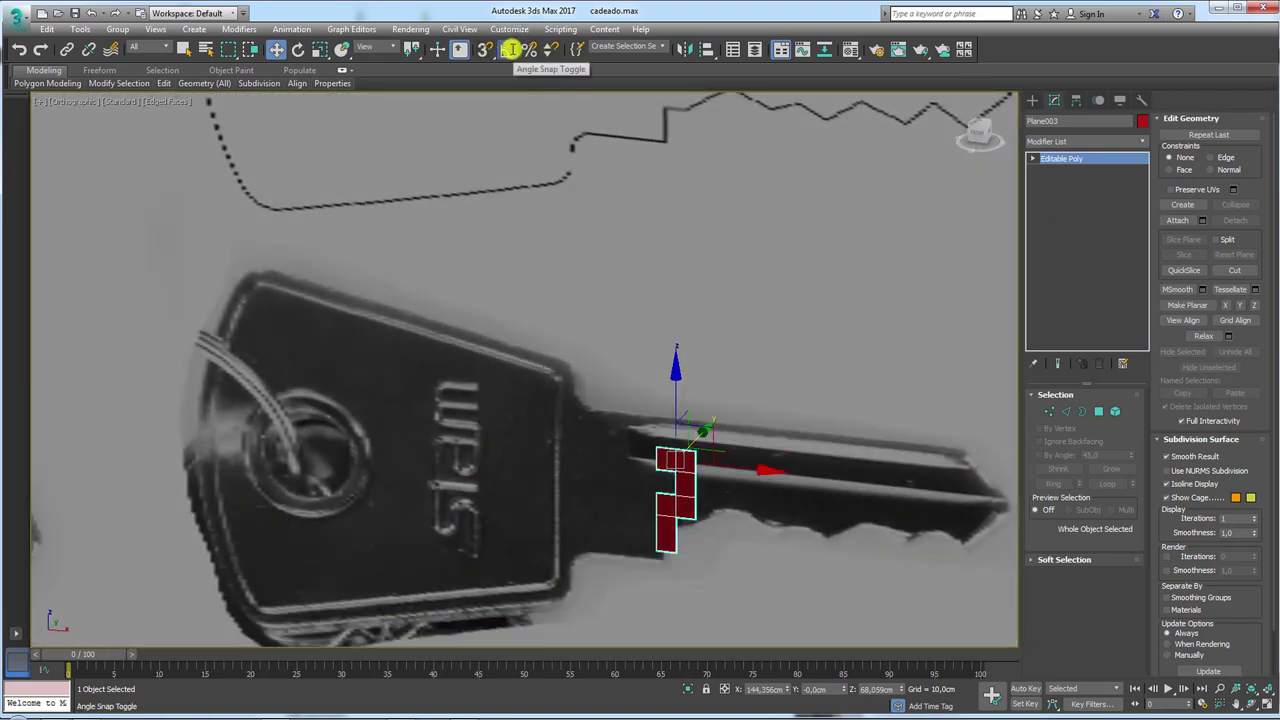
click(508, 48)
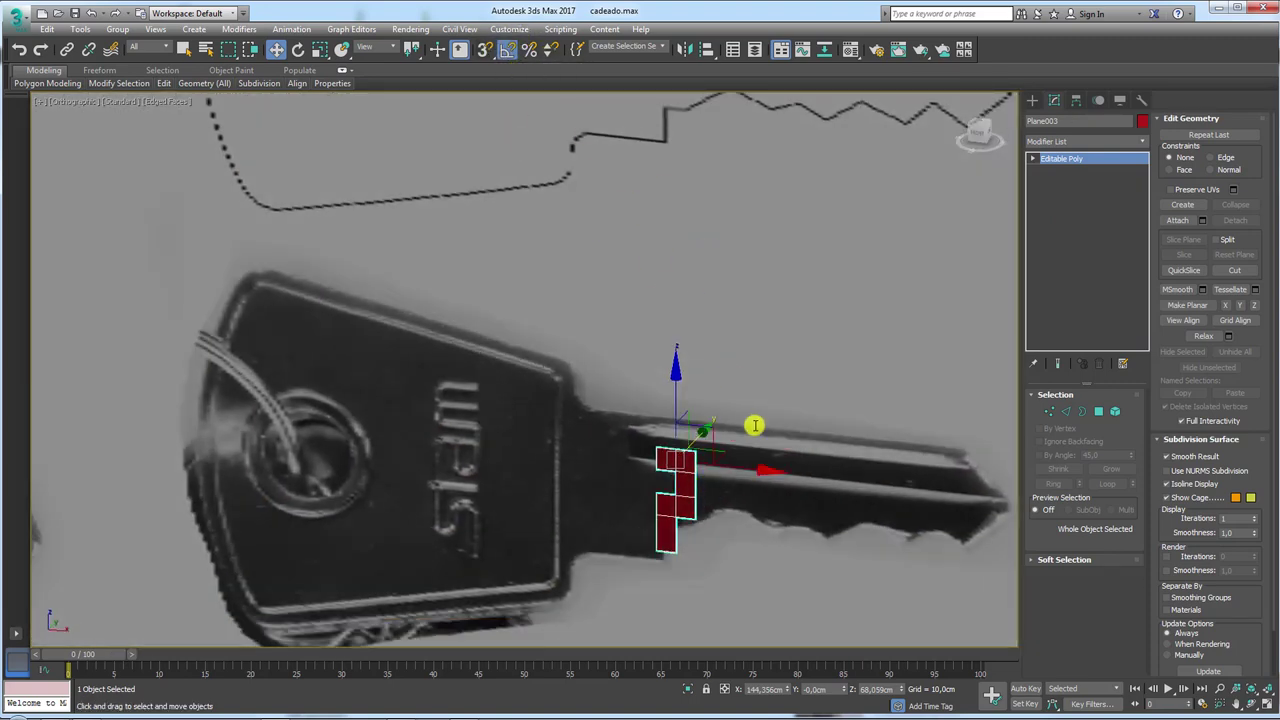
Rotate the bracket profile 90° about Z.
key(e)
drag(706, 492, 753, 483)
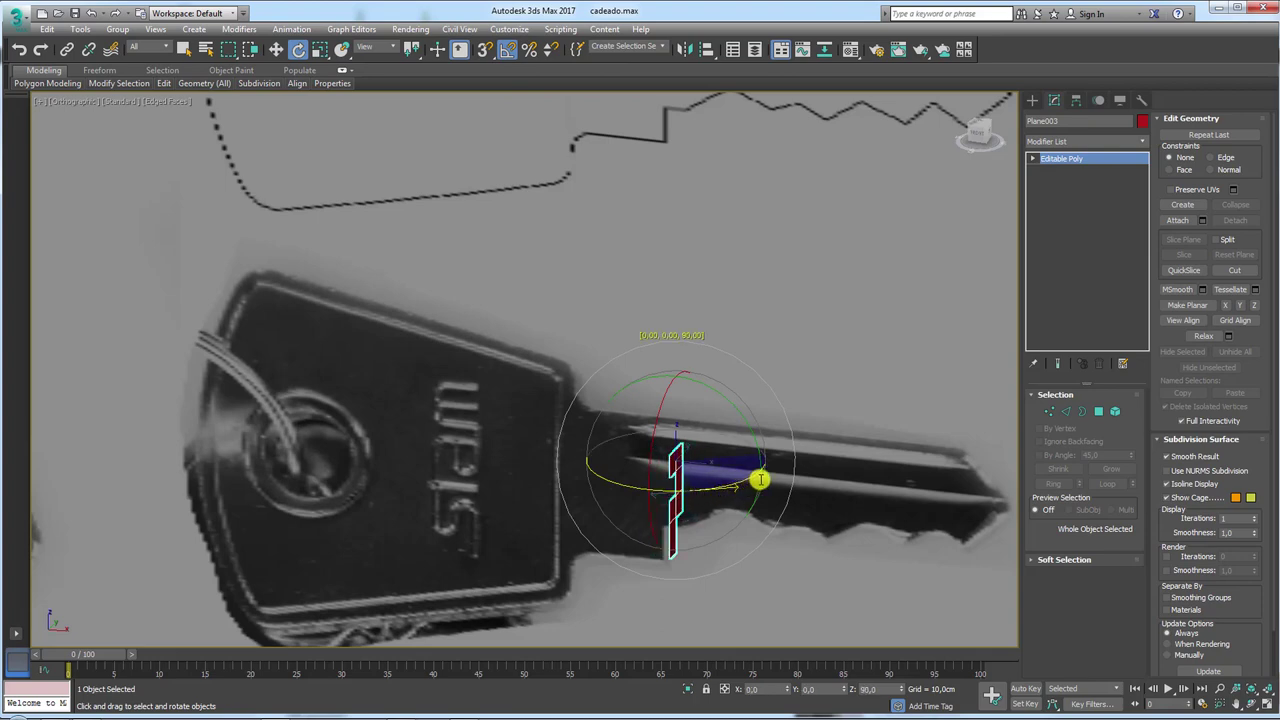
drag(753, 483, 752, 480)
Shift-drag the profile's open border along X into a long grooved bar, then pick a groove edge.
click(1083, 412)
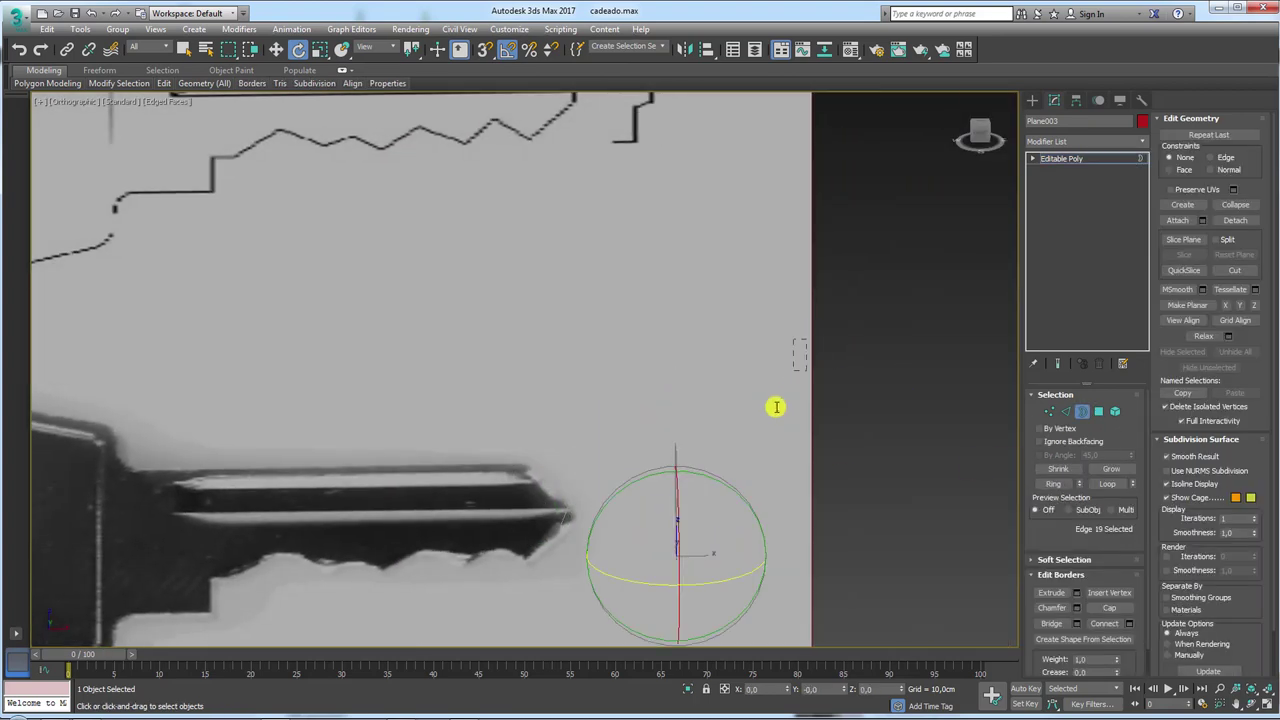
mouse_move(734, 537)
alt+middle_down()
mouse_move(669, 523)
mouse_move(693, 563)
alt+middle_up()
key(w)
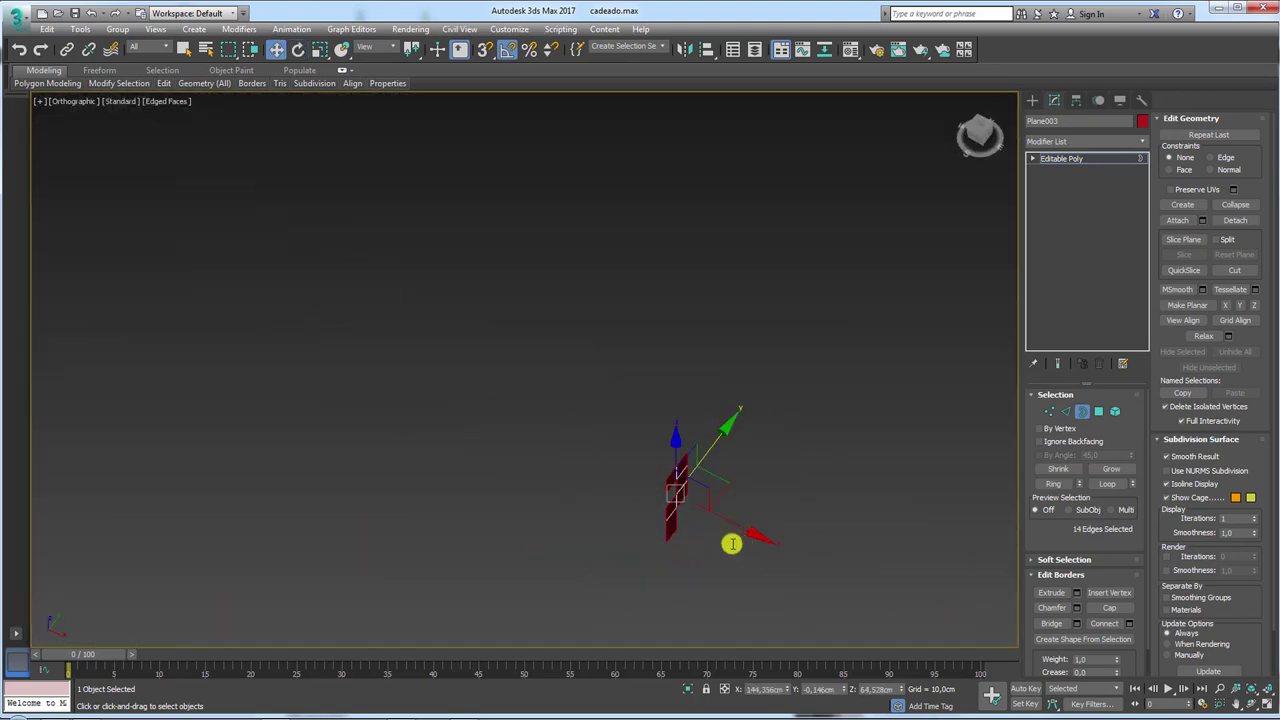
shift+drag(738, 528, 343, 338)
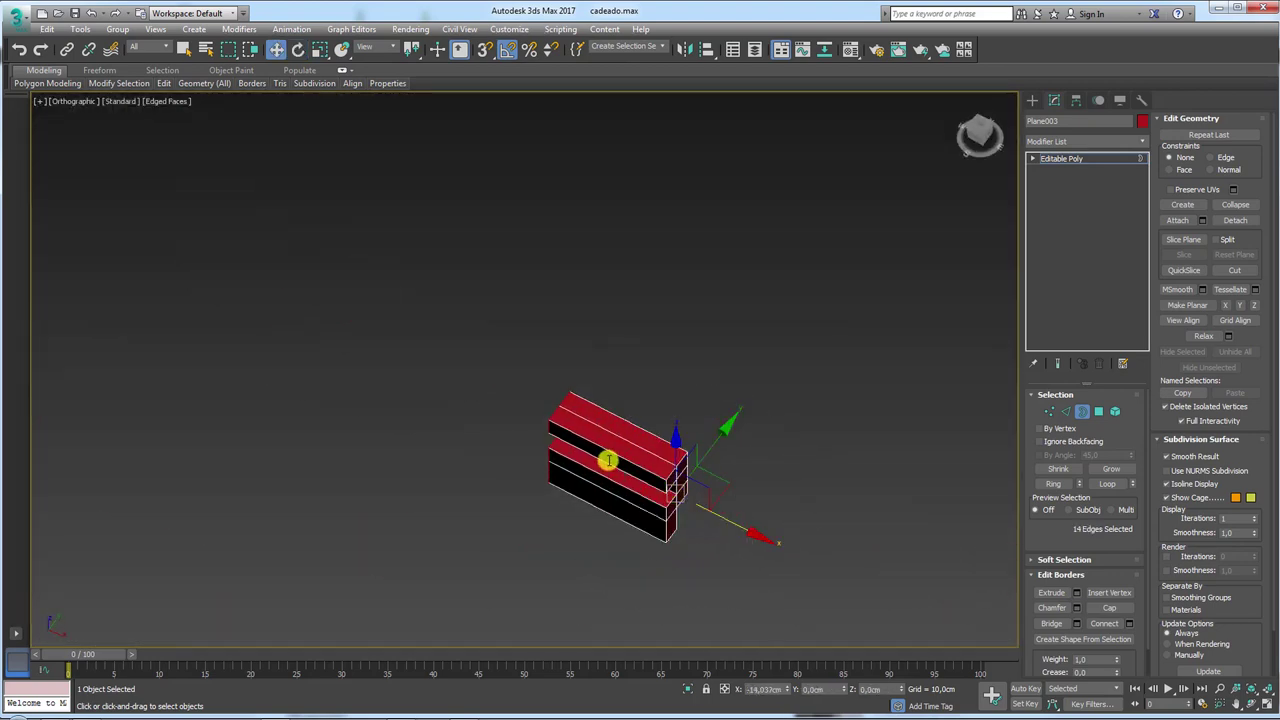
mouse_move(343, 338)
alt+middle_down()
mouse_move(586, 449)
mouse_move(546, 420)
mouse_move(640, 434)
mouse_move(519, 347)
alt+middle_up()
scroll(519, 347, up, 5)
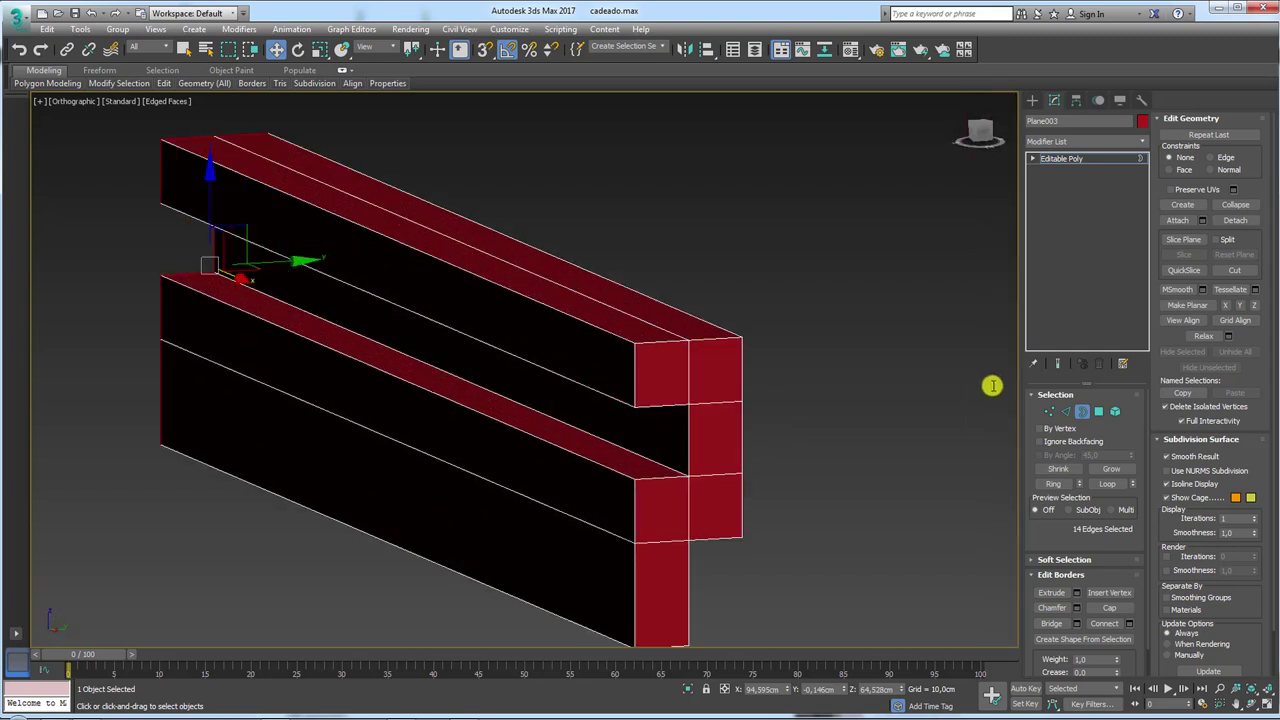
click(1067, 412)
click(594, 389)
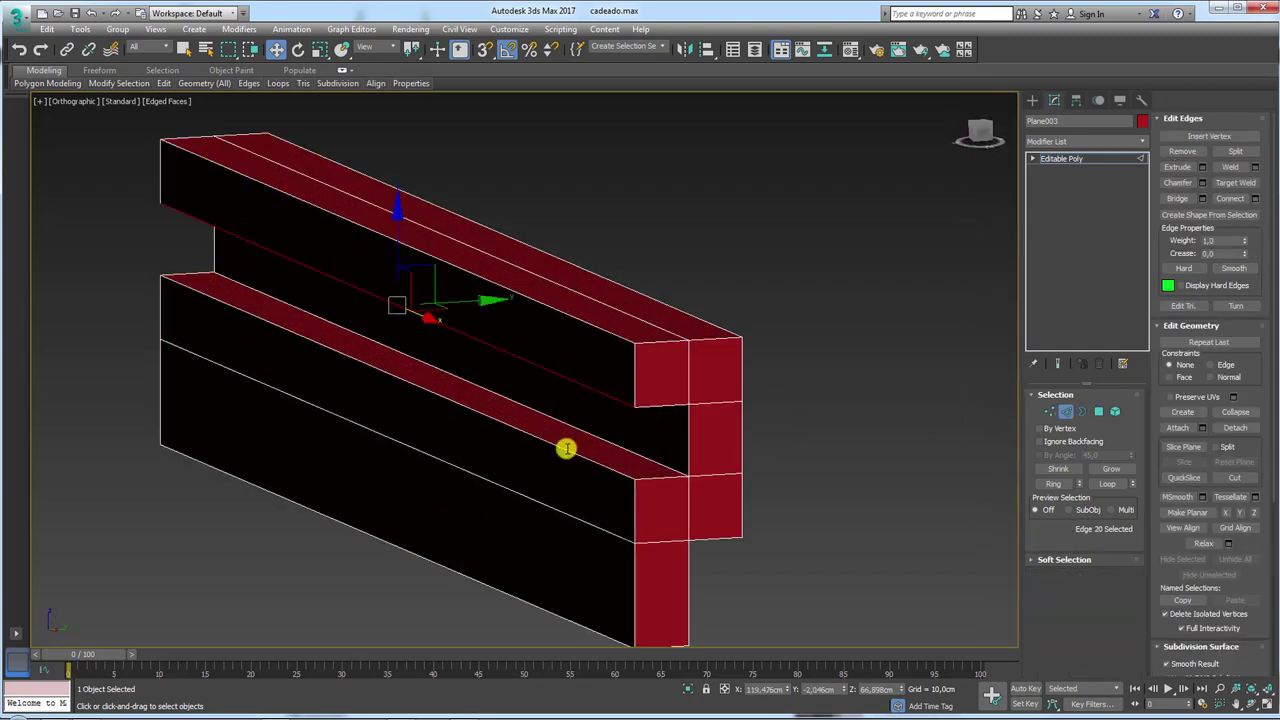
Scale the two groove edges to 150% along Z to slant the groove walls.
ctrl+click(566, 449)
alt+middle_drag(566, 449, 491, 323)
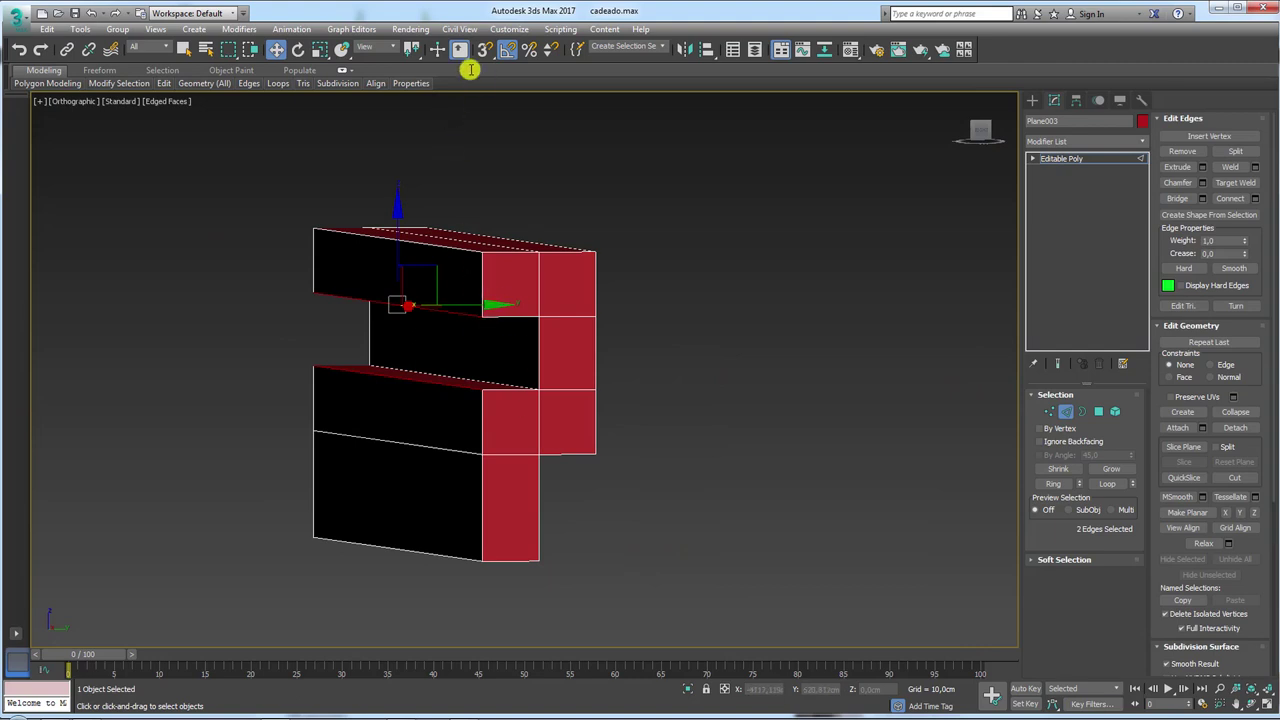
click(321, 50)
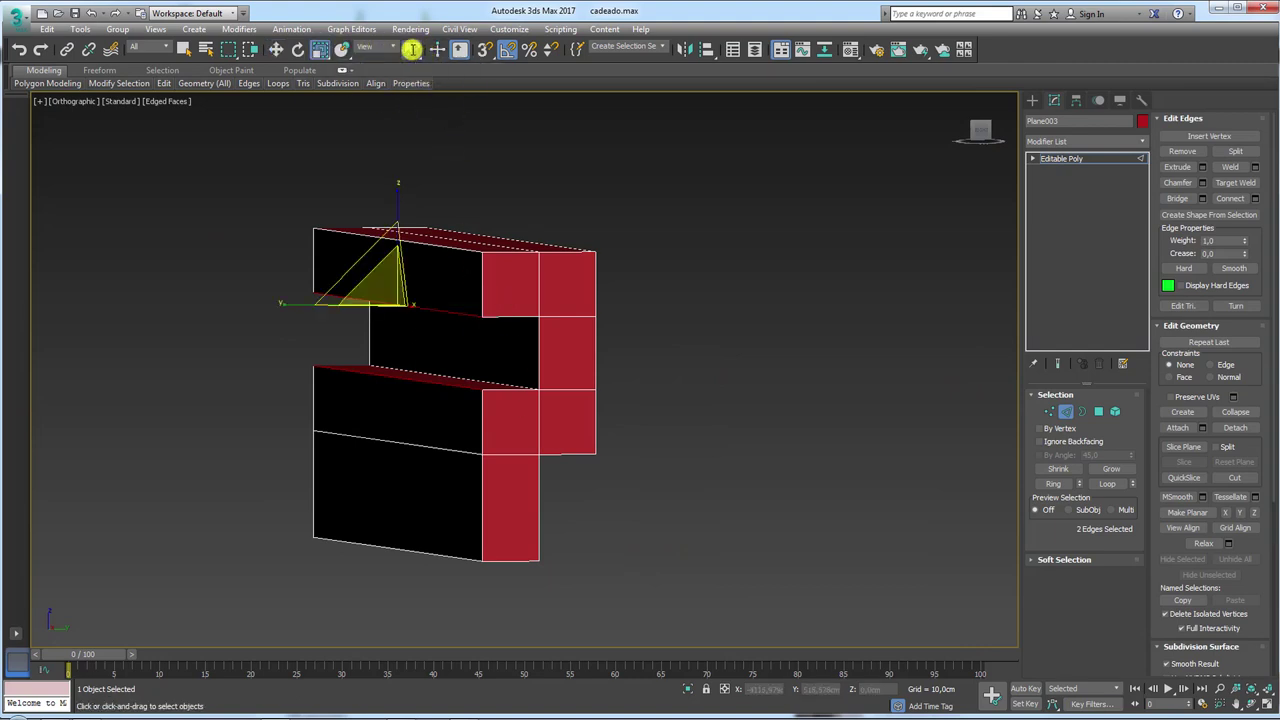
middle_drag(445, 294, 459, 296)
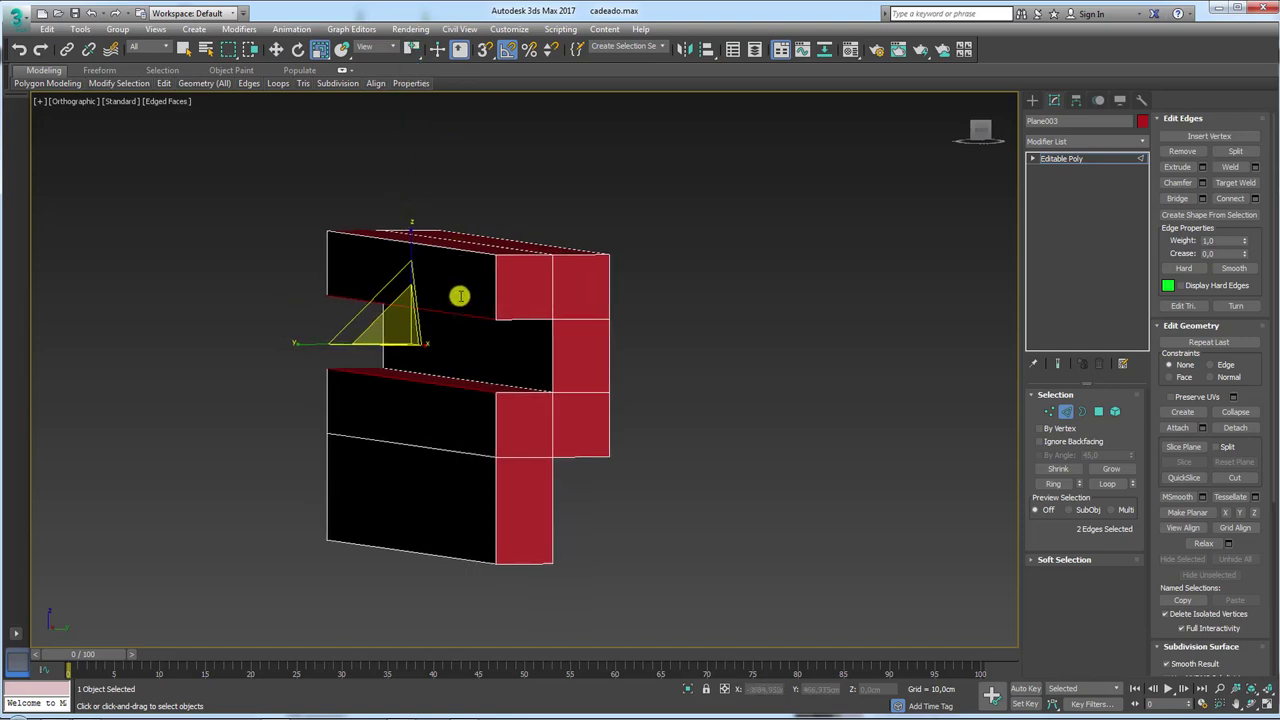
drag(410, 225, 411, 198)
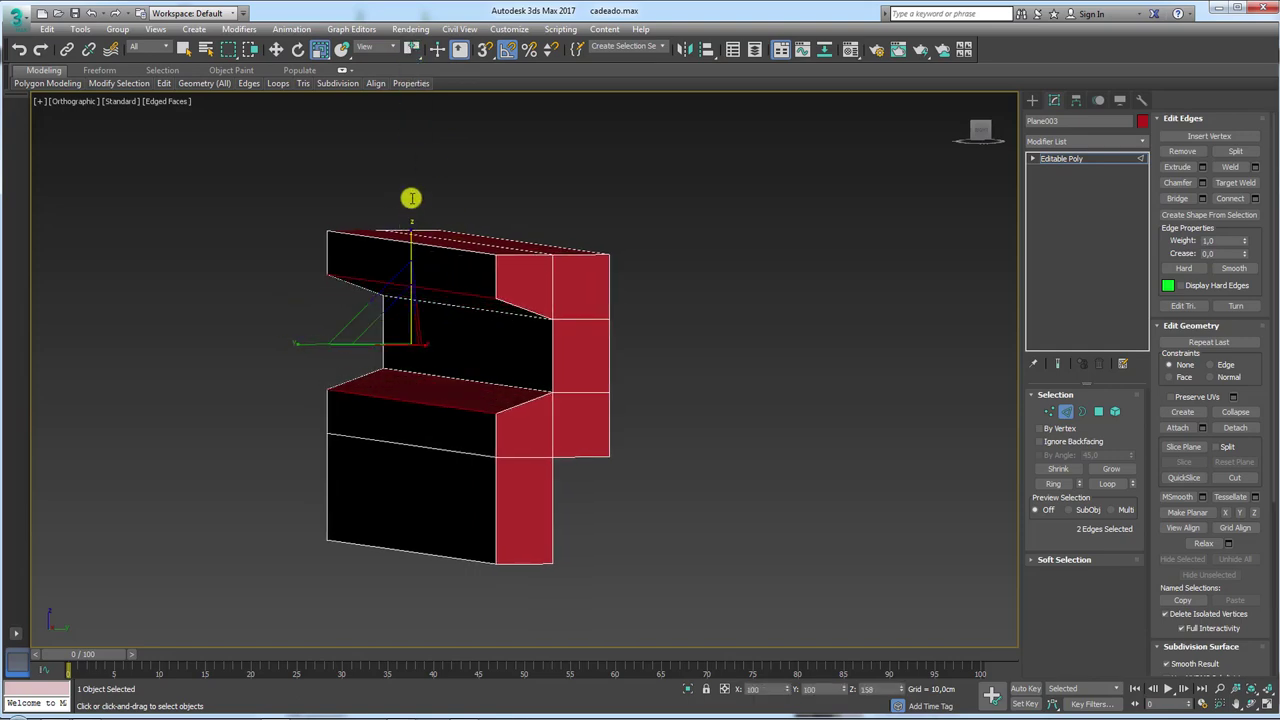
mouse_move(411, 198)
alt+middle_down()
mouse_move(414, 280)
mouse_move(534, 266)
mouse_move(529, 317)
mouse_move(632, 375)
alt+middle_up()
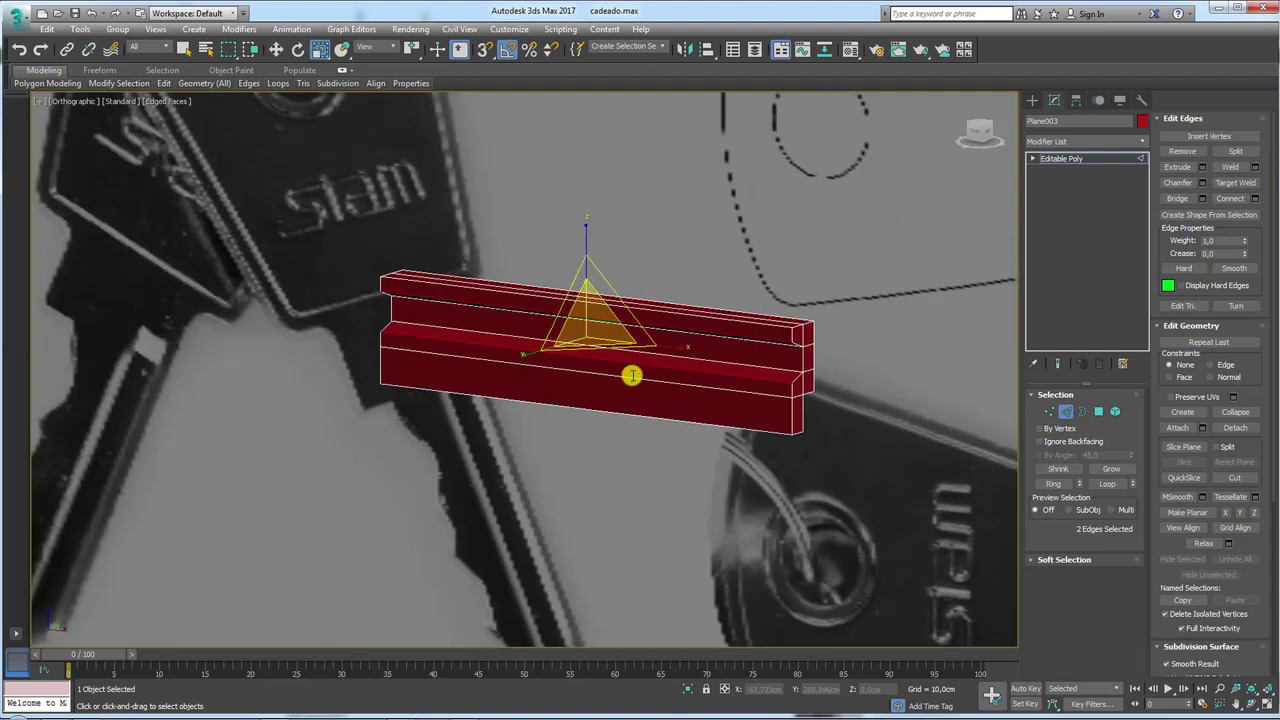
In Front view, move the bar's right-end vertices left to end at the key tip.
key(f)
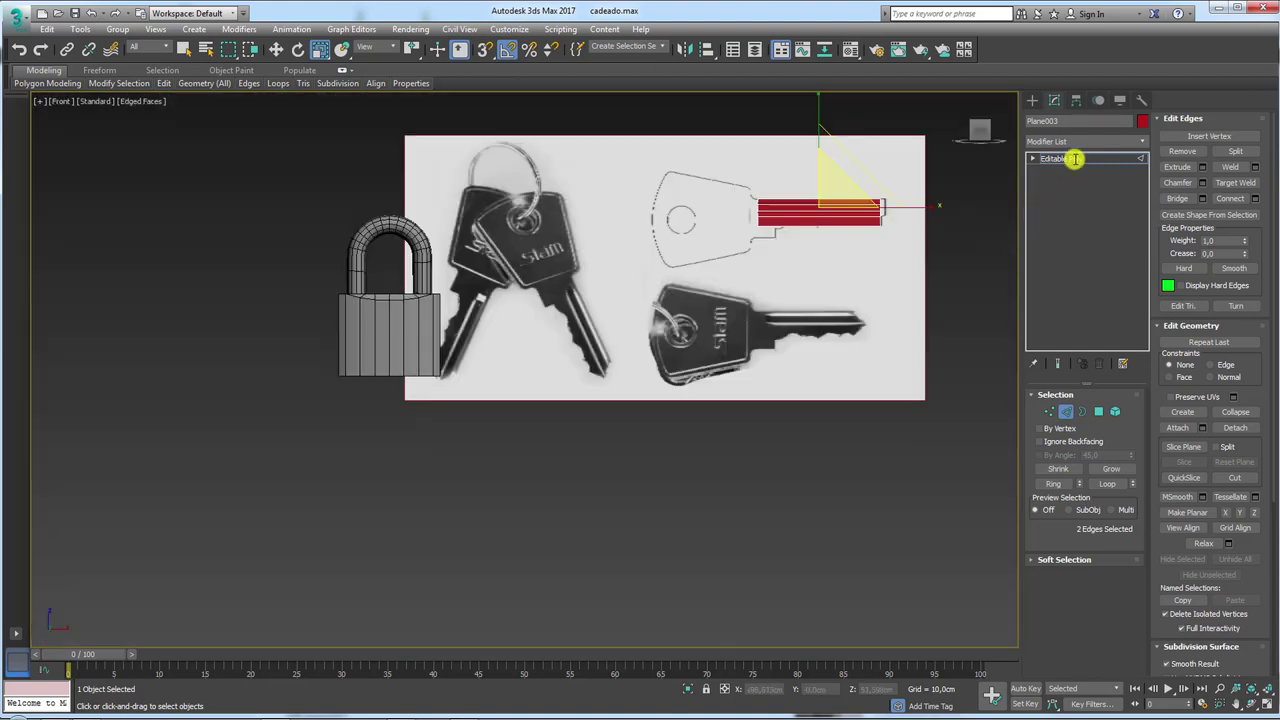
click(1064, 158)
middle_drag(786, 286, 675, 325)
scroll(676, 325, up, 2)
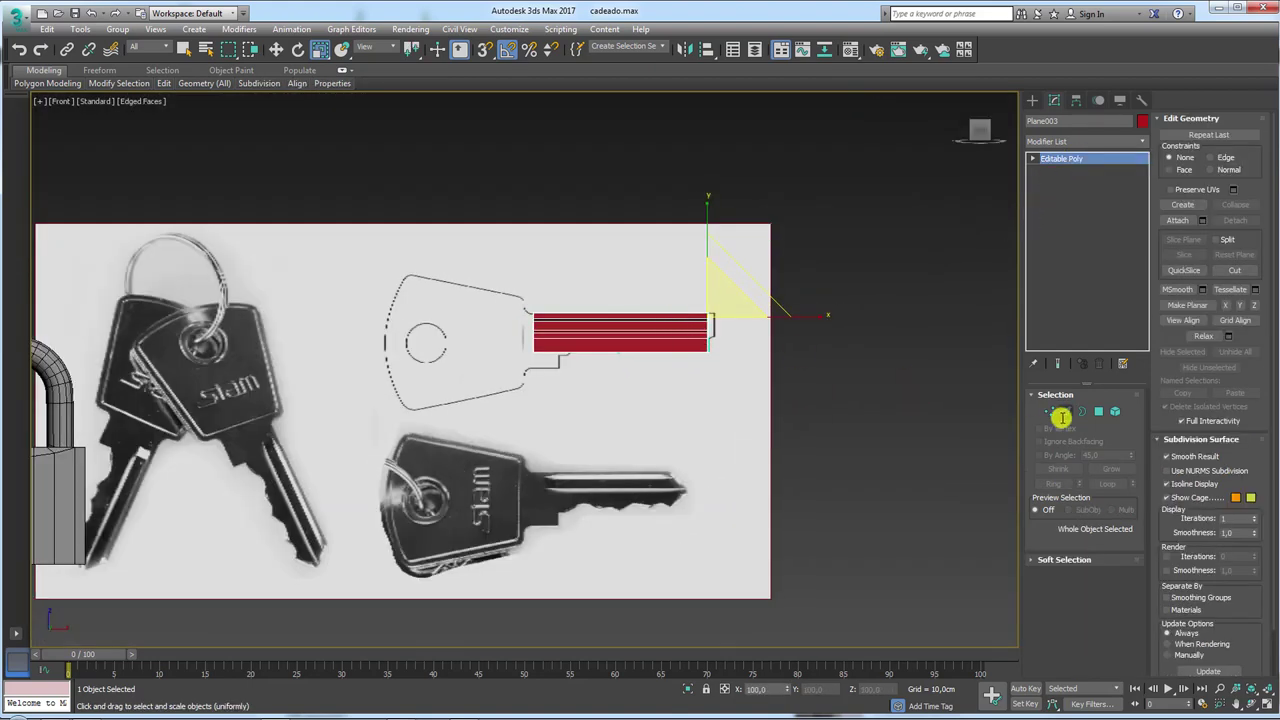
click(1049, 411)
drag(801, 399, 680, 289)
key(w)
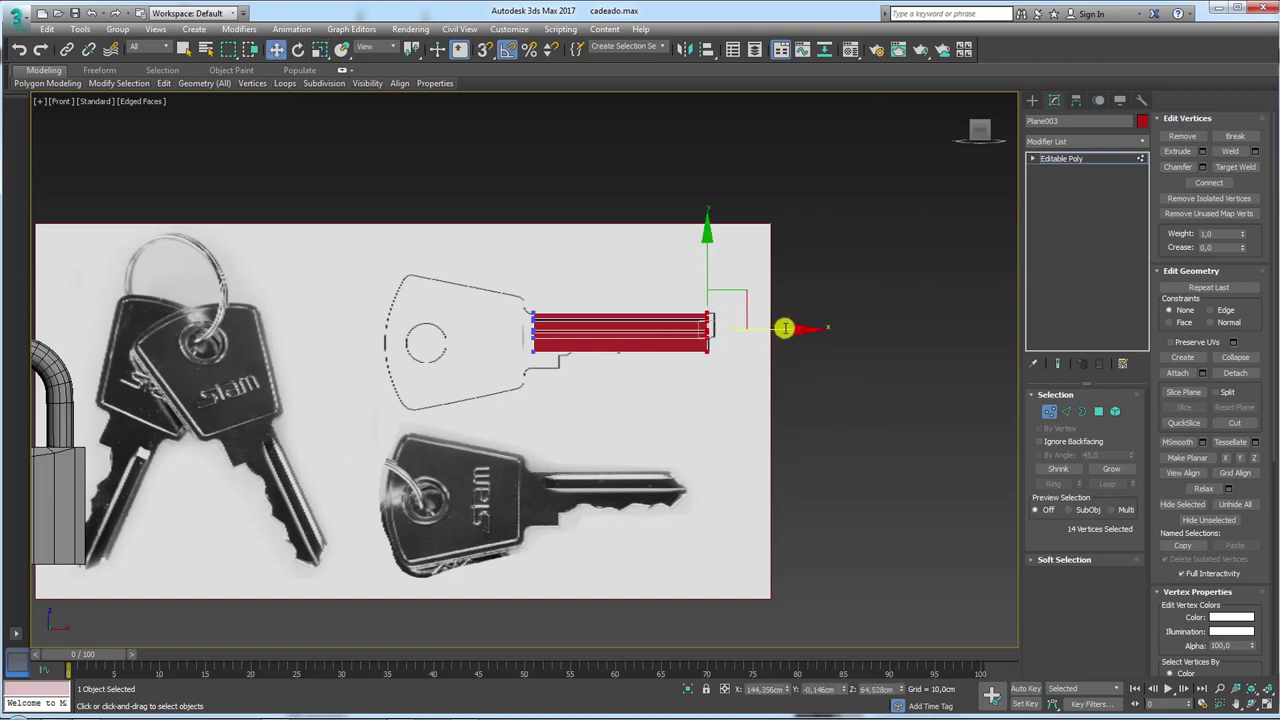
drag(785, 329, 759, 331)
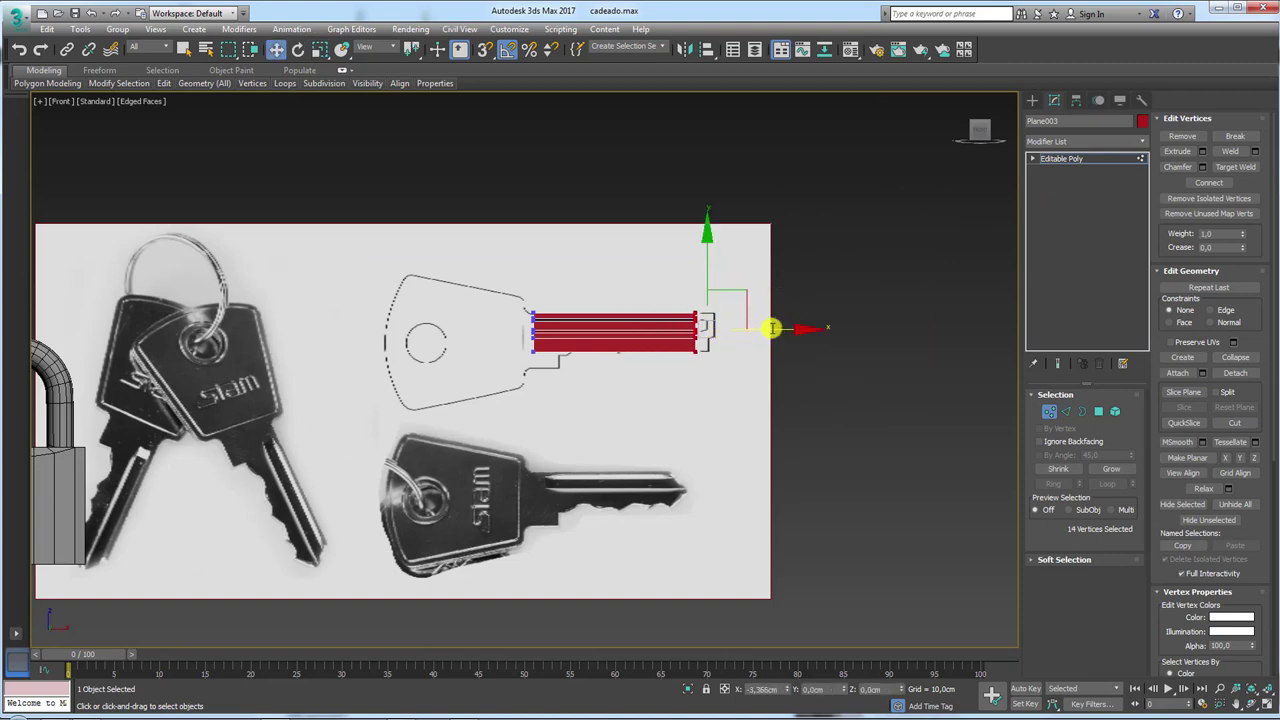
Move the left-end vertices right to the blade's shoulder, then select the bar's edges.
scroll(610, 361, up, 4)
drag(433, 182, 433, 182)
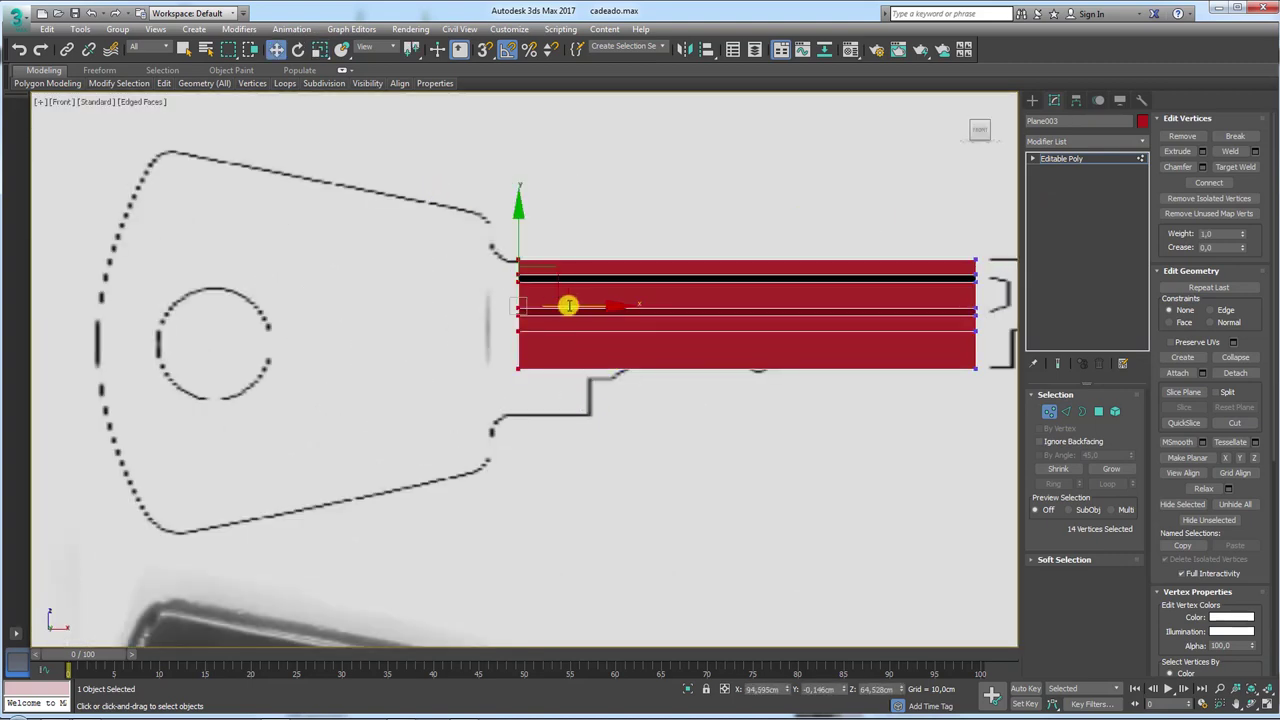
mouse_move(569, 303)
mouse_down()
mouse_move(797, 303)
mouse_move(557, 297)
mouse_move(623, 293)
mouse_up()
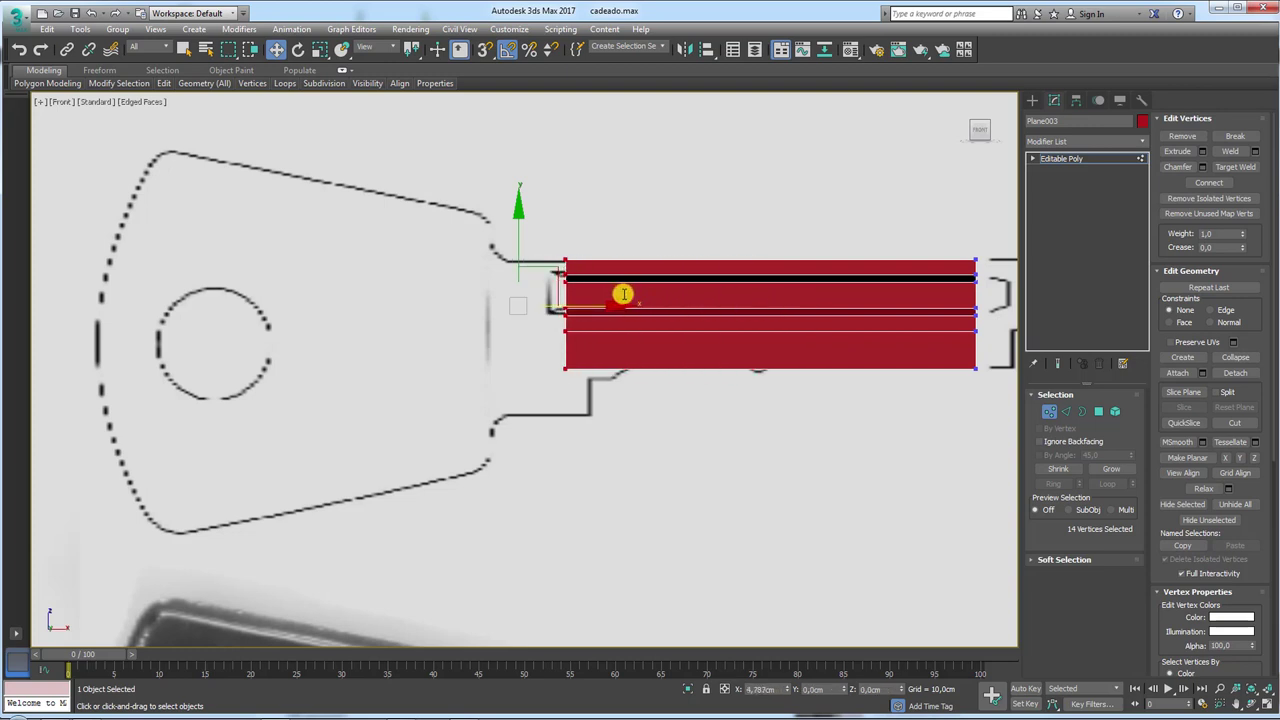
scroll(575, 300, up, 2)
scroll(600, 320, up, 2)
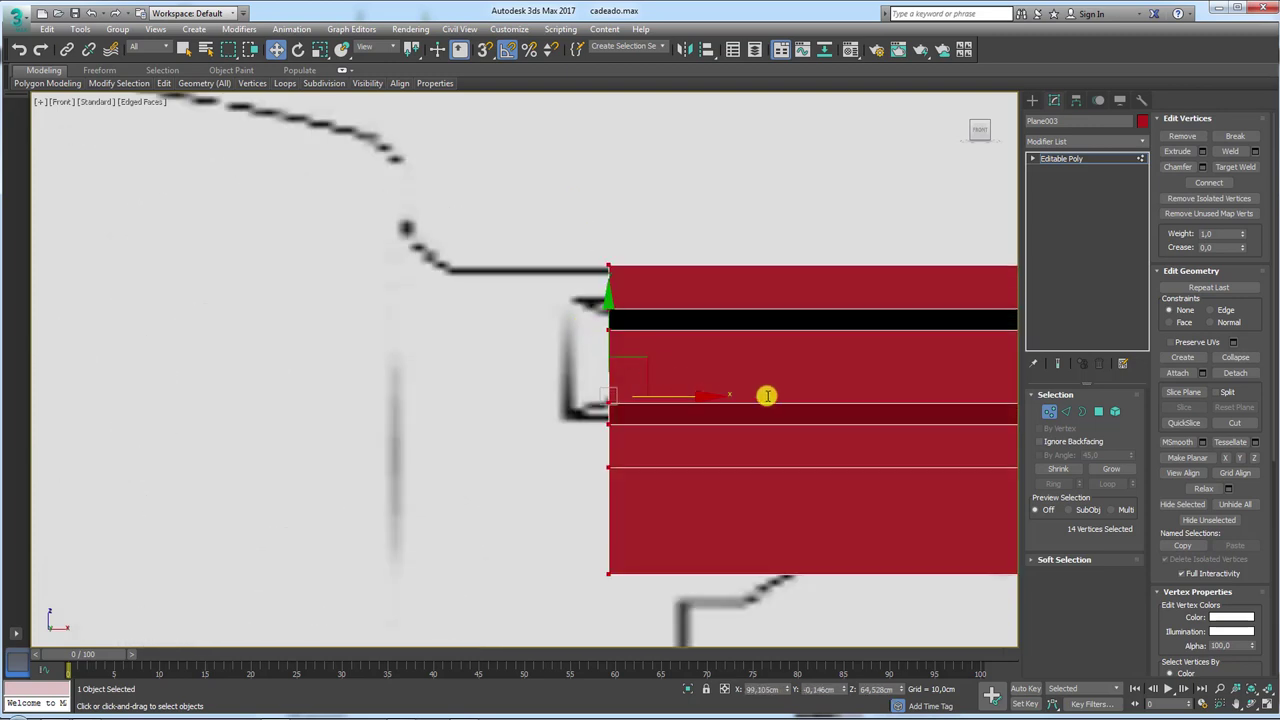
click(1065, 411)
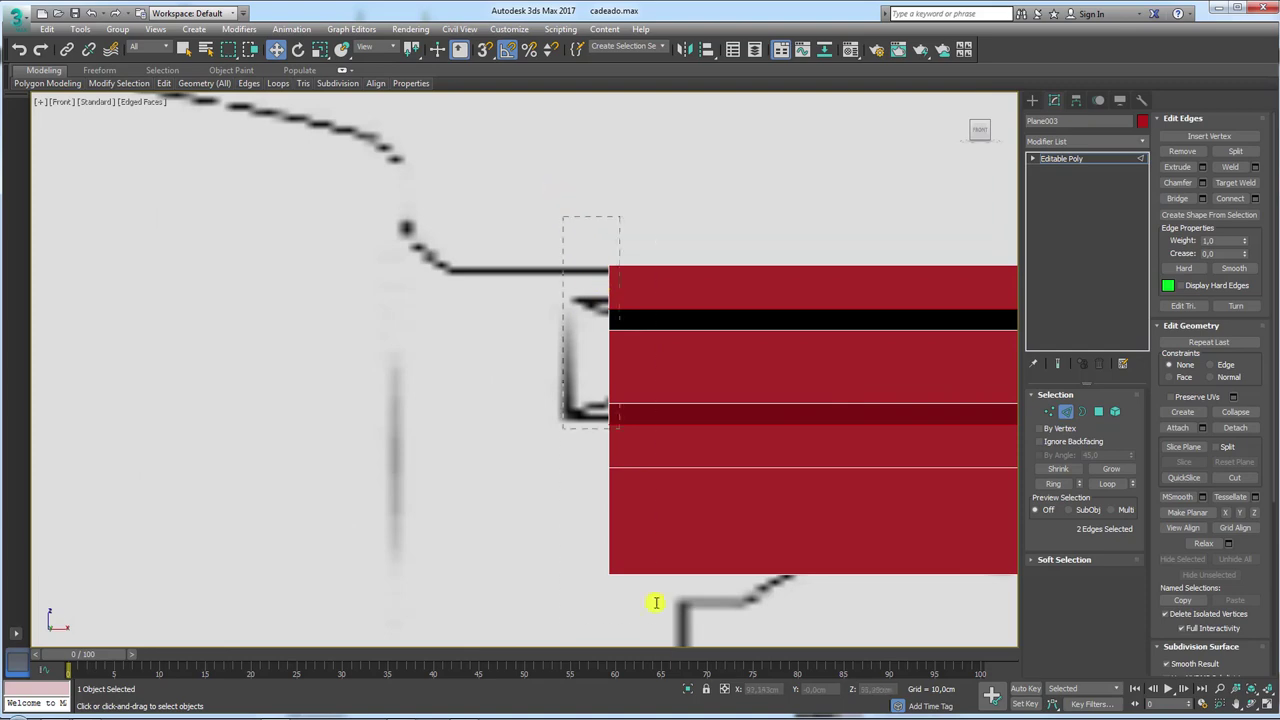
key(ctrl+a)
scroll(697, 517, up, 1)
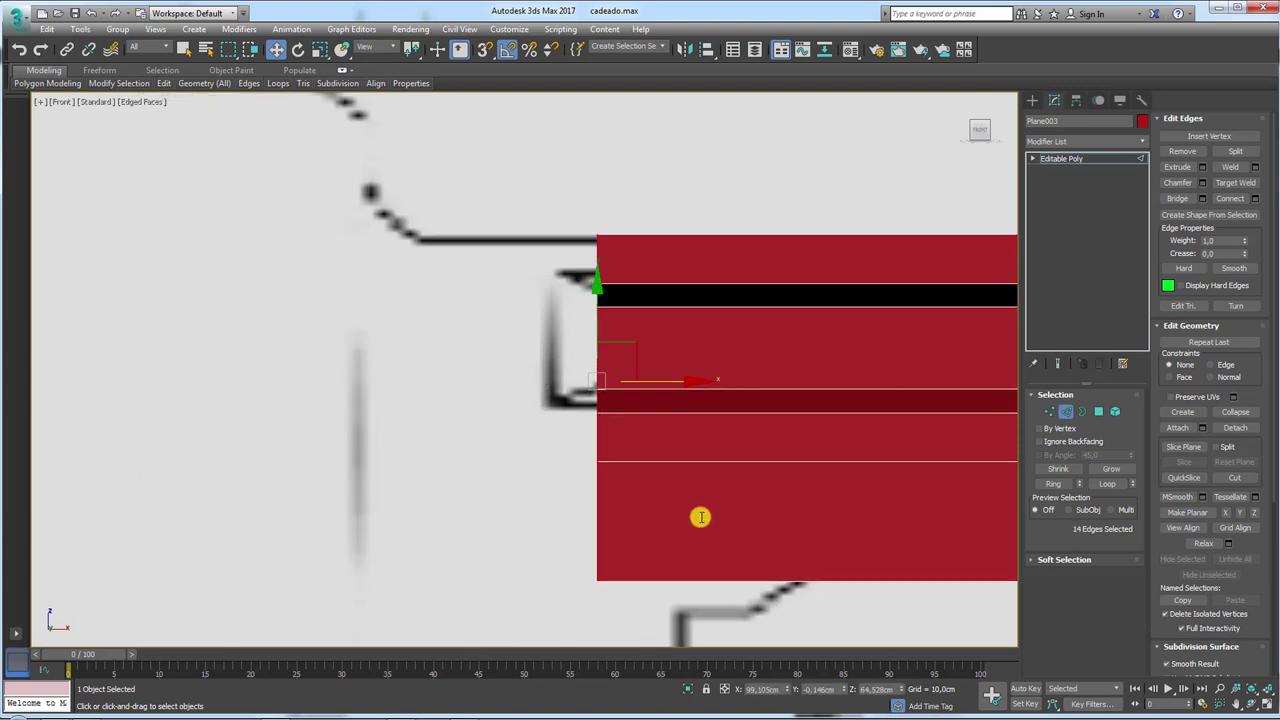
mouse_move(697, 517)
alt+middle_down()
mouse_move(757, 517)
mouse_move(782, 452)
mouse_move(1093, 191)
alt+middle_up()
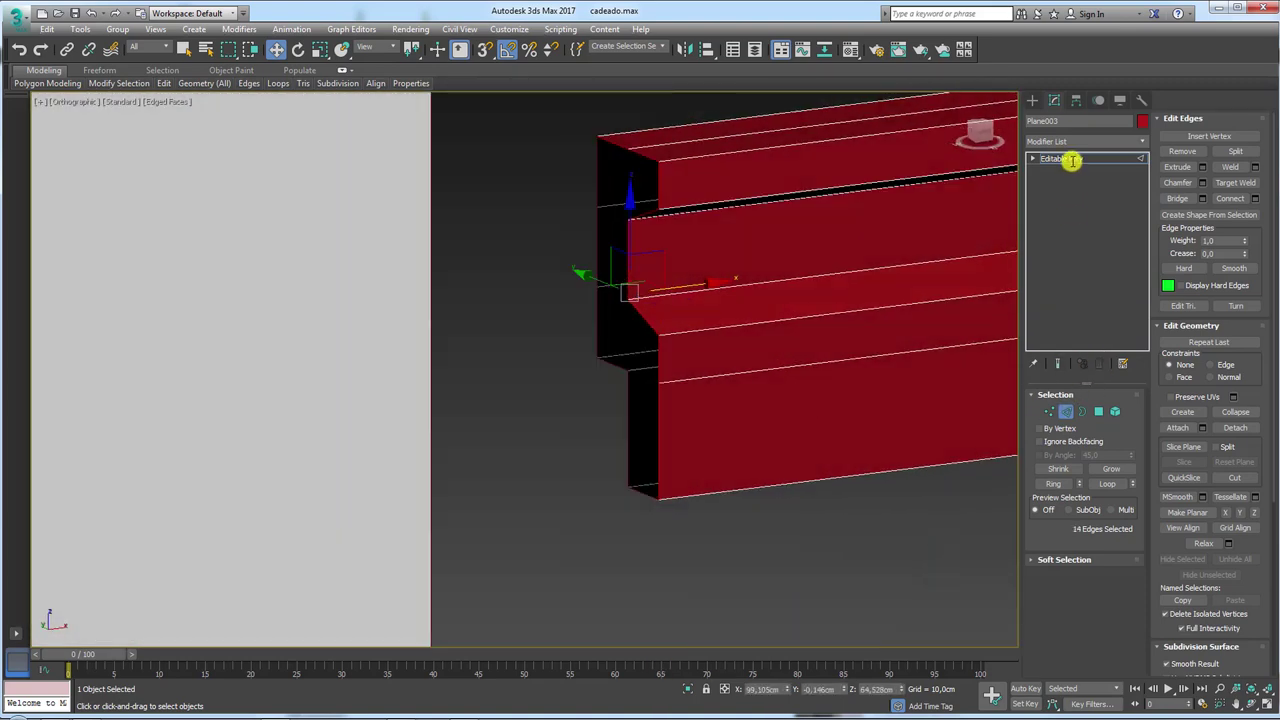
Set the blade object's colour to blue.
click(1071, 159)
click(1143, 121)
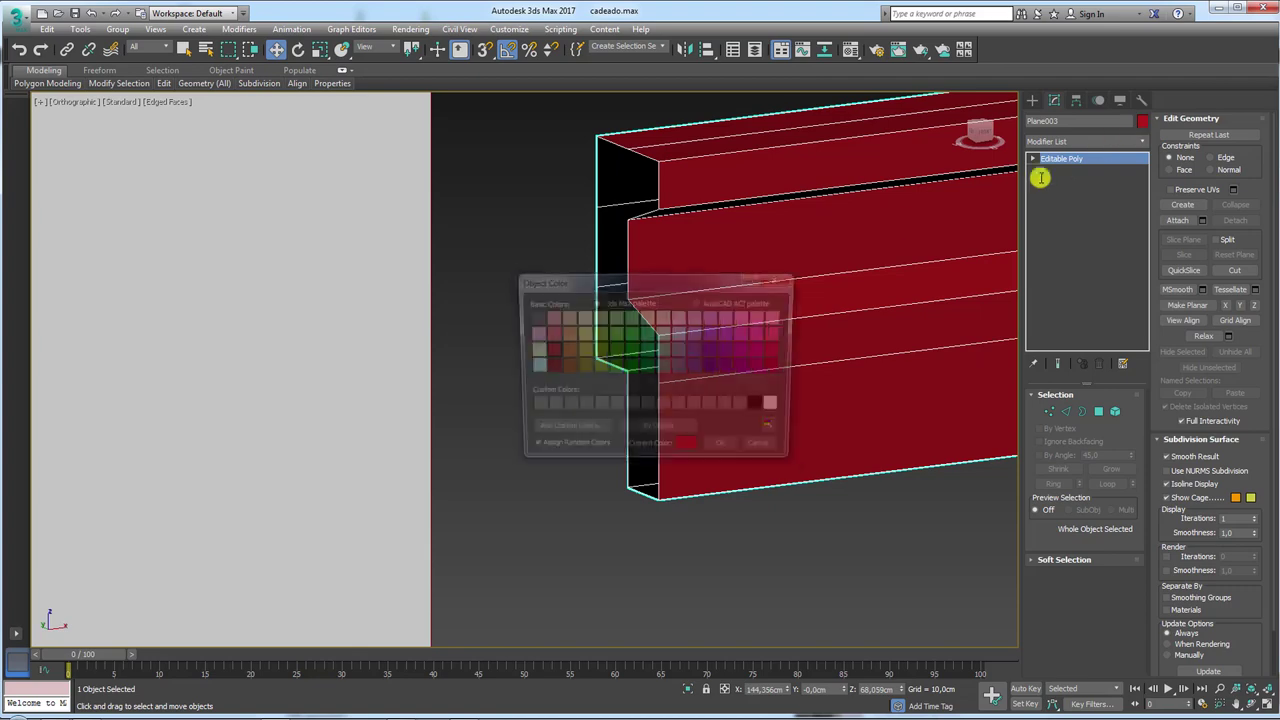
click(697, 353)
click(726, 450)
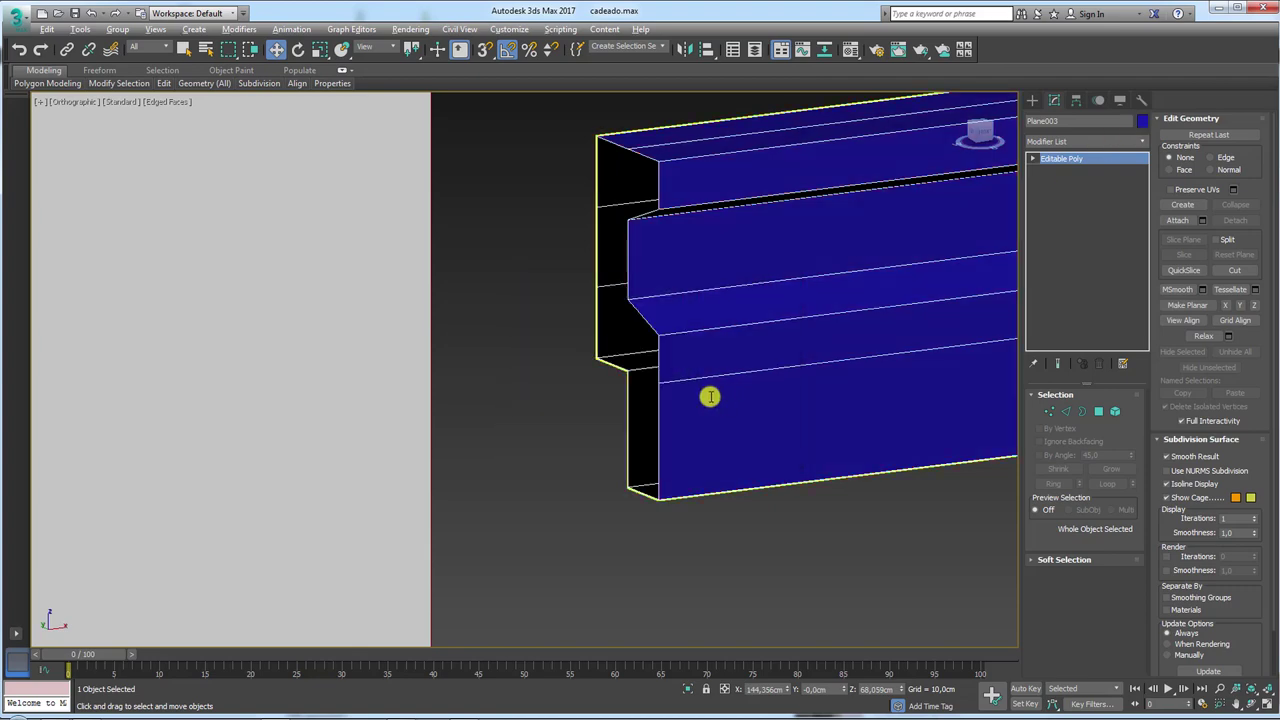
Slide the blade's front-end edges left.
click(1066, 412)
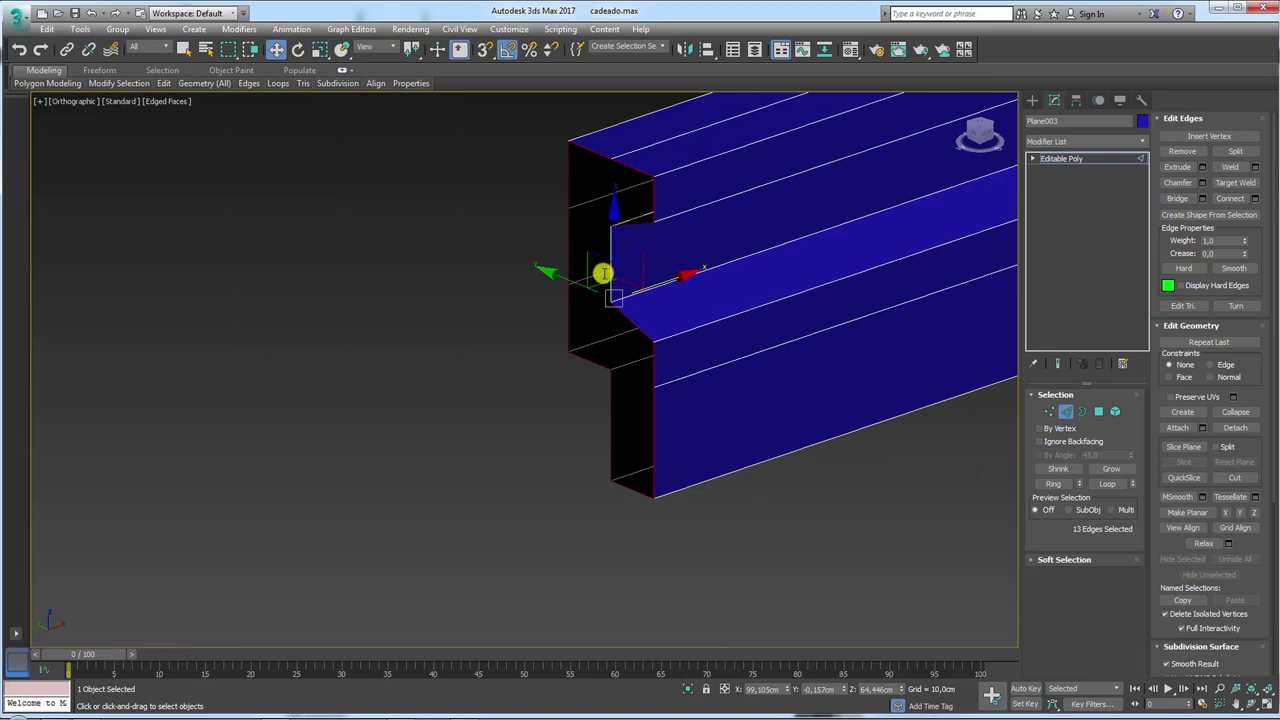
alt+click(624, 225)
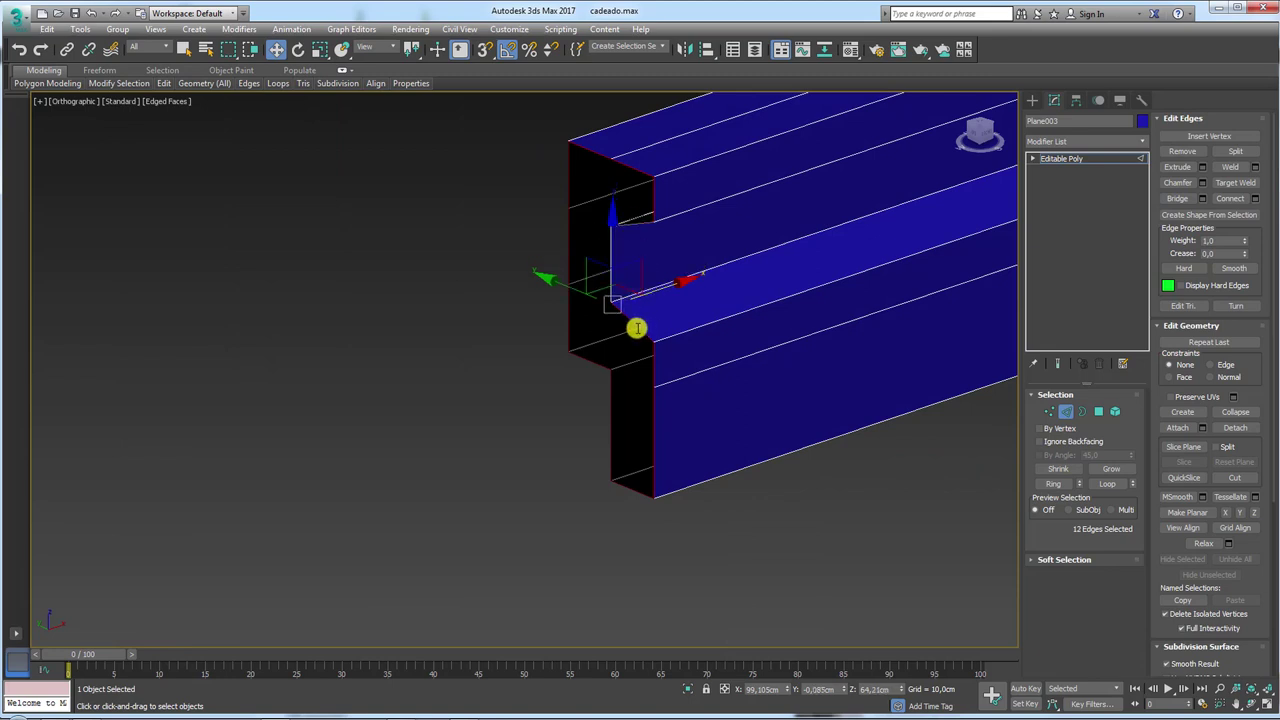
alt+click(709, 314)
drag(680, 291, 600, 307)
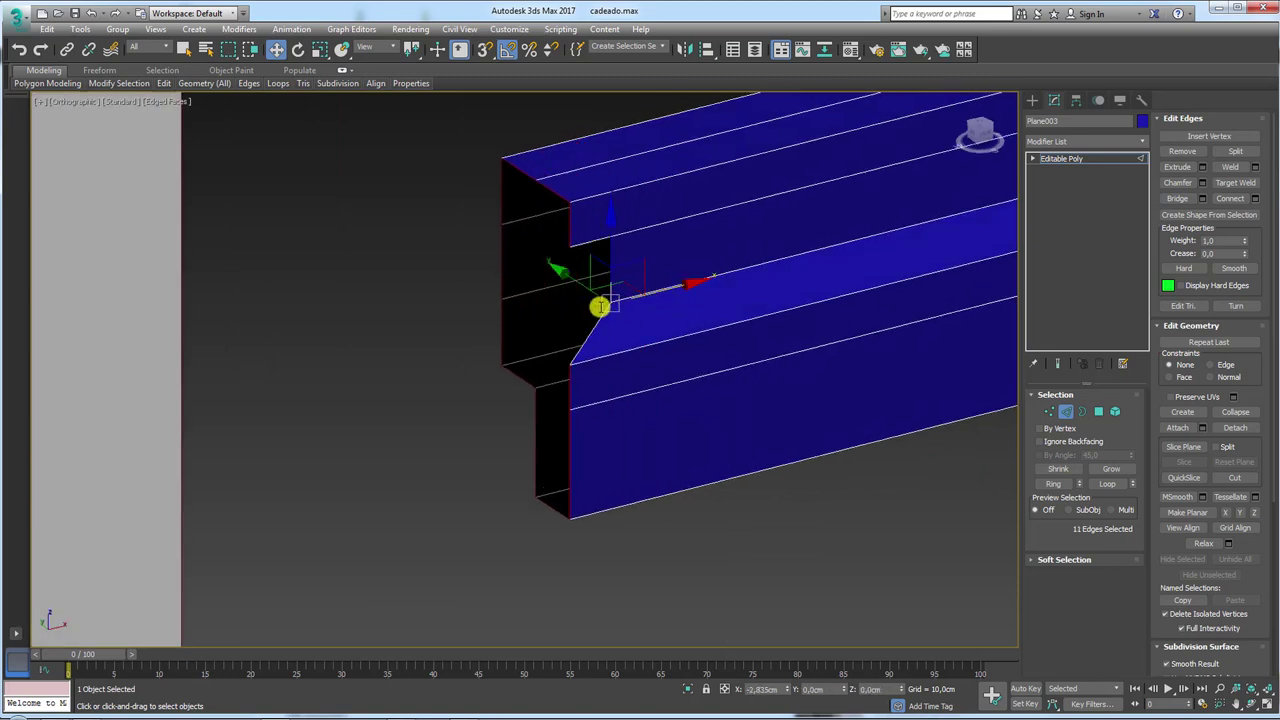
mouse_move(640, 320)
alt+middle_down()
mouse_move(580, 323)
mouse_move(606, 271)
mouse_move(583, 229)
mouse_move(602, 281)
alt+middle_up()
Bridge the two edges across the groove gap with a new face.
click(583, 225)
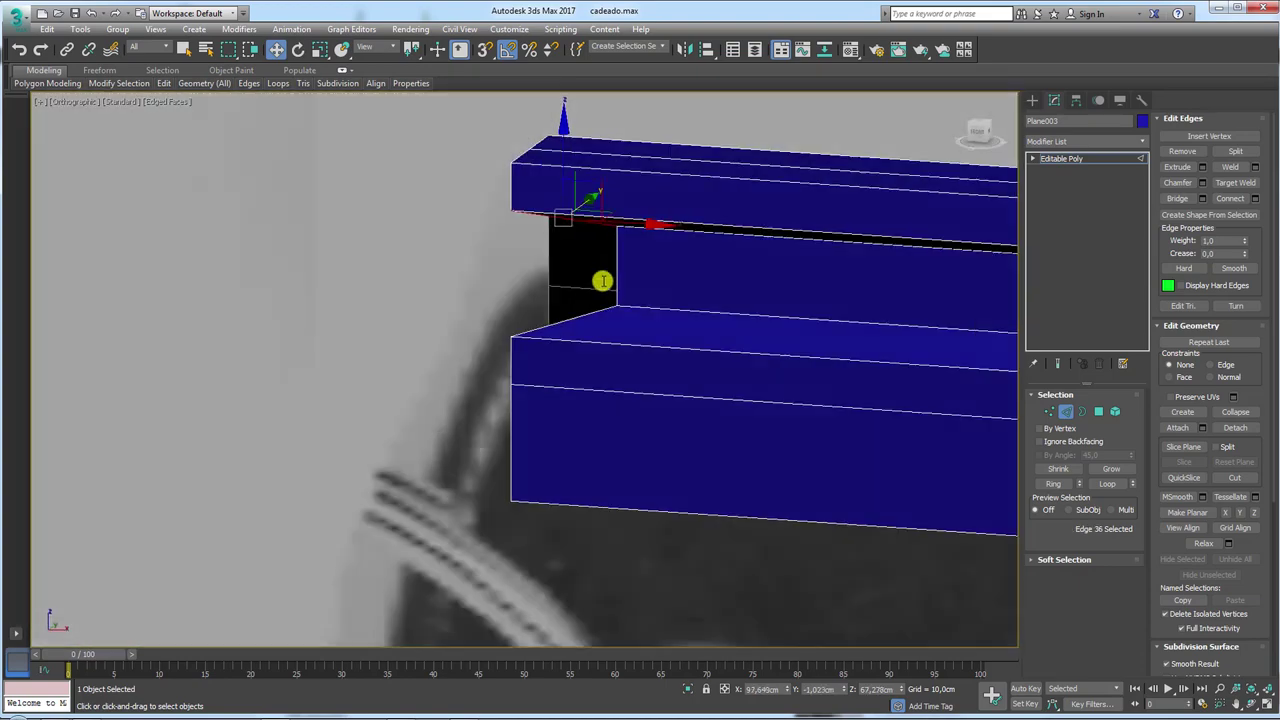
ctrl+click(595, 314)
click(1160, 195)
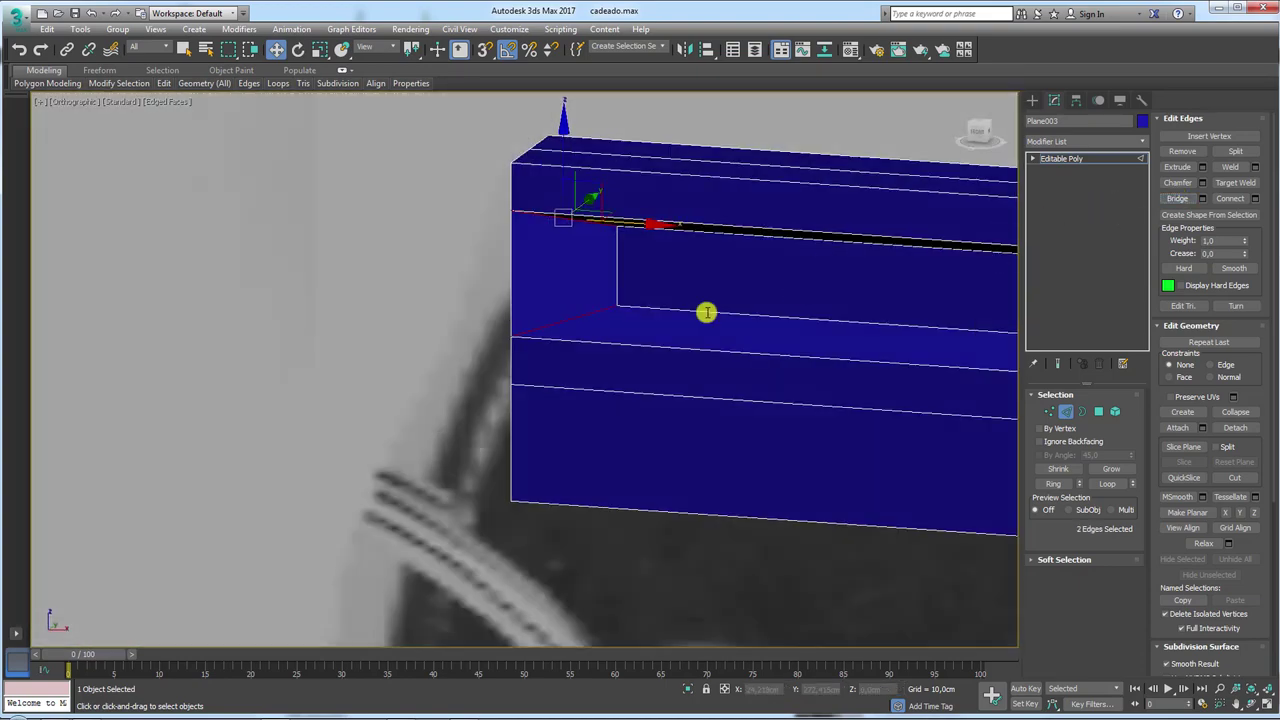
mouse_move(706, 311)
alt+middle_down()
mouse_move(591, 303)
mouse_move(651, 289)
mouse_move(664, 308)
alt+middle_up()
scroll(664, 308, down, 5)
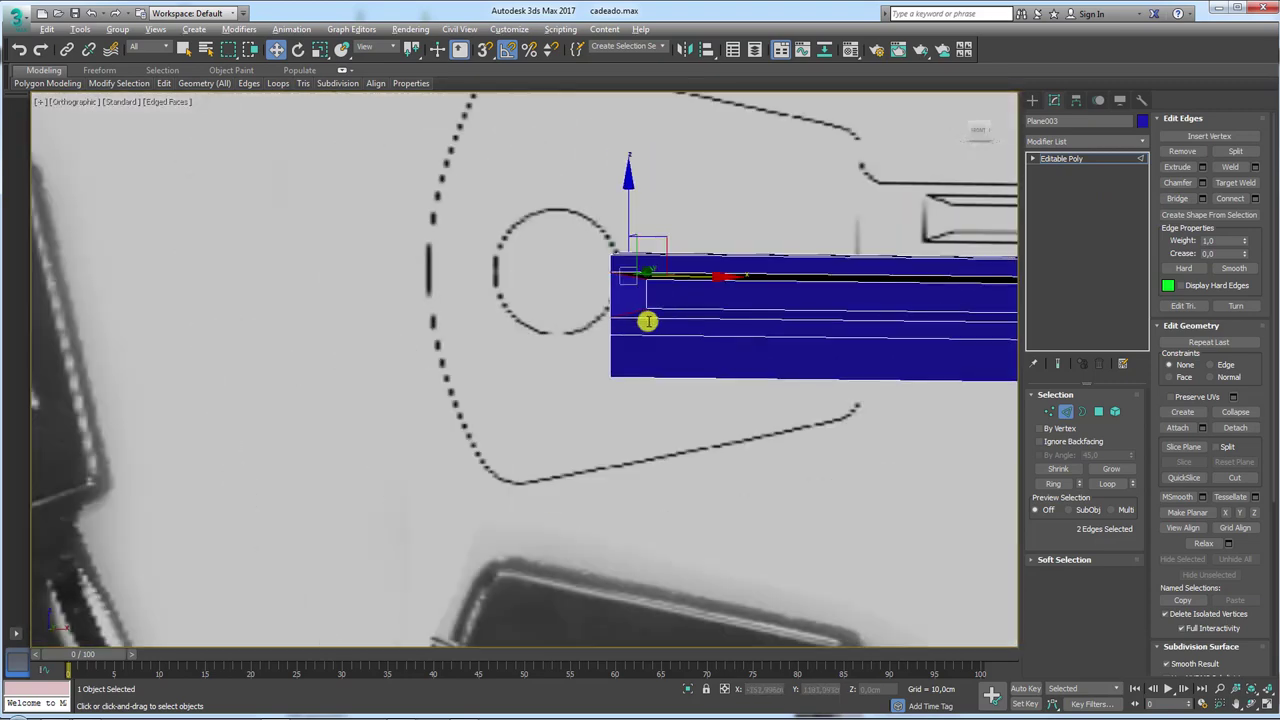
Extrude the blade's open left-end border out toward the key head.
click(1082, 411)
click(612, 302)
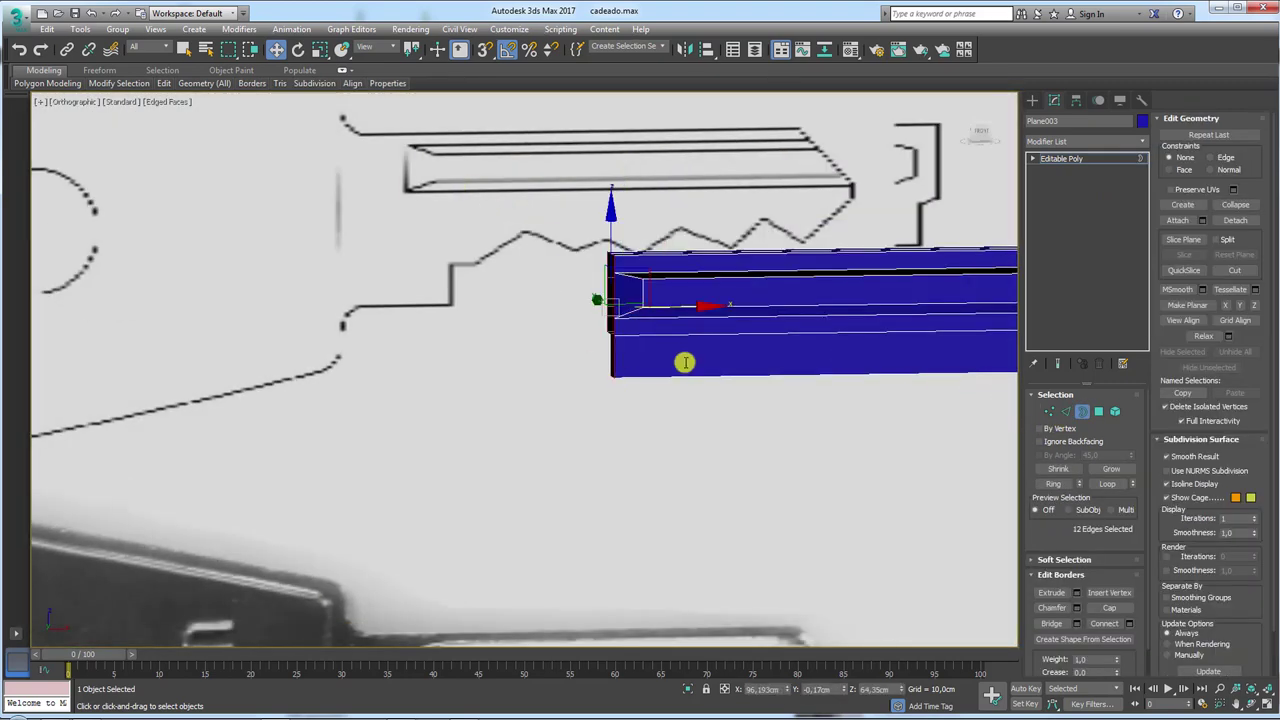
mouse_move(688, 311)
shift+mouse_down()
mouse_move(608, 309)
mouse_move(674, 306)
mouse_move(621, 306)
mouse_move(626, 346)
shift+mouse_up()
mouse_move(626, 346)
alt+middle_down()
mouse_move(583, 394)
mouse_move(523, 331)
mouse_move(509, 364)
mouse_move(594, 377)
mouse_move(651, 340)
mouse_move(674, 349)
mouse_move(651, 293)
alt+middle_up()
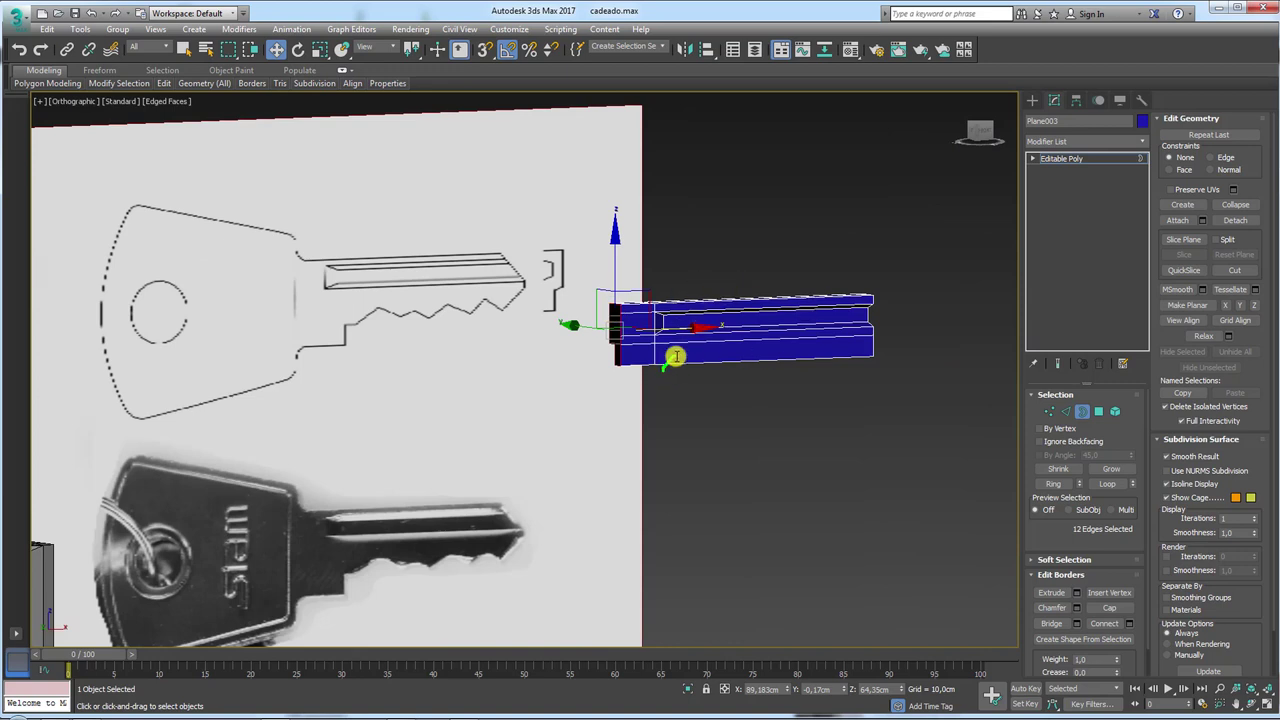
mouse_move(676, 357)
mouse_down()
mouse_move(766, 349)
mouse_move(849, 364)
mouse_up()
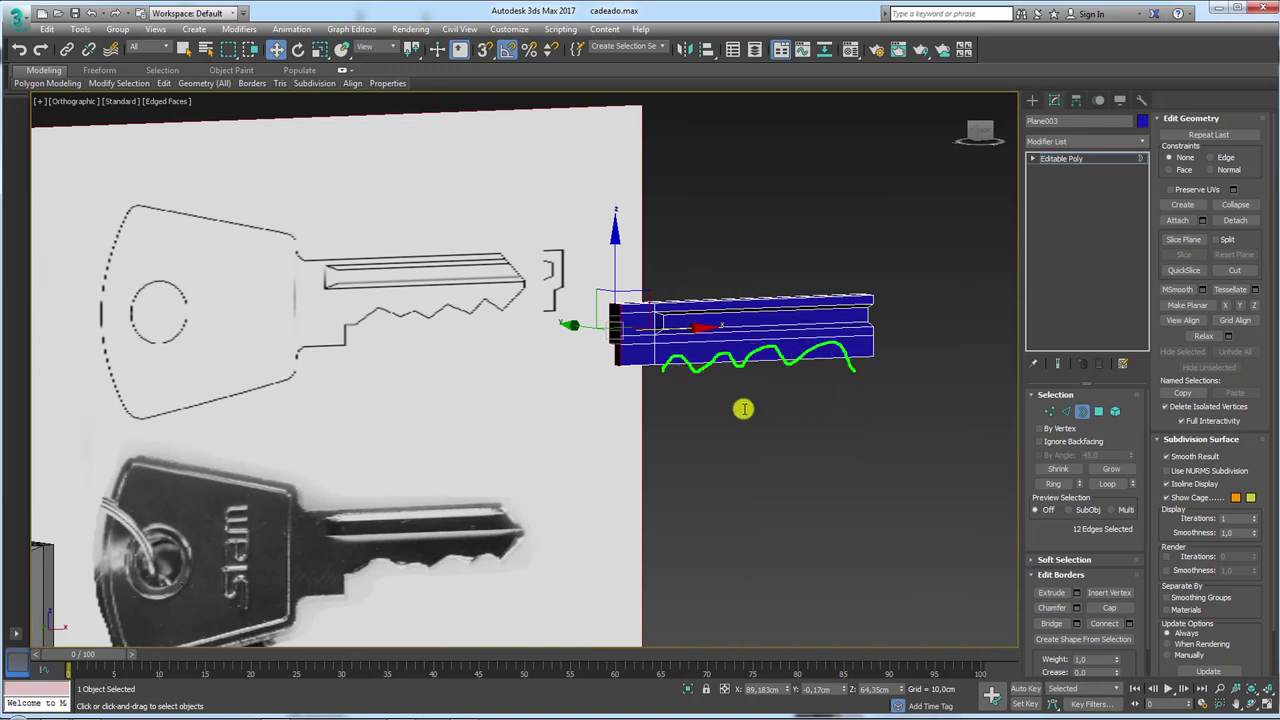
key(Escape)
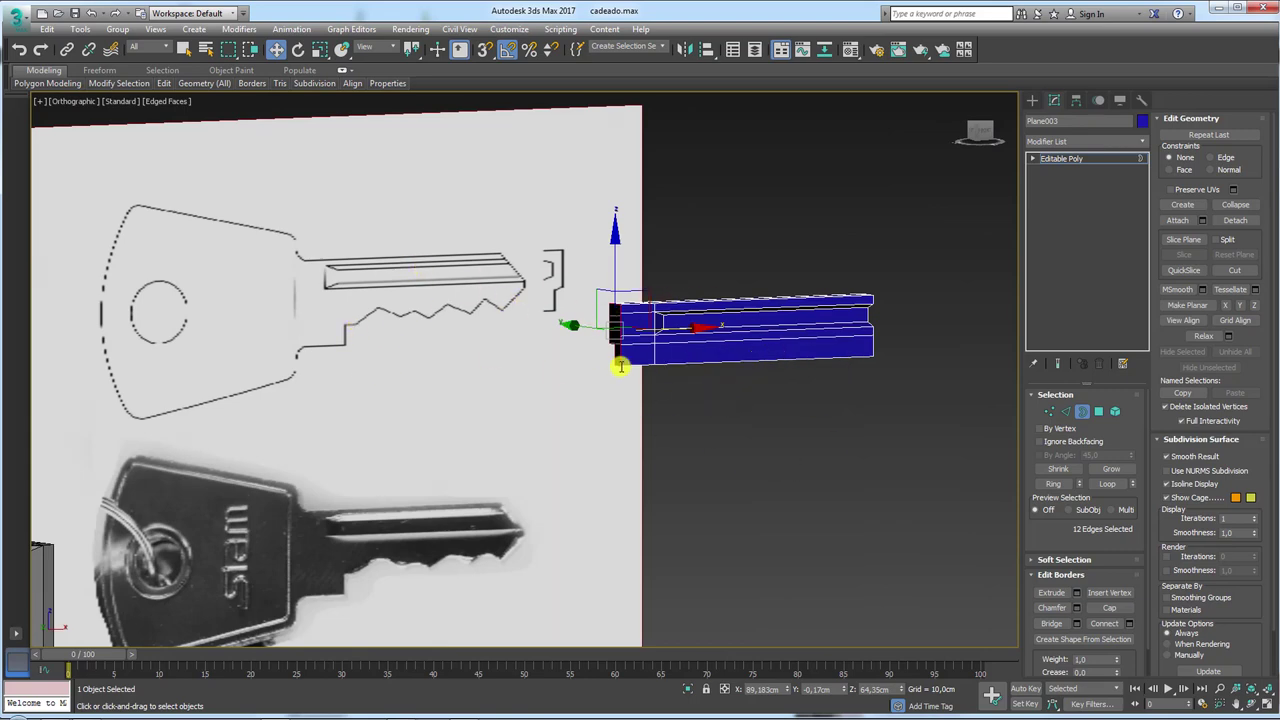
scroll(780, 347, up, 5)
mouse_move(811, 346)
alt+middle_down()
mouse_move(751, 360)
mouse_move(849, 389)
mouse_move(597, 431)
mouse_move(1163, 423)
alt+middle_up()
scroll(834, 408, down, 5)
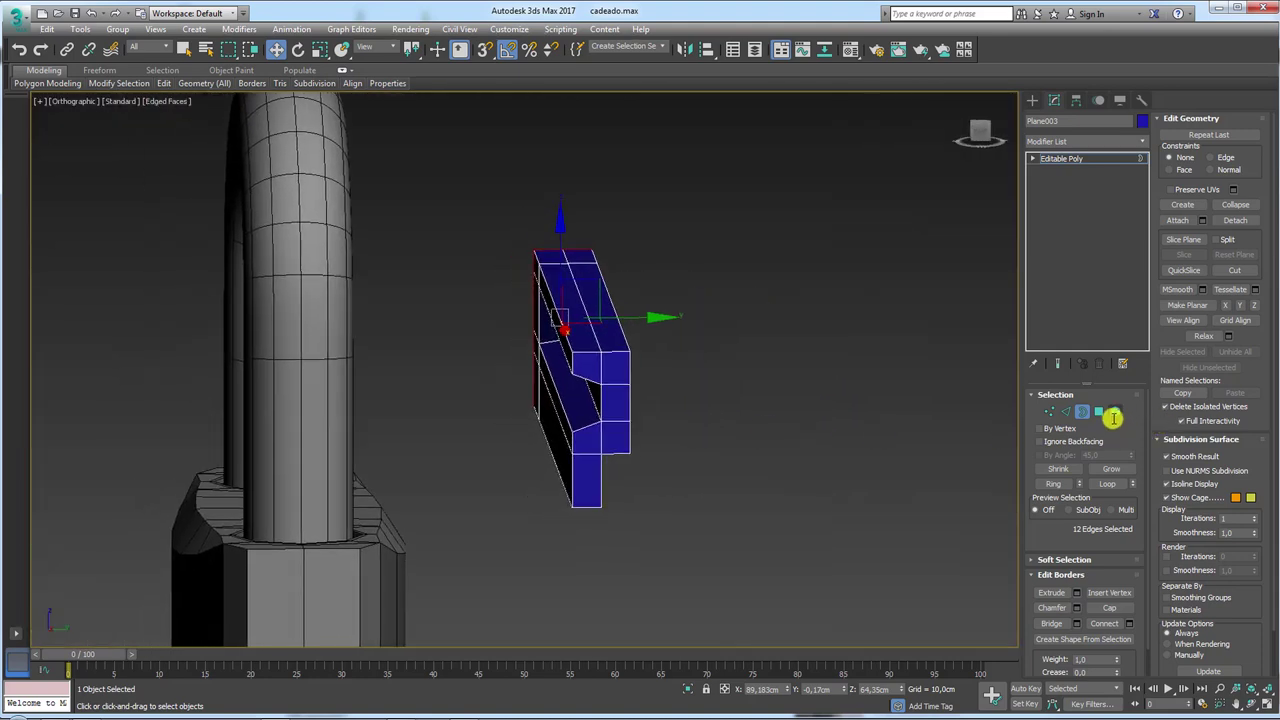
In Left view, pull both vertex columns of the blade's cross-section inward to thin it.
click(1113, 413)
key(ctrl+a)
alt+middle_drag(709, 457, 794, 426)
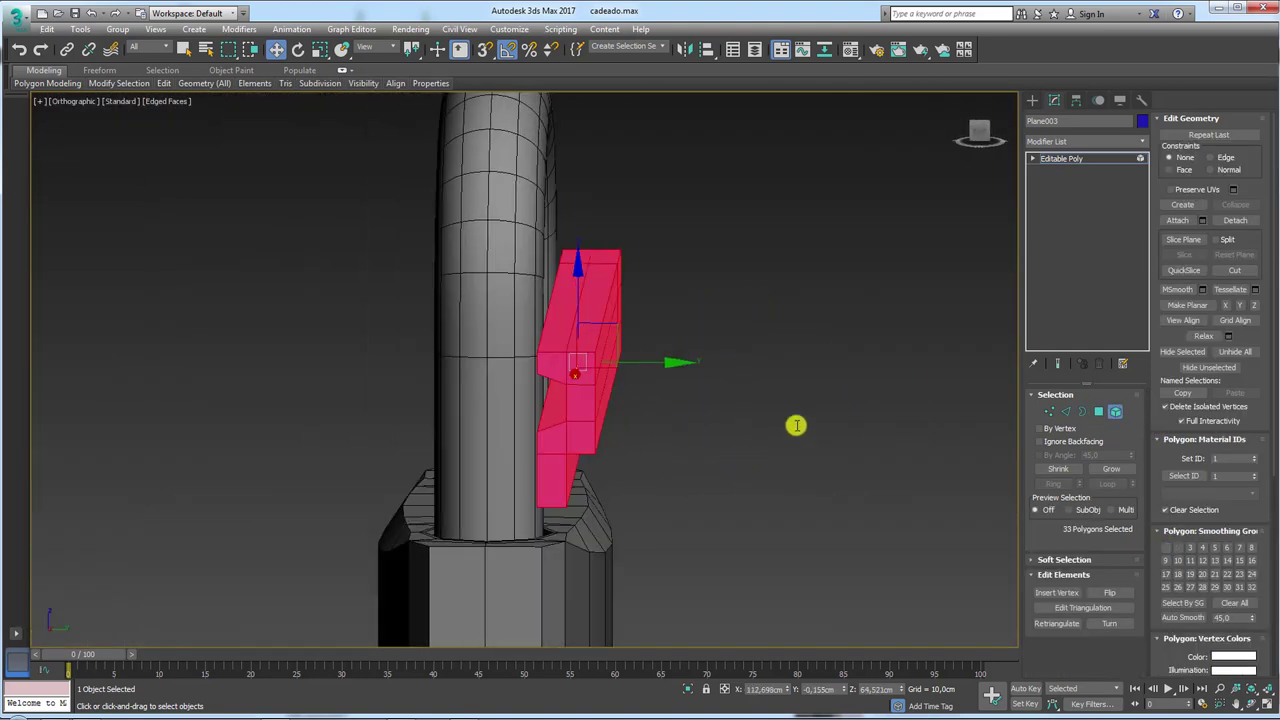
click(1047, 404)
key(l)
scroll(543, 378, up, 3)
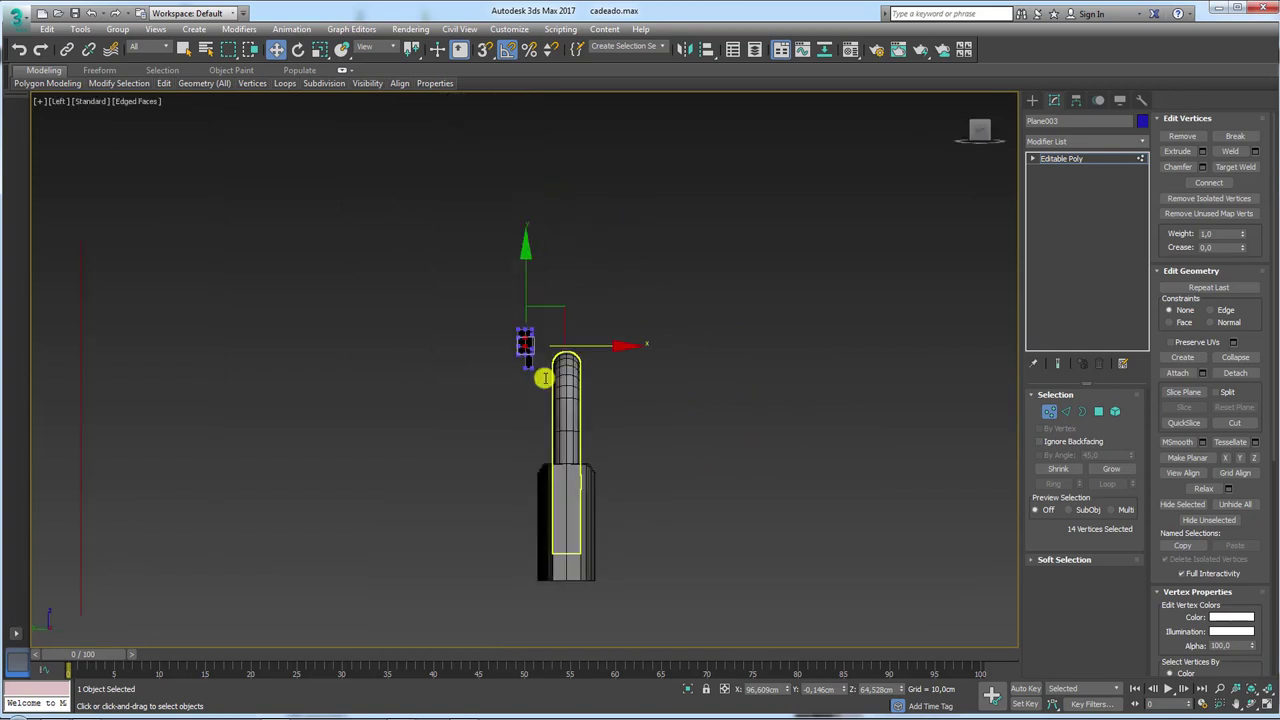
scroll(543, 378, up, 5)
drag(675, 130, 595, 643)
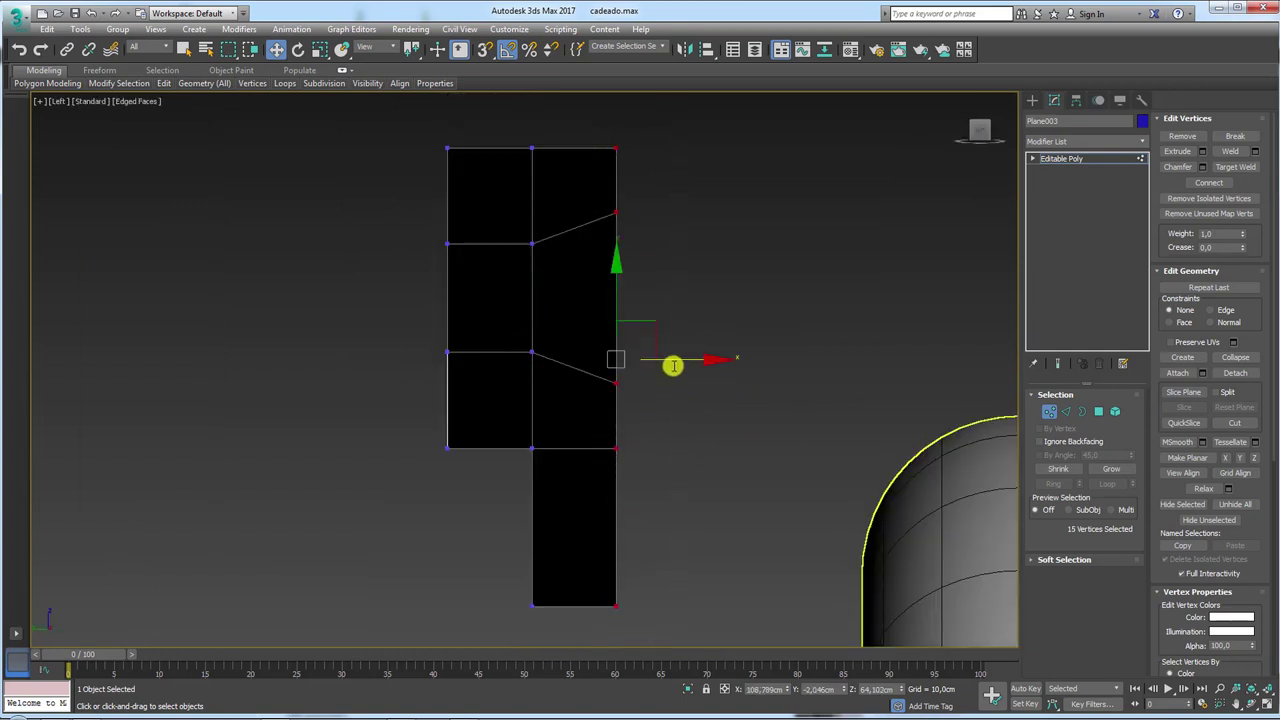
drag(673, 366, 657, 365)
drag(368, 134, 500, 486)
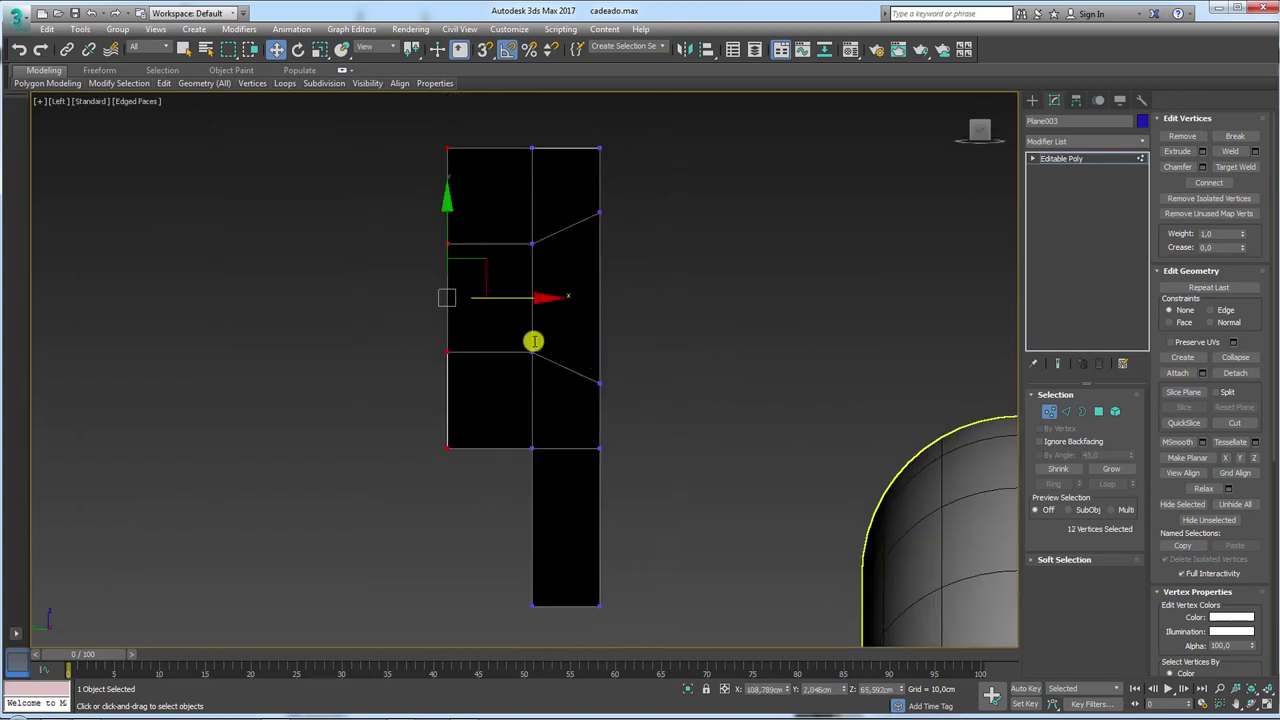
drag(511, 300, 530, 300)
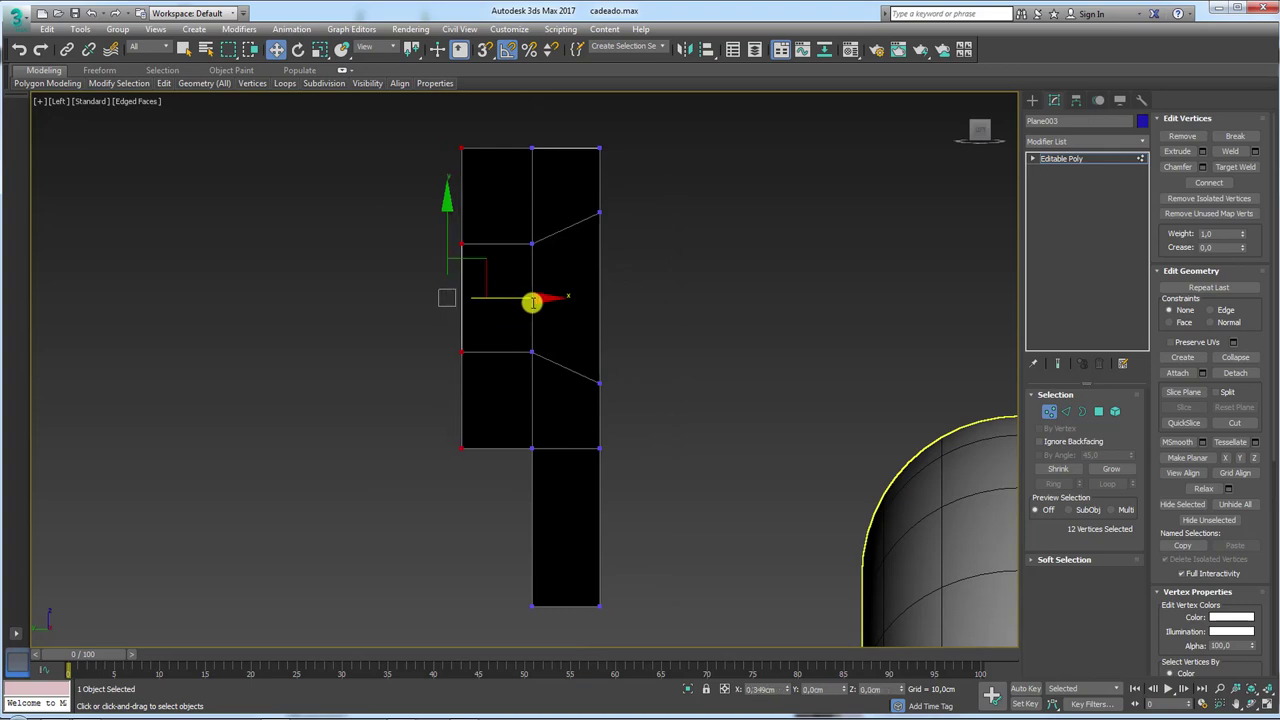
click(1068, 158)
Slide Plane003's left-end vertices right along X to line up with the key's shoulder.
key(p)
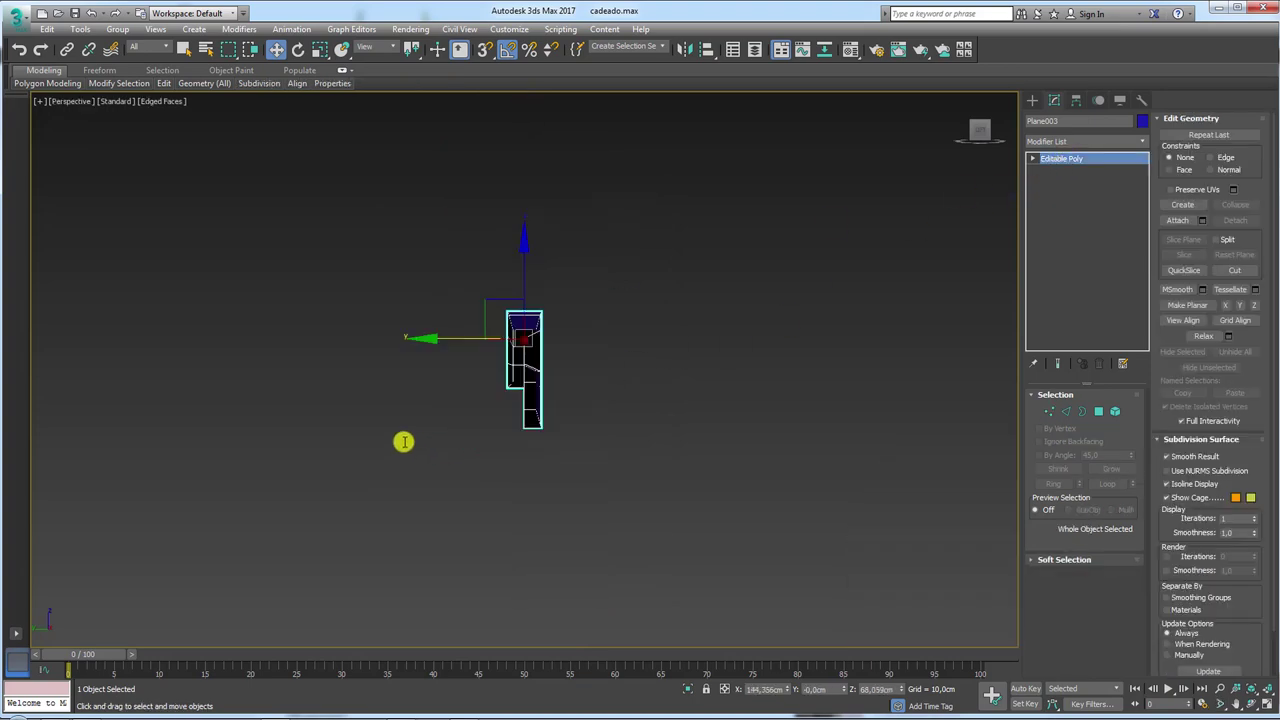
mouse_move(403, 441)
alt+middle_down()
mouse_move(680, 457)
mouse_move(691, 434)
mouse_move(449, 431)
alt+middle_up()
scroll(720, 428, up, 4)
scroll(621, 458, down, 3)
key(f)
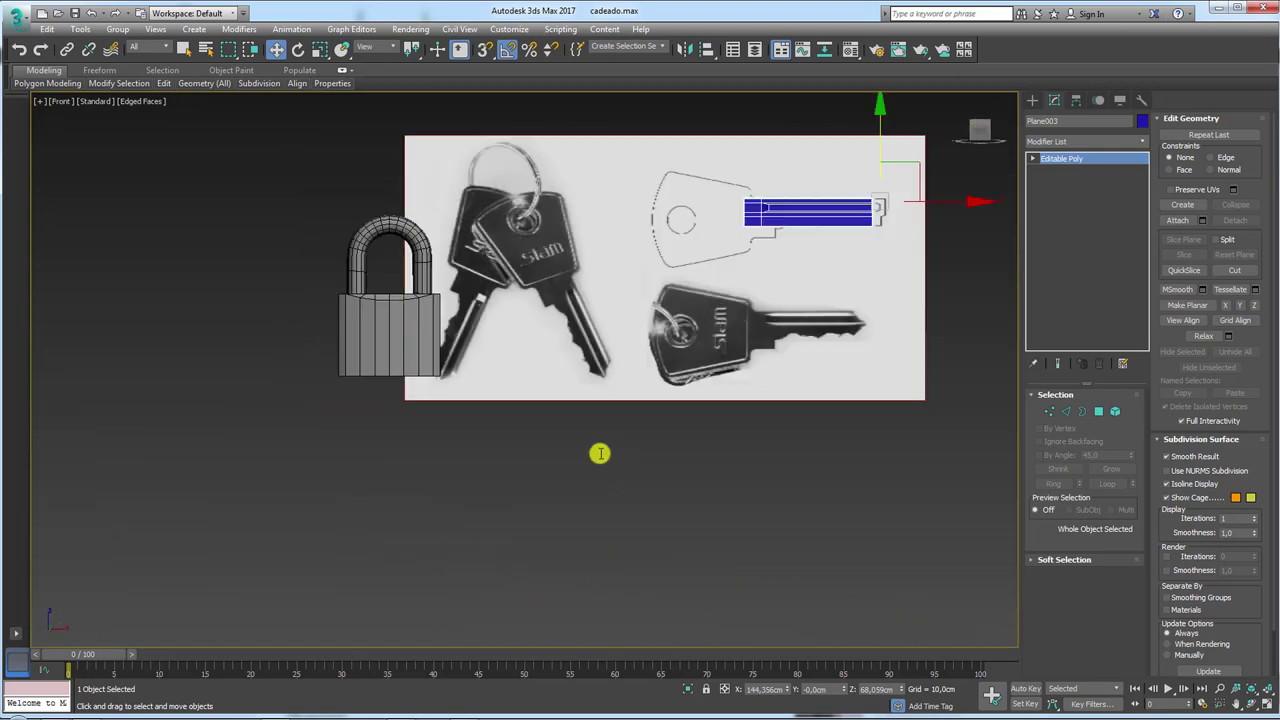
scroll(557, 477, down, 1)
scroll(680, 394, up, 4)
scroll(711, 400, up, 2)
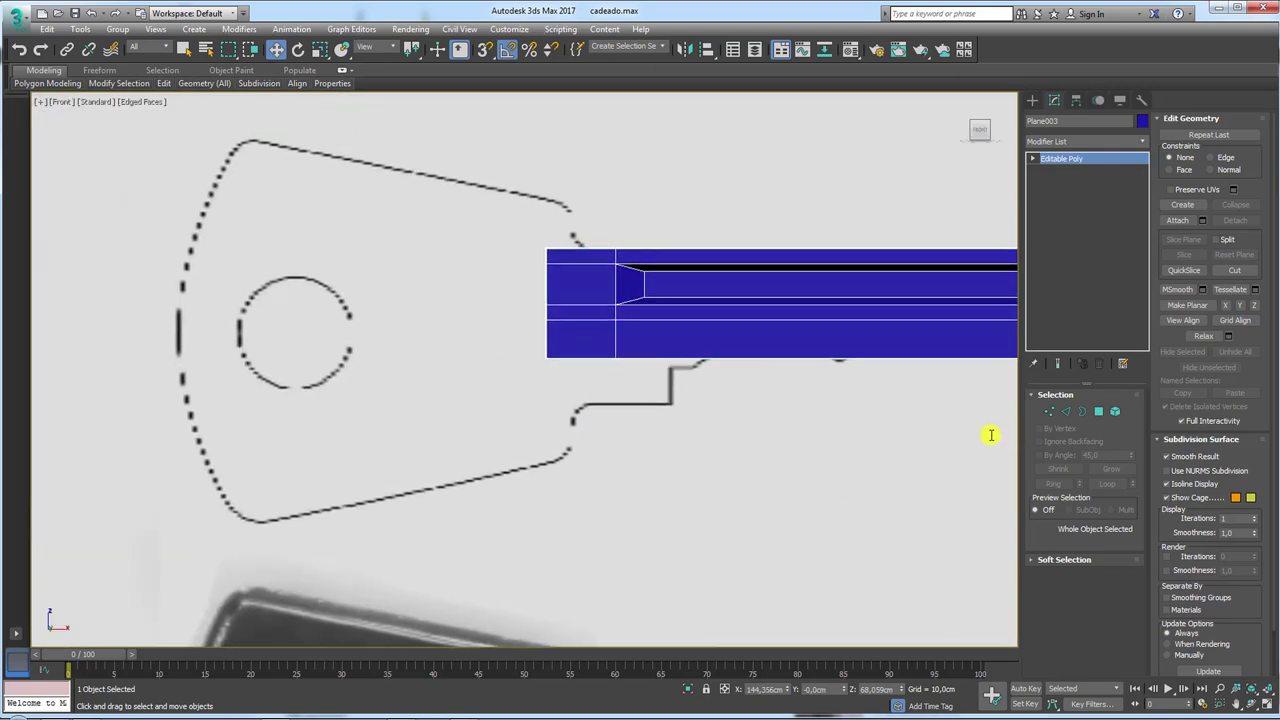
middle_drag(766, 376, 694, 427)
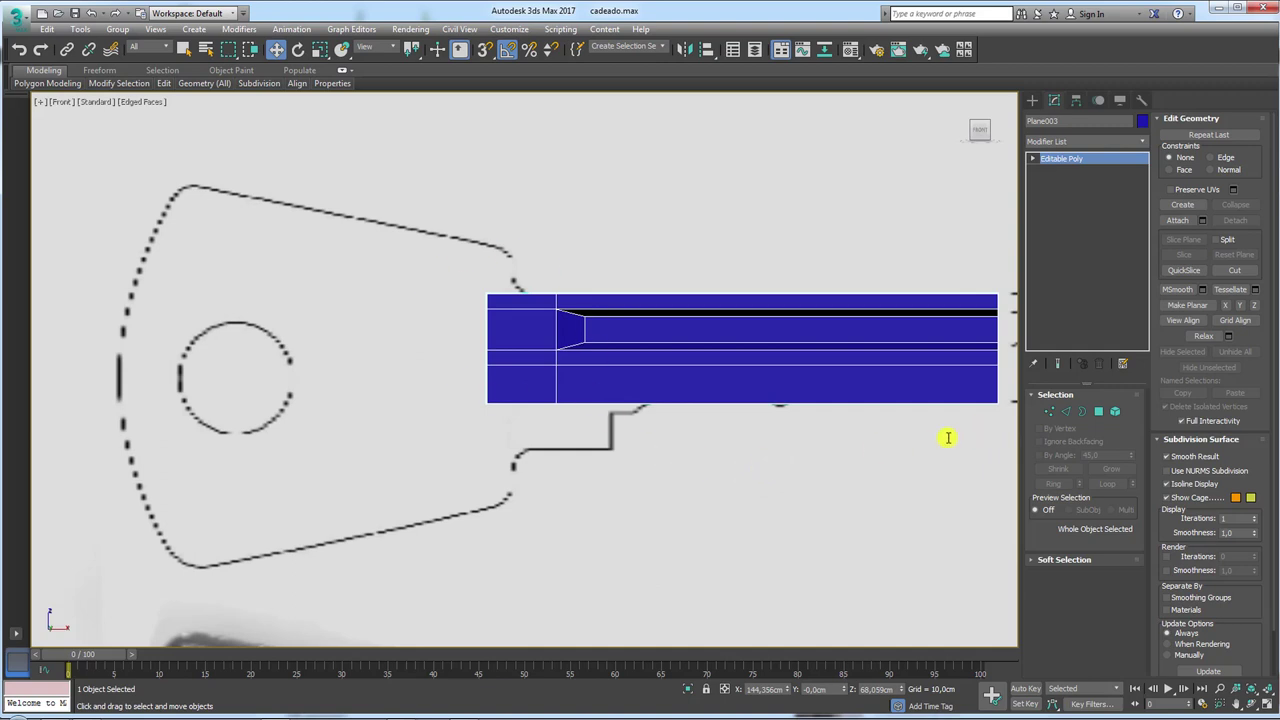
click(1049, 411)
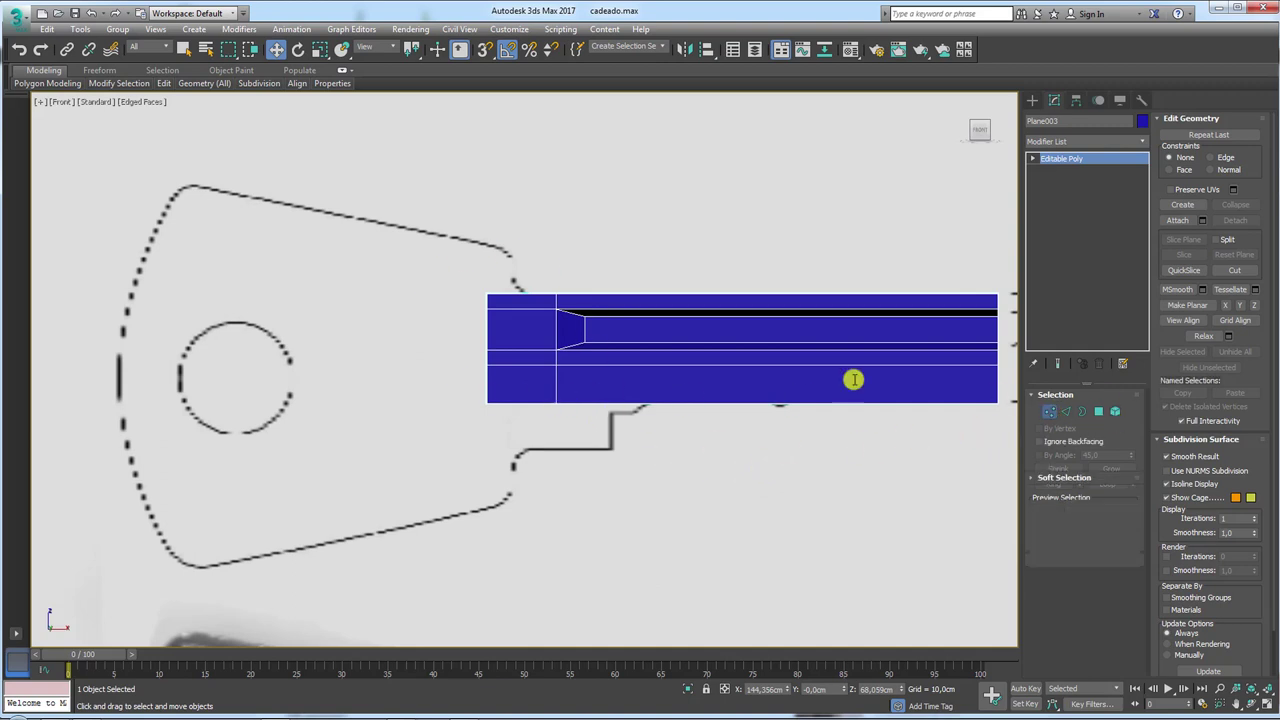
drag(425, 272, 529, 410)
mouse_move(546, 346)
mouse_down()
mouse_move(600, 346)
mouse_move(590, 349)
mouse_up()
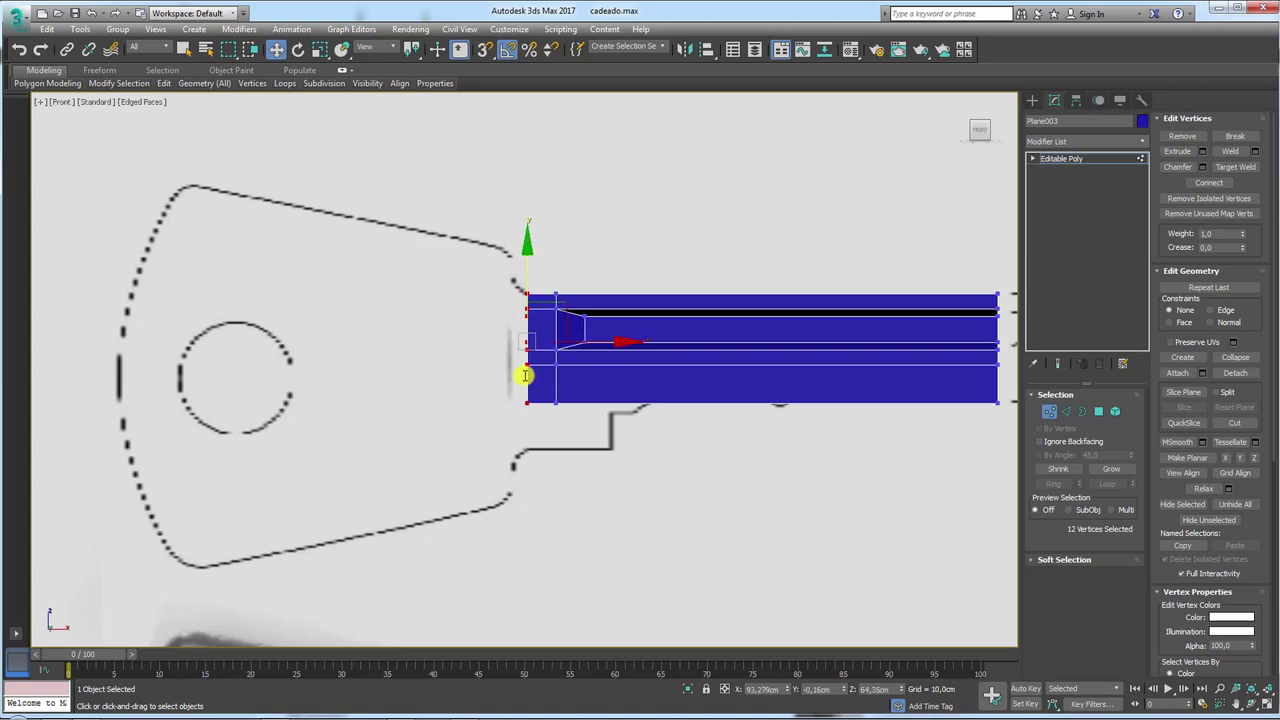
middle_drag(535, 416, 510, 426)
Connect the blade's horizontal edges into a vertical loop, enable See-Through, and slide the loop left.
key(1)
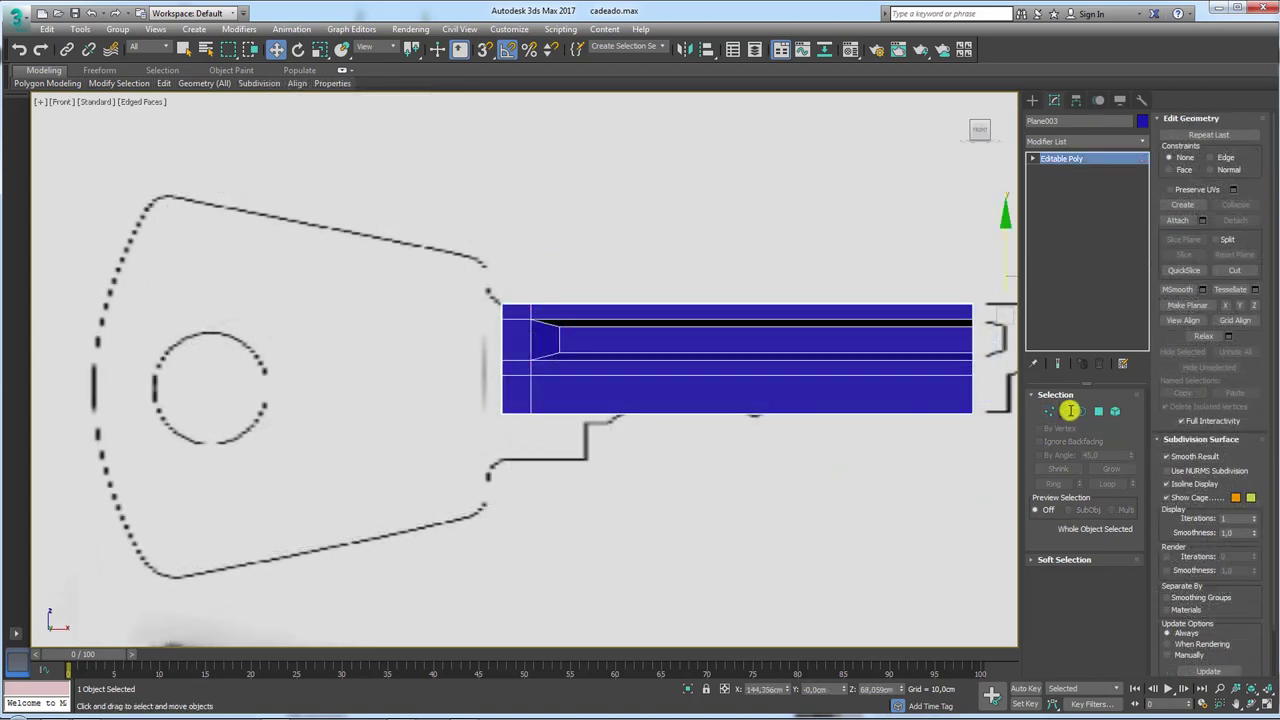
click(1067, 411)
middle_drag(816, 414, 720, 423)
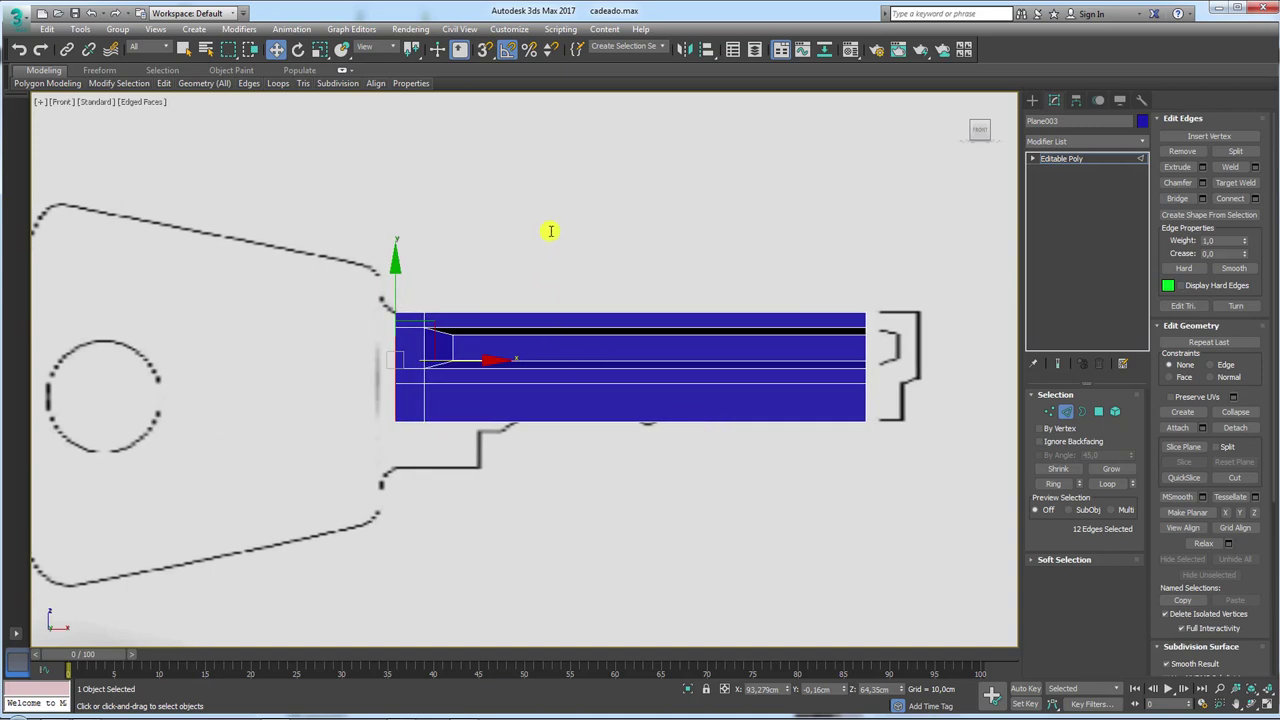
drag(549, 229, 584, 510)
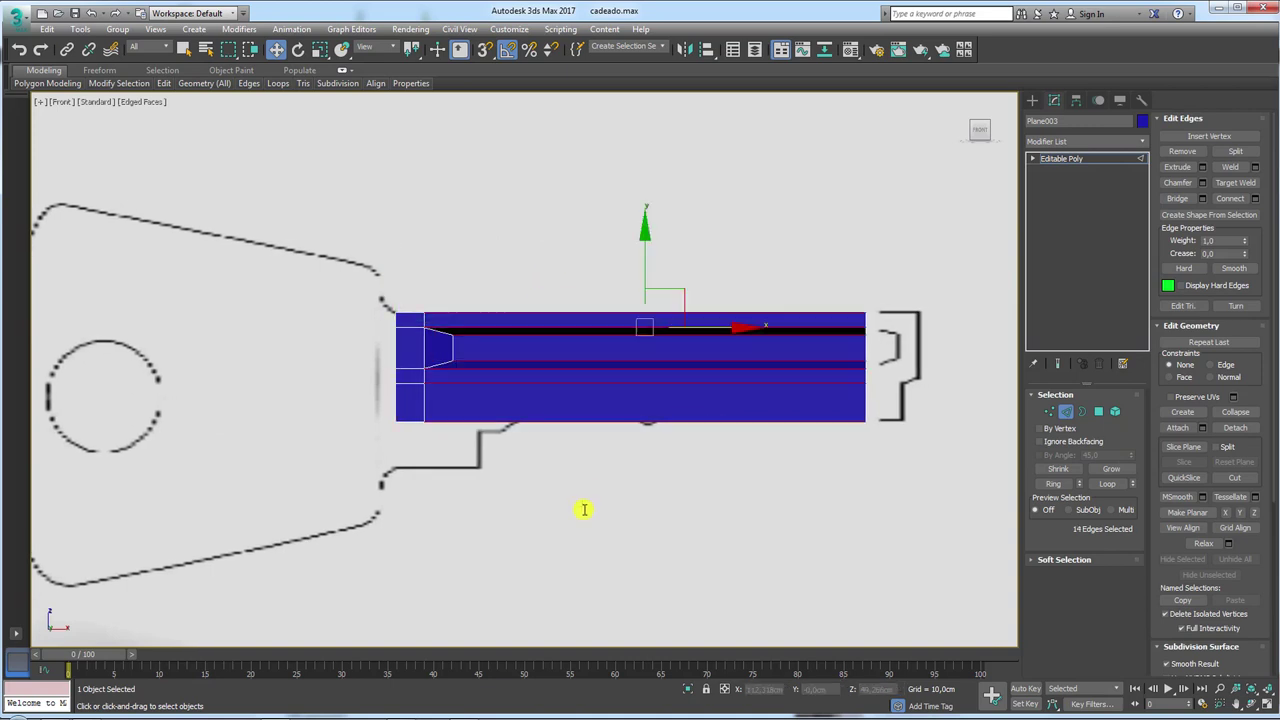
click(1232, 198)
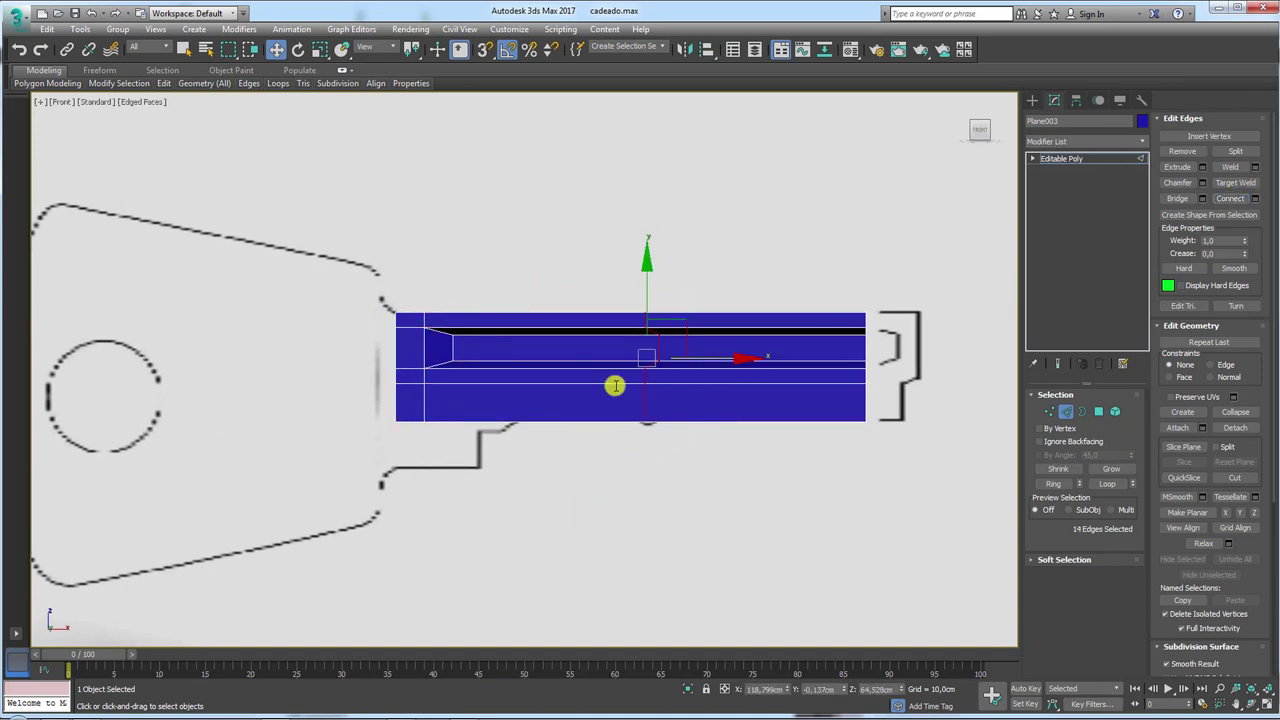
middle_drag(318, 307, 384, 179)
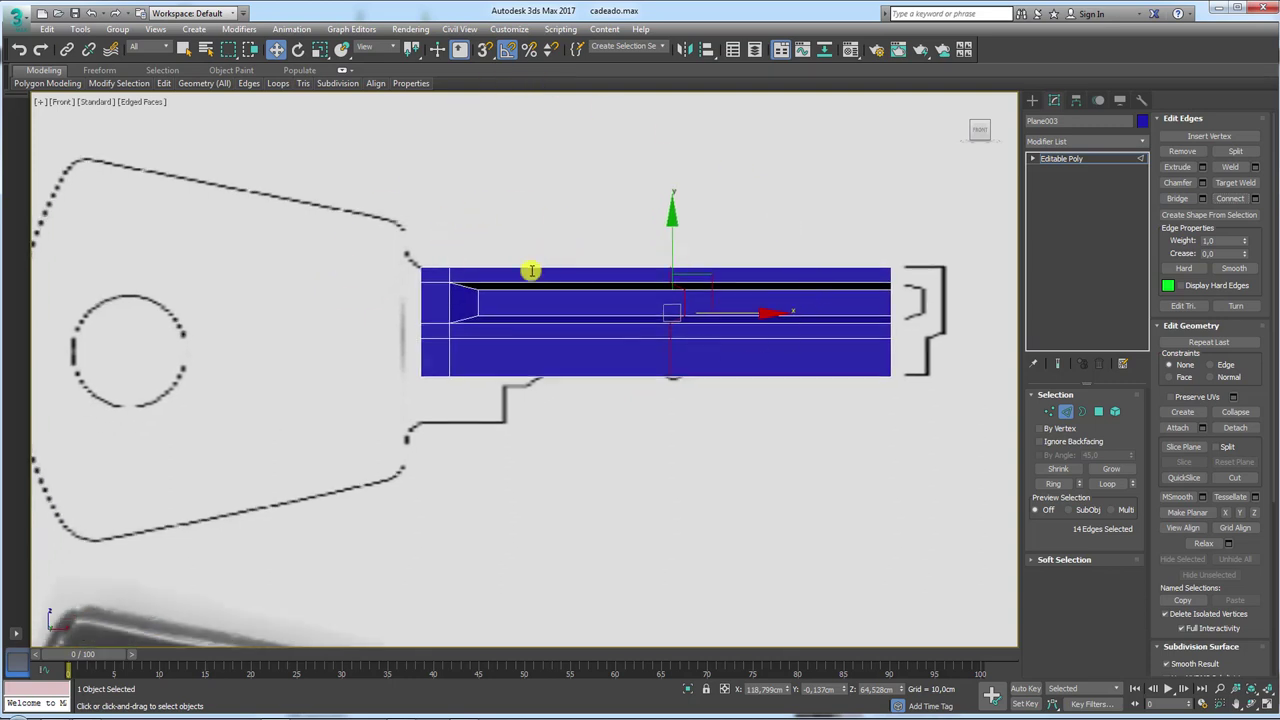
key(alt+x)
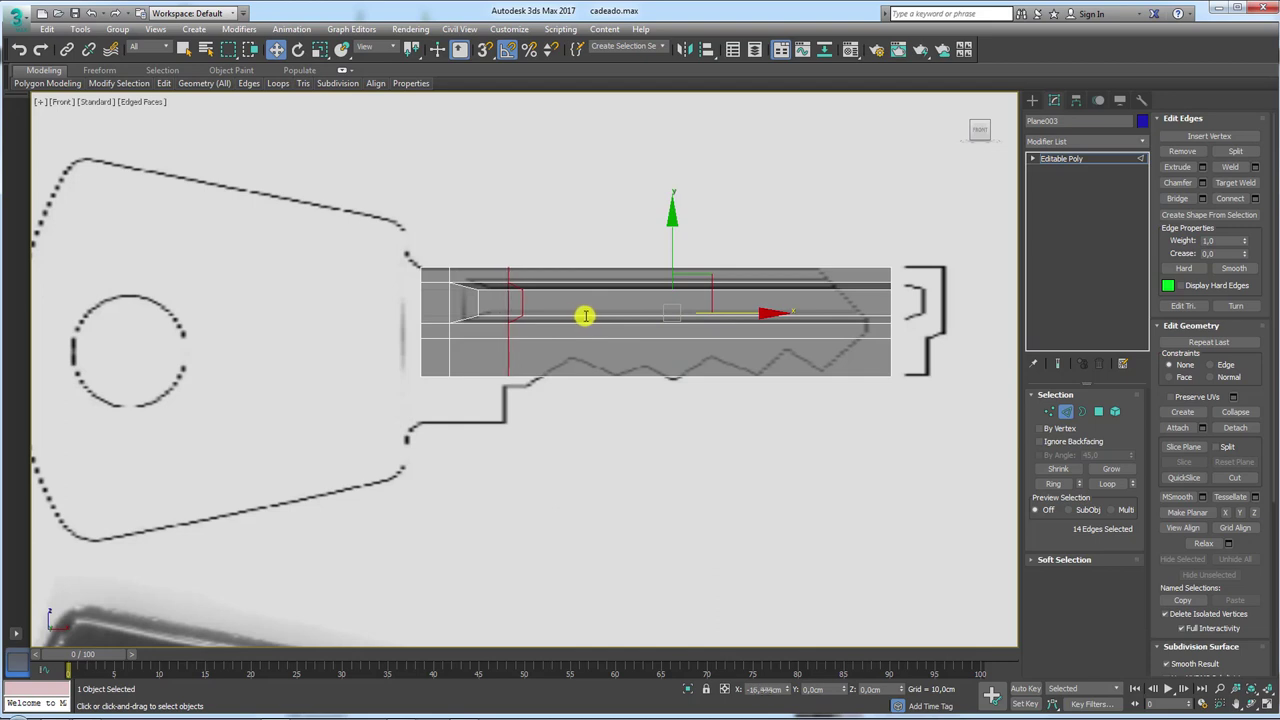
drag(584, 318, 588, 315)
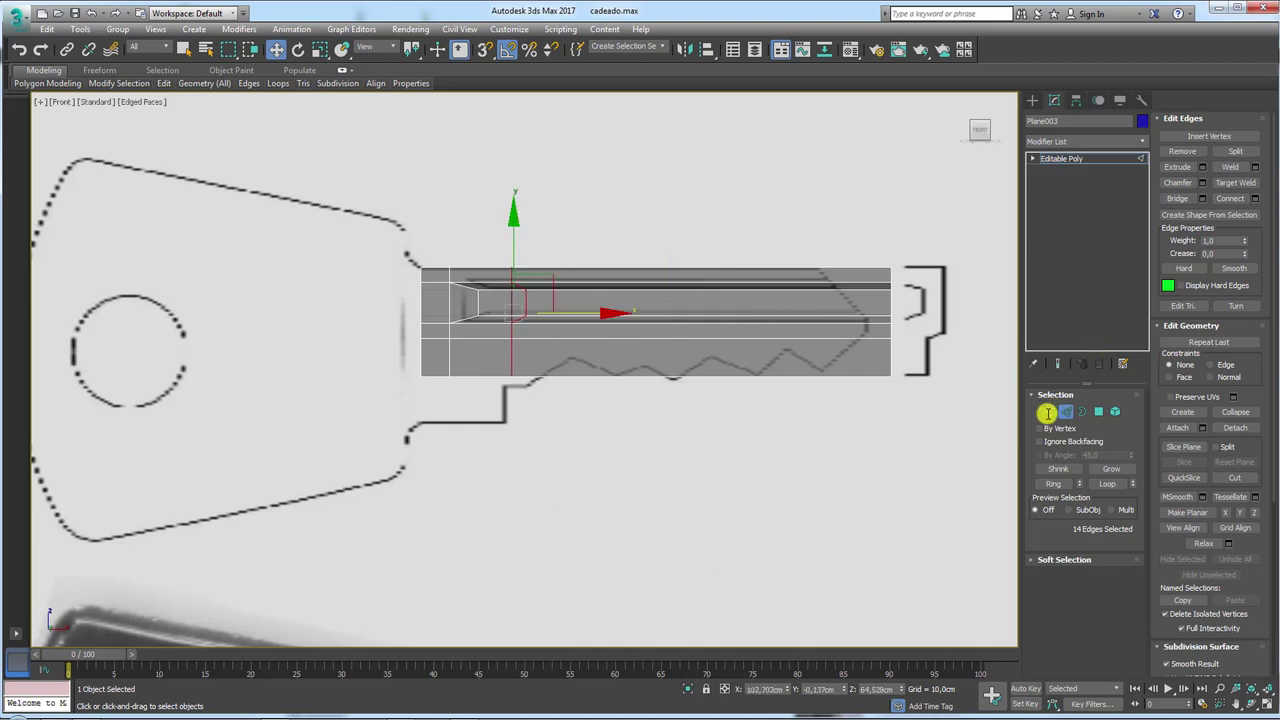
Lower the blade's bottom row of vertices onto the key outline.
click(1047, 412)
drag(943, 443, 381, 353)
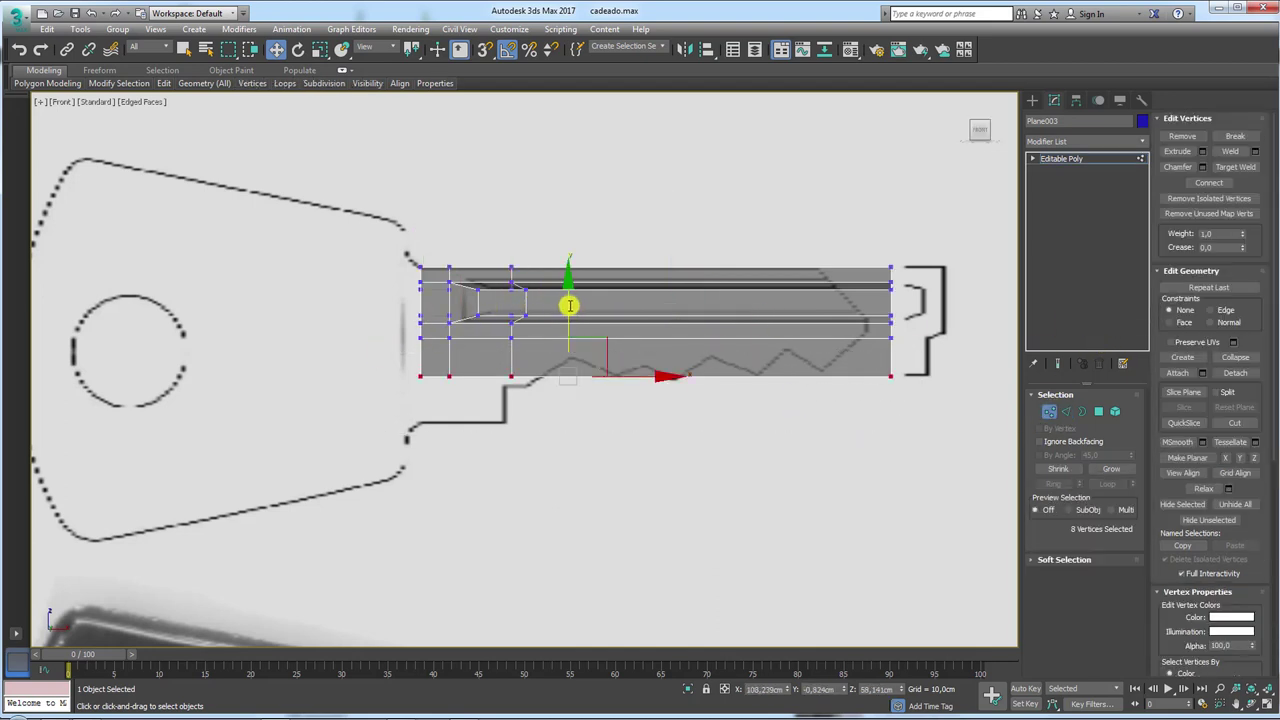
drag(569, 305, 566, 318)
middle_drag(534, 366, 663, 380)
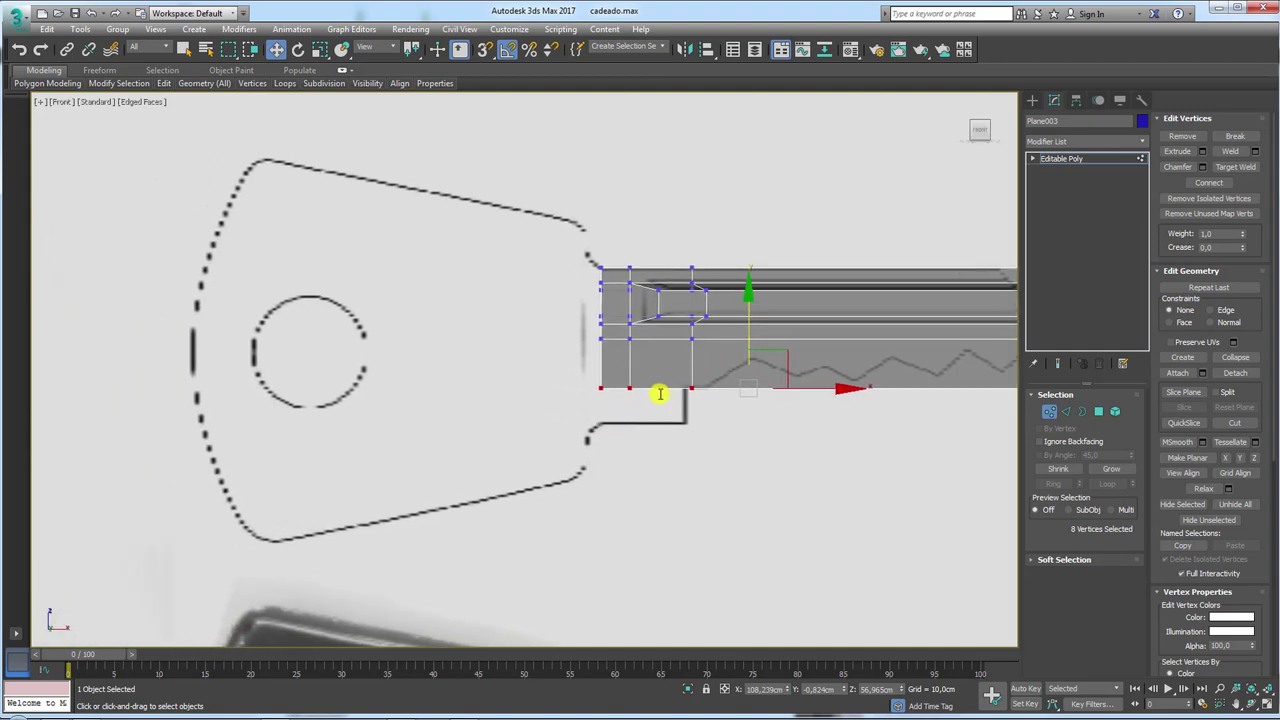
Extrude the two bottom-left polygons downward at the key's shoulder.
key(4)
drag(680, 414, 528, 351)
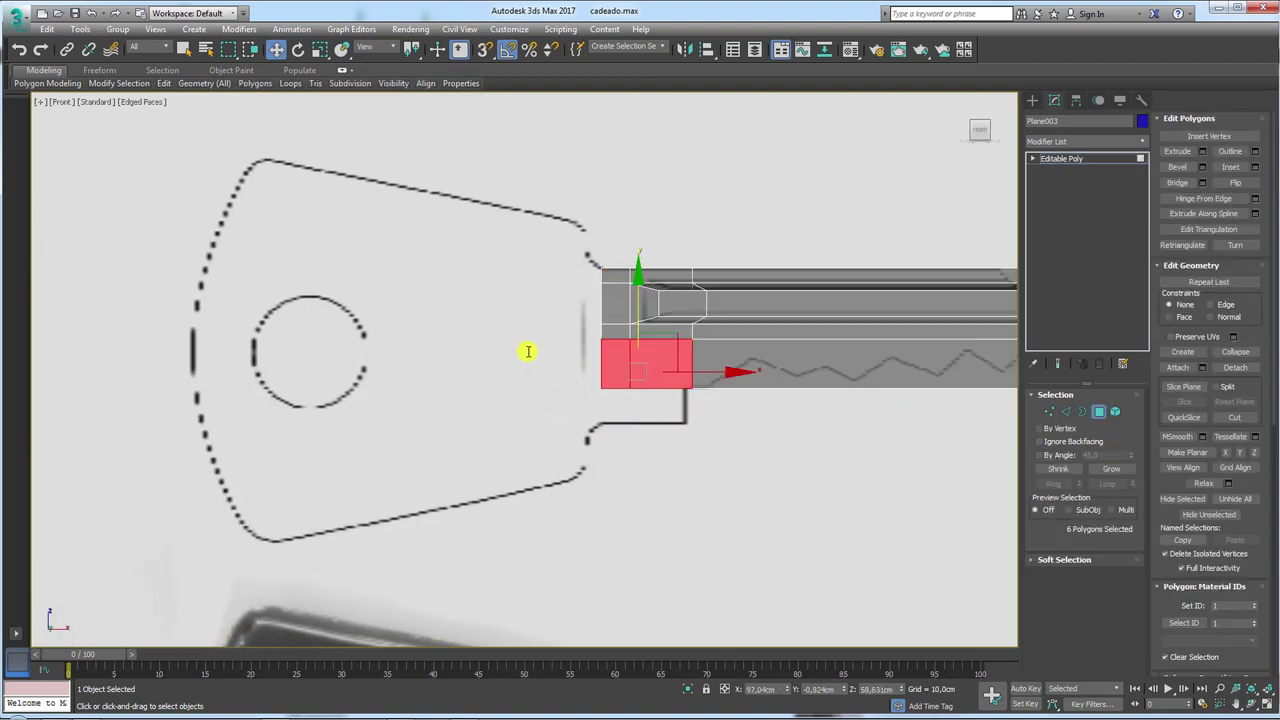
alt+middle_drag(763, 441, 751, 397)
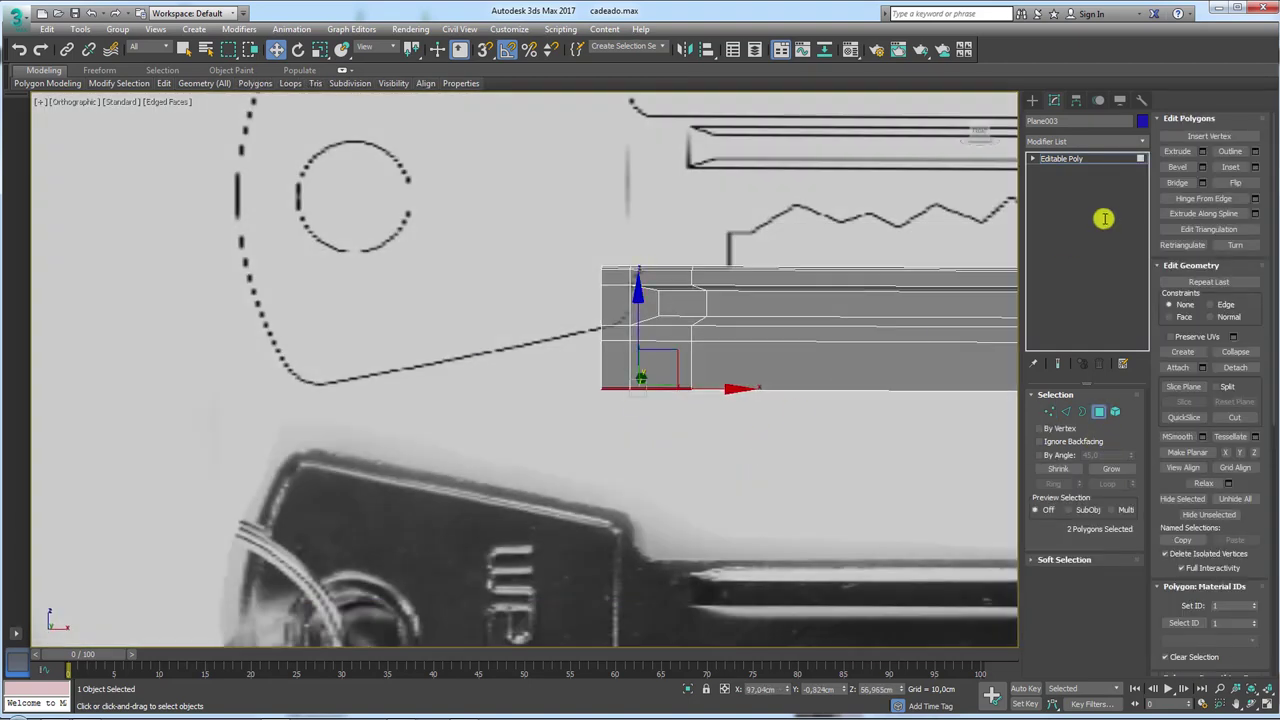
click(1202, 151)
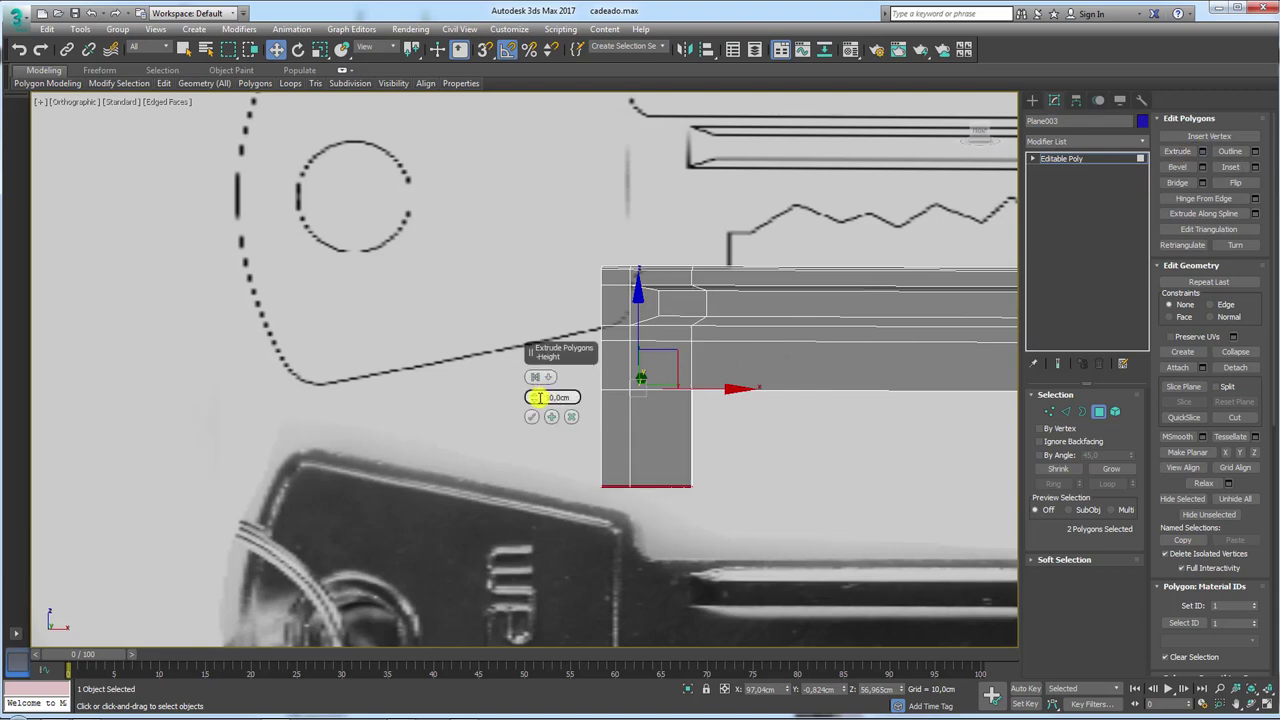
click(532, 396)
Raise the extruded tab along Y so its lower edge meets the shoulder step.
key(f)
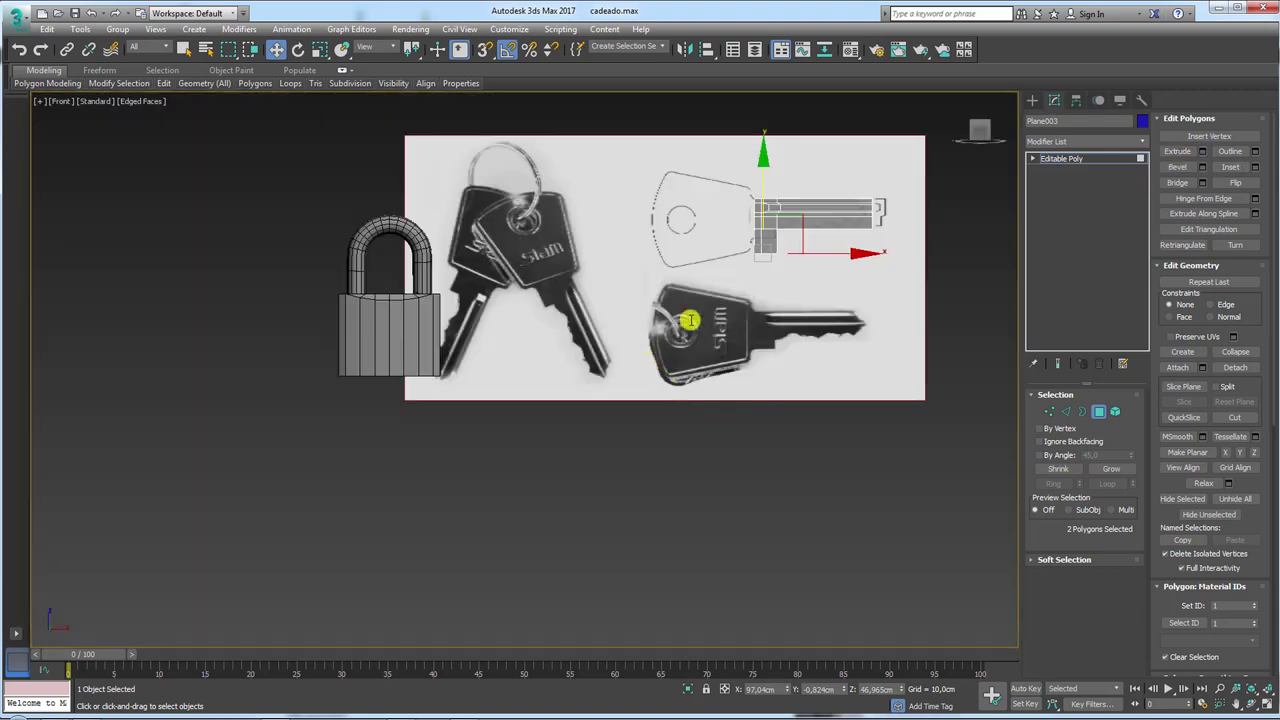
scroll(686, 320, up, 5)
scroll(771, 371, up, 2)
scroll(680, 400, up, 2)
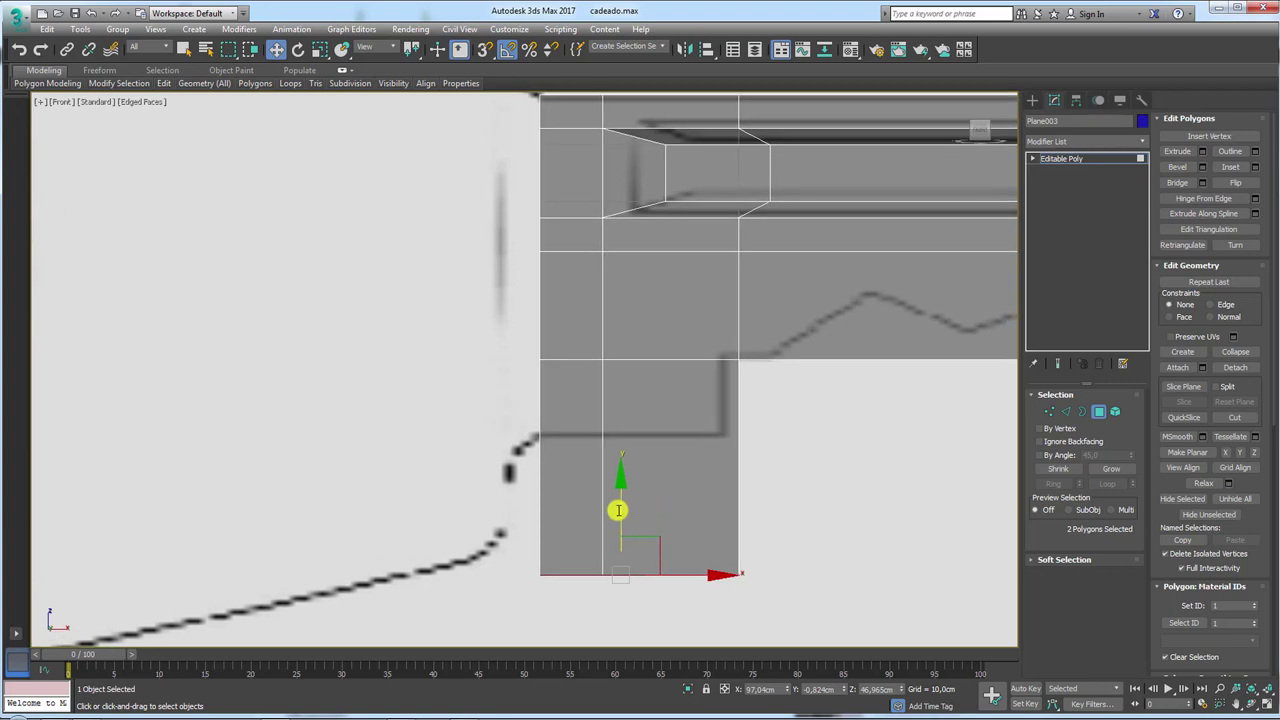
drag(620, 508, 618, 372)
scroll(640, 360, down, 5)
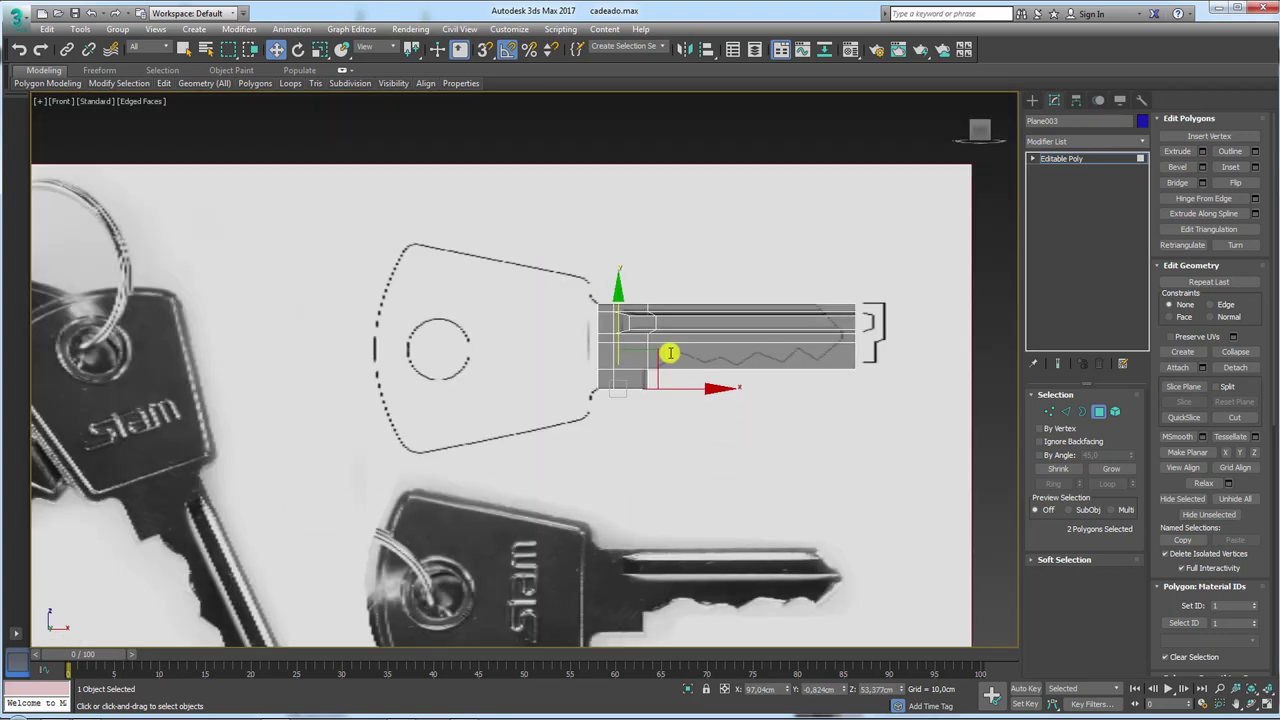
scroll(663, 340, up, 4)
scroll(660, 338, down, 4)
scroll(710, 355, down, 1)
scroll(755, 367, up, 1)
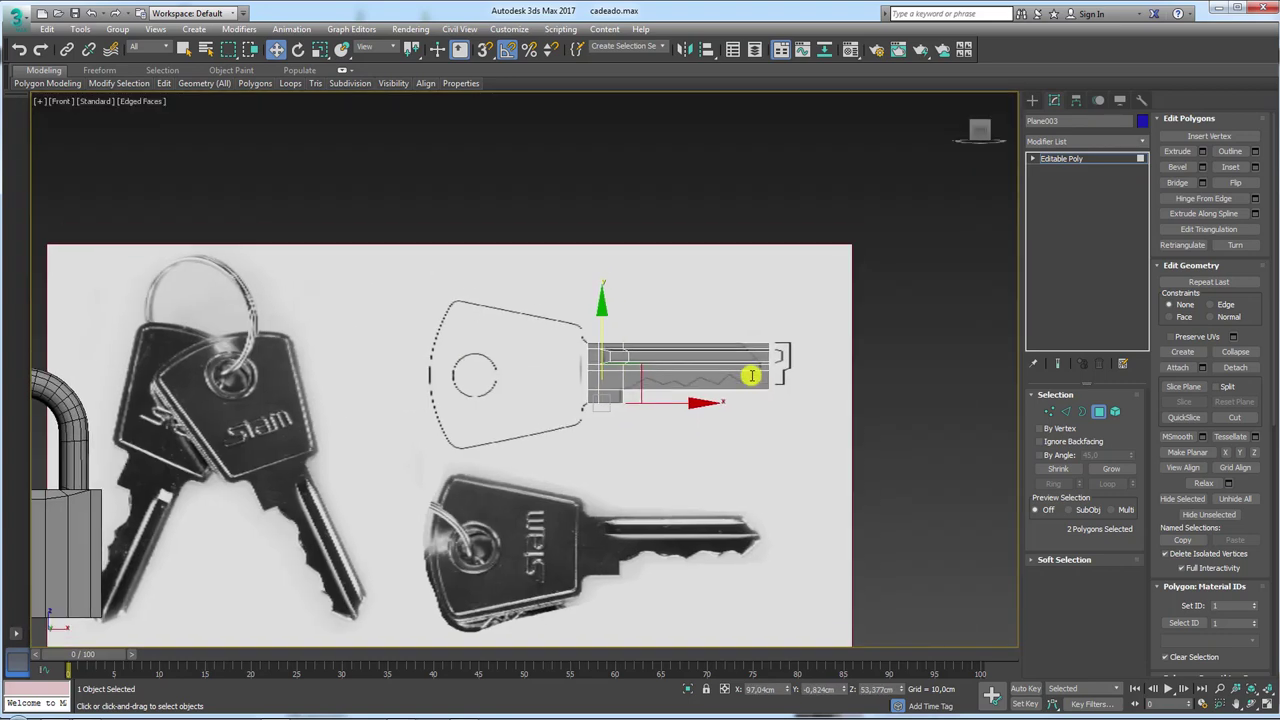
scroll(757, 378, up, 5)
scroll(724, 284, up, 1)
Marquee-select the 20 blade polygons right of the shoulder in the Front view.
click(705, 266)
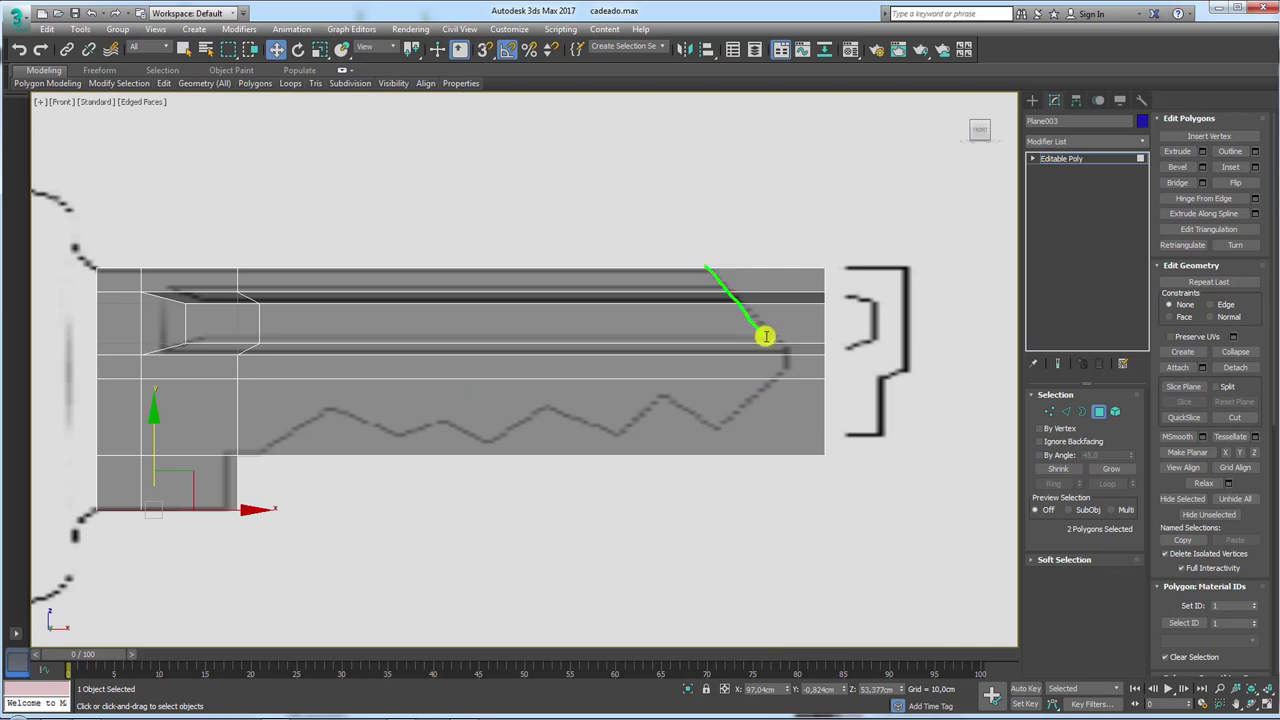
mouse_move(780, 357)
mouse_down()
mouse_move(720, 420)
mouse_move(651, 380)
mouse_move(591, 426)
mouse_move(461, 428)
mouse_up()
middle_drag(461, 428, 783, 341)
middle_drag(791, 273, 606, 323)
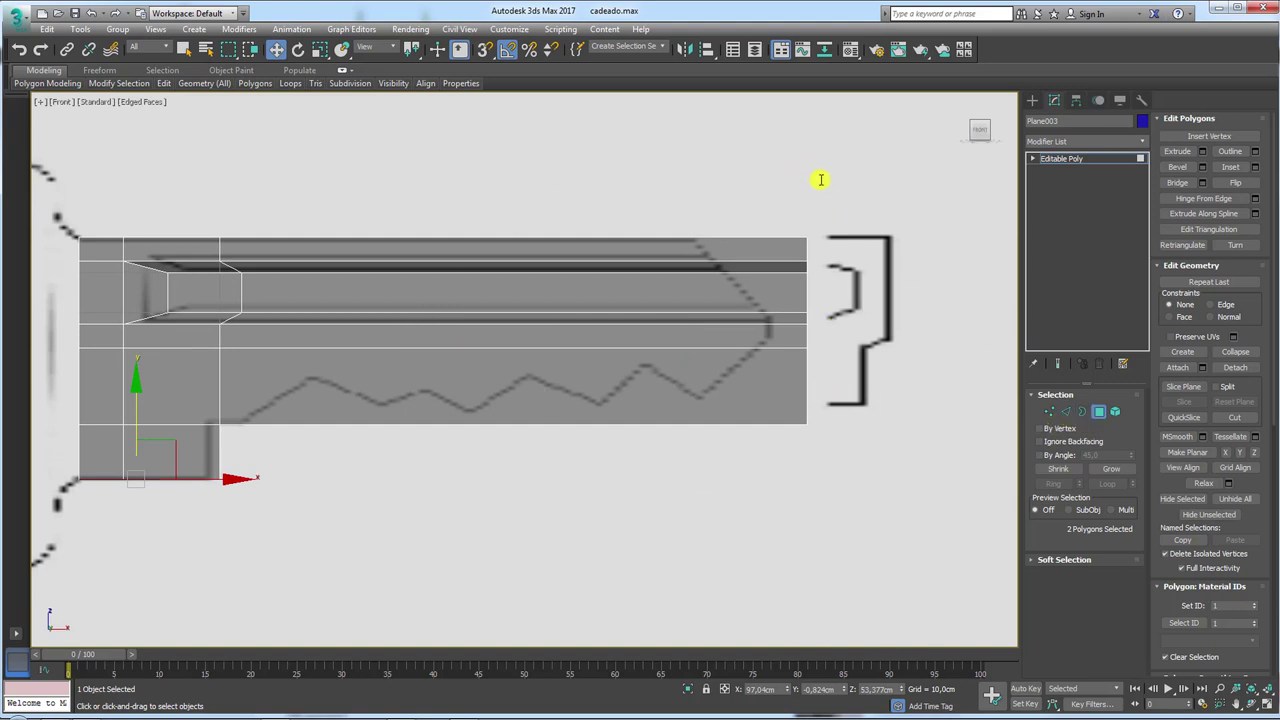
drag(818, 177, 683, 592)
middle_drag(853, 497, 751, 513)
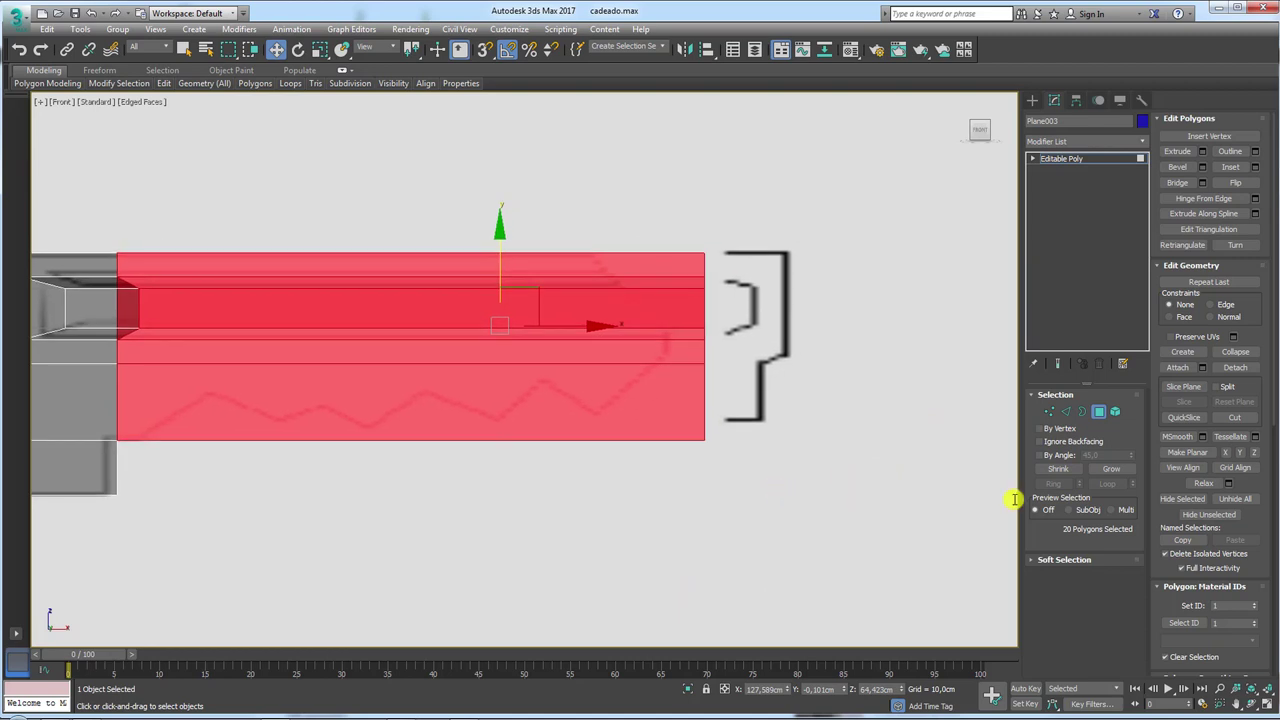
Activate Slice Plane from Edit Geometry across the selected blade polygons.
scroll(1252, 319, down, 2)
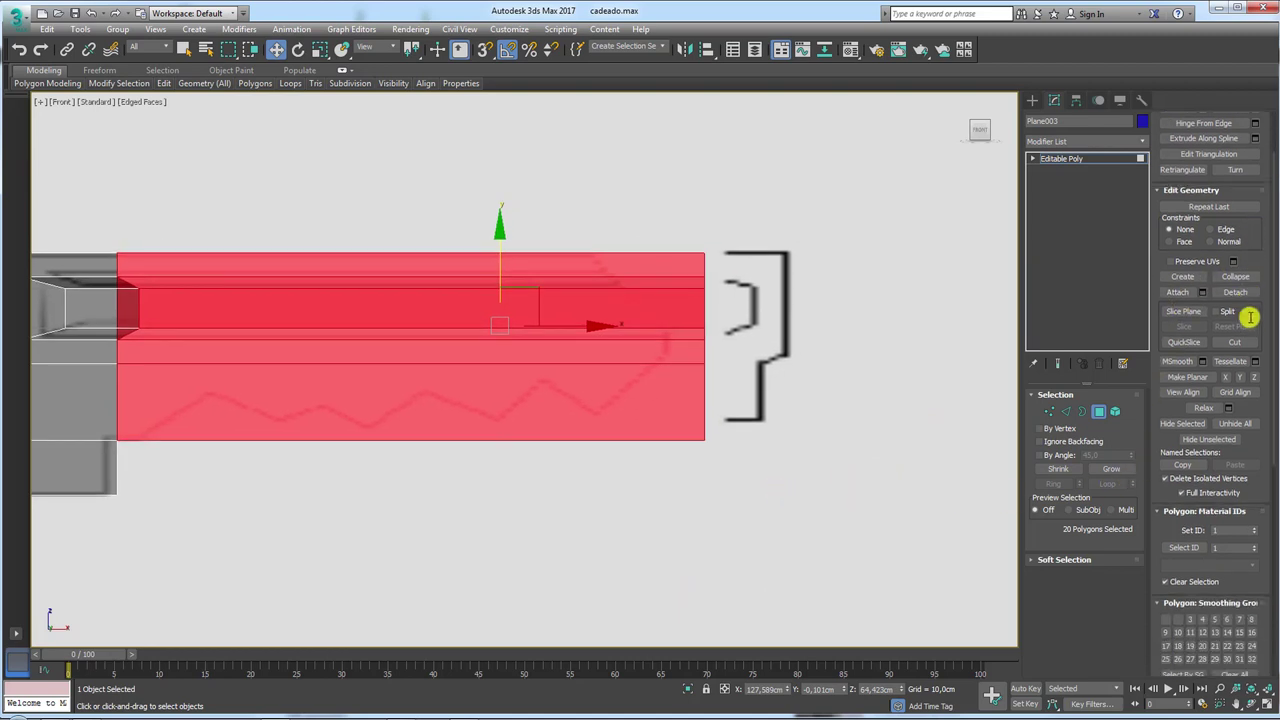
scroll(1247, 300, down, 2)
scroll(1252, 240, down, 1)
scroll(1258, 250, up, 2)
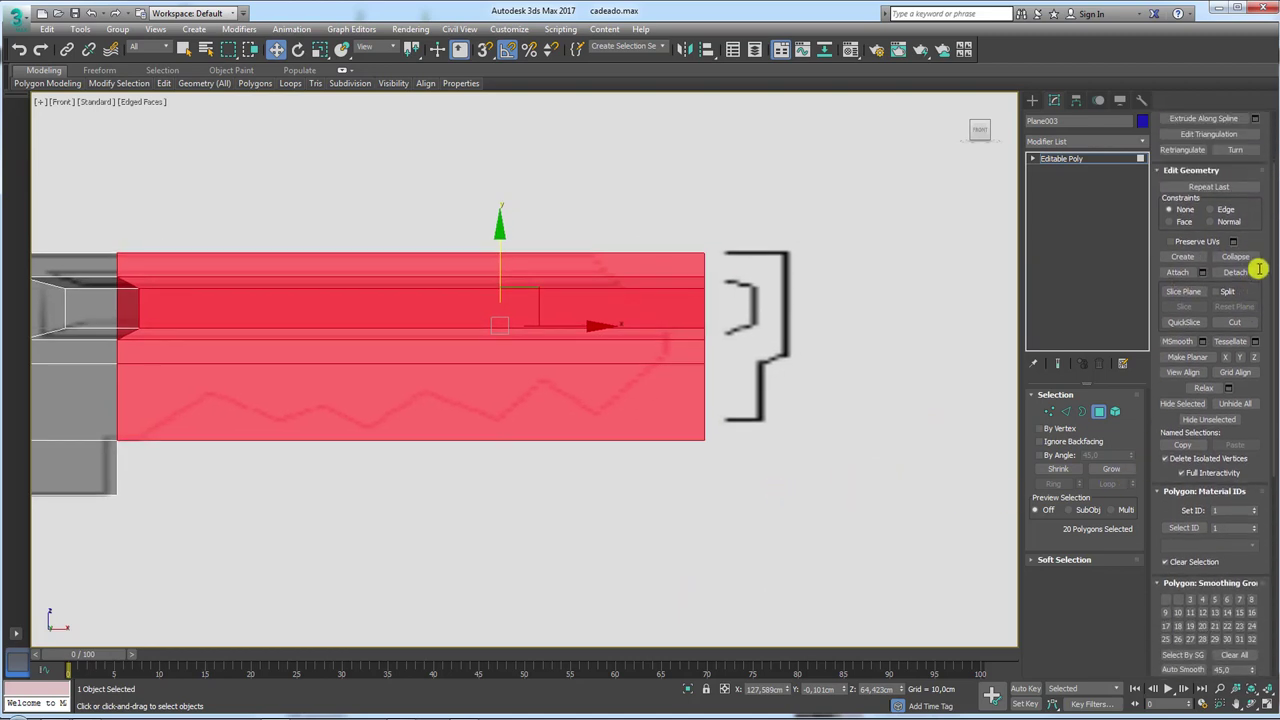
drag(1160, 177, 1230, 171)
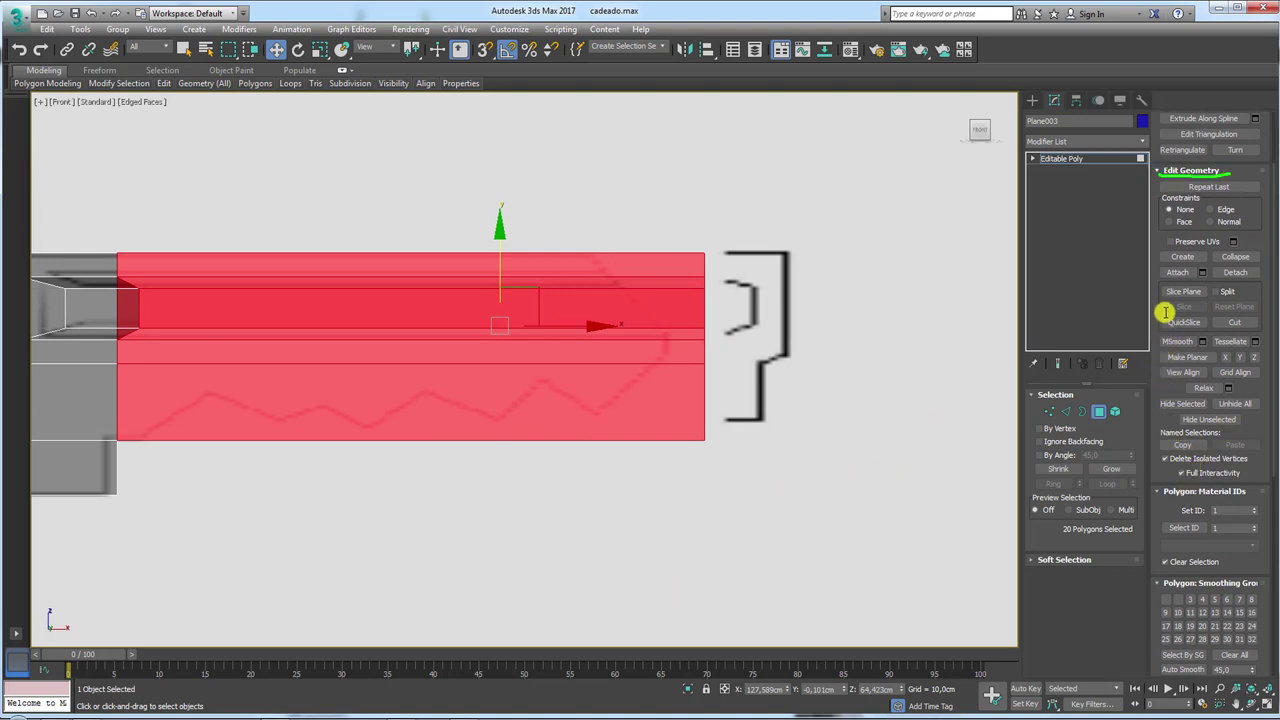
drag(1215, 291, 1171, 280)
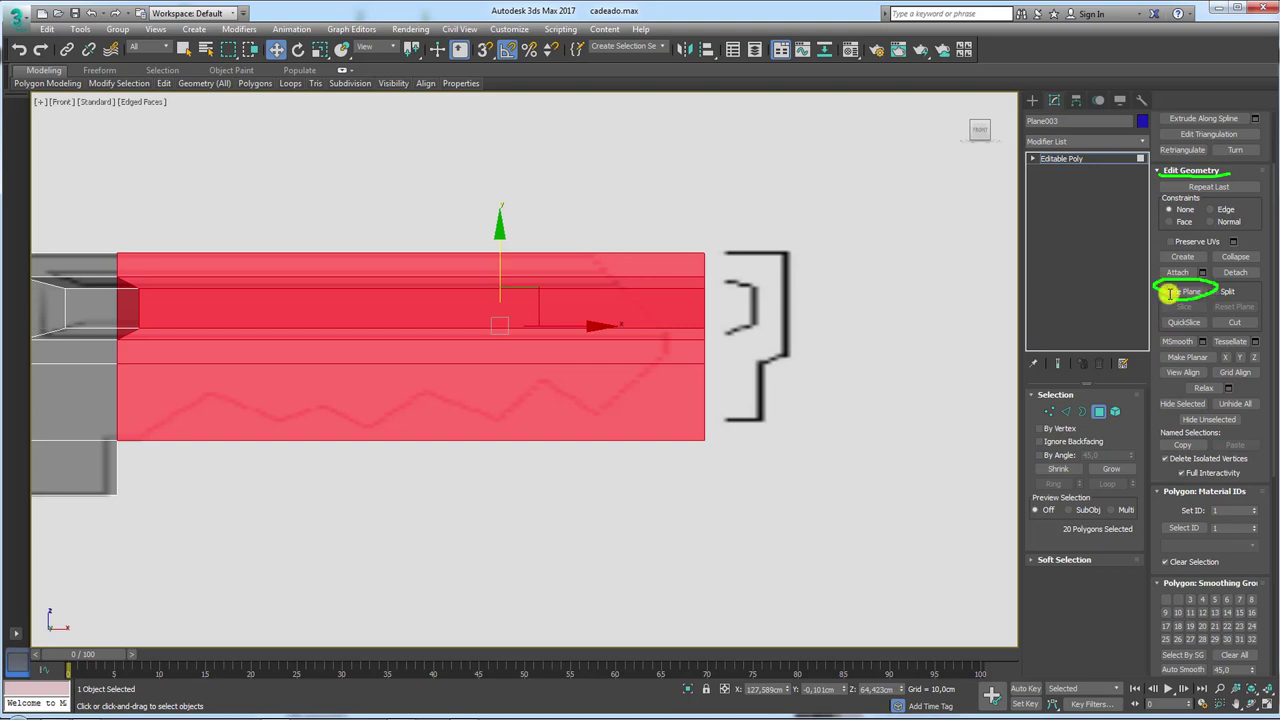
key(Escape)
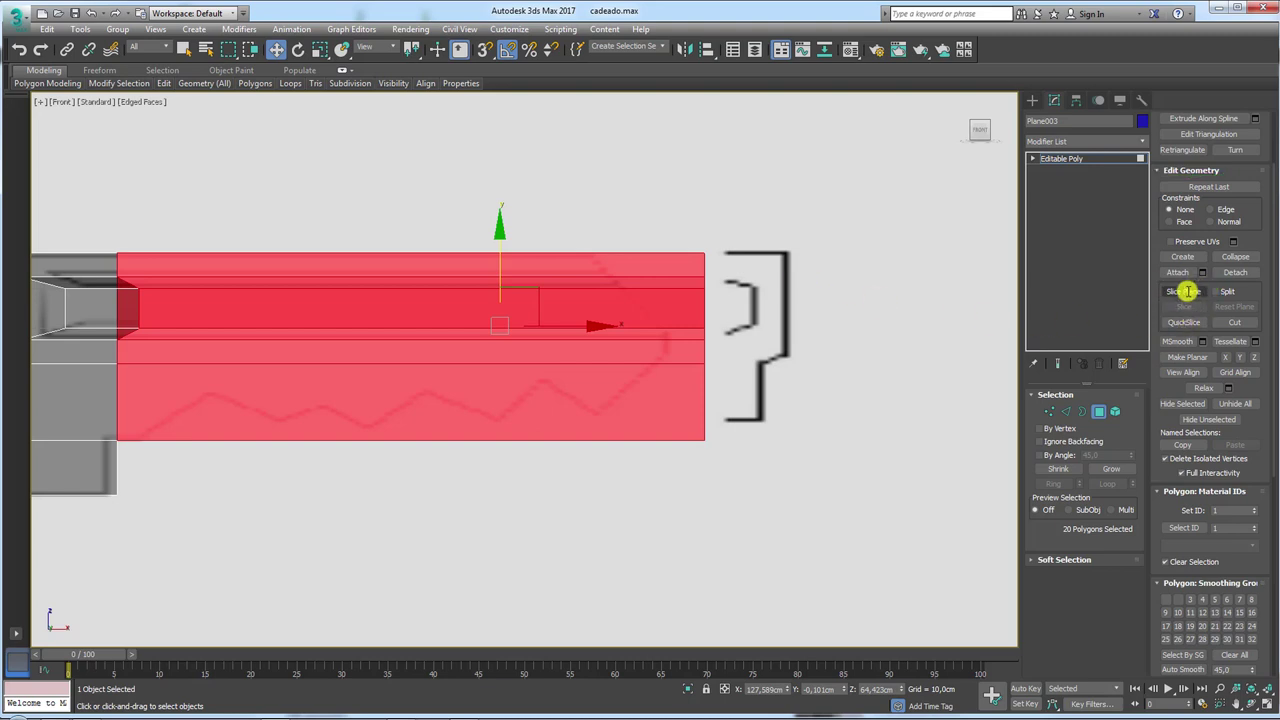
click(1187, 291)
scroll(662, 347, down, 5)
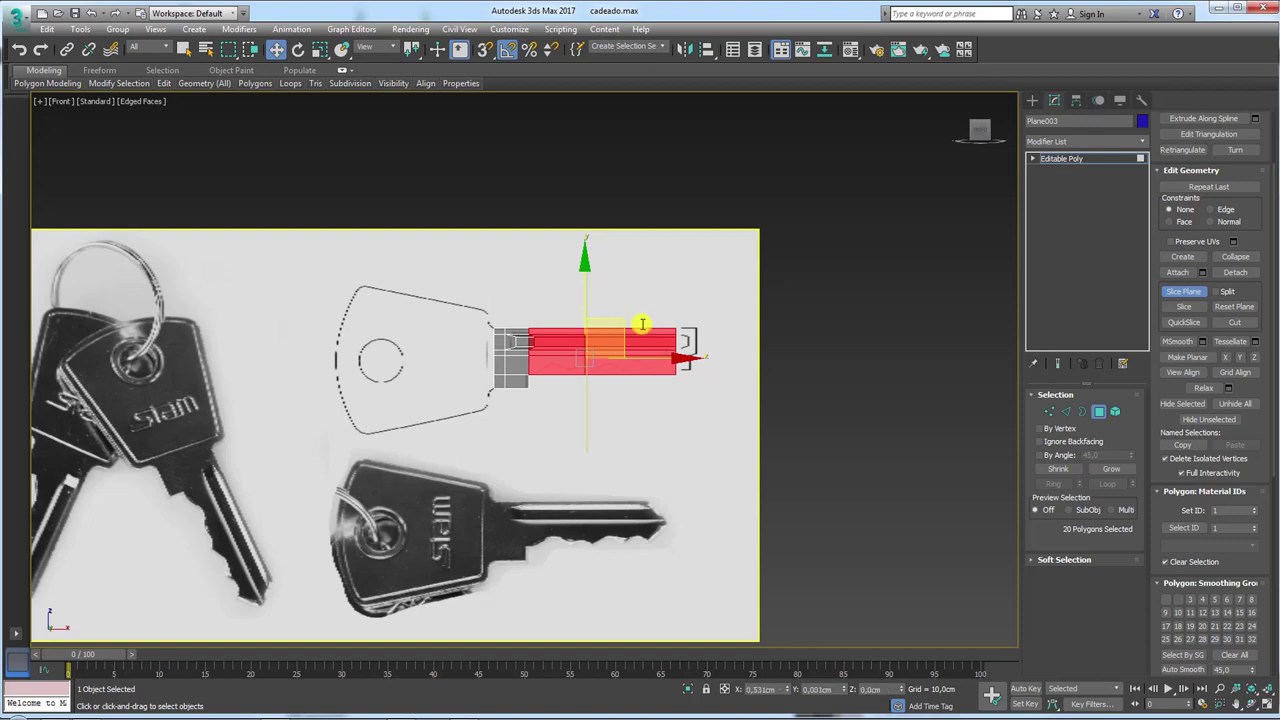
Move the slice plane along the blade and frame it in the Front view.
drag(640, 334, 851, 323)
mouse_move(851, 323)
alt+middle_down()
mouse_move(783, 402)
mouse_move(811, 400)
alt+middle_up()
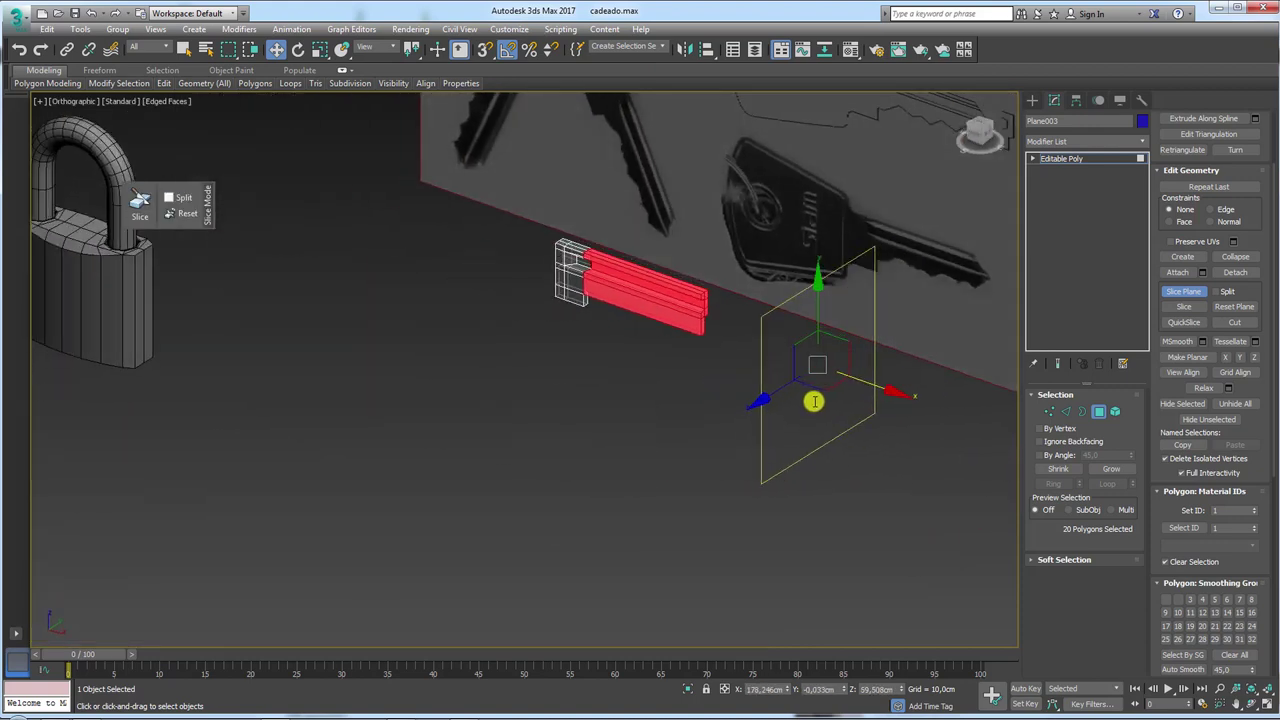
key(e)
key(w)
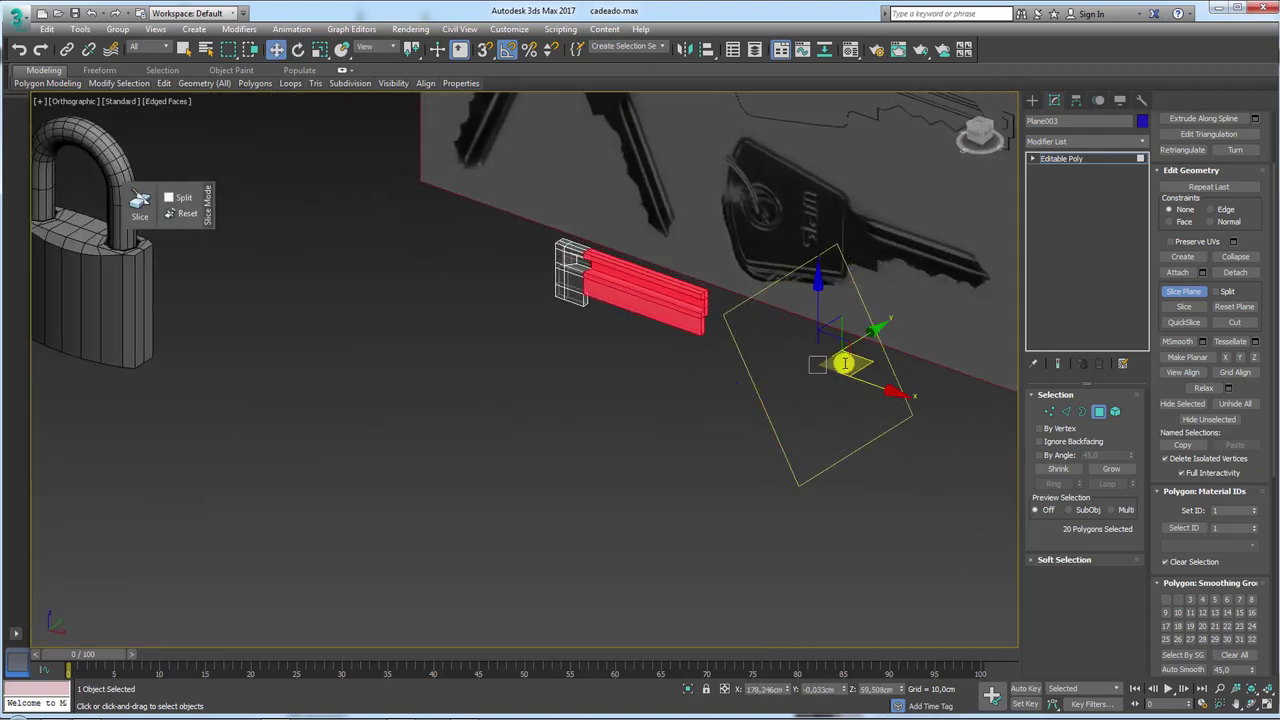
drag(874, 383, 758, 346)
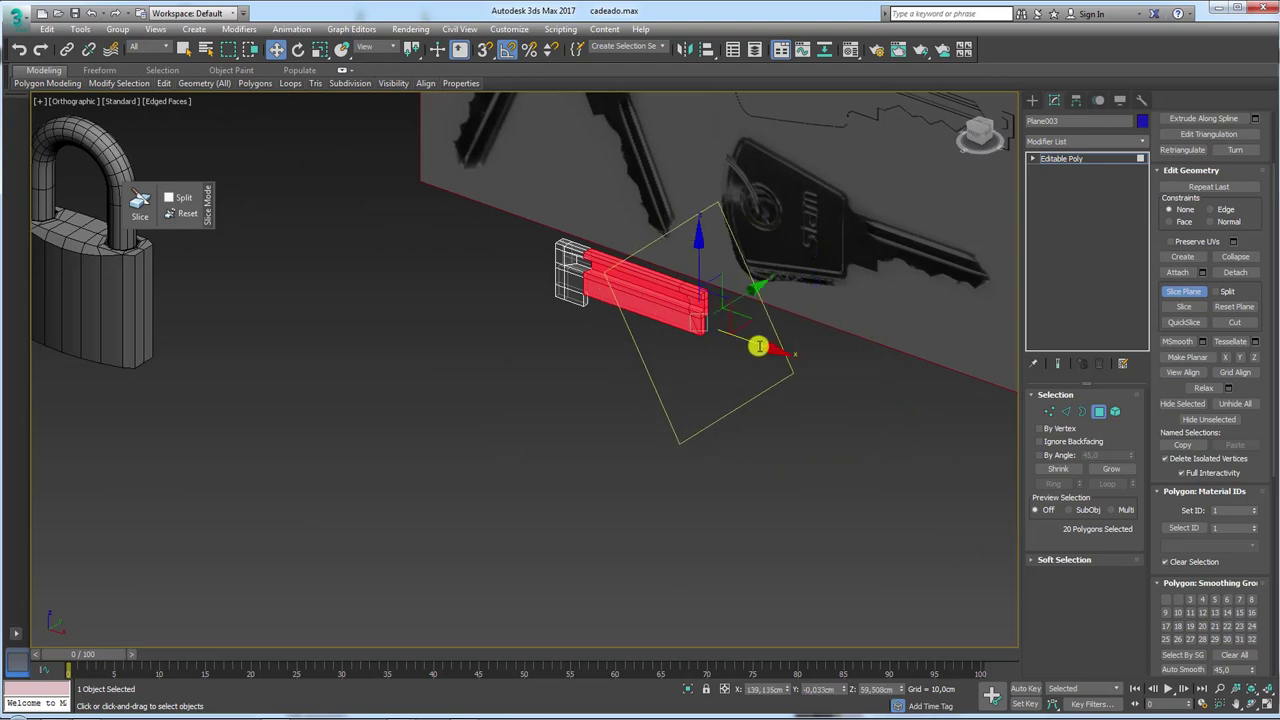
key(f)
scroll(609, 477, up, 3)
scroll(640, 434, up, 3)
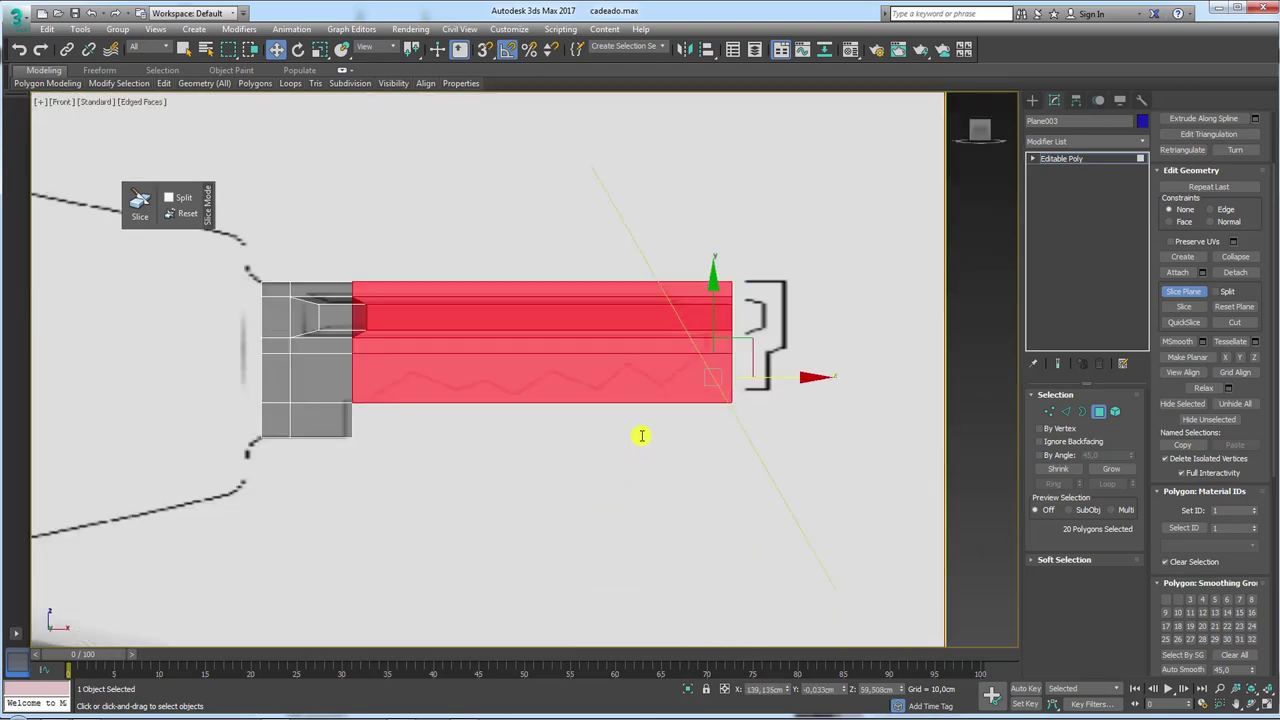
scroll(779, 367, up, 2)
Rotate the slice plane upright and place it where the reference key's tip begins.
key(e)
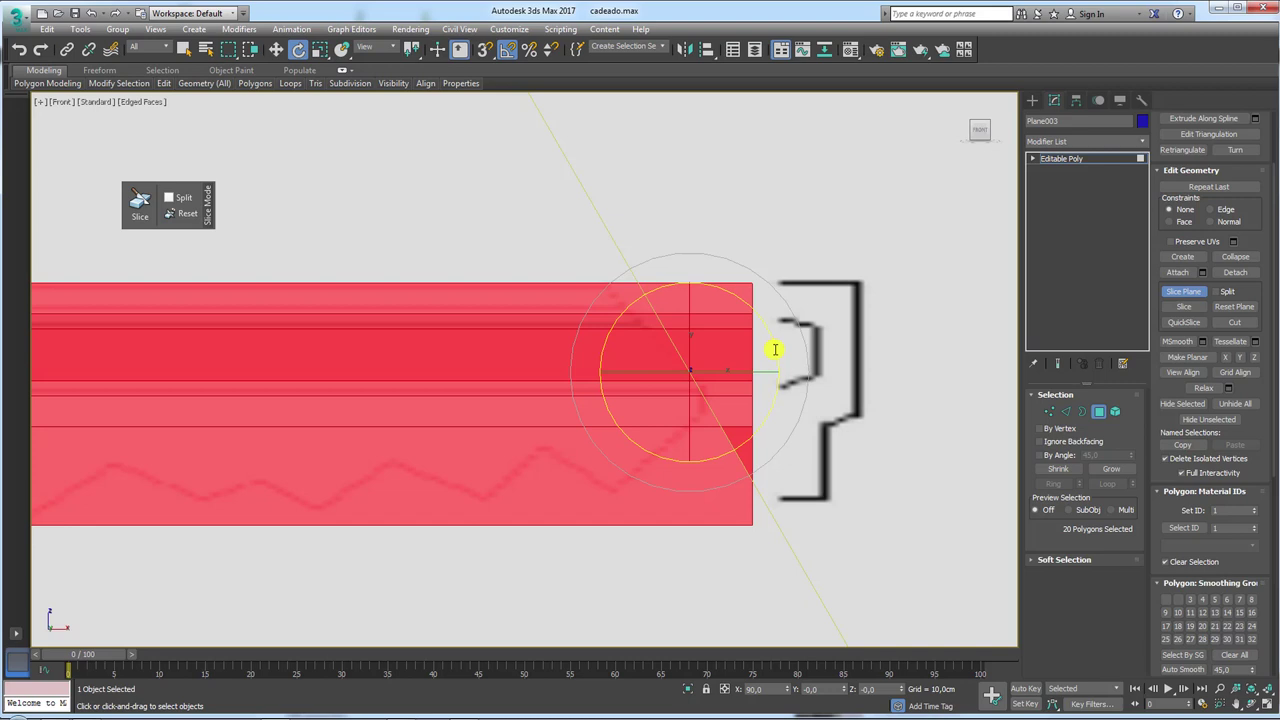
key(F2)
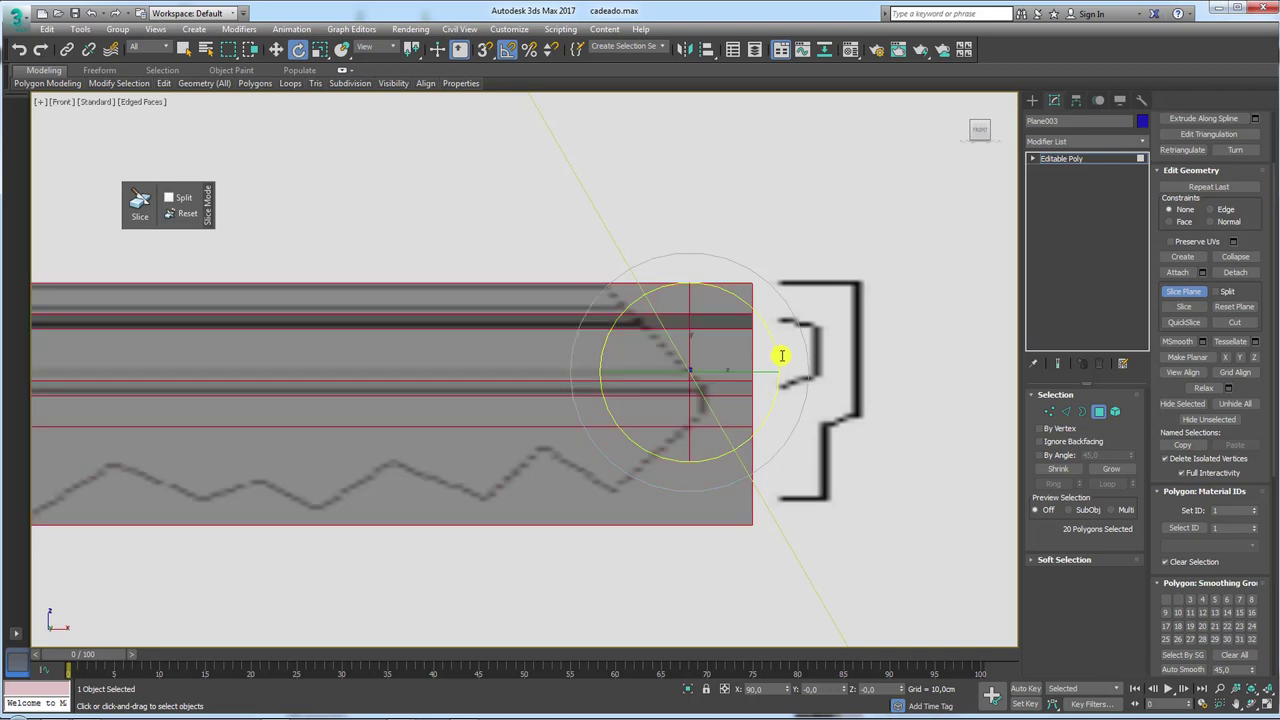
drag(772, 342, 762, 334)
drag(743, 301, 768, 320)
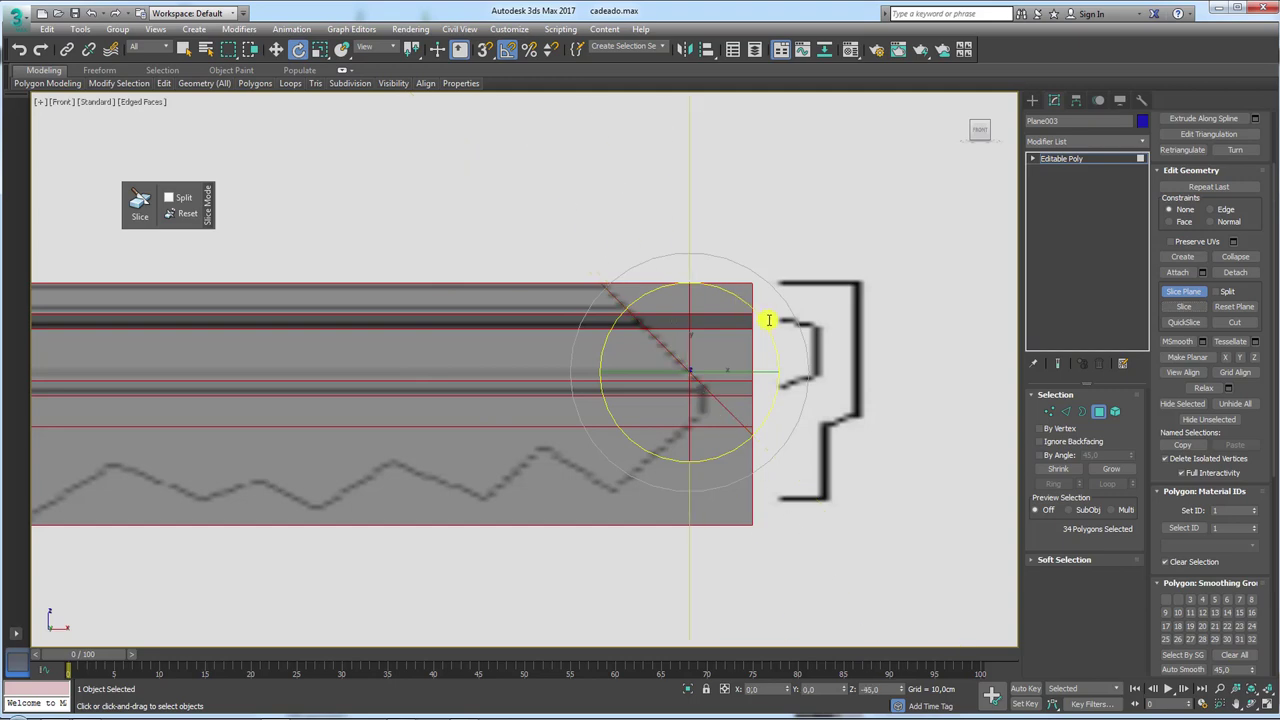
key(w)
drag(757, 371, 782, 374)
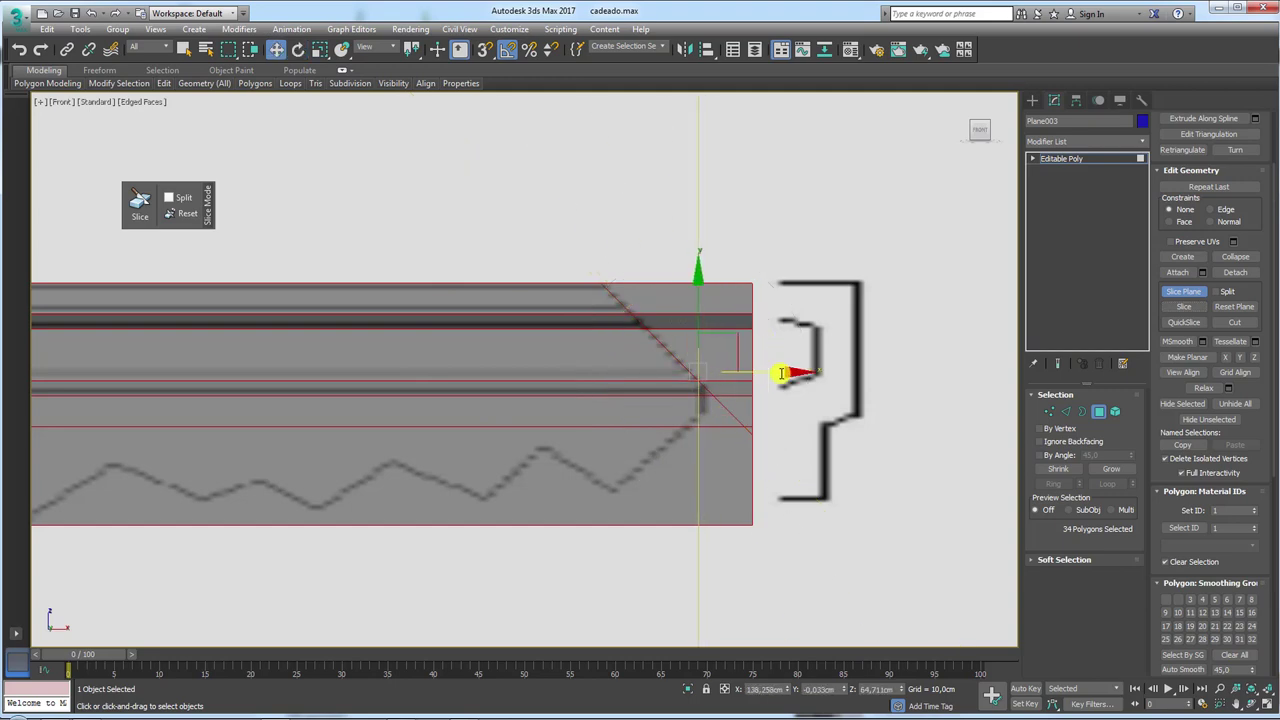
Slice the blade end once upright and once diagonally, then turn off Slice Plane.
click(1179, 308)
key(e)
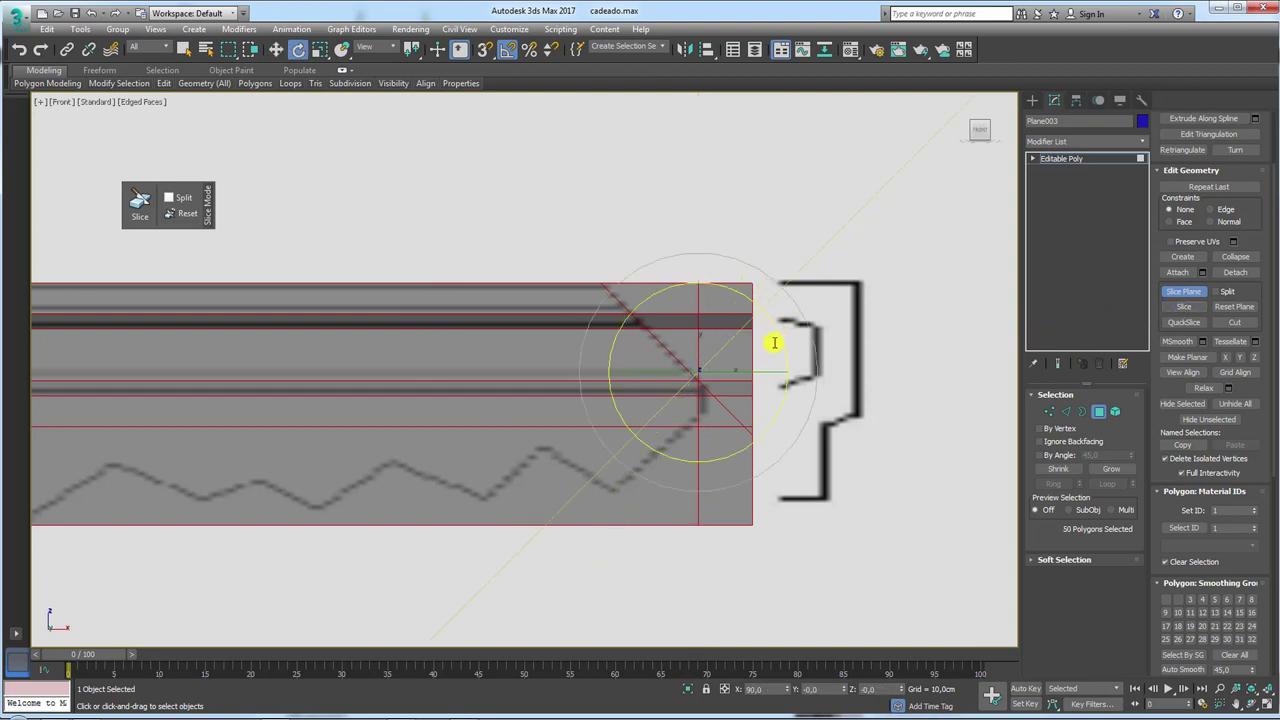
key(w)
drag(737, 374, 719, 393)
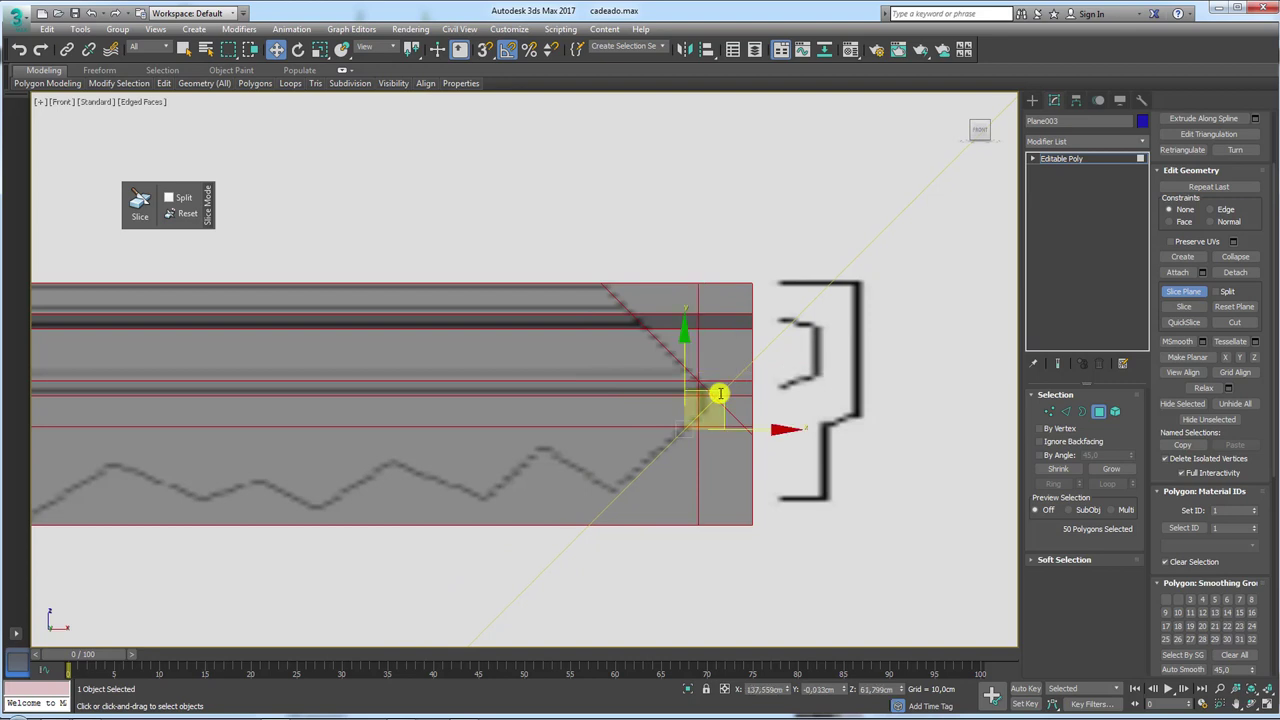
click(1183, 308)
mouse_move(660, 449)
middle_down()
mouse_move(691, 397)
mouse_move(685, 463)
middle_up()
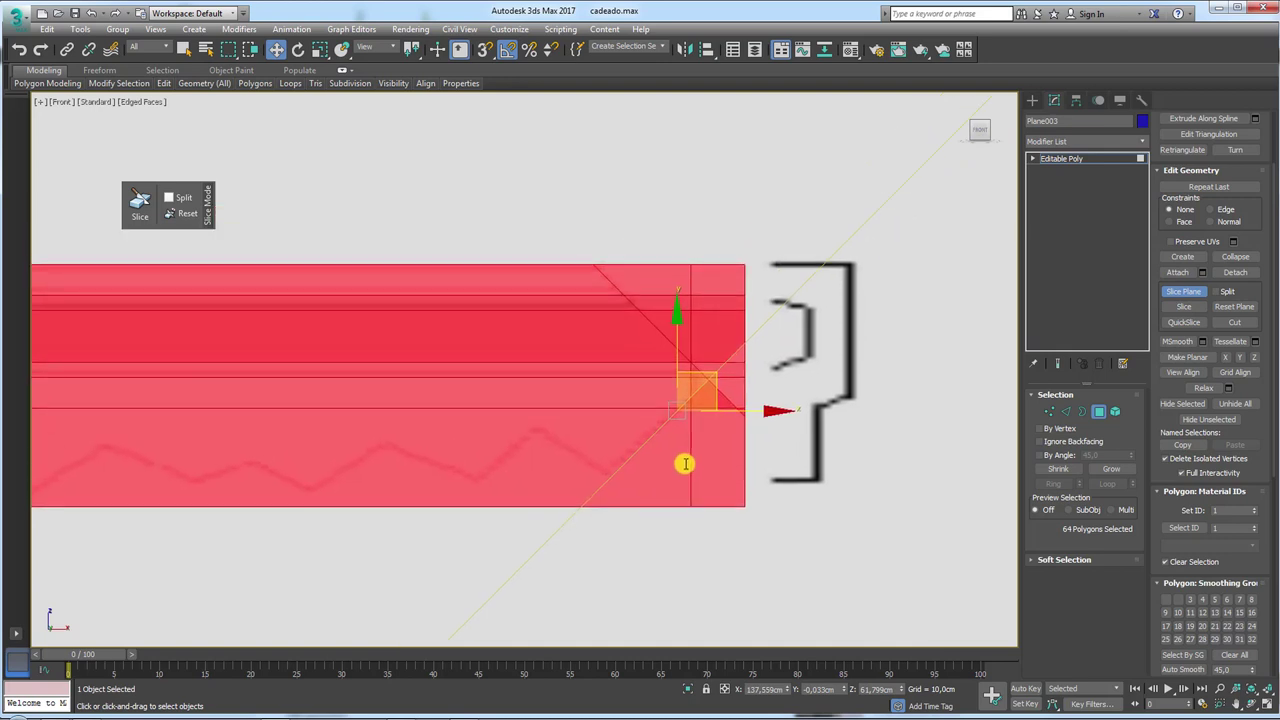
click(1183, 291)
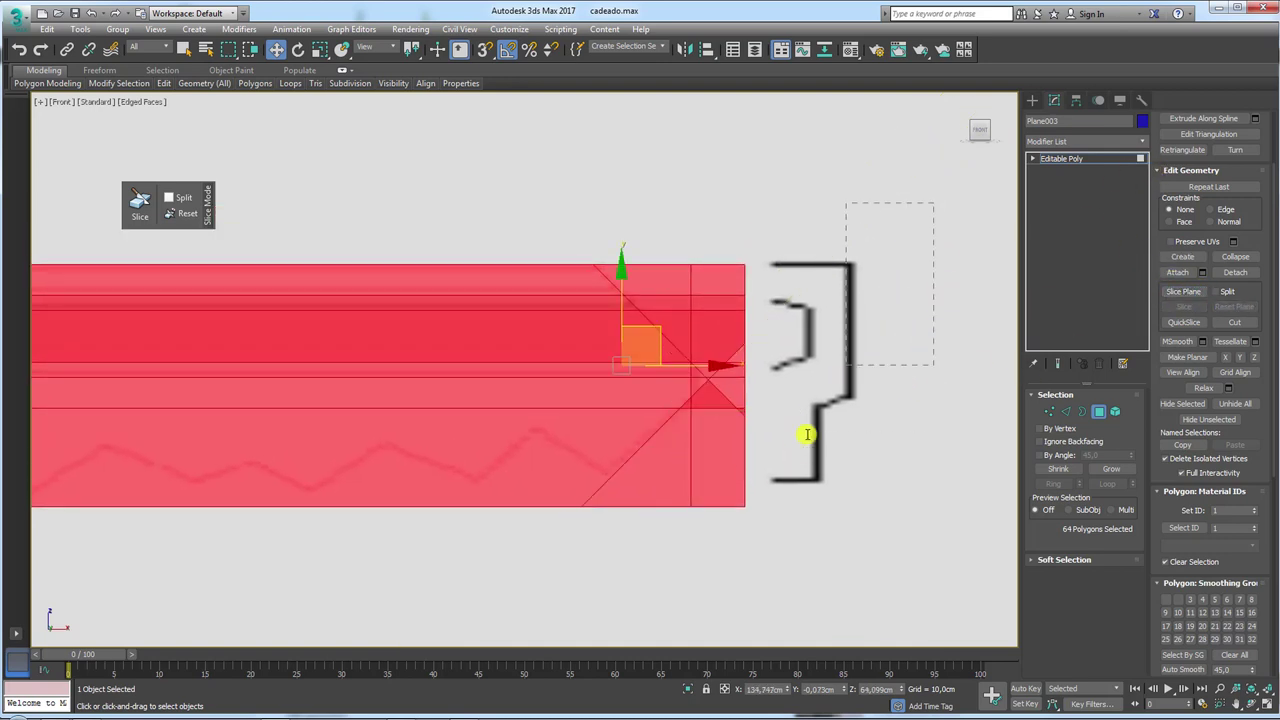
Delete the strip of faces beyond the cut and the tip's upper corner faces.
drag(703, 584, 698, 583)
key(Delete)
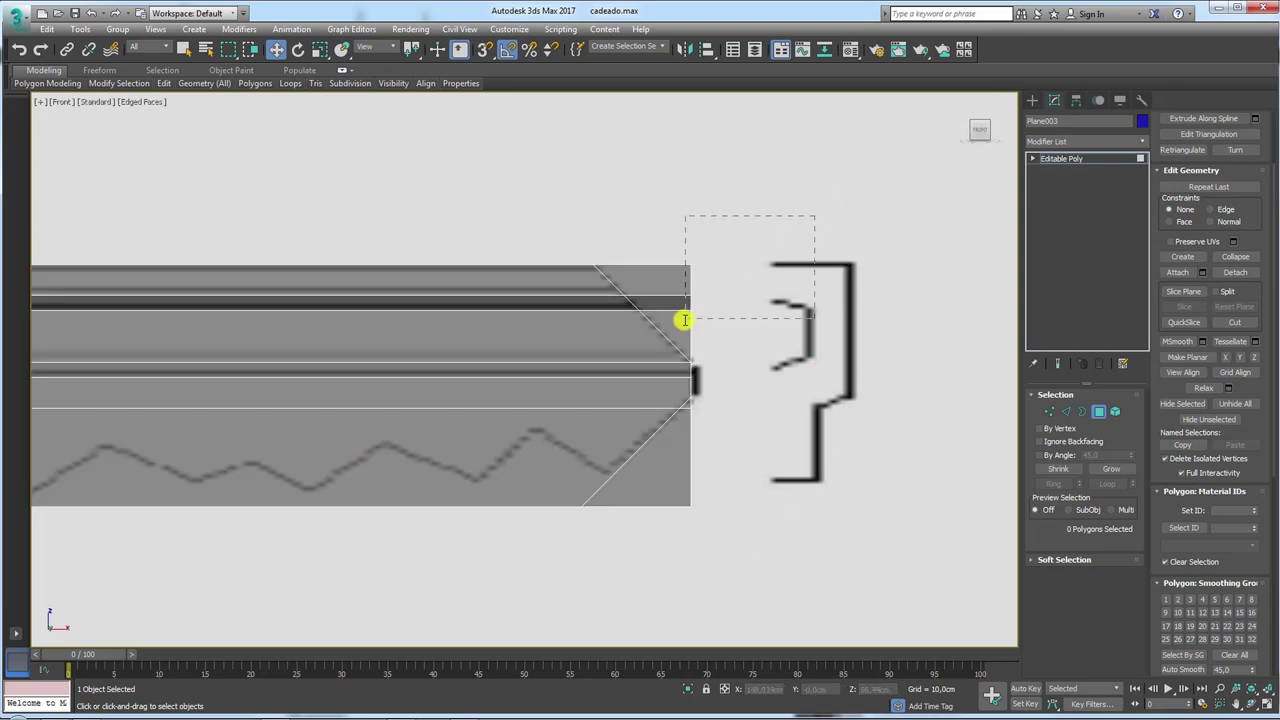
drag(683, 320, 681, 330)
key(Delete)
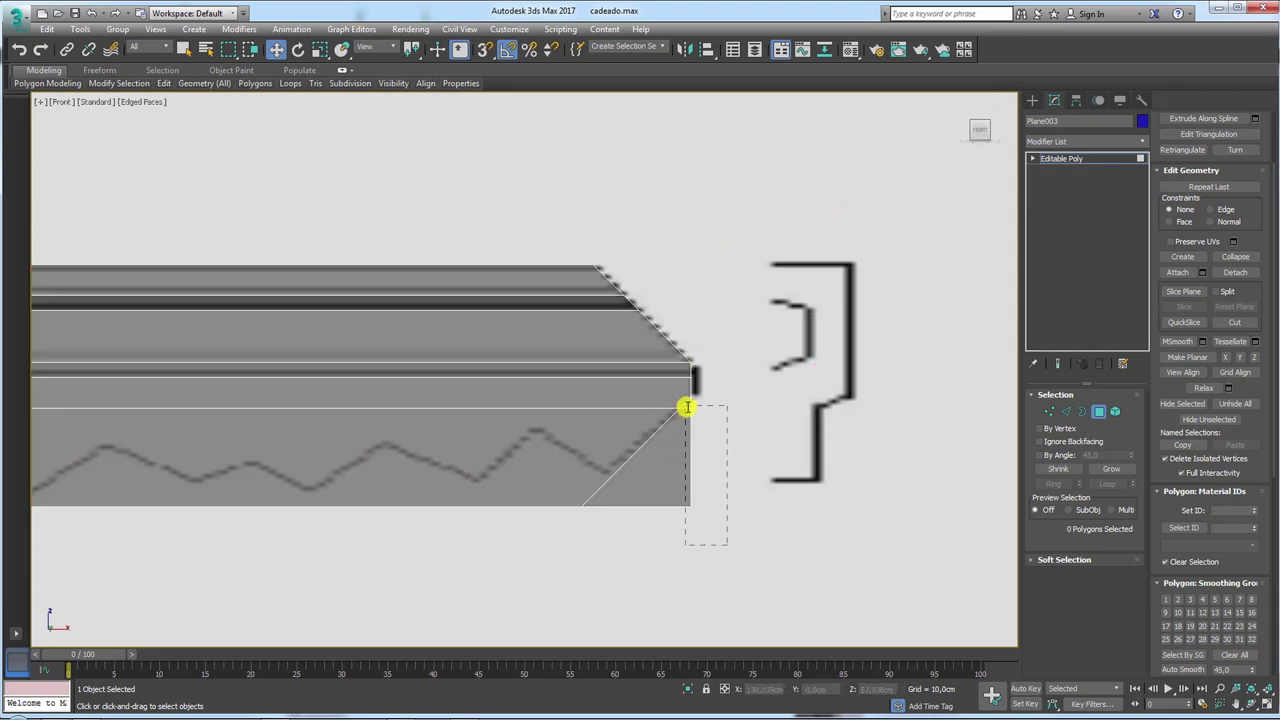
Delete the tip's lower corner faces and turn off See-Through so the blade shows solid.
drag(687, 407, 690, 412)
key(Delete)
scroll(760, 430, down, 5)
mouse_move(817, 414)
alt+middle_down()
mouse_move(746, 463)
mouse_move(694, 465)
alt+middle_up()
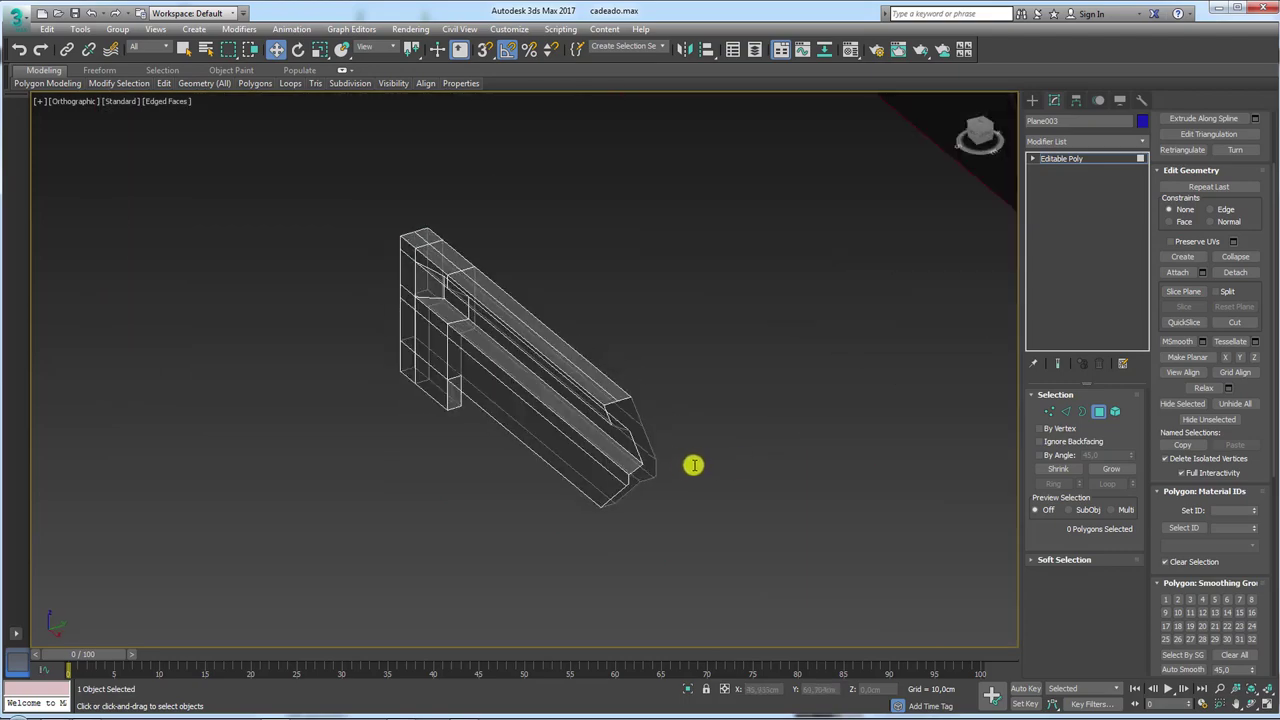
scroll(694, 465, up, 4)
mouse_move(697, 366)
alt+middle_down()
mouse_move(640, 406)
mouse_move(634, 349)
mouse_move(719, 368)
mouse_move(689, 389)
alt+middle_up()
scroll(719, 368, up, 3)
key(alt+x)
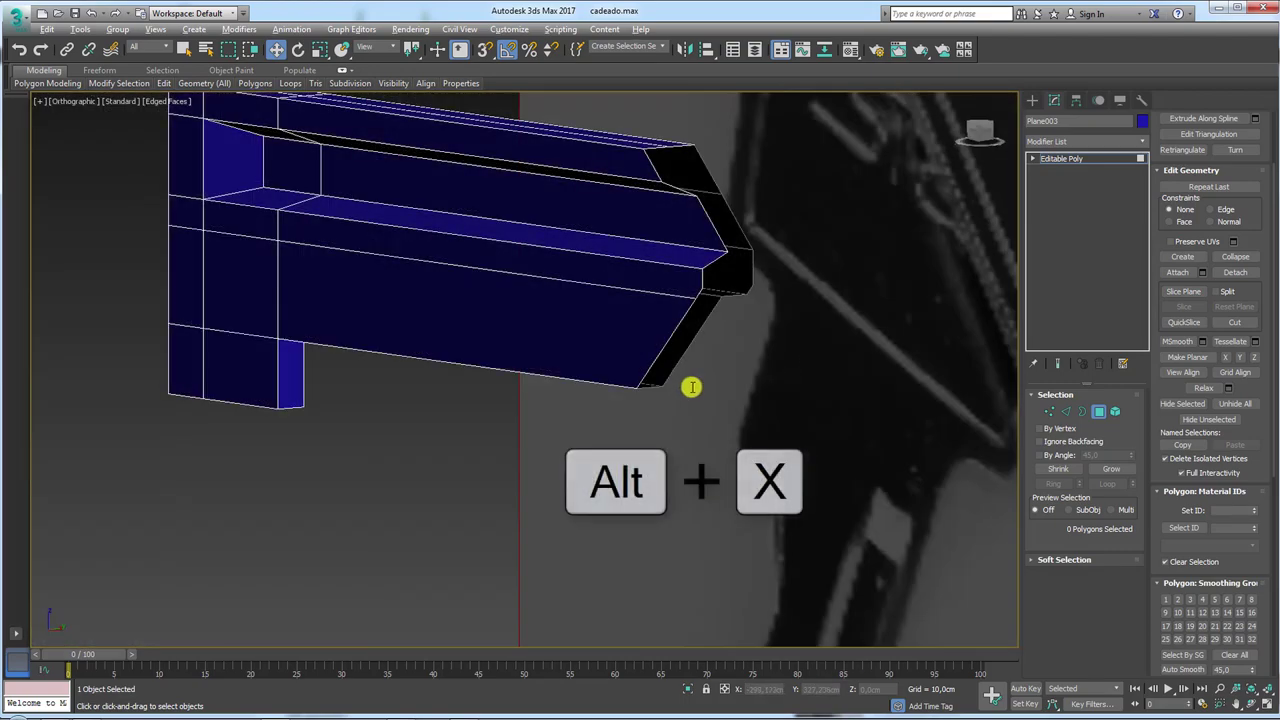
mouse_move(640, 374)
alt+middle_down()
mouse_move(623, 291)
mouse_move(734, 291)
mouse_move(749, 391)
alt+middle_up()
Bridge the edge pairs around the tip gap and the lower diagonal gap with new faces.
click(1066, 411)
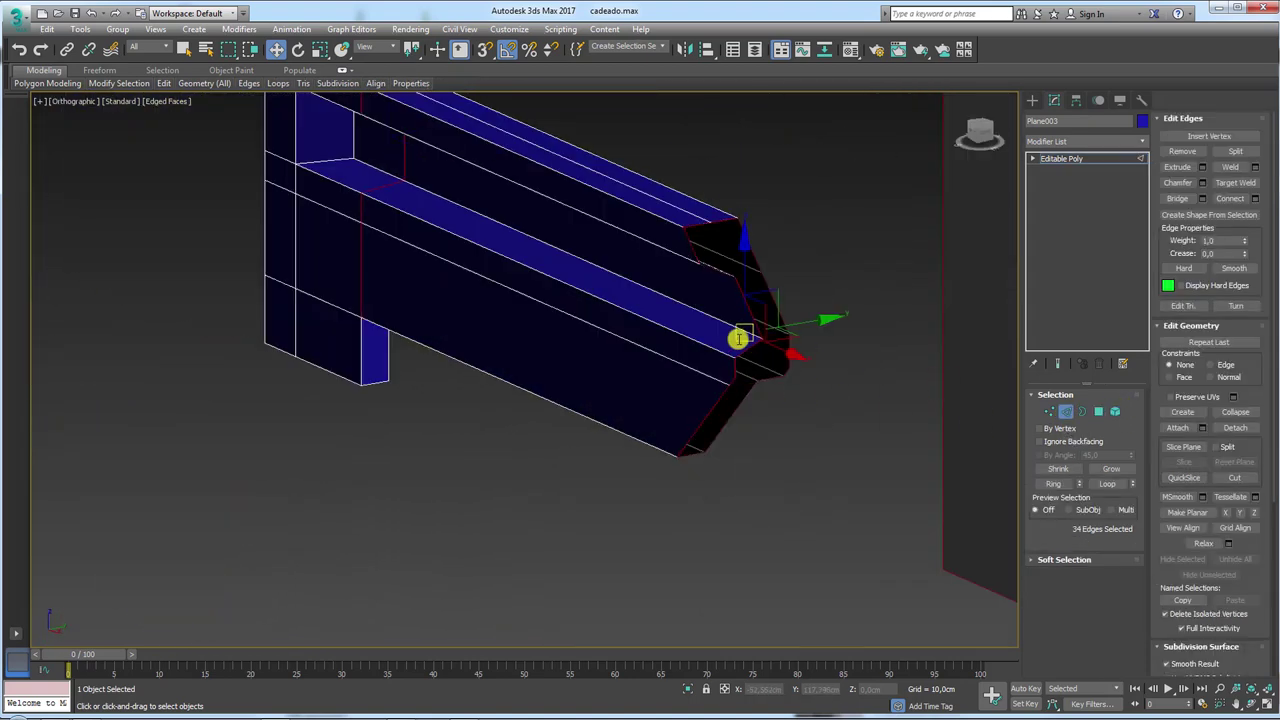
scroll(737, 337, up, 3)
scroll(674, 283, up, 2)
middle_drag(674, 283, 624, 344)
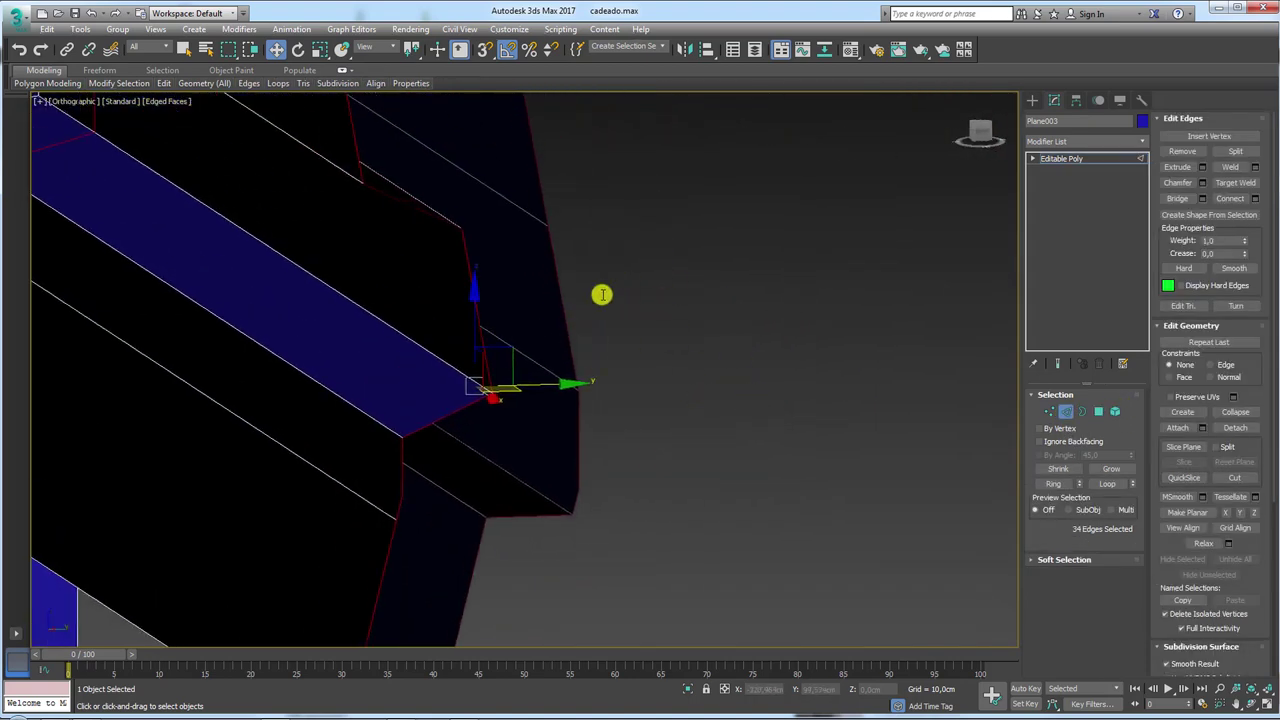
click(466, 309)
mouse_move(466, 309)
alt+middle_down()
mouse_move(763, 409)
mouse_move(790, 400)
alt+middle_up()
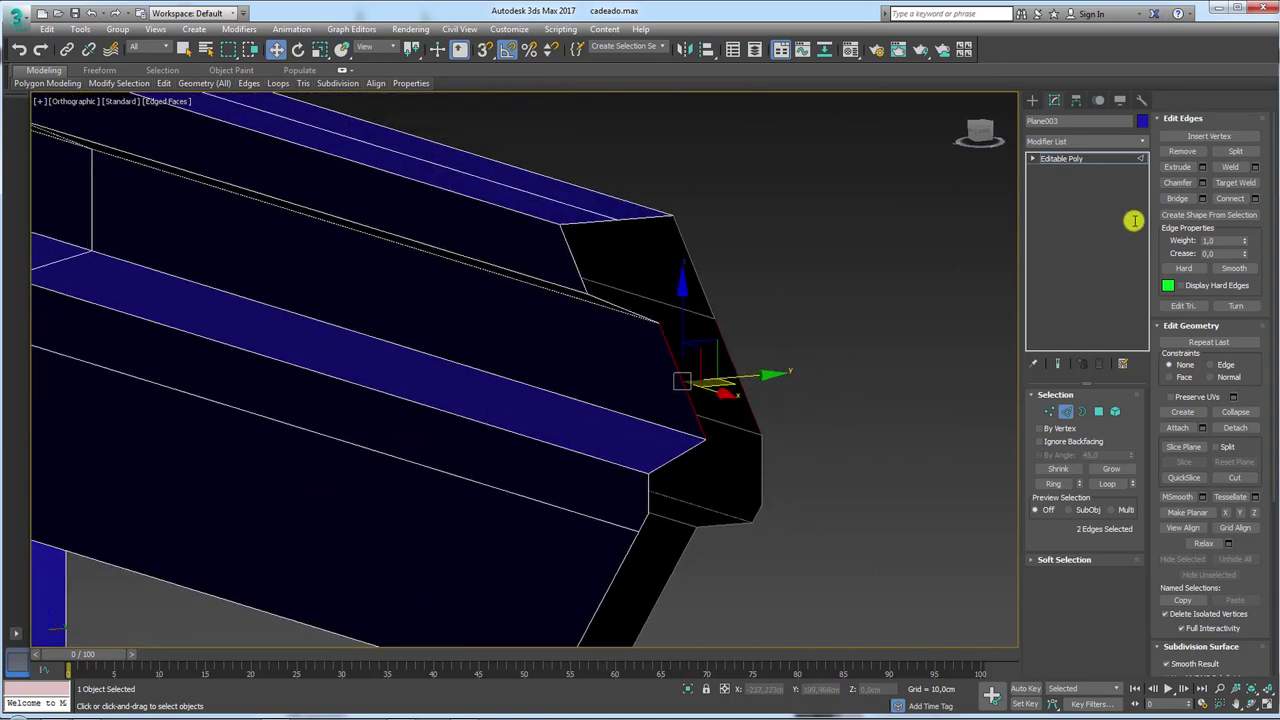
click(1180, 197)
mouse_move(826, 480)
alt+middle_down()
mouse_move(851, 423)
mouse_move(794, 531)
mouse_move(746, 521)
mouse_move(723, 543)
alt+middle_up()
click(604, 543)
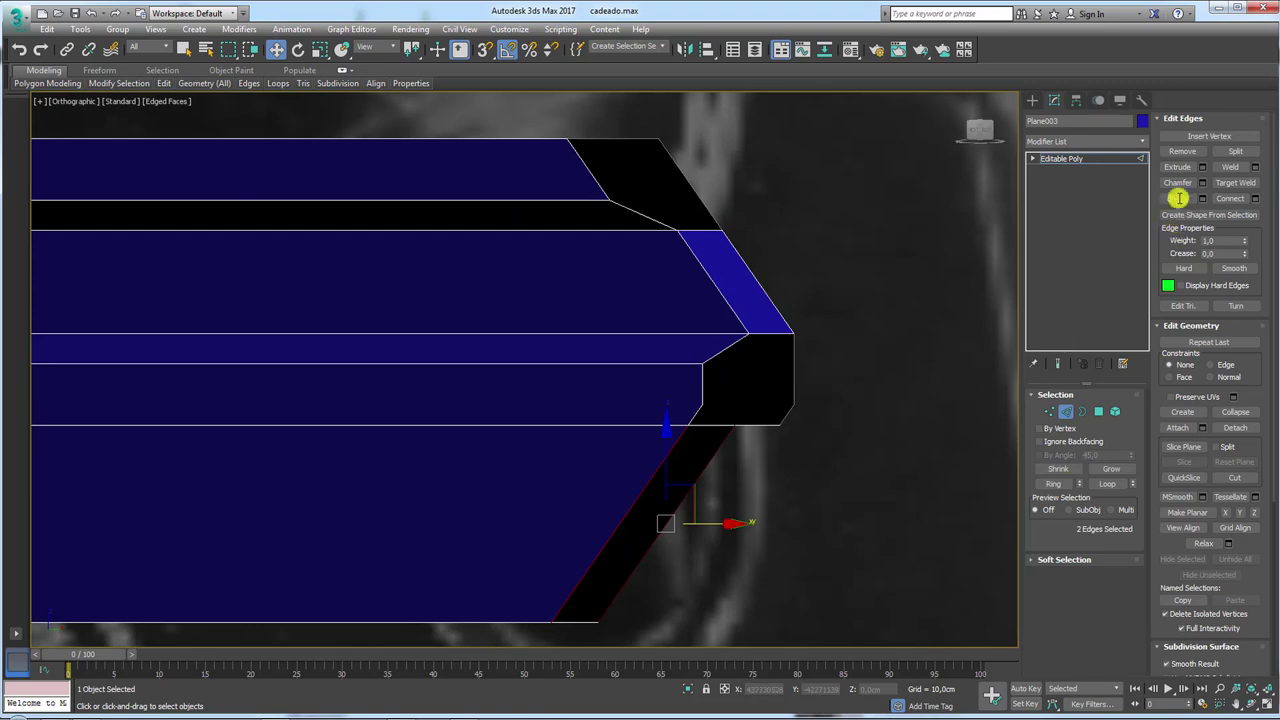
click(1179, 197)
mouse_move(803, 357)
alt+middle_down()
mouse_move(786, 357)
mouse_move(820, 403)
mouse_move(823, 377)
mouse_move(783, 420)
alt+middle_up()
Bridge the black gap along the blade's long side, cancelling a stray Cut.
click(784, 417)
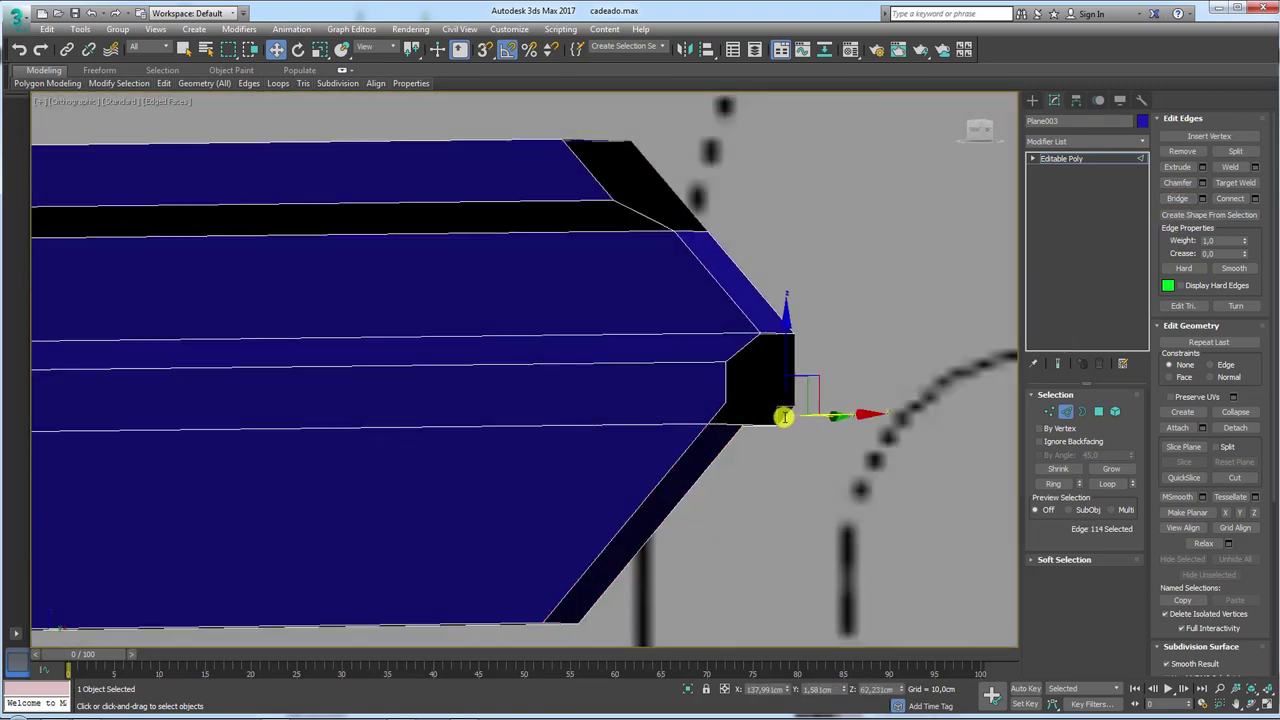
ctrl+click(717, 416)
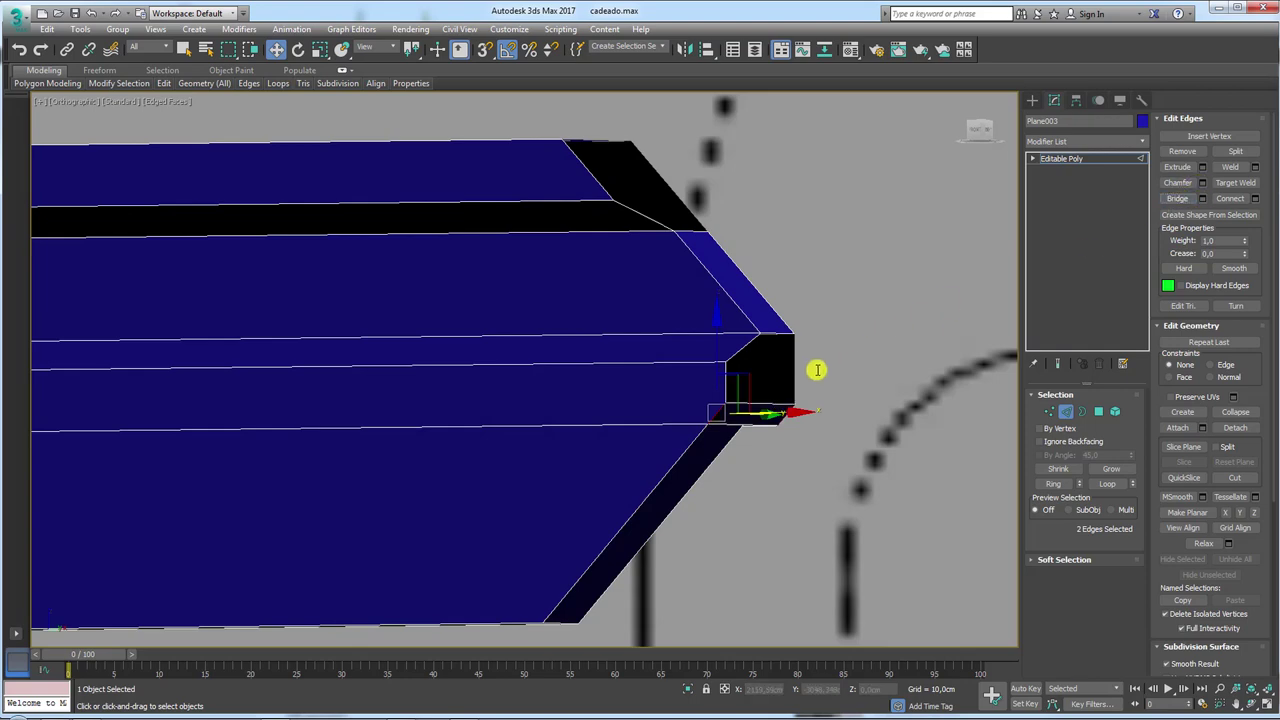
mouse_move(790, 376)
alt+middle_down()
mouse_move(683, 374)
mouse_move(875, 378)
alt+middle_up()
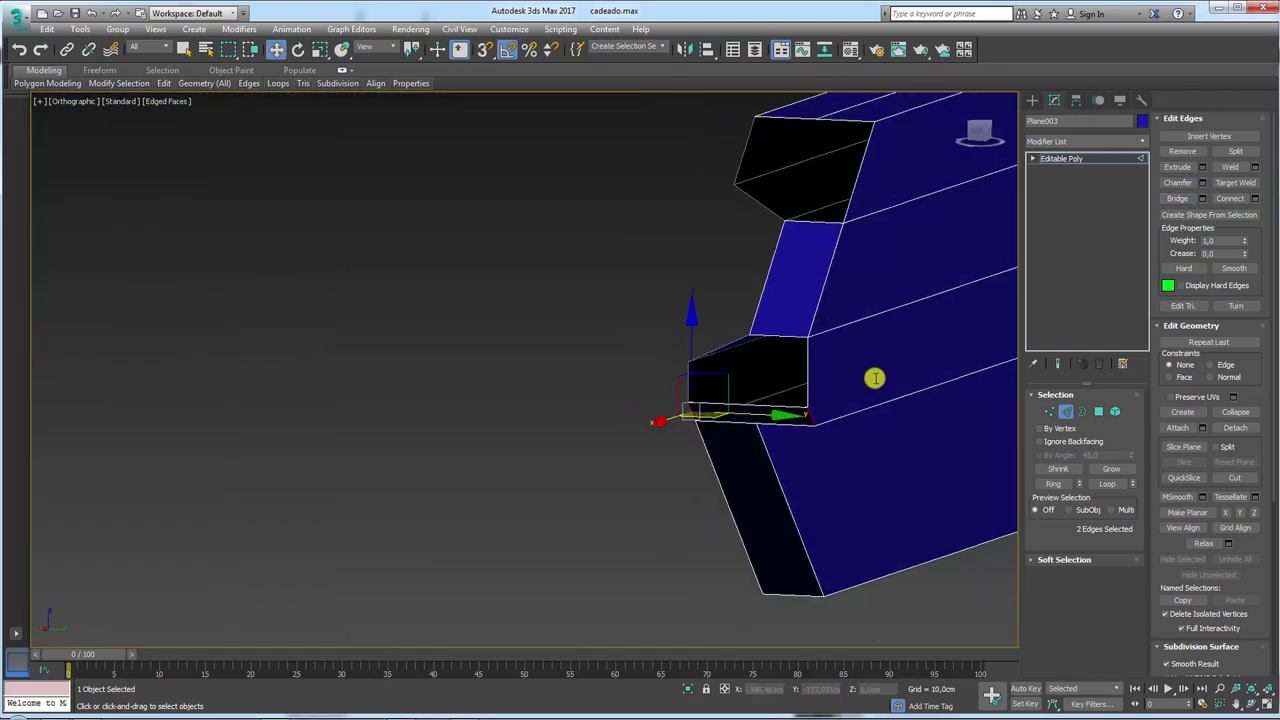
click(805, 365)
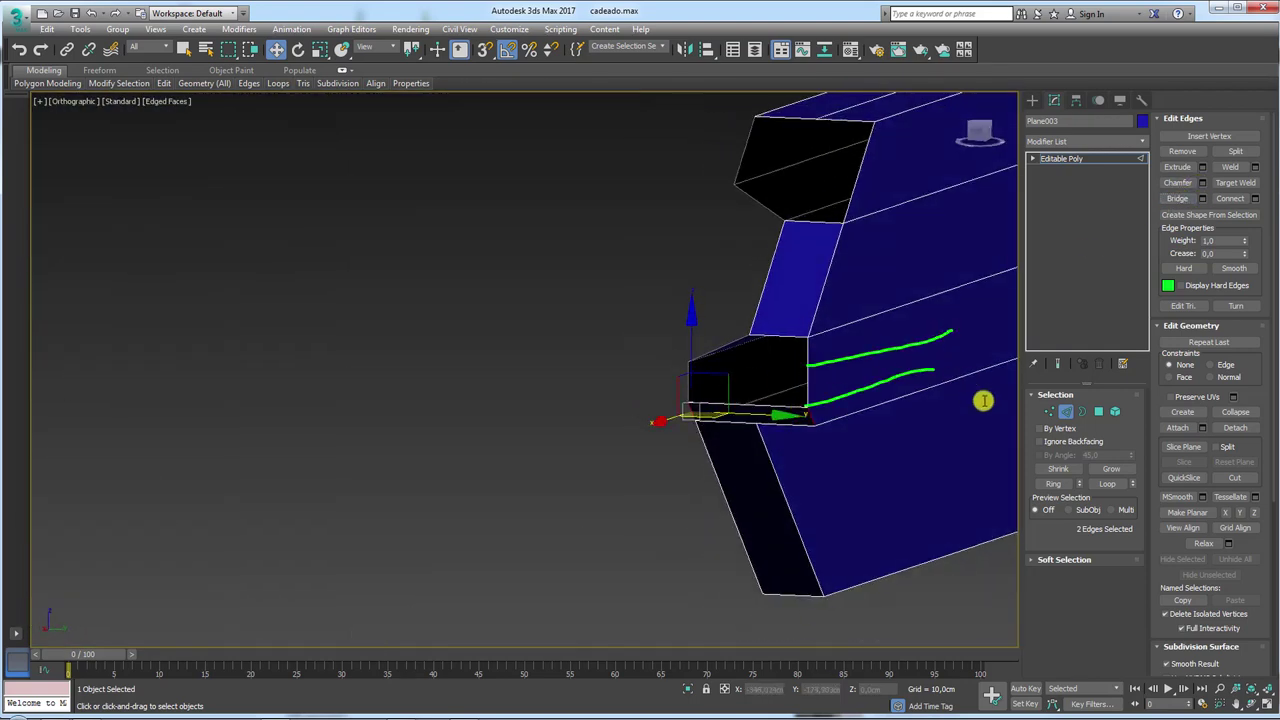
right_click(804, 382)
mouse_move(843, 360)
alt+middle_down()
mouse_move(826, 449)
mouse_move(726, 343)
mouse_move(784, 351)
mouse_move(768, 238)
alt+middle_up()
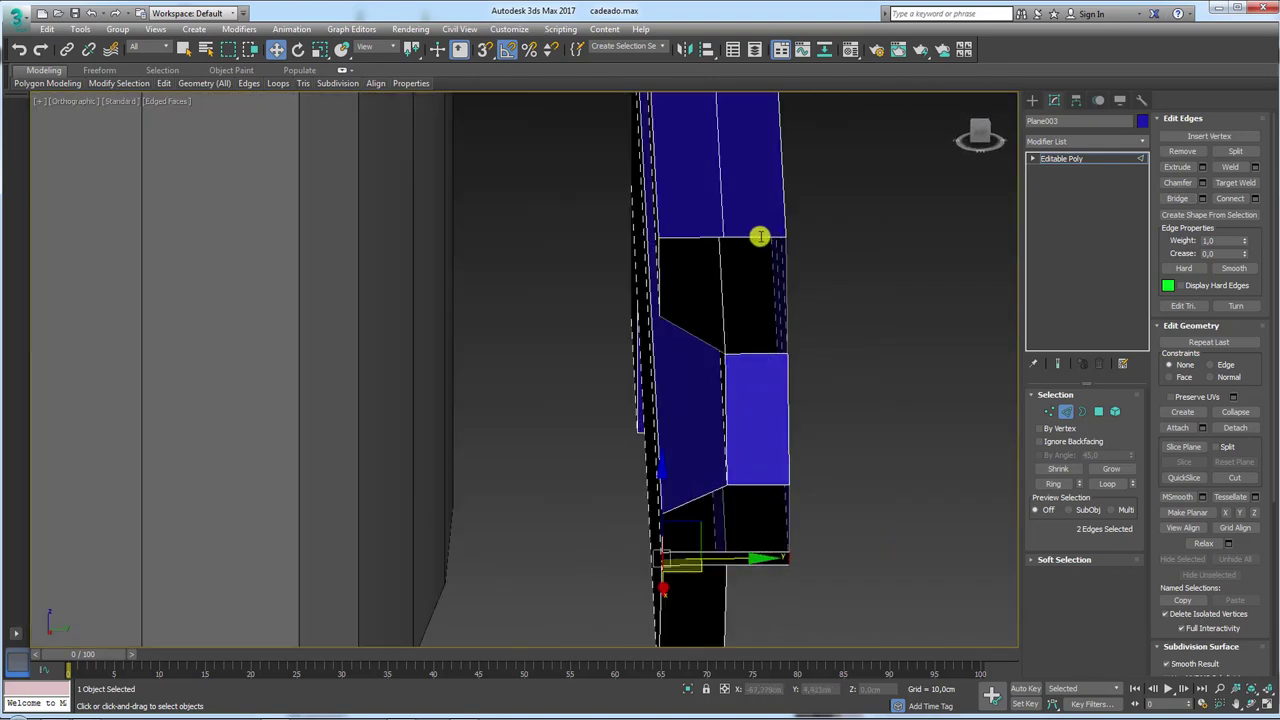
click(760, 236)
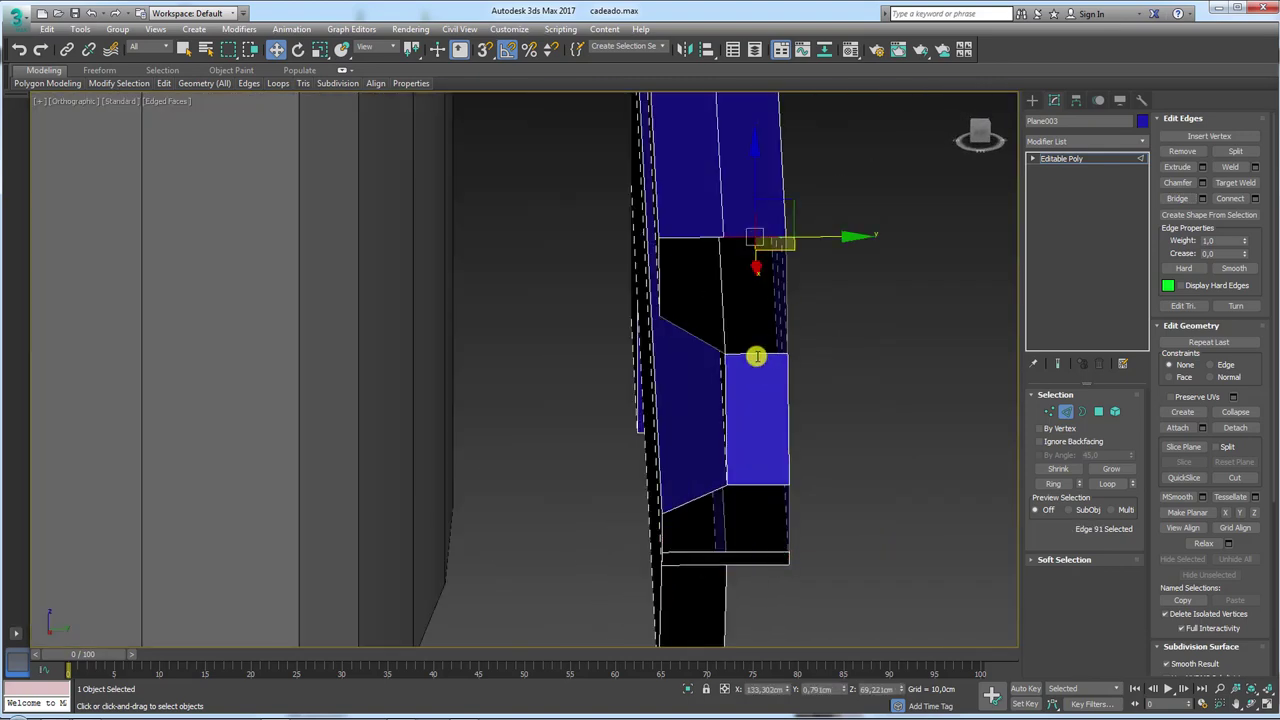
click(1176, 197)
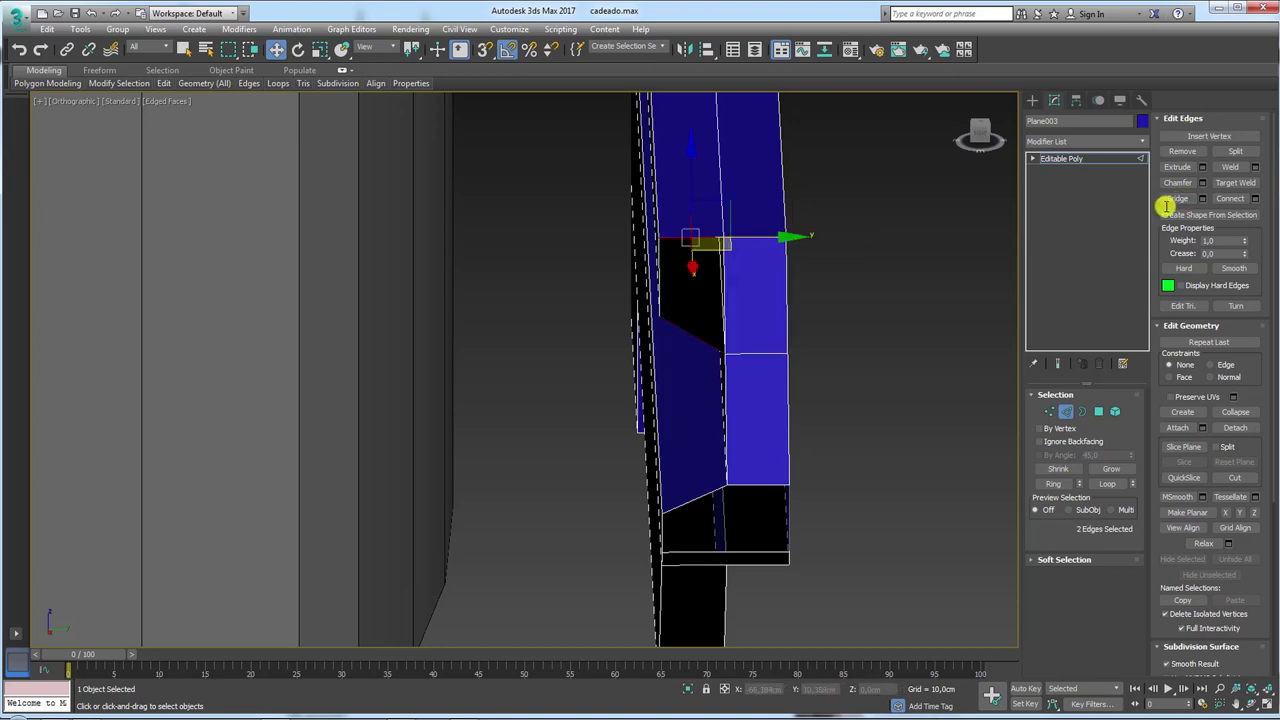
click(1168, 199)
mouse_move(849, 306)
alt+middle_down()
mouse_move(831, 343)
mouse_move(784, 275)
mouse_move(706, 393)
alt+middle_up()
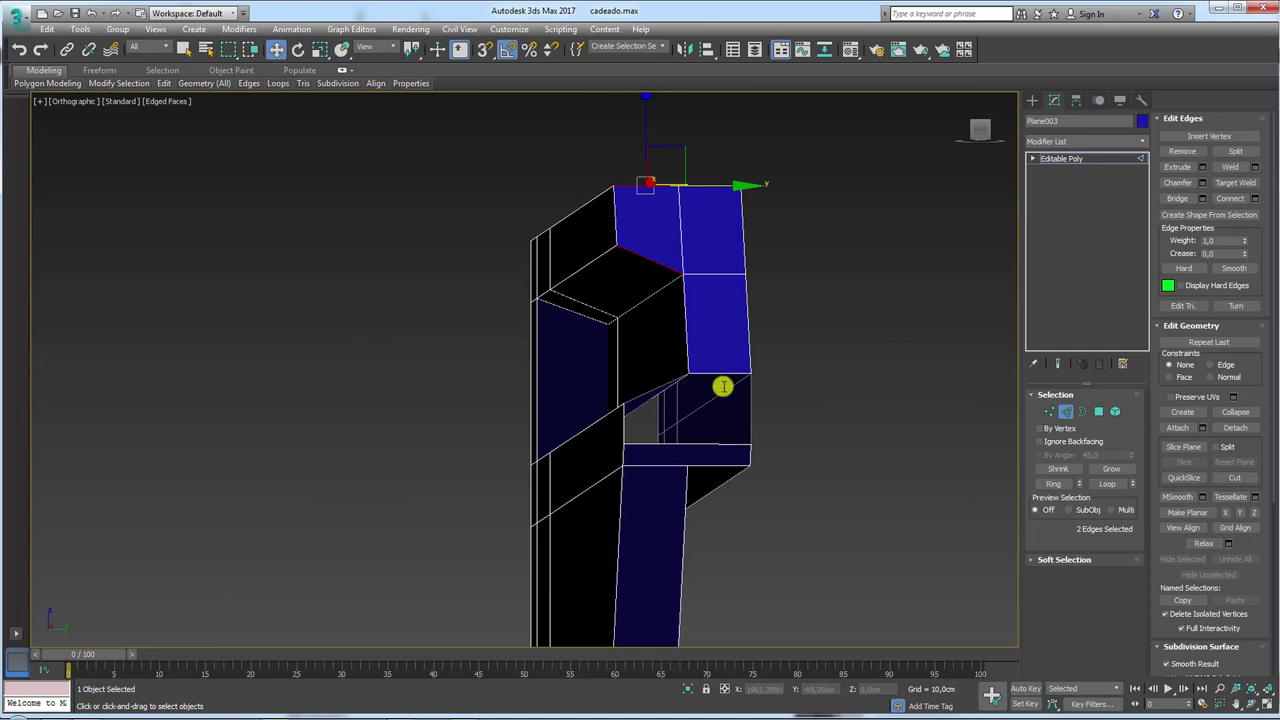
mouse_move(700, 474)
alt+middle_down()
mouse_move(726, 389)
mouse_move(1012, 414)
alt+middle_up()
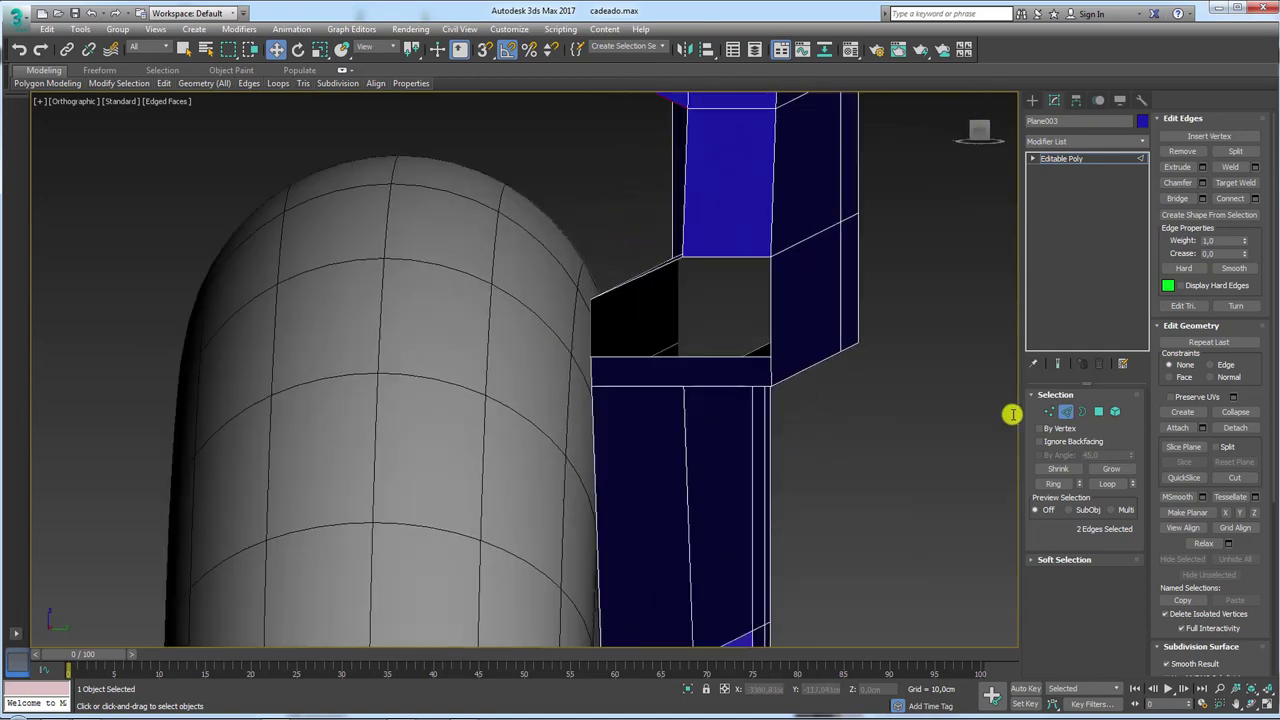
Cut a vertical edge across the horizontal band beneath the notch.
click(1049, 411)
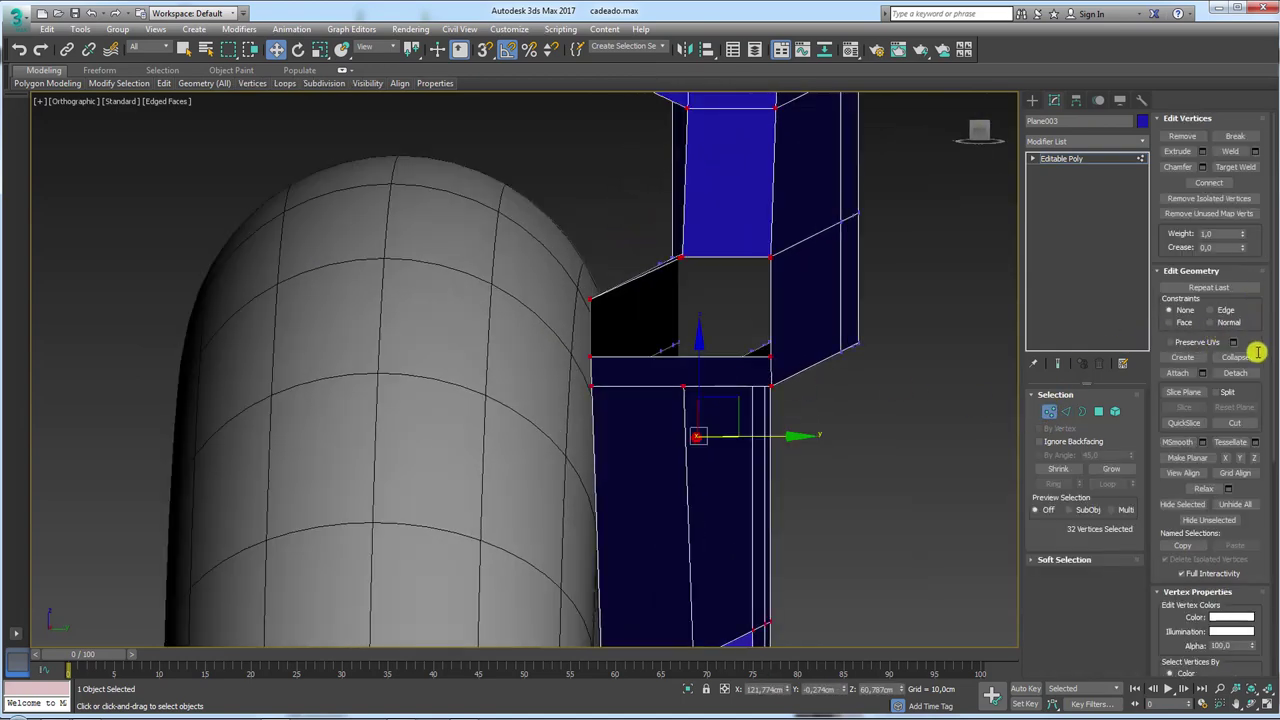
click(1236, 423)
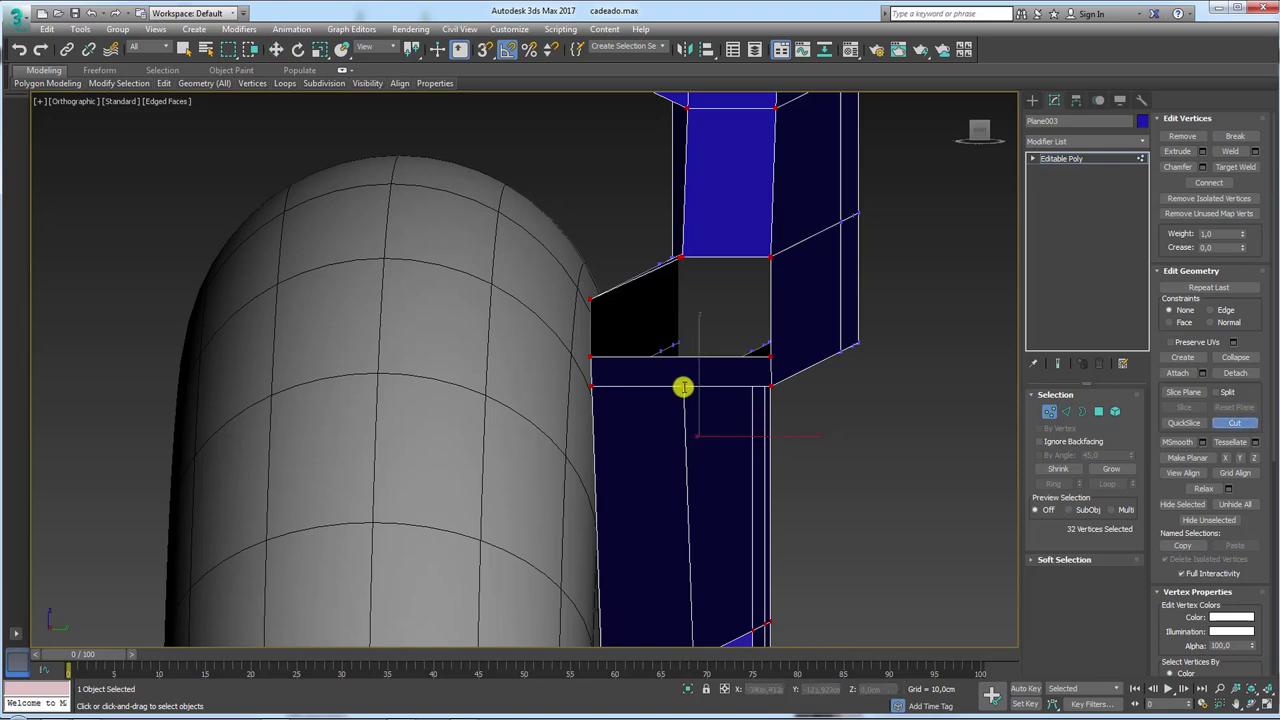
right_click(723, 348)
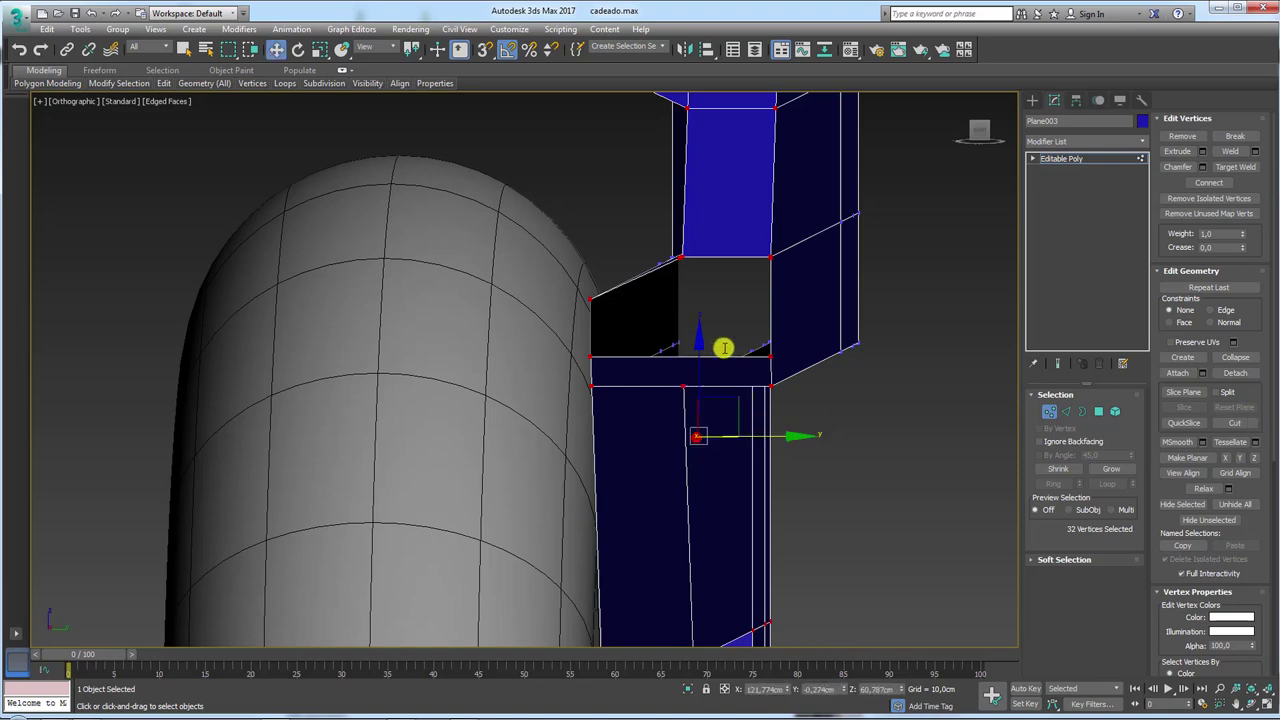
mouse_move(704, 381)
alt+middle_down()
mouse_move(694, 346)
mouse_move(760, 365)
alt+middle_up()
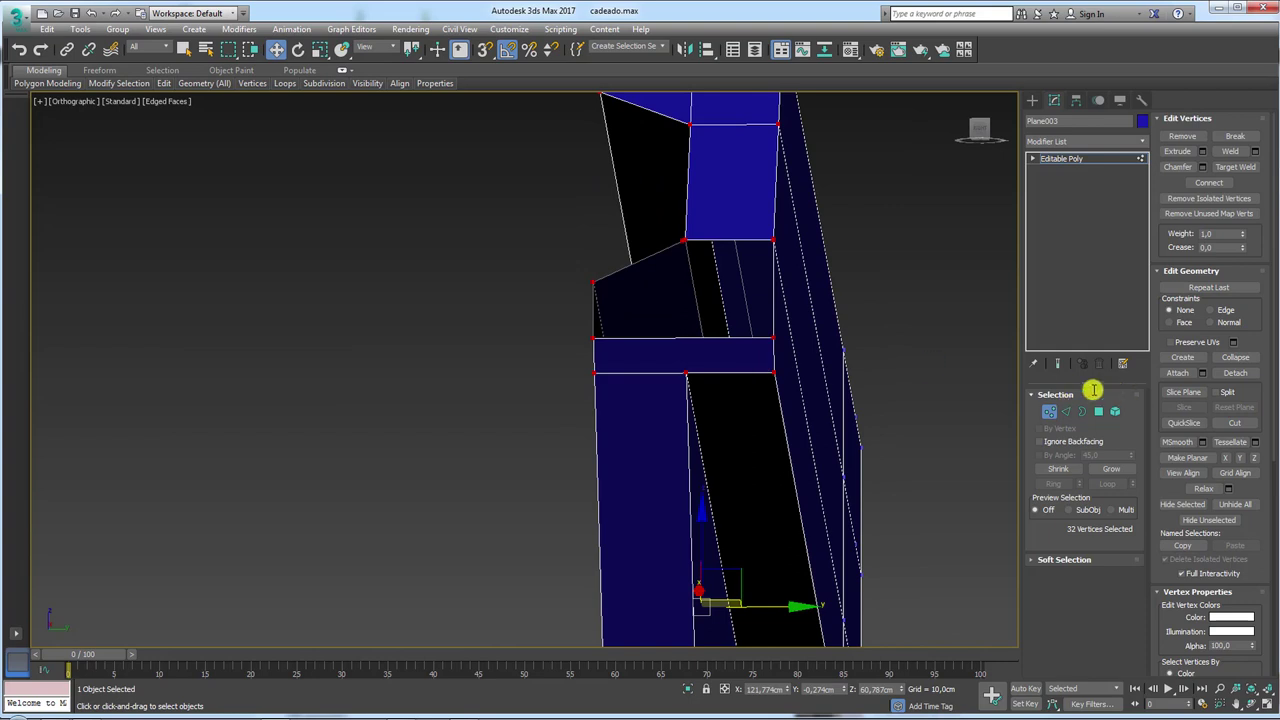
click(1235, 423)
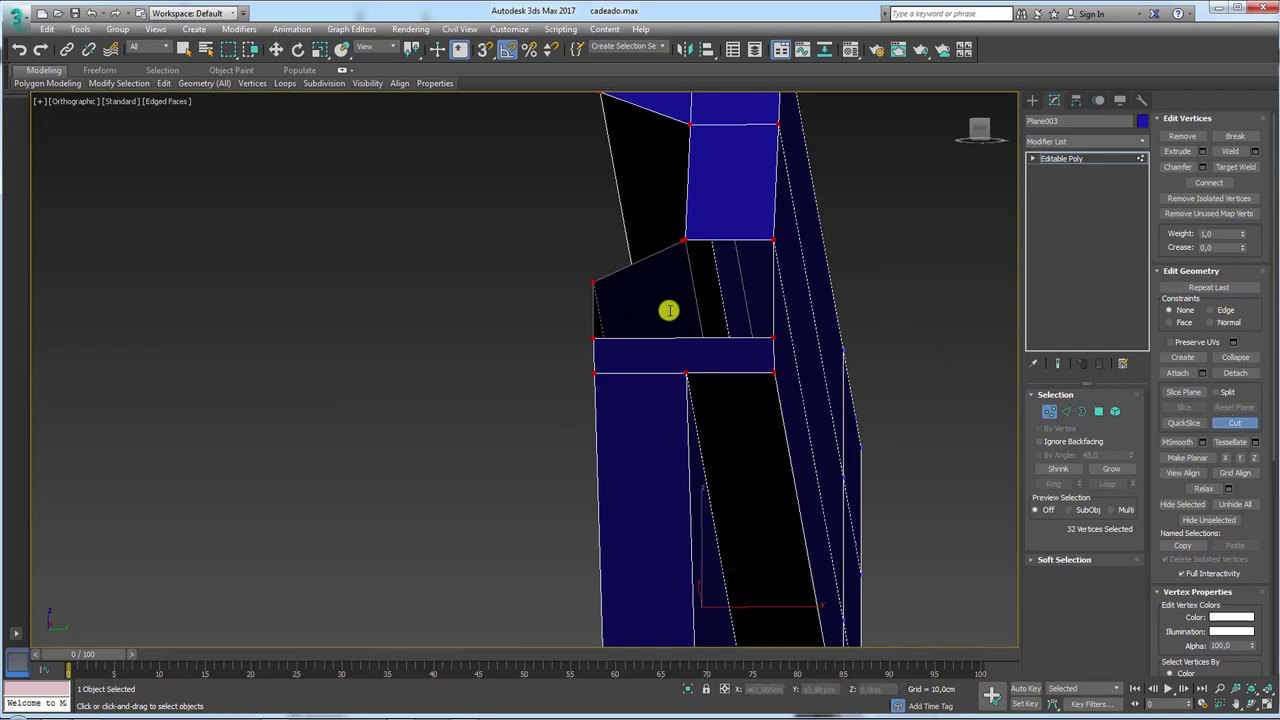
click(686, 340)
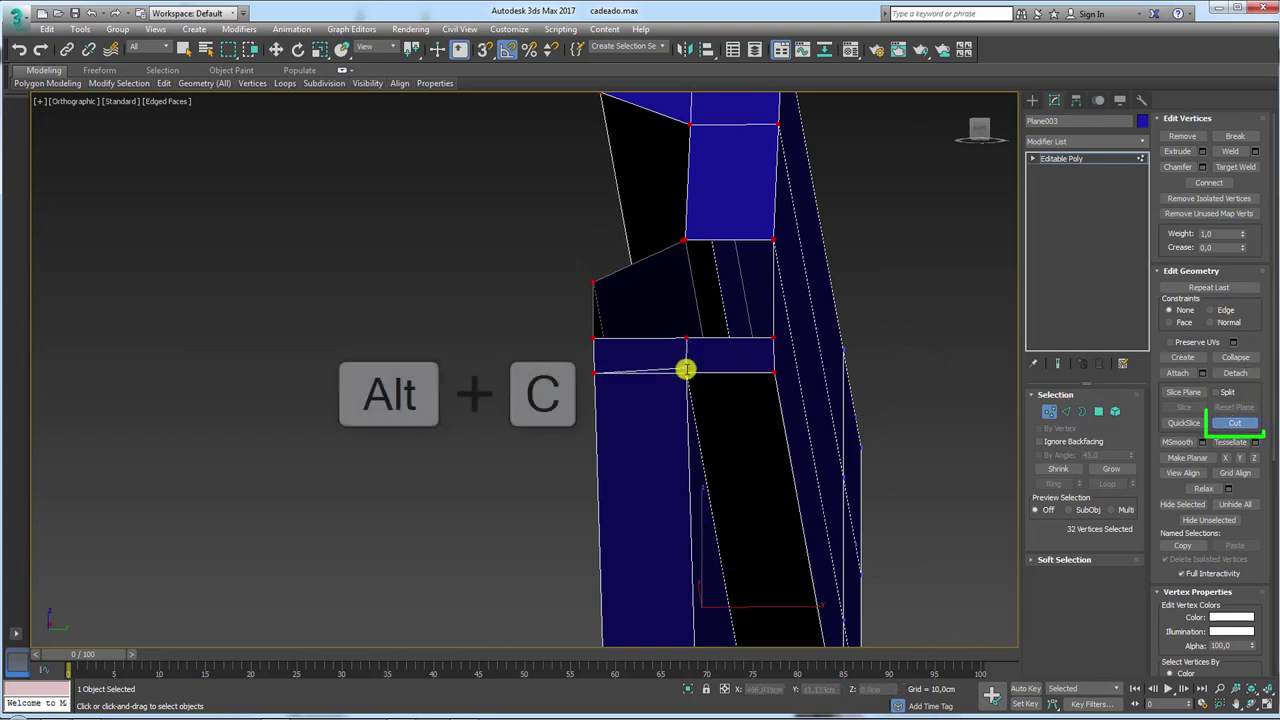
click(688, 372)
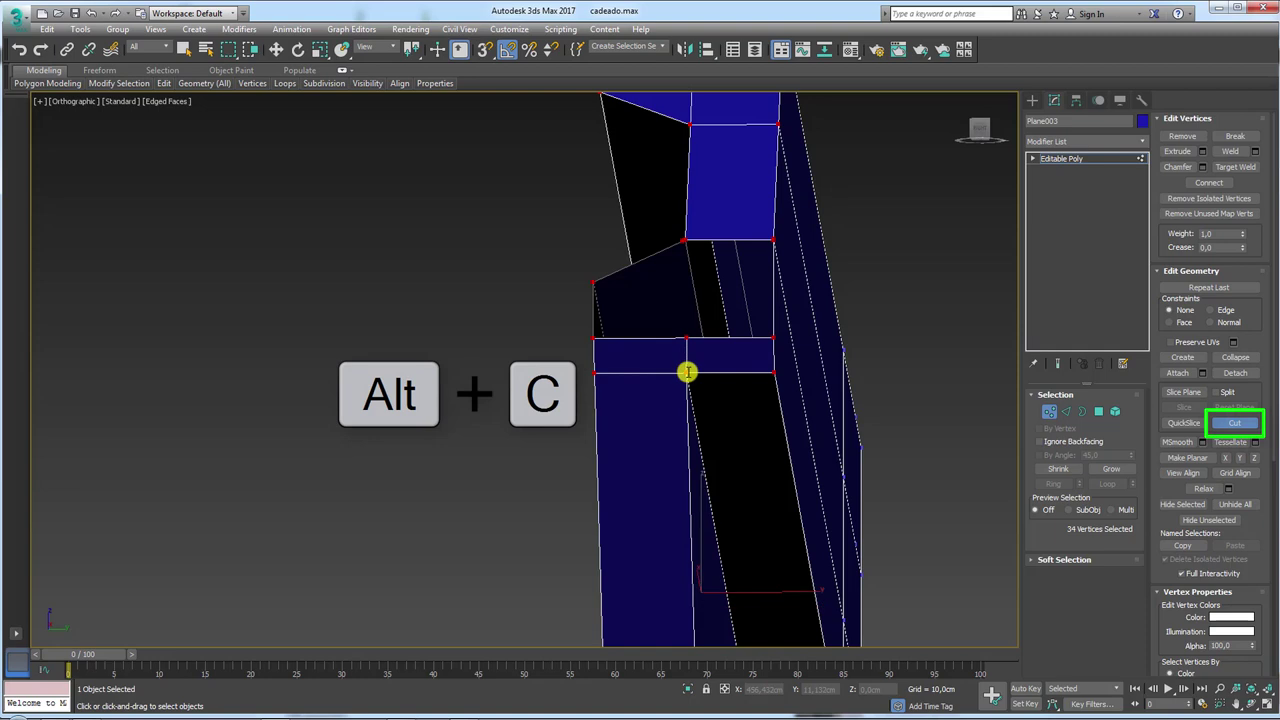
Select the edges around the notch, ending on just the hole's bottom edge.
click(1066, 411)
key(w)
click(728, 338)
ctrl+click(726, 242)
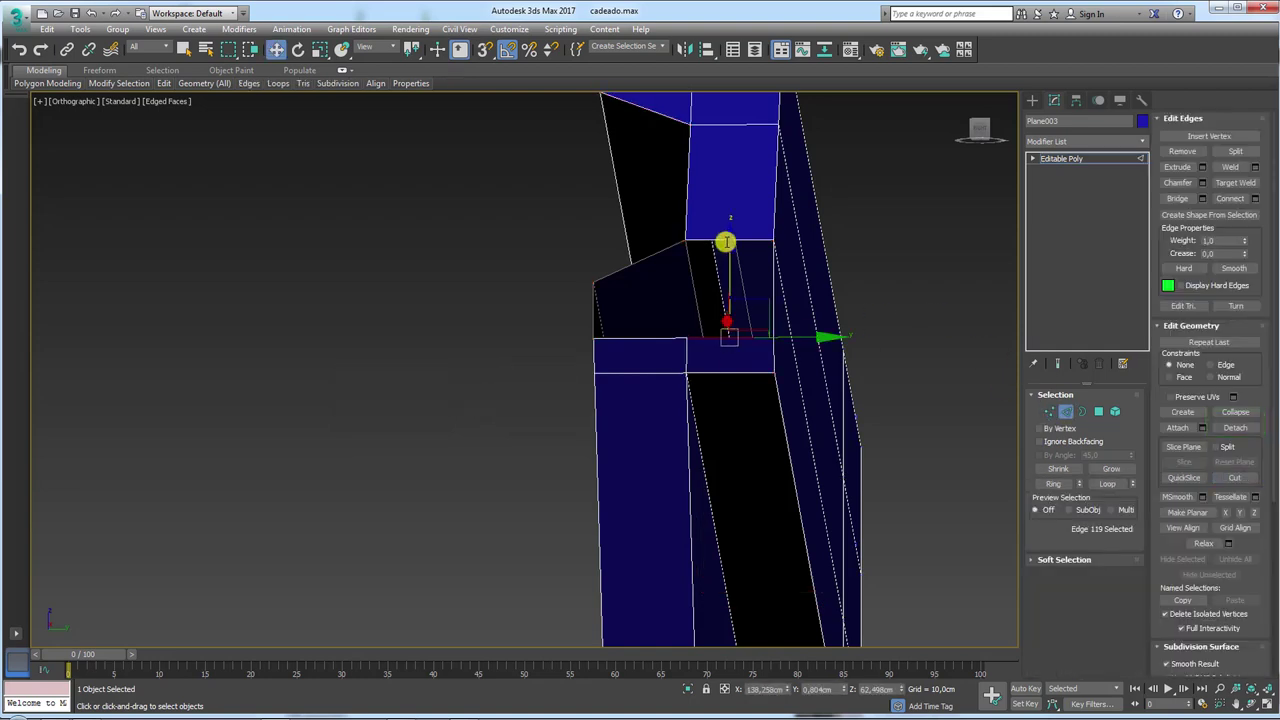
ctrl+click(660, 254)
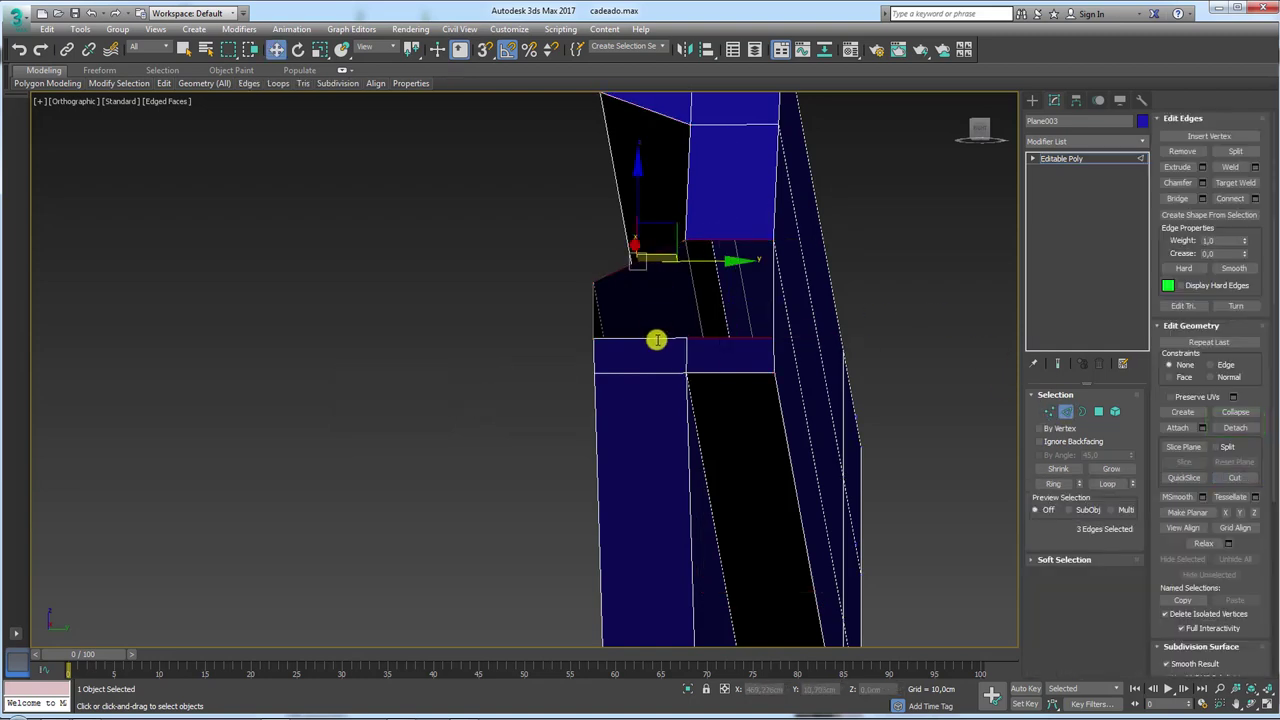
mouse_move(751, 286)
alt+middle_down()
mouse_move(783, 306)
mouse_move(770, 324)
alt+middle_up()
click(758, 332)
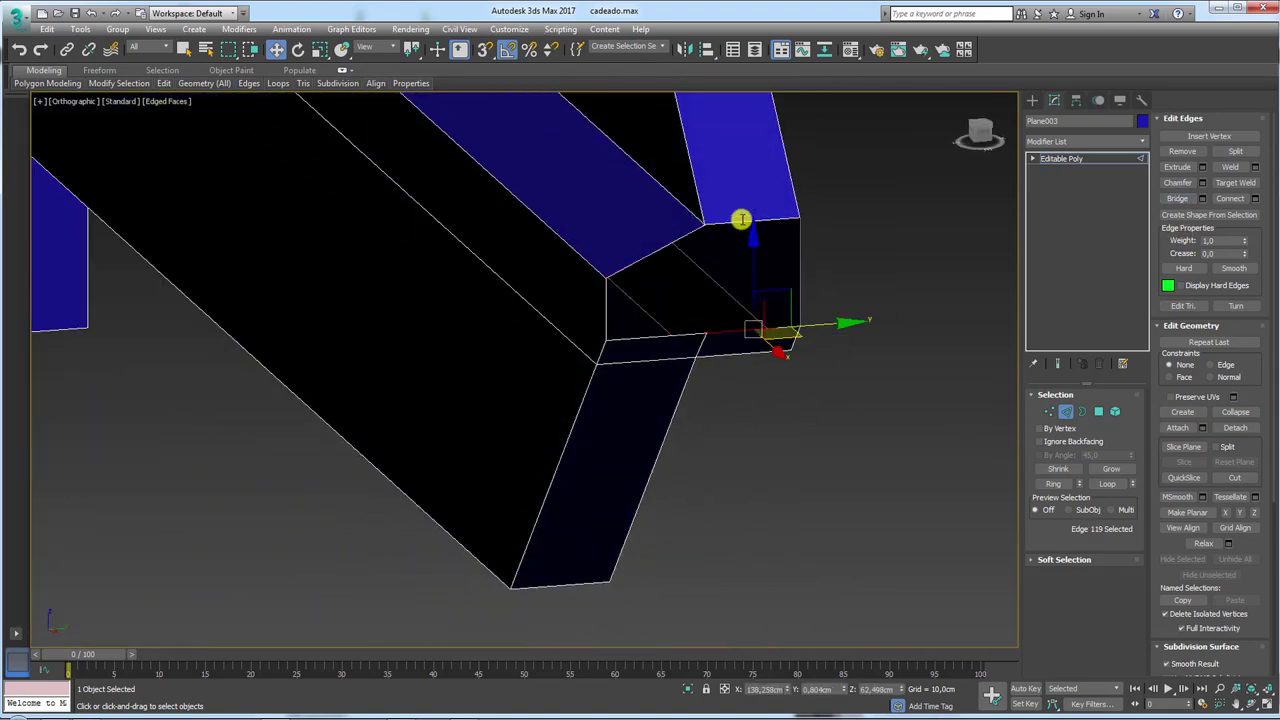
Select the top and vertical edges at the notch hole's corner.
ctrl+click(737, 224)
mouse_move(963, 244)
alt+middle_down()
mouse_move(880, 266)
mouse_move(934, 291)
mouse_move(811, 320)
mouse_move(681, 299)
alt+middle_up()
scroll(697, 334, up, 1)
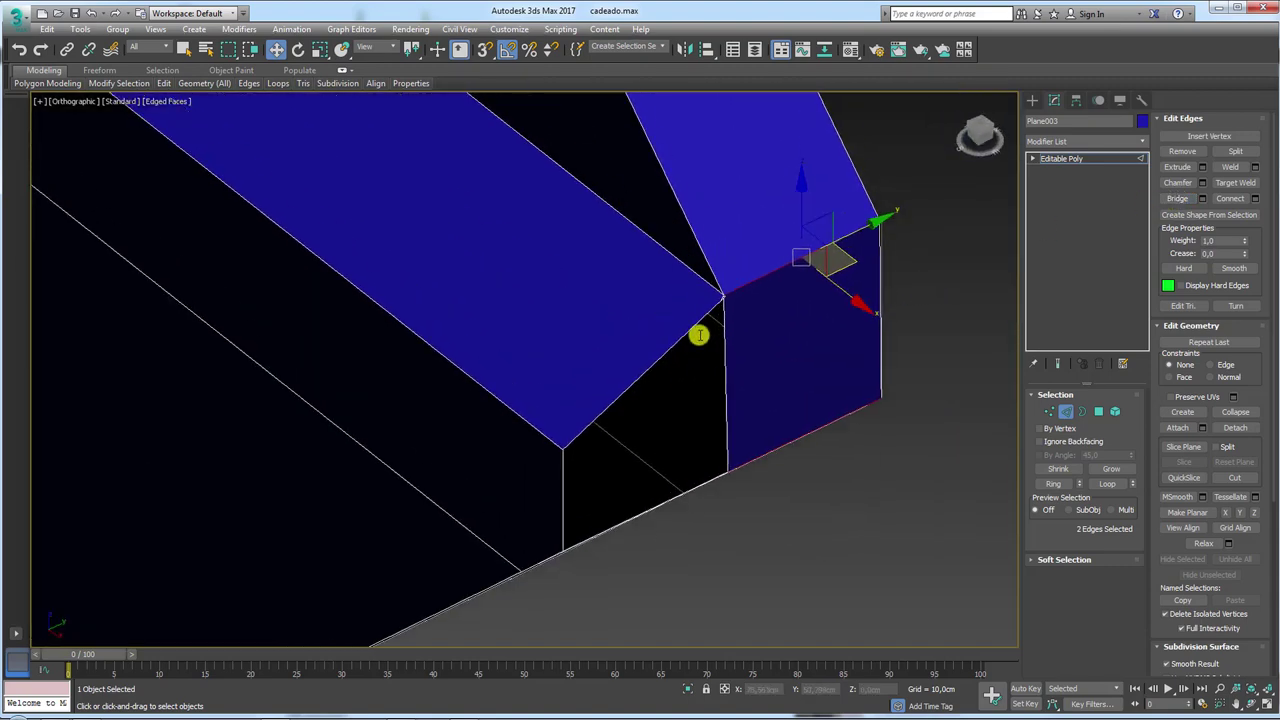
scroll(746, 300, up, 2)
scroll(746, 291, up, 2)
scroll(740, 280, up, 1)
click(740, 281)
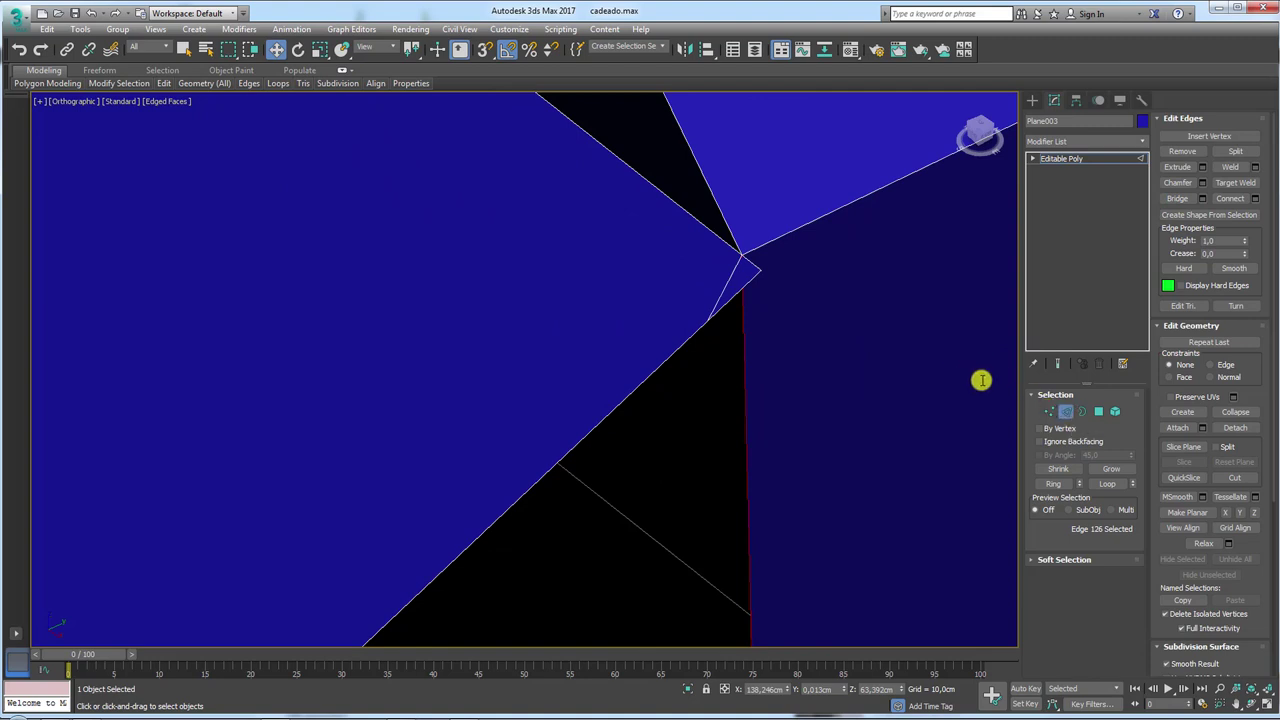
Remove the stray corner vertex in Vertex mode.
click(1049, 411)
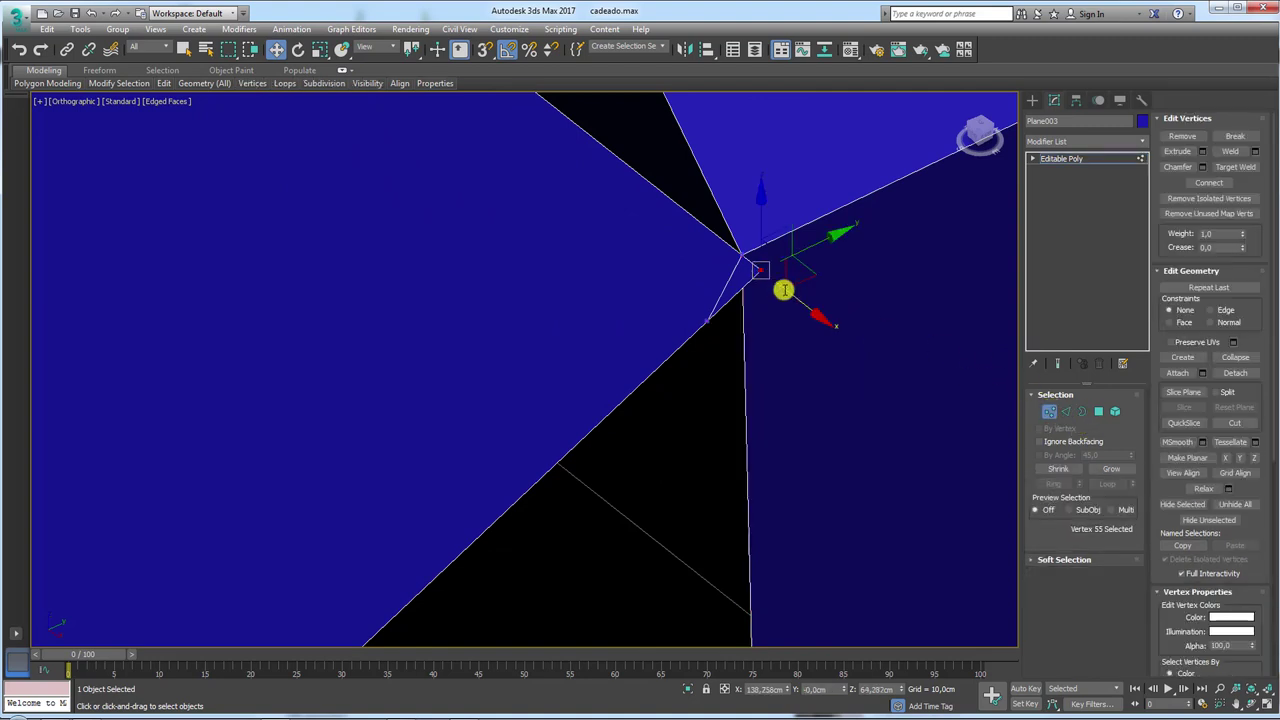
click(740, 297)
click(708, 321)
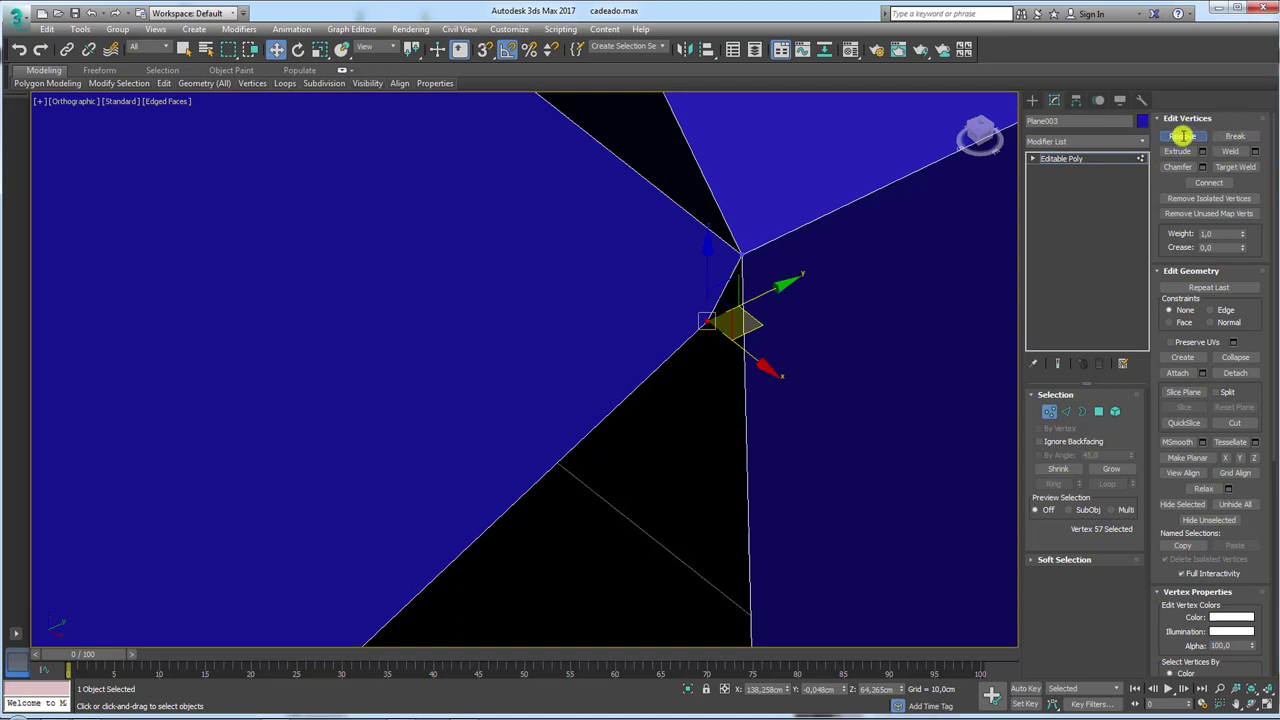
click(1182, 136)
scroll(680, 289, up, 1)
Bridge the two edges beside the hole to fill it with a new face.
click(1062, 412)
click(699, 365)
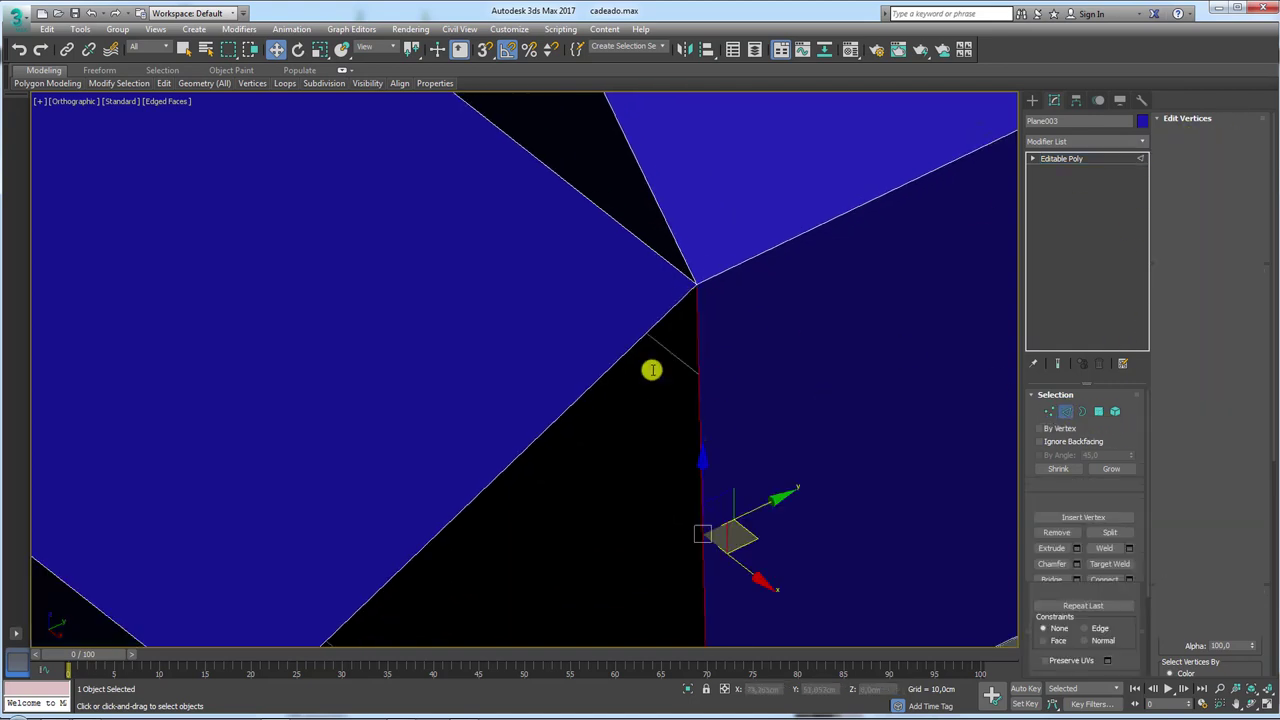
mouse_move(622, 357)
alt+middle_down()
mouse_move(622, 374)
mouse_move(662, 290)
alt+middle_up()
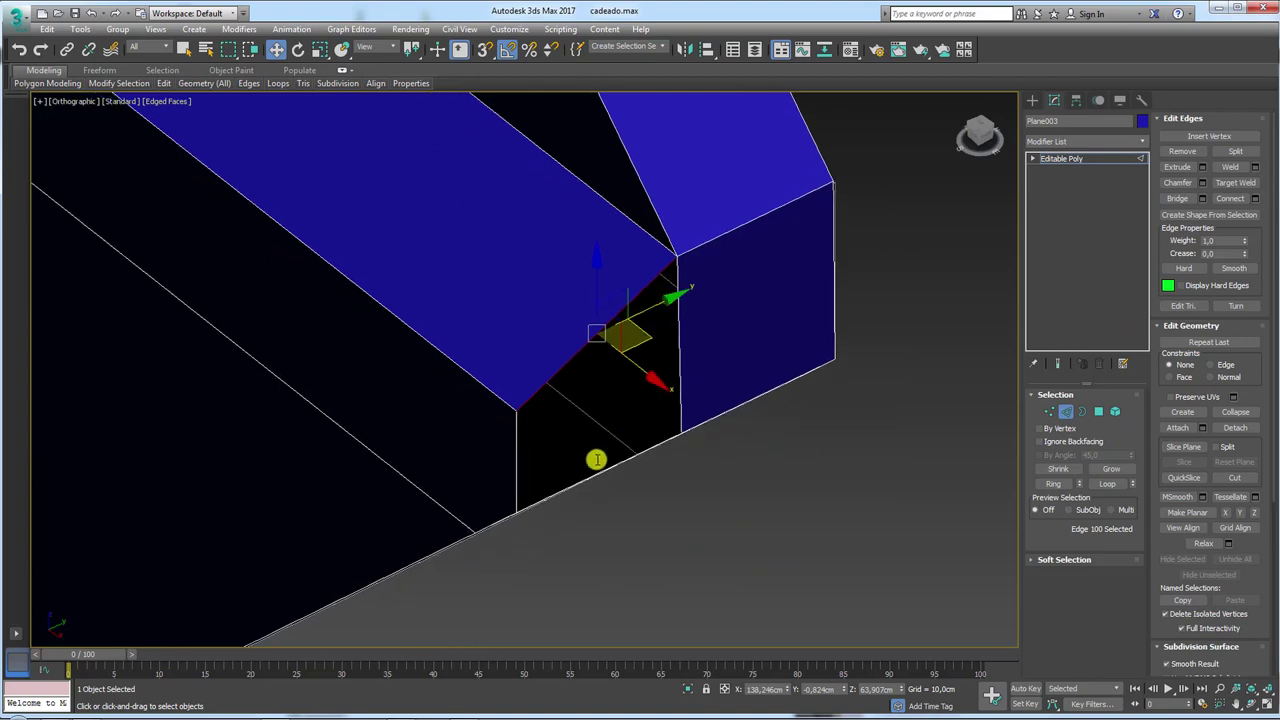
alt+middle_drag(599, 471, 651, 429)
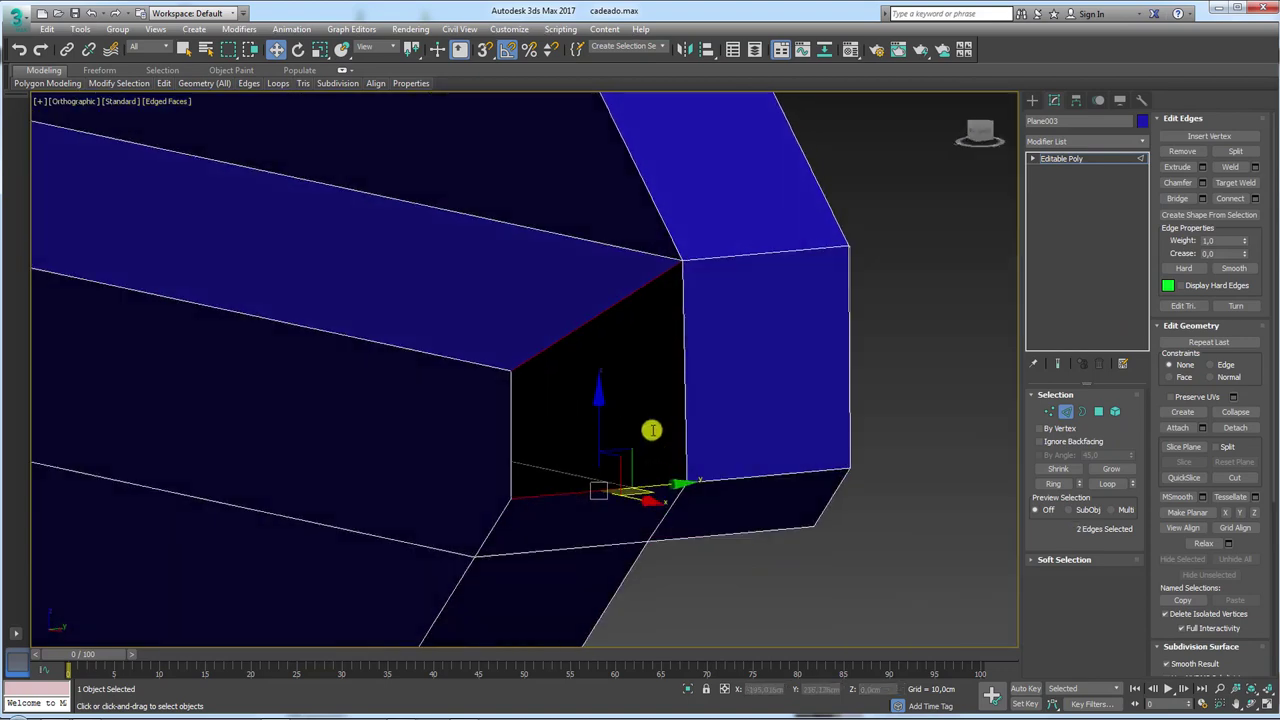
click(1177, 197)
alt+middle_drag(905, 315, 903, 334)
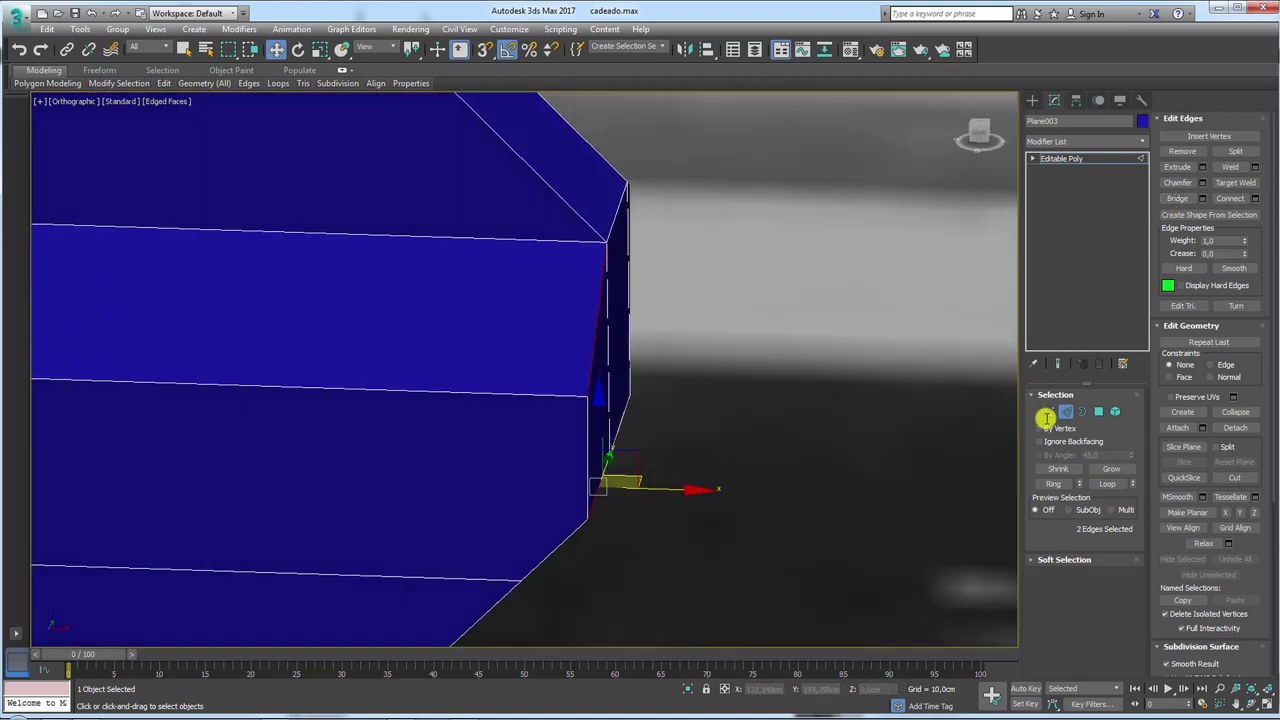
Select the three end faces of the blade and scale them.
click(1103, 414)
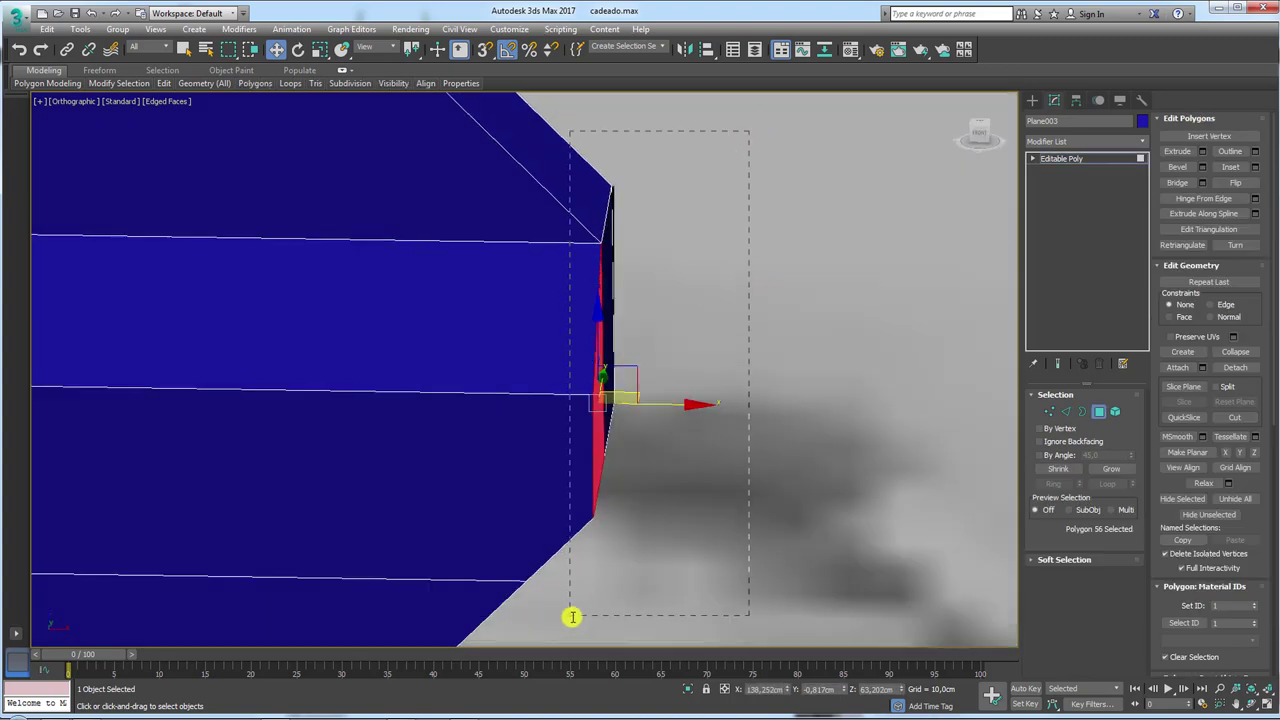
drag(572, 617, 576, 618)
drag(436, 92, 437, 93)
key(r)
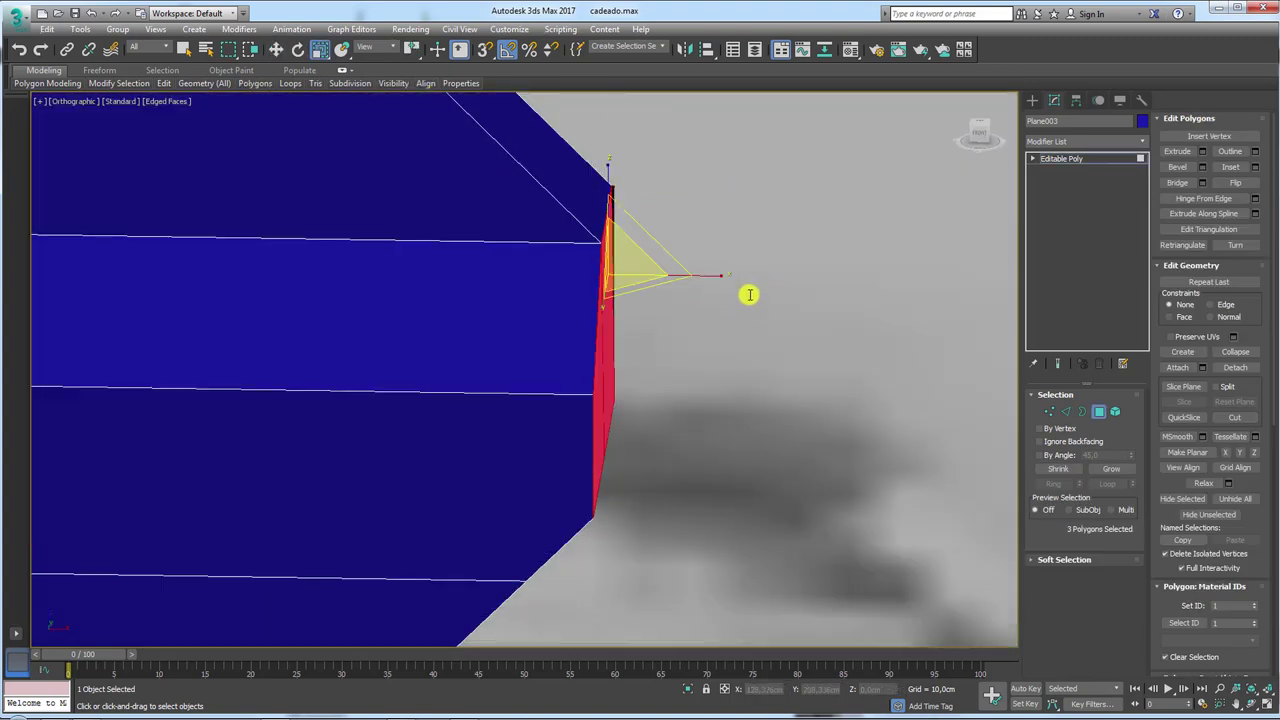
alt+middle_drag(749, 291, 711, 309)
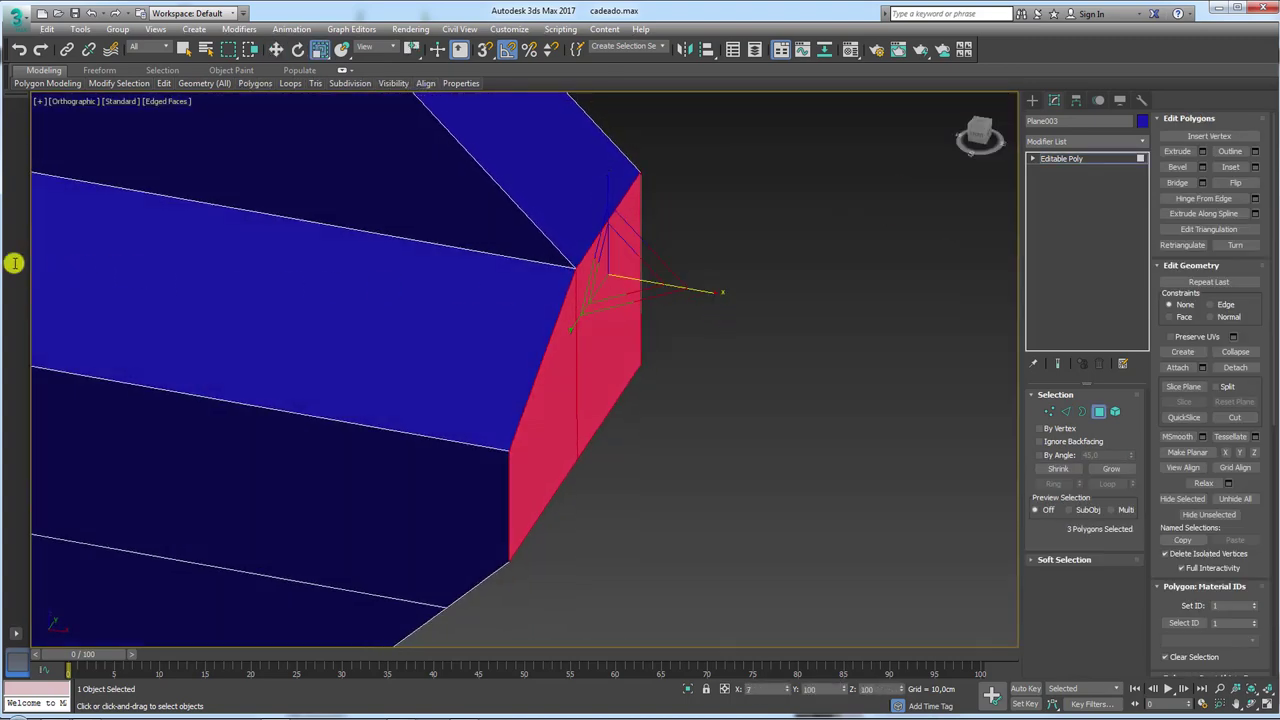
mouse_move(437, 143)
alt+middle_down()
mouse_move(617, 261)
mouse_move(632, 208)
mouse_move(594, 220)
mouse_move(806, 366)
mouse_move(686, 369)
mouse_move(583, 477)
alt+middle_up()
scroll(624, 197, up, 5)
scroll(583, 477, up, 4)
scroll(531, 366, up, 3)
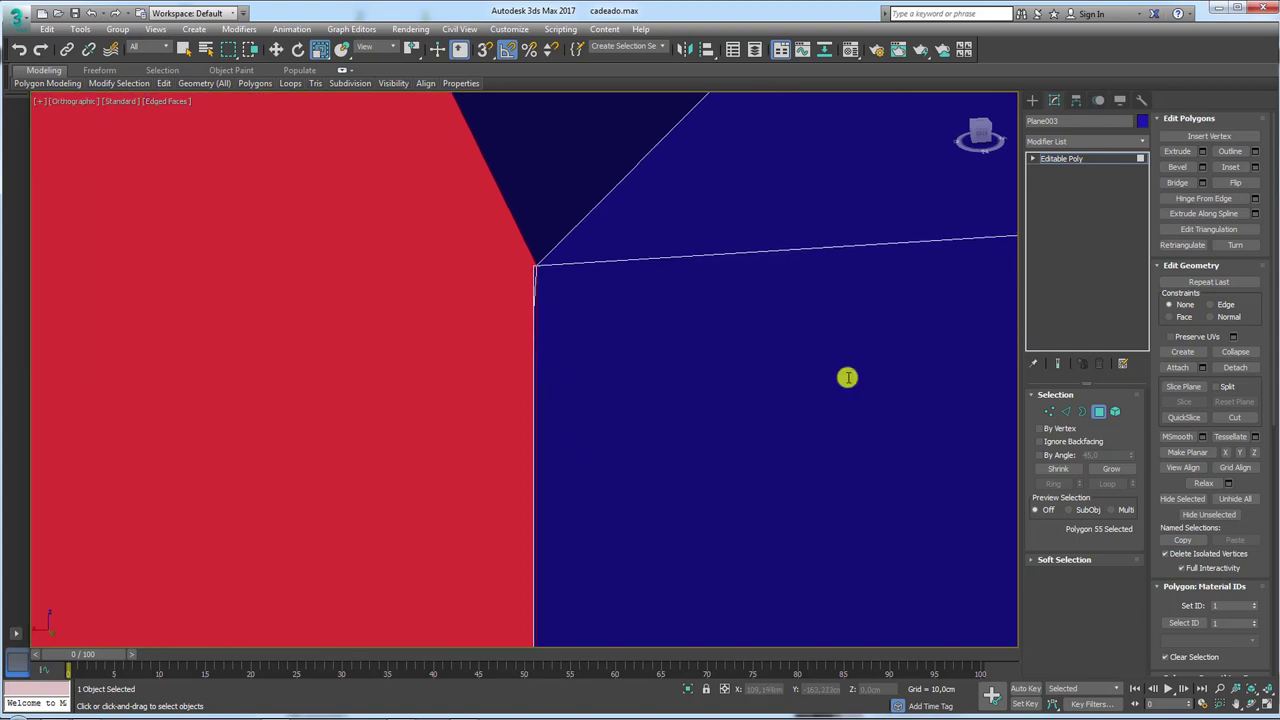
Pull the extra end-corner vertex aside and delete it.
click(1049, 412)
click(533, 268)
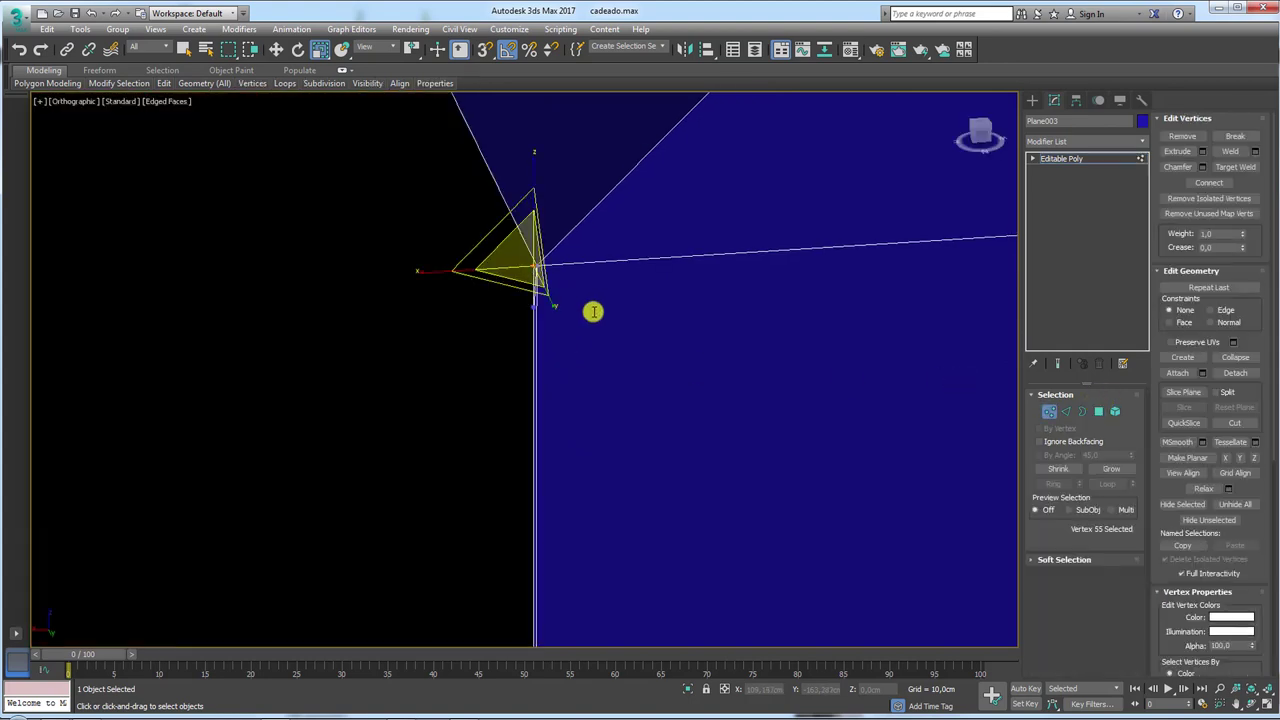
key(w)
drag(463, 264, 272, 260)
alt+middle_drag(454, 289, 554, 311)
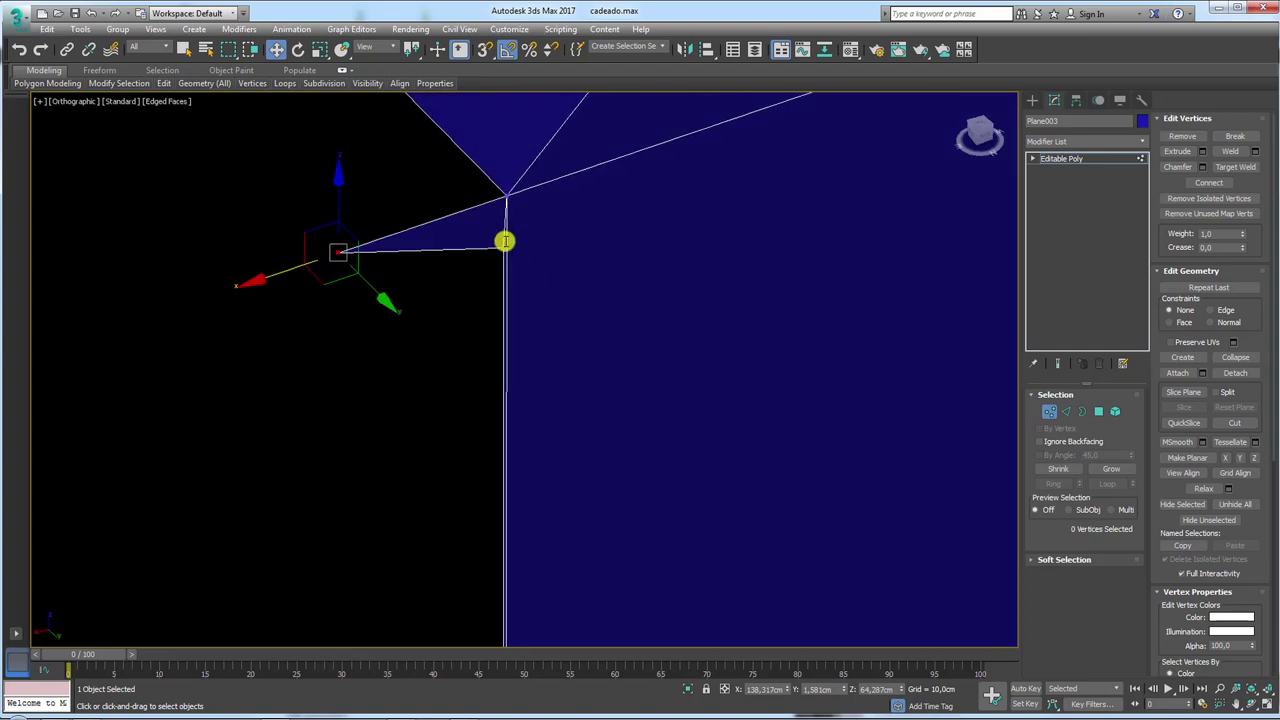
key(BackSpace)
Orbit around the end cap and along the bar to check the closed blade.
scroll(520, 276, down, 4)
scroll(520, 276, down, 5)
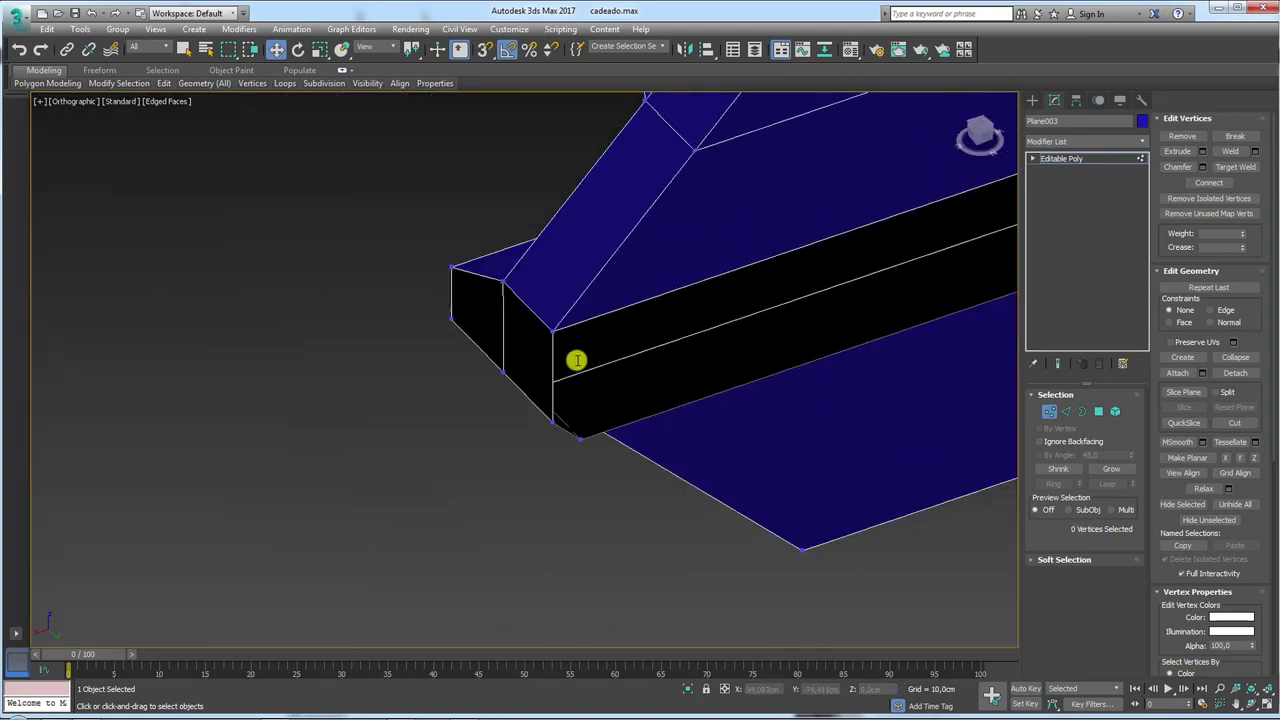
mouse_move(574, 360)
alt+middle_down()
mouse_move(831, 406)
mouse_move(640, 378)
alt+middle_up()
scroll(600, 388, up, 4)
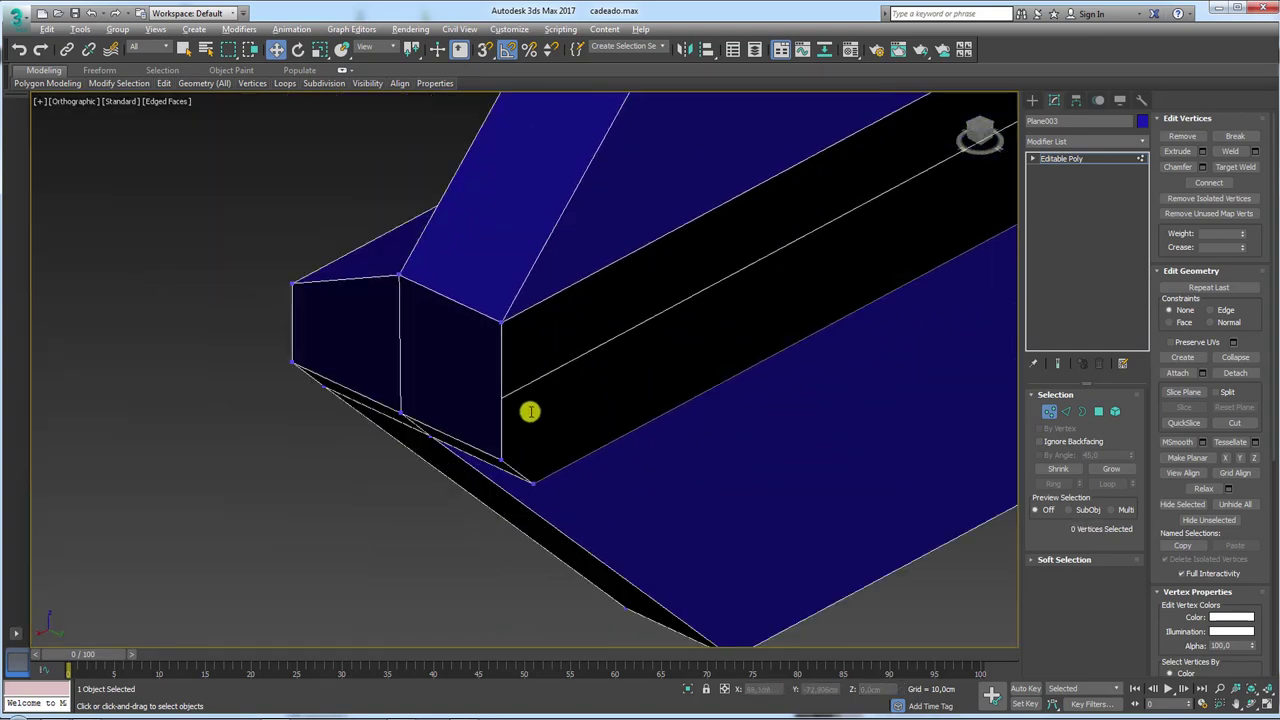
alt+middle_drag(529, 409, 564, 404)
mouse_move(707, 434)
alt+middle_down()
mouse_move(717, 426)
mouse_move(680, 457)
mouse_move(666, 434)
mouse_move(652, 519)
alt+middle_up()
mouse_move(570, 365)
alt+middle_down()
mouse_move(526, 371)
mouse_move(382, 306)
alt+middle_up()
drag(337, 282, 909, 298)
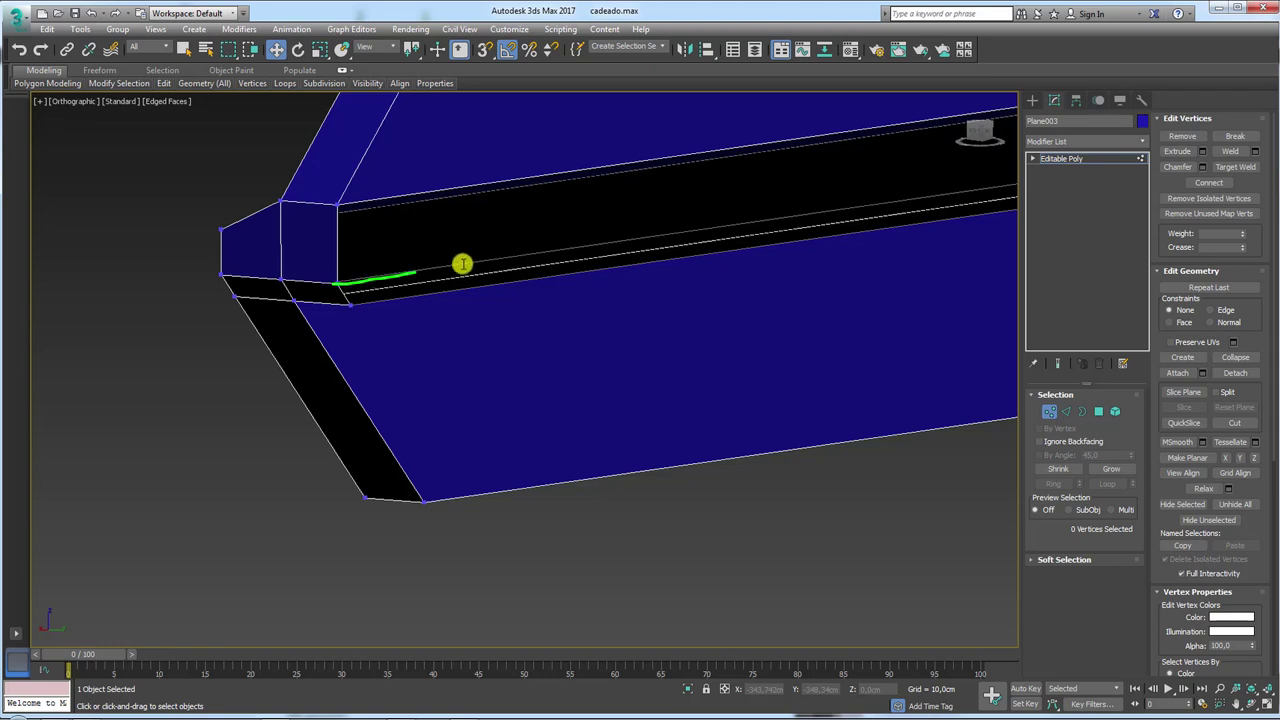
alt+middle_drag(506, 278, 123, 360)
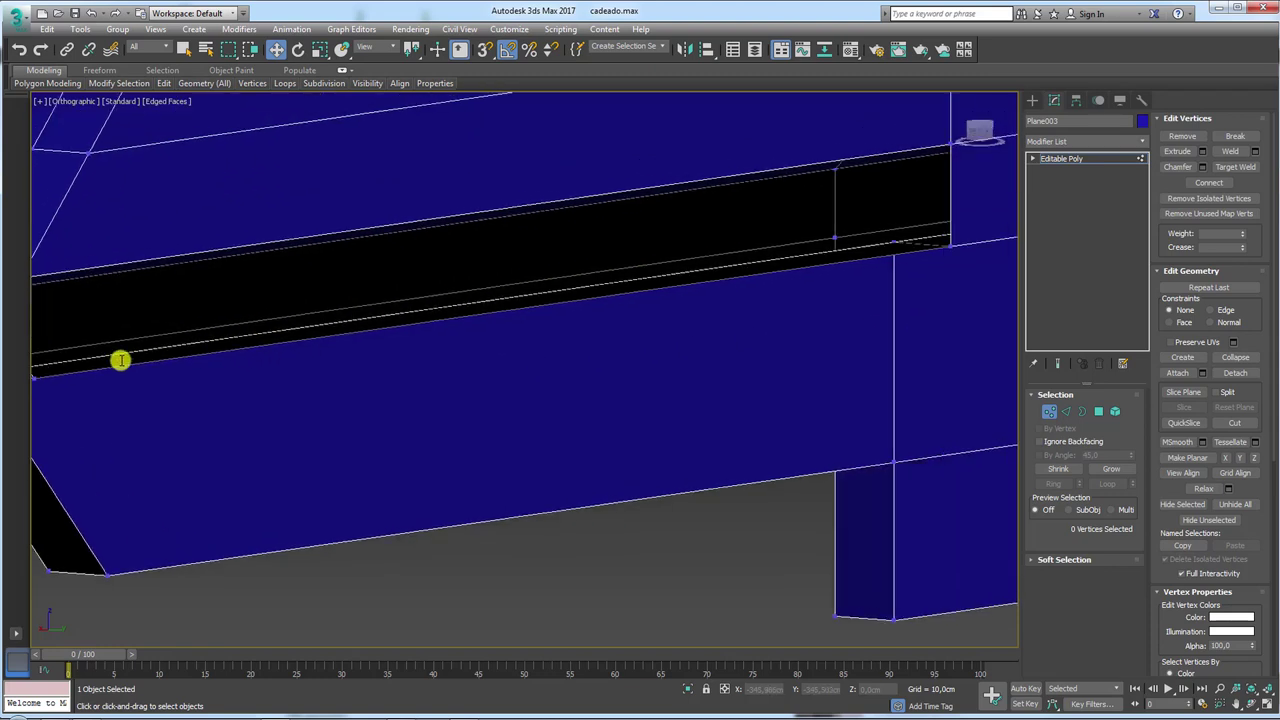
scroll(671, 309, down, 5)
mouse_move(671, 309)
alt+middle_down()
mouse_move(637, 309)
mouse_move(717, 324)
alt+middle_up()
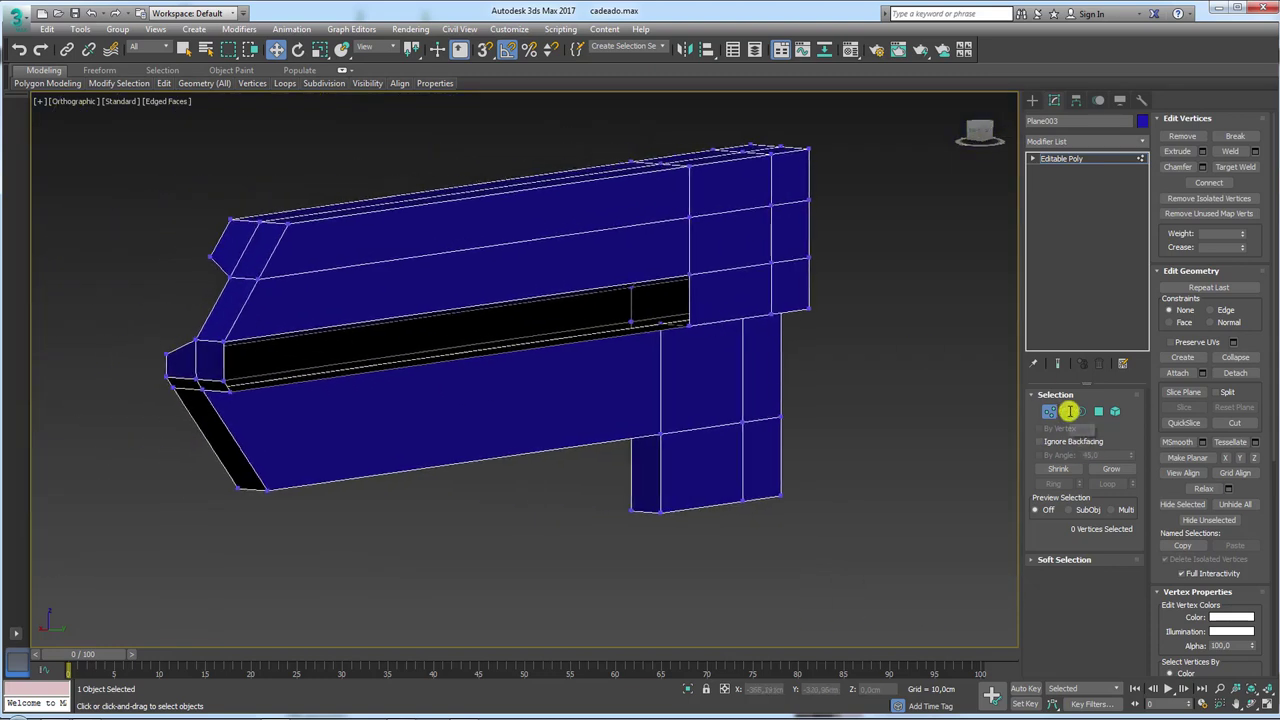
Select two vertical edges by the slot and lower them slightly.
click(1066, 411)
click(808, 291)
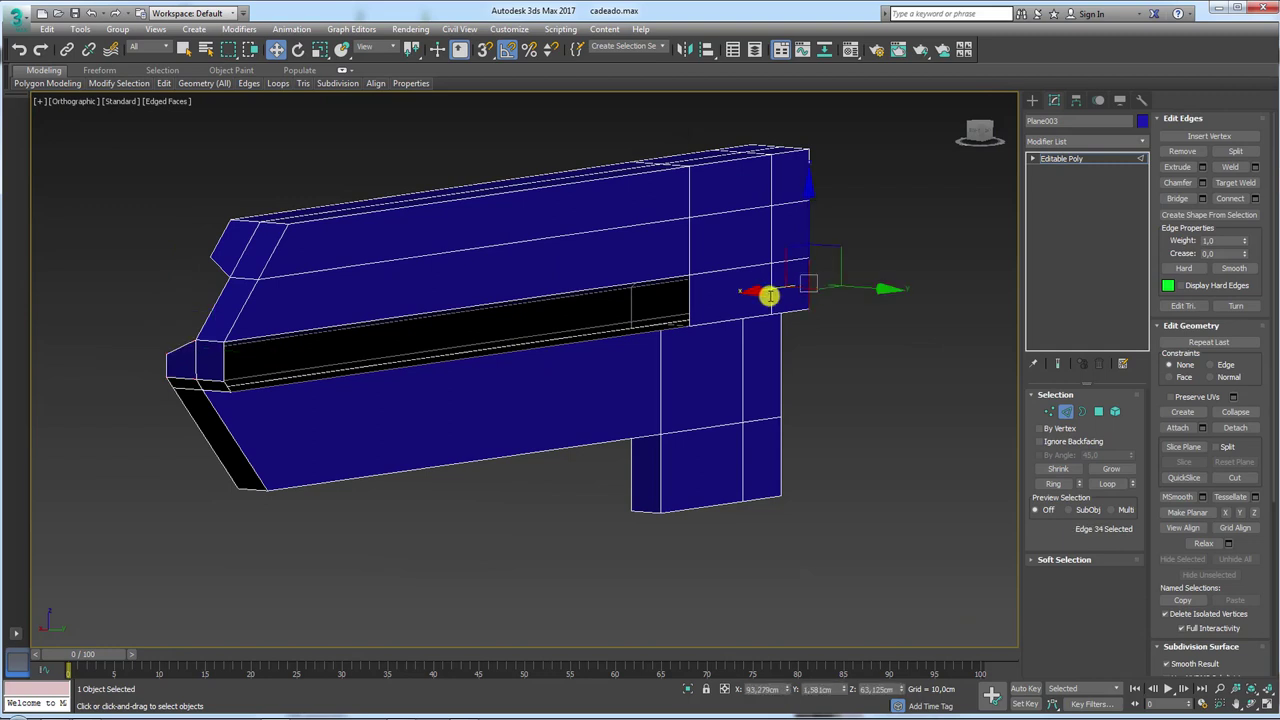
ctrl+click(768, 296)
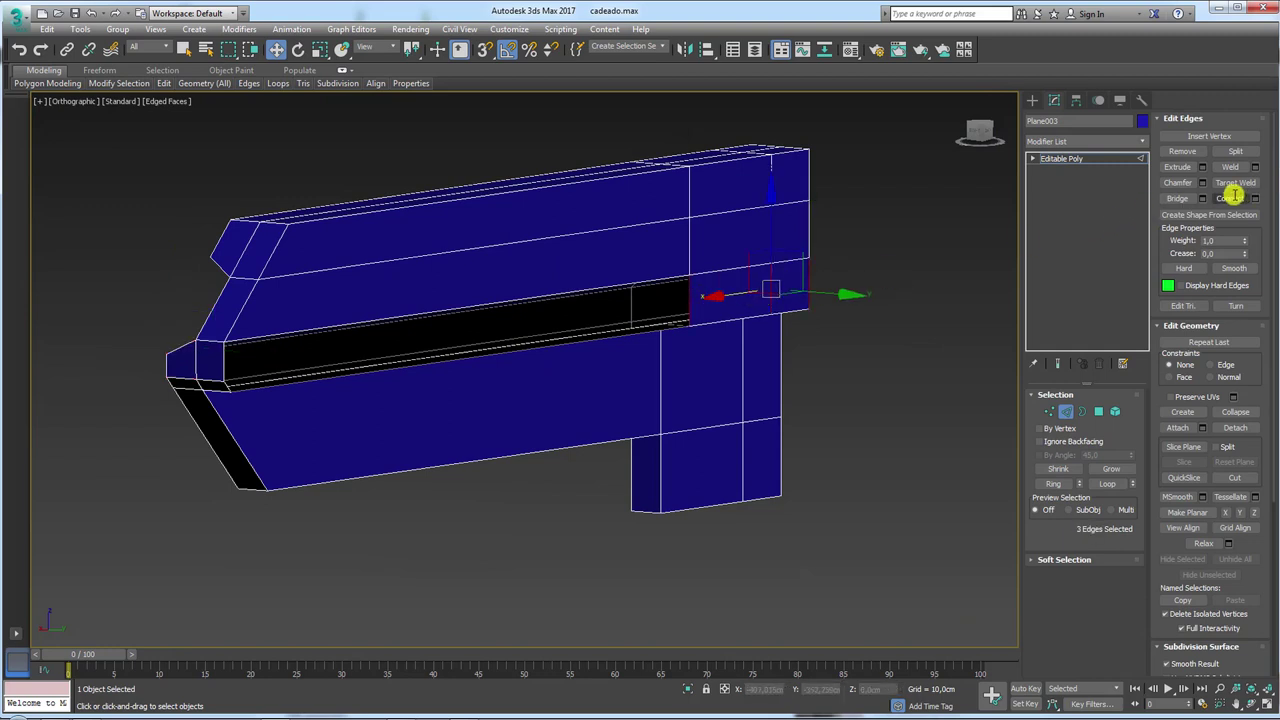
ctrl+click(775, 265)
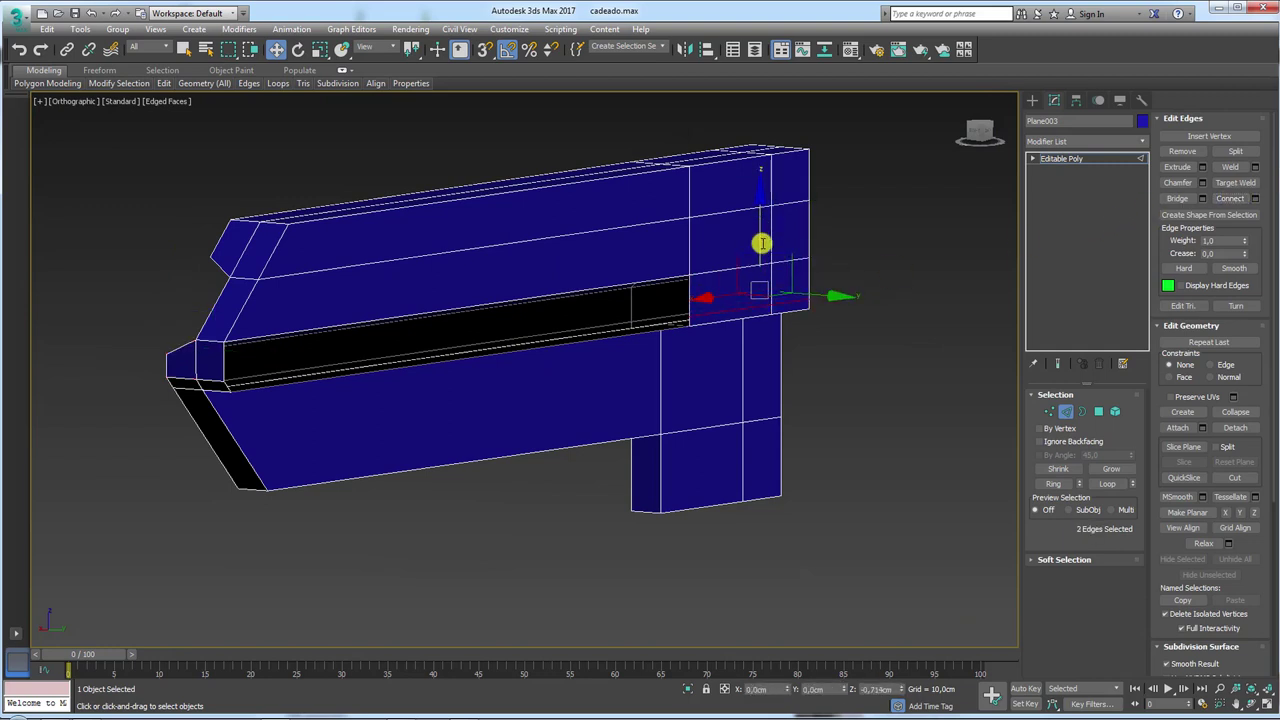
drag(762, 243, 1025, 389)
Select the slot's open border loop and Bridge it to fill the groove.
click(1082, 411)
click(660, 328)
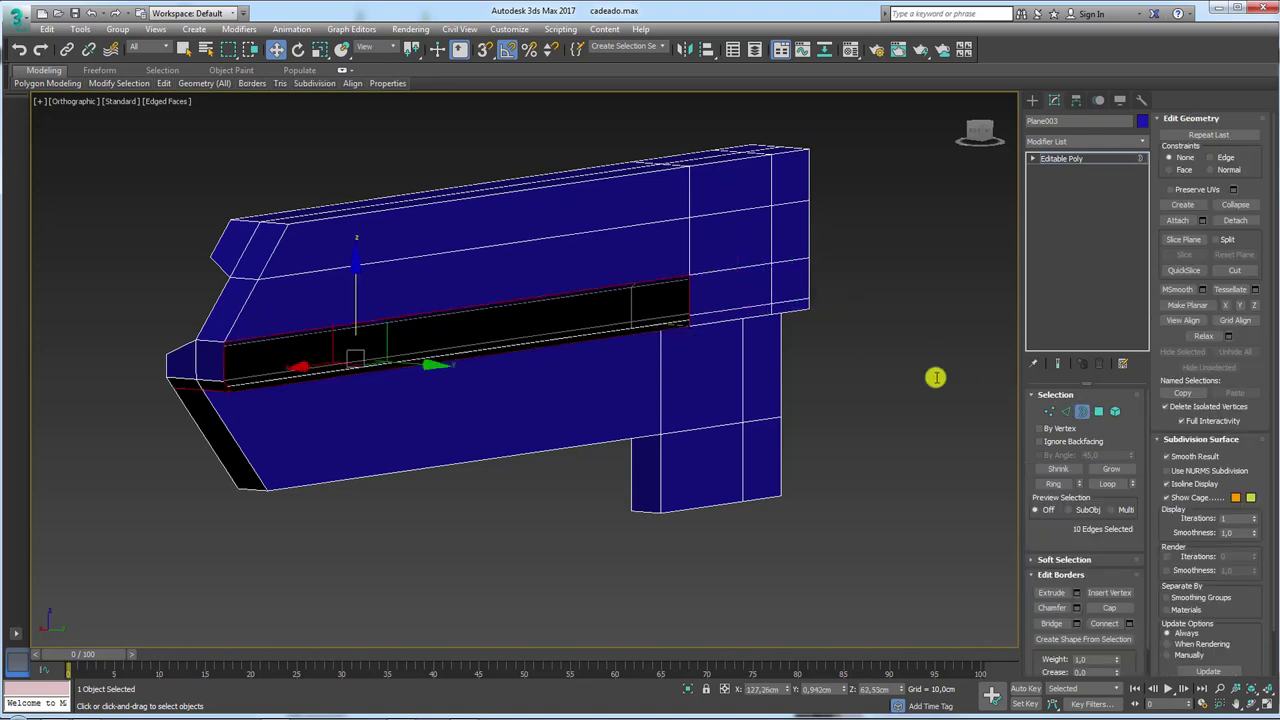
click(1068, 413)
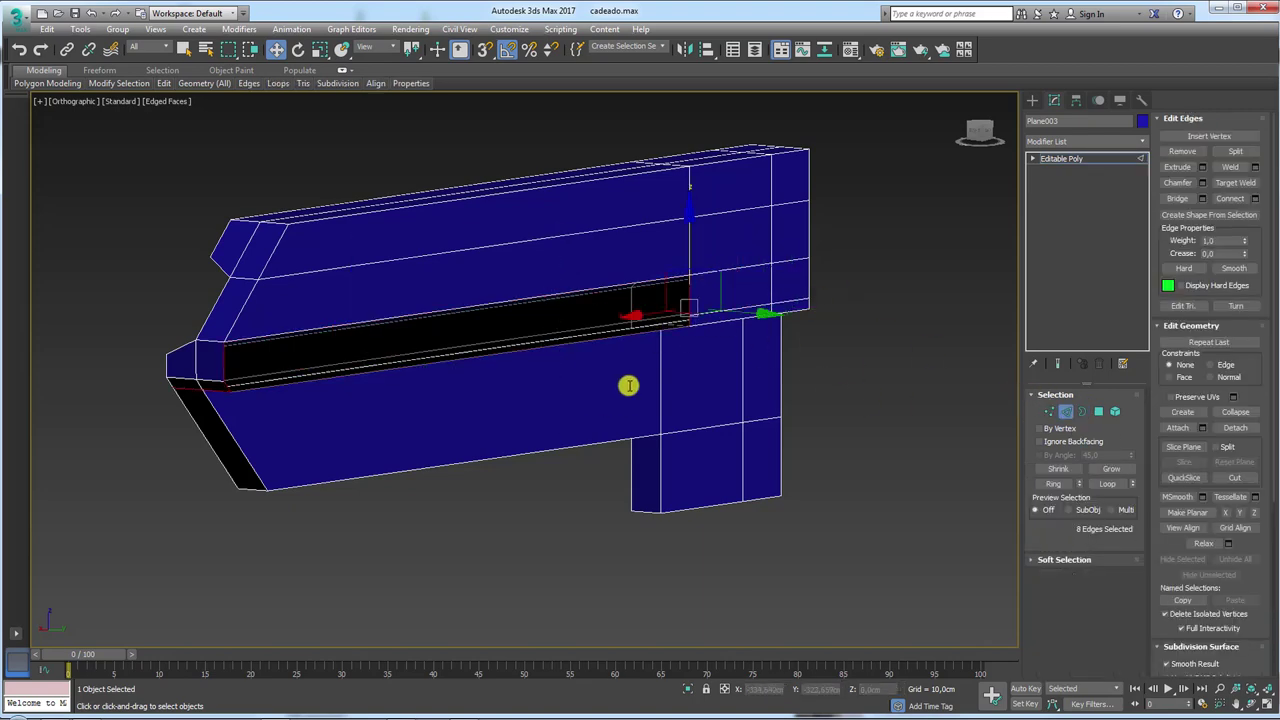
click(1176, 199)
mouse_move(486, 355)
alt+middle_down()
mouse_move(560, 354)
mouse_move(480, 334)
alt+middle_up()
scroll(494, 357, up, 2)
scroll(476, 372, up, 3)
scroll(476, 372, up, 2)
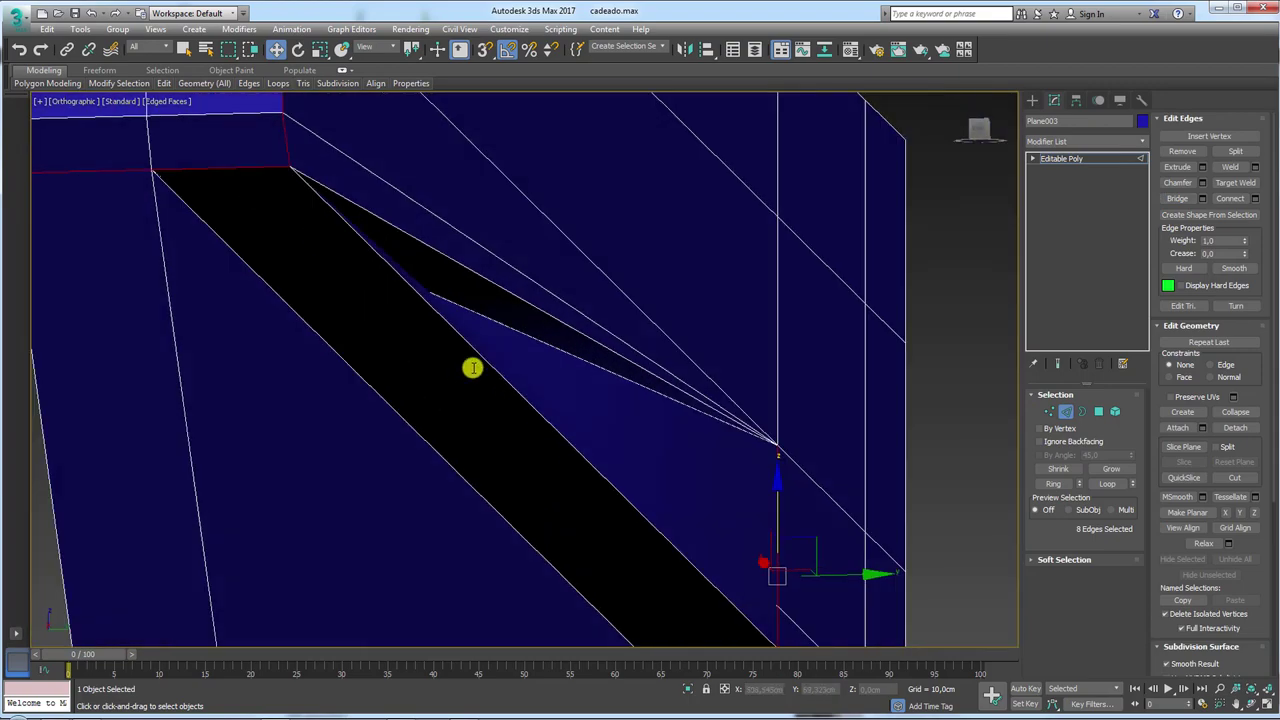
scroll(471, 366, down, 3)
Bridge the remaining open gap in the slot and check it from several angles.
alt+middle_drag(480, 417, 437, 443)
scroll(437, 443, down, 2)
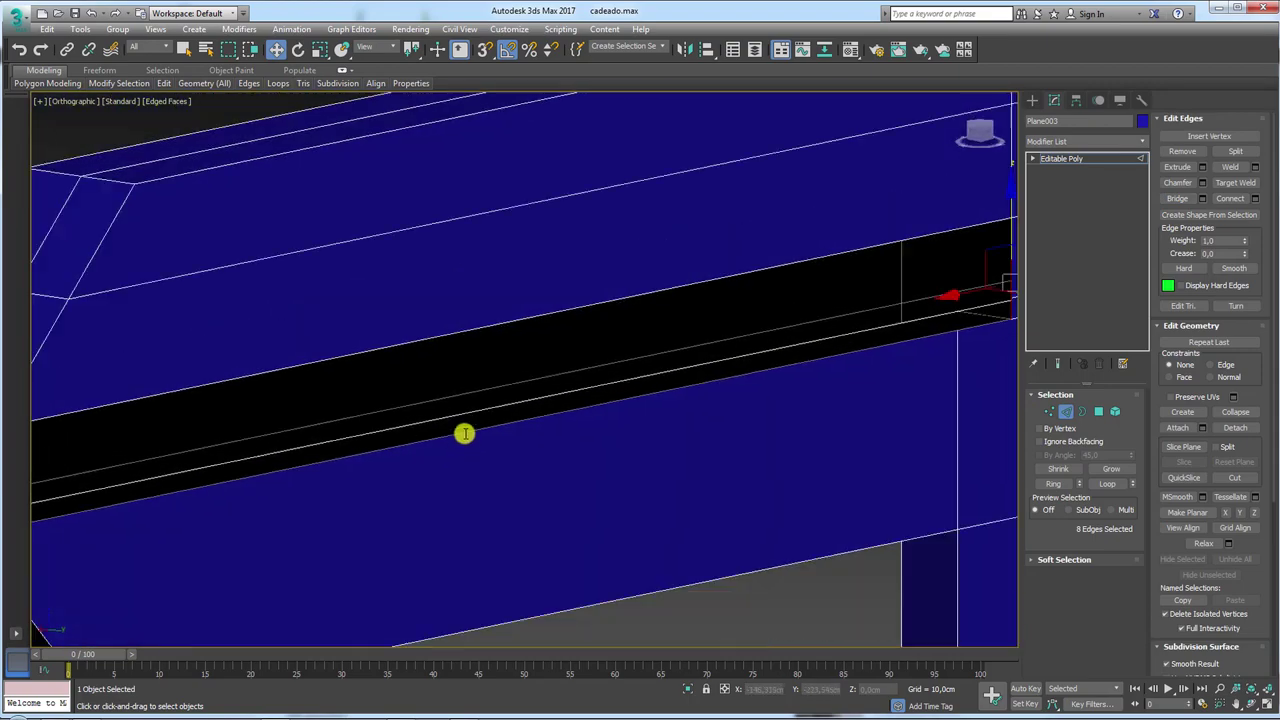
scroll(466, 431, down, 3)
alt+middle_drag(540, 440, 525, 435)
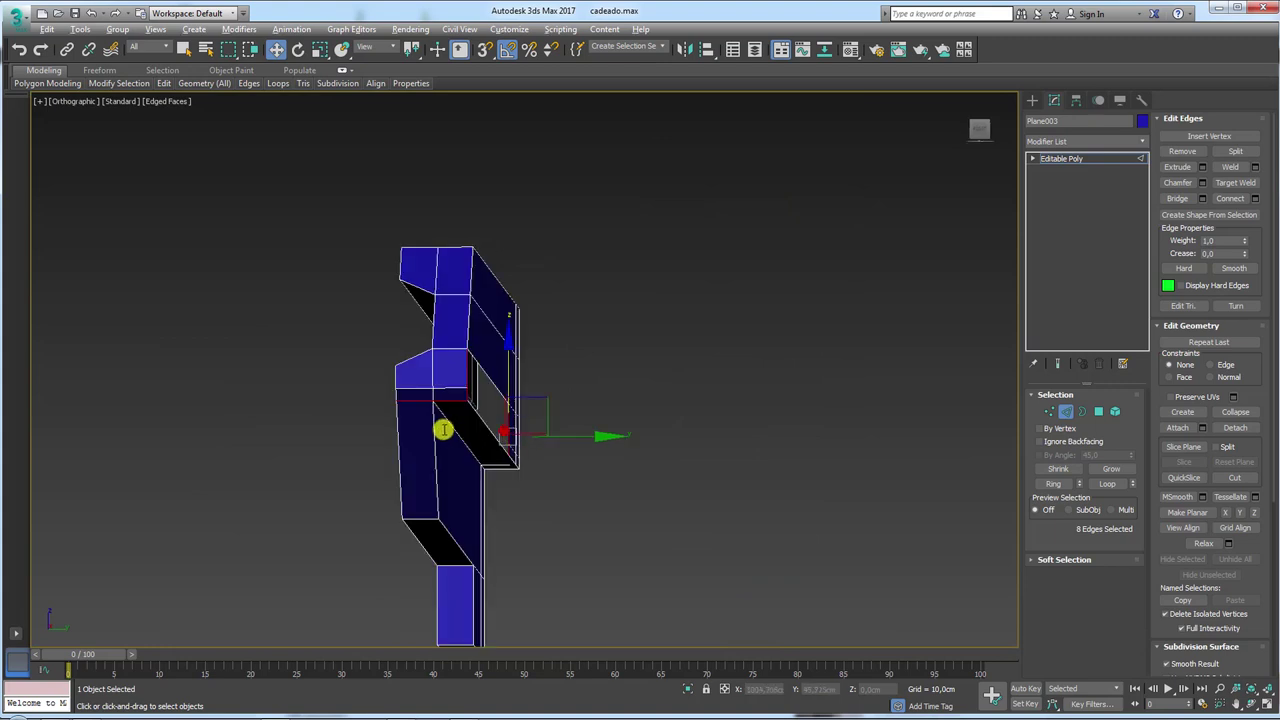
scroll(506, 443, up, 3)
scroll(508, 437, up, 3)
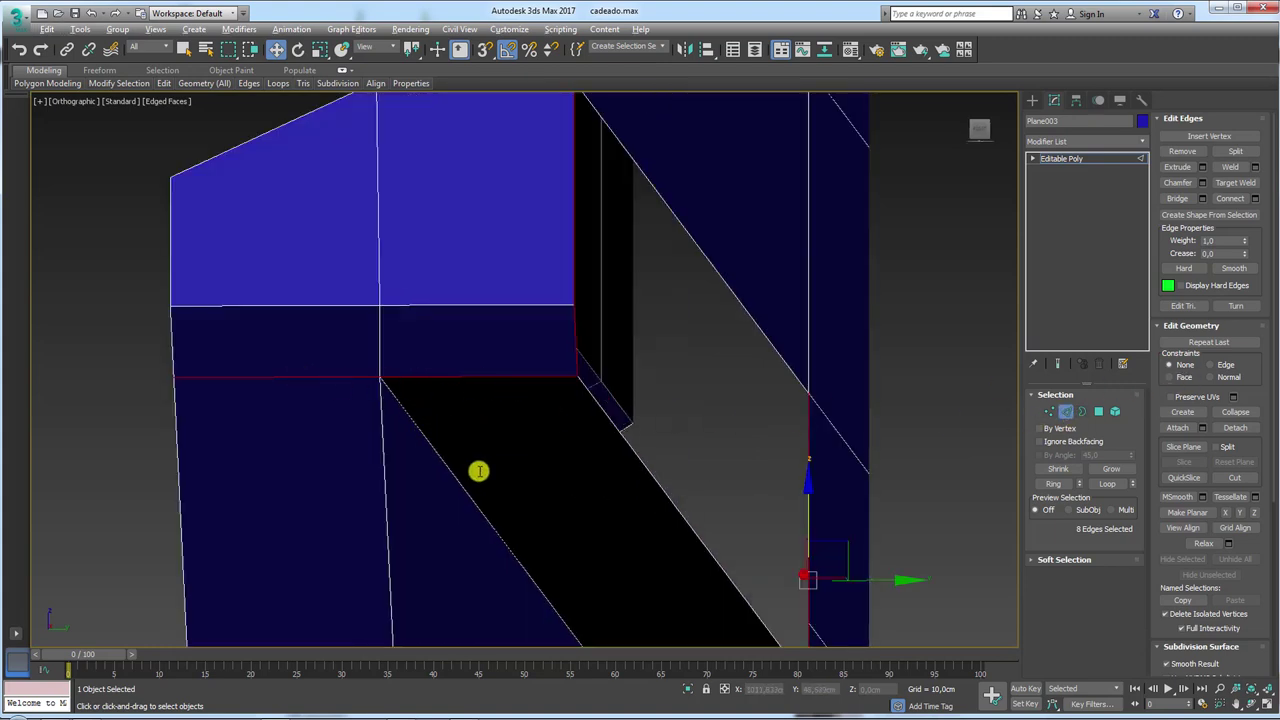
scroll(700, 410, down, 2)
scroll(716, 419, down, 2)
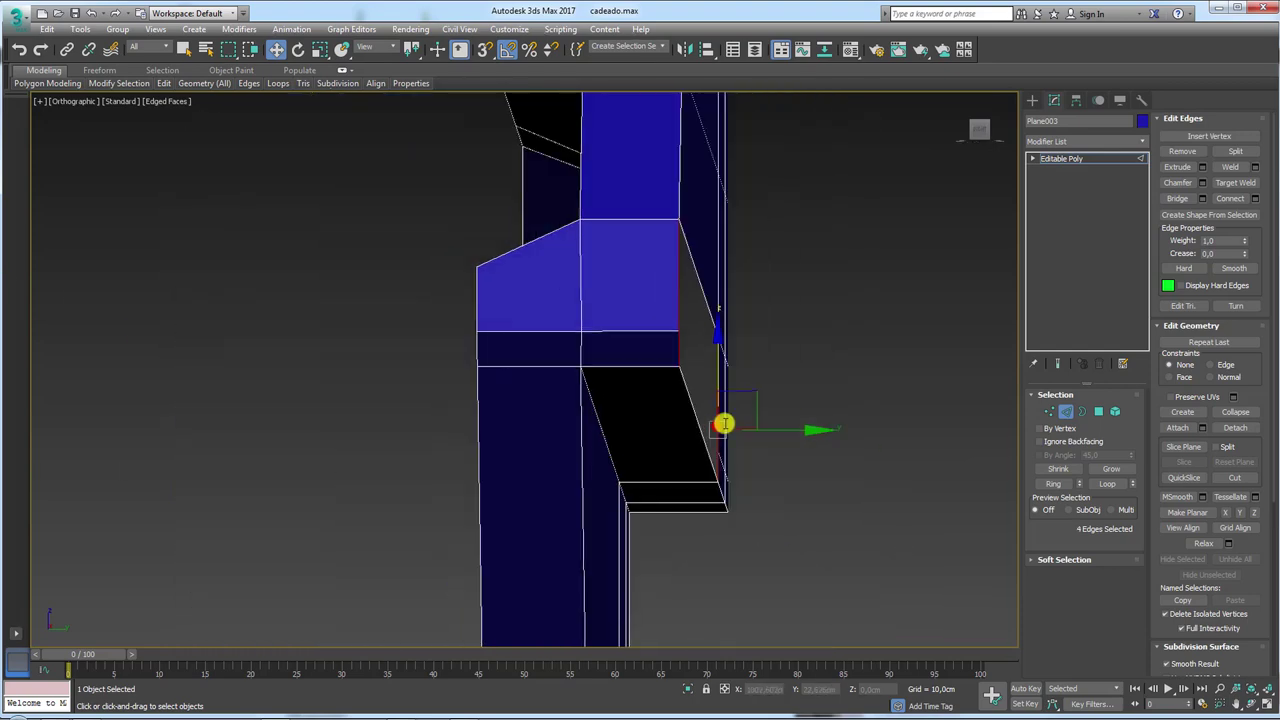
scroll(723, 424, up, 1)
click(1178, 198)
mouse_move(1003, 352)
alt+middle_down()
mouse_move(889, 346)
mouse_move(938, 360)
alt+middle_up()
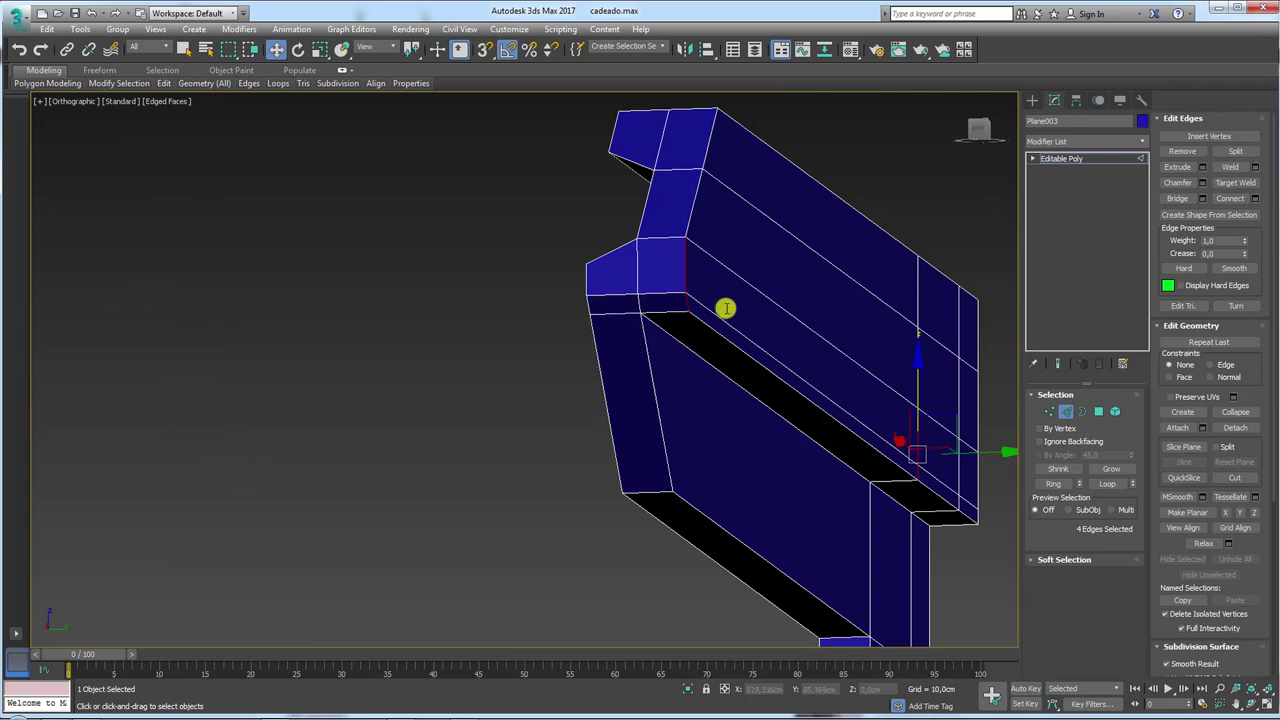
alt+middle_drag(726, 309, 465, 282)
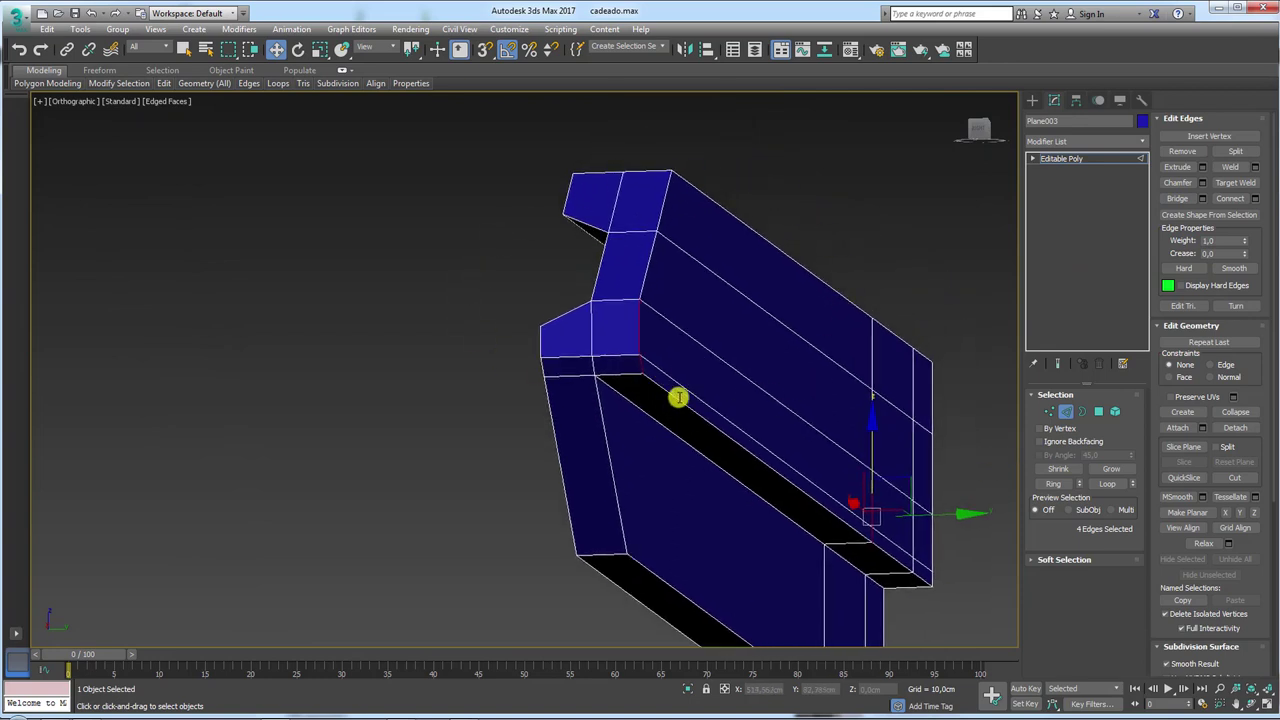
scroll(627, 365, up, 4)
scroll(597, 384, up, 1)
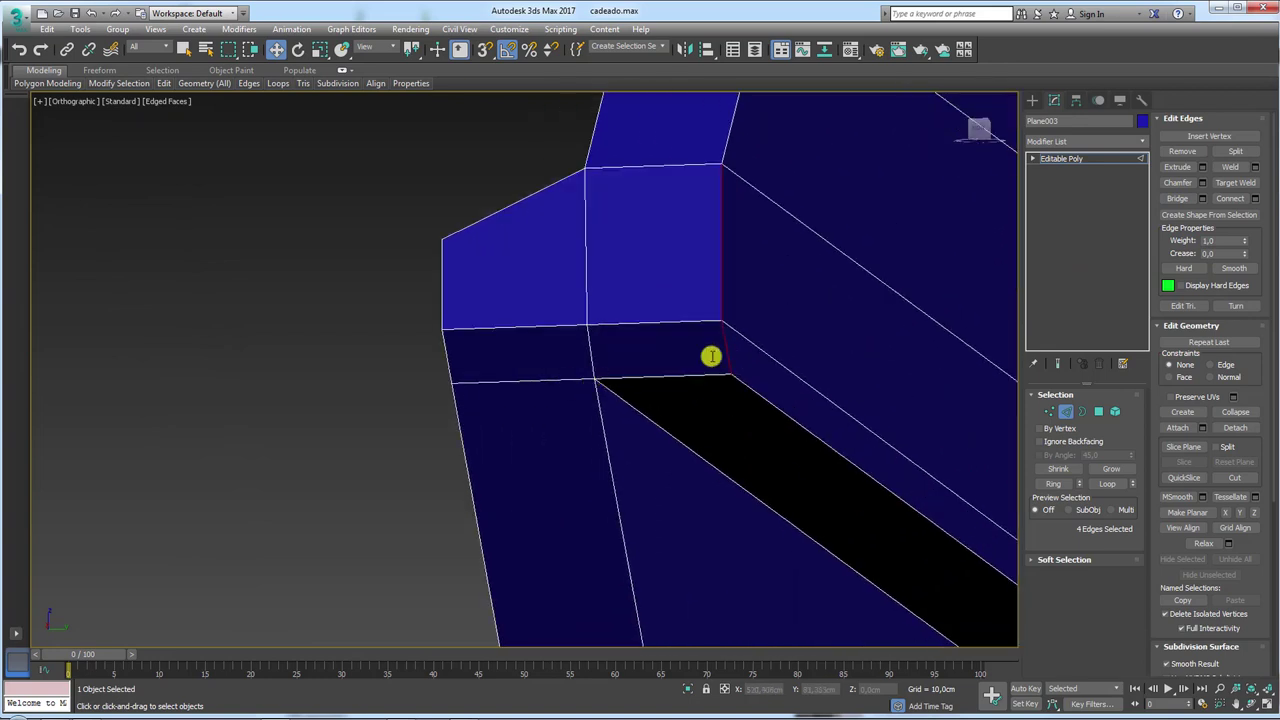
Select all blade vertices and Weld them, reducing 68 vertices to 66.
click(1050, 412)
scroll(783, 385, down, 5)
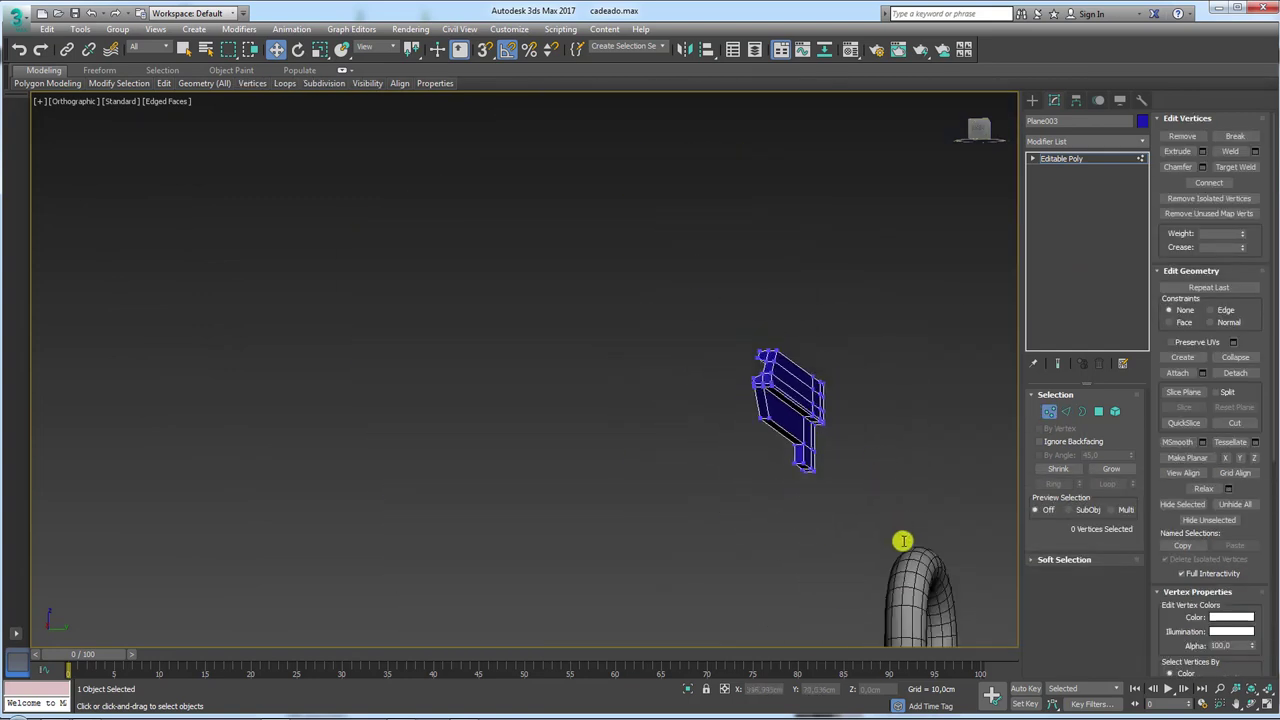
drag(903, 537, 414, 160)
scroll(800, 395, up, 5)
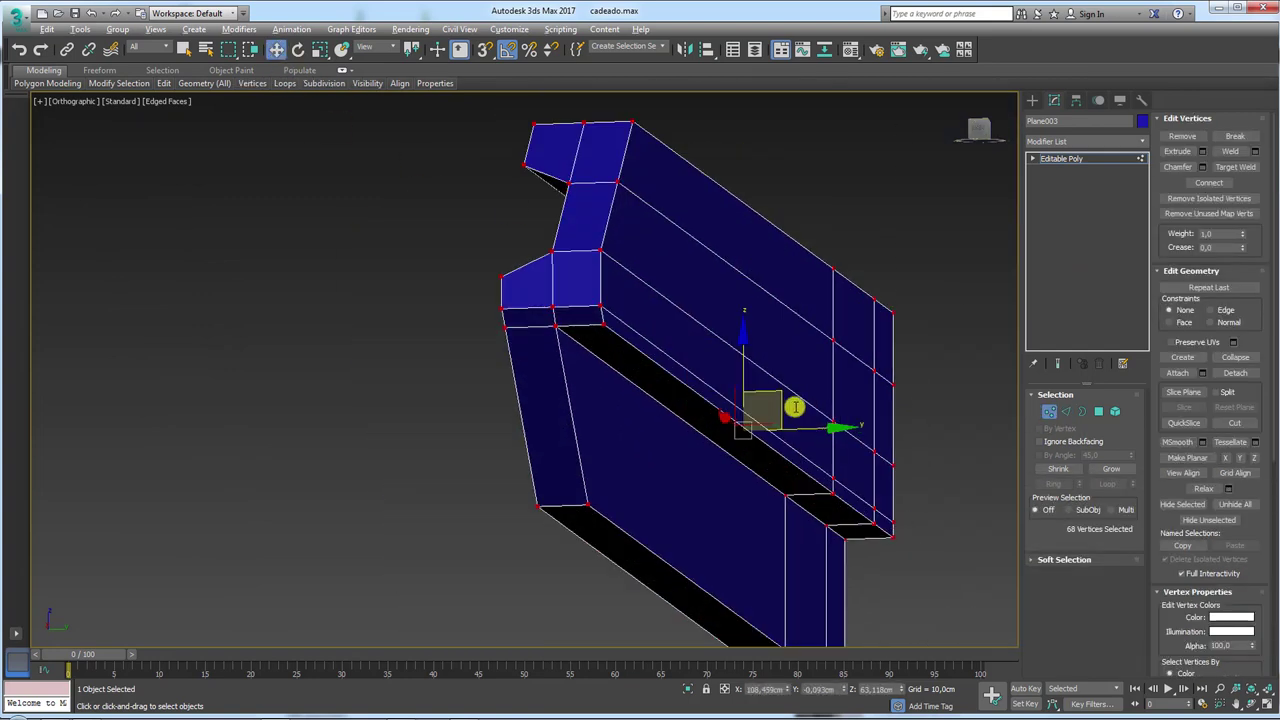
mouse_move(795, 407)
alt+middle_down()
mouse_move(849, 414)
mouse_move(480, 394)
alt+middle_up()
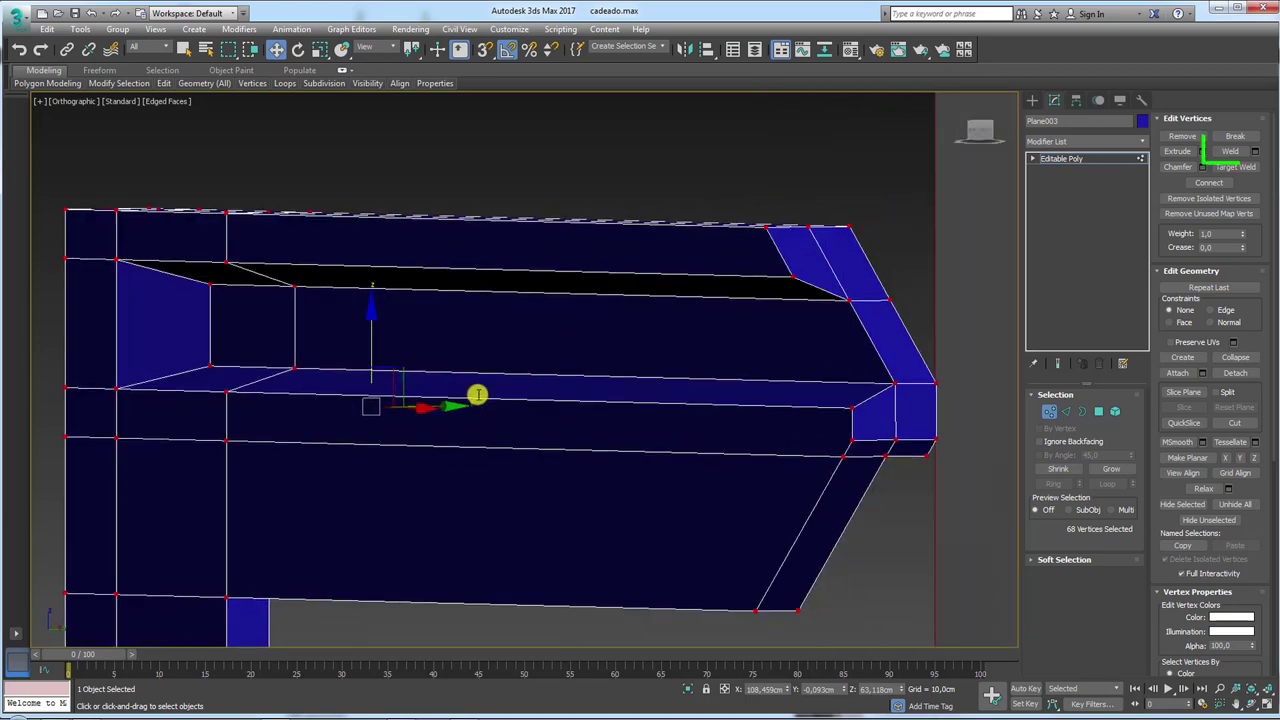
click(1232, 150)
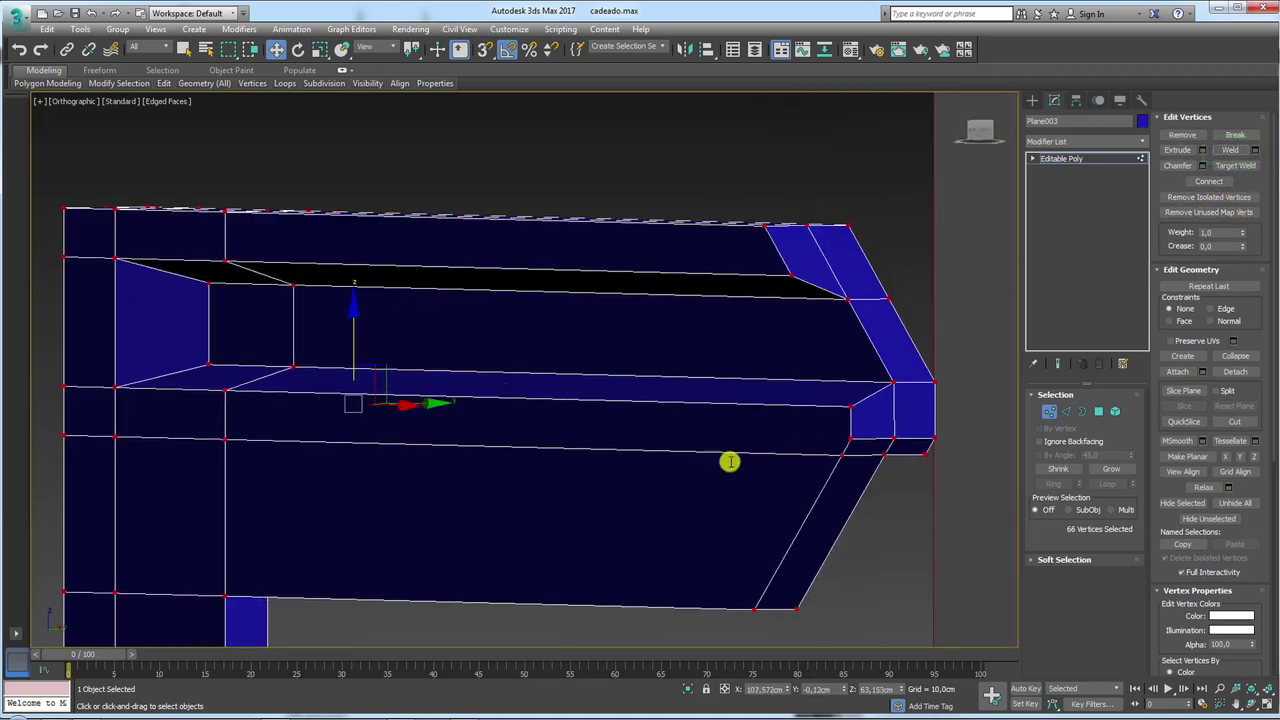
mouse_move(731, 460)
alt+middle_down()
mouse_move(756, 432)
mouse_move(777, 446)
mouse_move(683, 460)
alt+middle_up()
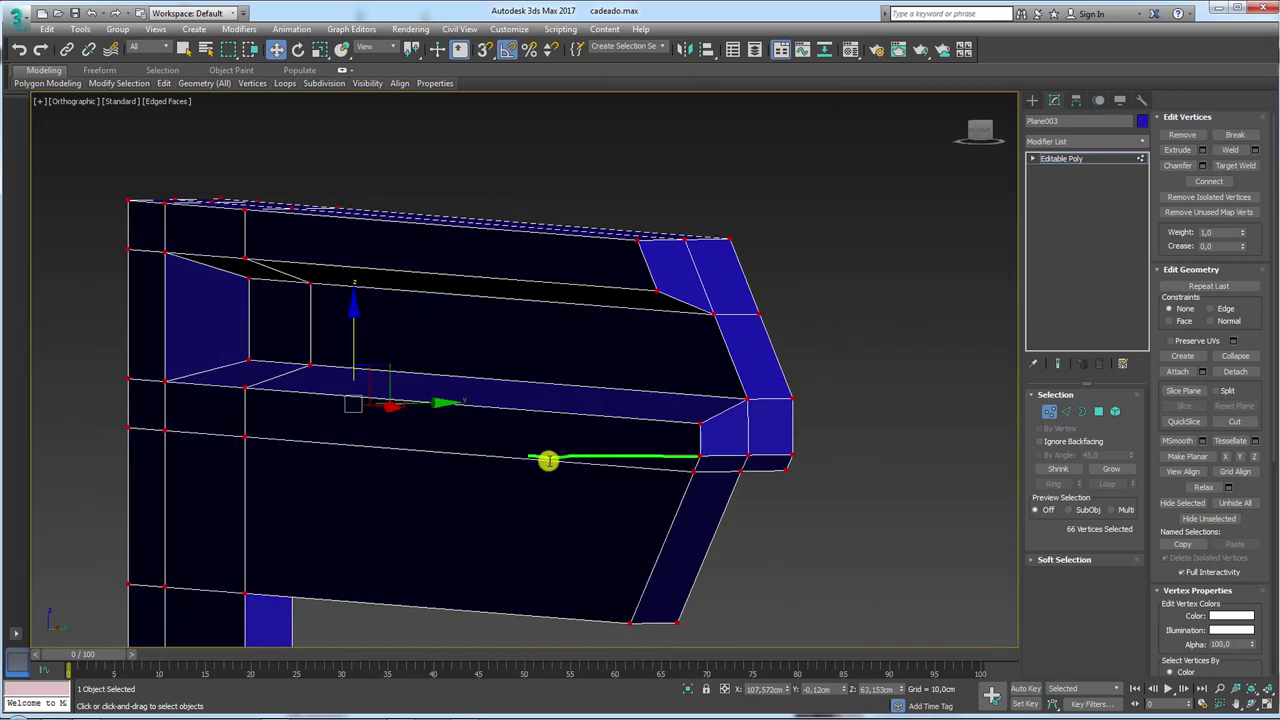
Move the support edge on the back vertical line slightly down.
key(2)
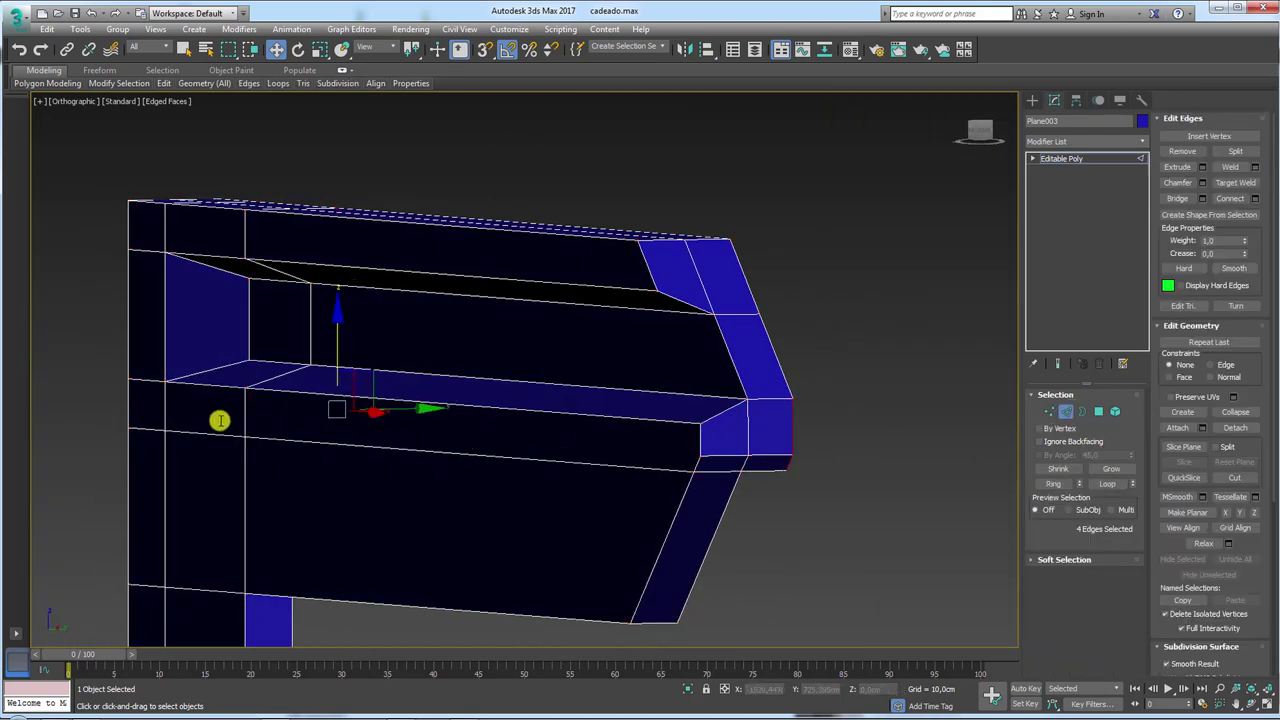
click(130, 405)
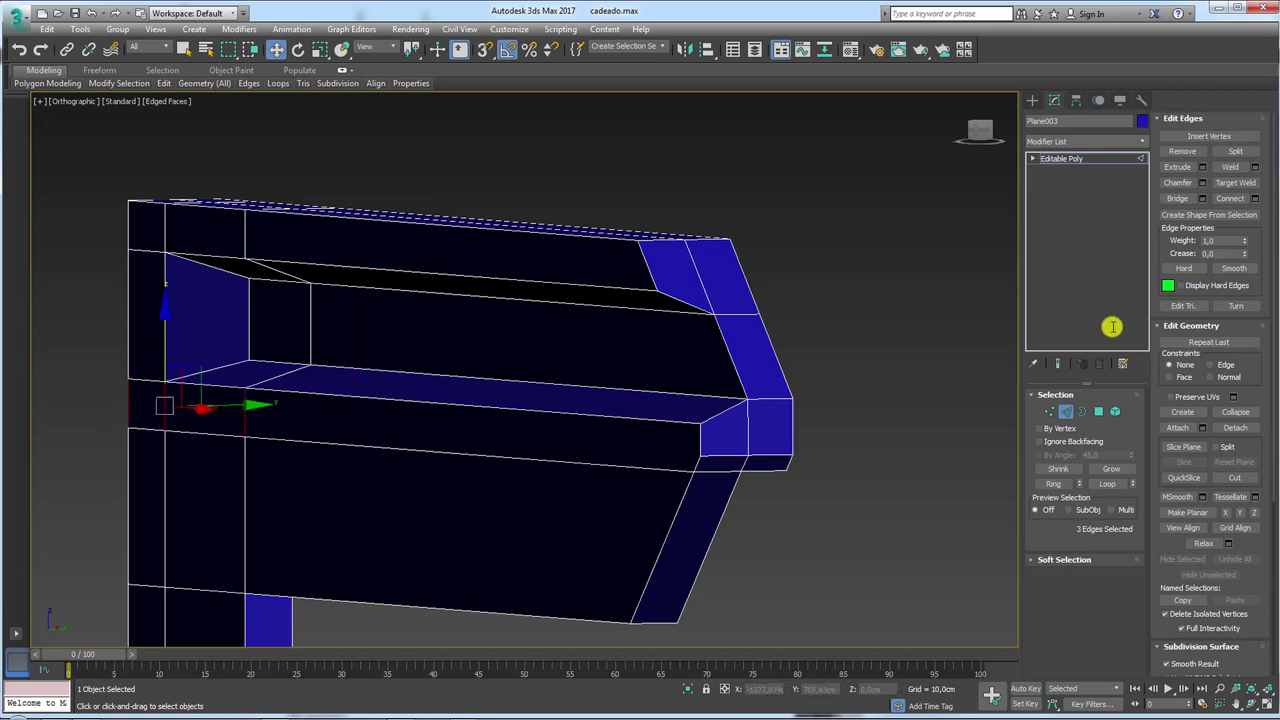
key(ctrl+z)
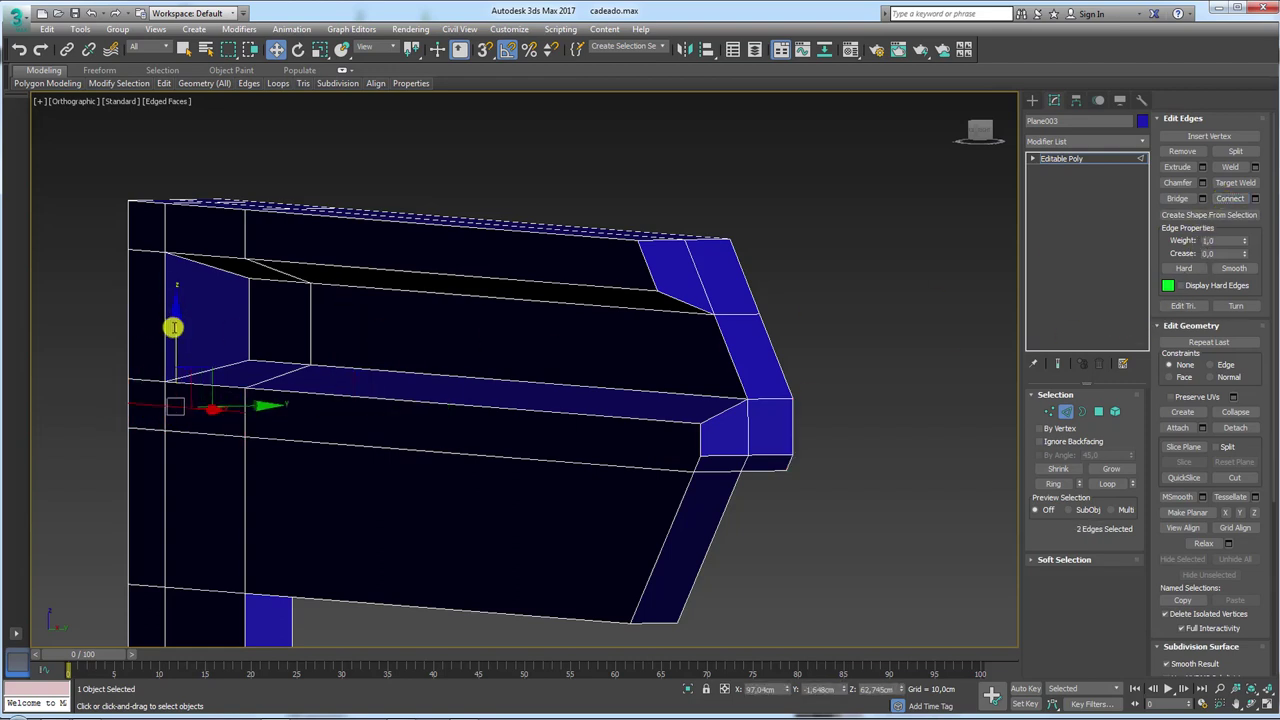
drag(174, 327, 174, 337)
Select one vertex near the blade tip and another near the back end.
click(1050, 410)
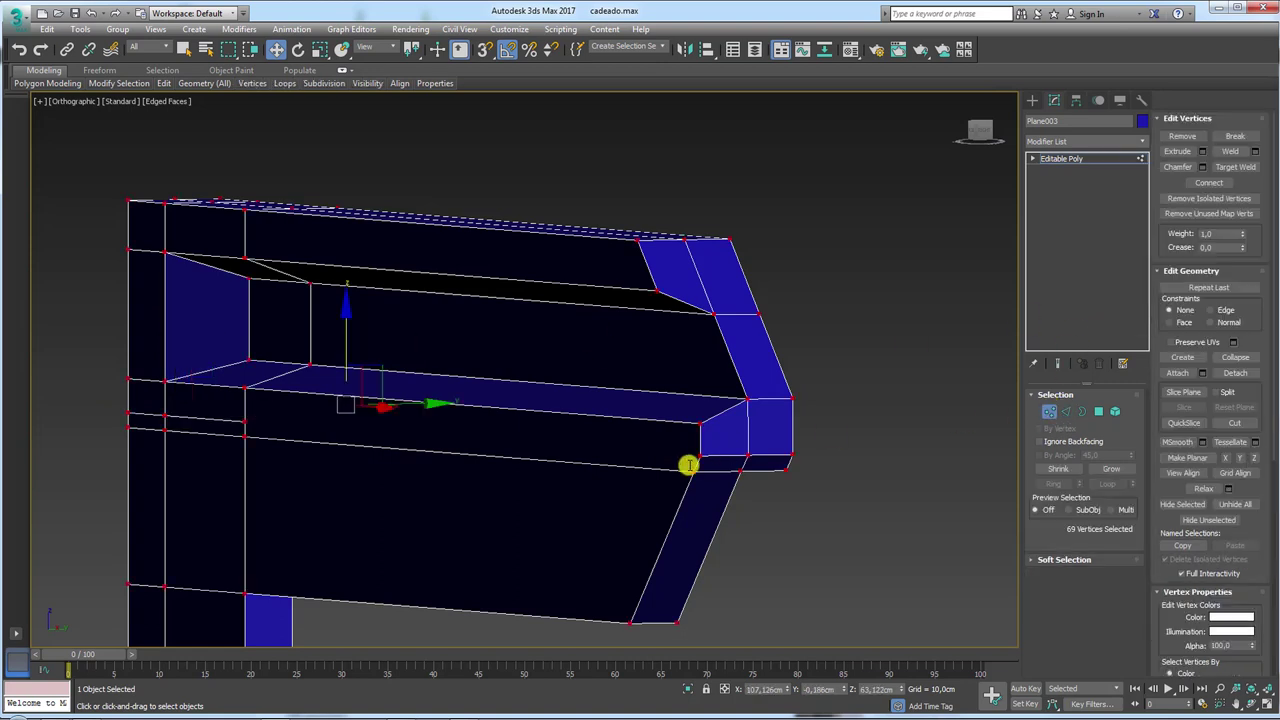
click(702, 458)
ctrl+click(243, 422)
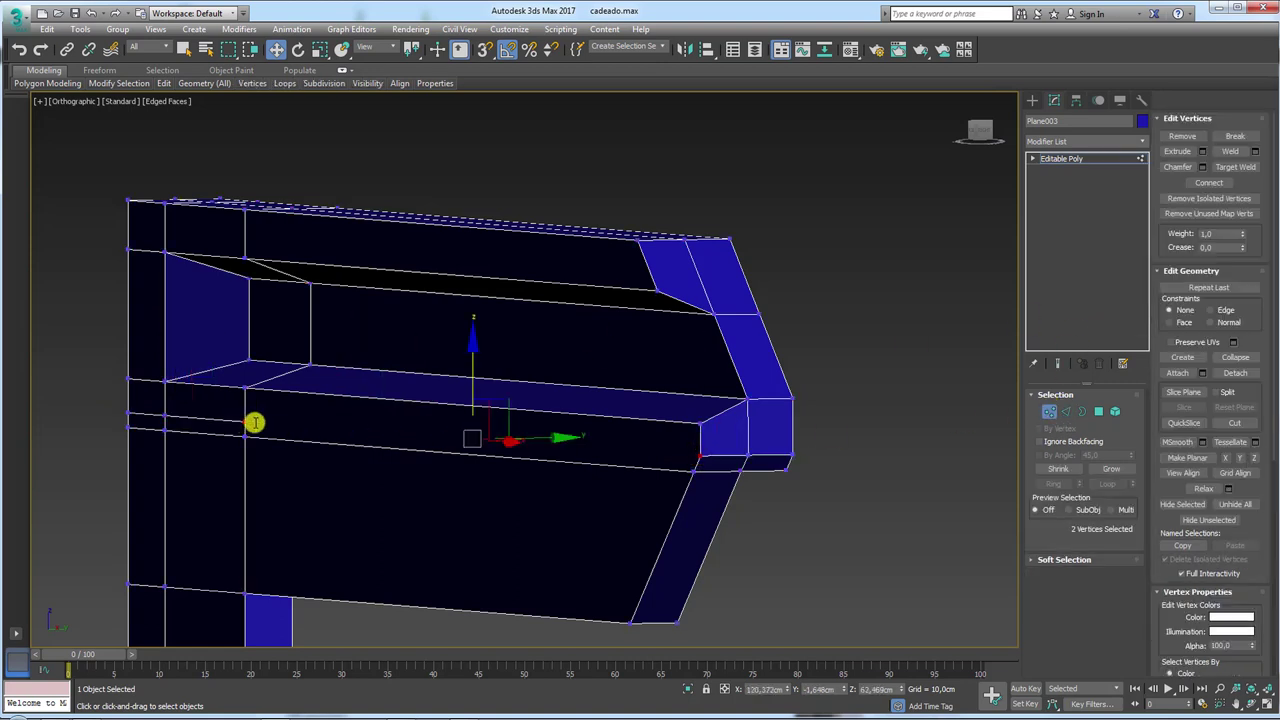
Leave sub-object editing and orbit to an angled view of the whole blade.
click(1063, 160)
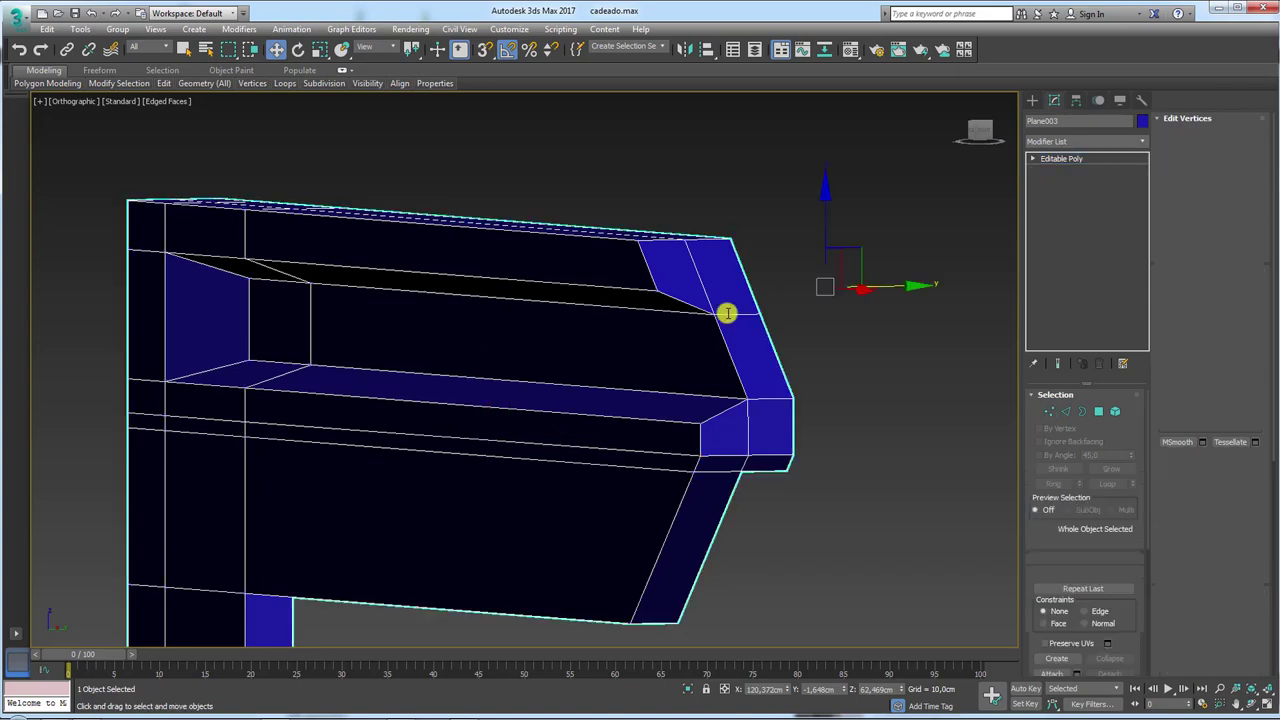
scroll(766, 357, down, 2)
scroll(731, 366, down, 2)
scroll(720, 395, down, 2)
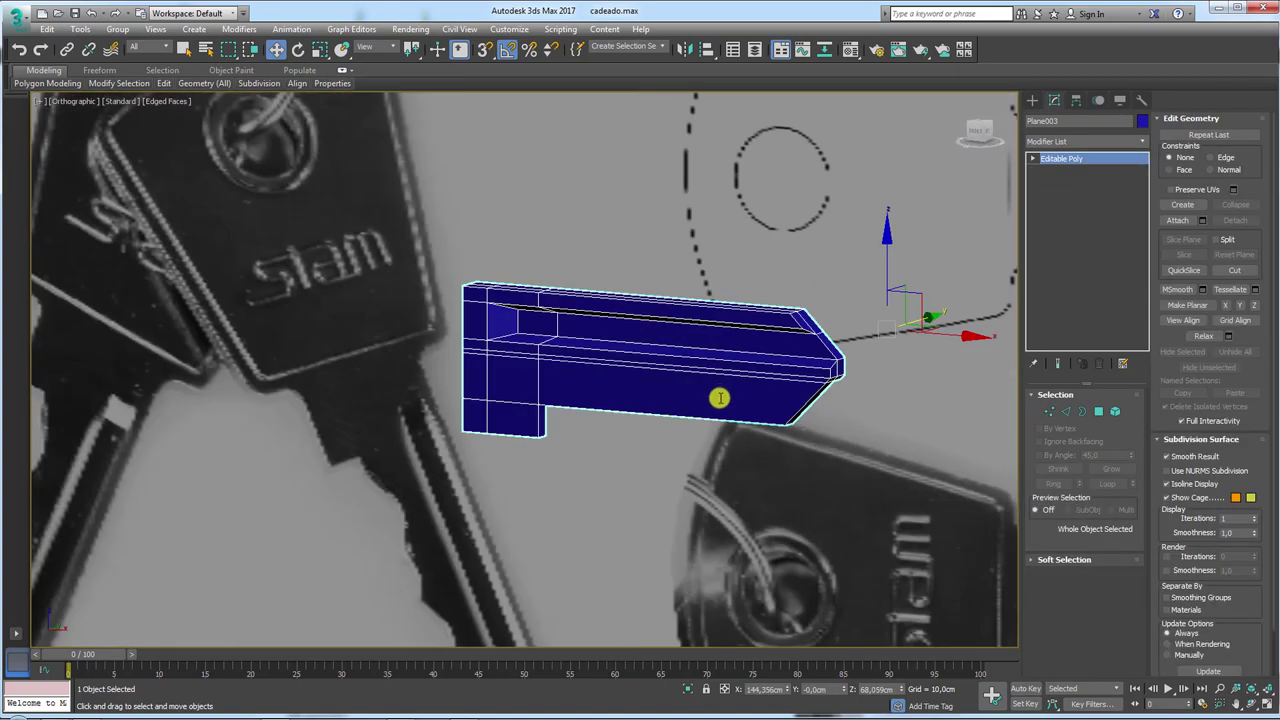
mouse_move(691, 425)
alt+middle_down()
mouse_move(540, 409)
mouse_move(577, 426)
mouse_move(559, 384)
mouse_move(731, 406)
mouse_move(626, 417)
alt+middle_up()
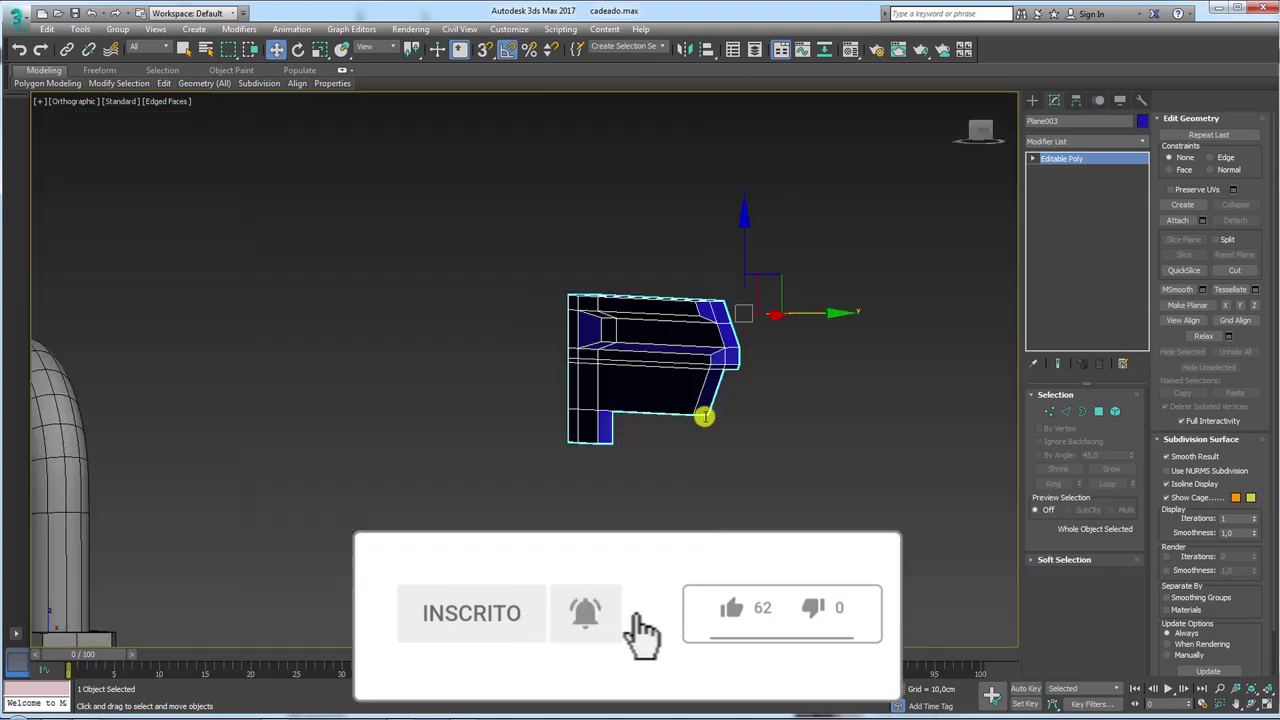
mouse_move(705, 416)
alt+middle_down()
mouse_move(777, 380)
mouse_move(1134, 126)
alt+middle_up()
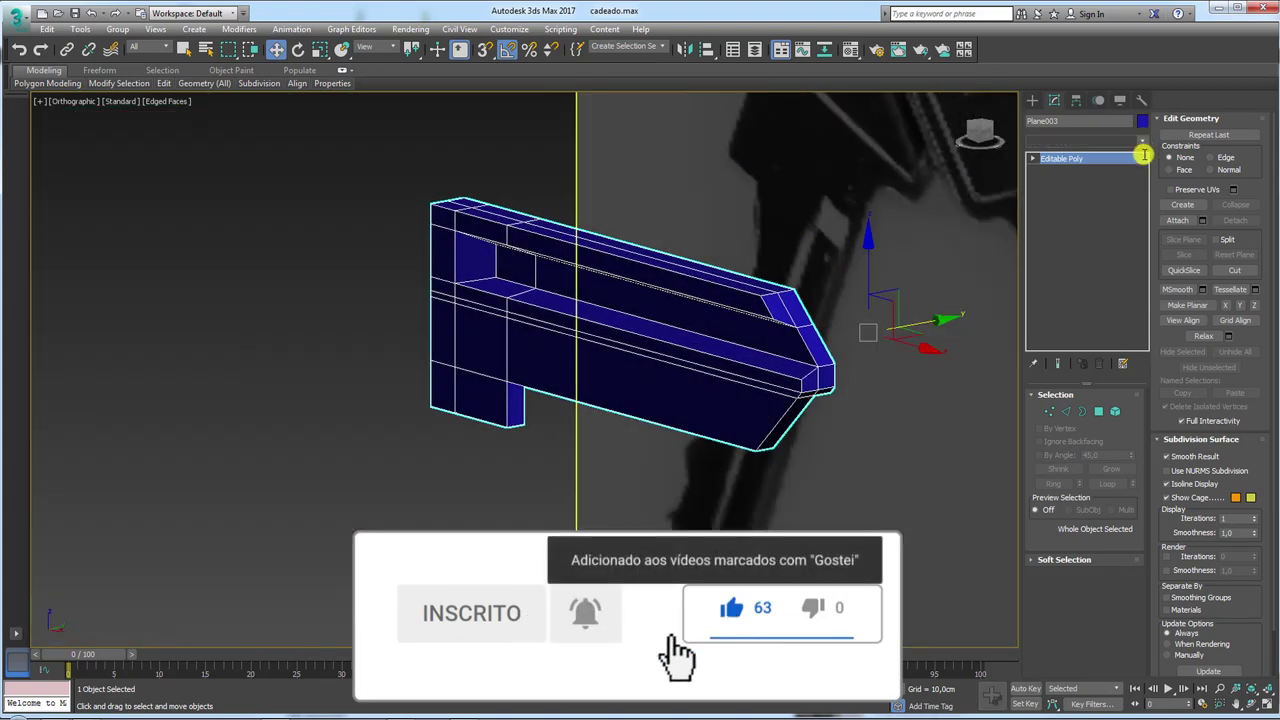
Add TurboSmooth from the Modifier List with Iterations set to 2.
click(1142, 143)
drag(1140, 223, 1140, 620)
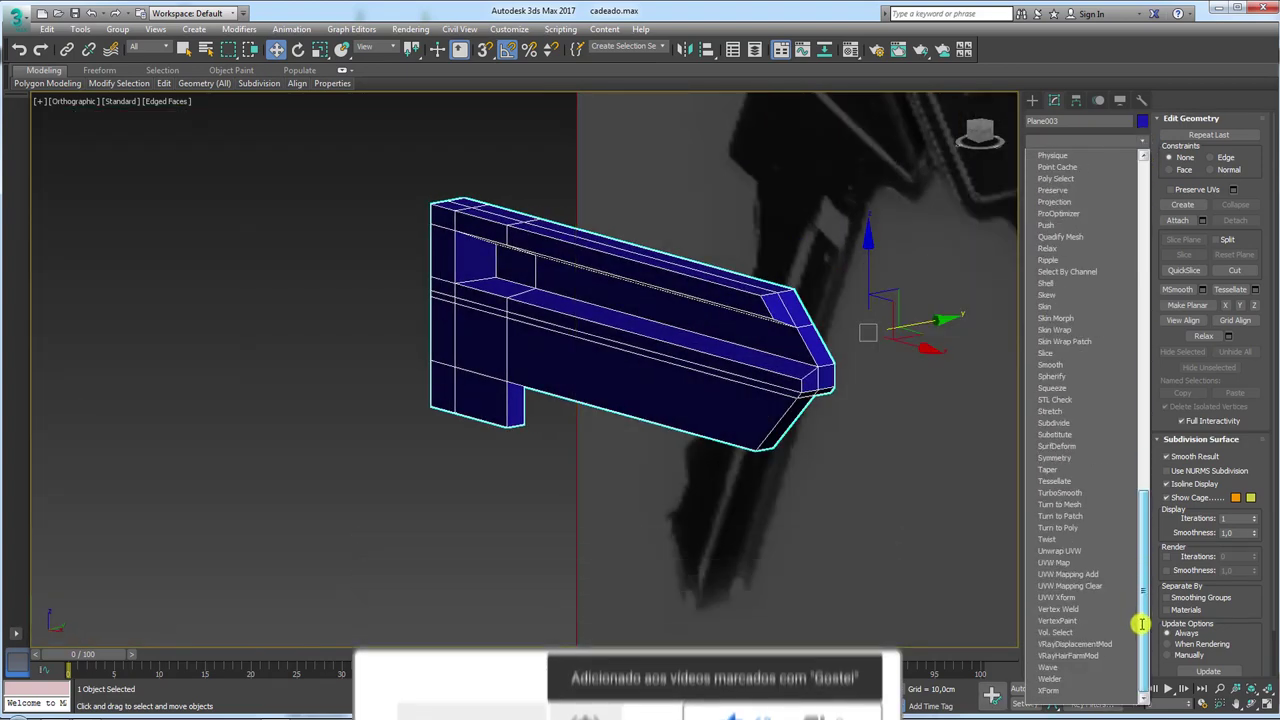
click(1074, 489)
alt+middle_drag(700, 409, 1076, 415)
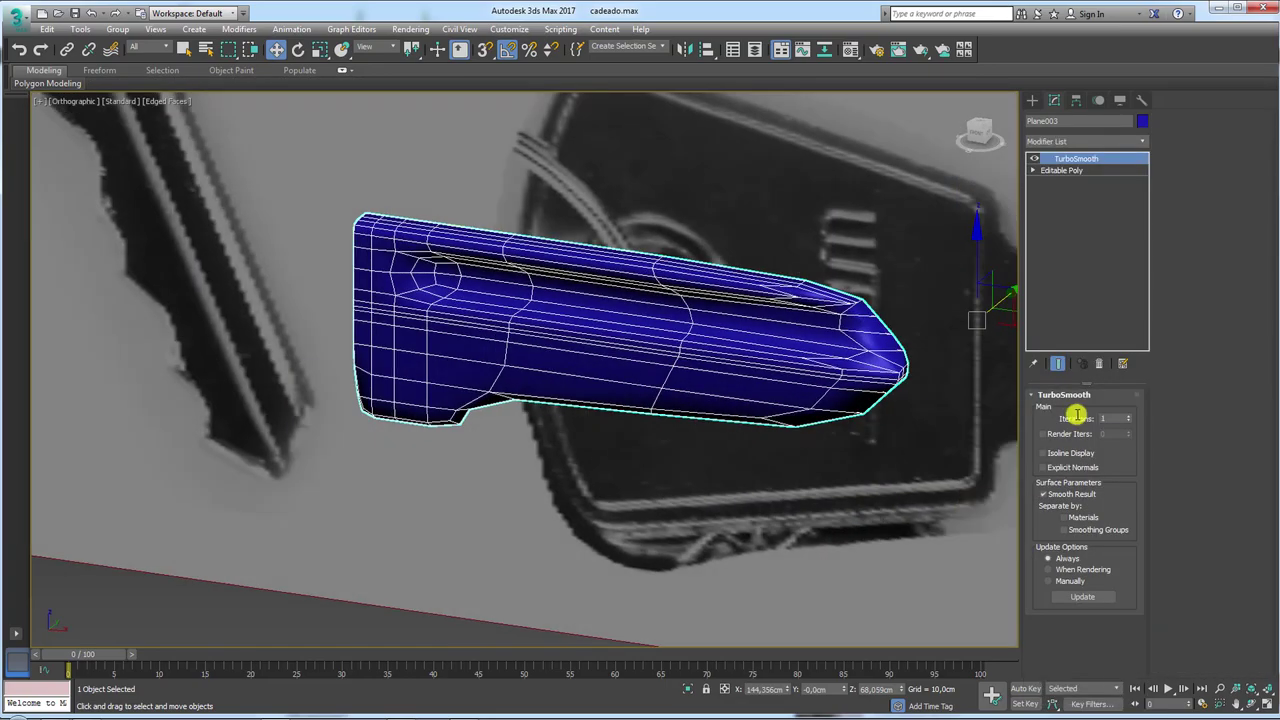
click(1128, 416)
mouse_move(896, 424)
alt+middle_down()
mouse_move(851, 406)
mouse_move(857, 340)
mouse_move(670, 426)
mouse_move(689, 423)
mouse_move(619, 537)
alt+middle_up()
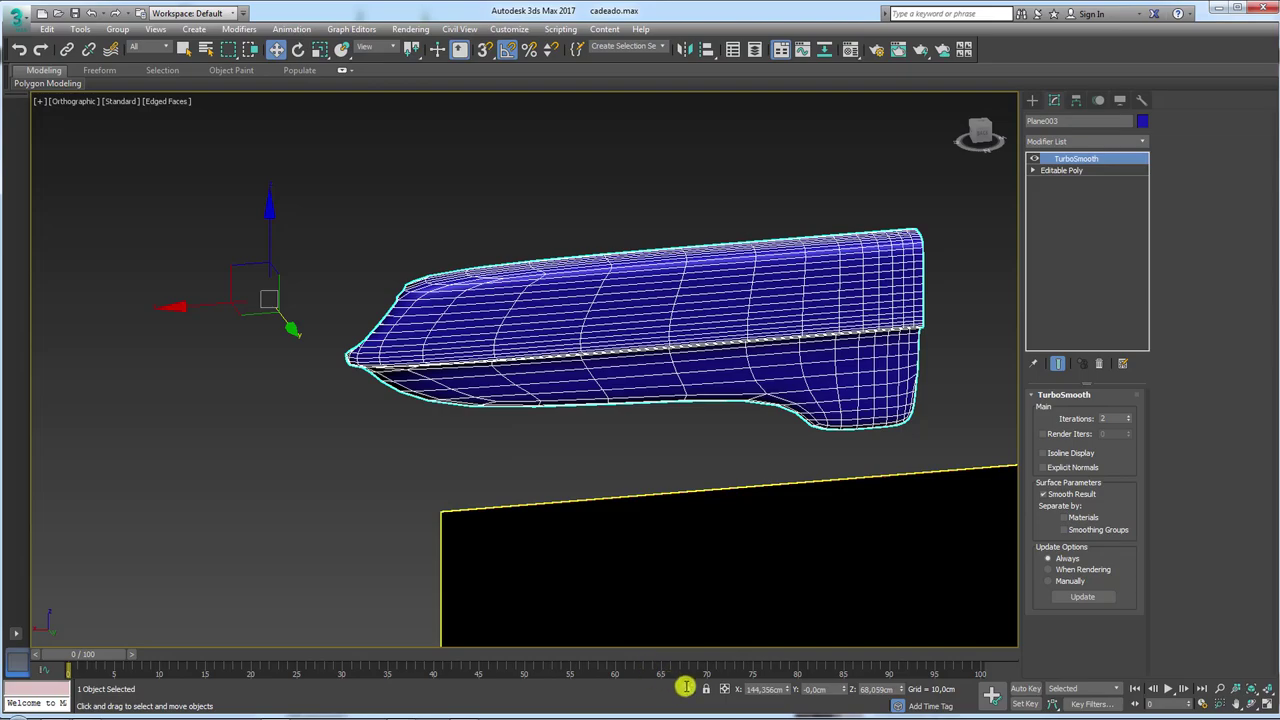
mouse_move(660, 480)
alt+middle_down()
mouse_move(640, 454)
mouse_move(645, 464)
alt+middle_up()
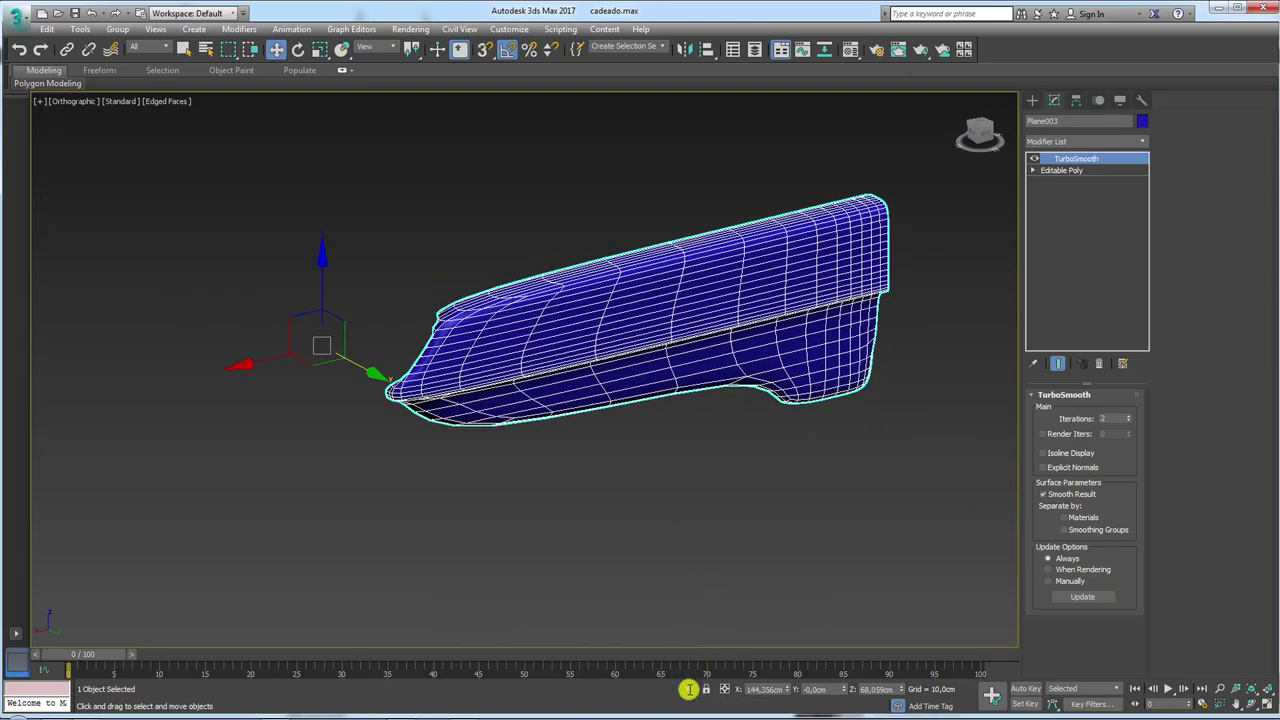
mouse_move(689, 689)
alt+middle_down()
mouse_move(720, 563)
mouse_move(614, 537)
mouse_move(640, 460)
mouse_move(691, 477)
mouse_move(611, 514)
mouse_move(371, 531)
alt+middle_up()
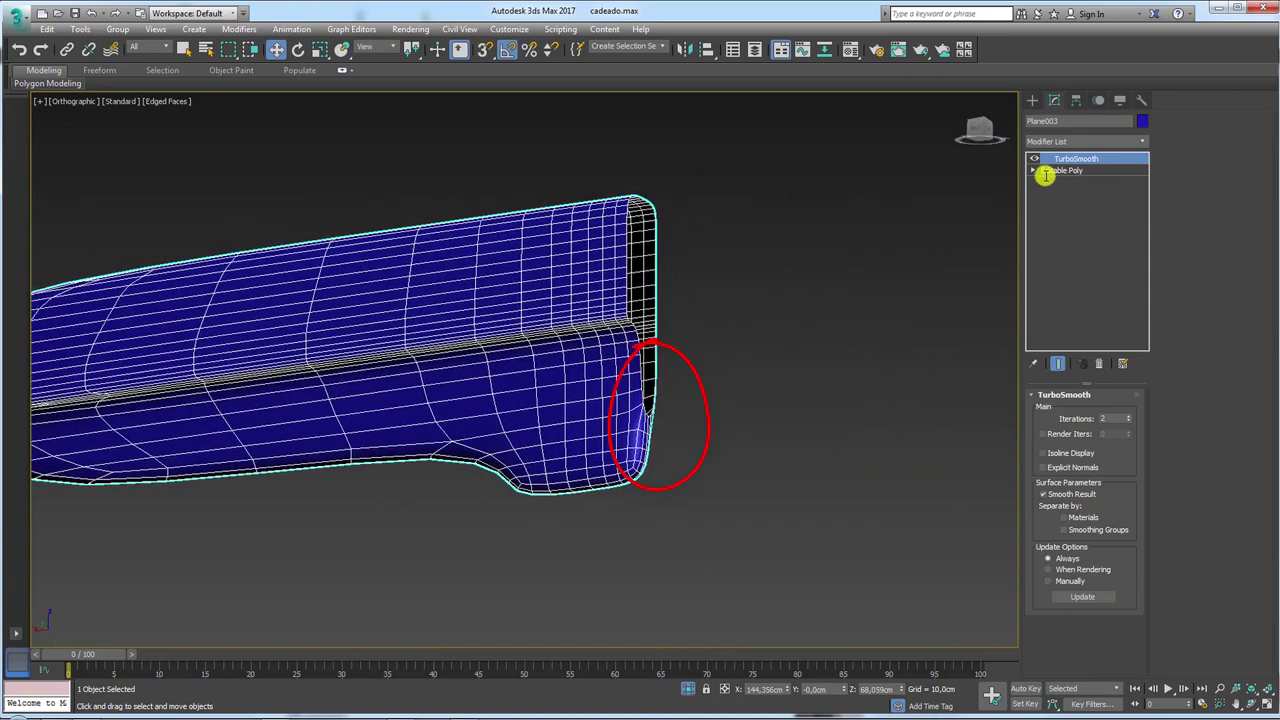
Re-enter polygon editing, select the right-end polygons, then clear the selection.
click(1060, 170)
click(1060, 216)
alt+middle_drag(720, 240, 760, 251)
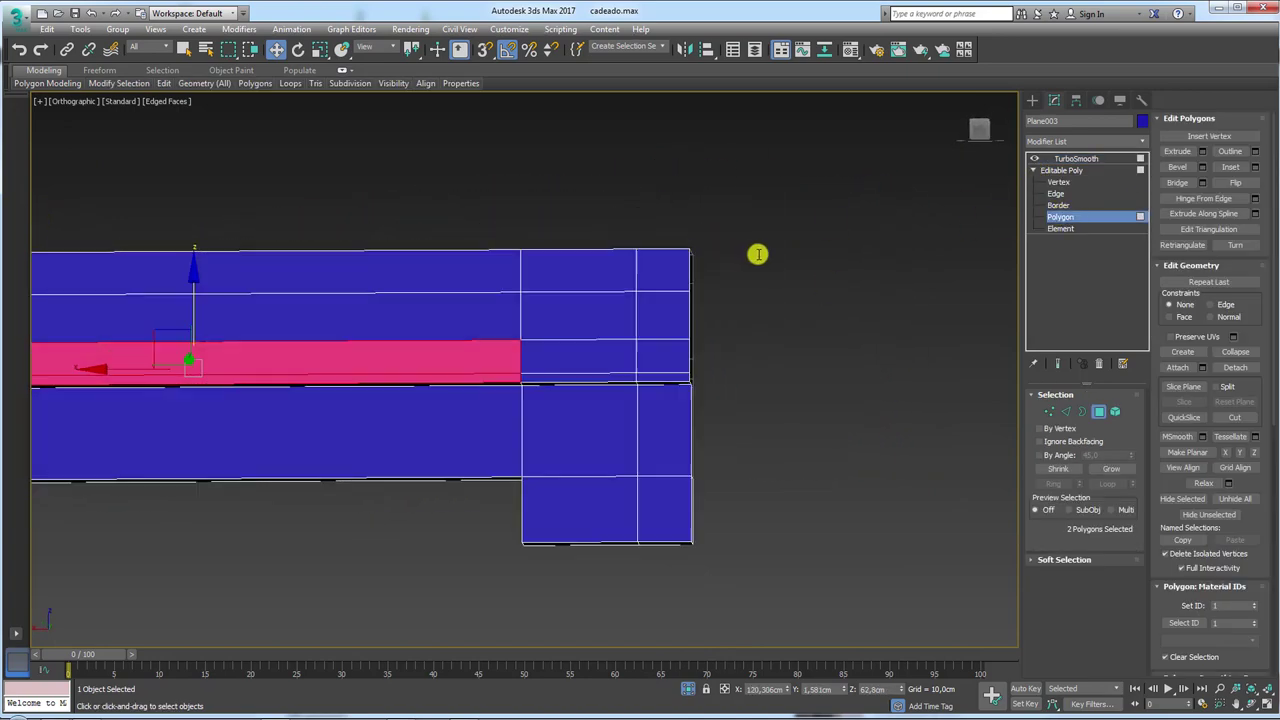
mouse_move(717, 465)
mouse_down()
mouse_move(680, 571)
mouse_move(517, 106)
mouse_up()
alt+middle_drag(517, 106, 711, 298)
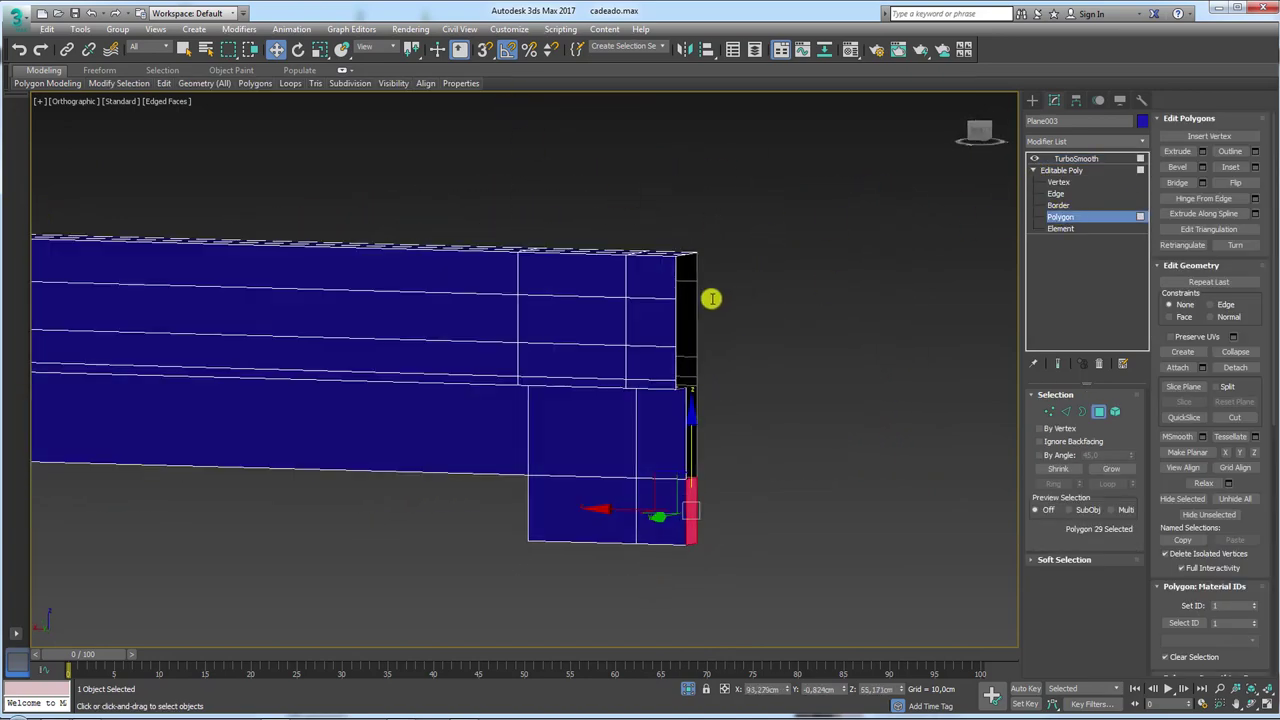
click(788, 425)
Preview the TurboSmooth result from several angles, then return to the Editable Poly cage.
click(1060, 170)
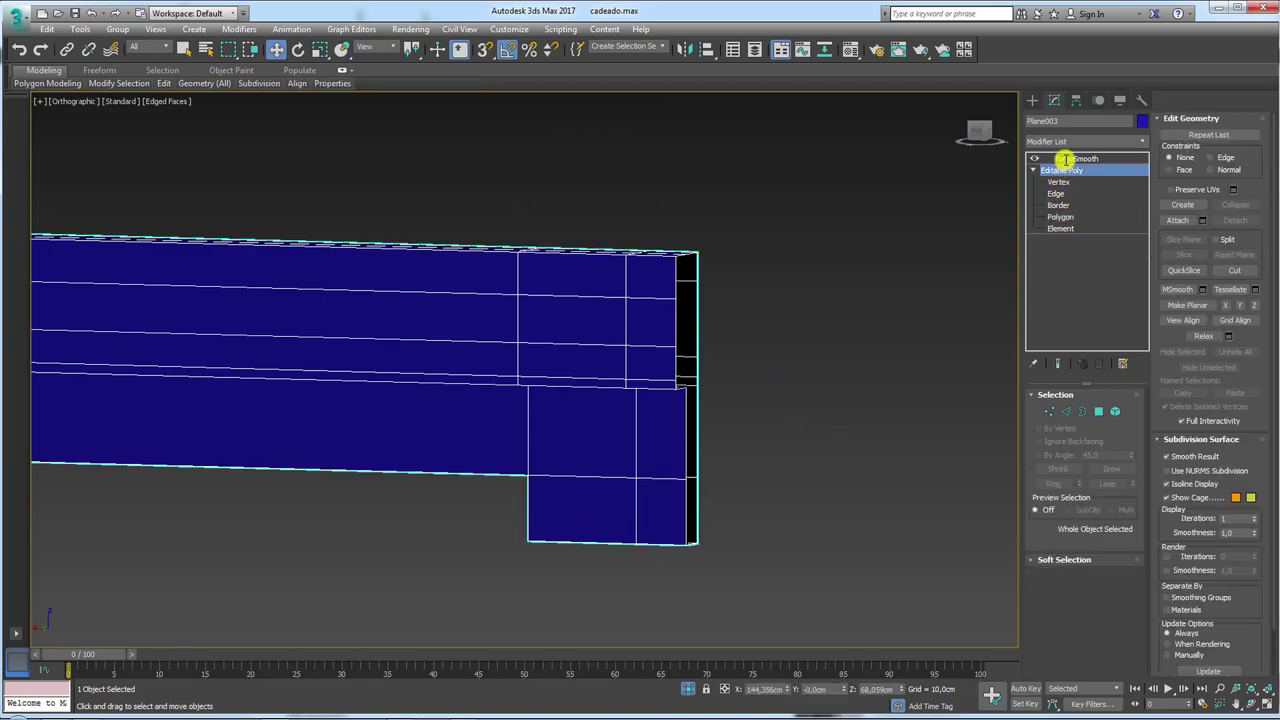
click(1076, 158)
mouse_move(797, 277)
alt+middle_down()
mouse_move(763, 271)
mouse_move(435, 386)
mouse_move(509, 371)
mouse_move(660, 383)
mouse_move(677, 403)
alt+middle_up()
scroll(655, 347, up, 3)
scroll(694, 334, down, 3)
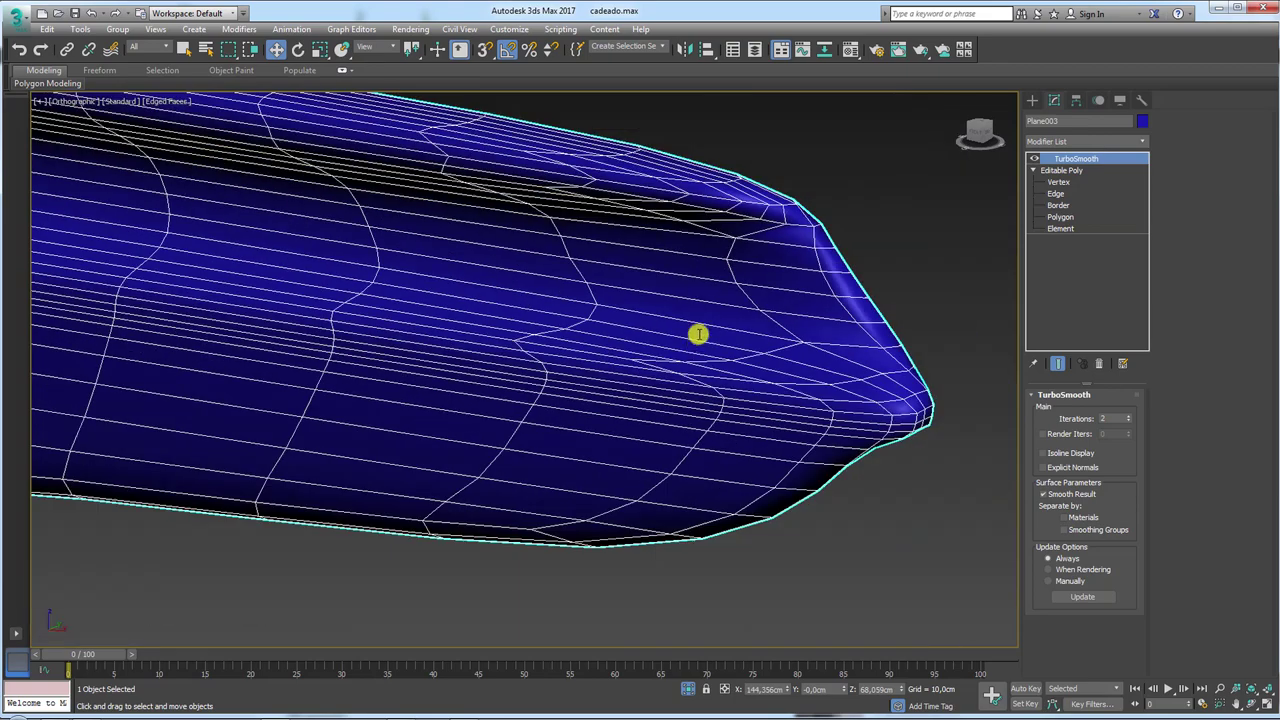
scroll(803, 374, down, 3)
mouse_move(803, 374)
alt+middle_down()
mouse_move(714, 397)
mouse_move(749, 331)
mouse_move(743, 431)
mouse_move(676, 400)
alt+middle_up()
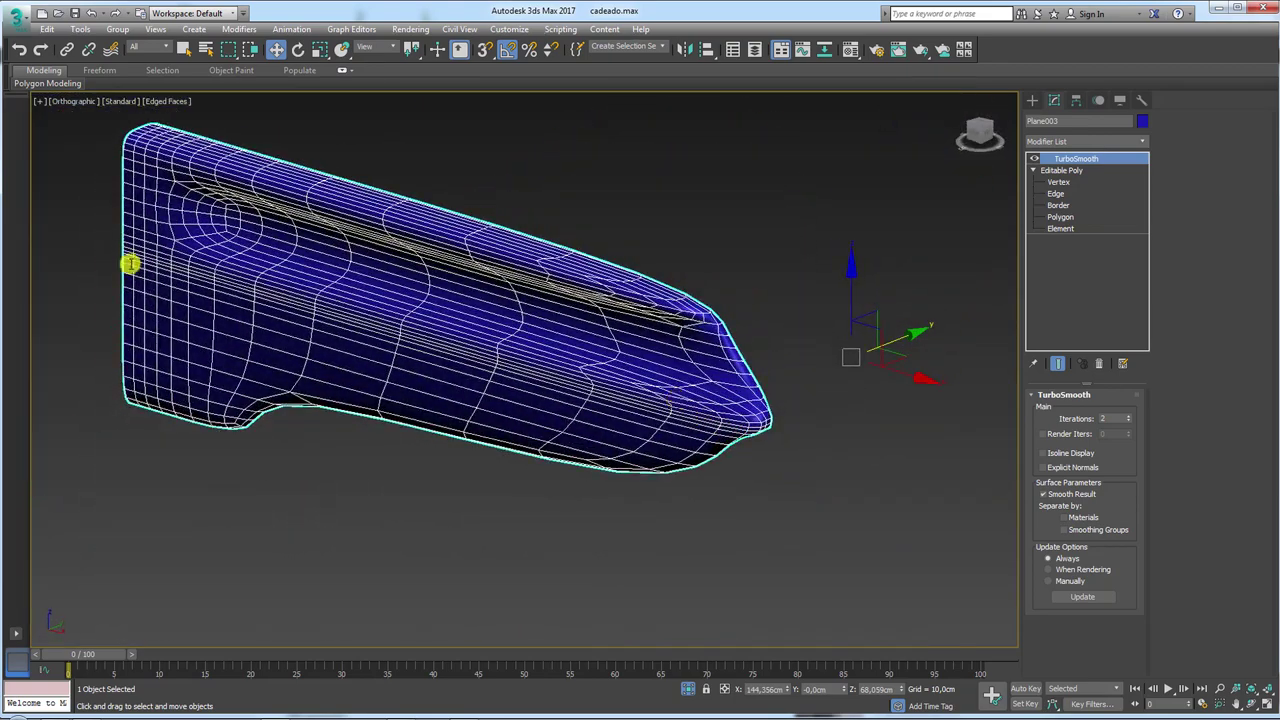
click(1052, 170)
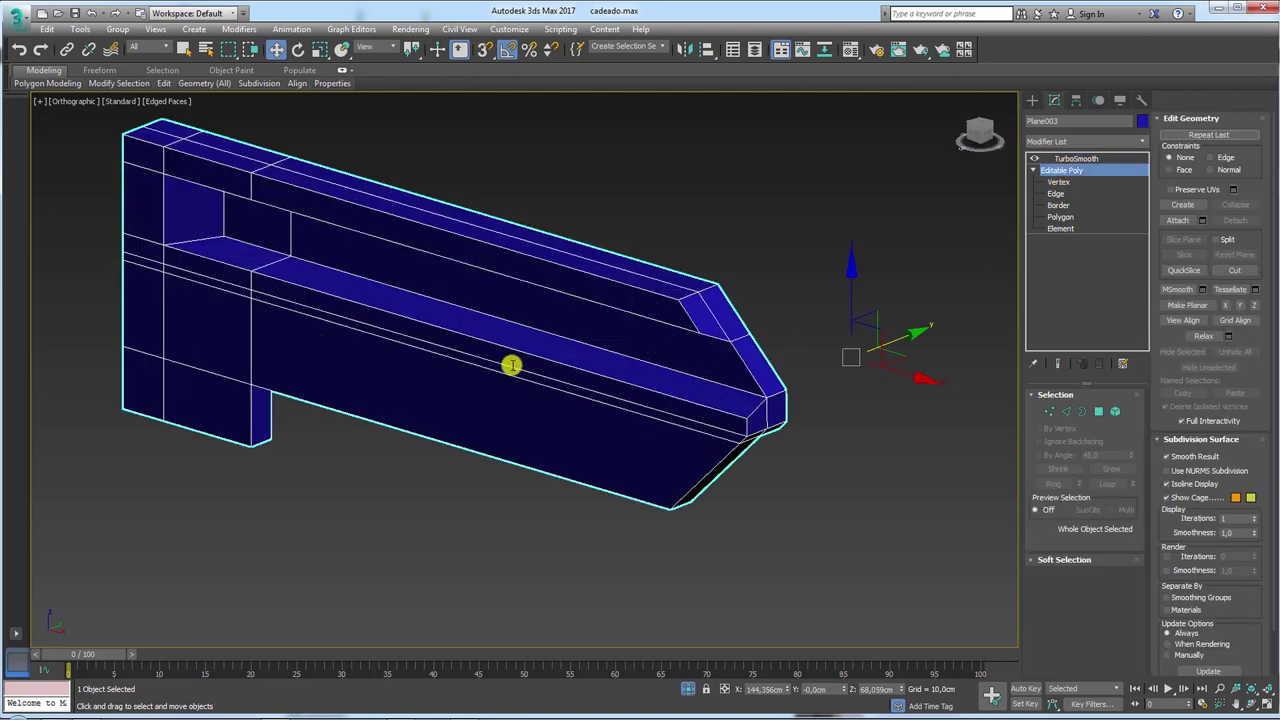
In Edge mode, shift the edge at the groove's left end leftward to reshape the groove.
scroll(509, 371, up, 1)
mouse_move(240, 257)
alt+middle_down()
mouse_move(274, 243)
mouse_move(243, 243)
mouse_move(260, 250)
alt+middle_up()
click(1064, 411)
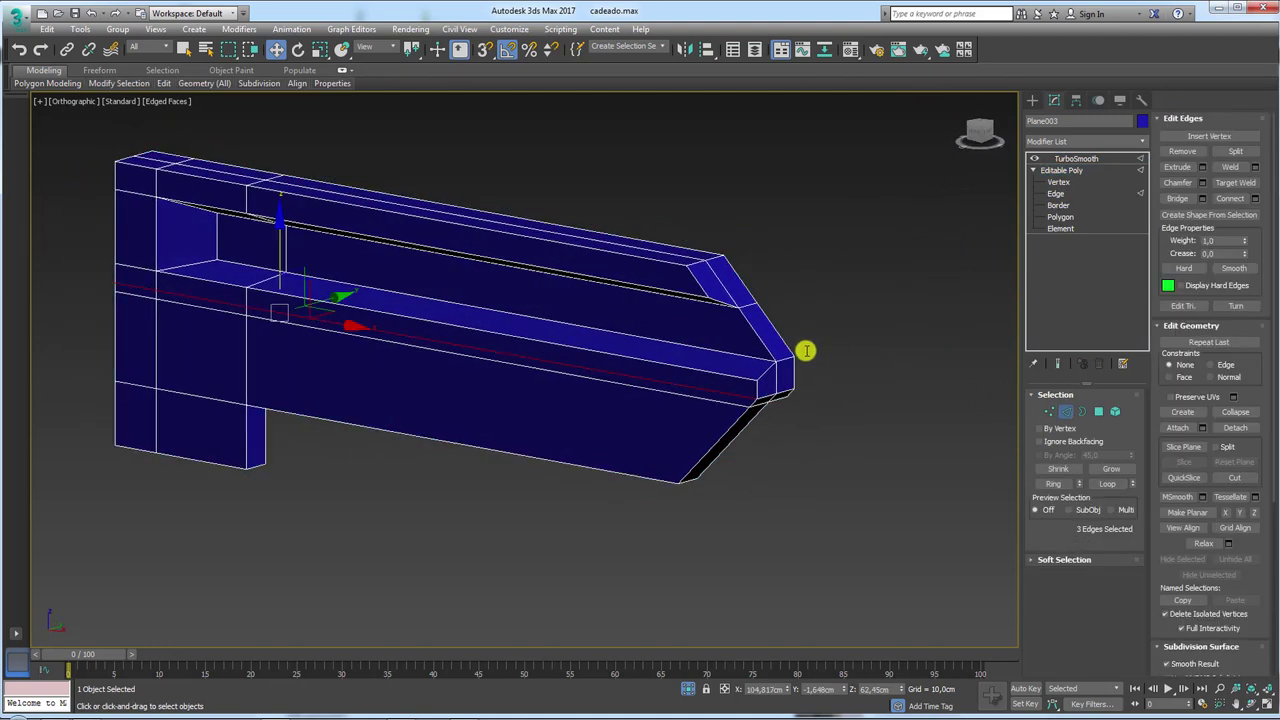
click(754, 331)
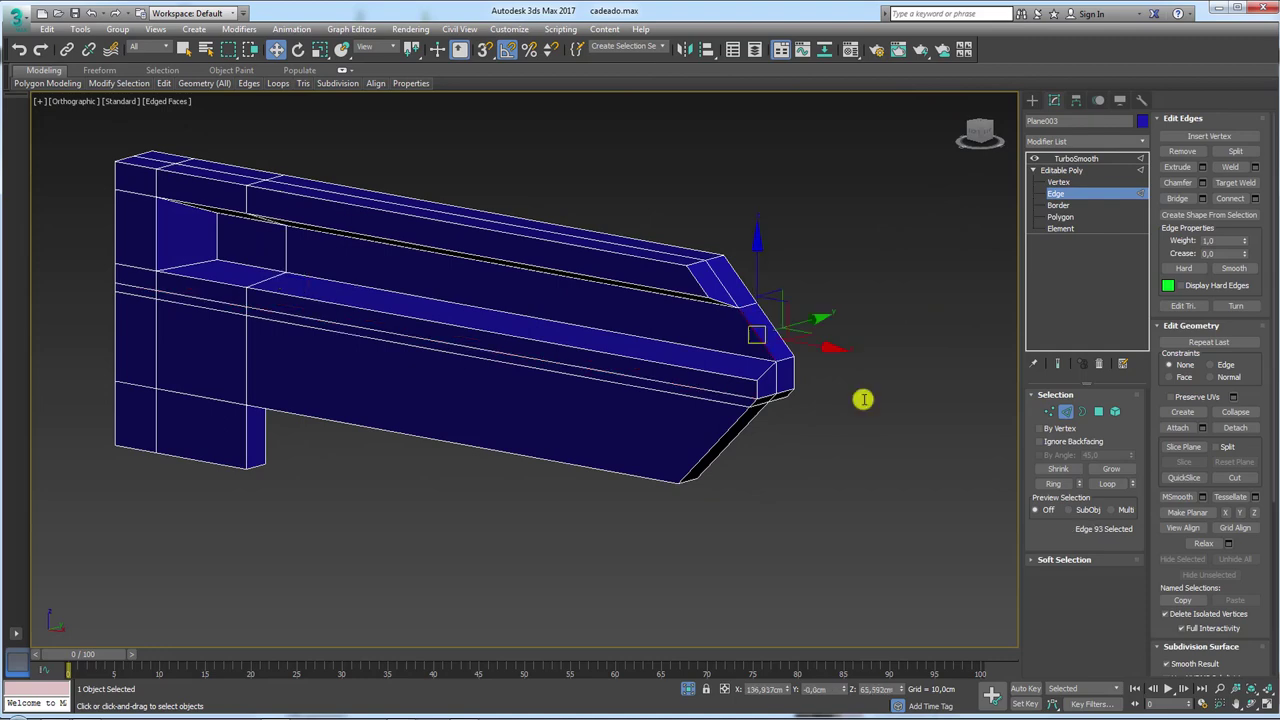
click(1057, 484)
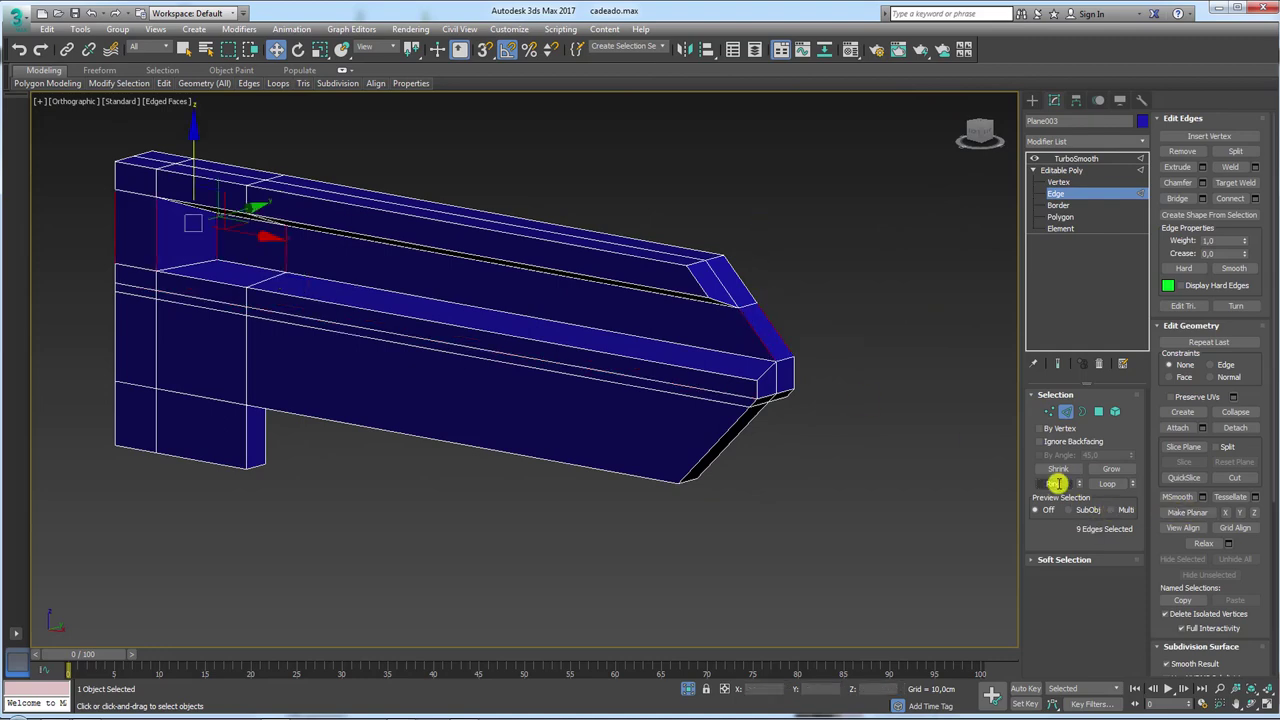
alt+click(766, 374)
alt+middle_drag(766, 374, 1013, 381)
mouse_move(238, 323)
middle_down()
mouse_move(552, 350)
mouse_move(566, 323)
middle_up()
click(510, 322)
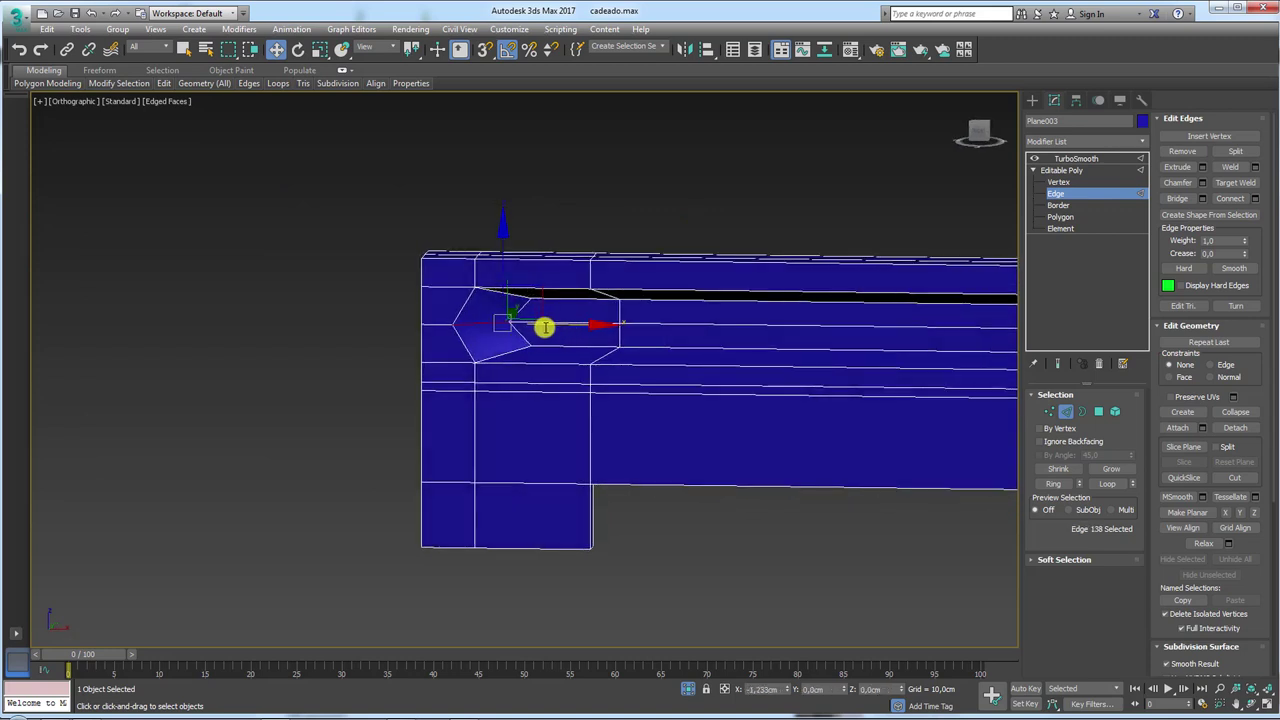
drag(544, 328, 526, 298)
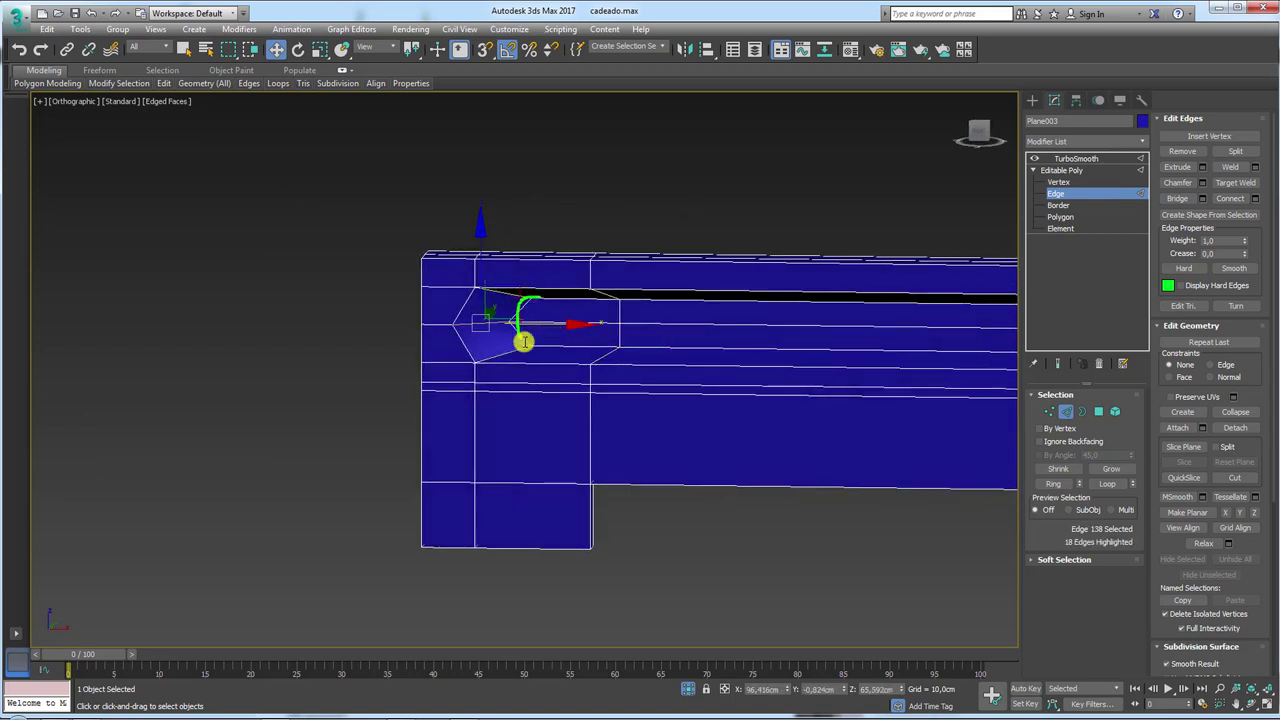
Mark the blade's squared end on the reference photo, then clear the annotation.
scroll(428, 368, down, 2)
scroll(463, 371, down, 2)
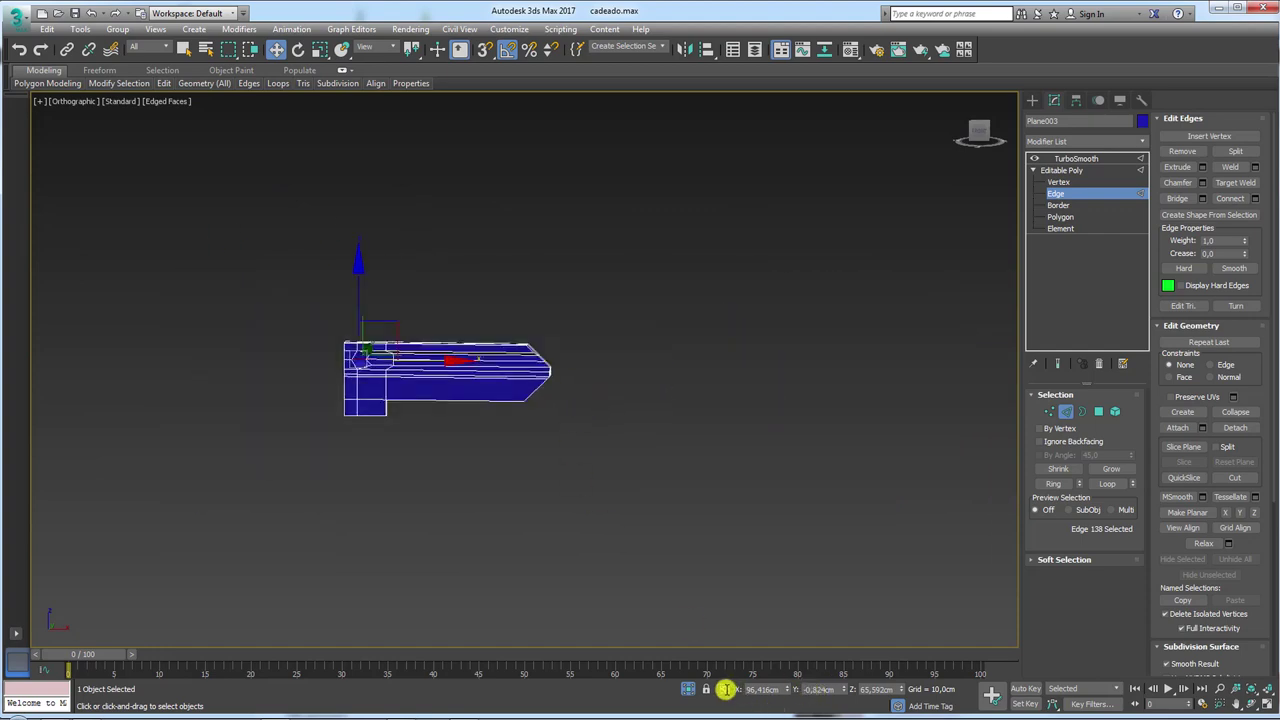
scroll(683, 546, up, 3)
scroll(683, 377, up, 4)
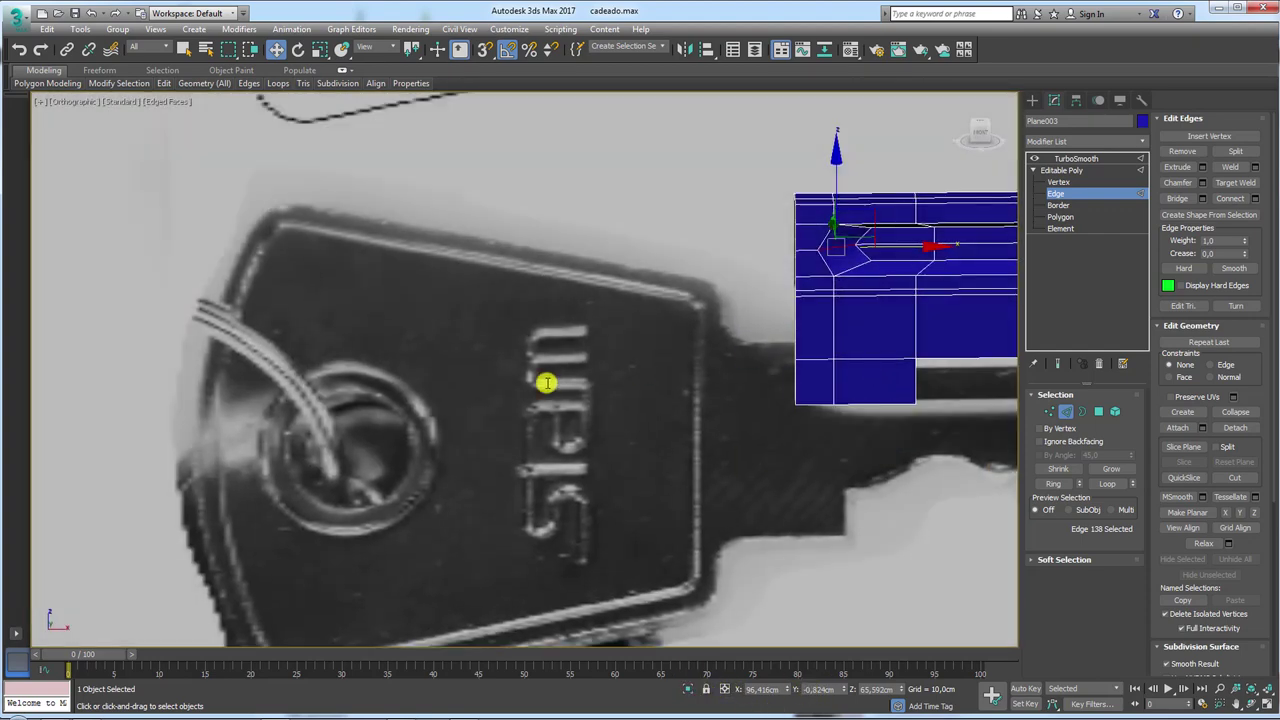
scroll(547, 383, down, 3)
scroll(477, 406, up, 4)
scroll(477, 367, up, 3)
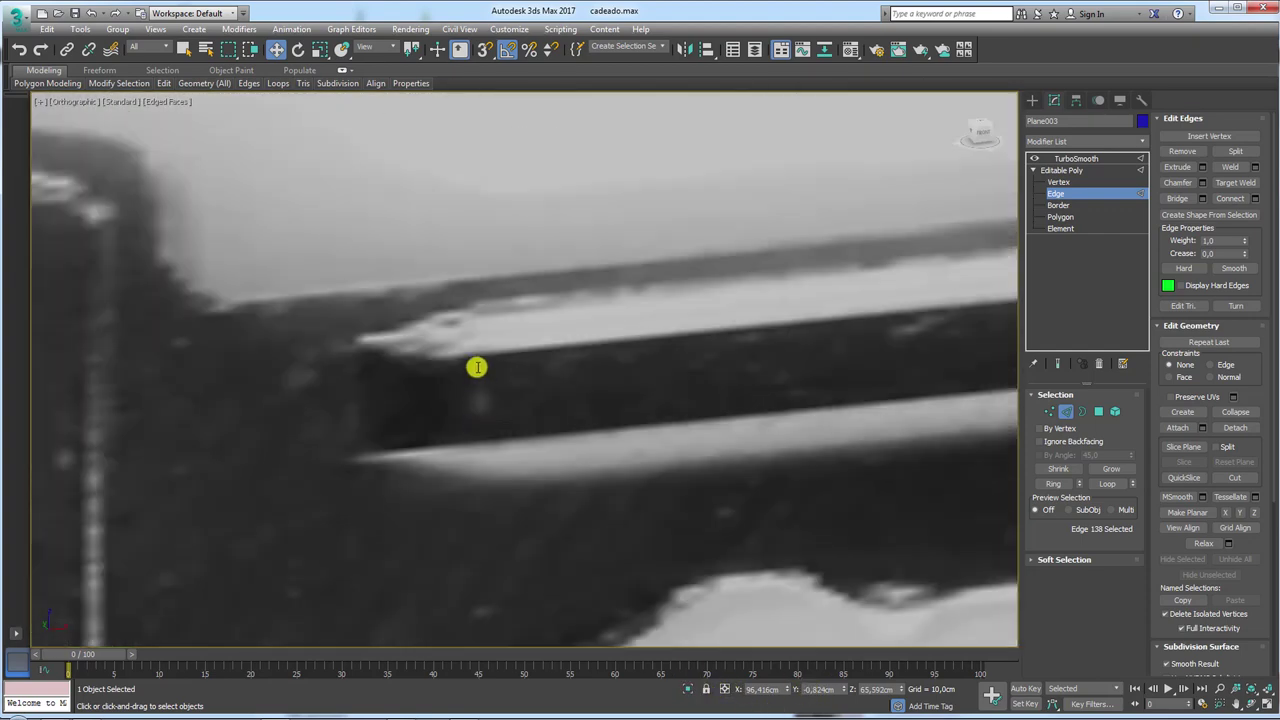
mouse_move(368, 344)
mouse_down()
mouse_move(357, 434)
mouse_move(455, 446)
mouse_up()
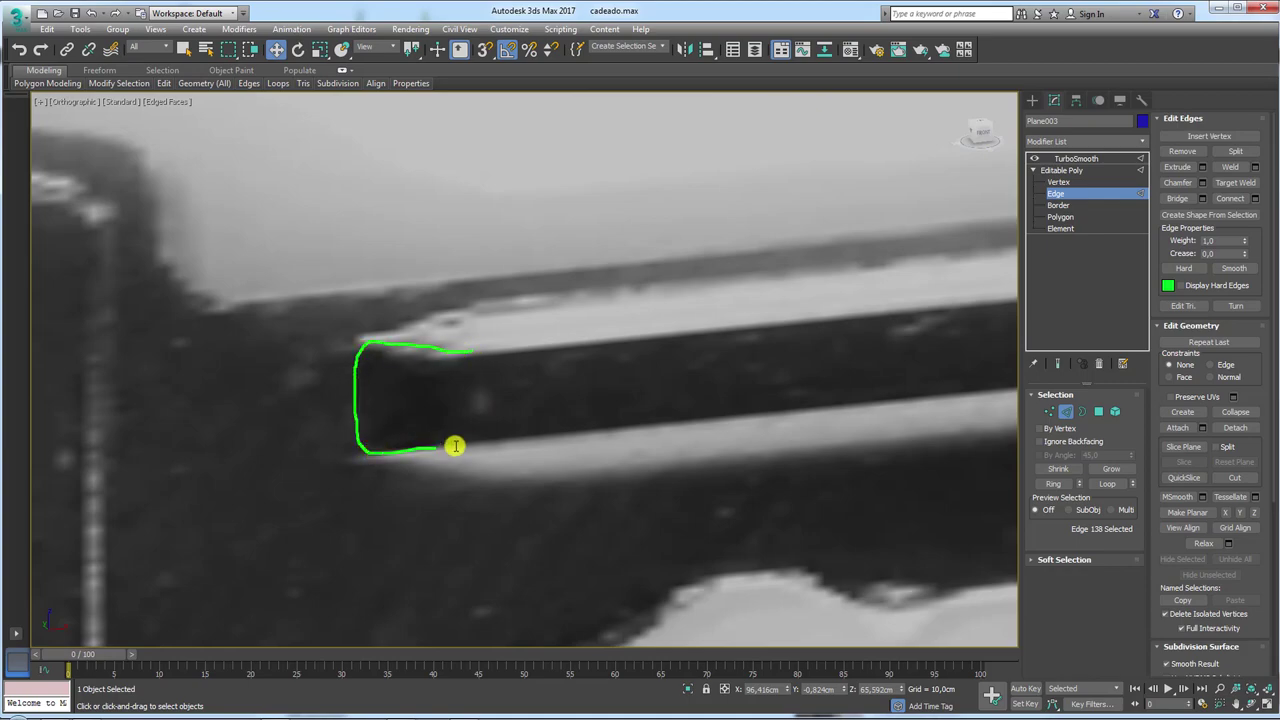
key(Escape)
scroll(603, 366, down, 4)
scroll(731, 354, down, 1)
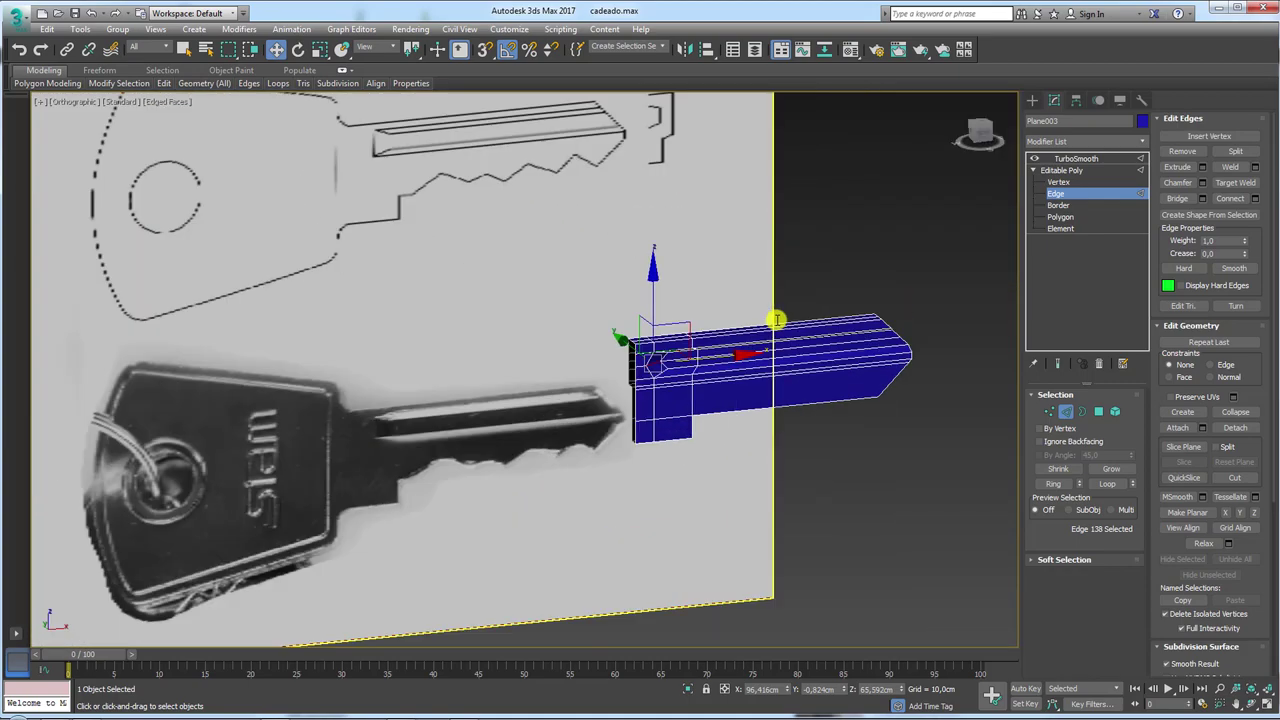
scroll(771, 317, up, 2)
scroll(677, 311, down, 1)
scroll(814, 369, up, 2)
scroll(913, 356, up, 1)
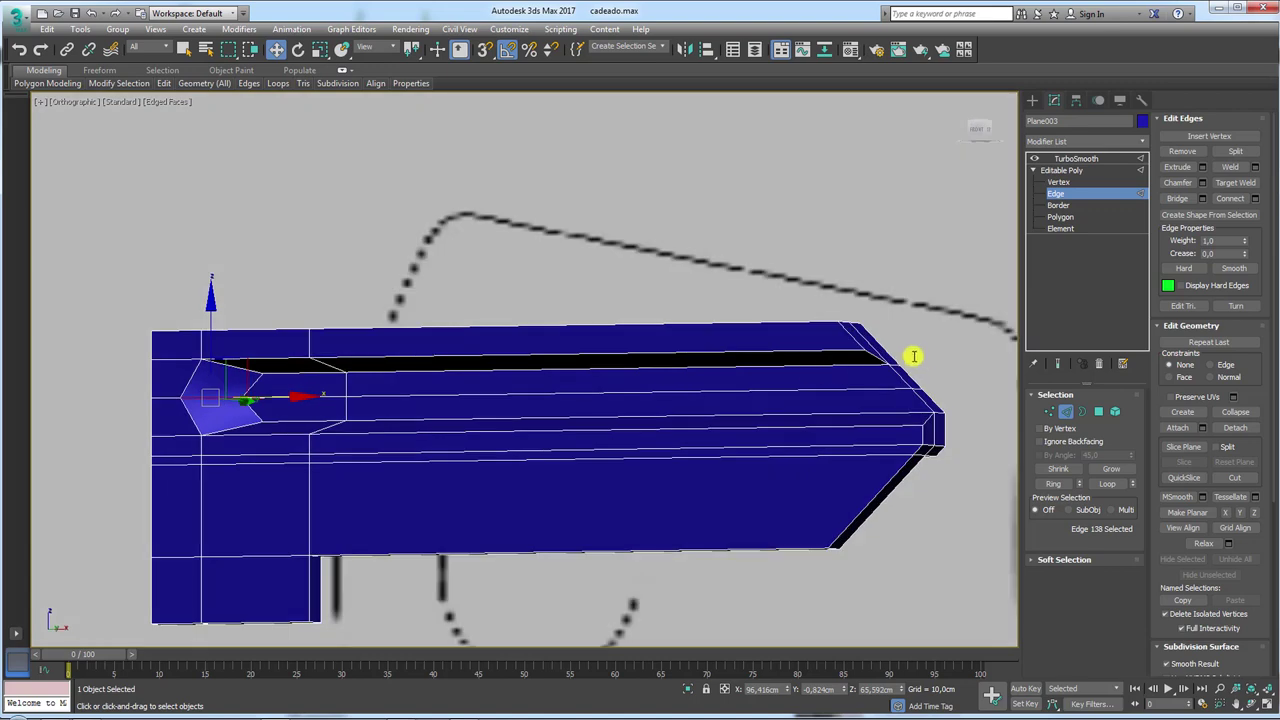
Connect the edge ring along the blade with 2 segments pinched at 76.
click(871, 355)
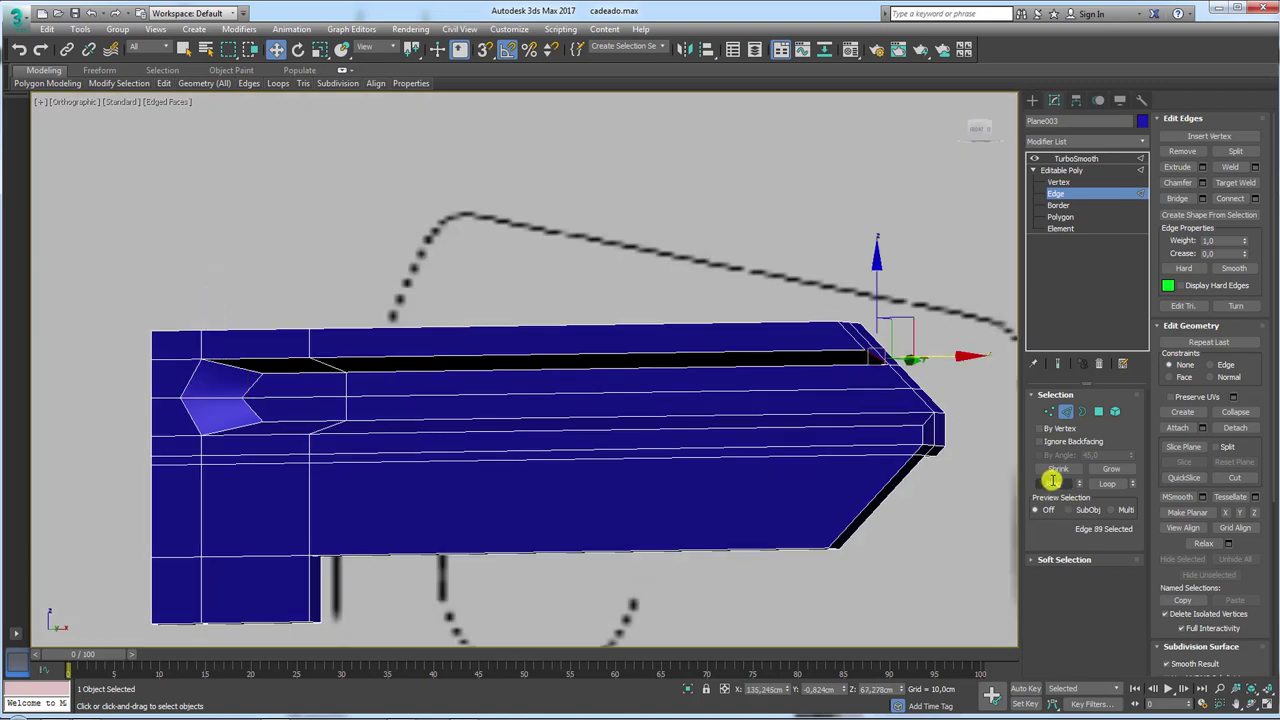
click(1052, 483)
alt+middle_drag(957, 449, 1089, 316)
click(1256, 199)
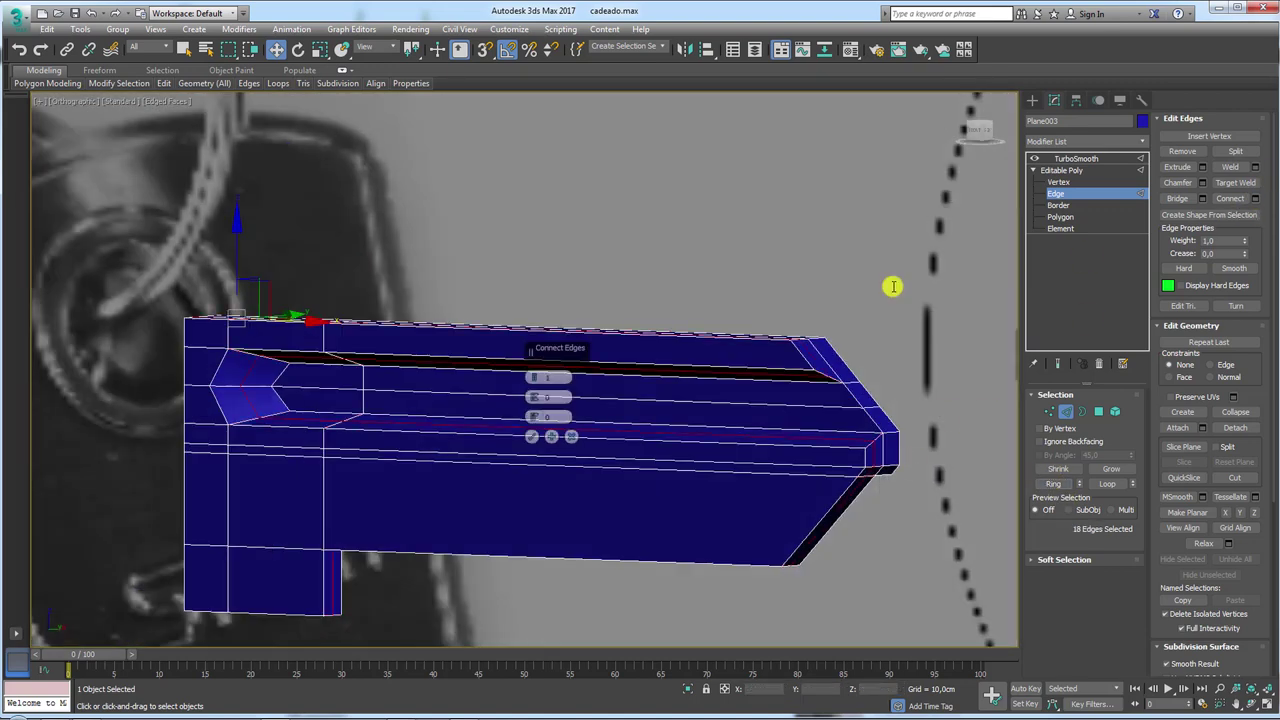
drag(534, 374, 822, 399)
scroll(822, 399, up, 5)
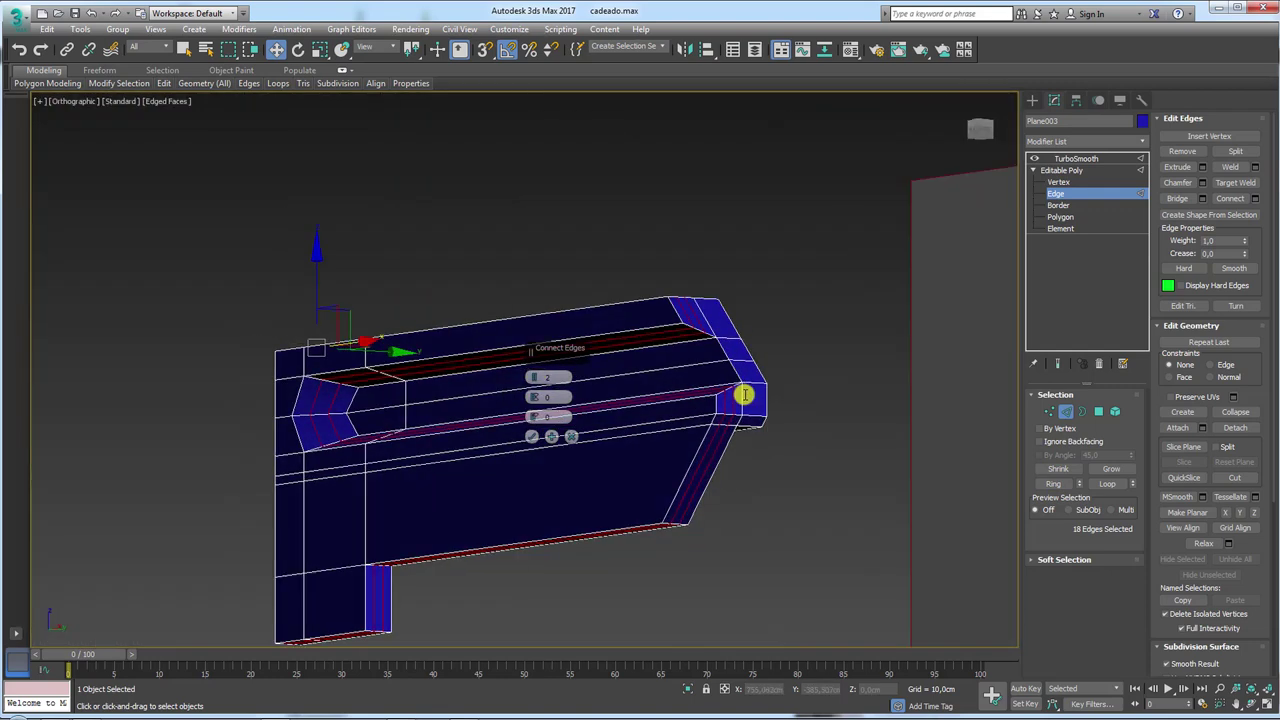
drag(538, 371, 528, 214)
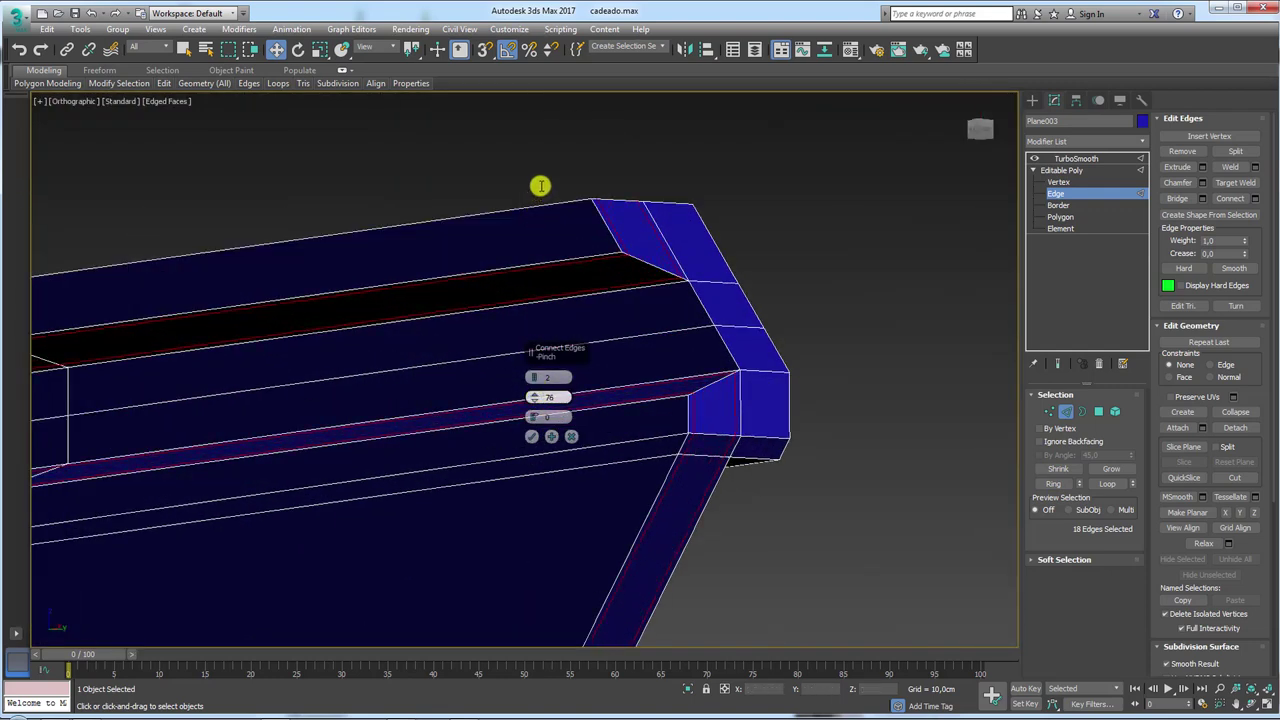
drag(543, 183, 543, 186)
click(531, 433)
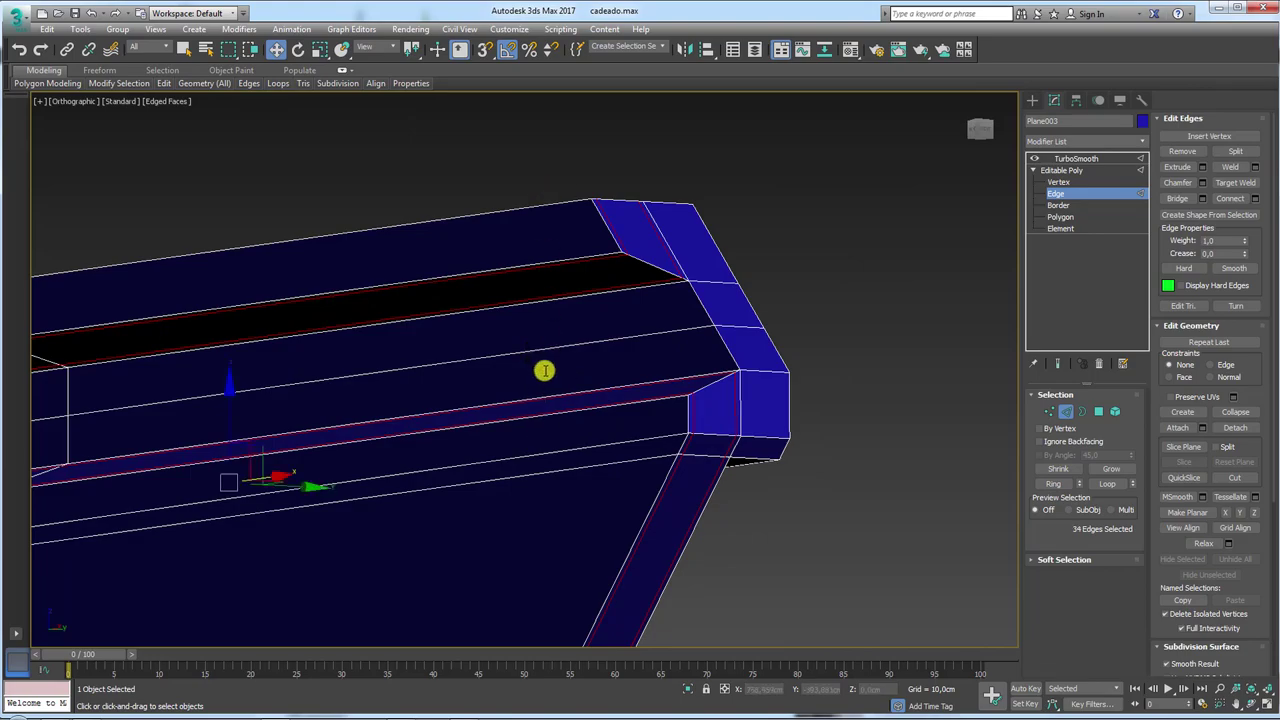
Preview the TurboSmoothed blade to check the new support edges, then resume edge editing.
key(z)
click(1065, 170)
click(1071, 158)
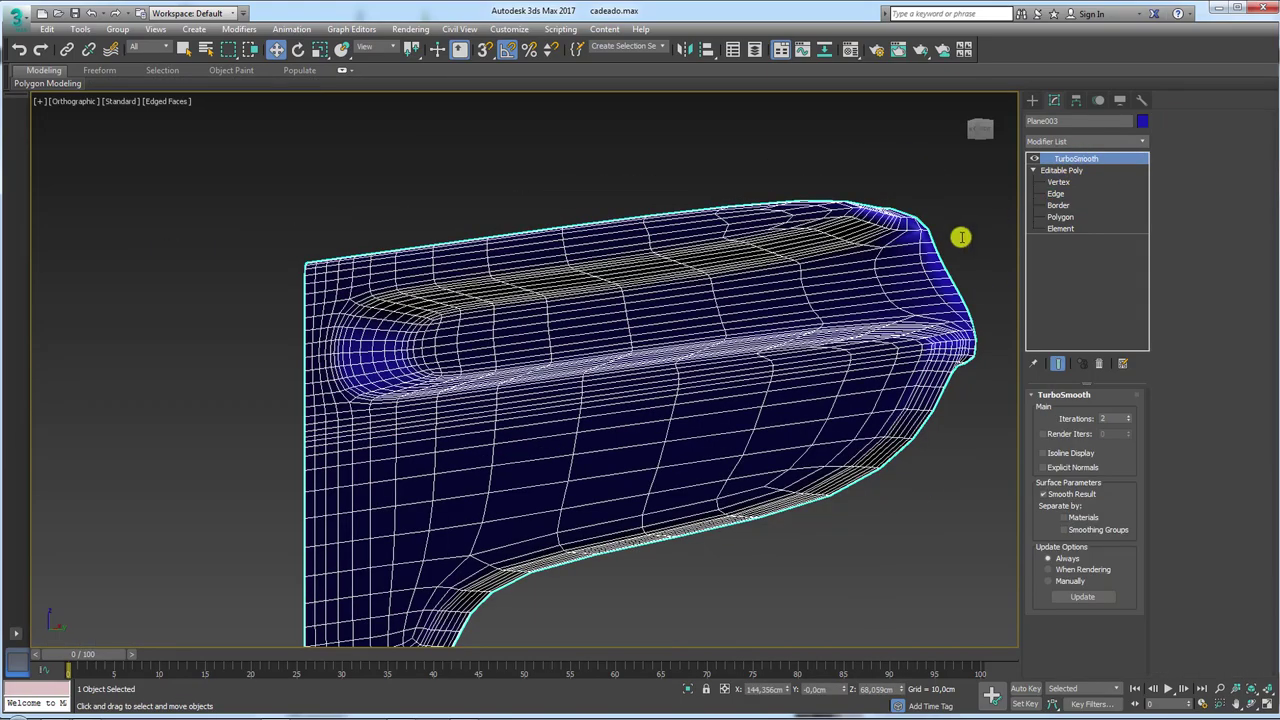
mouse_move(963, 237)
alt+middle_down()
mouse_move(857, 314)
mouse_move(826, 314)
alt+middle_up()
scroll(929, 300, up, 3)
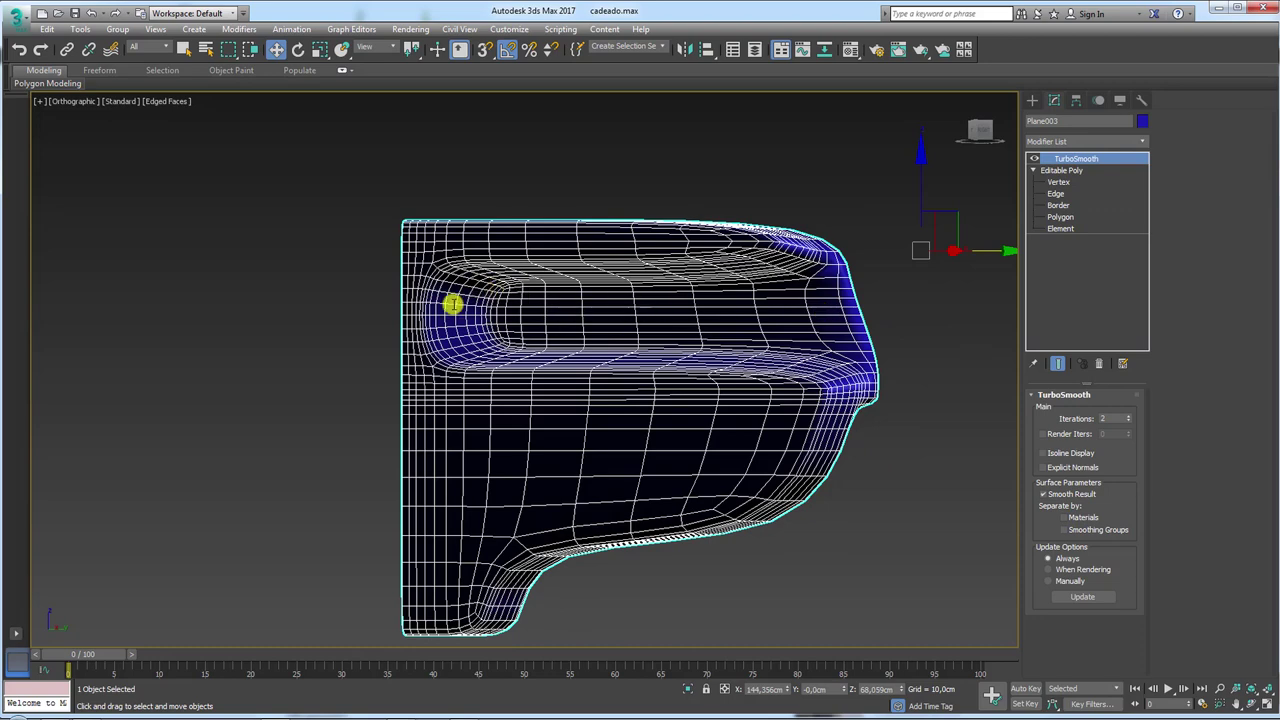
alt+middle_drag(847, 463, 899, 463)
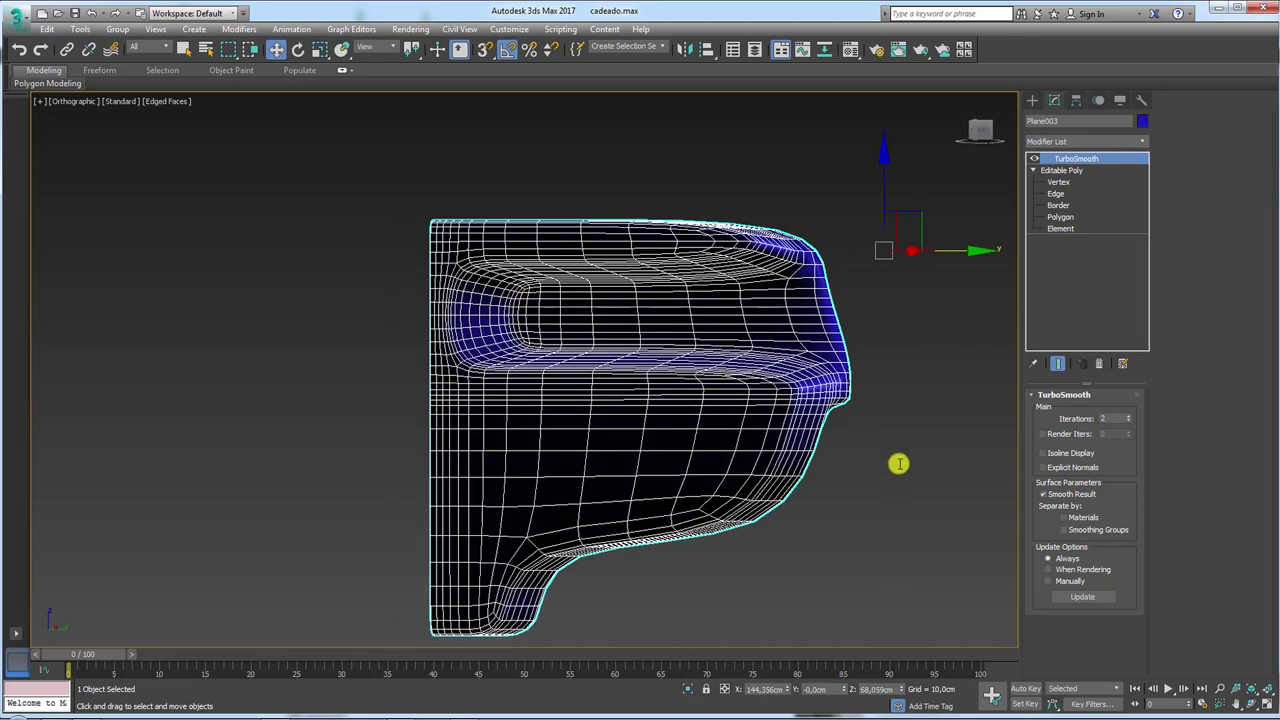
click(1056, 193)
scroll(830, 425, up, 5)
Connect the edge loop at the blade's top corner into two edges pinched at 77.
alt+middle_drag(857, 431, 724, 407)
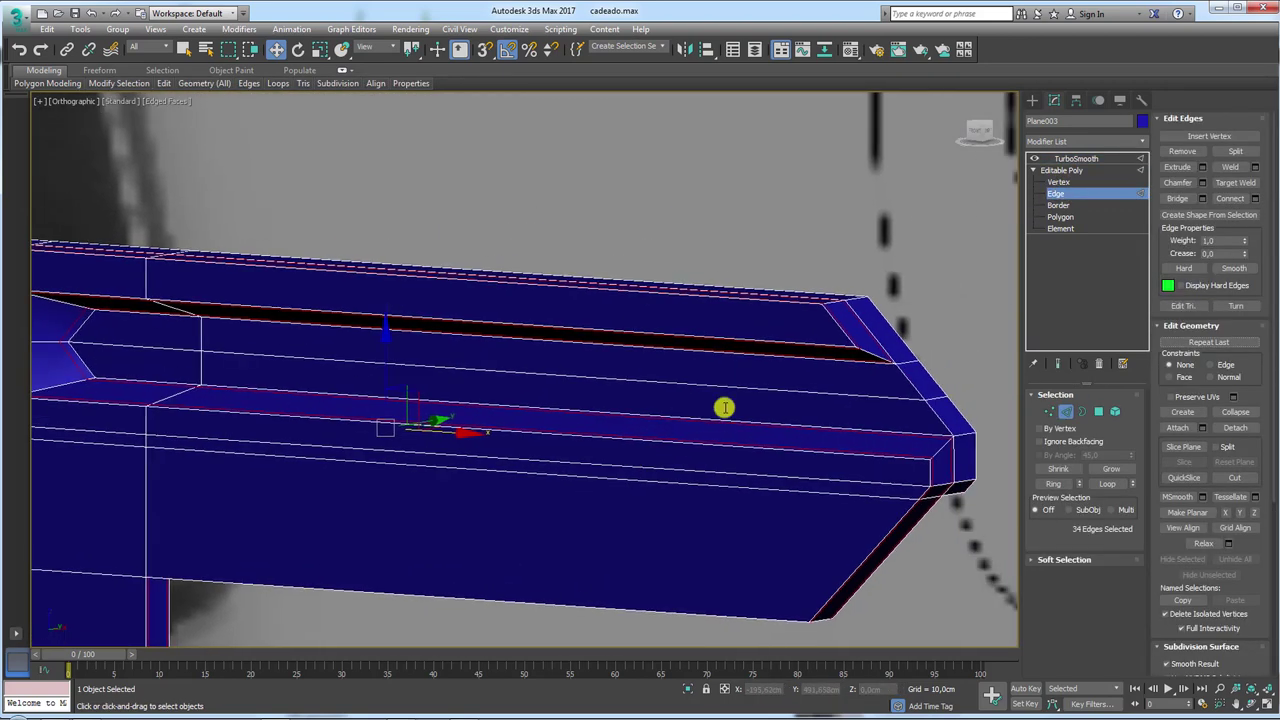
double_click(831, 325)
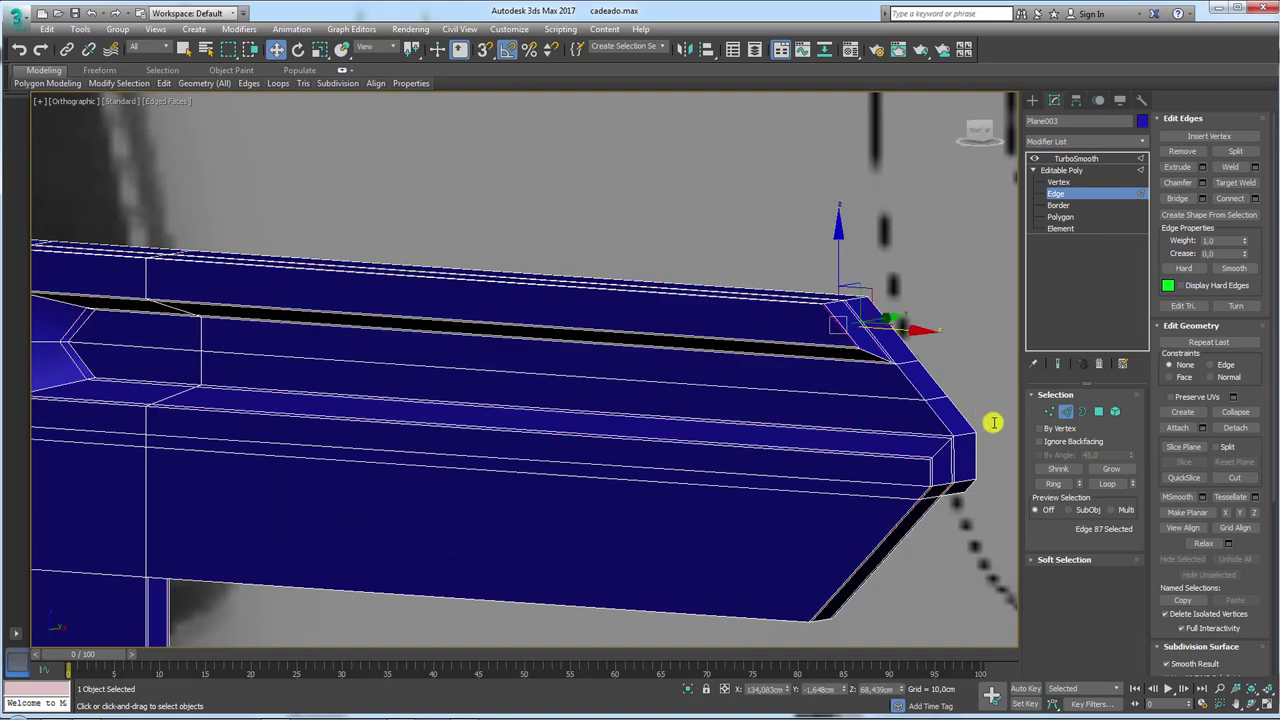
click(1255, 198)
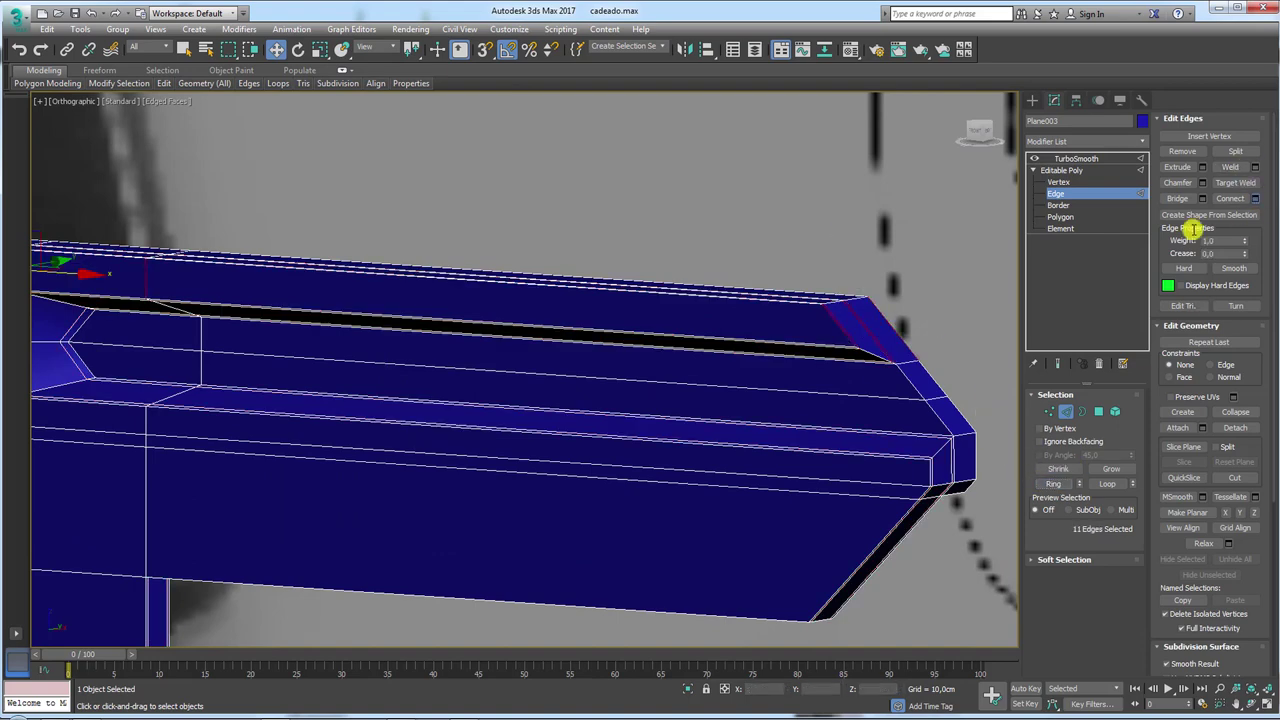
drag(534, 398, 536, 395)
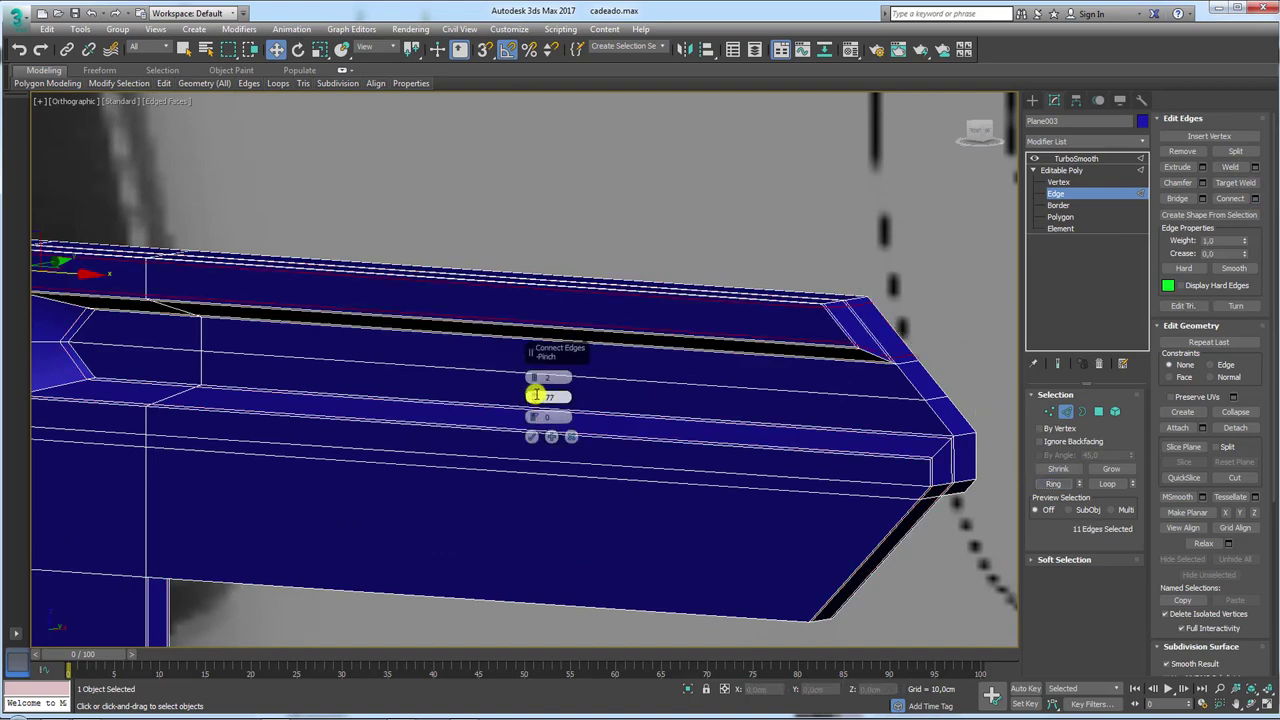
click(531, 436)
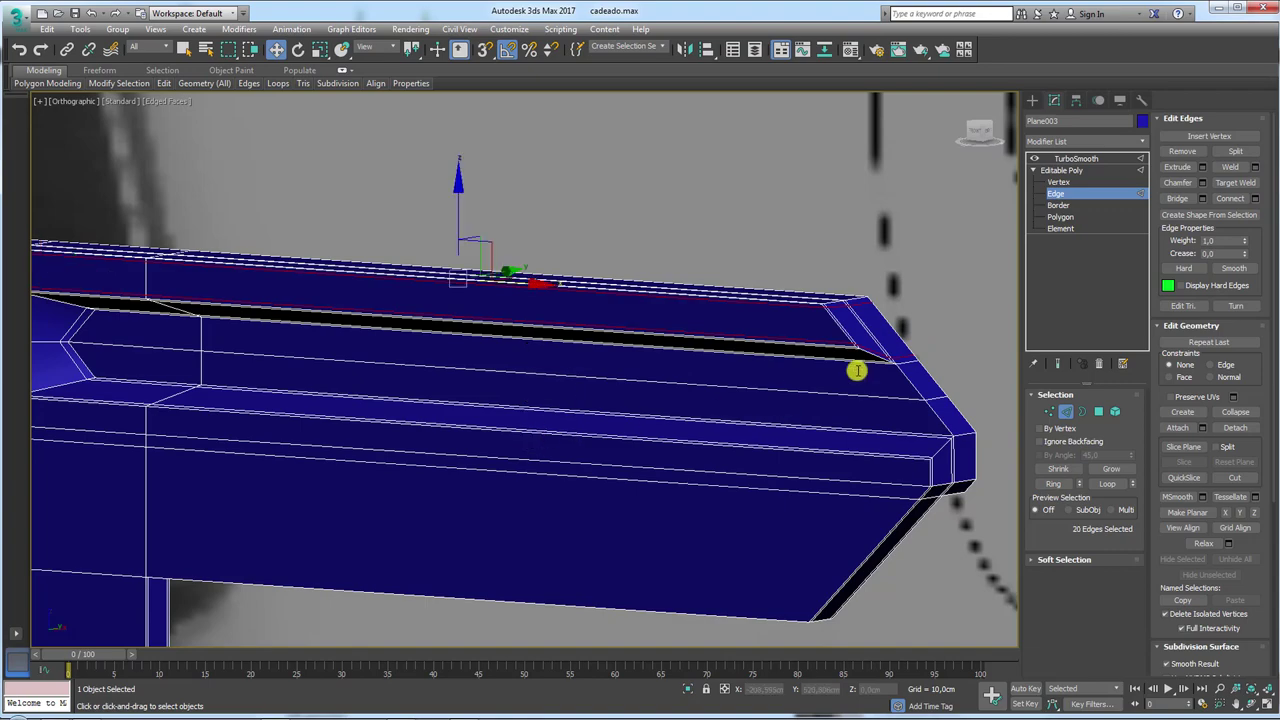
click(1075, 159)
scroll(834, 369, down, 2)
scroll(815, 373, down, 2)
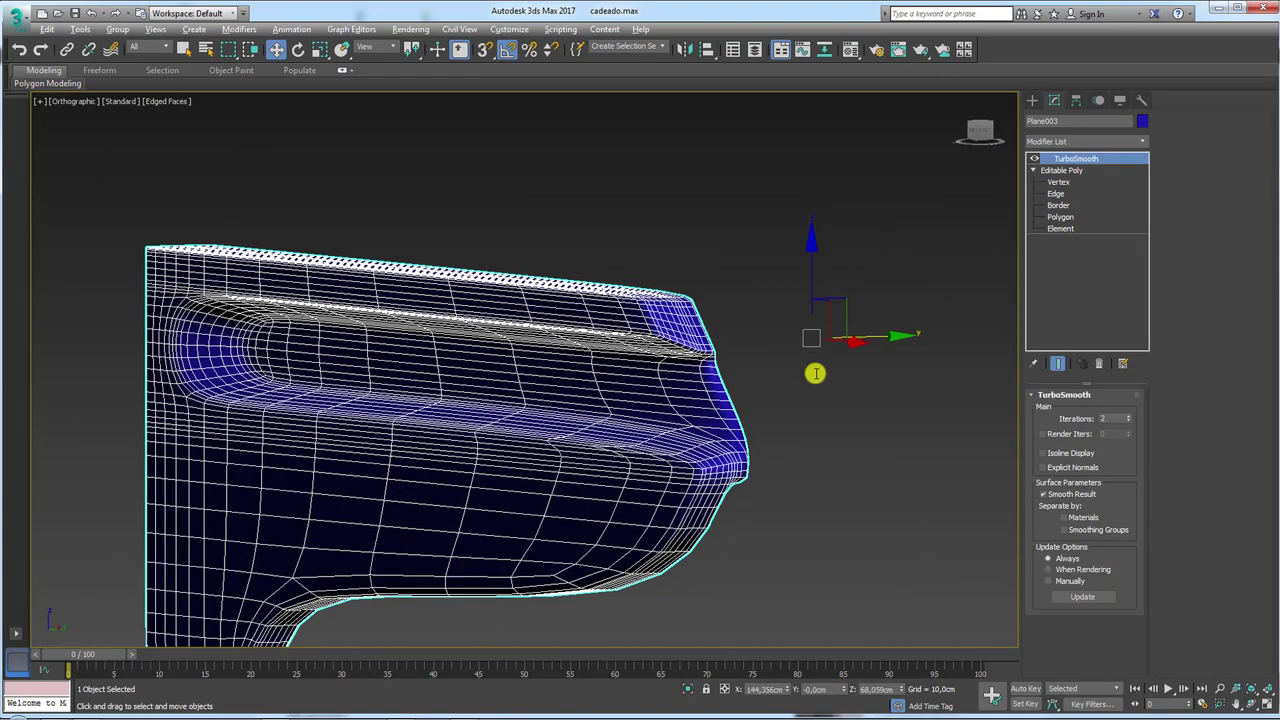
Add a new edge loop across the edge ring at the blade's tip.
click(1072, 204)
mouse_move(697, 456)
alt+middle_down()
mouse_move(729, 391)
mouse_move(811, 410)
alt+middle_up()
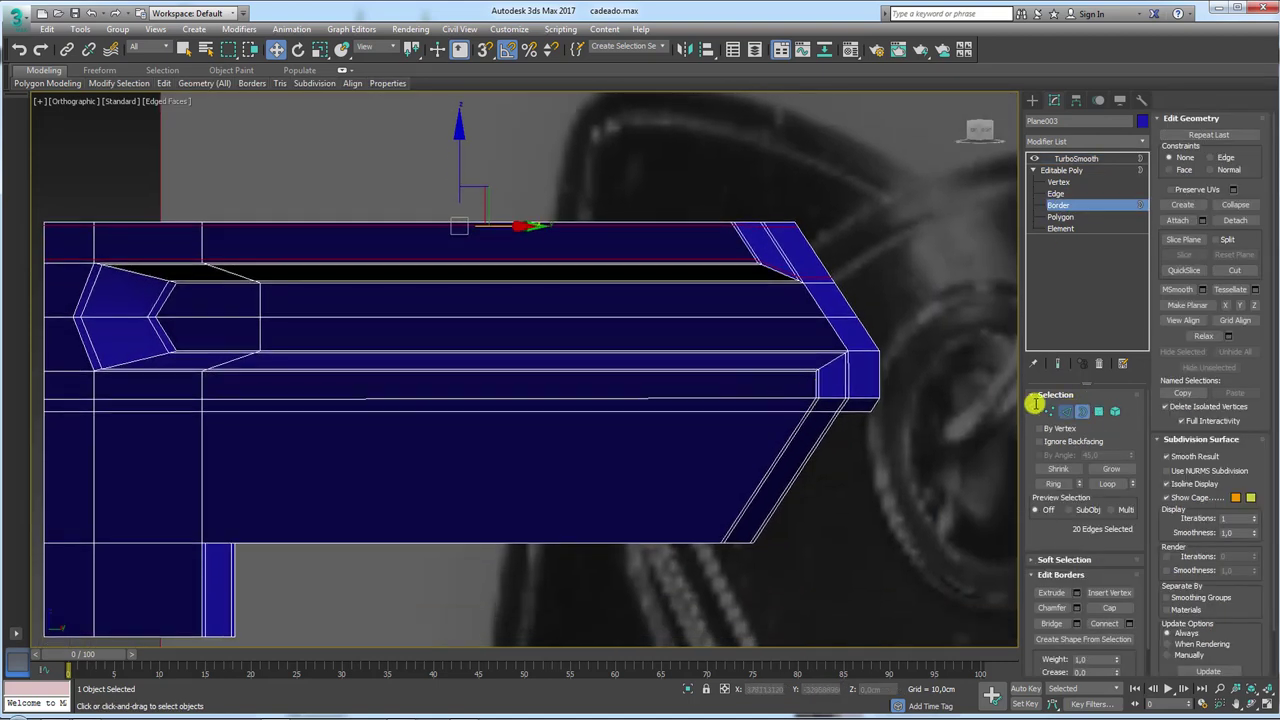
key(2)
scroll(811, 383, up, 3)
scroll(862, 387, up, 2)
click(847, 388)
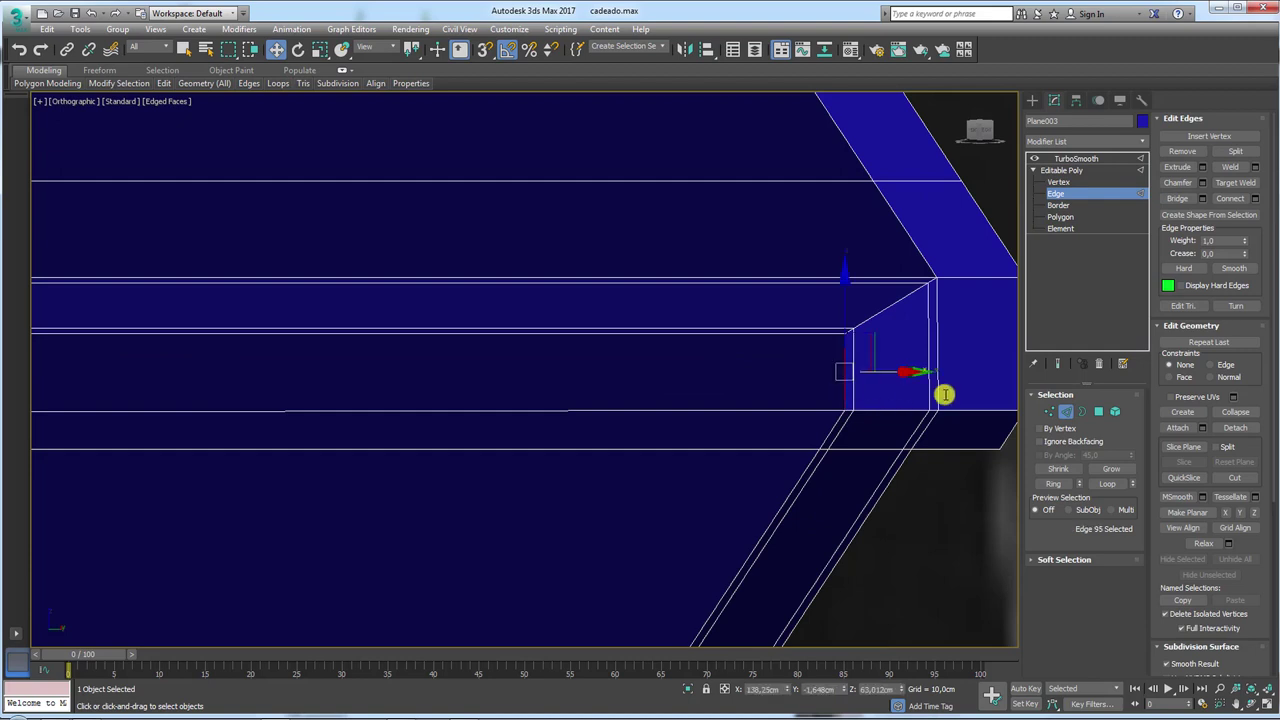
click(1052, 483)
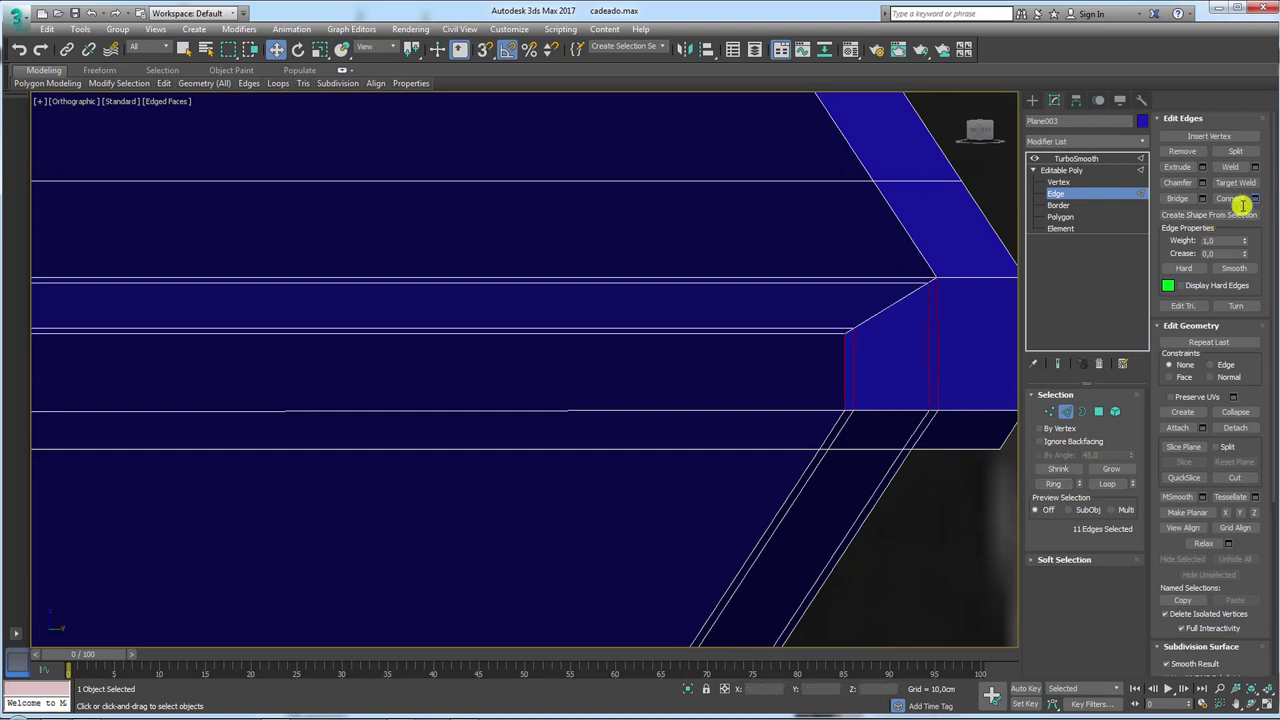
click(1249, 200)
click(534, 434)
scroll(703, 419, down, 3)
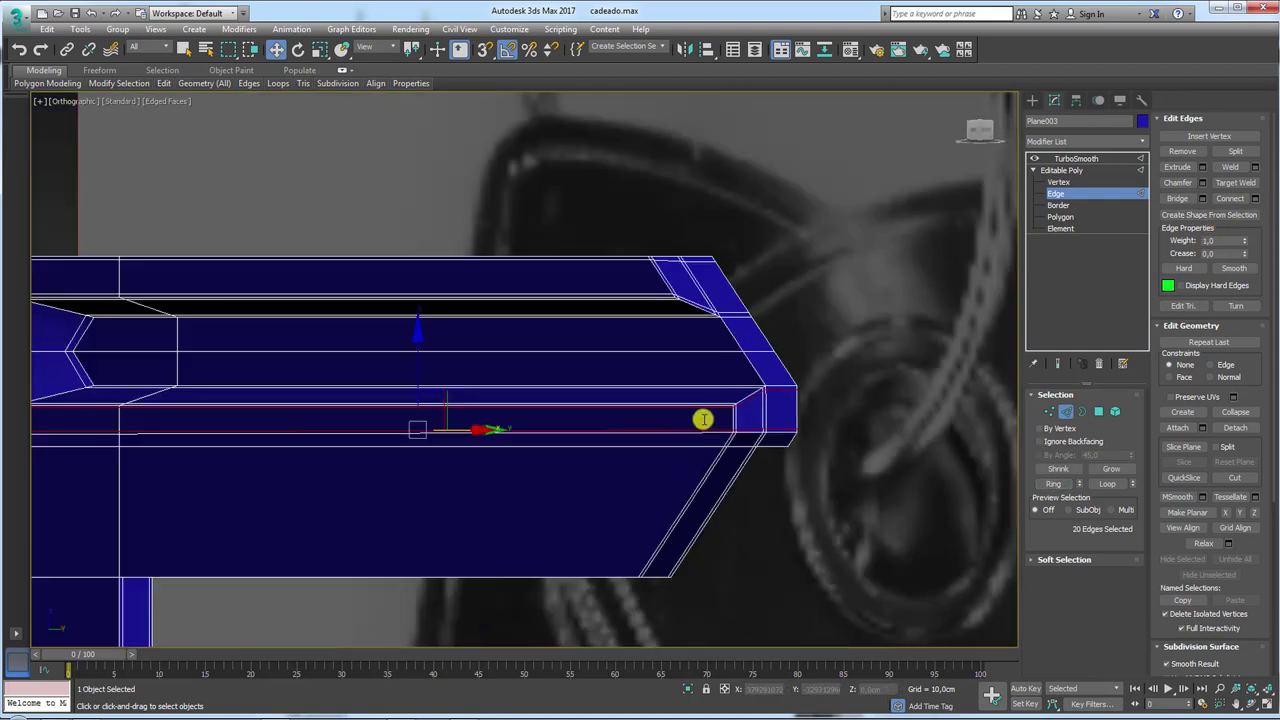
scroll(711, 443, up, 2)
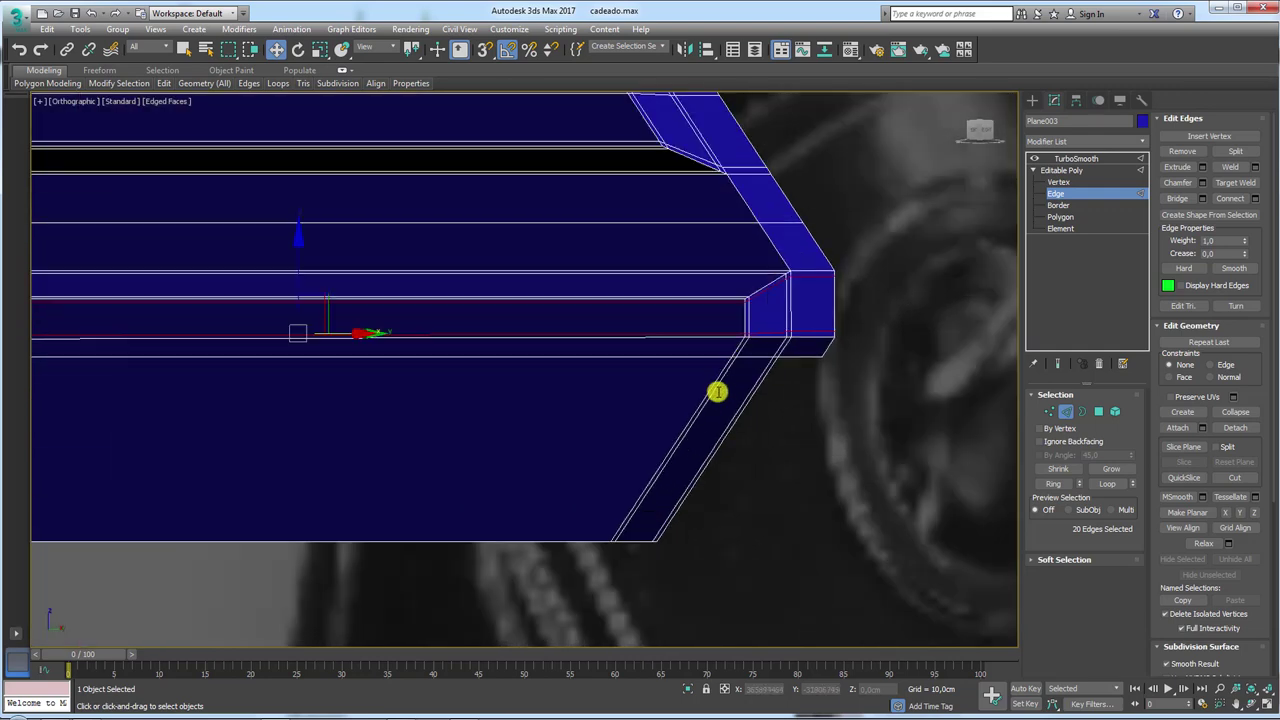
Connect the angled lower face's edge ring with two edges pinched at 79, then preview the smoothing.
click(704, 403)
click(1052, 483)
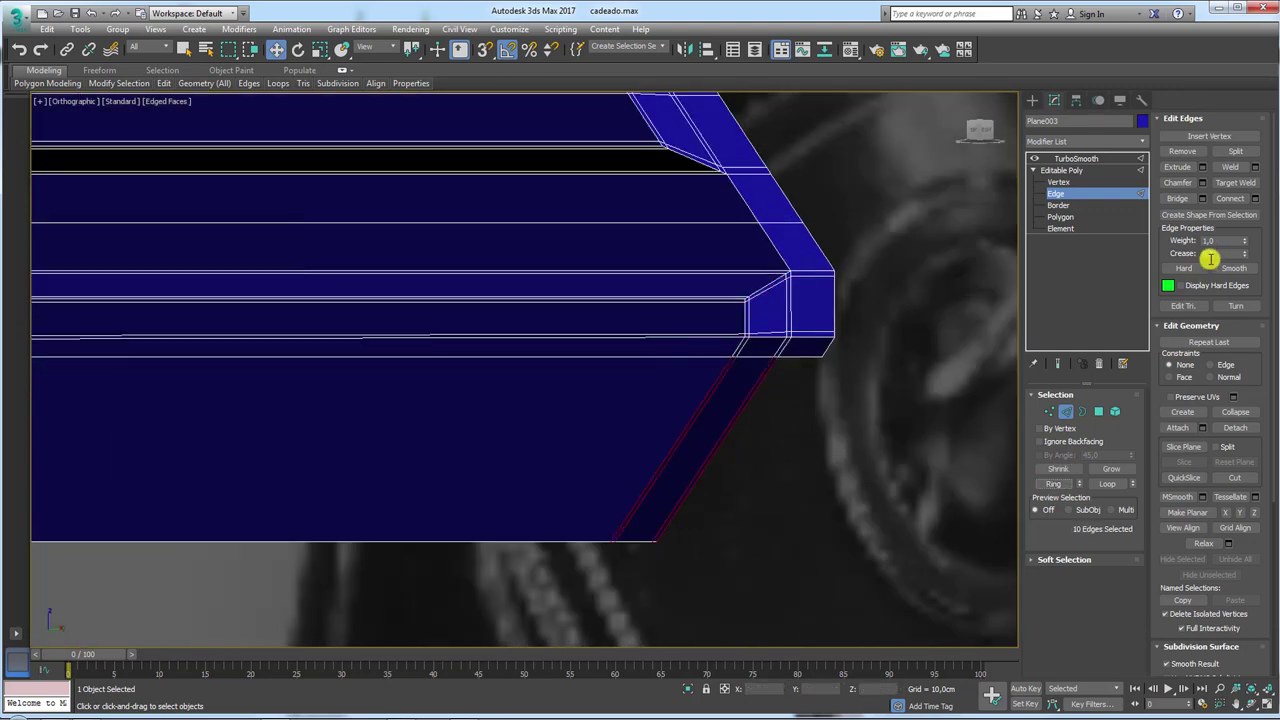
click(1256, 200)
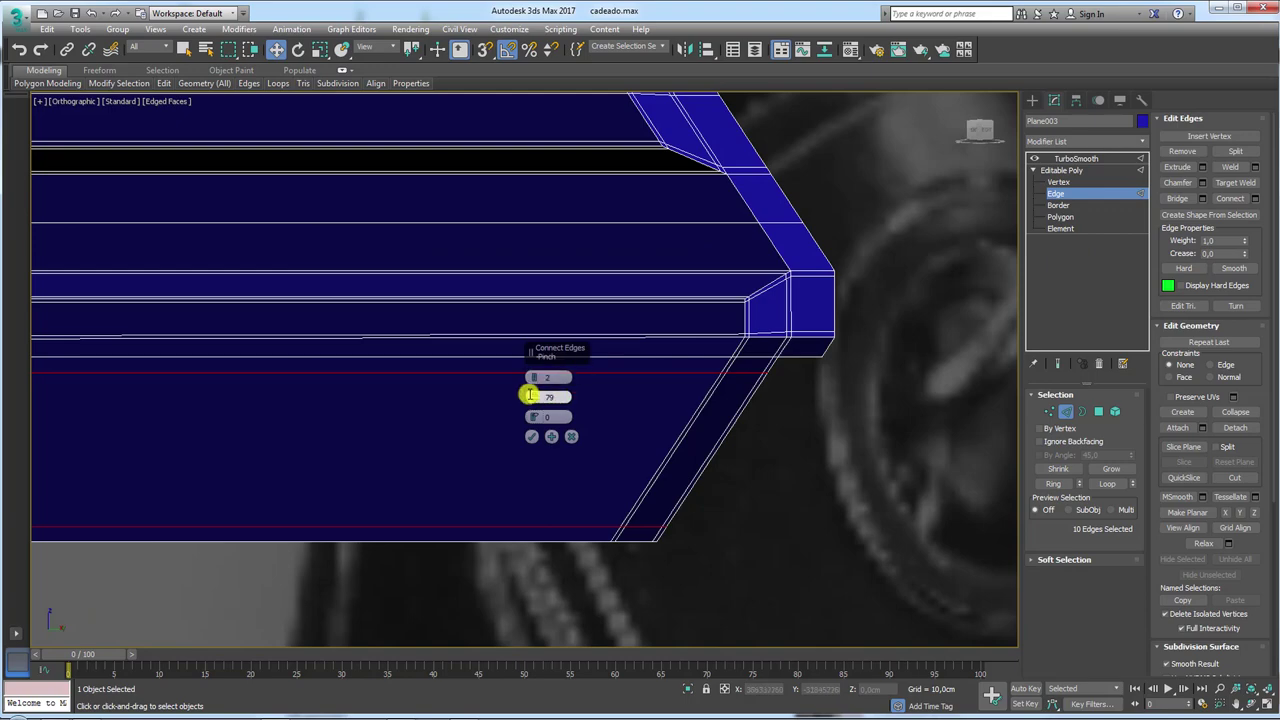
drag(533, 396, 531, 365)
click(531, 436)
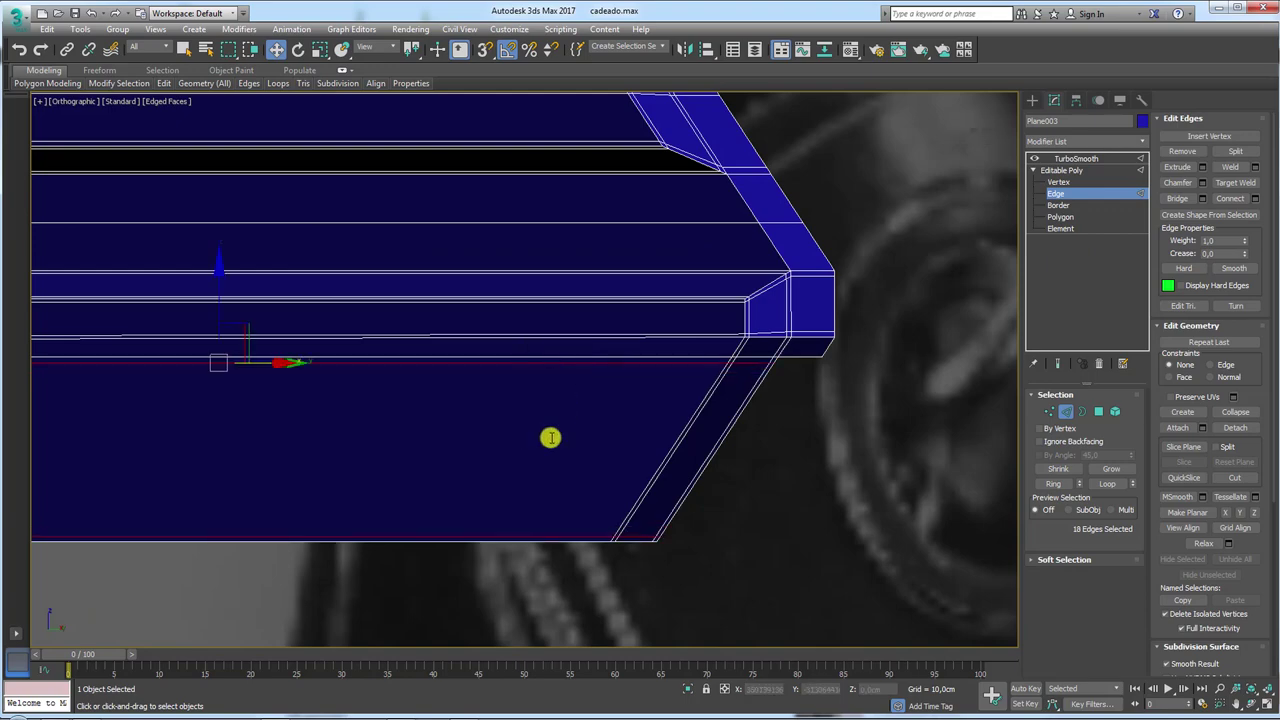
mouse_move(549, 437)
alt+middle_down()
mouse_move(579, 438)
mouse_move(534, 451)
mouse_move(531, 426)
mouse_move(577, 429)
alt+middle_up()
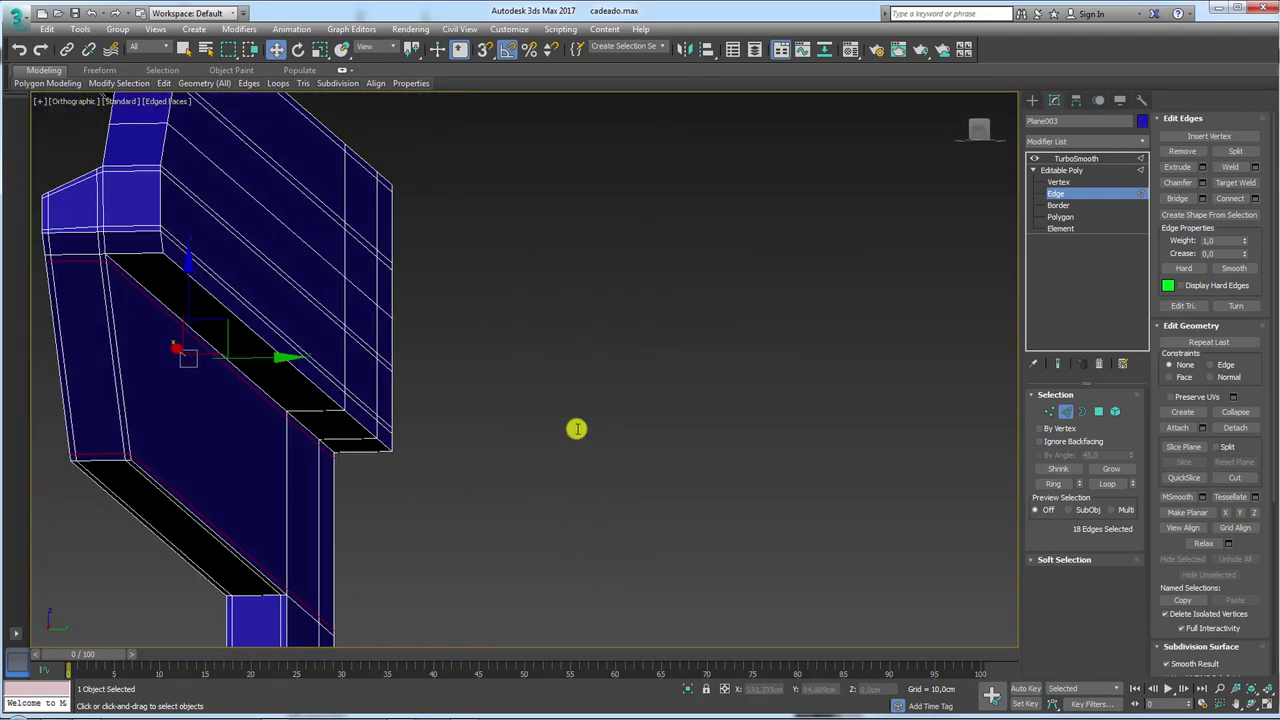
click(1063, 158)
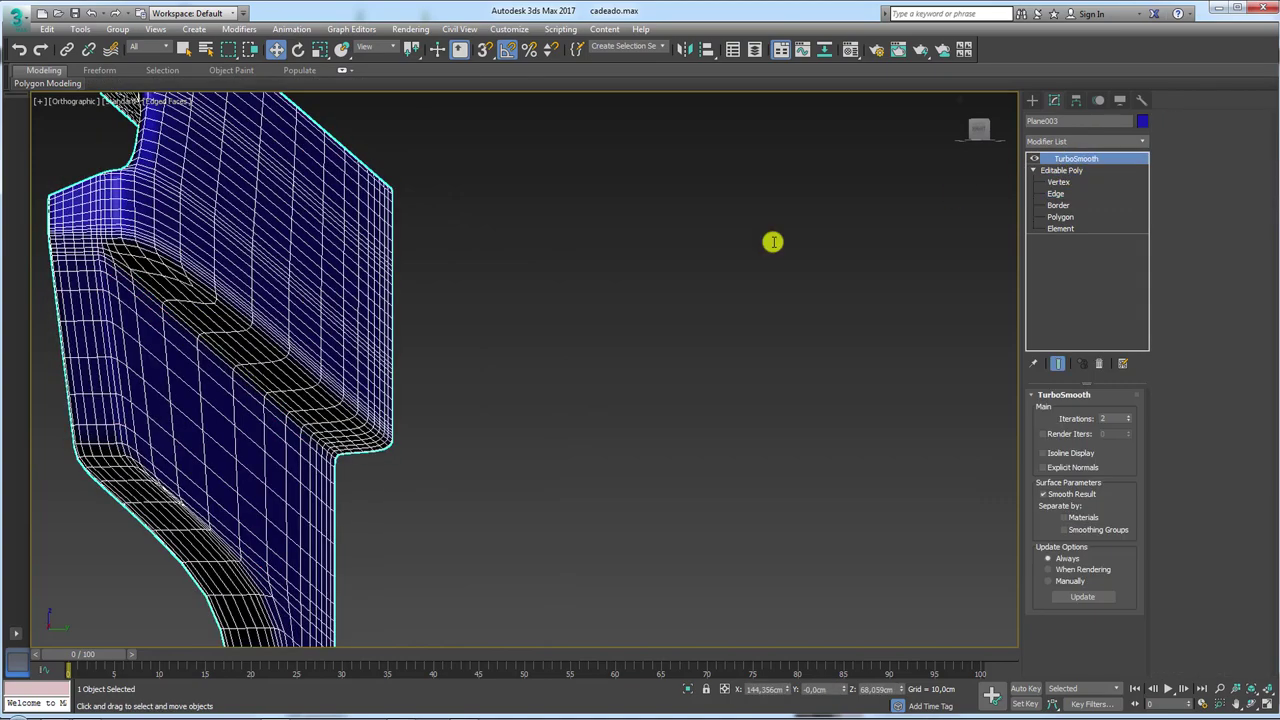
scroll(771, 240, down, 5)
mouse_move(771, 240)
alt+middle_down()
mouse_move(651, 286)
mouse_move(624, 352)
mouse_move(571, 323)
mouse_move(660, 280)
alt+middle_up()
scroll(565, 320, up, 4)
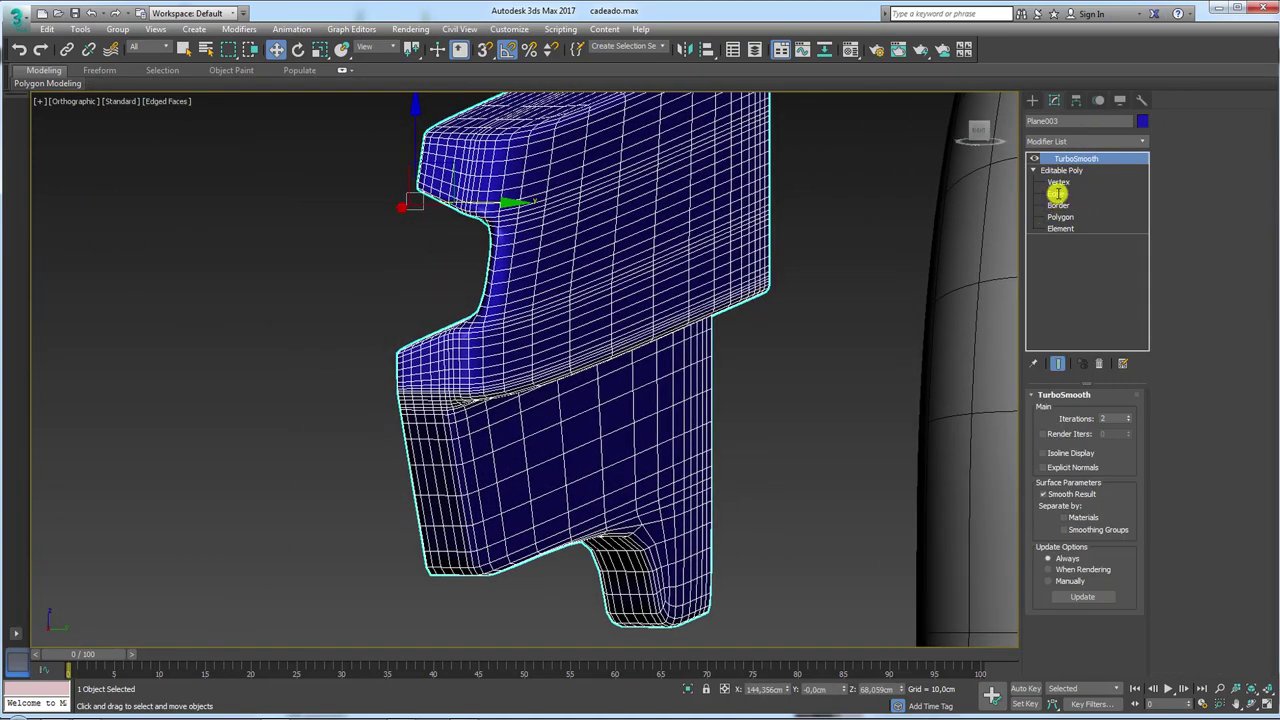
Ring a side-face edge and connect it with 2 segments pinched at 72.
click(1058, 193)
alt+middle_drag(557, 340, 580, 306)
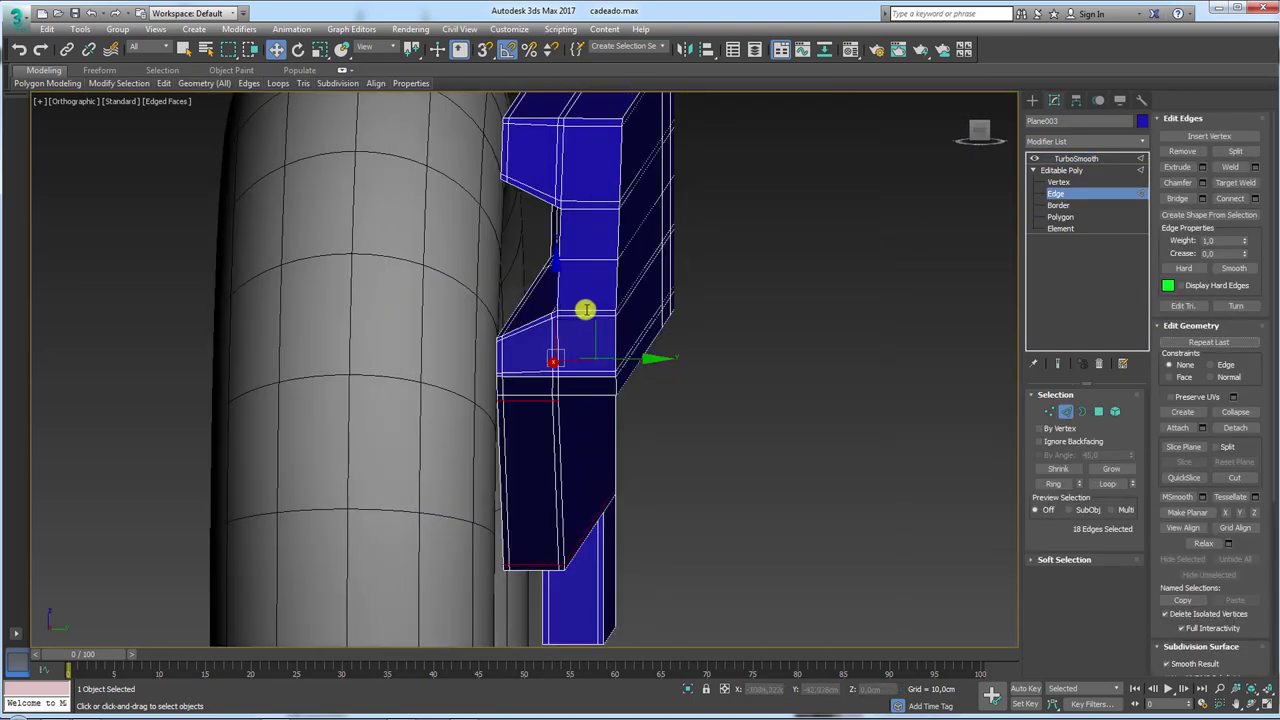
click(585, 310)
click(1052, 484)
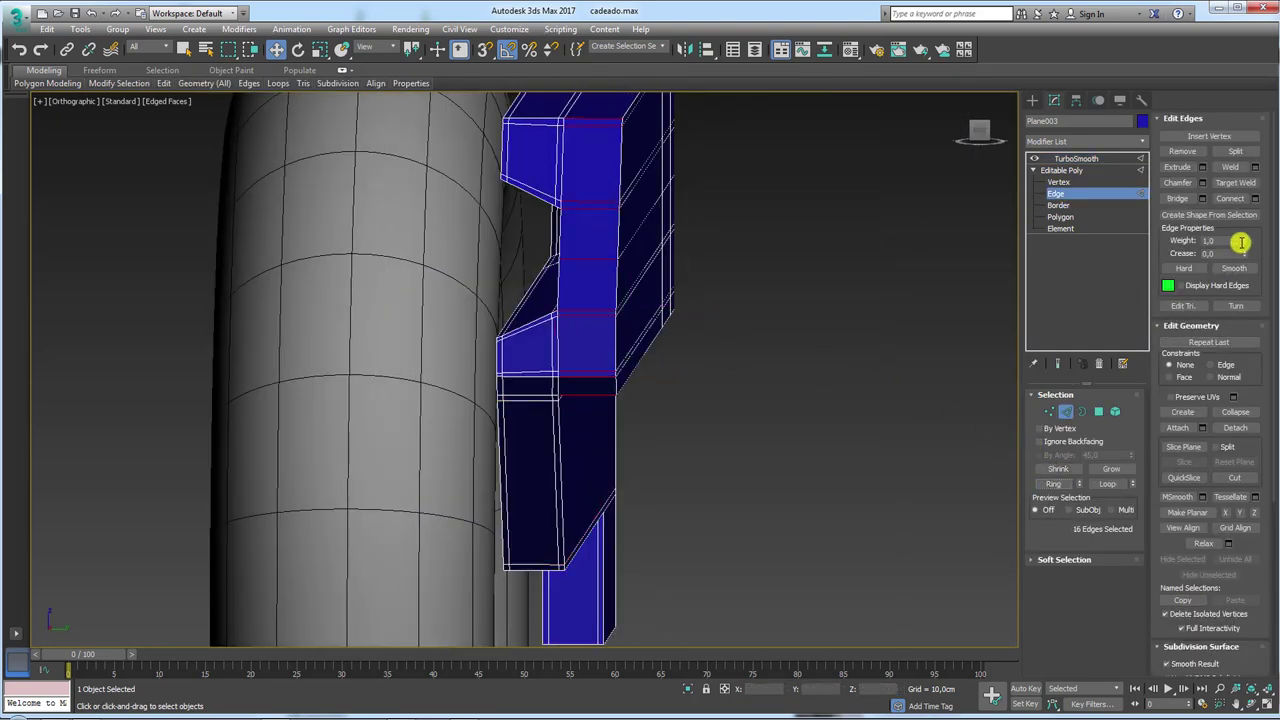
click(1256, 198)
drag(529, 403, 531, 400)
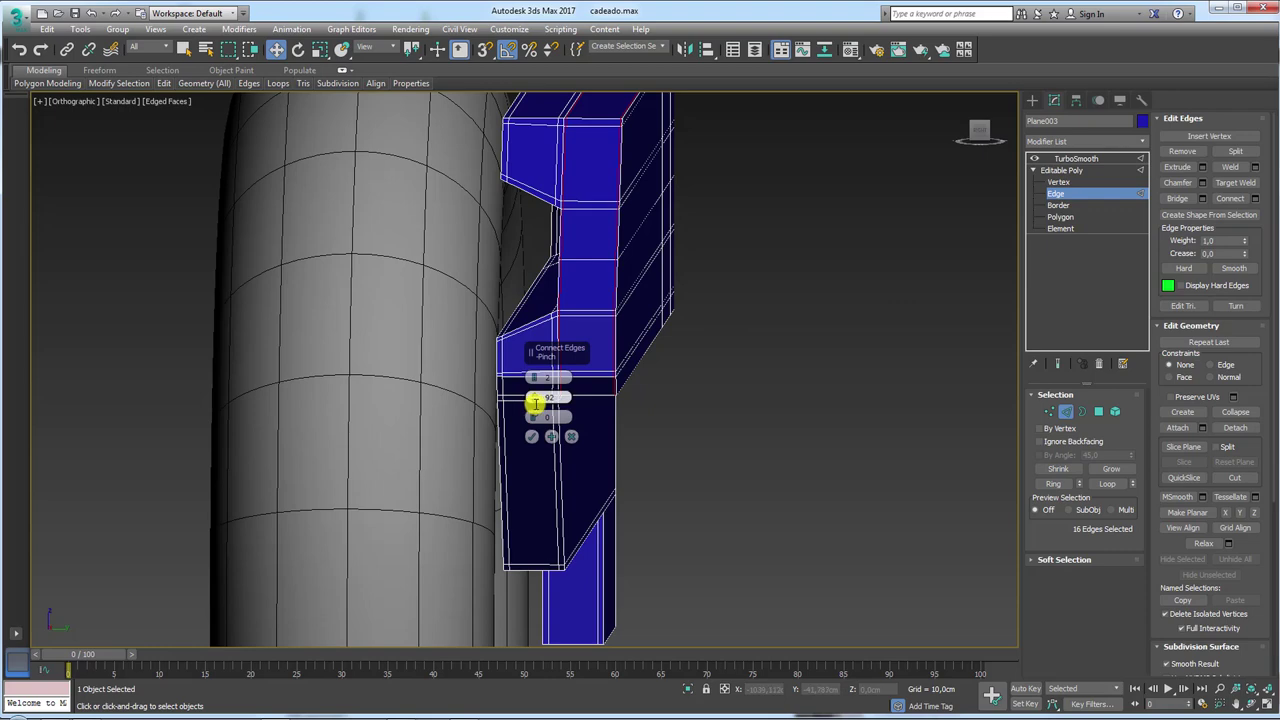
drag(535, 455, 551, 286)
alt+middle_drag(551, 286, 611, 349)
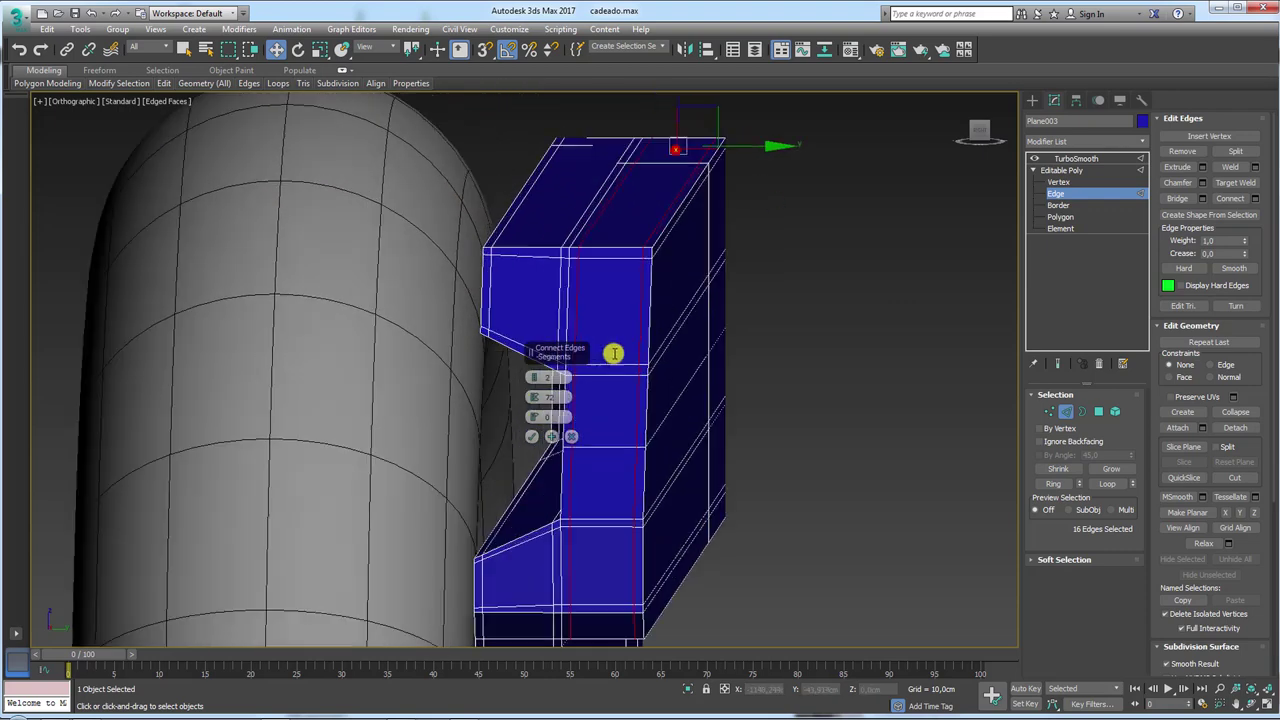
scroll(514, 284, up, 2)
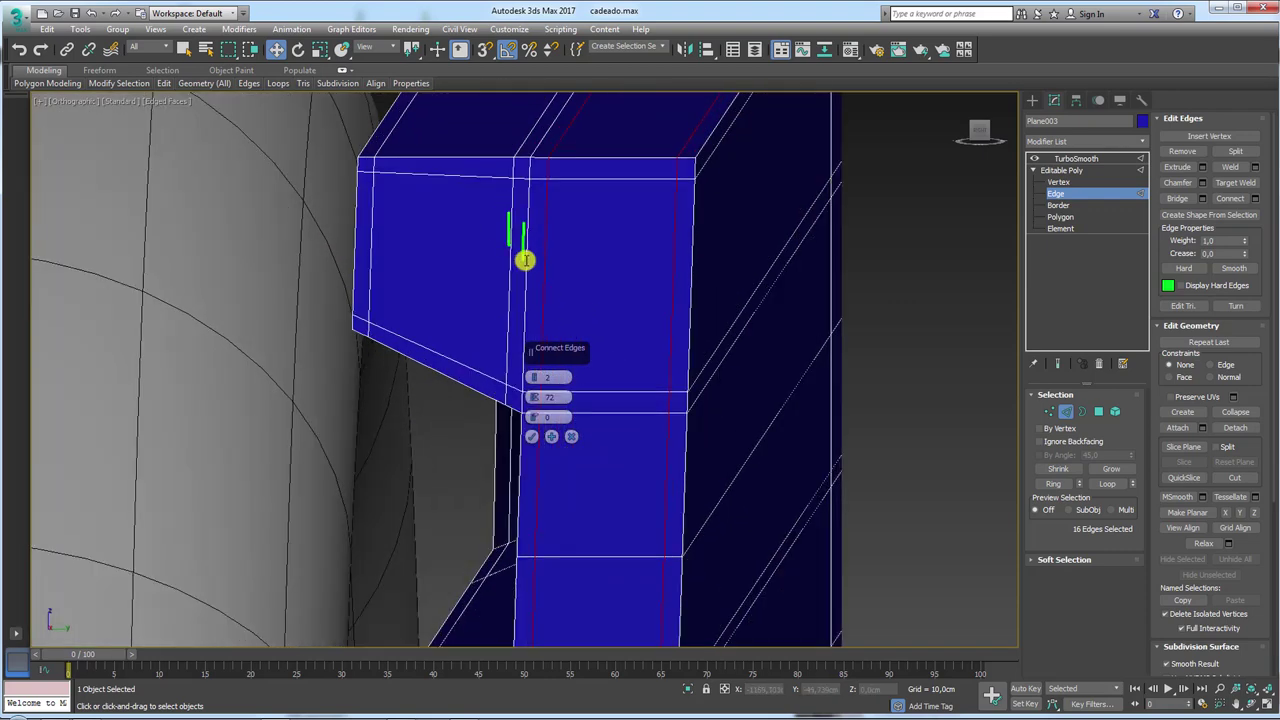
click(528, 436)
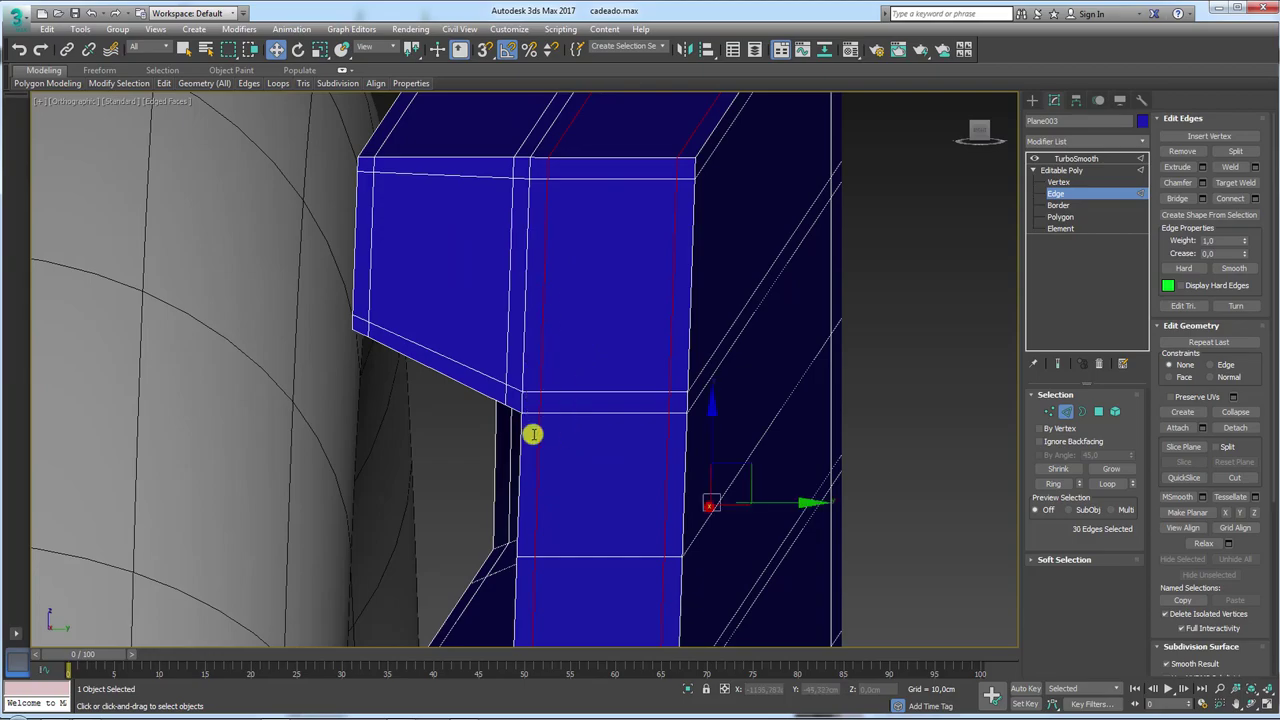
scroll(660, 356, down, 3)
View the TurboSmooth result with edged faces hidden (F4).
click(1058, 171)
click(1066, 158)
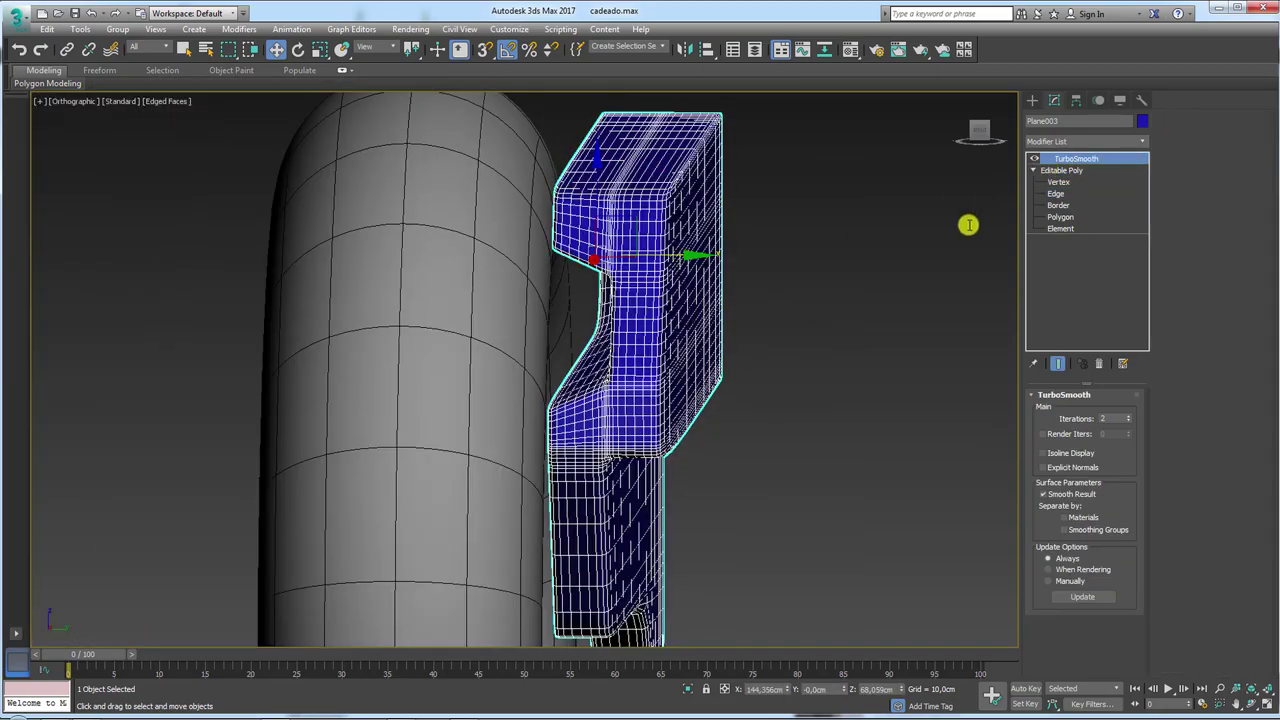
mouse_move(968, 223)
alt+middle_down()
mouse_move(866, 257)
mouse_move(754, 371)
mouse_move(791, 391)
alt+middle_up()
key(F4)
Line up a front view with the reference, showing the unsmoothed cage with edged faces.
scroll(898, 385, up, 2)
mouse_move(898, 385)
alt+middle_down()
mouse_move(920, 363)
mouse_move(966, 377)
alt+middle_up()
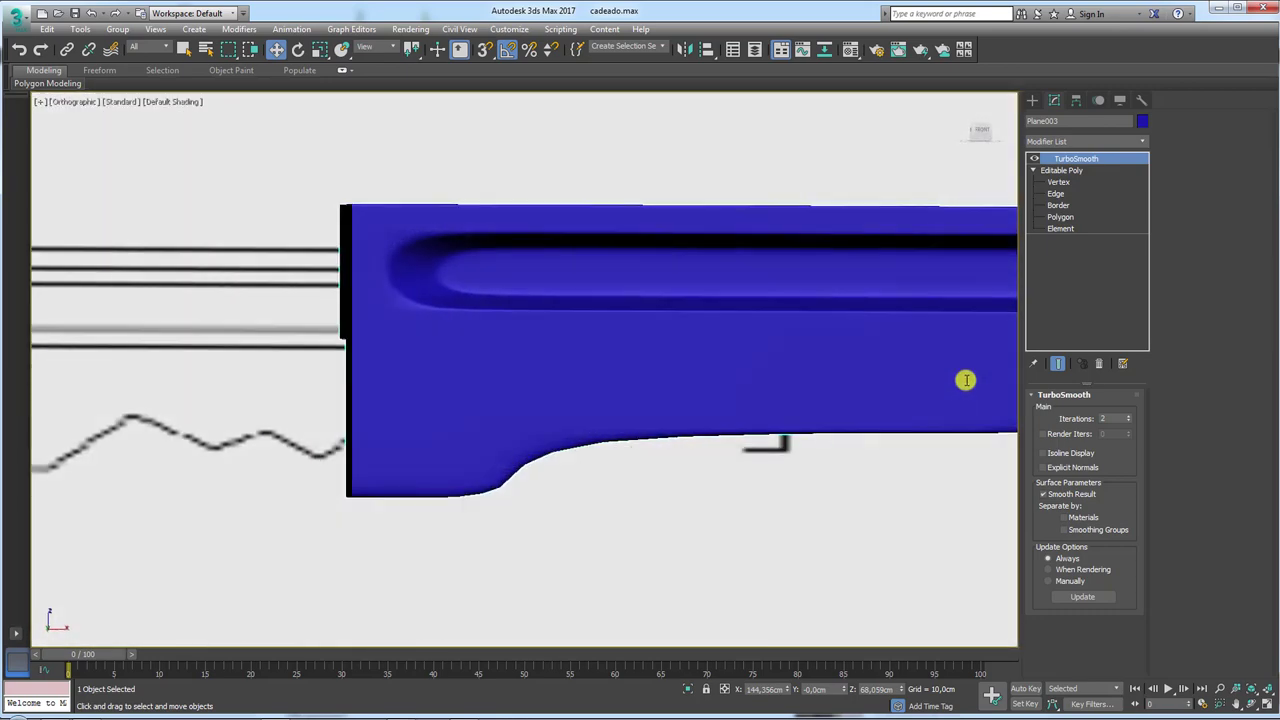
mouse_move(514, 429)
middle_down()
mouse_move(578, 452)
mouse_move(658, 453)
middle_up()
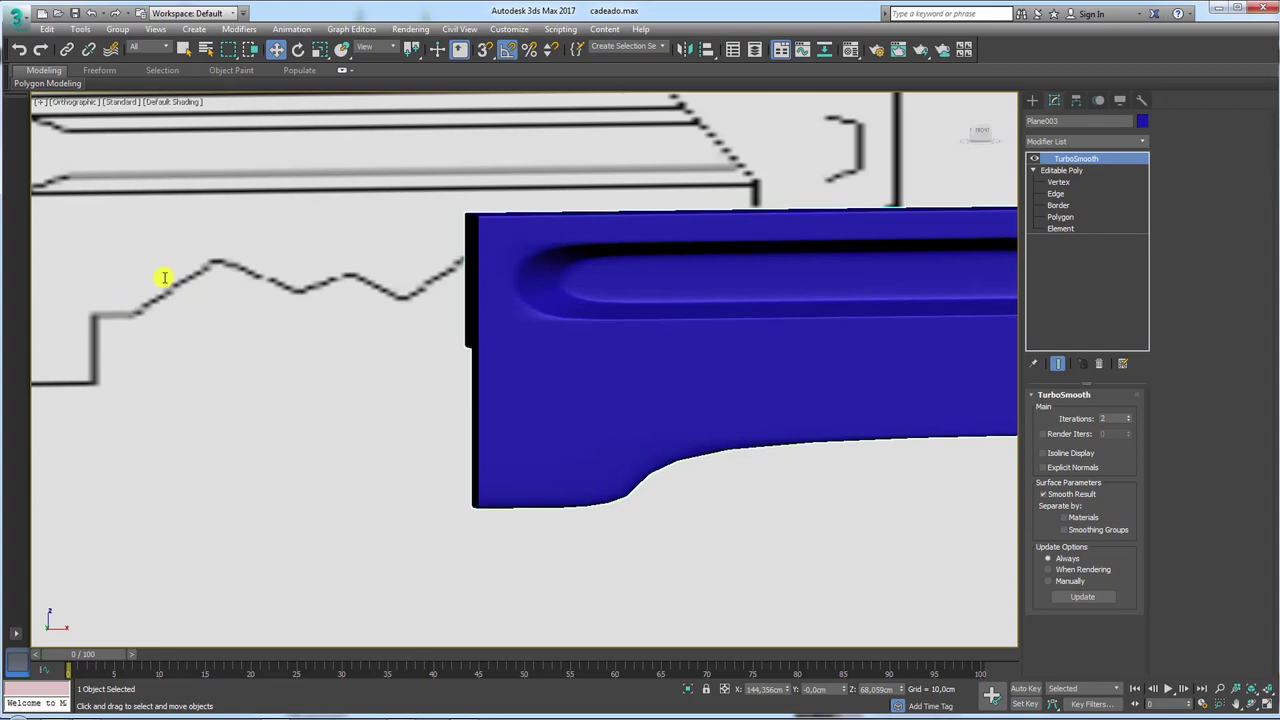
click(1035, 160)
key(F4)
Frame the blade and add an Edit Poly modifier from the Modeling ribbon.
mouse_move(763, 306)
middle_down()
mouse_move(637, 314)
mouse_move(825, 314)
middle_up()
middle_drag(698, 197, 509, 207)
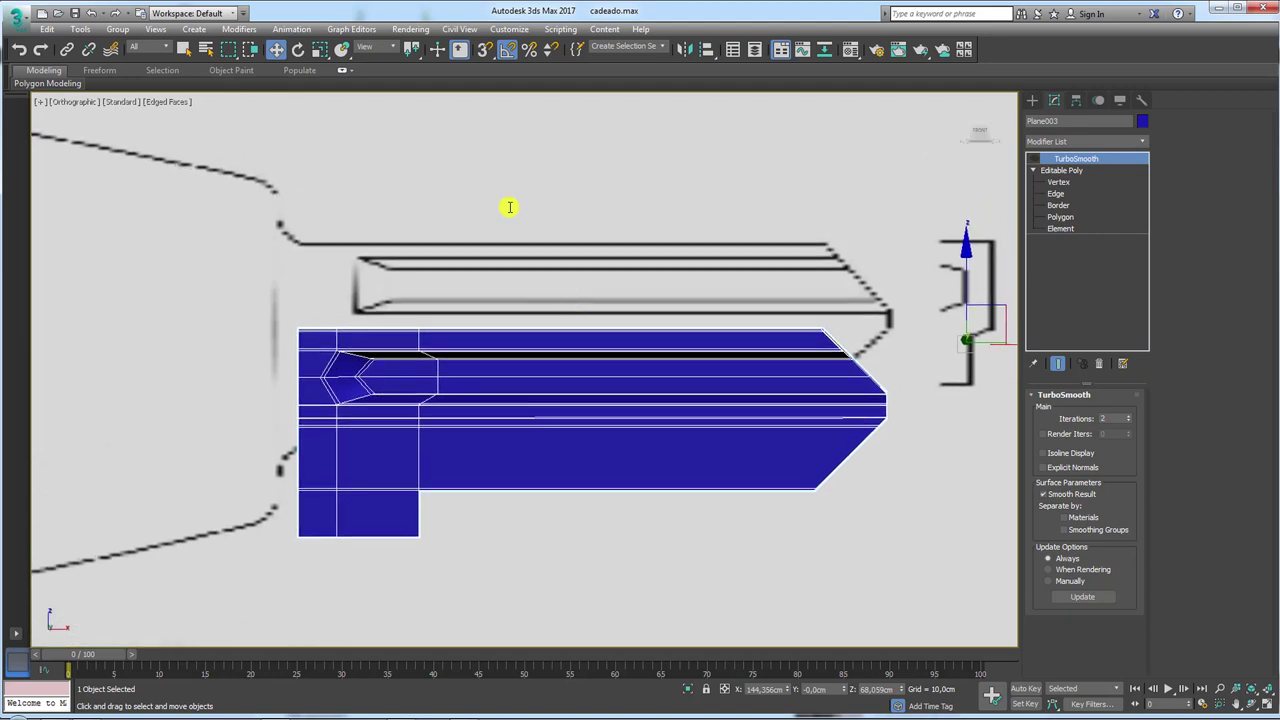
click(341, 72)
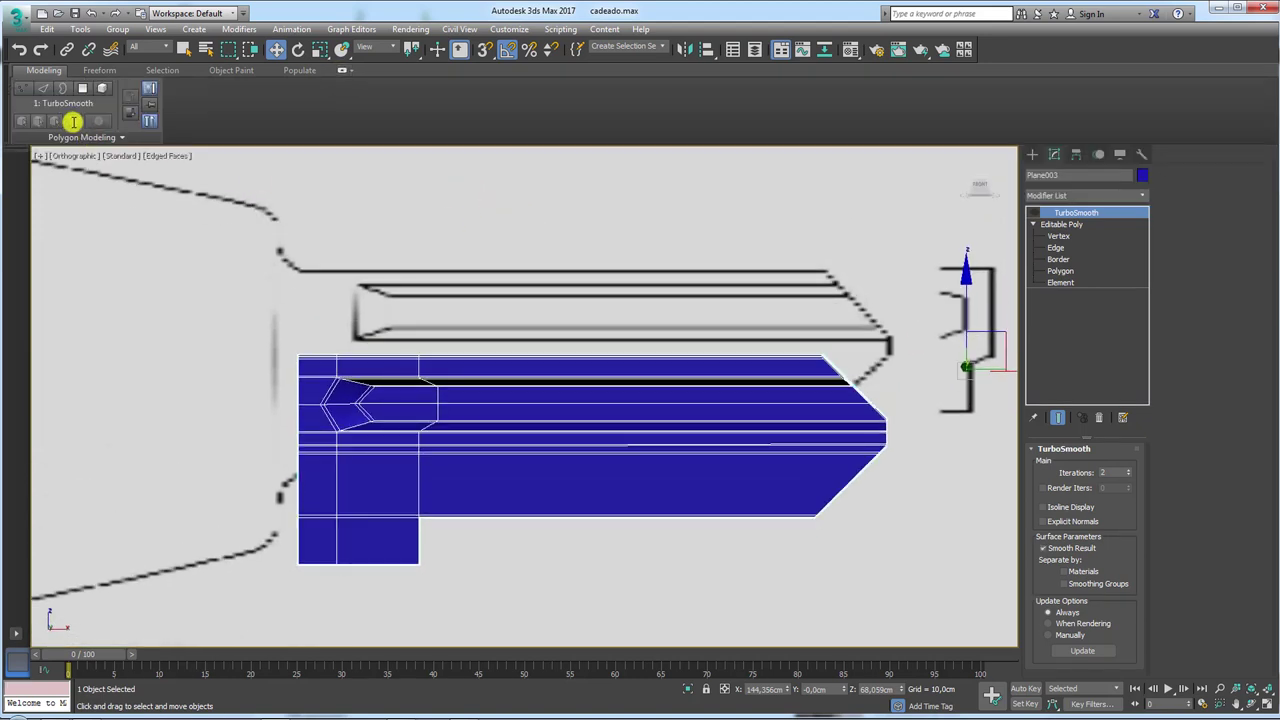
click(46, 88)
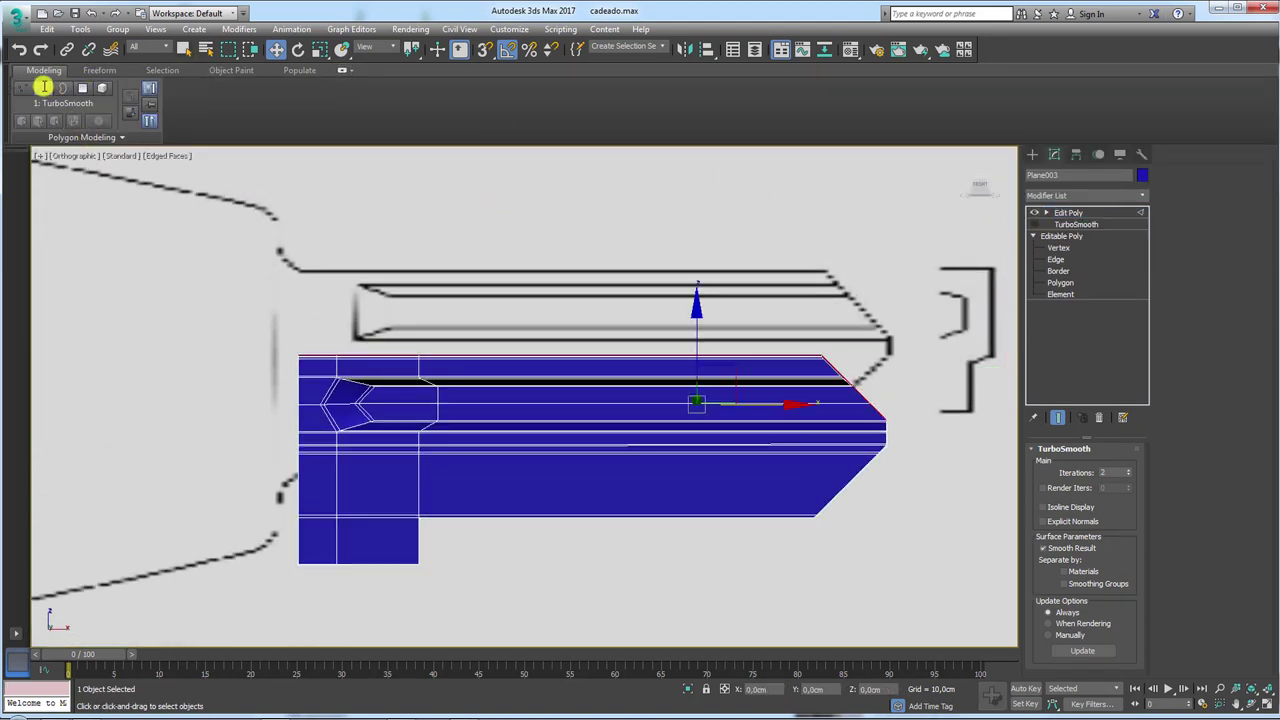
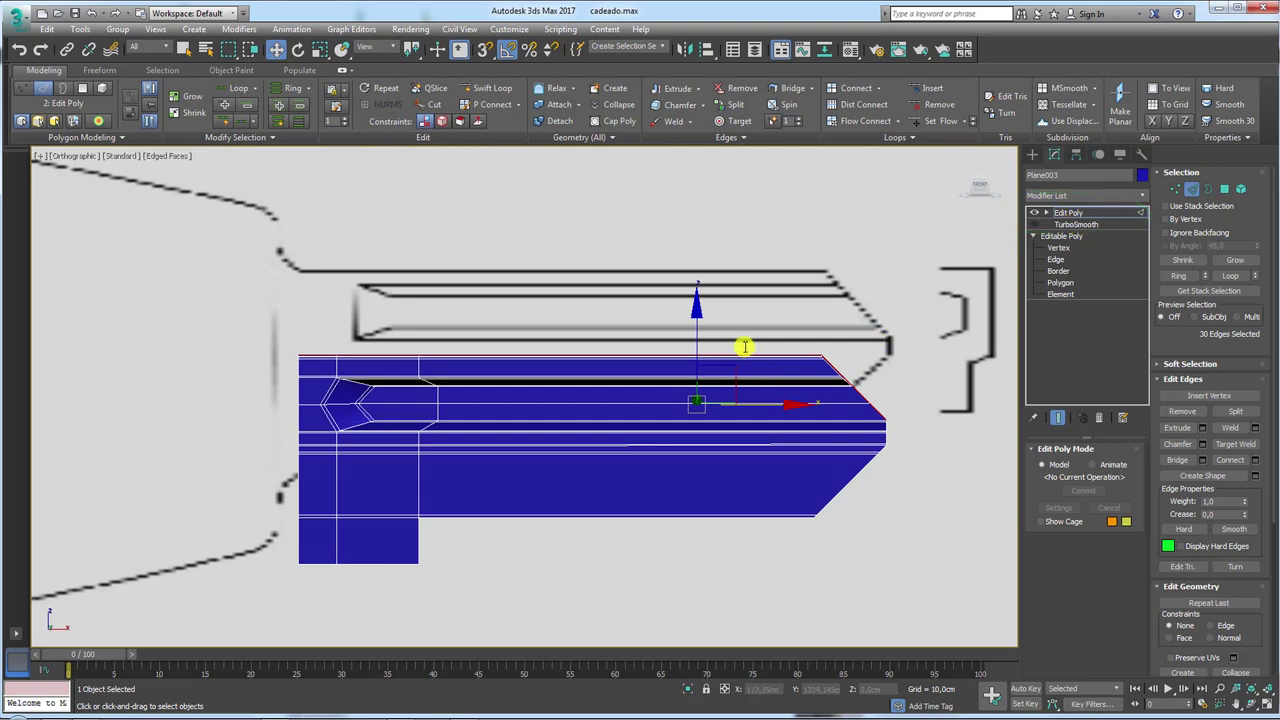
Delete the blade's TurboSmooth, collapse its stack to one Editable Poly, and enter Edge mode.
click(1085, 224)
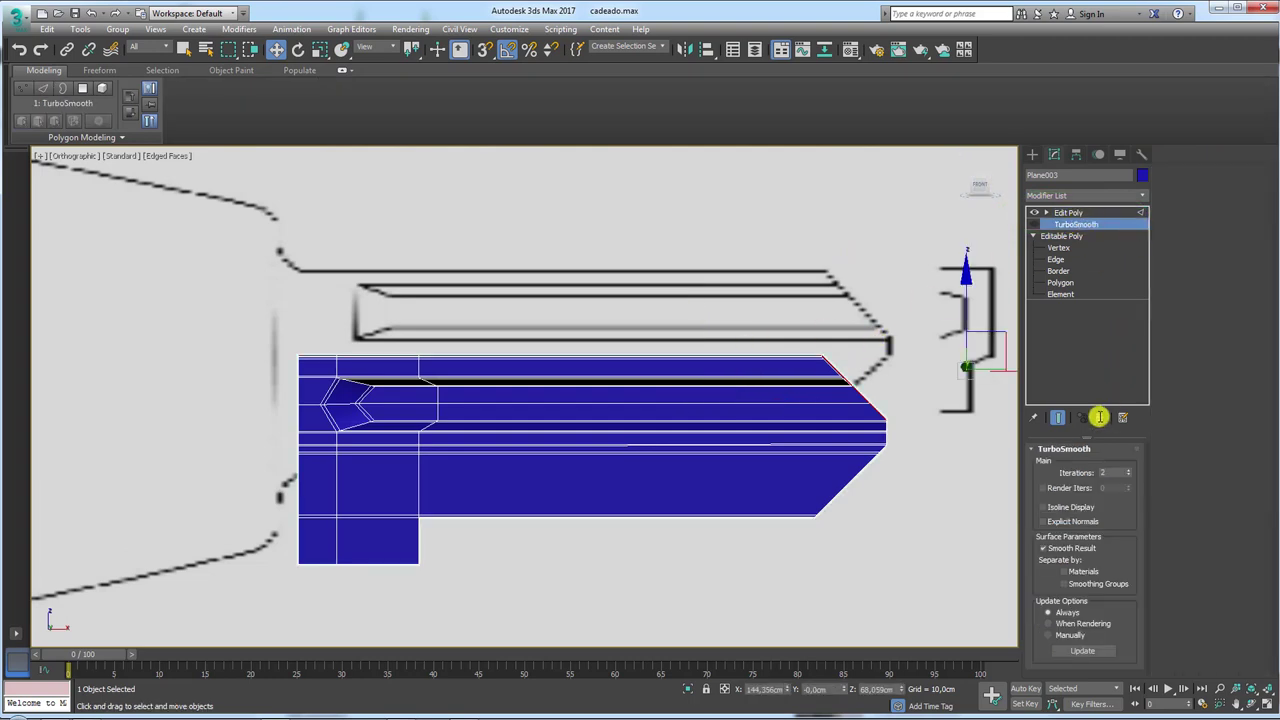
click(1099, 416)
click(1069, 213)
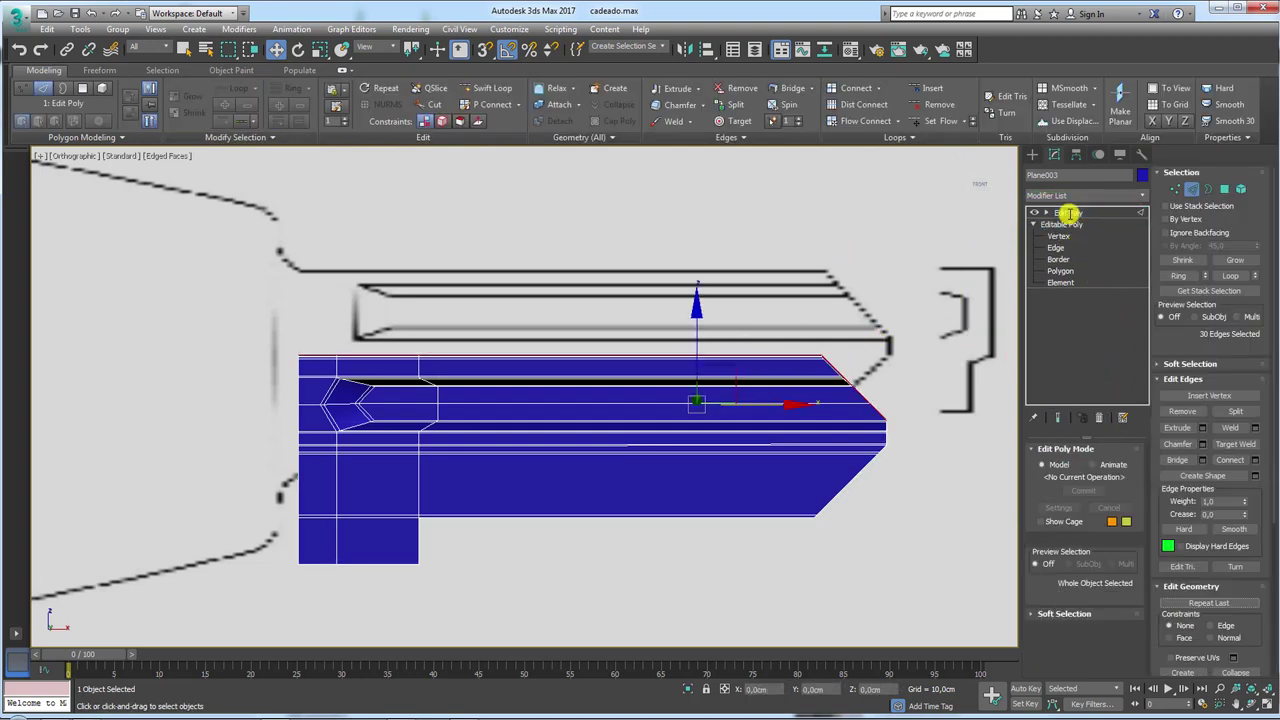
right_click(652, 400)
mouse_move(680, 540)
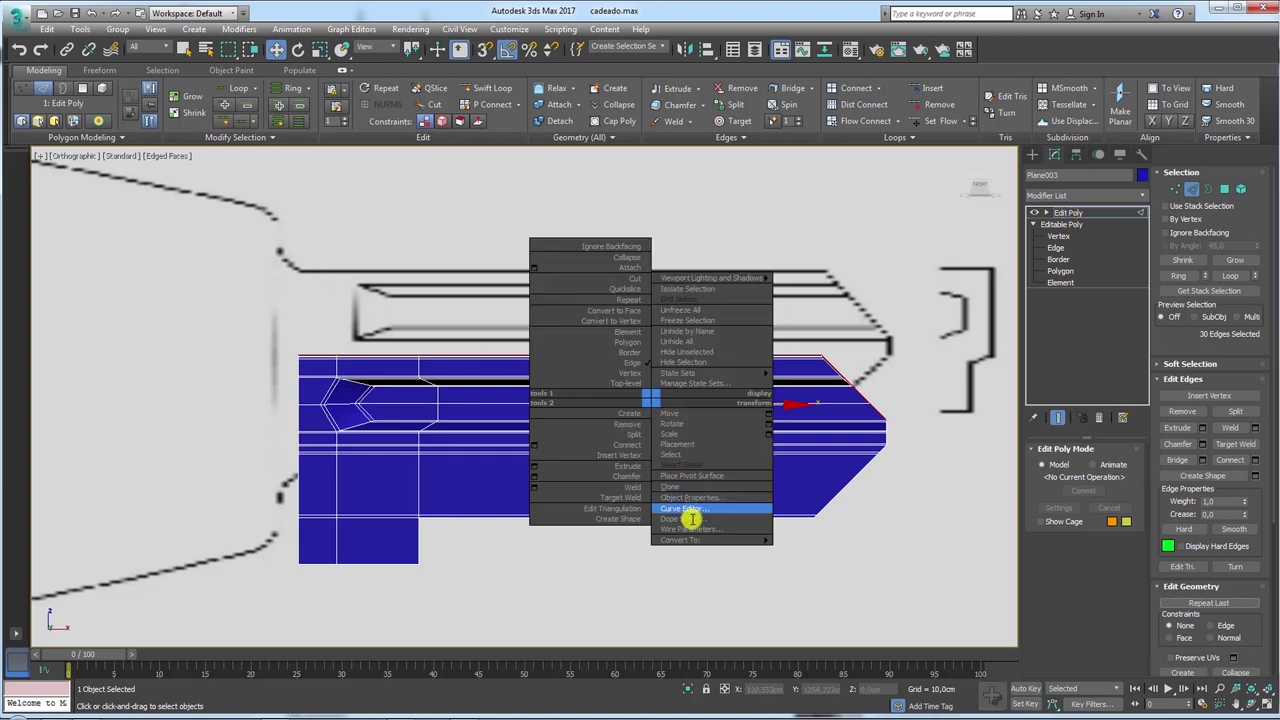
click(821, 550)
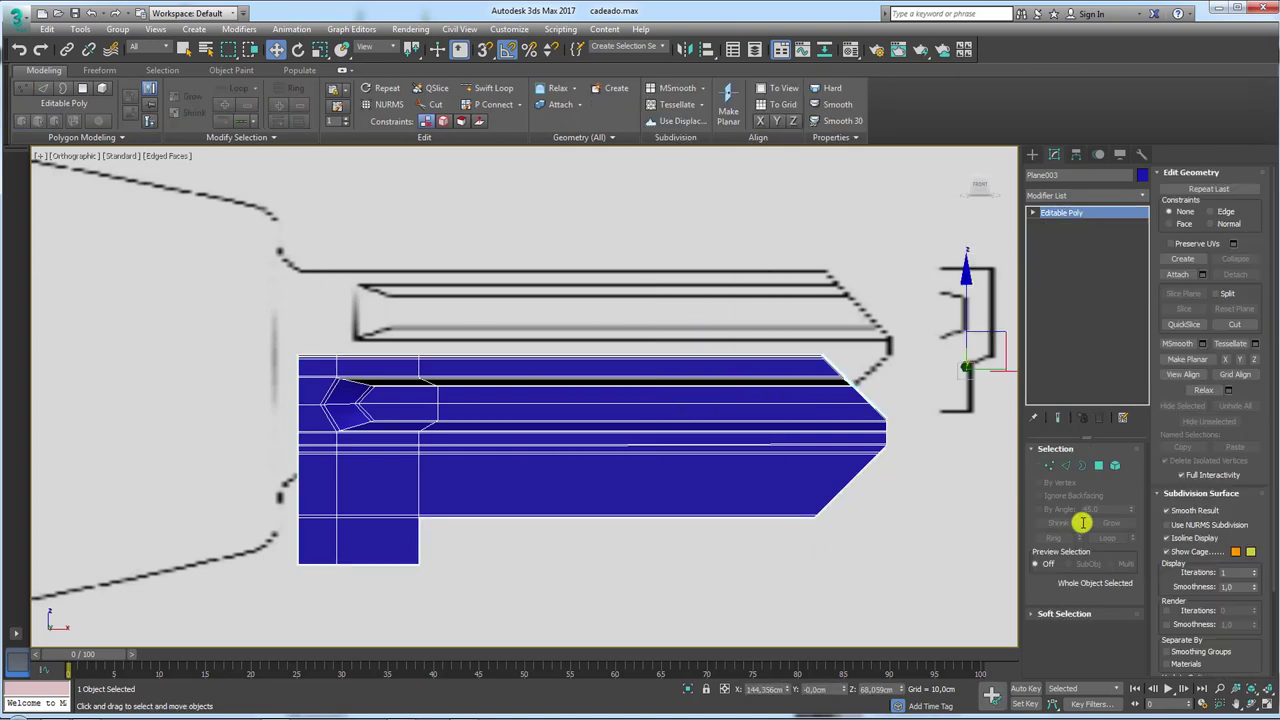
click(1066, 466)
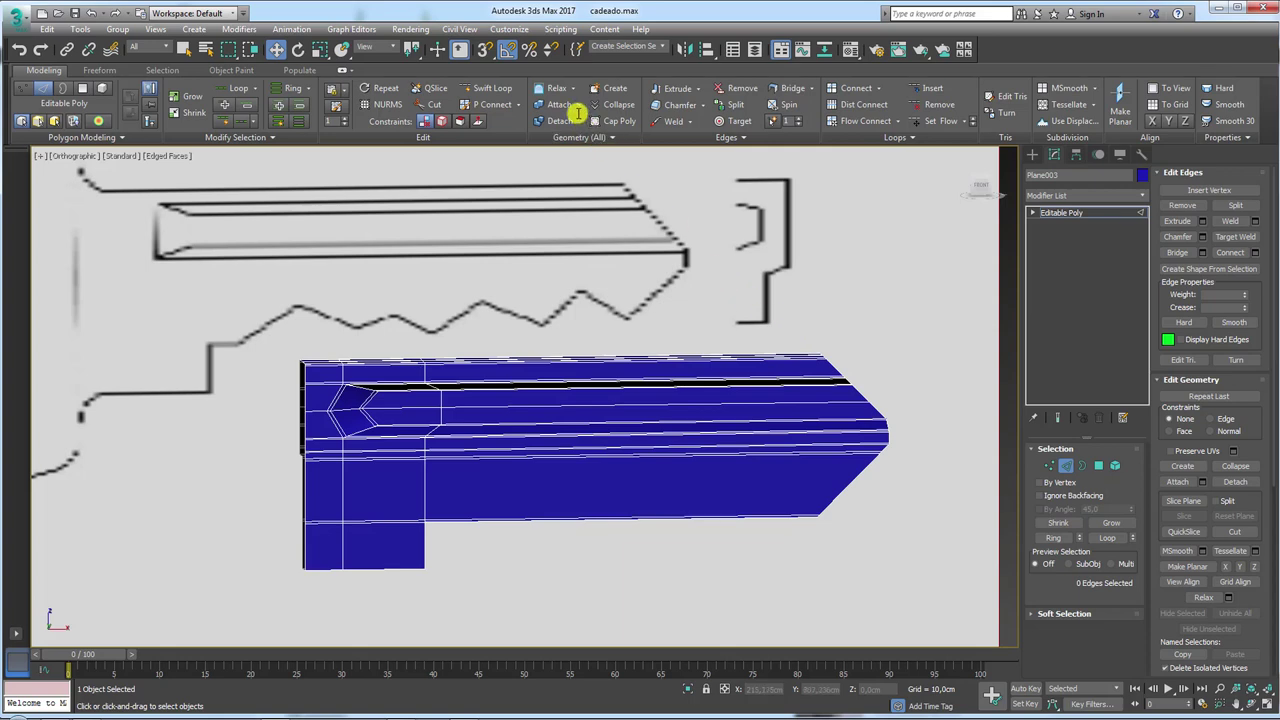
Insert three Swift Loop edge loops across the blade, the last near the tip.
click(489, 88)
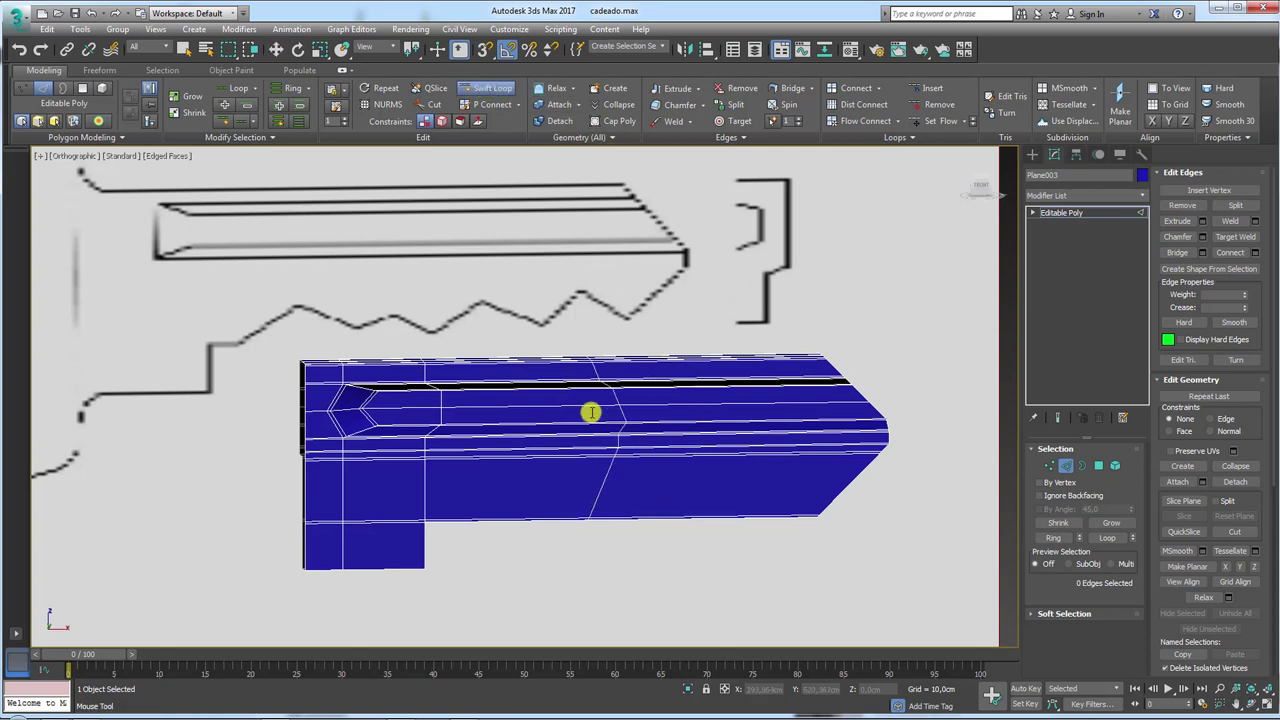
click(560, 415)
click(681, 421)
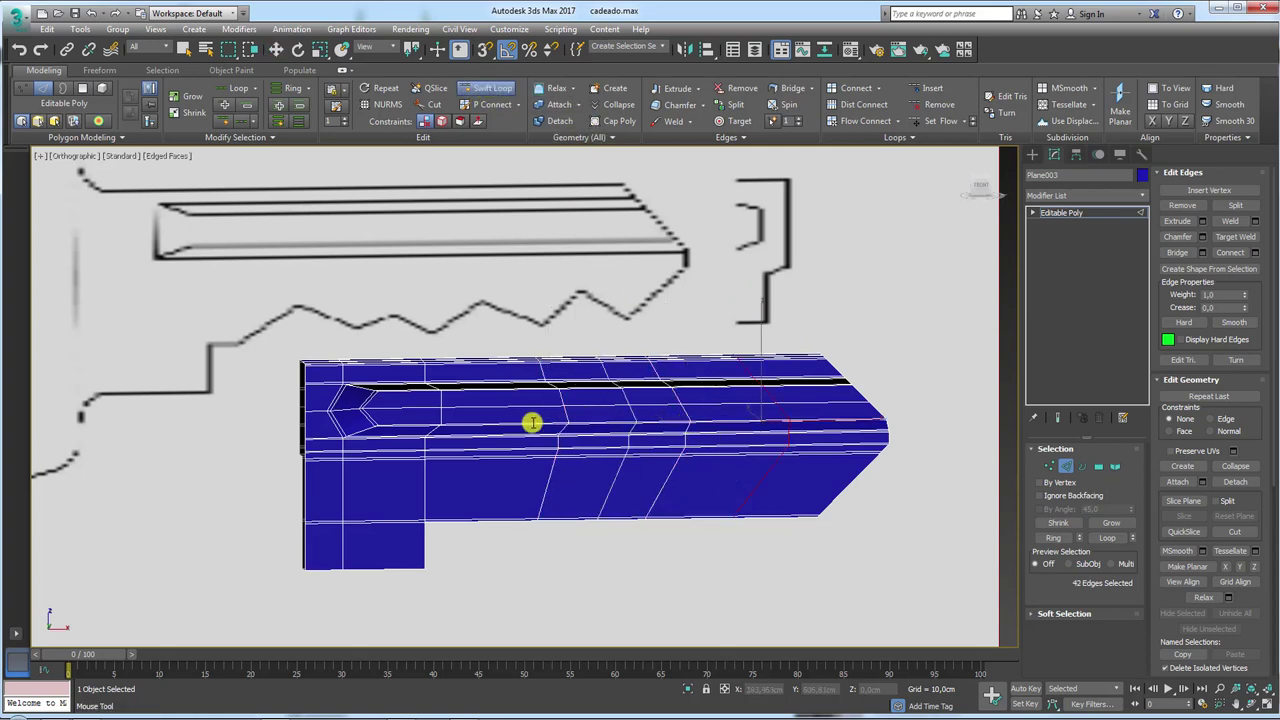
click(813, 432)
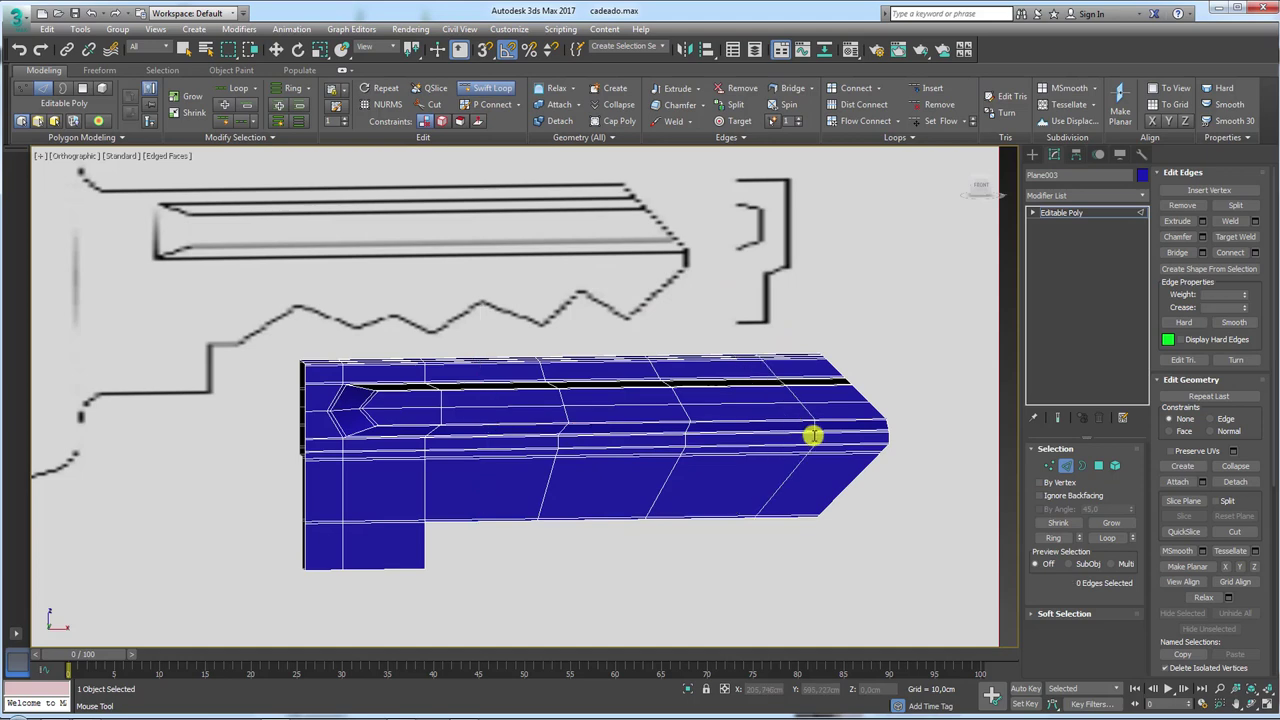
Switch to the front view and make the blade see-through over the key reference.
key(f)
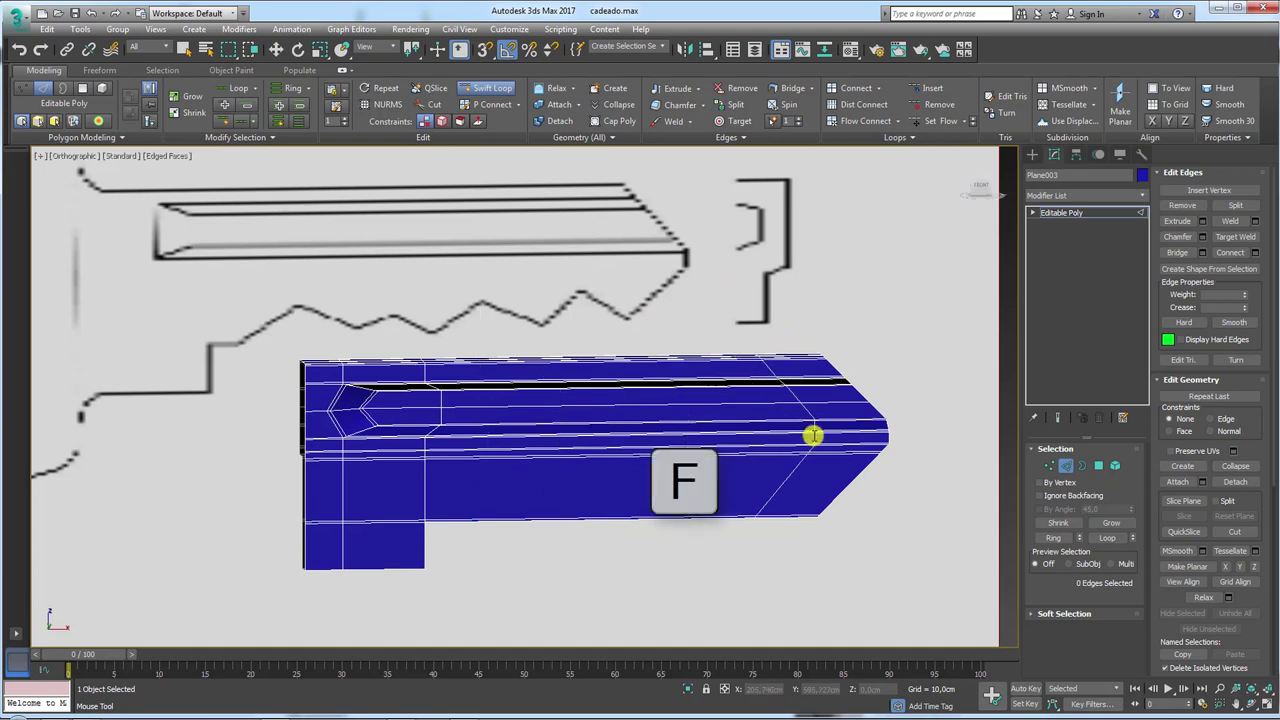
scroll(700, 400, up, 1)
scroll(674, 386, up, 6)
key(alt+x)
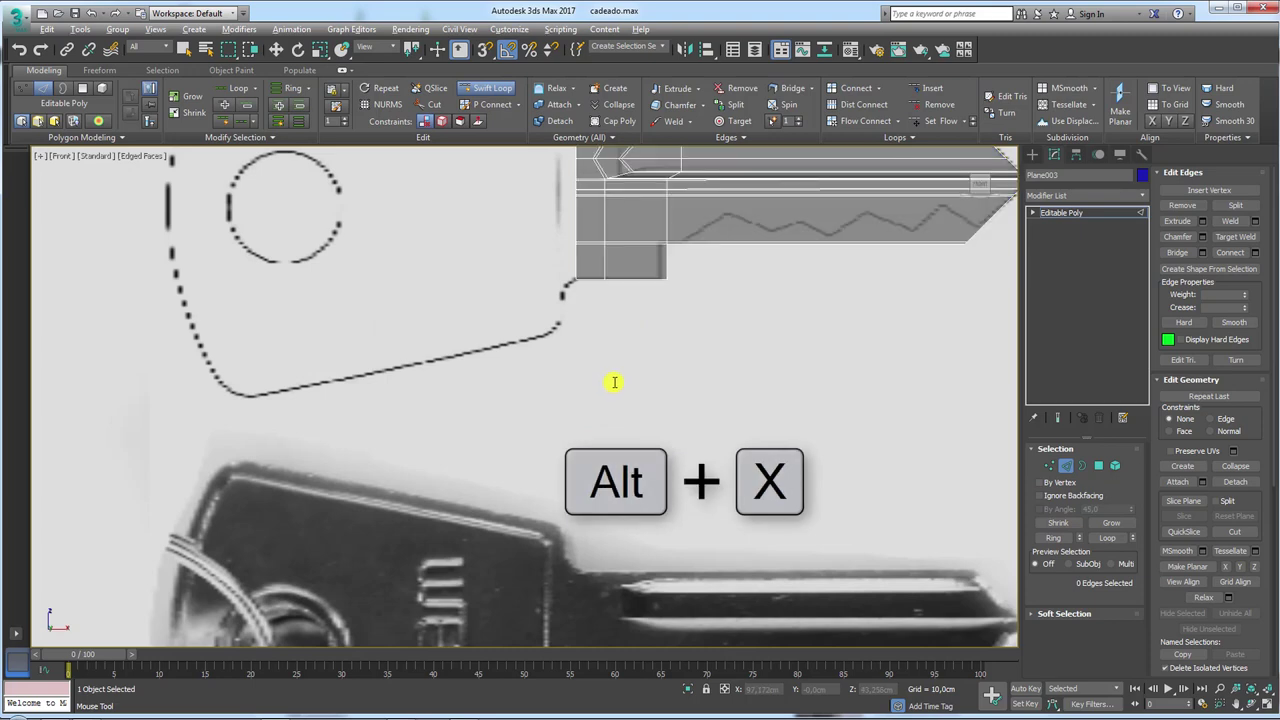
scroll(671, 543, down, 5)
scroll(629, 443, up, 3)
scroll(639, 438, up, 2)
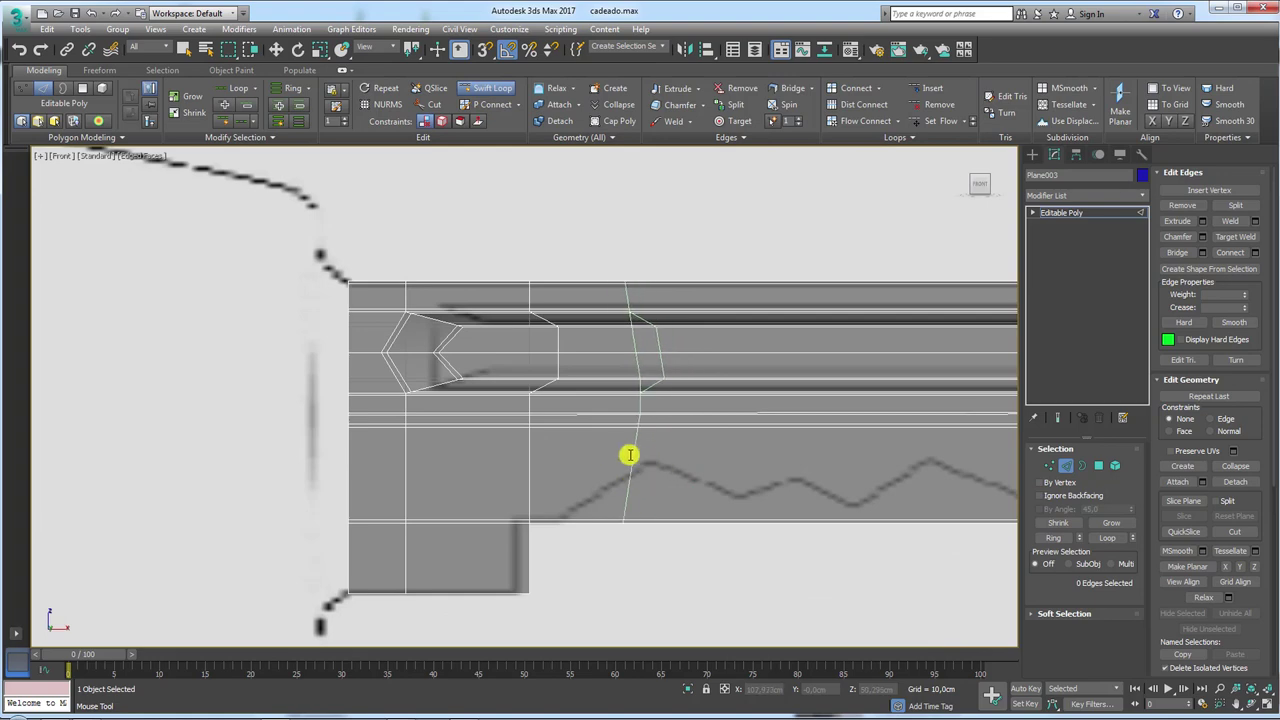
Add edge loops at the blade shaft, the first tooth, and near the pointed end.
click(572, 456)
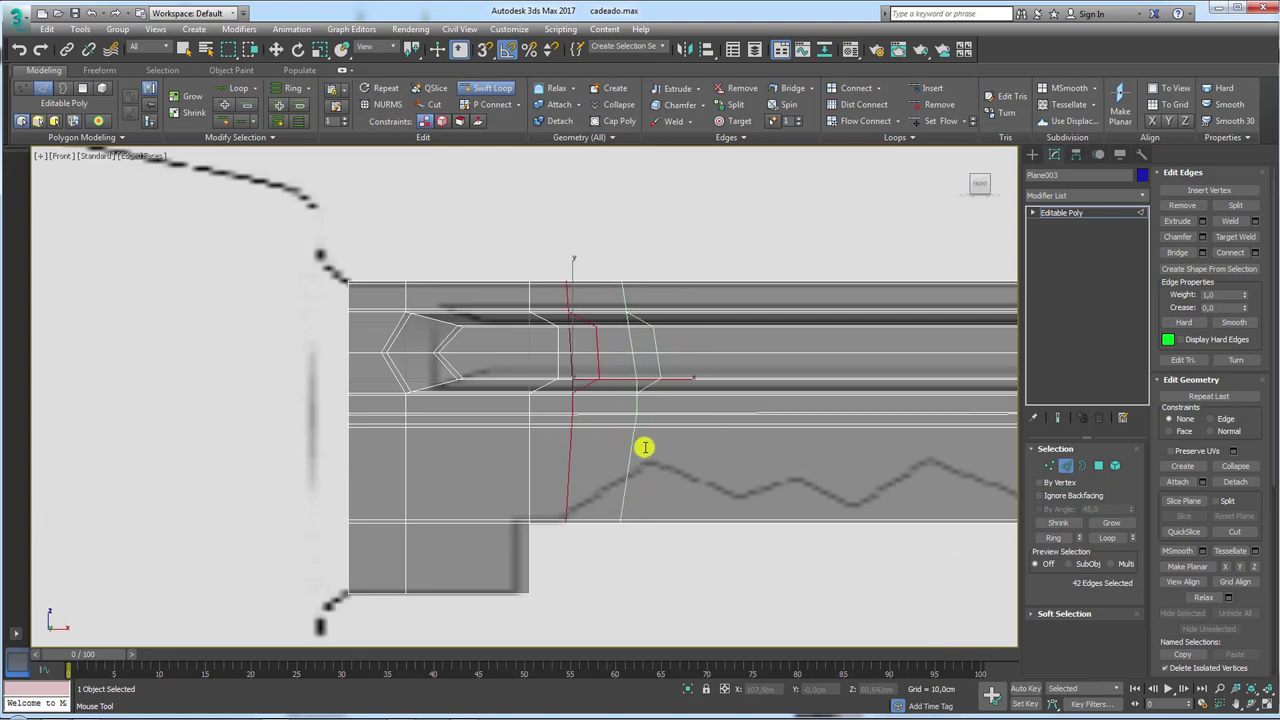
click(654, 446)
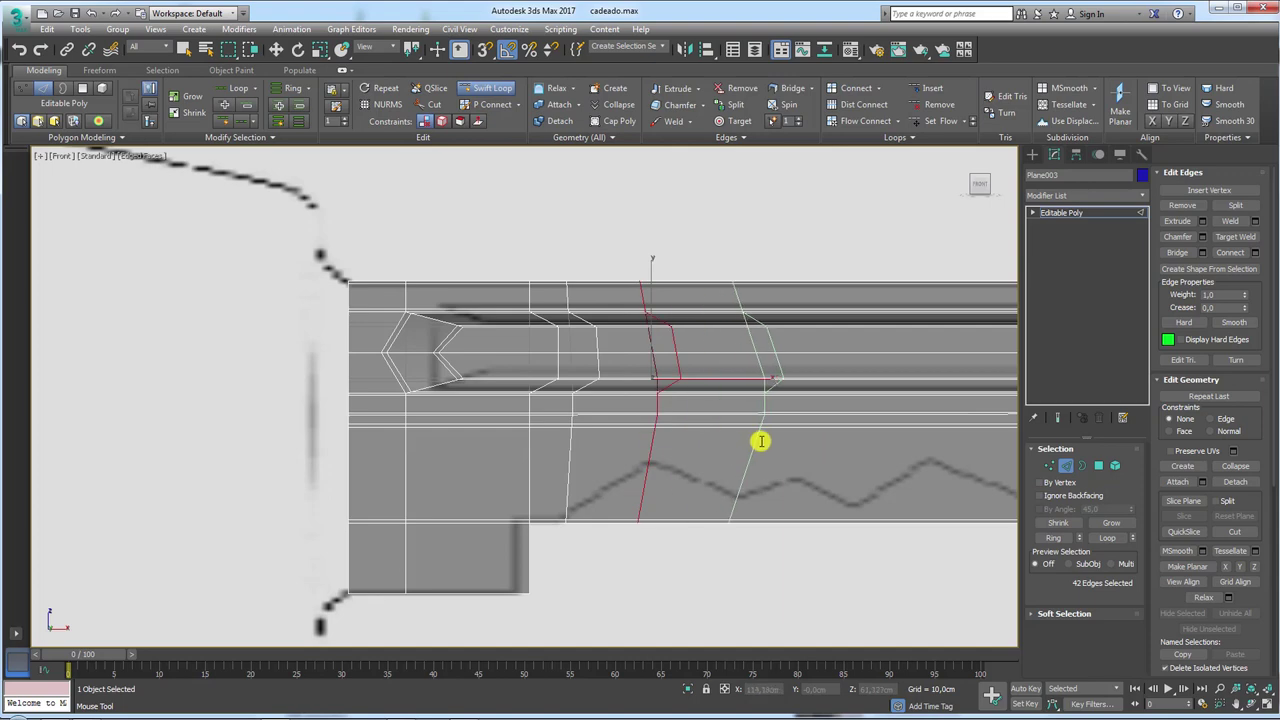
middle_drag(906, 506, 233, 491)
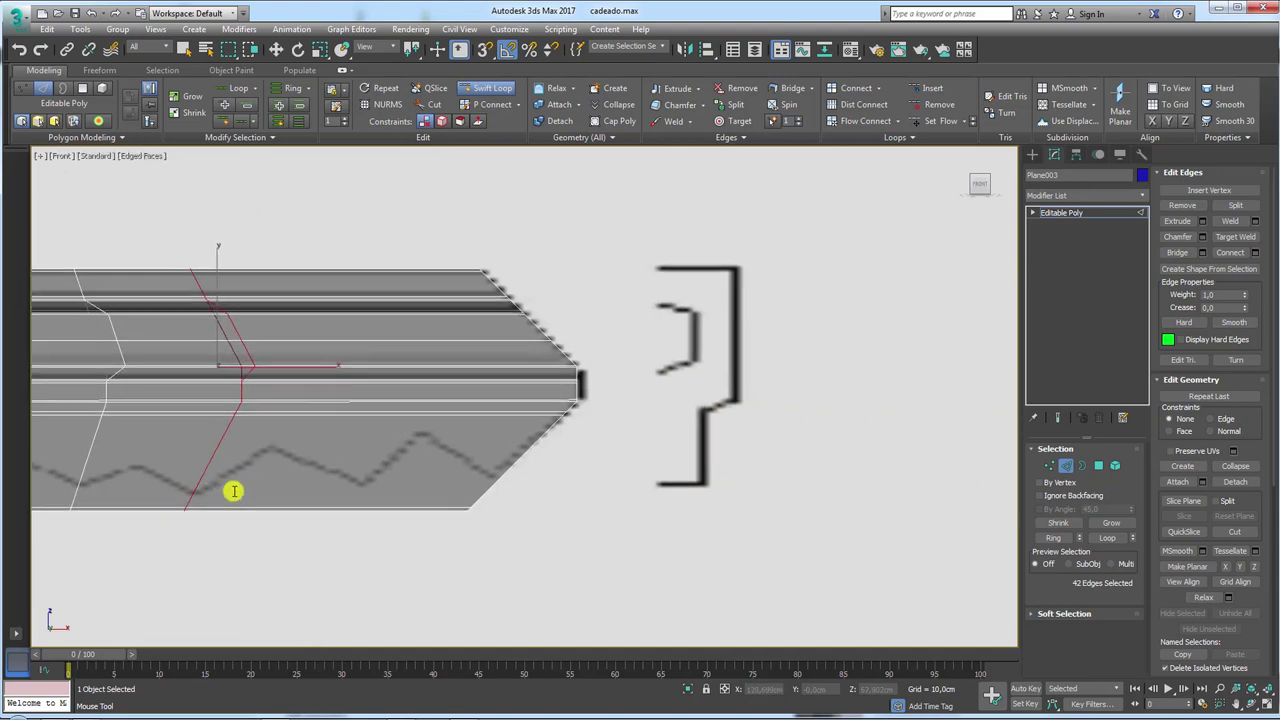
click(346, 483)
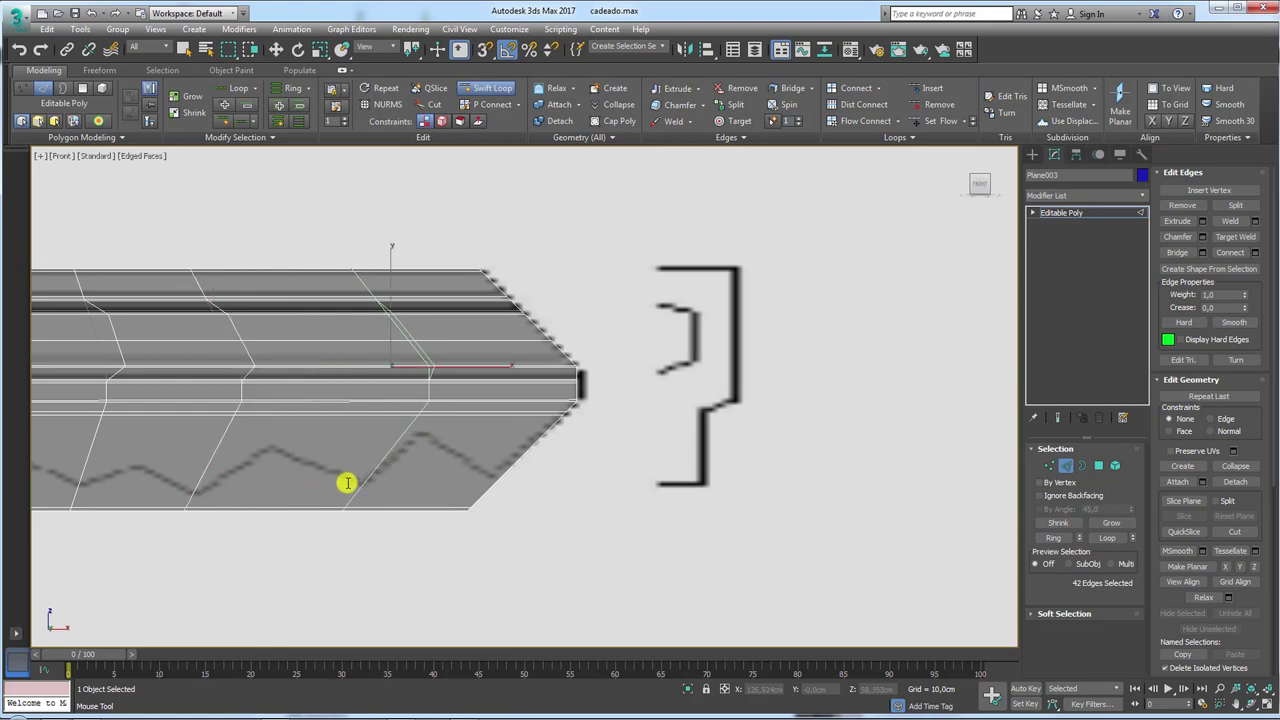
Scale the newest loop flat into a vertical line and slide it left along the blade.
key(r)
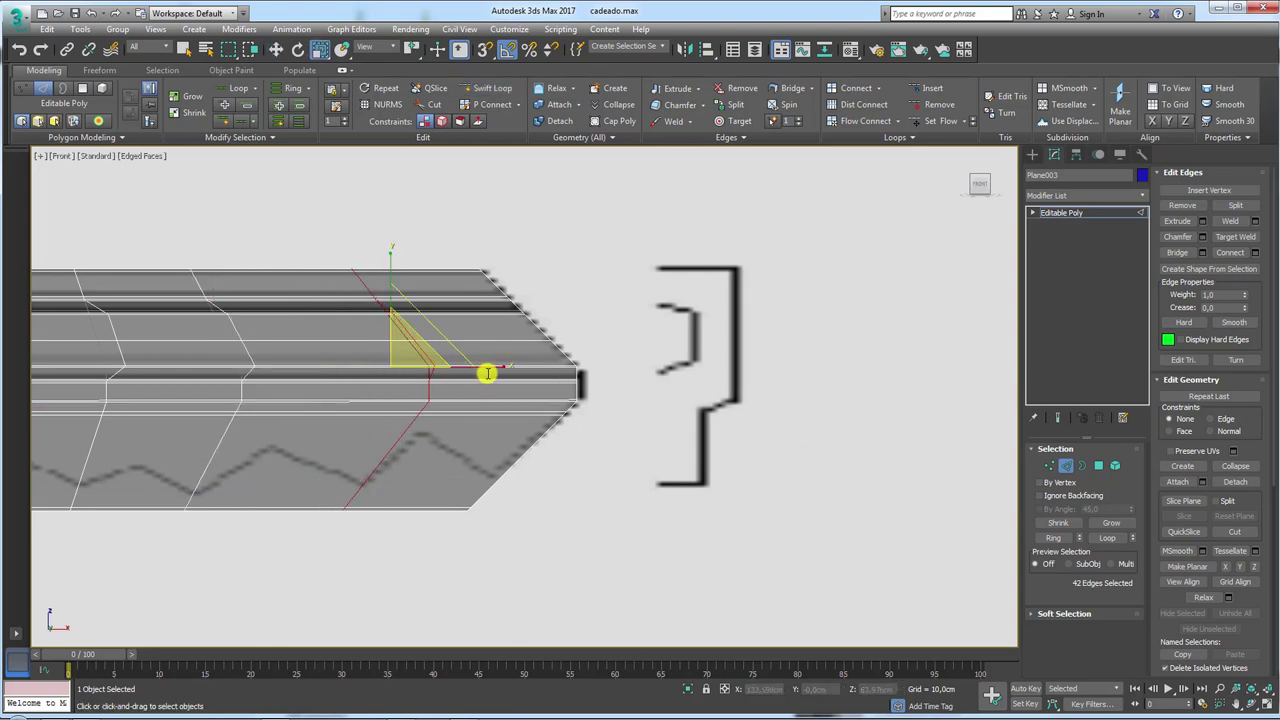
drag(487, 373, 911, 370)
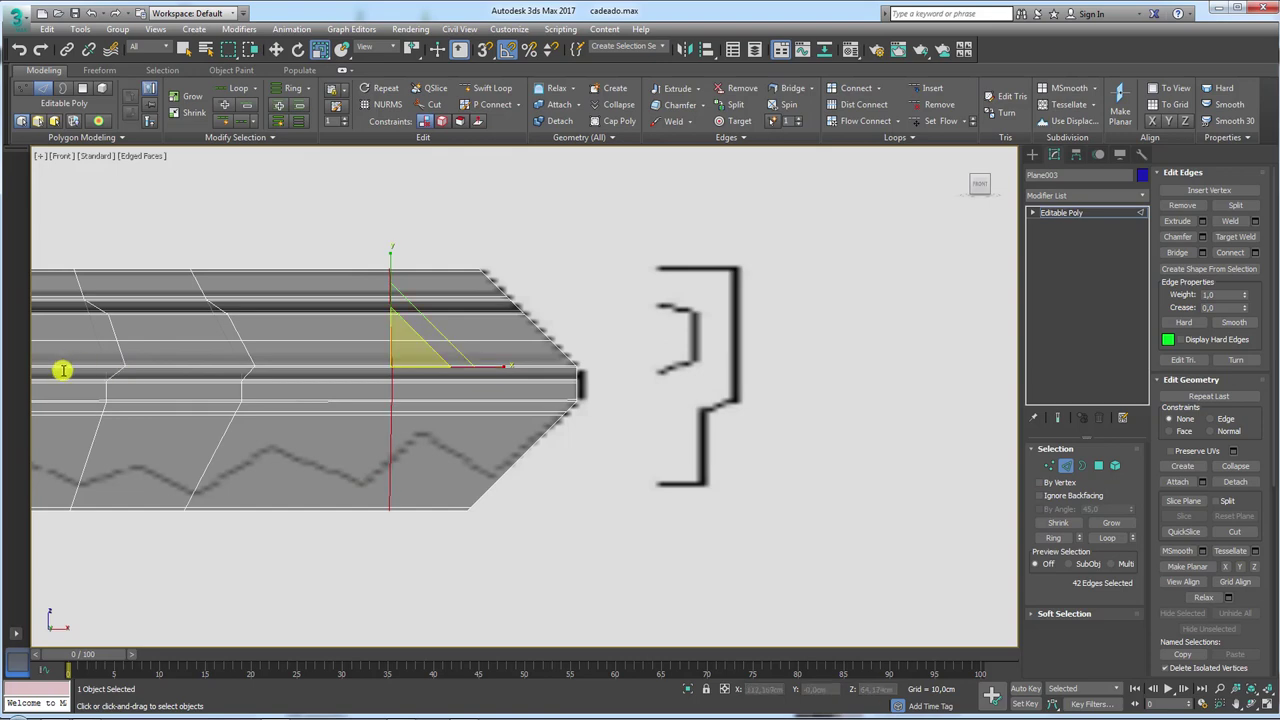
key(w)
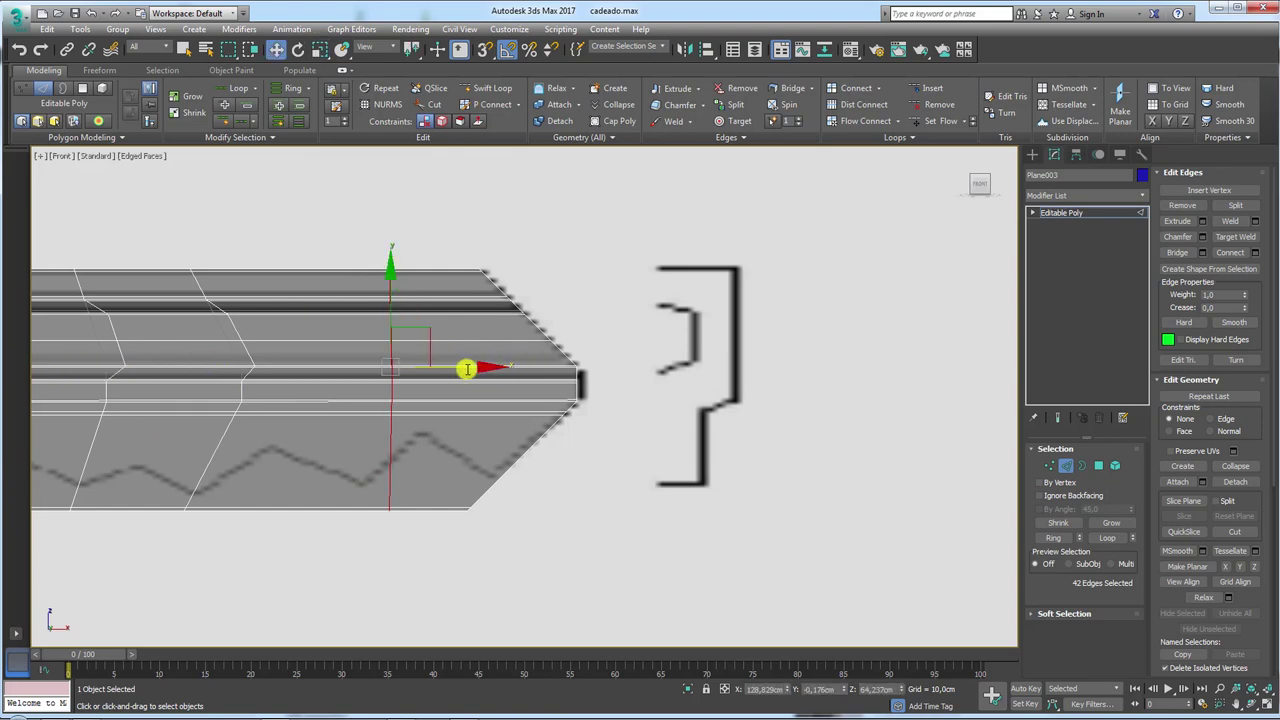
drag(467, 369, 357, 369)
middle_drag(357, 369, 794, 339)
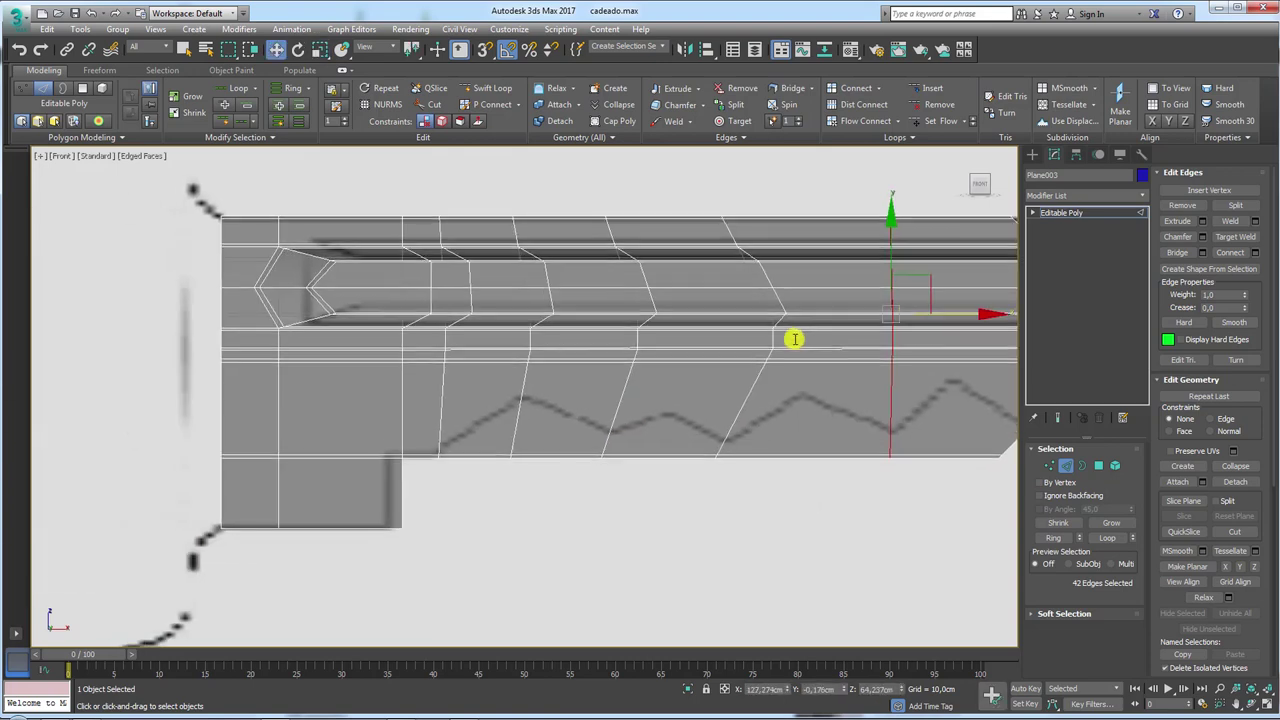
Flatten two diagonal edge loops into vertical lines, nudging the second slightly left.
double_click(758, 382)
key(e)
key(r)
mouse_move(848, 320)
mouse_down()
mouse_move(760, 320)
mouse_move(813, 315)
mouse_up()
key(w)
double_click(623, 383)
key(r)
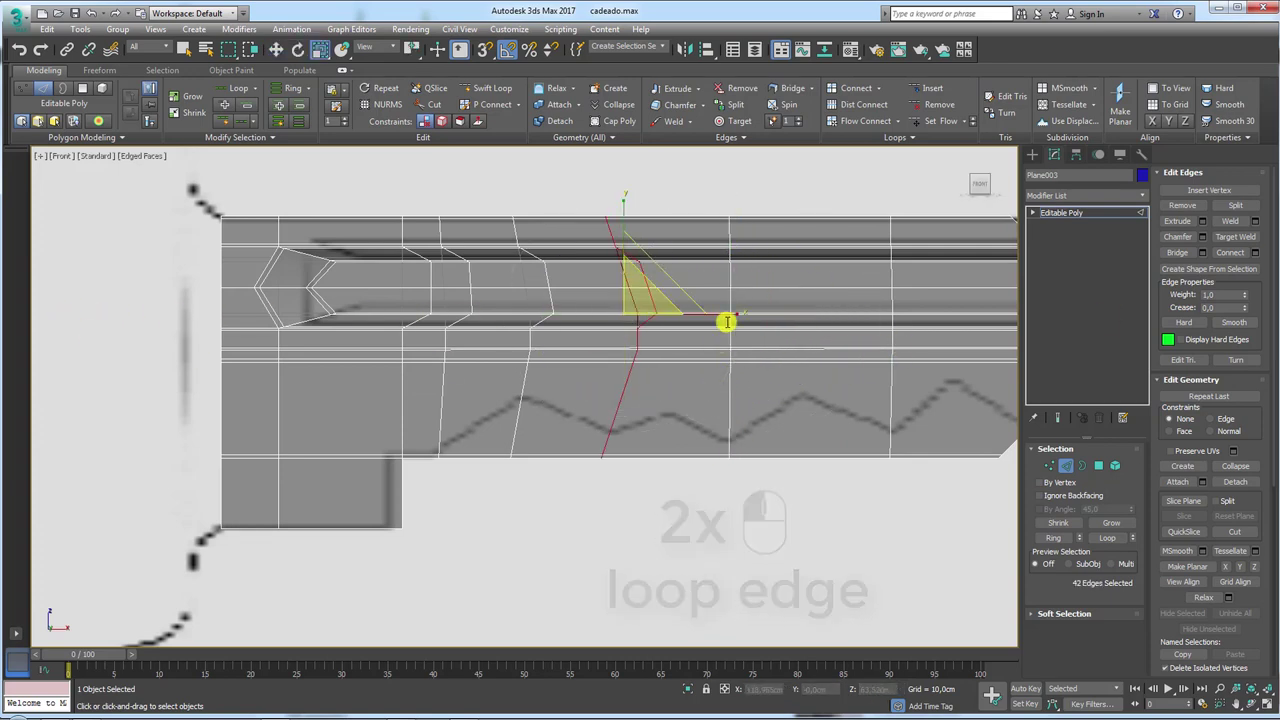
drag(723, 318, 479, 328)
key(w)
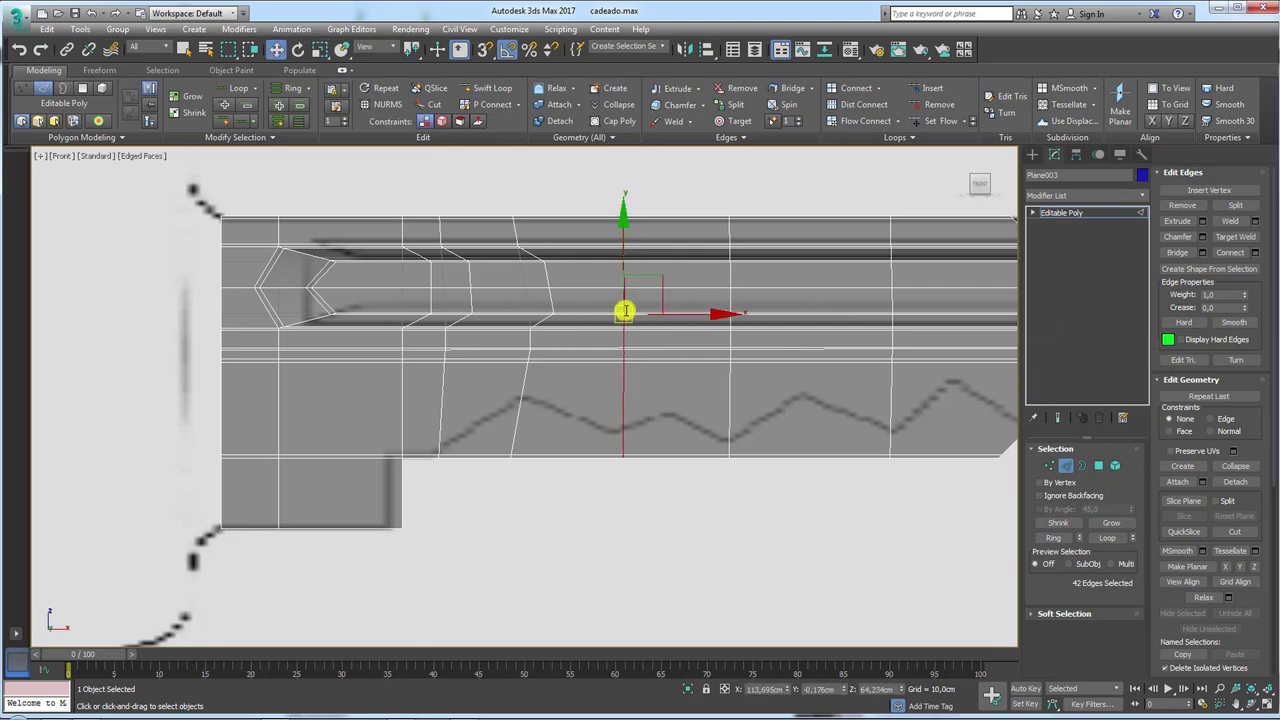
drag(696, 313, 682, 314)
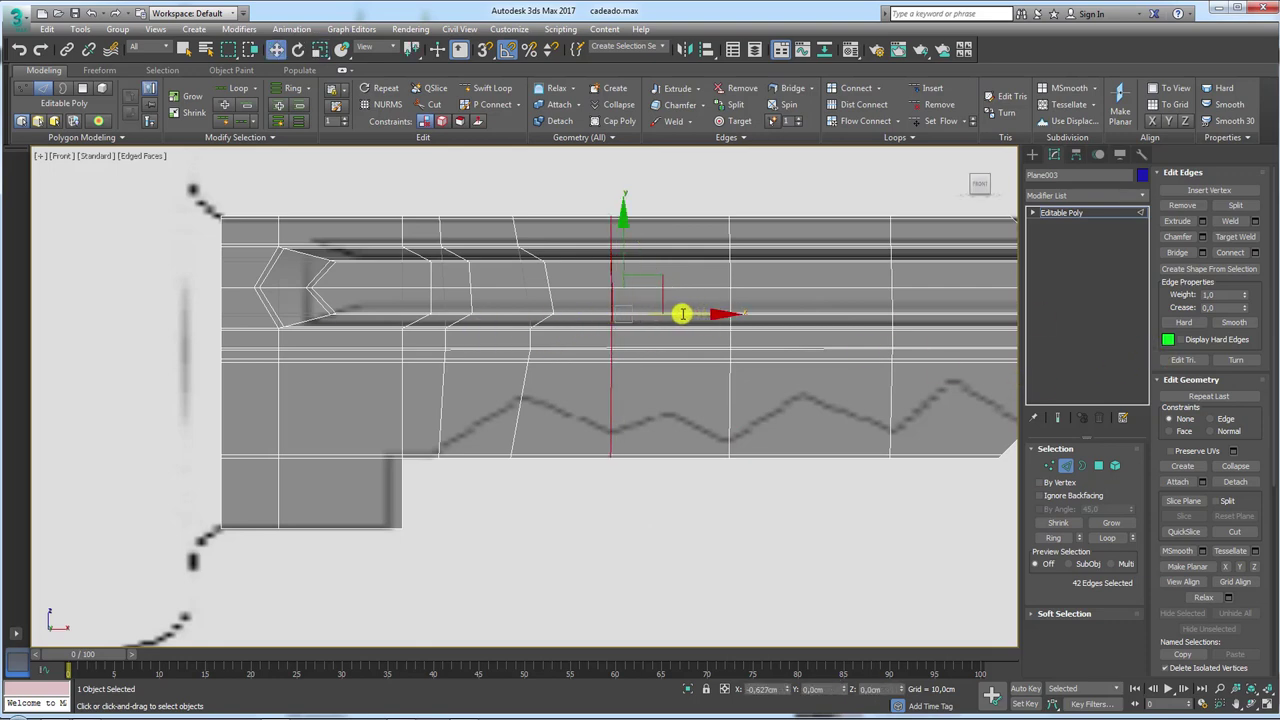
Straighten another slanted loop and slide the vertical loop near the tip to the right.
double_click(524, 392)
key(e)
key(r)
drag(634, 320, 360, 314)
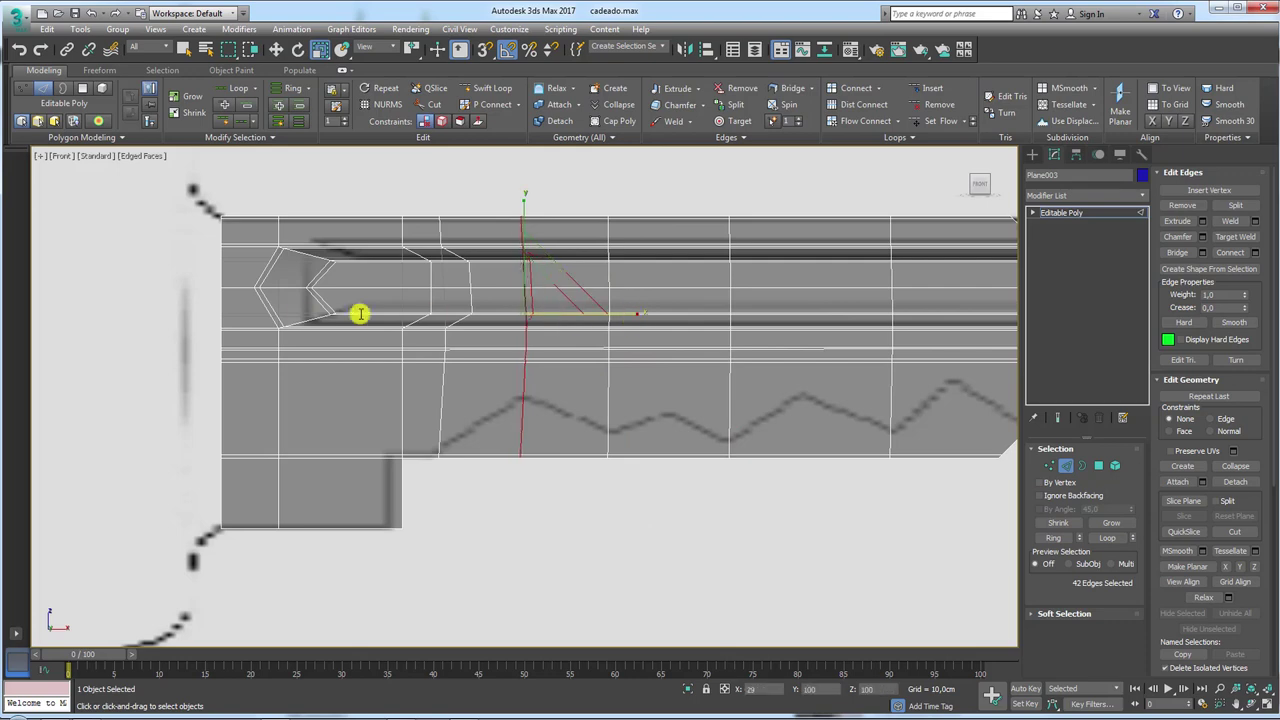
middle_drag(735, 379, 619, 411)
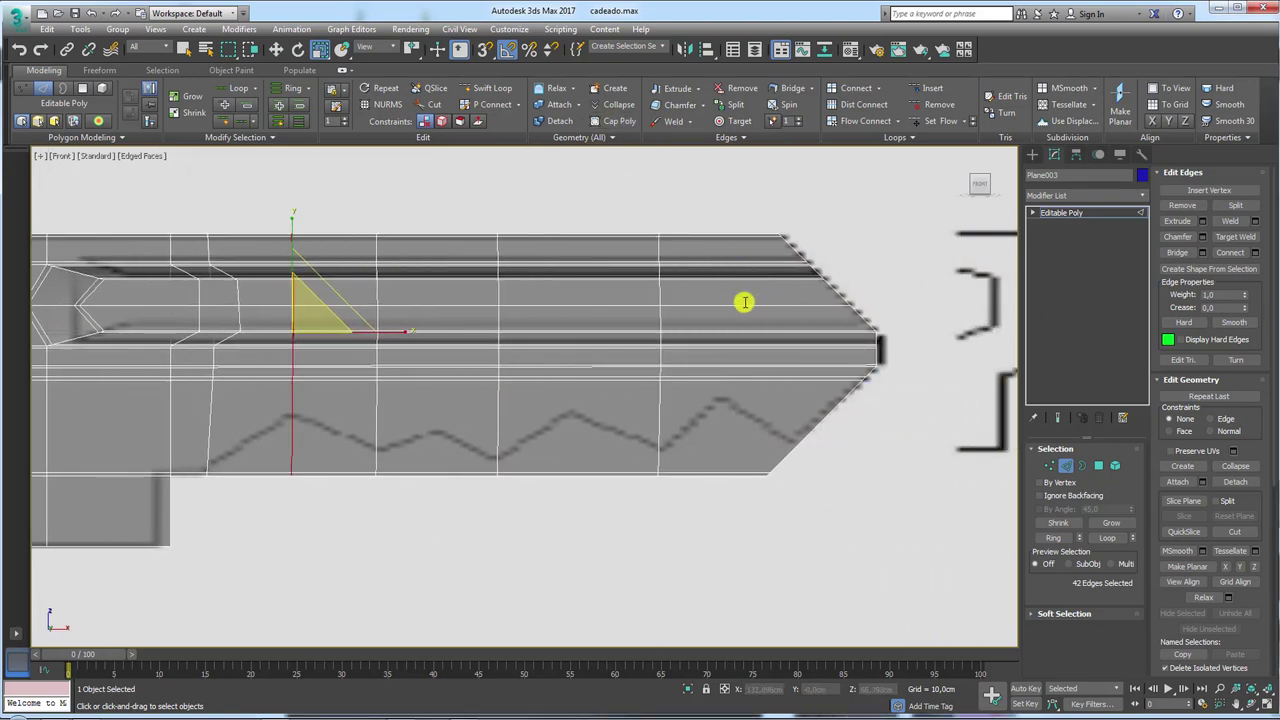
double_click(660, 408)
key(w)
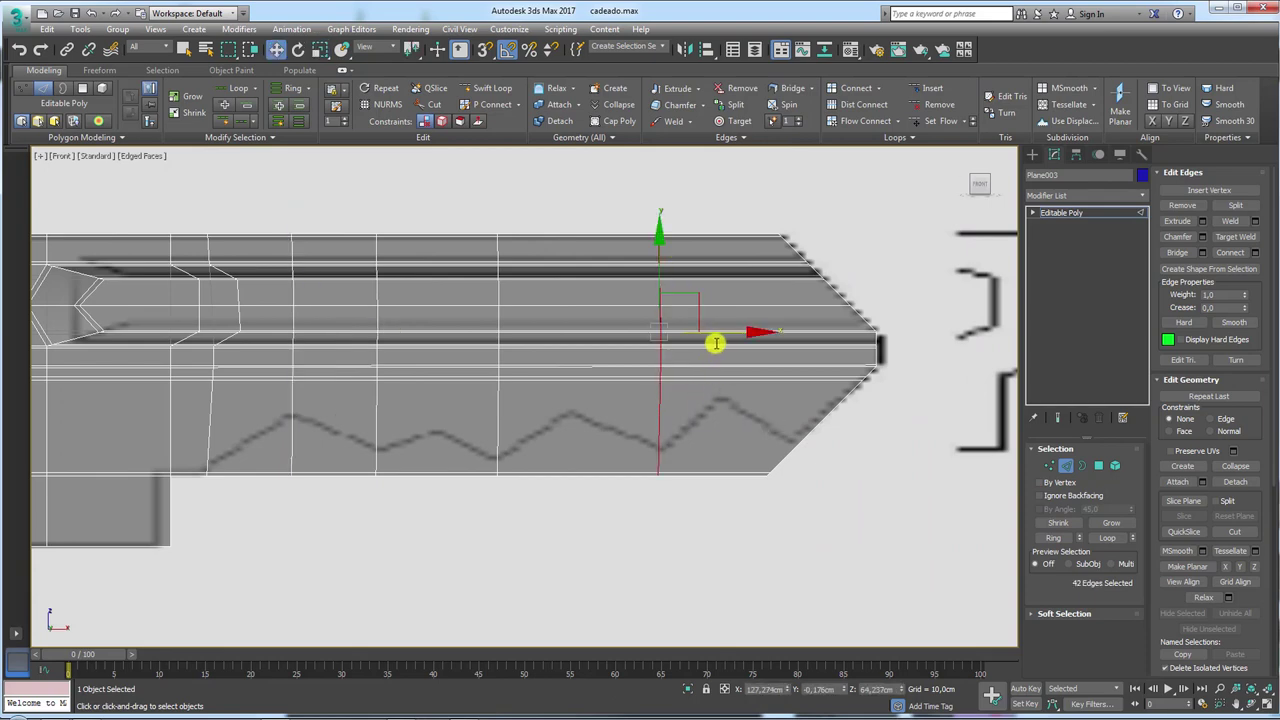
drag(721, 335, 784, 331)
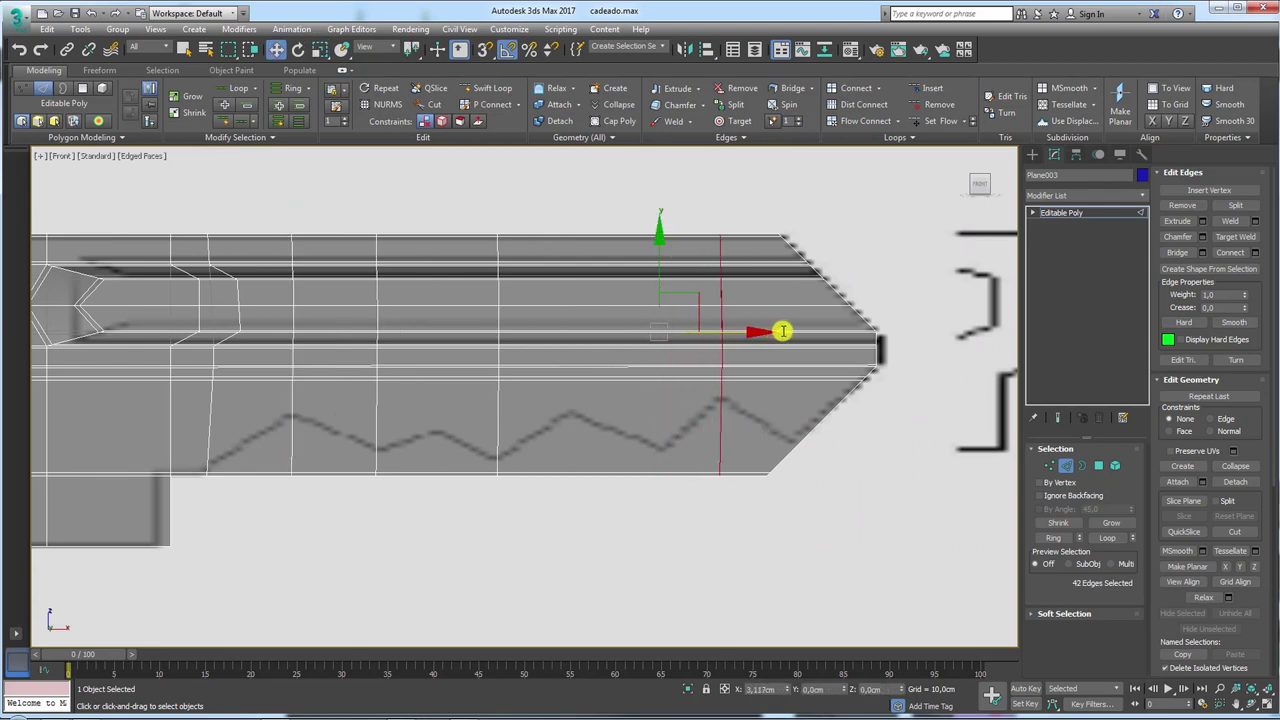
Swift Loop three more edge loops along the blade, from near the tip inward.
click(488, 89)
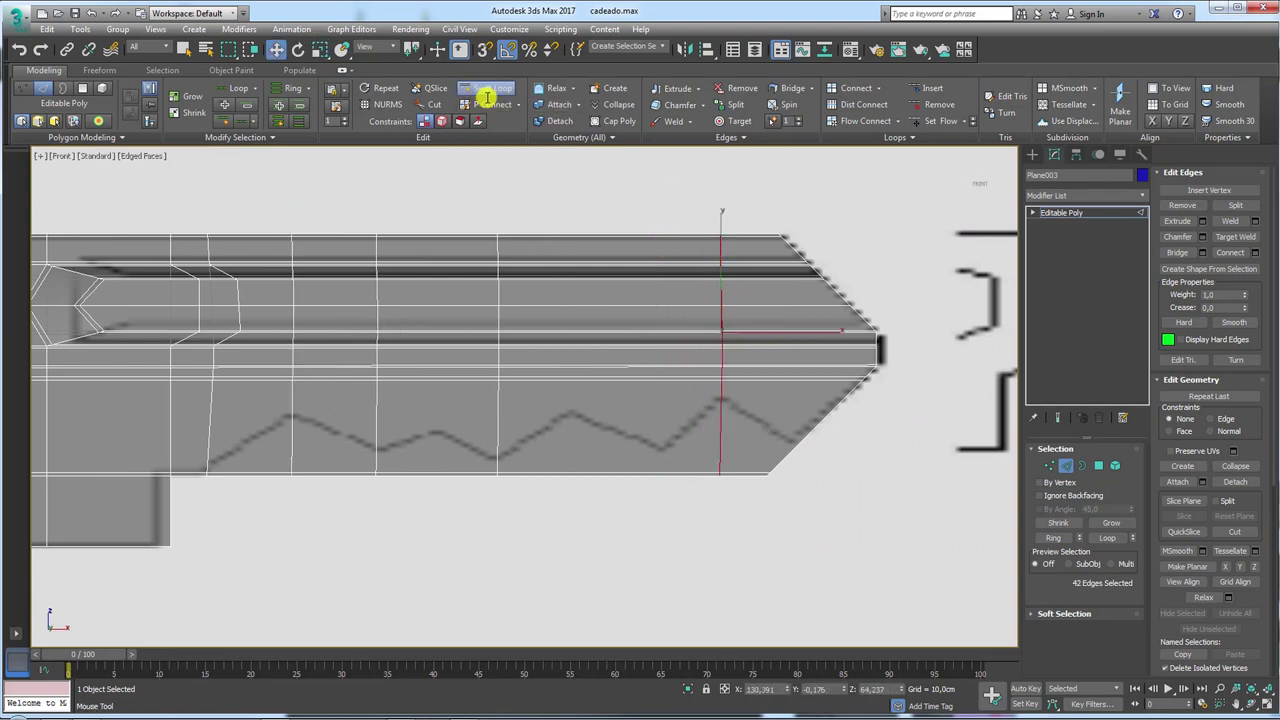
click(662, 443)
click(572, 428)
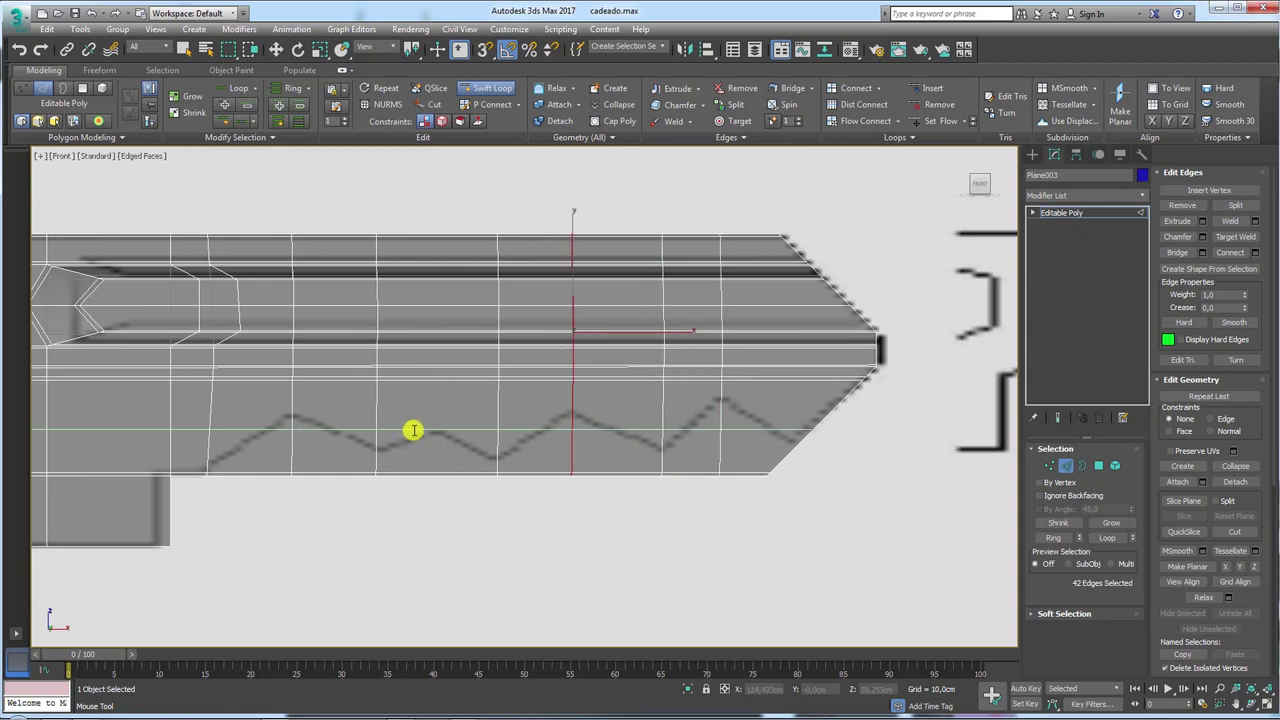
click(437, 428)
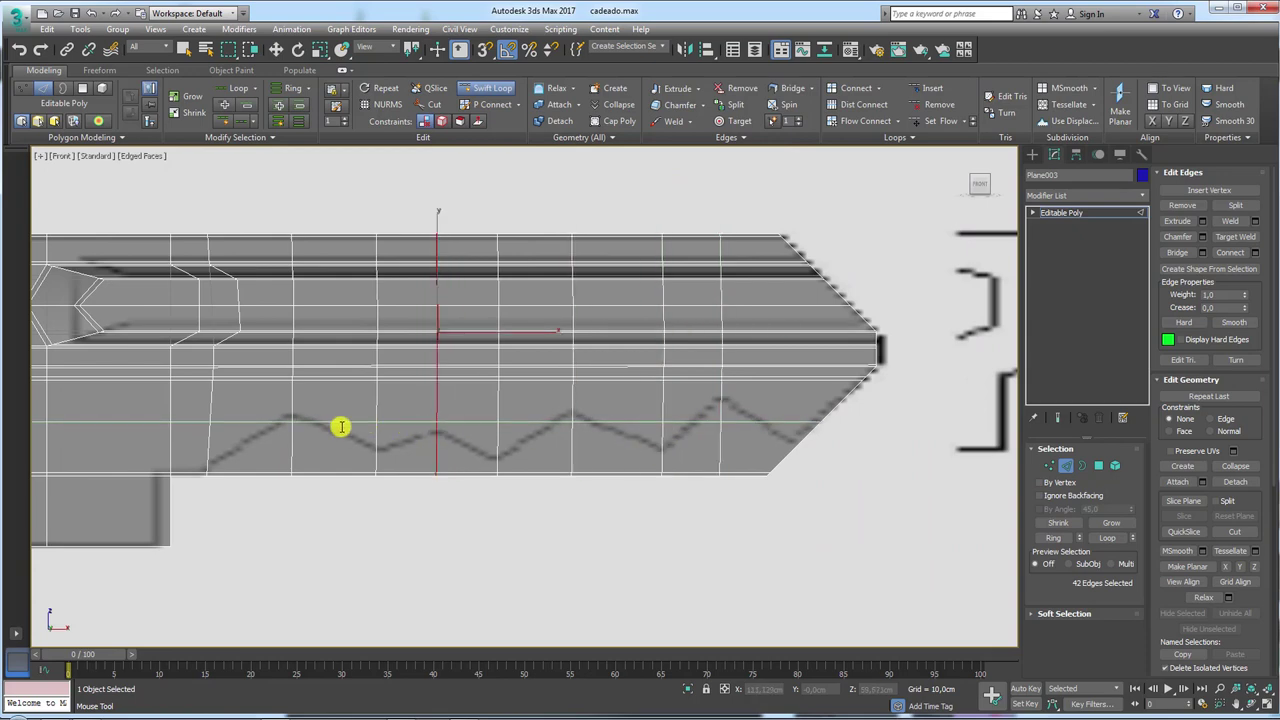
right_click(391, 449)
Select the new edge loop and slide it slightly left into place among the teeth.
middle_drag(265, 446, 557, 475)
double_click(521, 446)
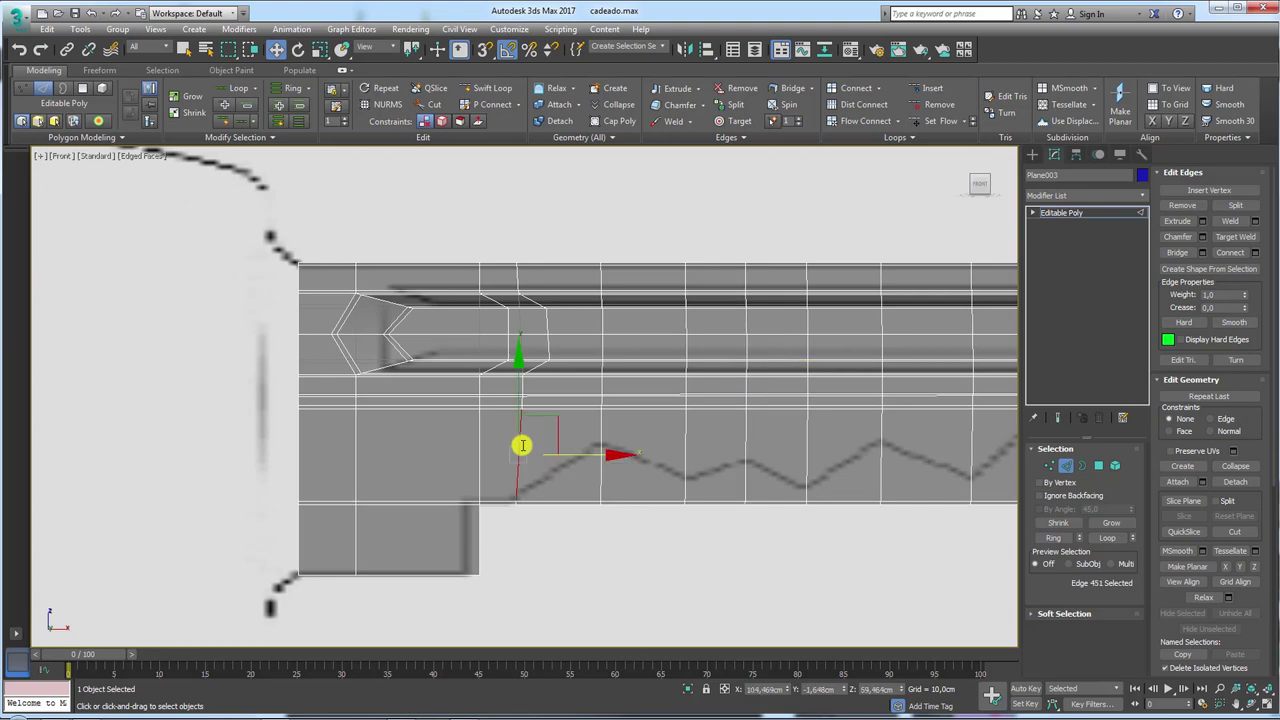
key(e)
key(r)
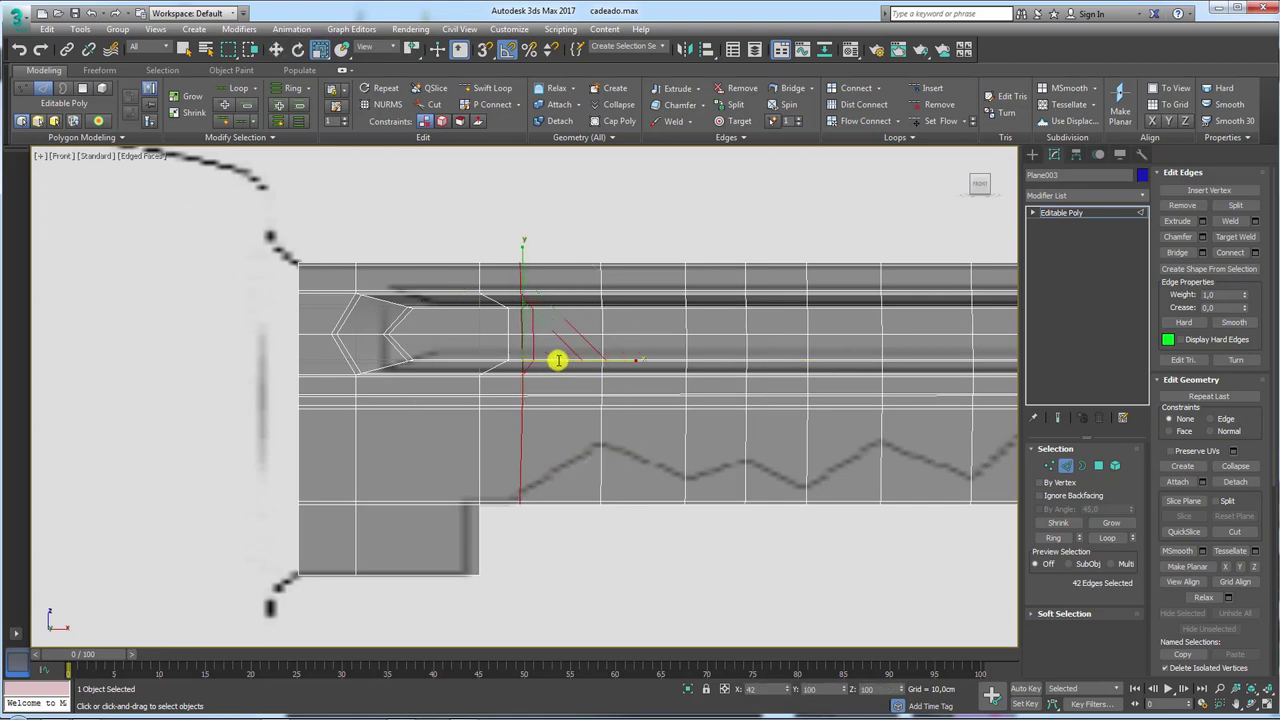
key(w)
drag(577, 363, 569, 363)
scroll(600, 470, down, 4)
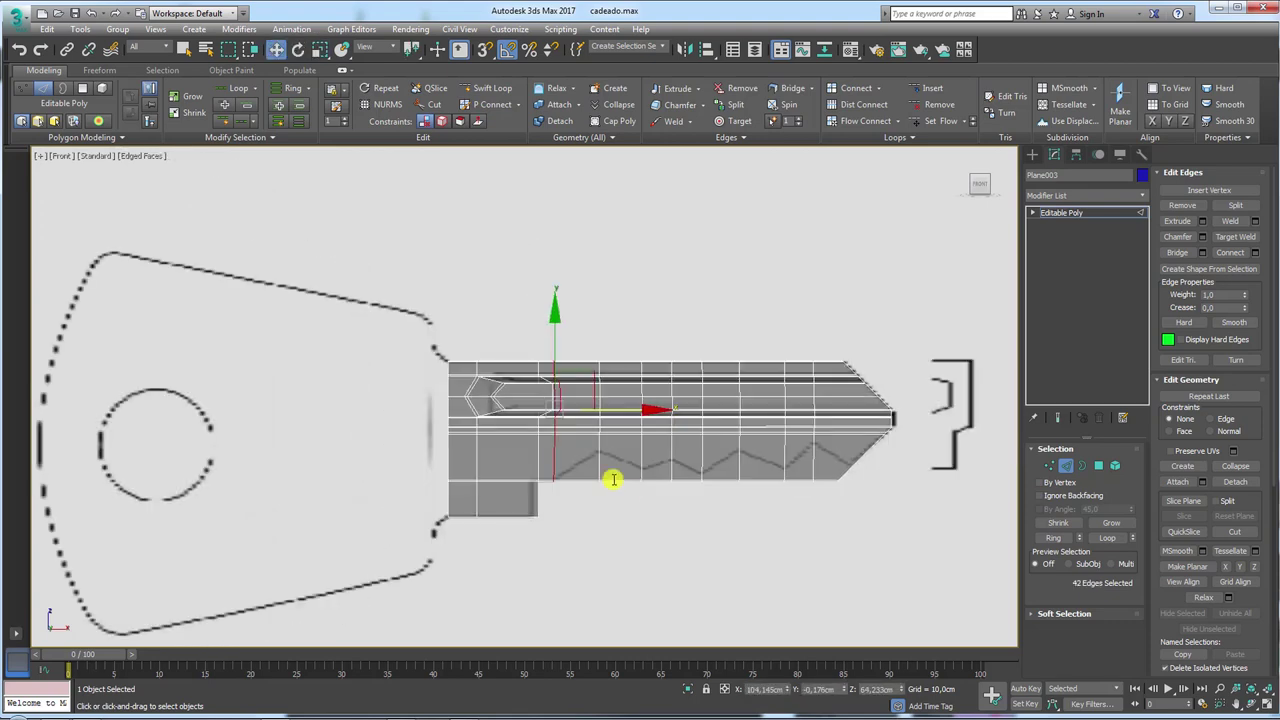
scroll(590, 480, up, 1)
scroll(574, 486, up, 3)
In Vertex mode, raise each column's bottom vertex to form the zig-zag teeth up to the tip.
click(1047, 466)
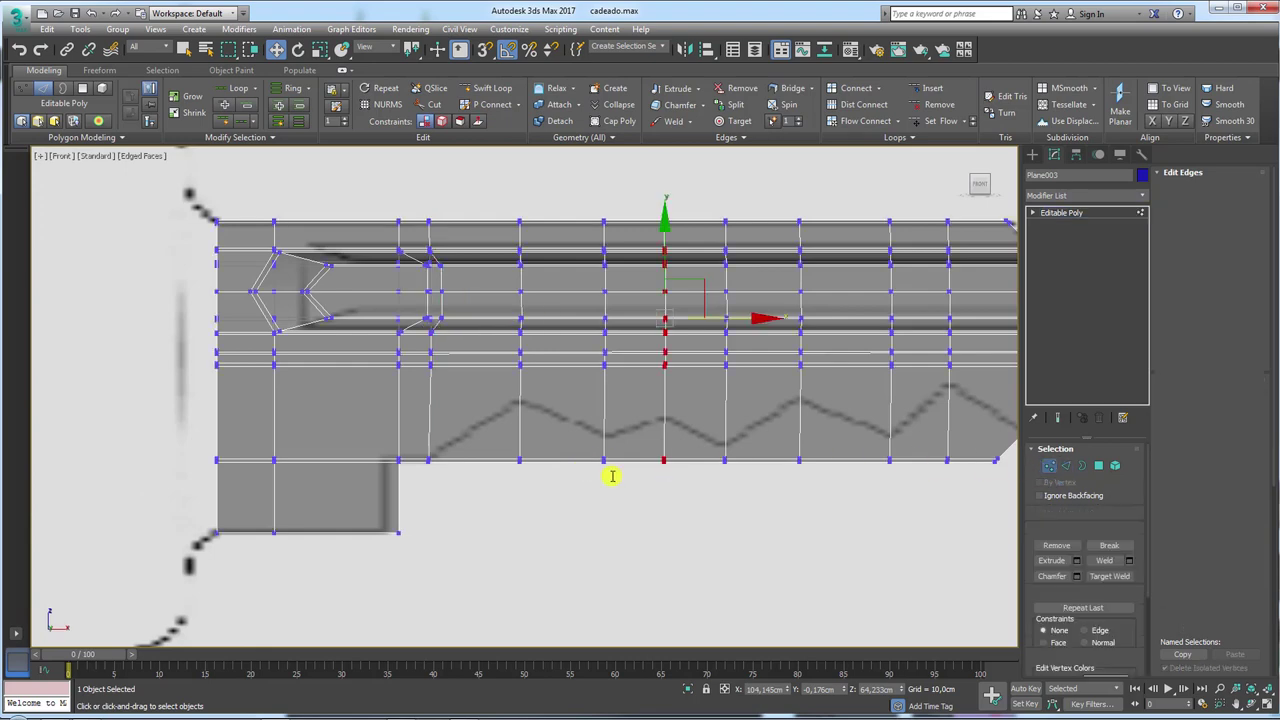
mouse_move(549, 500)
mouse_down()
mouse_move(508, 440)
mouse_move(520, 334)
mouse_up()
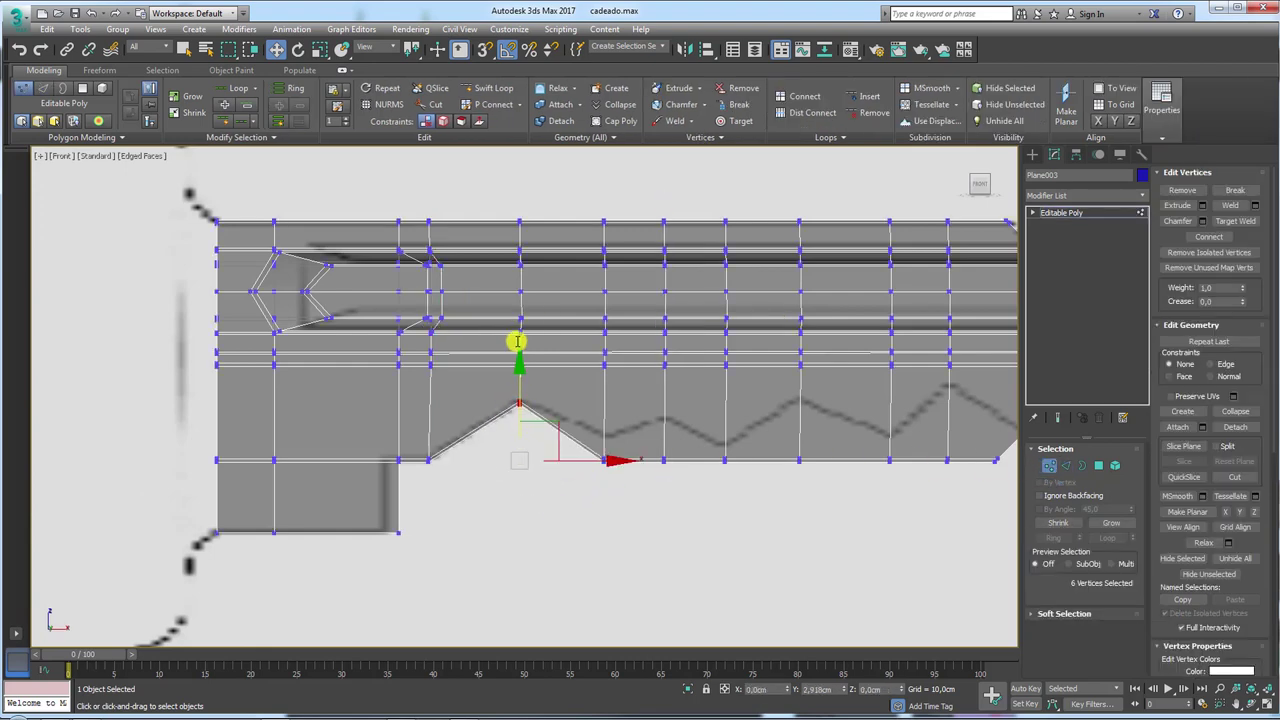
drag(652, 426, 664, 354)
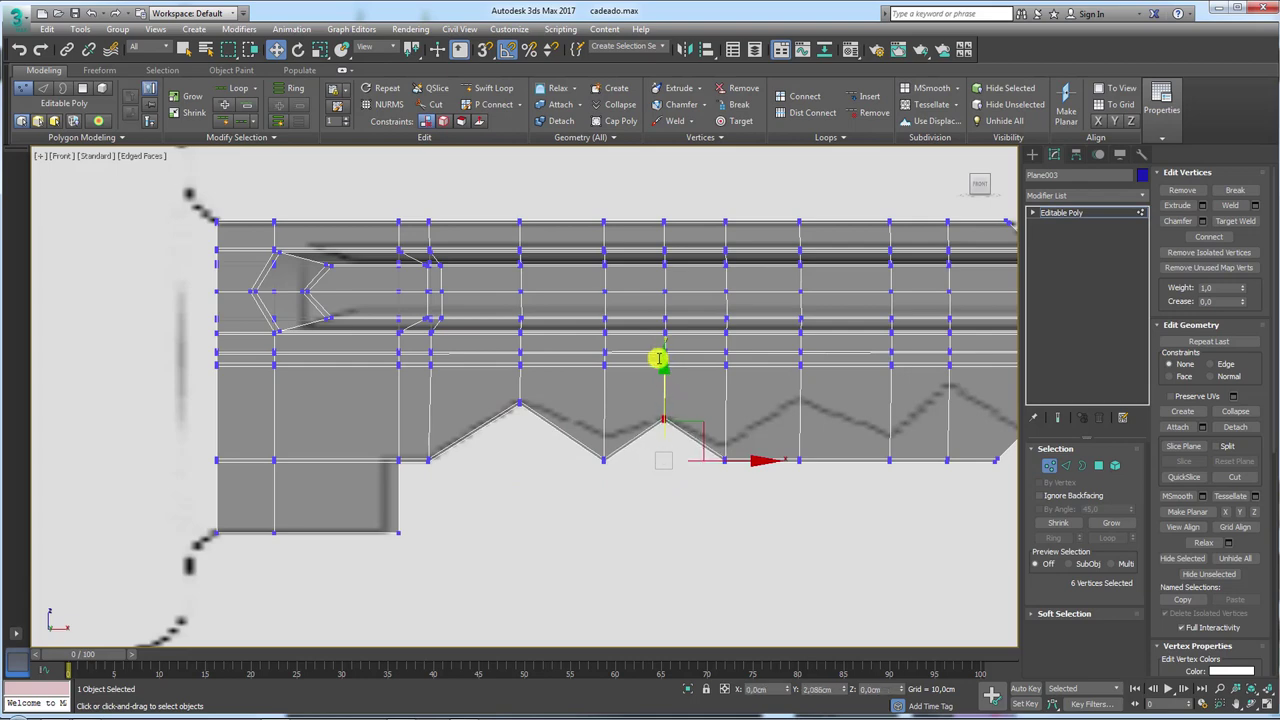
mouse_move(617, 497)
mouse_down()
mouse_move(590, 424)
mouse_move(603, 388)
mouse_up()
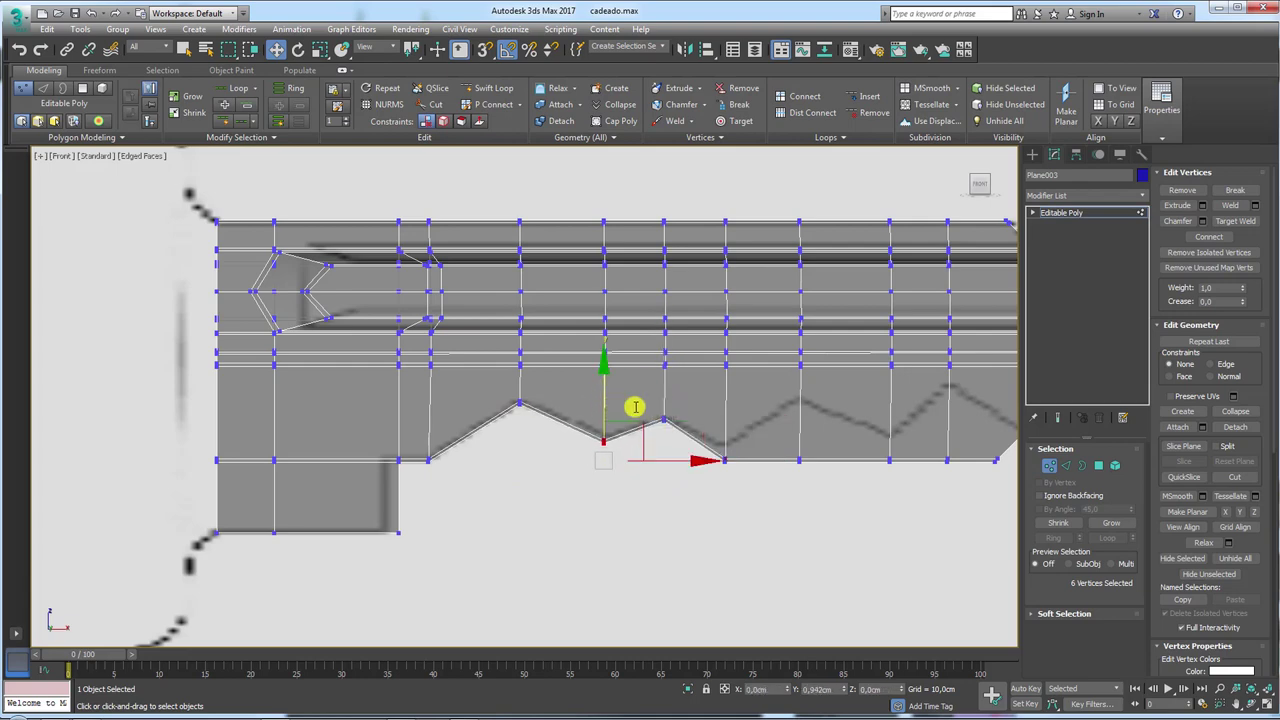
middle_drag(635, 407, 595, 517)
drag(622, 496, 650, 530)
mouse_move(631, 460)
mouse_down()
mouse_move(631, 386)
mouse_move(628, 404)
mouse_up()
drag(779, 509, 792, 526)
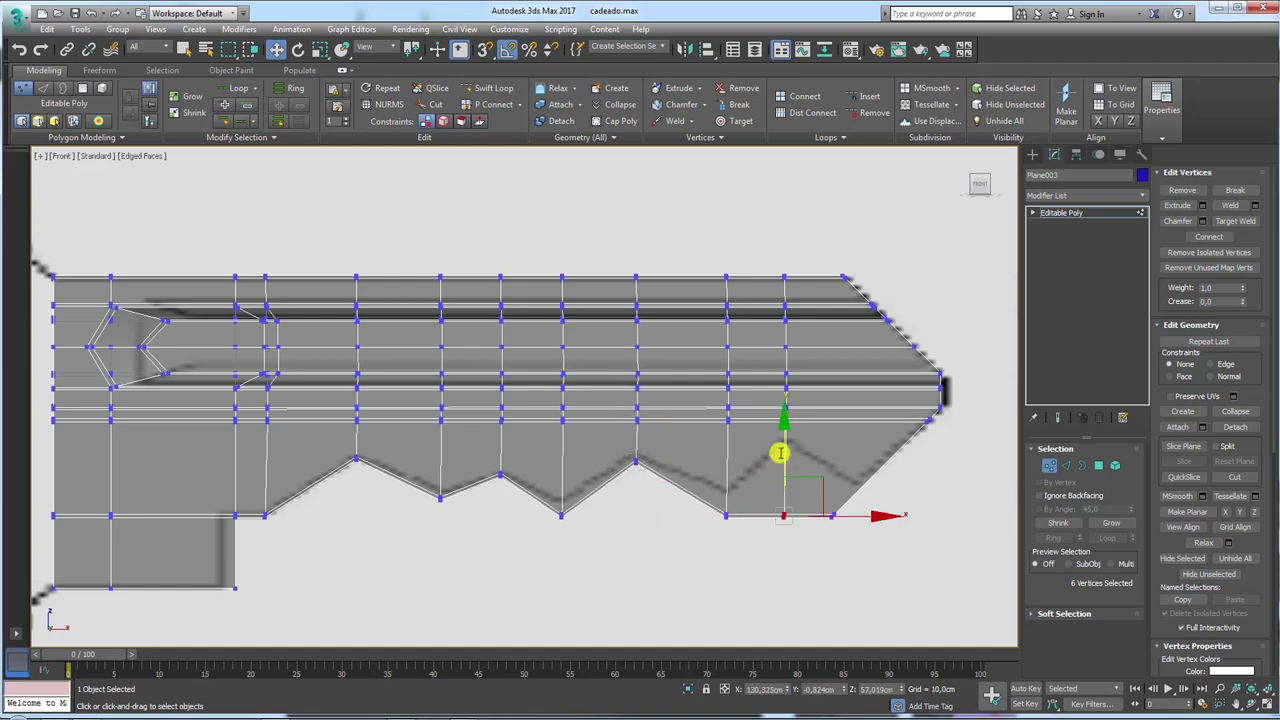
drag(777, 449, 777, 386)
mouse_move(856, 556)
mouse_down()
mouse_move(812, 498)
mouse_move(851, 489)
mouse_up()
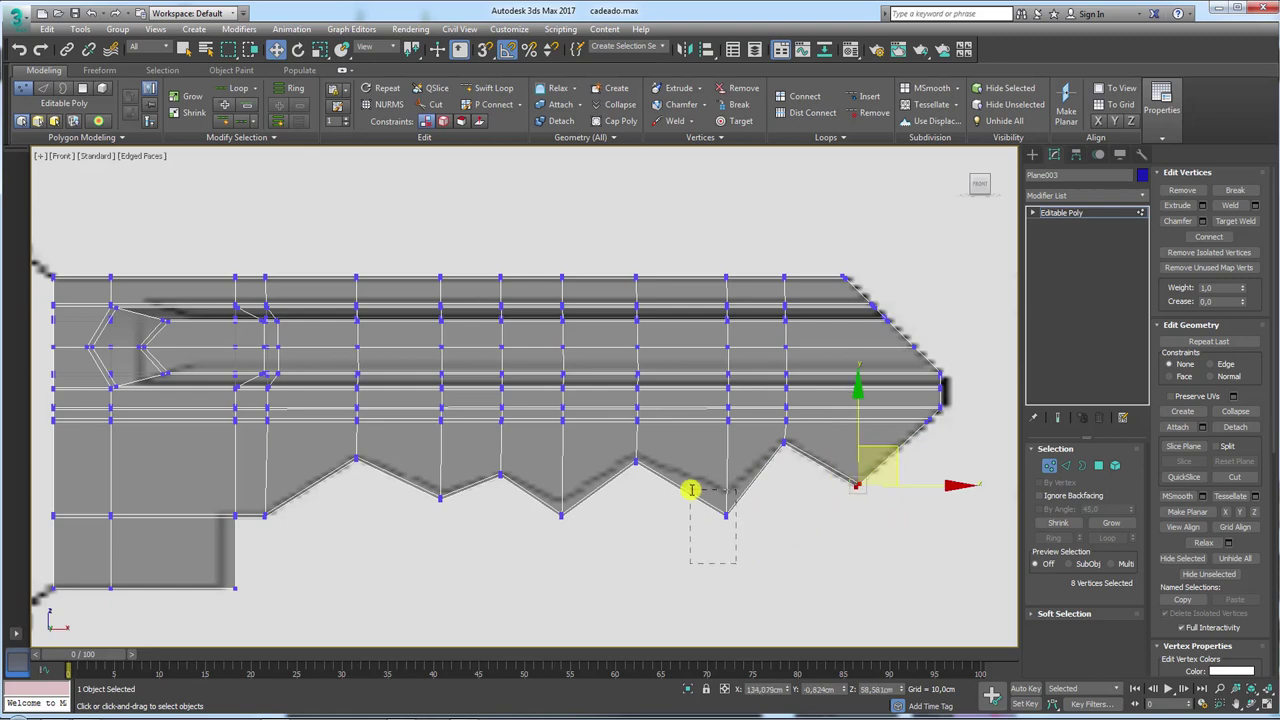
mouse_move(736, 563)
mouse_down()
mouse_move(691, 489)
mouse_move(733, 430)
mouse_up()
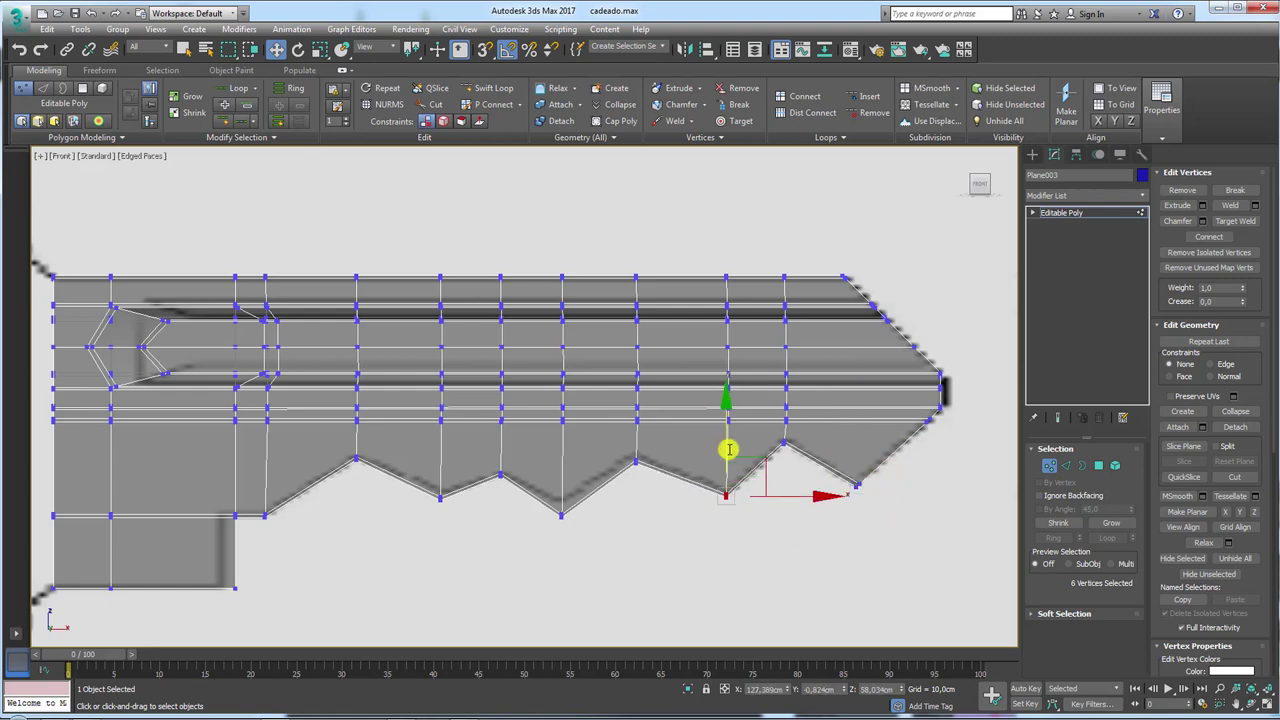
Add a test TurboSmooth to check the blade from an angle, then delete it.
click(1069, 212)
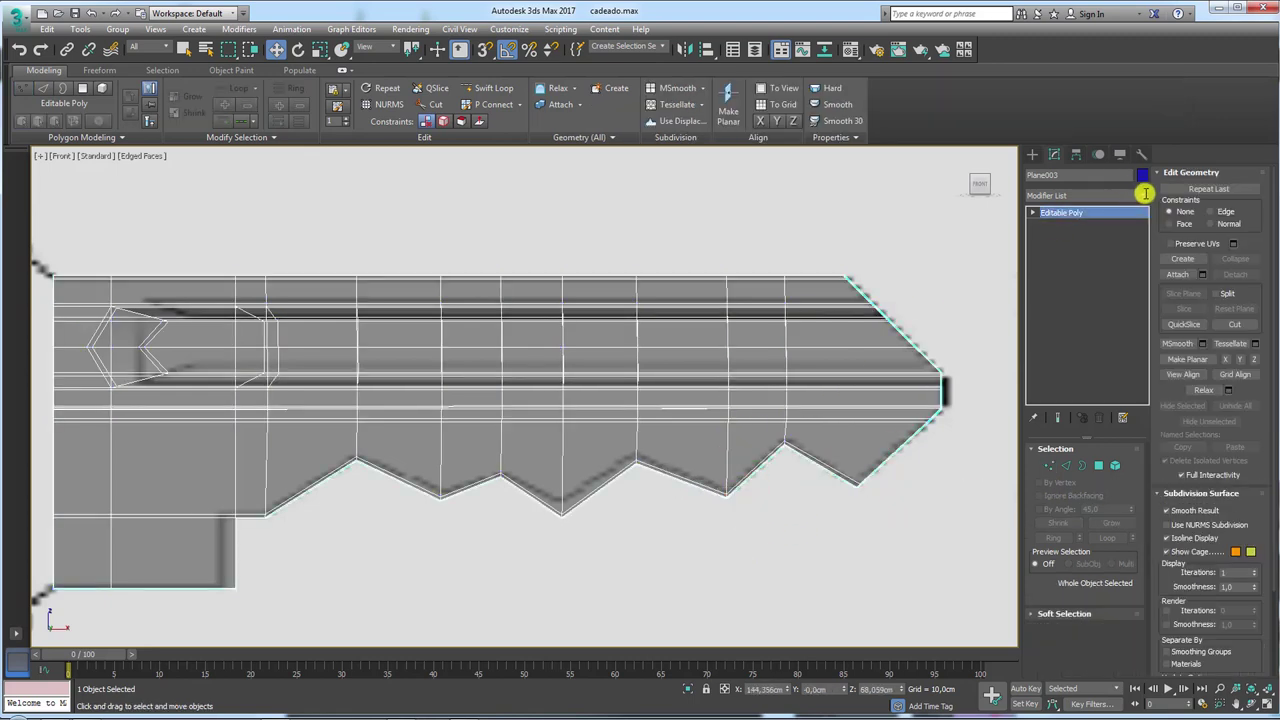
click(1140, 195)
click(1140, 195)
click(1140, 195)
drag(1145, 217, 1140, 678)
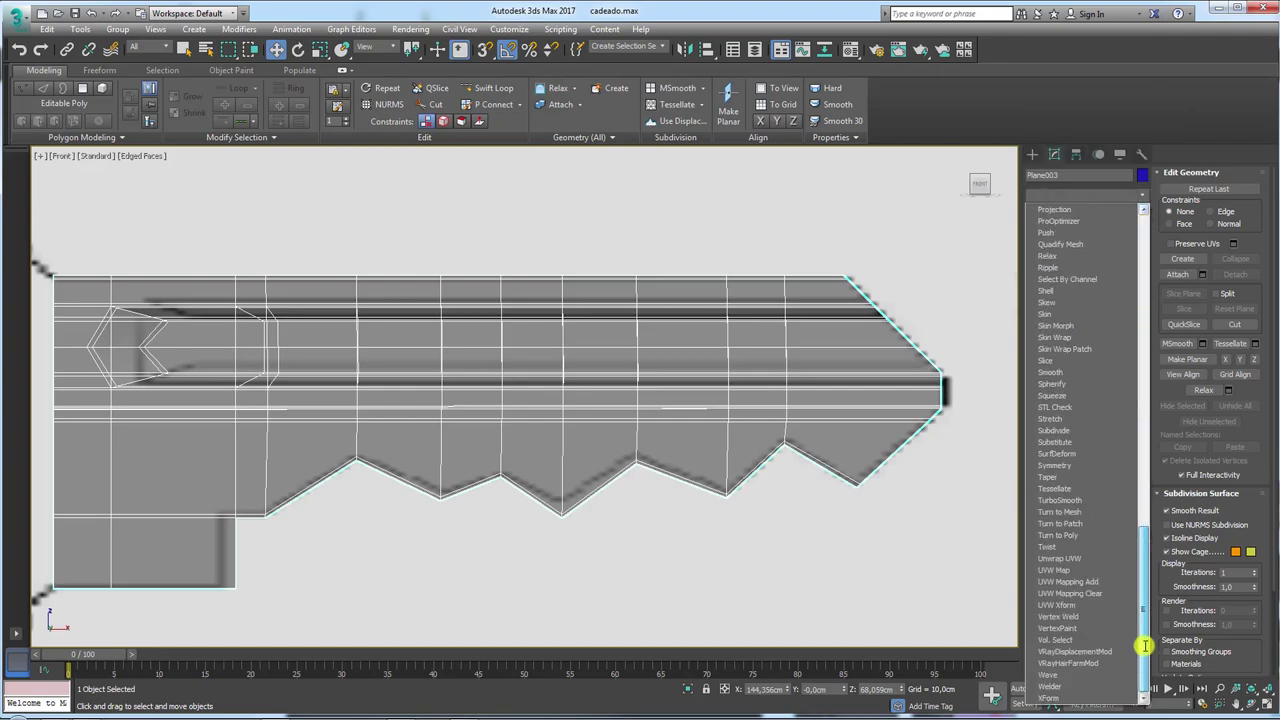
click(1078, 499)
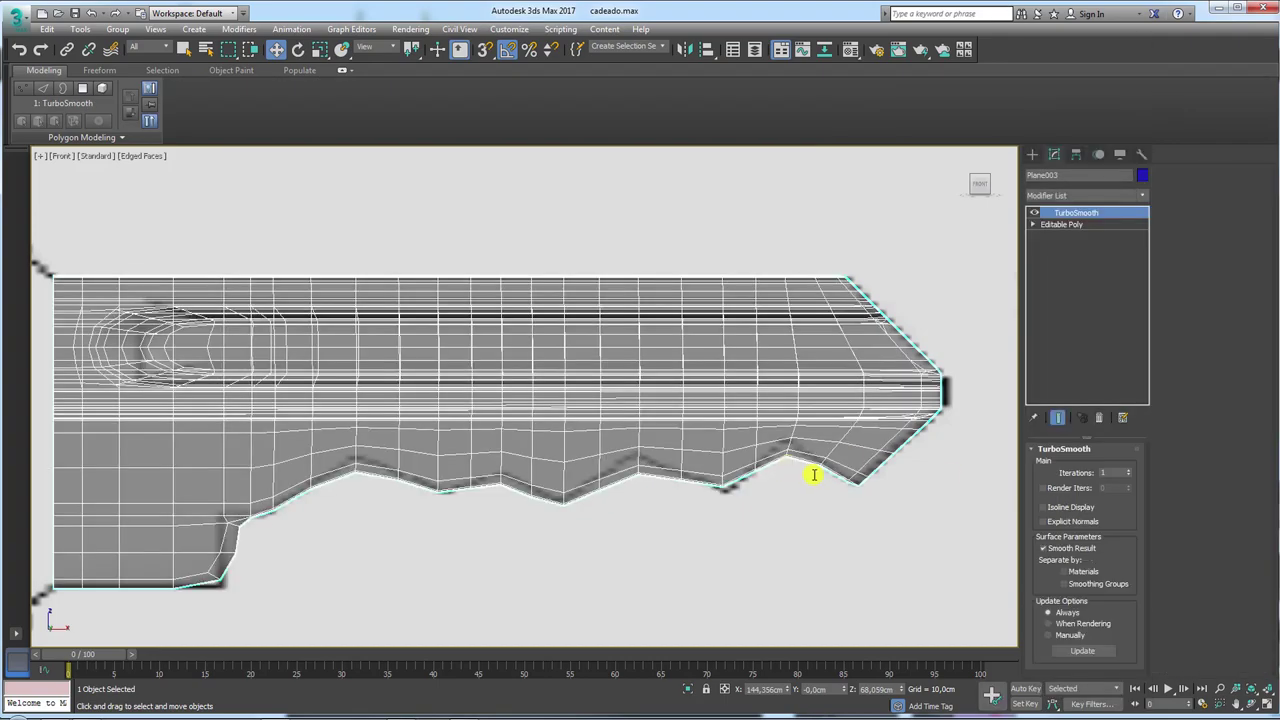
mouse_move(814, 477)
alt+middle_down()
mouse_move(760, 474)
mouse_move(799, 483)
mouse_move(763, 454)
mouse_move(816, 449)
alt+middle_up()
click(1100, 417)
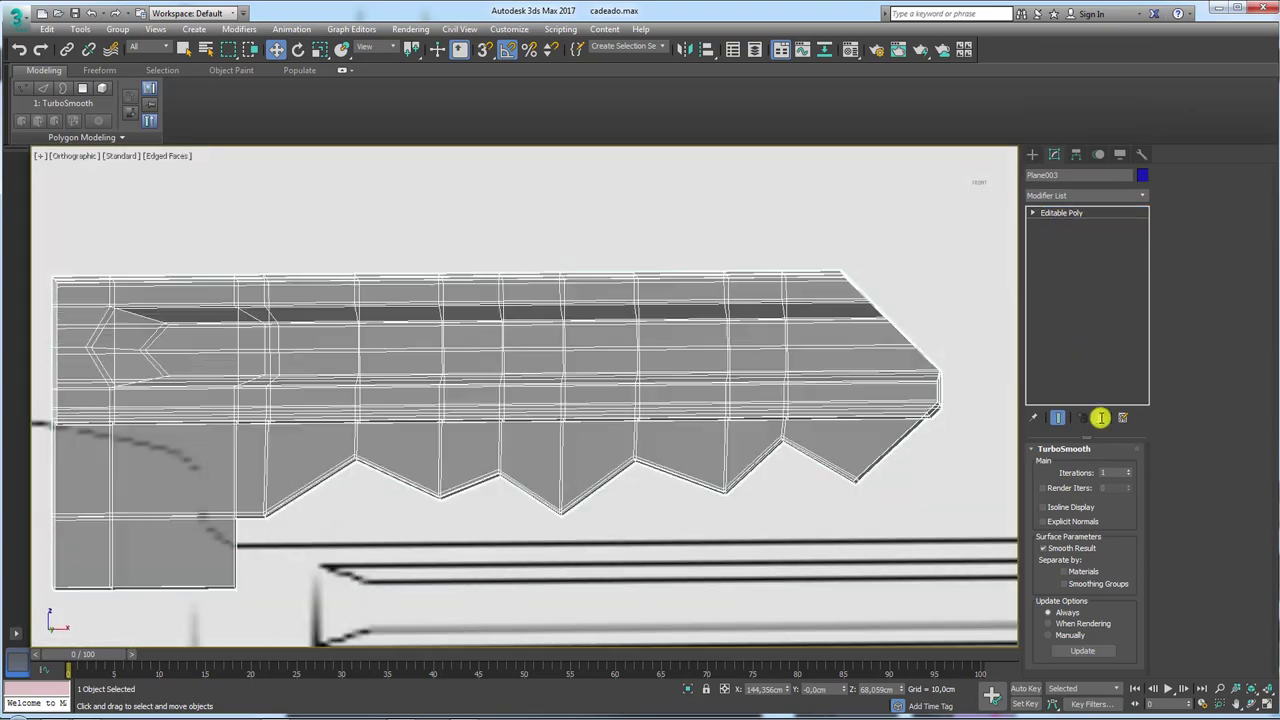
In Edge mode from the front view, select the teeth's vertical edges and extend them with Loop.
click(1065, 465)
alt+middle_drag(661, 472, 349, 495)
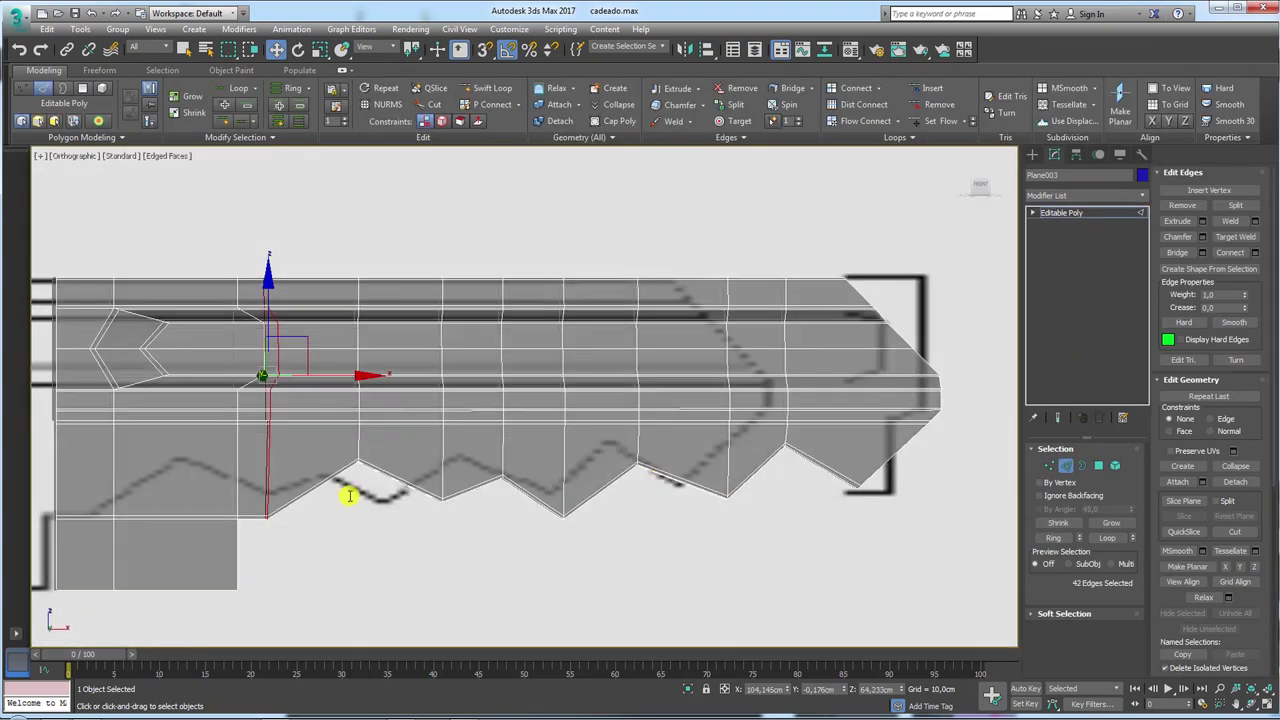
key(f)
key(z)
scroll(479, 371, down, 1)
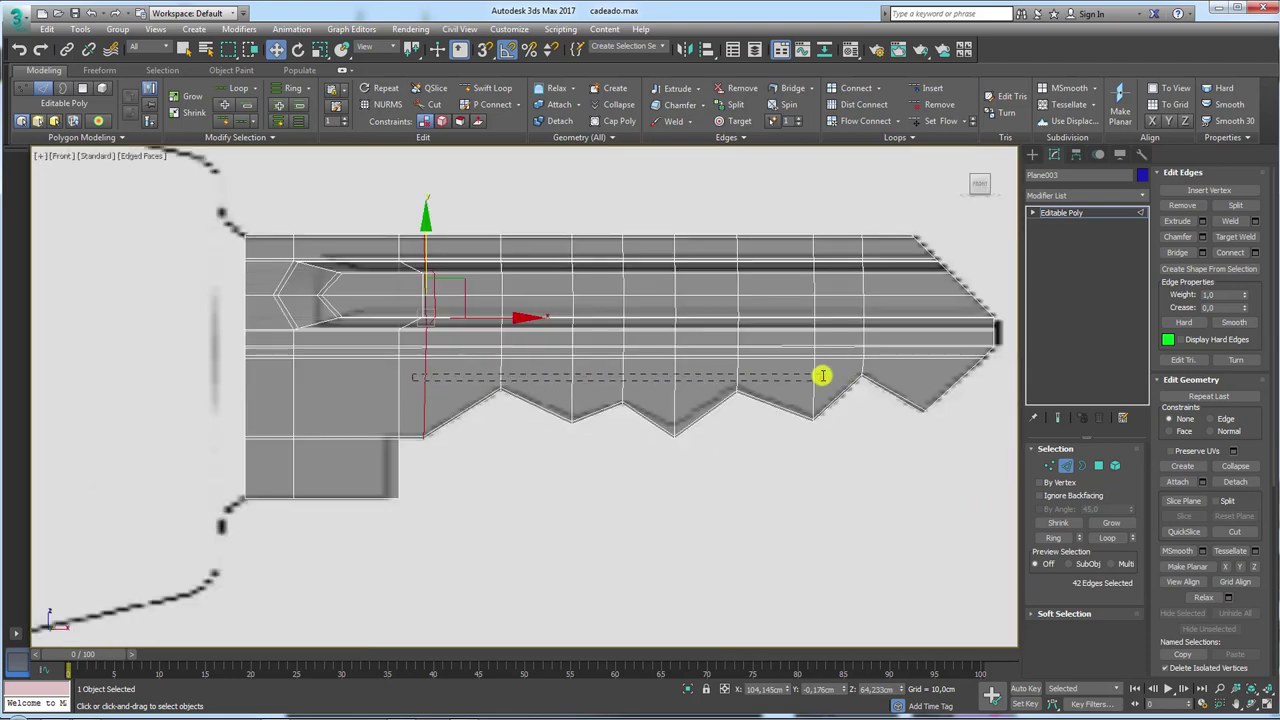
drag(822, 376, 847, 370)
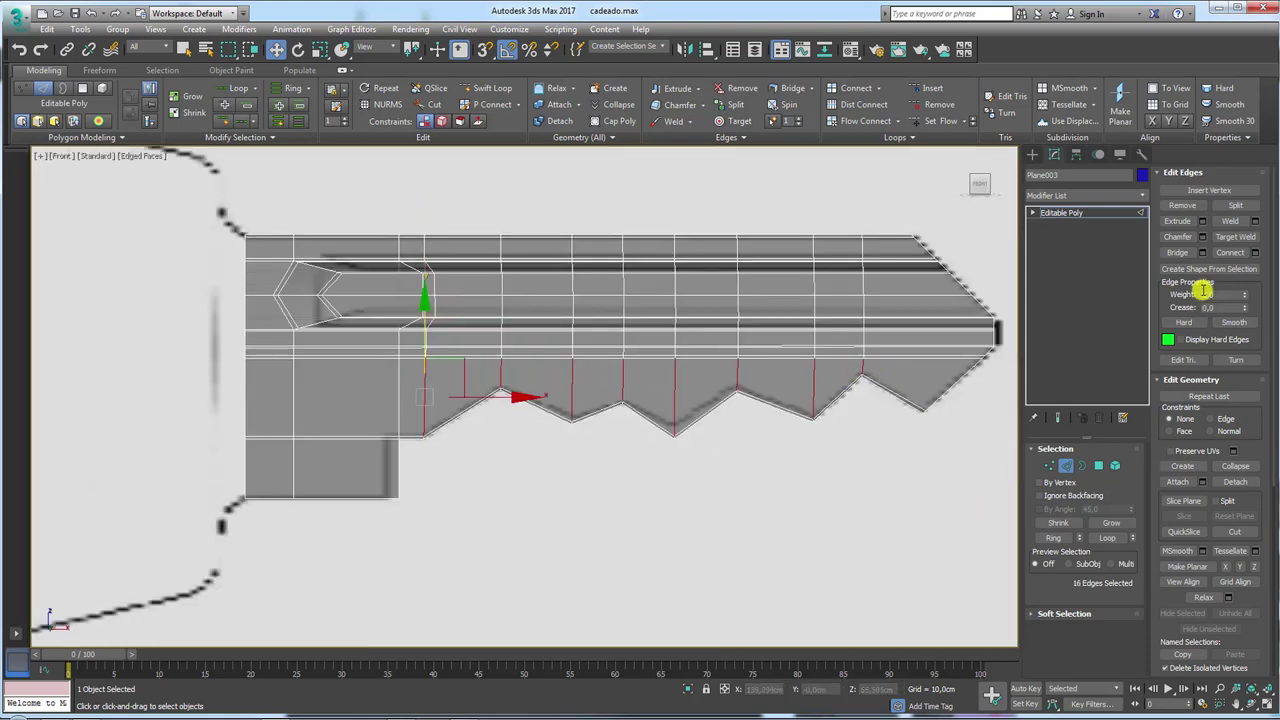
click(1108, 538)
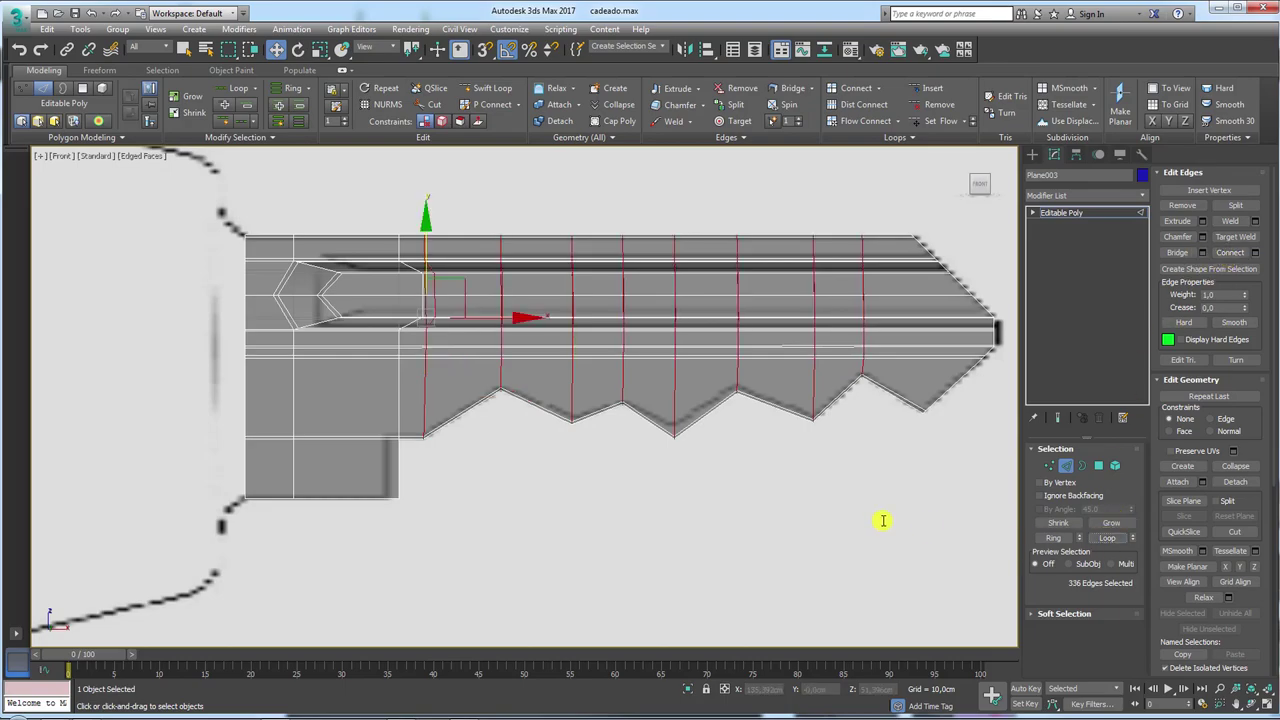
mouse_move(737, 326)
alt+middle_down()
mouse_move(760, 426)
mouse_move(663, 409)
mouse_move(760, 371)
mouse_move(804, 412)
alt+middle_up()
scroll(804, 412, up, 2)
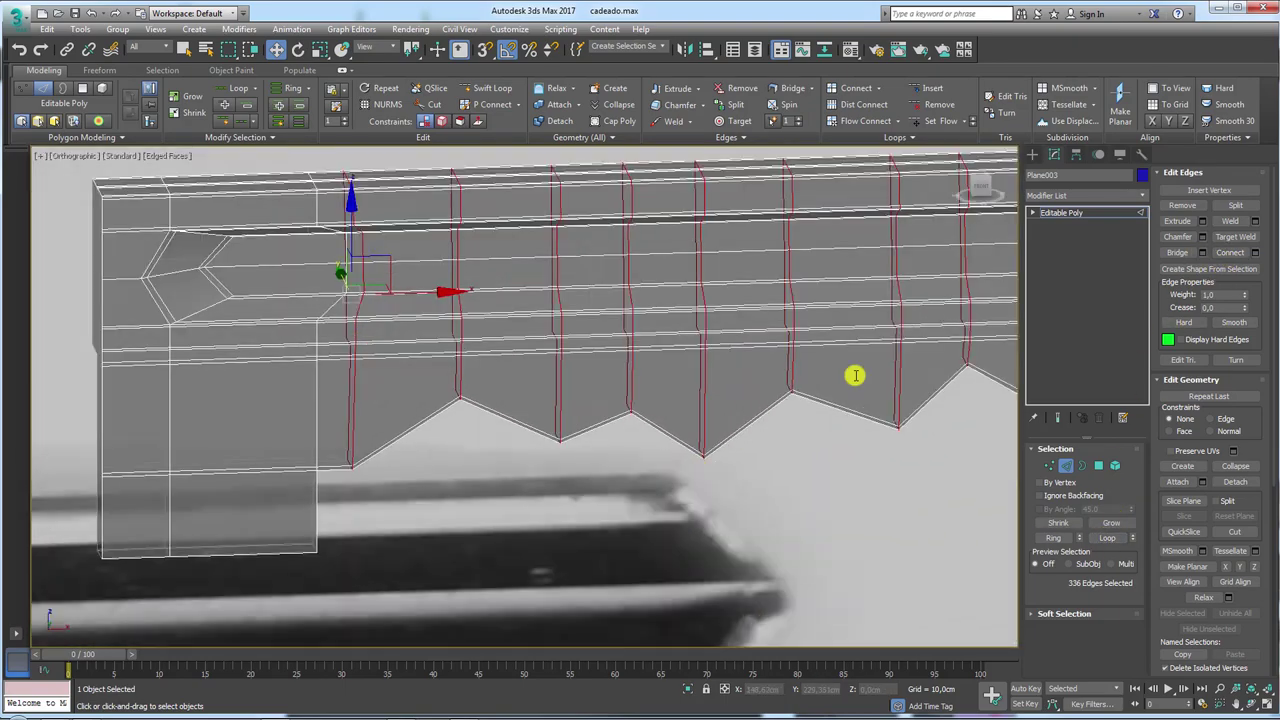
Chamfer the selected edge loops by about 0.232cm.
click(1207, 240)
middle_drag(423, 417, 528, 428)
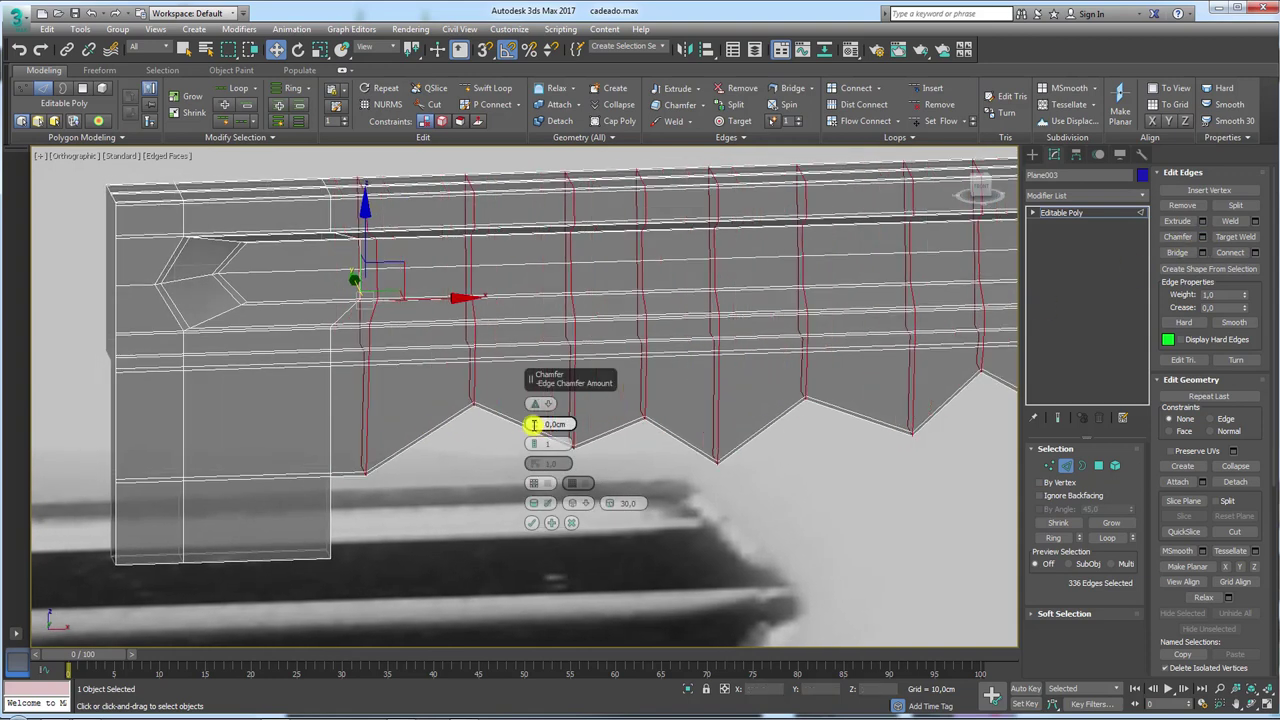
drag(534, 424, 543, 420)
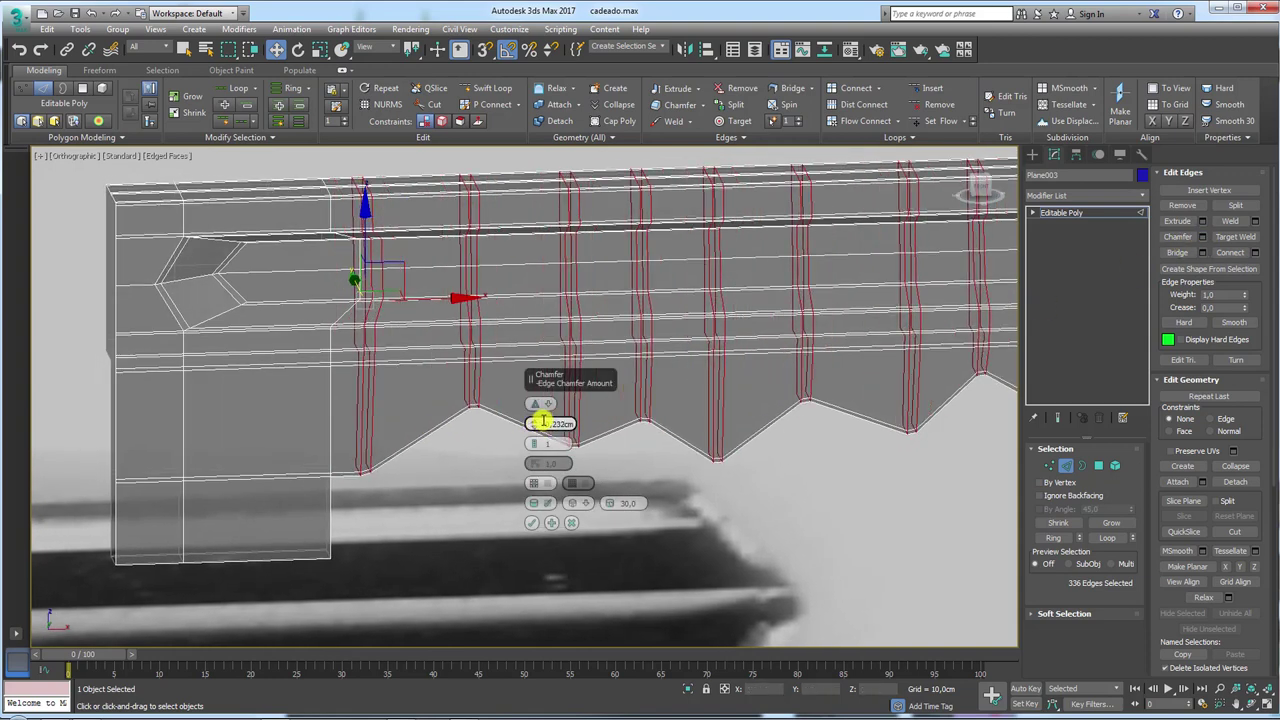
click(529, 520)
mouse_move(617, 474)
alt+middle_down()
mouse_move(603, 386)
mouse_move(604, 447)
alt+middle_up()
Remove the accidentally added Patch Select modifier from the blade.
click(1078, 213)
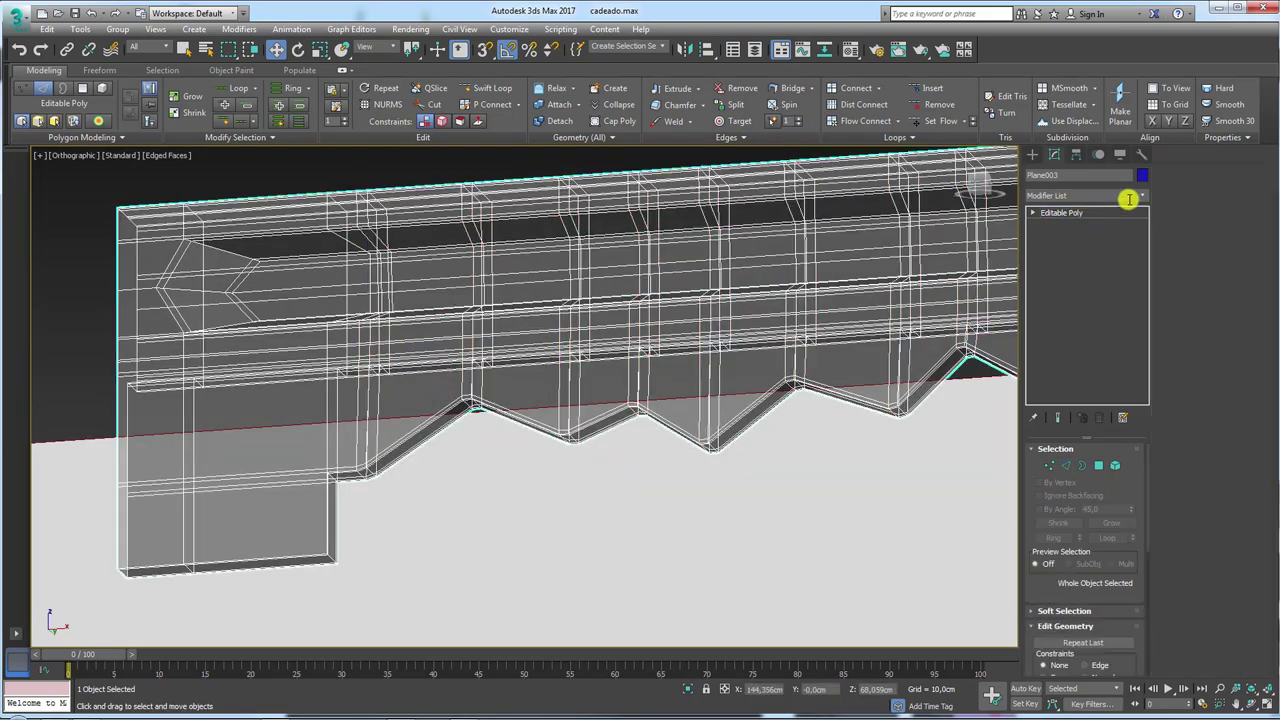
click(1140, 195)
key(Up)
key(Return)
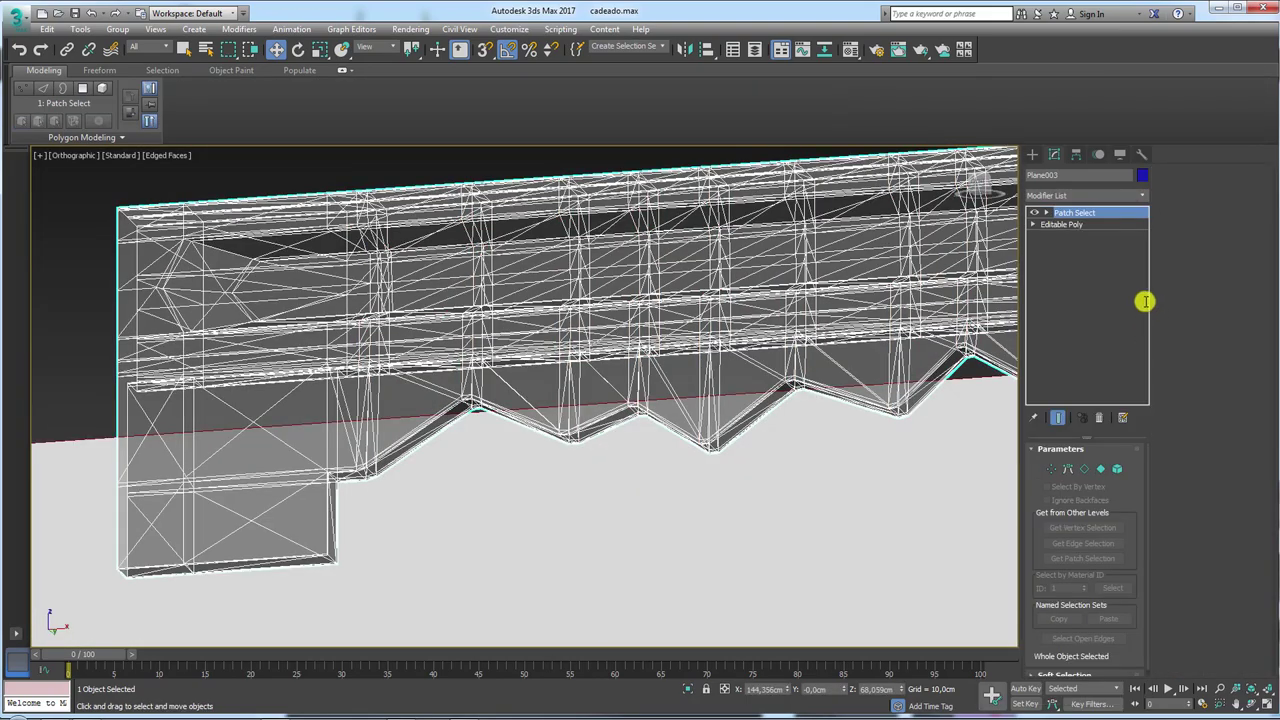
click(1100, 417)
Add TurboSmooth at 2 iterations with isoline display and inspect the shaded key.
click(1141, 195)
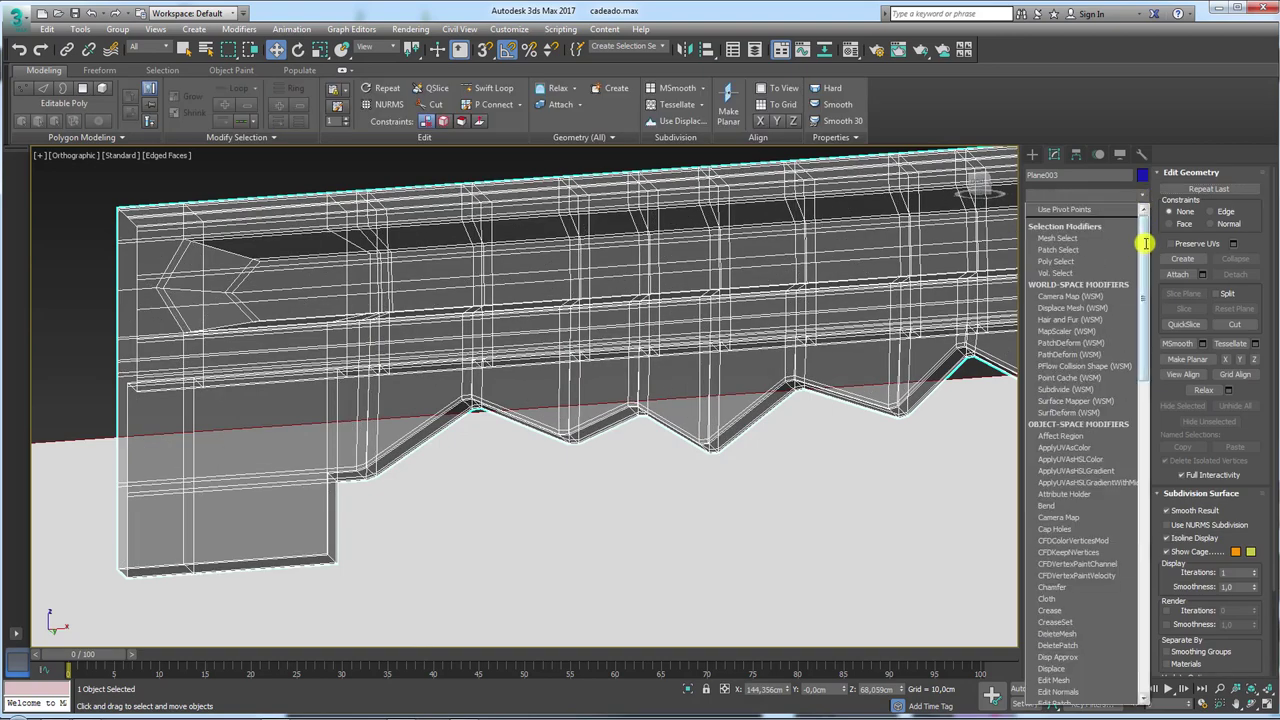
drag(1141, 246, 1155, 648)
click(1066, 500)
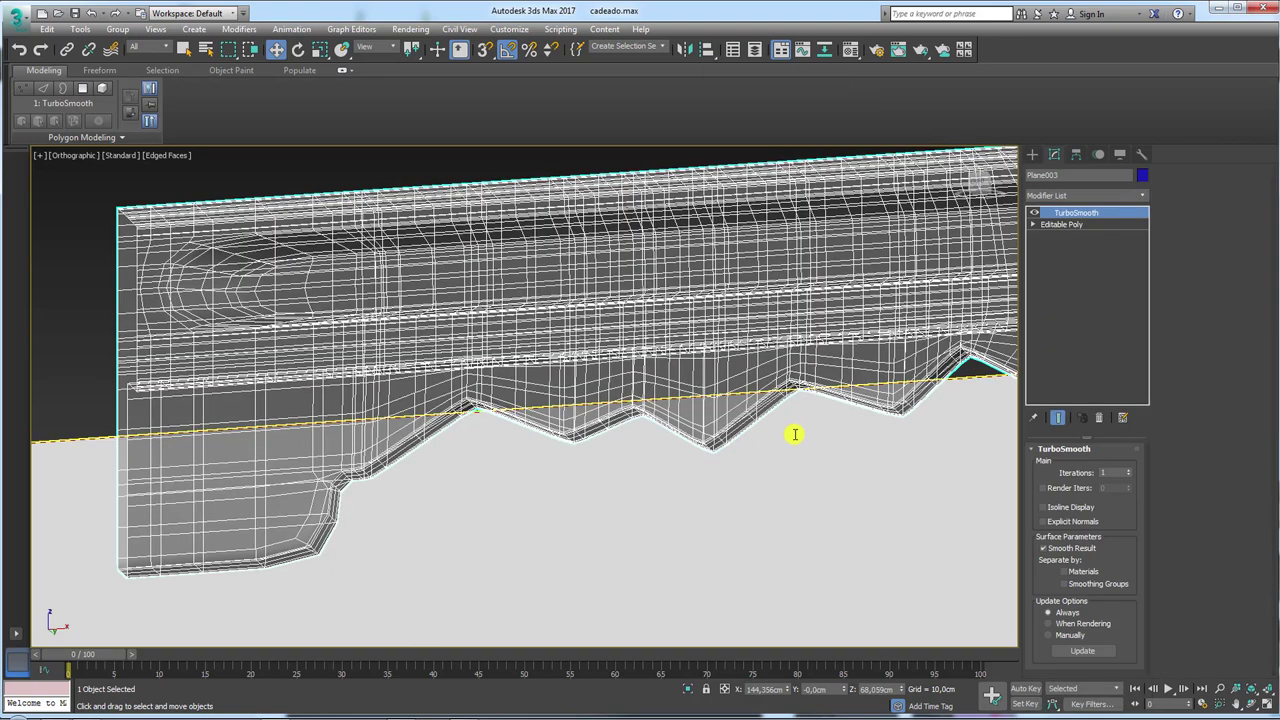
click(1128, 469)
click(1064, 507)
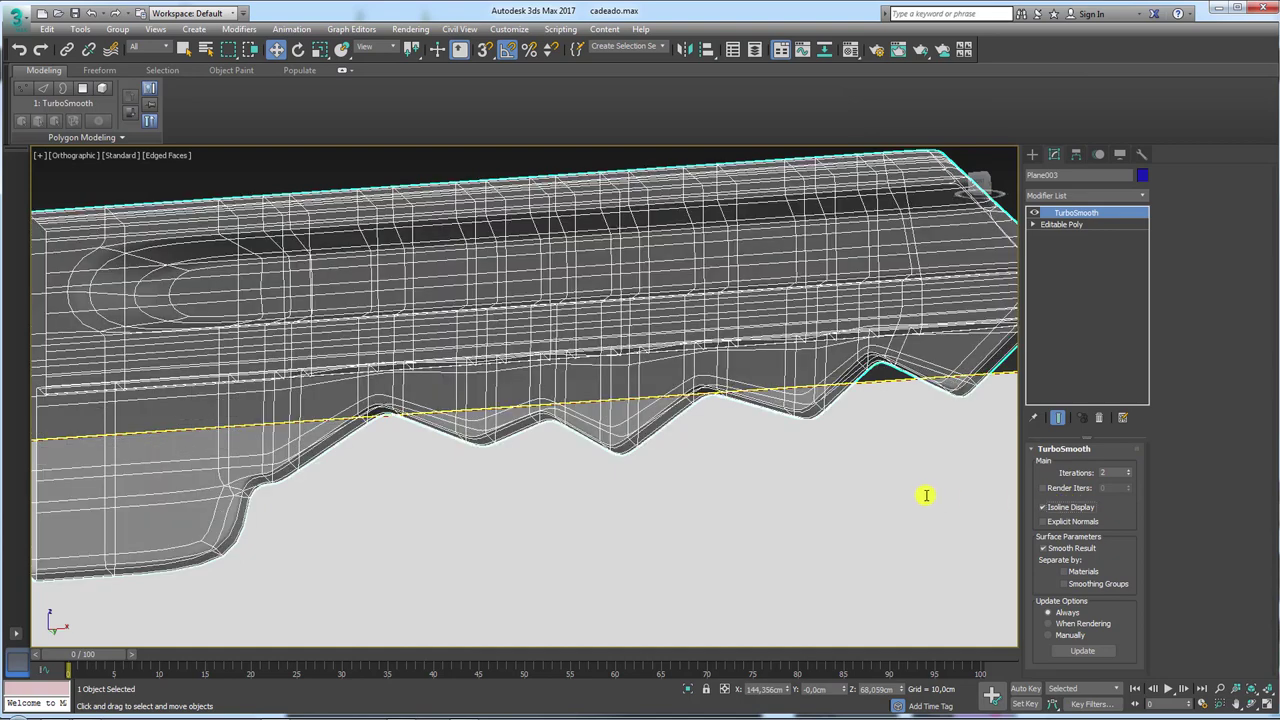
scroll(800, 475, down, 5)
key(F4)
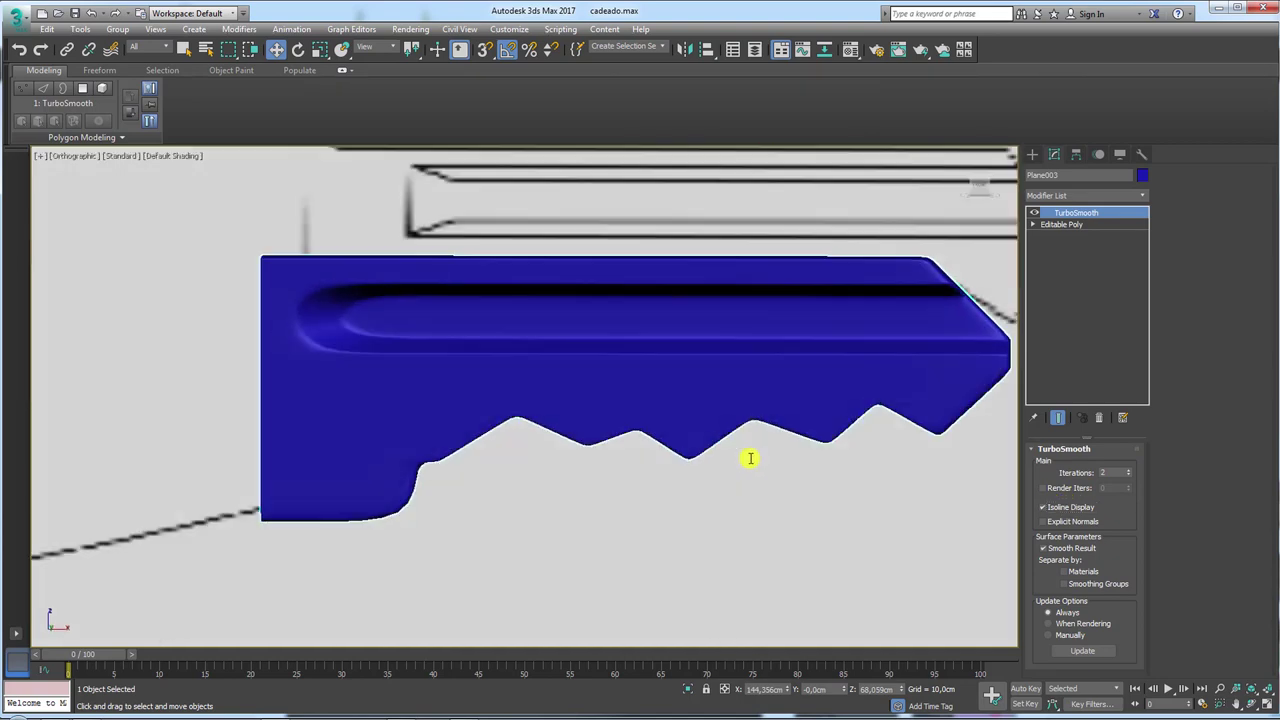
mouse_move(800, 475)
alt+middle_down()
mouse_move(548, 420)
mouse_move(720, 460)
mouse_move(469, 514)
alt+middle_up()
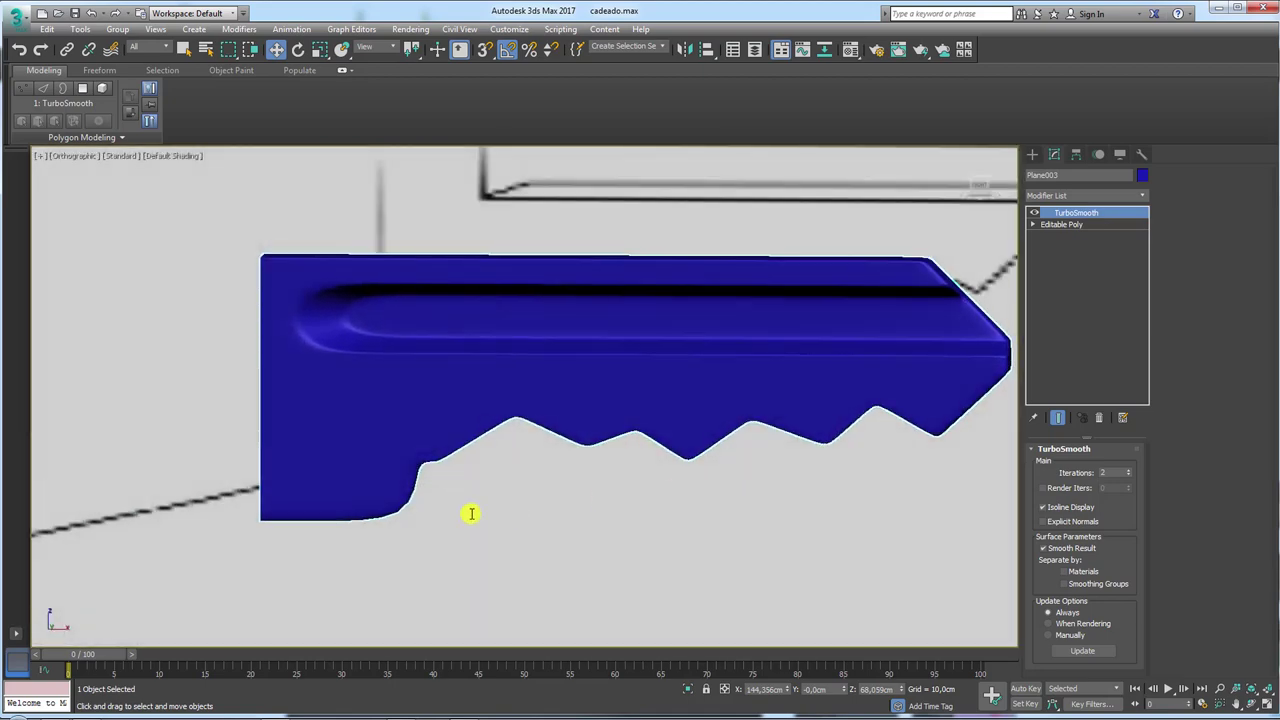
scroll(739, 527, up, 5)
alt+middle_drag(739, 527, 757, 517)
scroll(744, 491, up, 2)
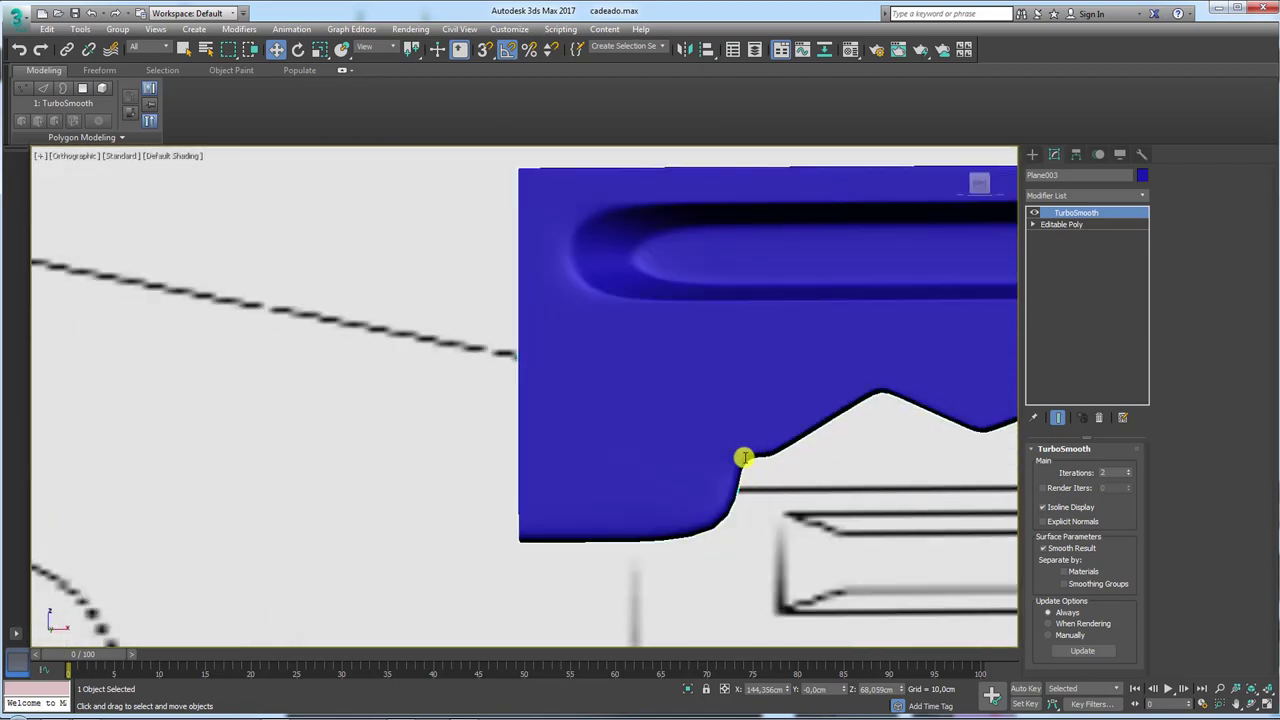
On the base Editable Poly, select the step's bottom edge and Swift Loop a vertical and a horizontal loop.
click(1060, 224)
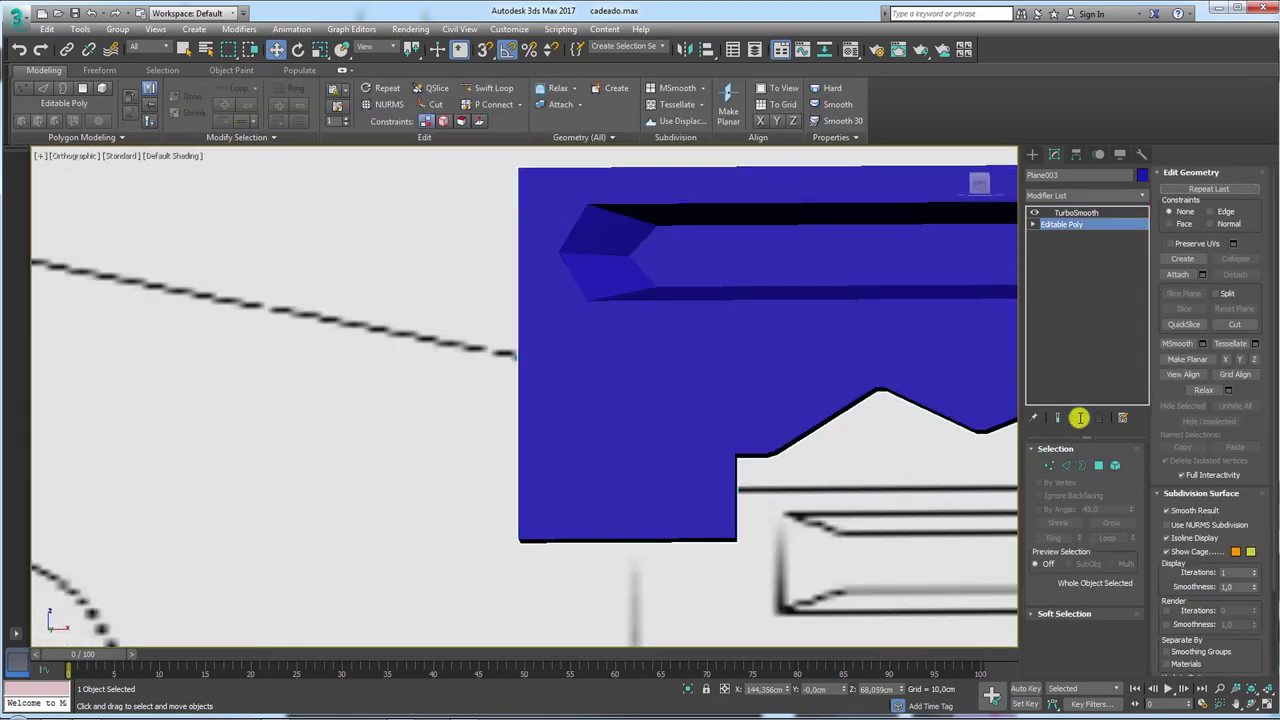
click(1066, 467)
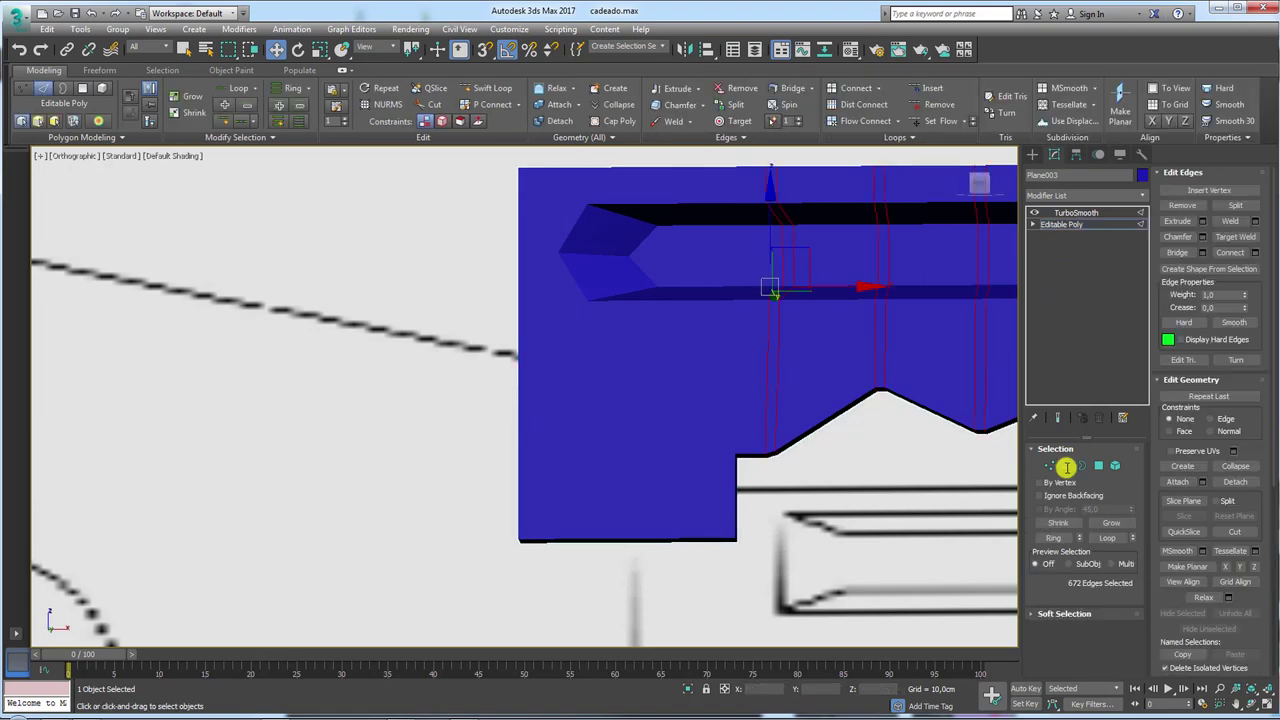
click(690, 539)
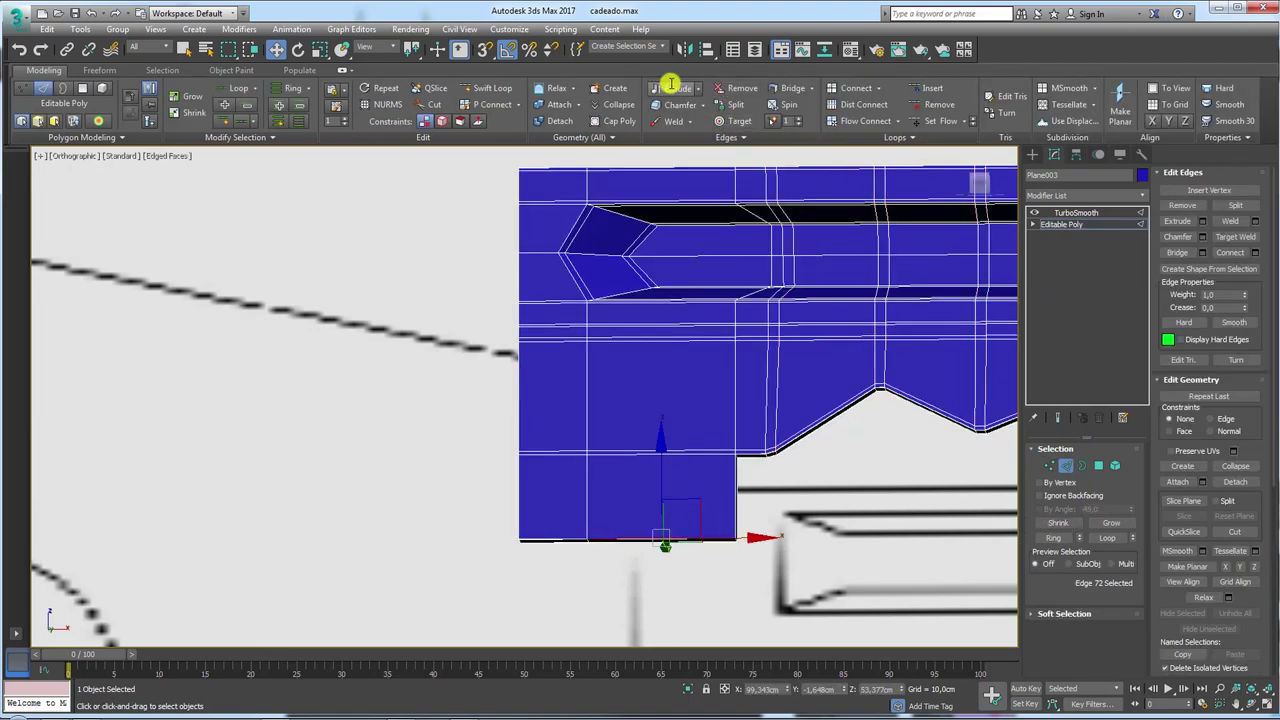
click(489, 87)
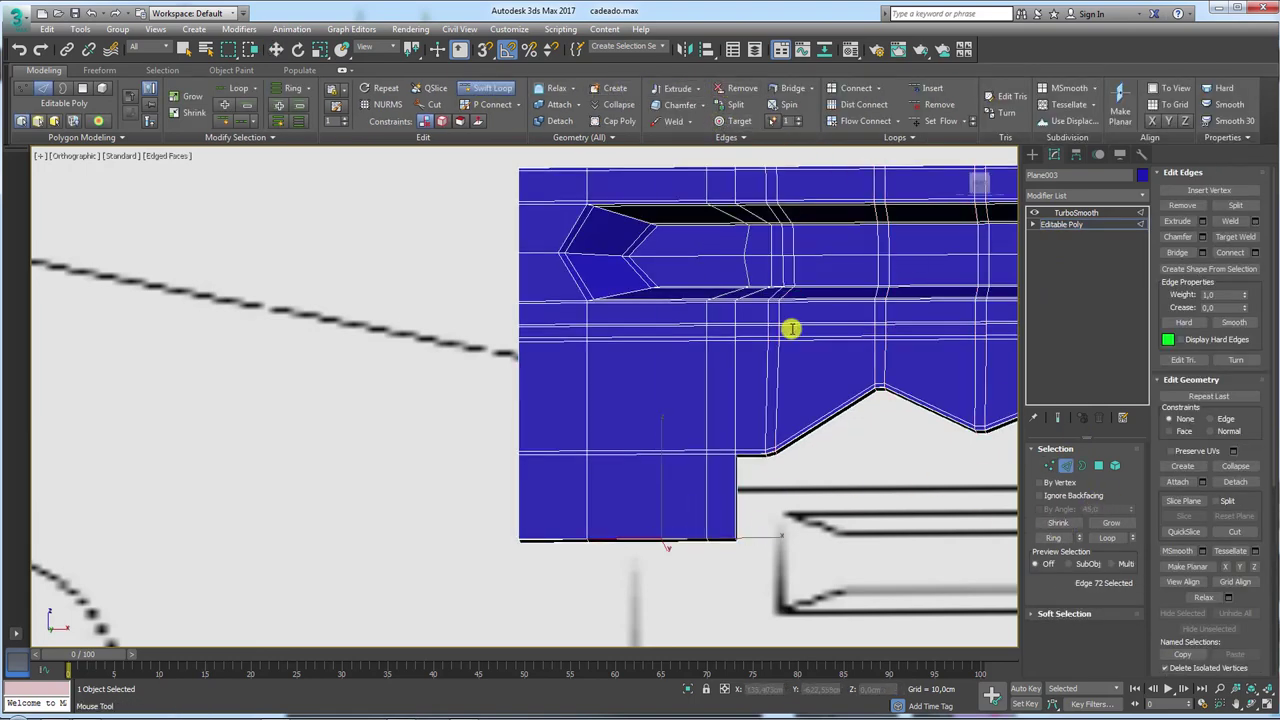
click(726, 537)
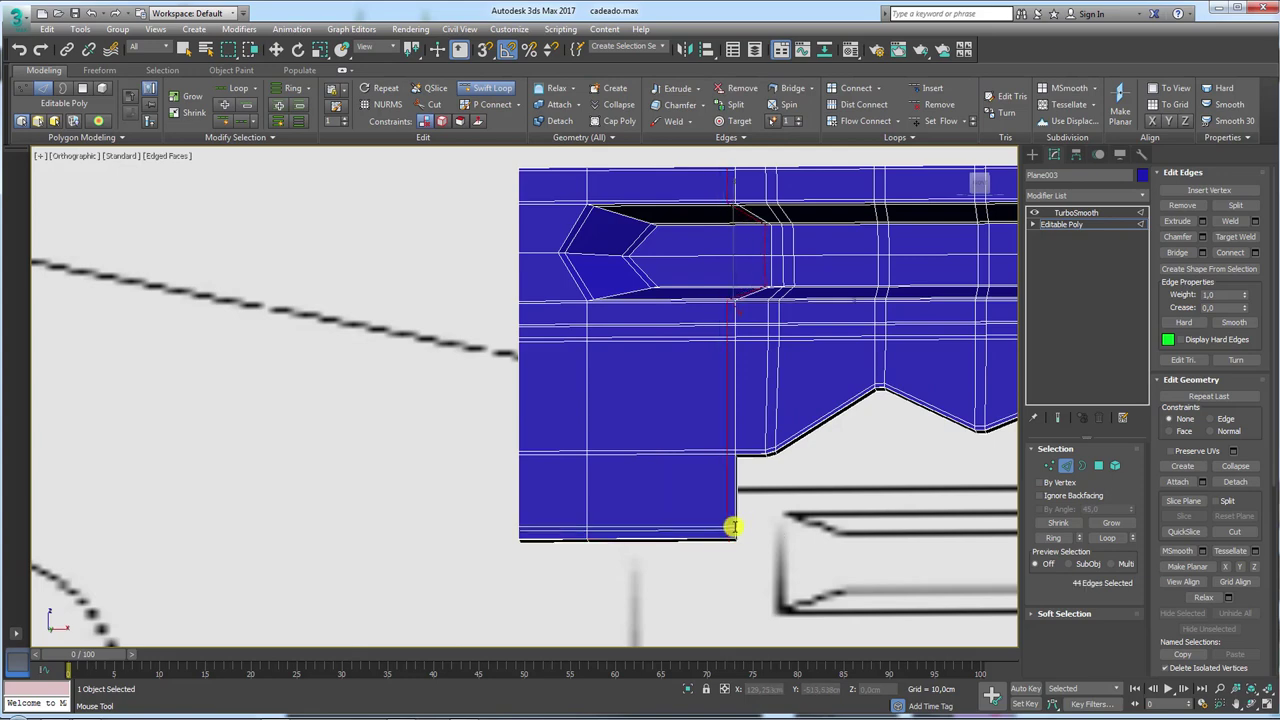
click(733, 527)
In Front view, select the blade's bottom step-corner vertices and raise them into a slant.
key(w)
click(1047, 466)
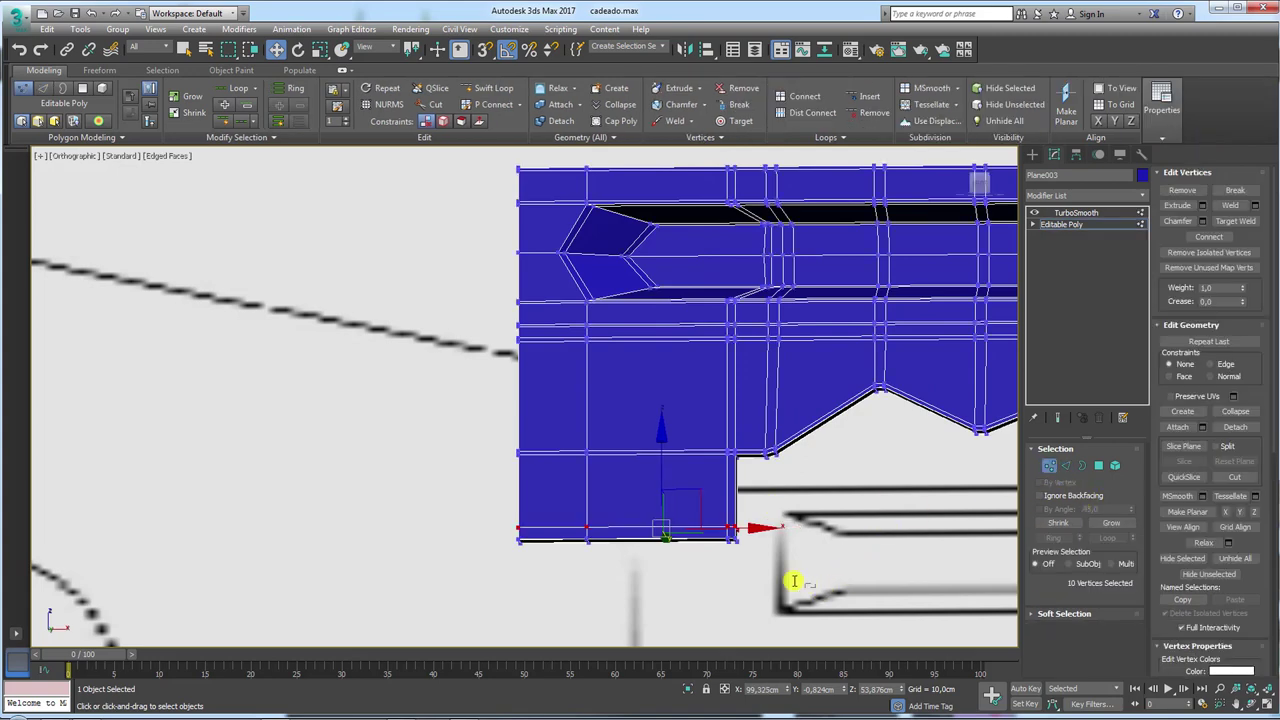
drag(790, 570, 720, 515)
scroll(785, 550, up, 2)
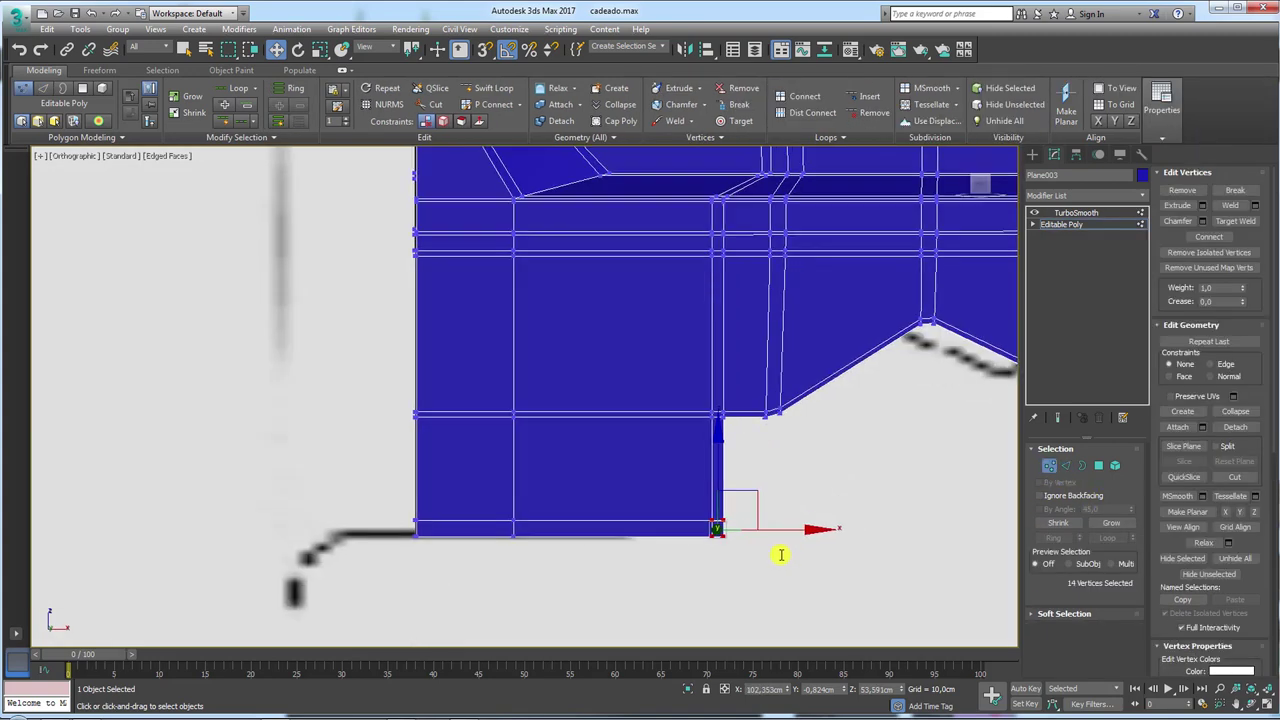
key(f)
scroll(790, 455, down, 3)
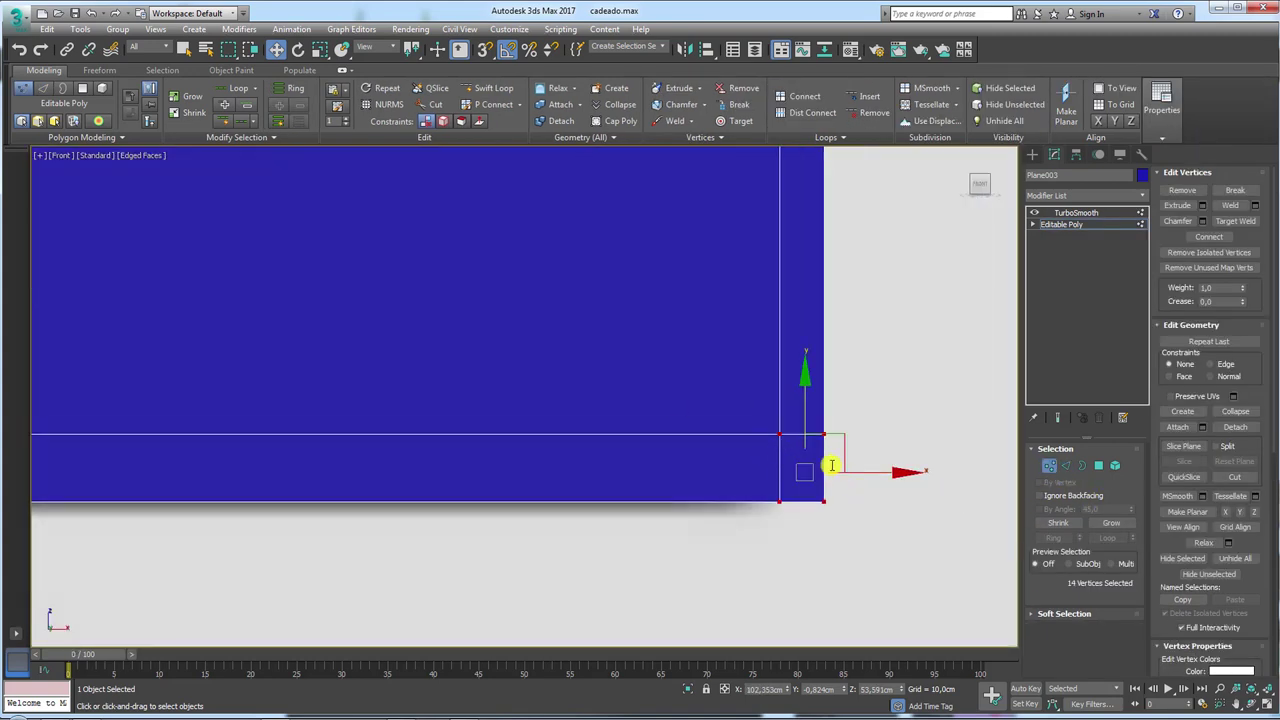
middle_drag(831, 465, 784, 480)
drag(715, 435, 745, 465)
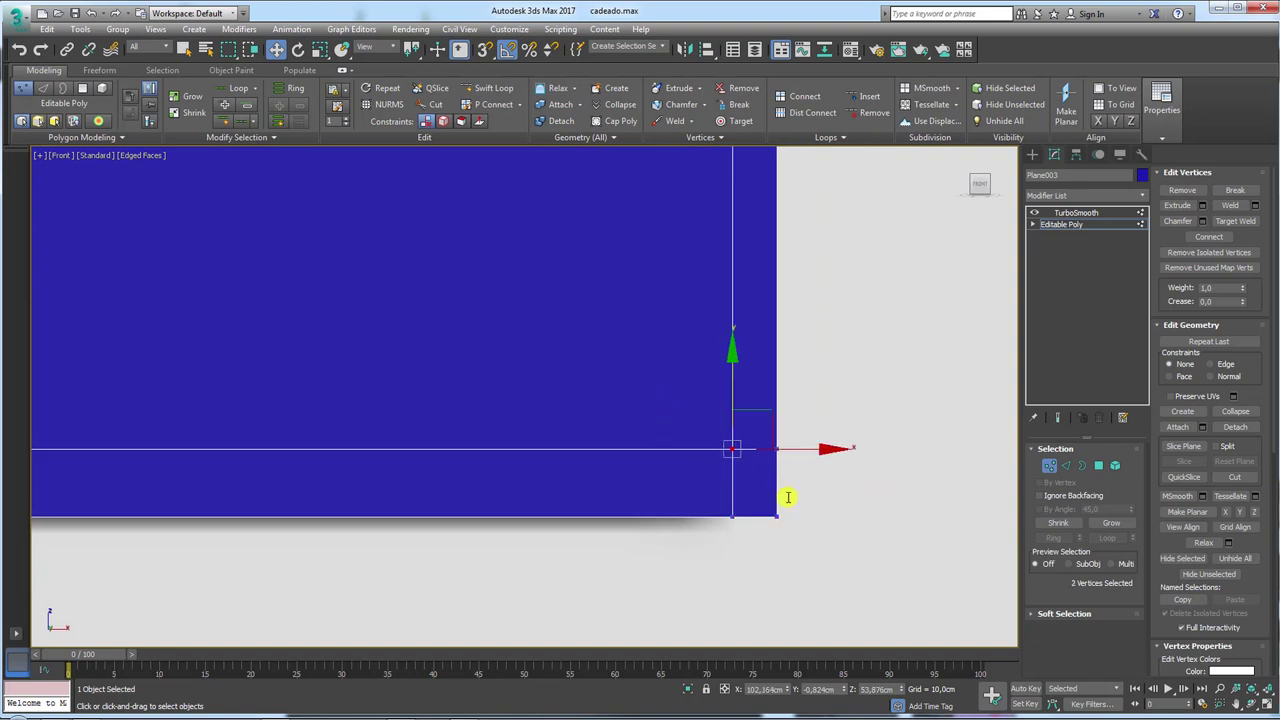
mouse_move(743, 528)
mouse_down()
mouse_move(799, 508)
mouse_move(766, 508)
mouse_up()
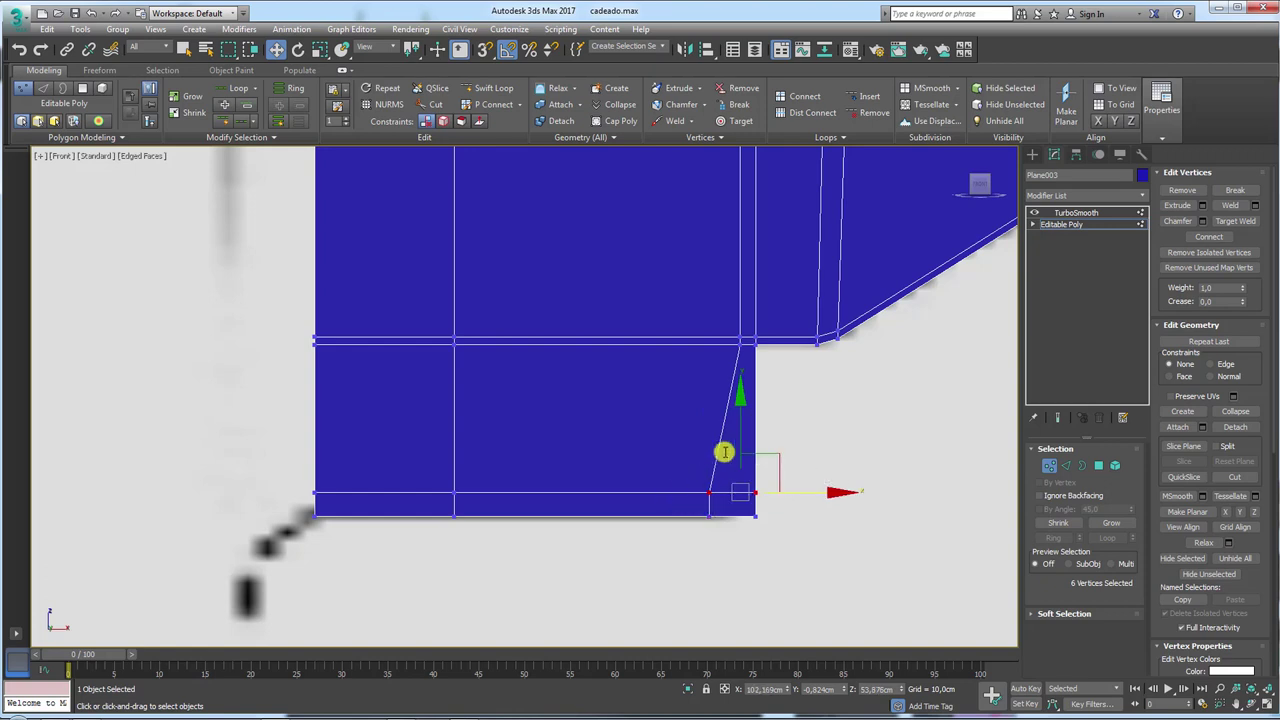
drag(740, 437, 737, 409)
drag(783, 537, 750, 487)
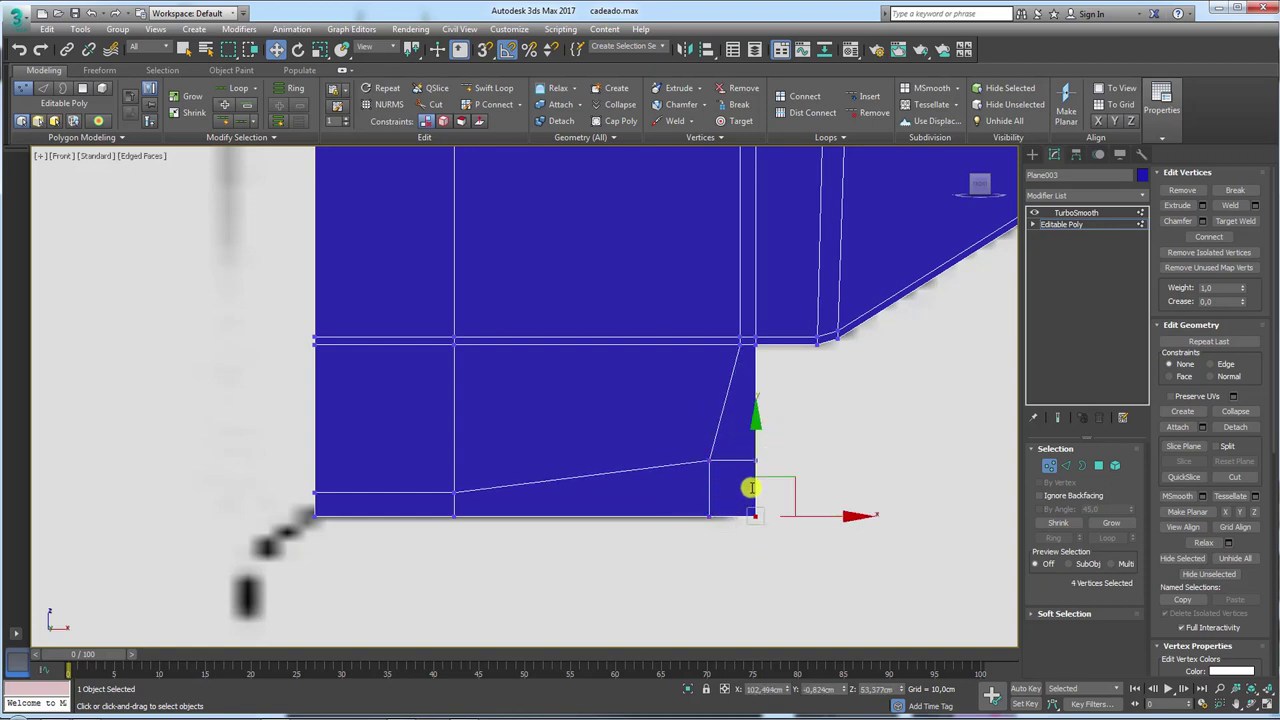
Check the TurboSmooth result of the slanted corner, then return to the unsmoothed vertices.
click(1062, 212)
scroll(764, 457, down, 3)
scroll(723, 471, up, 3)
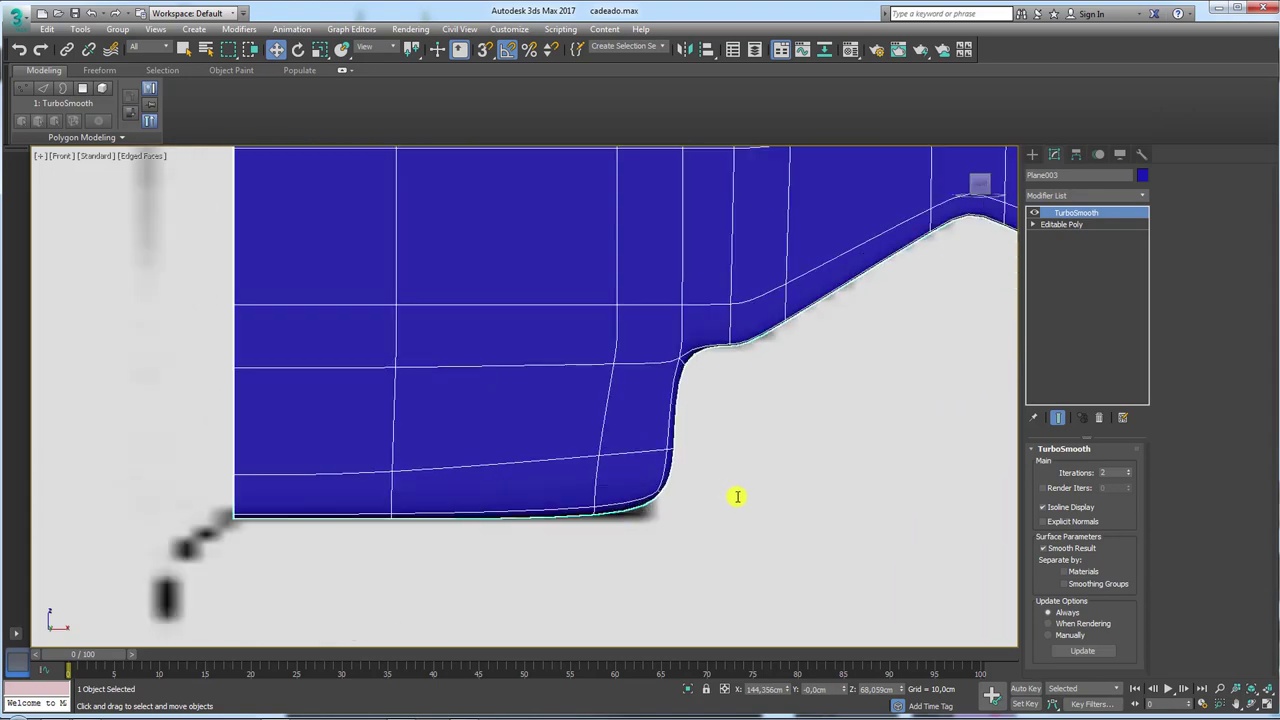
click(1074, 223)
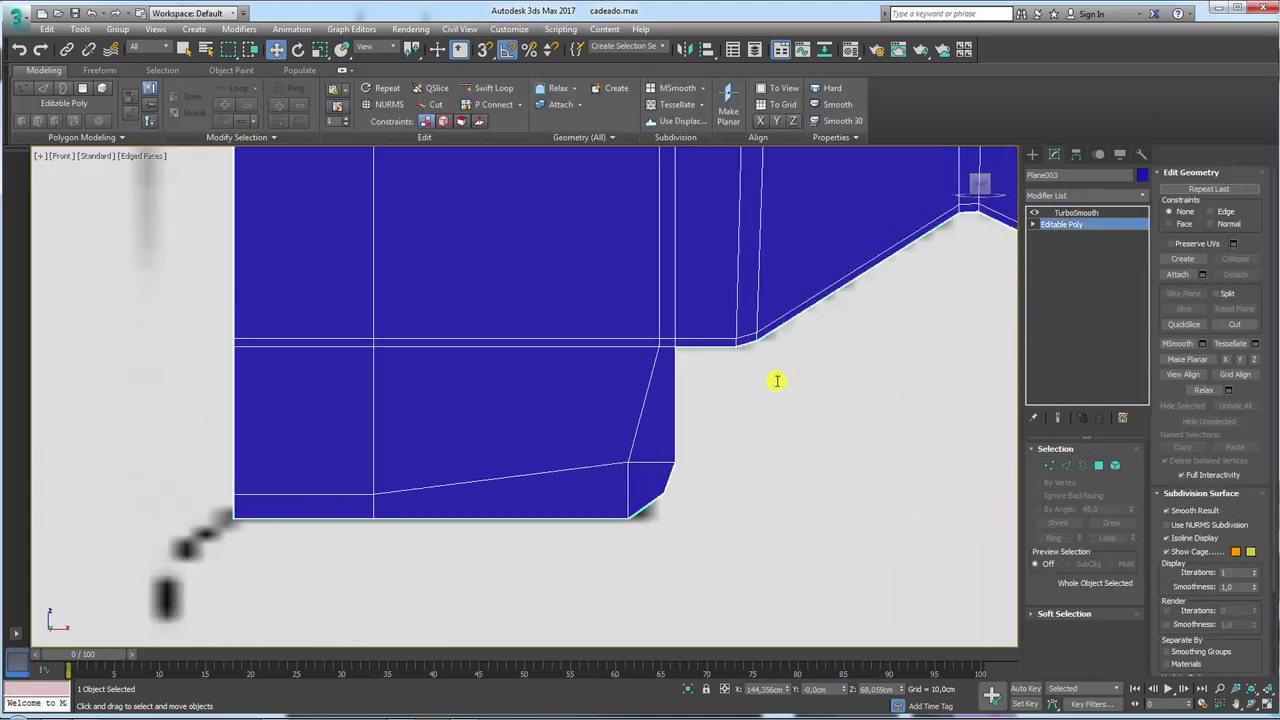
mouse_move(748, 461)
alt+middle_down()
mouse_move(671, 437)
mouse_move(743, 466)
alt+middle_up()
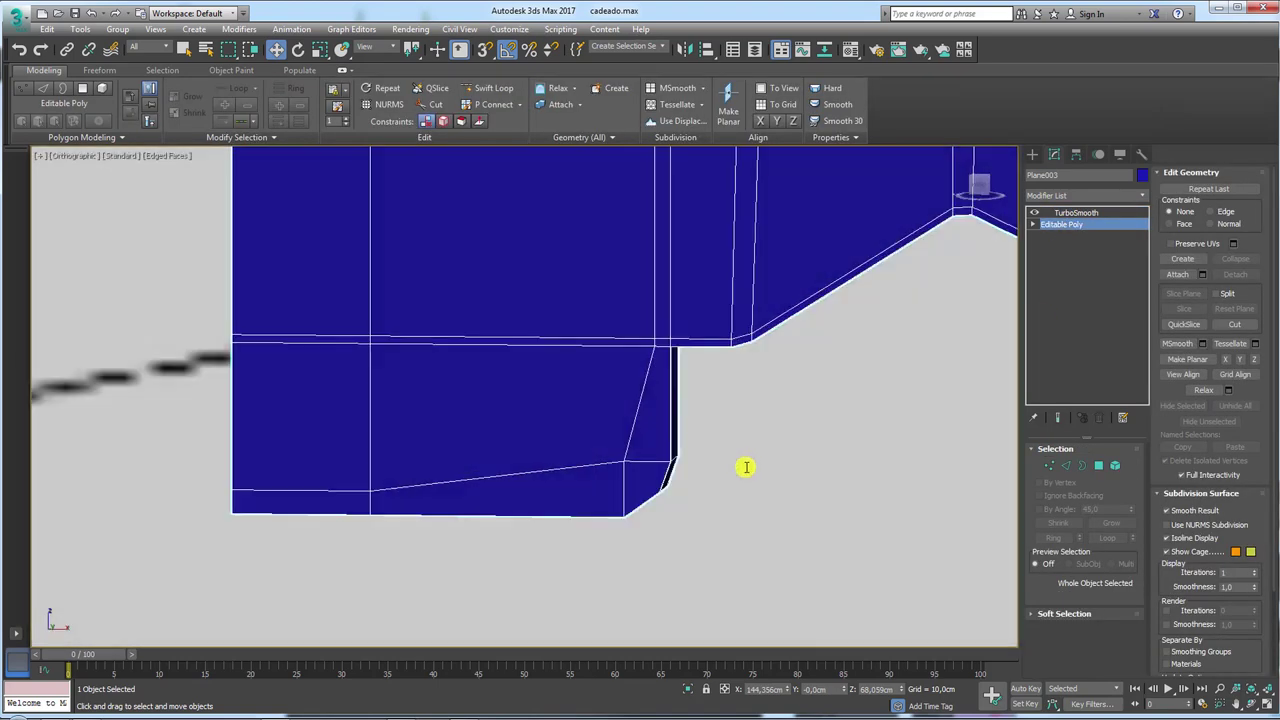
click(1045, 465)
key(f)
scroll(494, 474, up, 2)
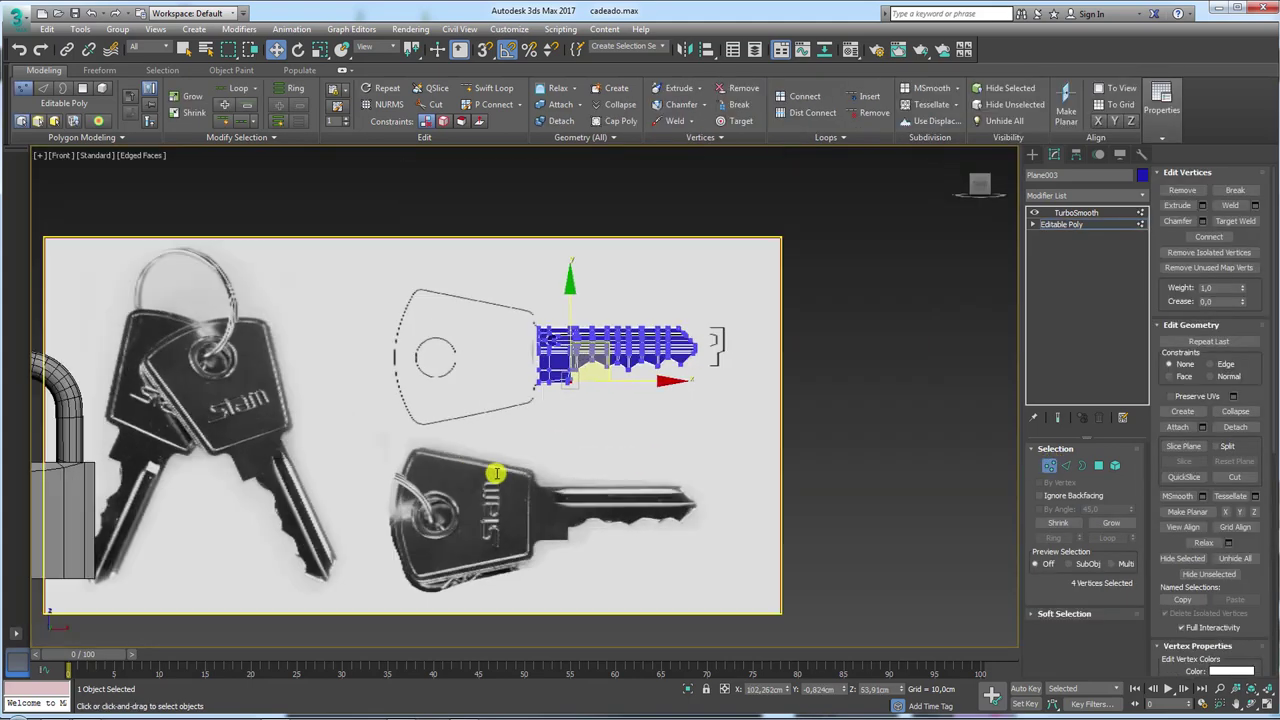
scroll(654, 222, up, 4)
Move single corner vertices right and up, then preview the tighter smoothed corner.
middle_drag(654, 222, 654, 423)
scroll(571, 286, up, 3)
click(600, 312)
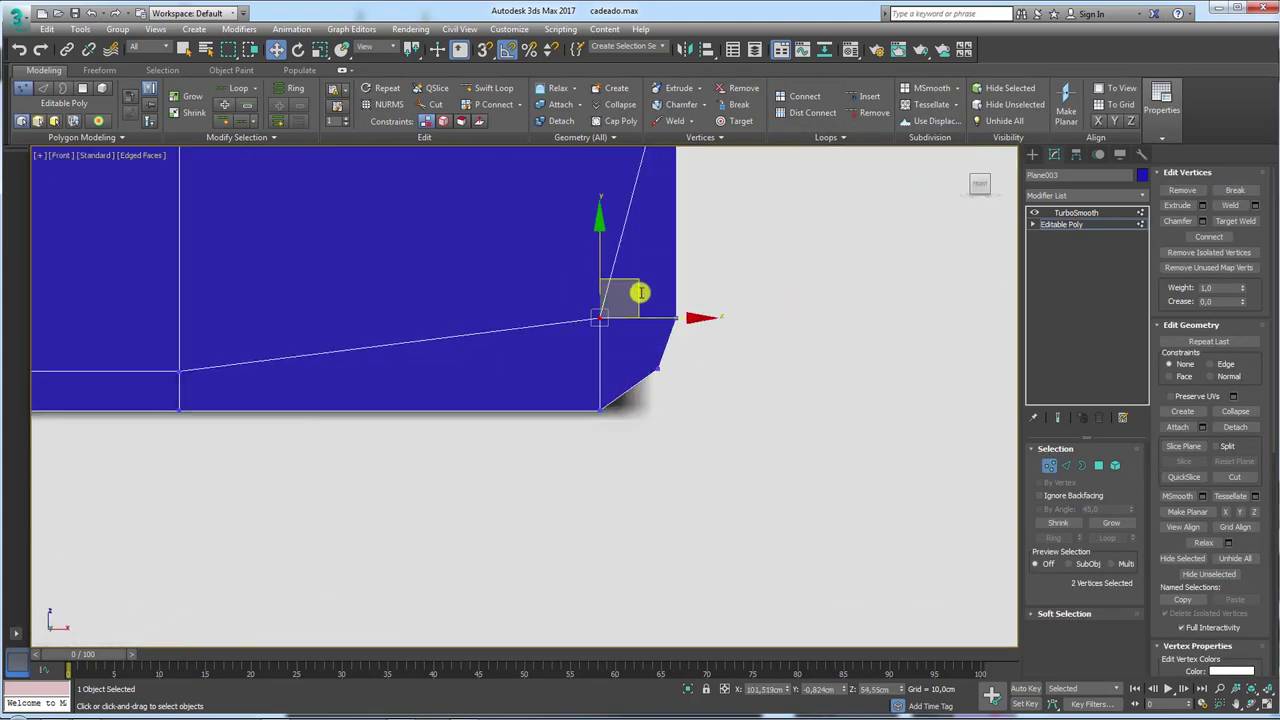
mouse_move(655, 301)
mouse_down()
mouse_move(674, 314)
mouse_move(698, 300)
mouse_up()
click(676, 318)
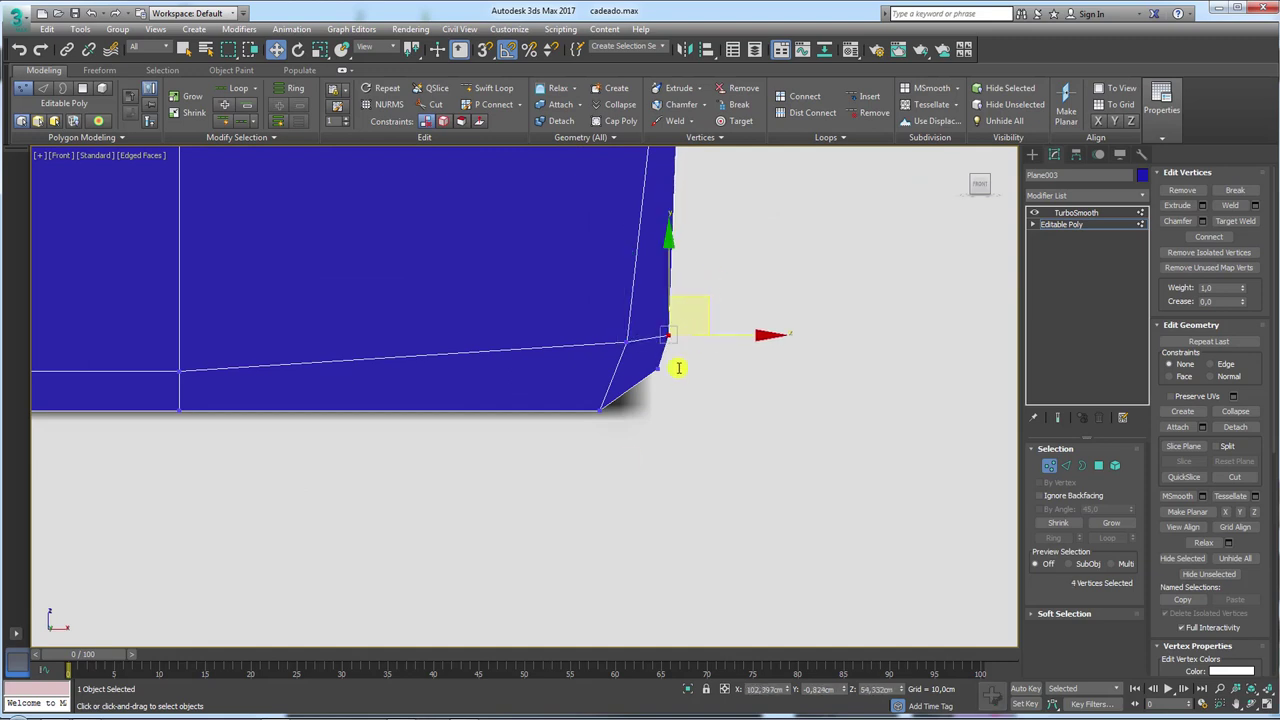
drag(575, 385, 651, 354)
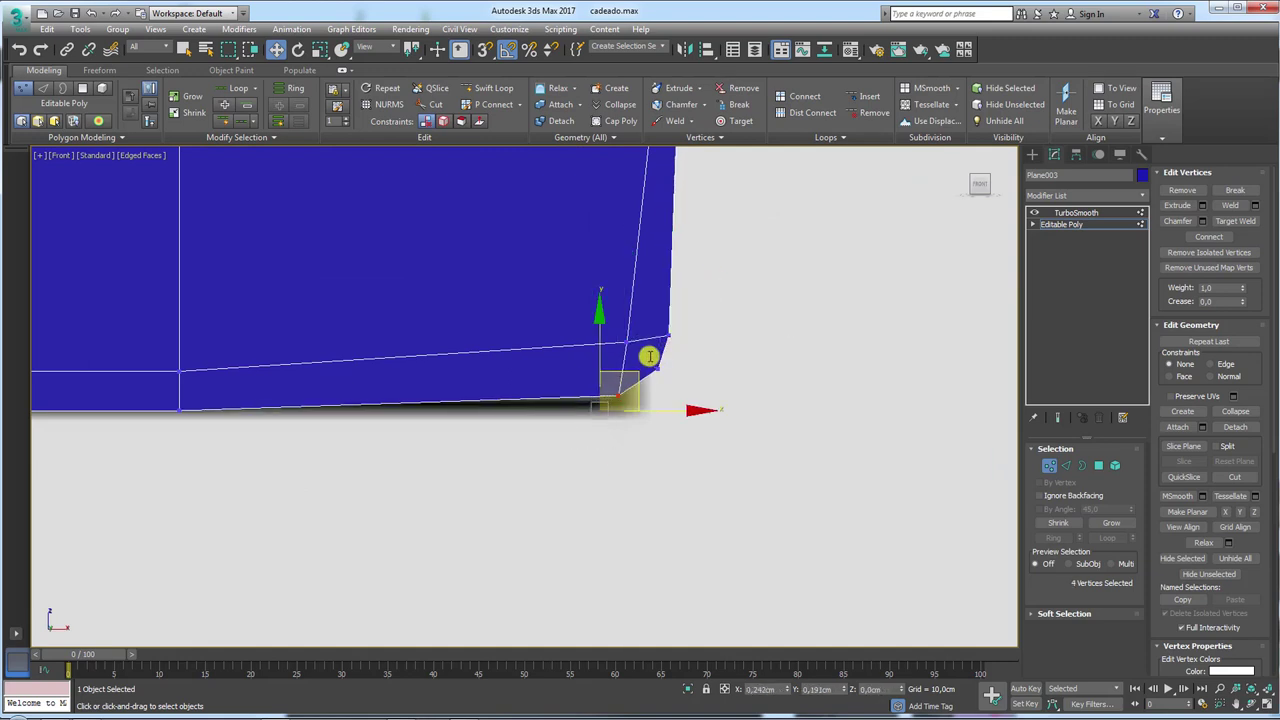
click(1090, 212)
click(1090, 212)
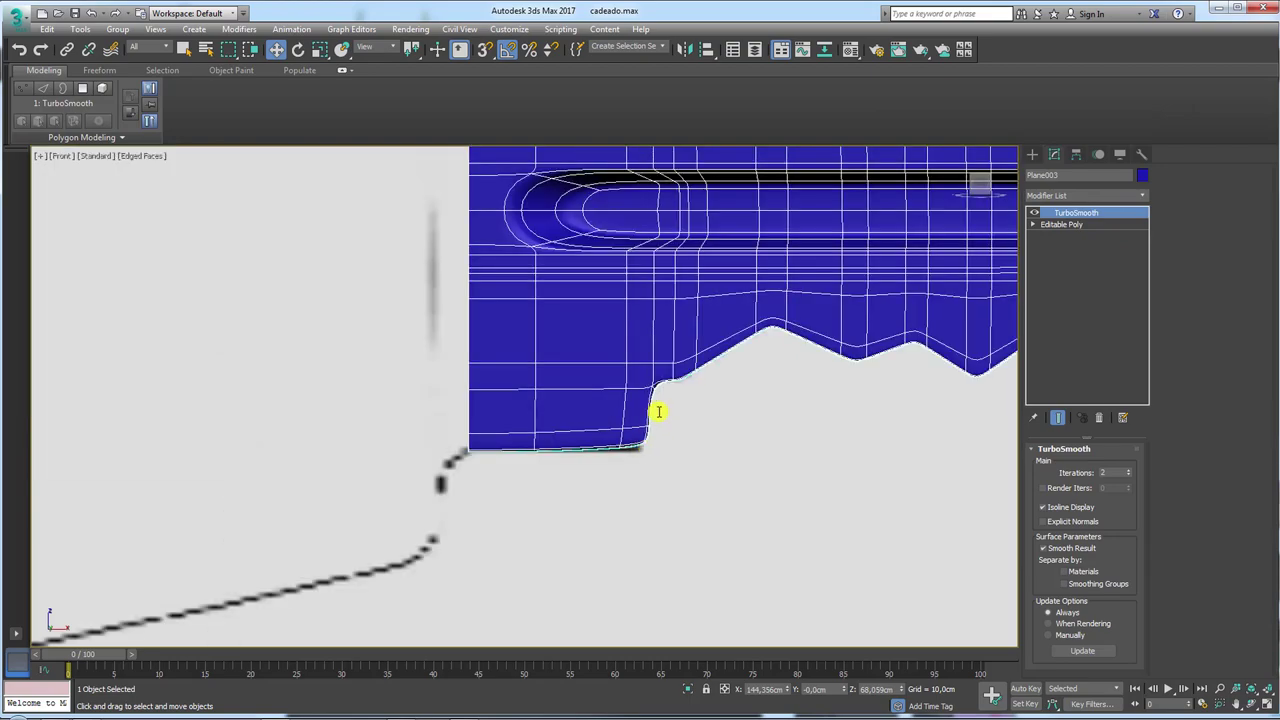
Frame the key head outline in Front view and reselect the blade's Editable Poly level.
alt+middle_drag(659, 411, 687, 439)
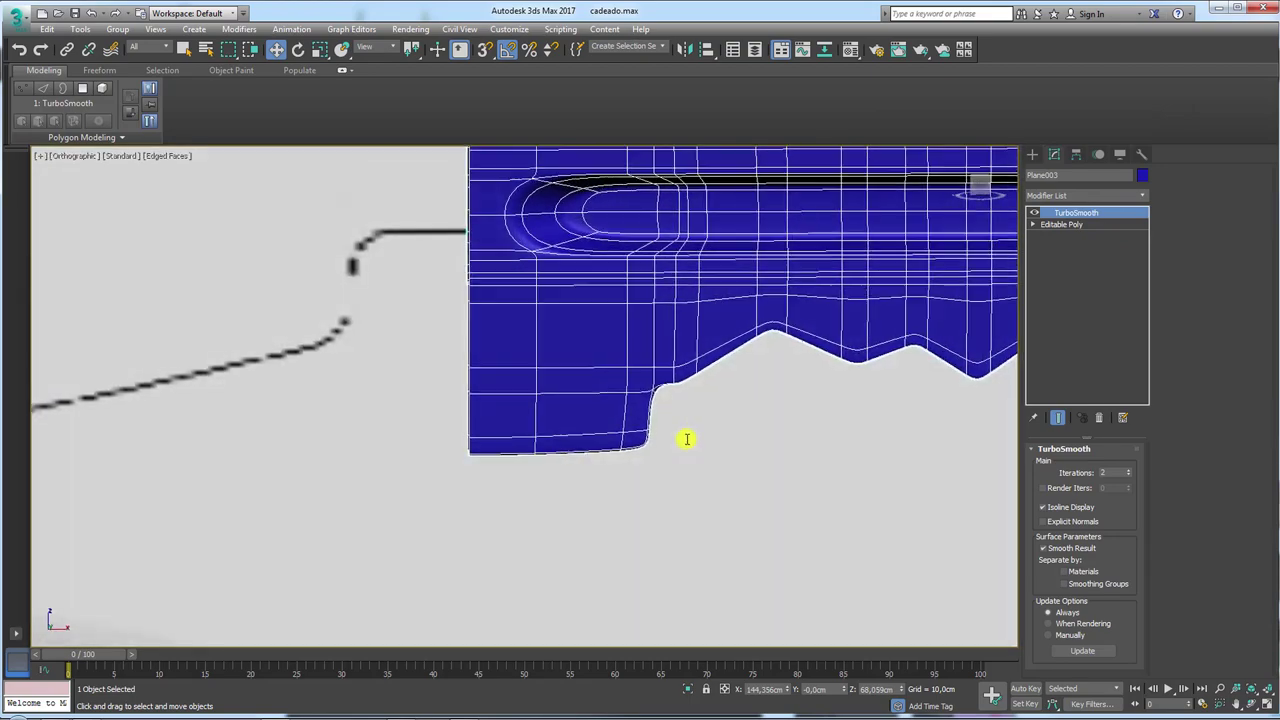
key(f)
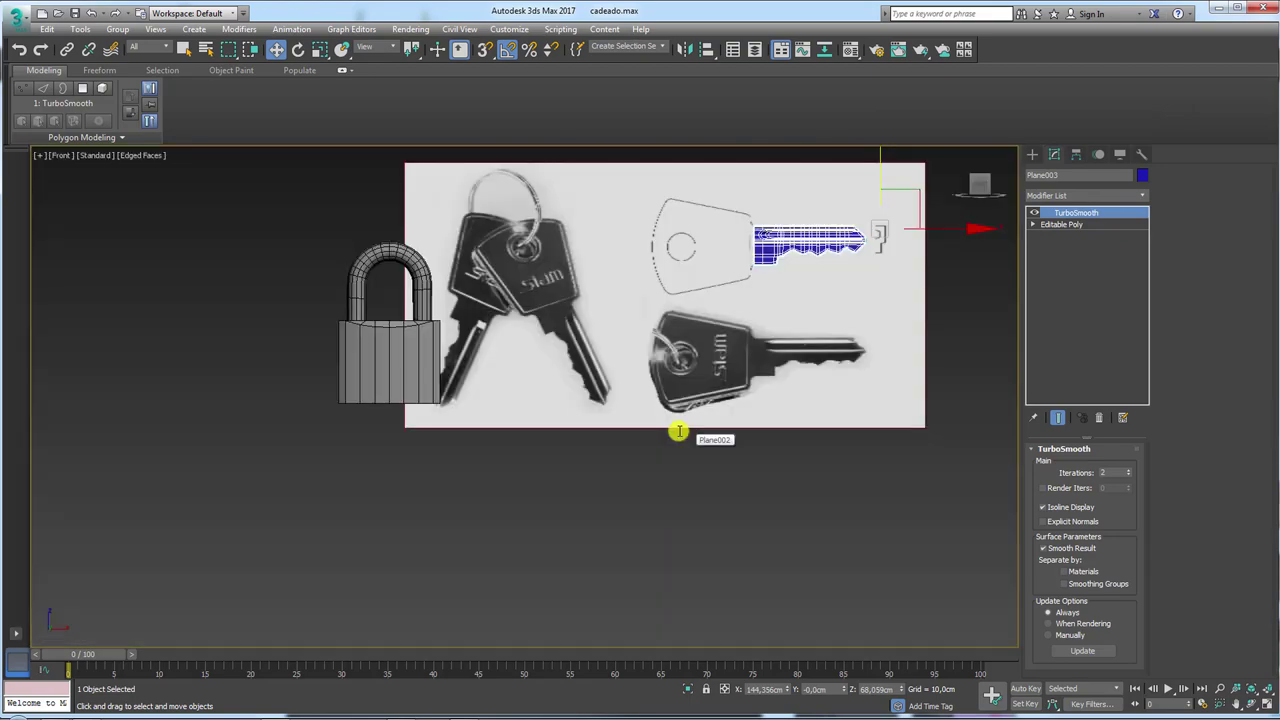
scroll(770, 408, up, 3)
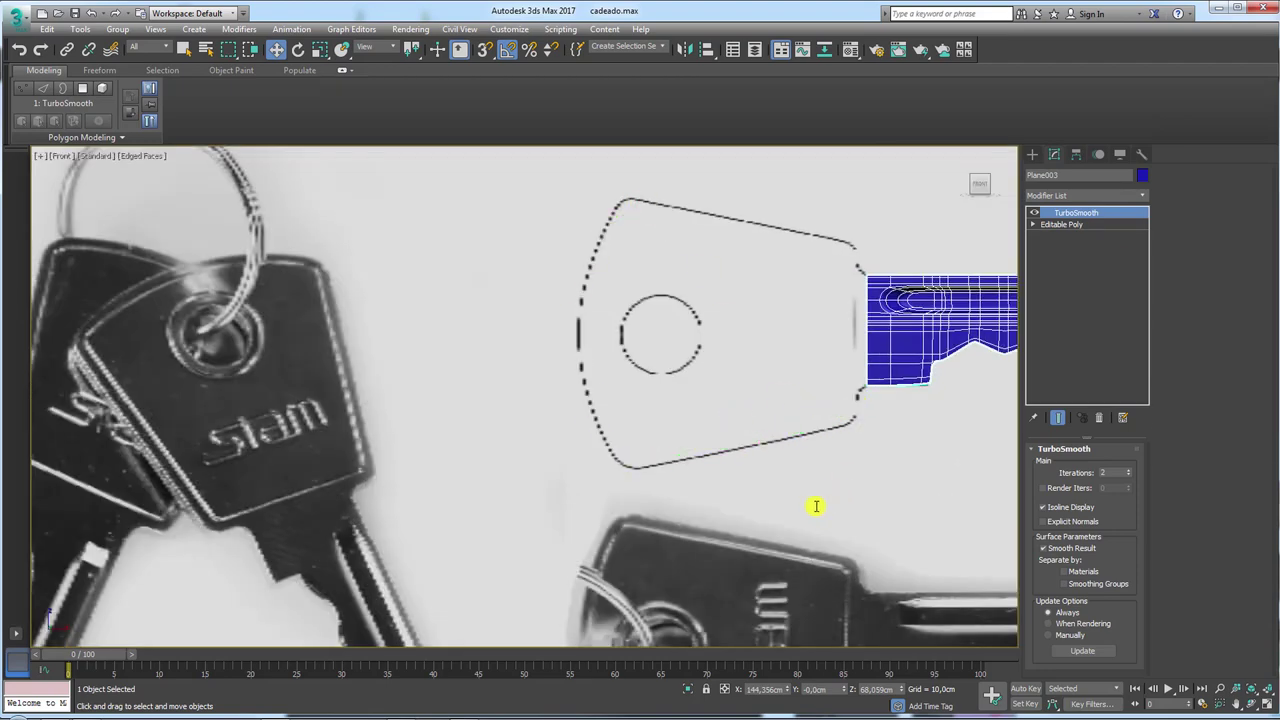
scroll(814, 506, up, 3)
scroll(648, 349, down, 6)
scroll(690, 430, up, 4)
scroll(690, 430, up, 3)
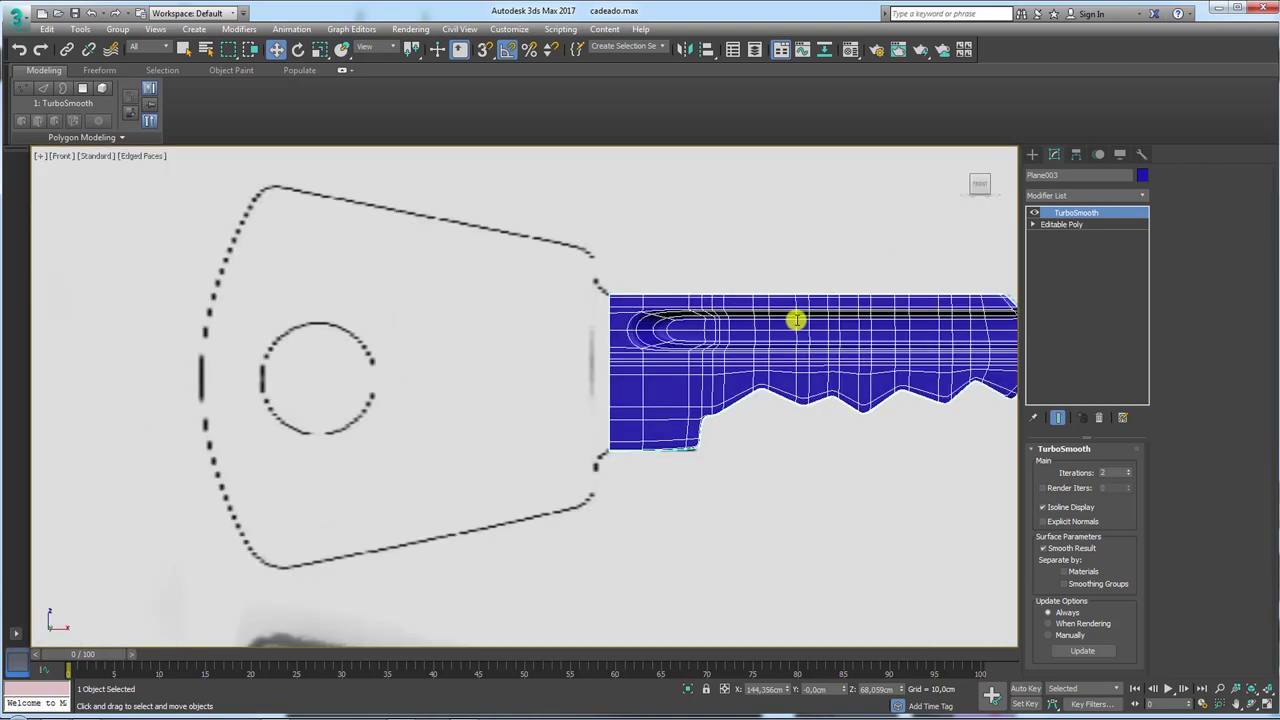
click(1060, 224)
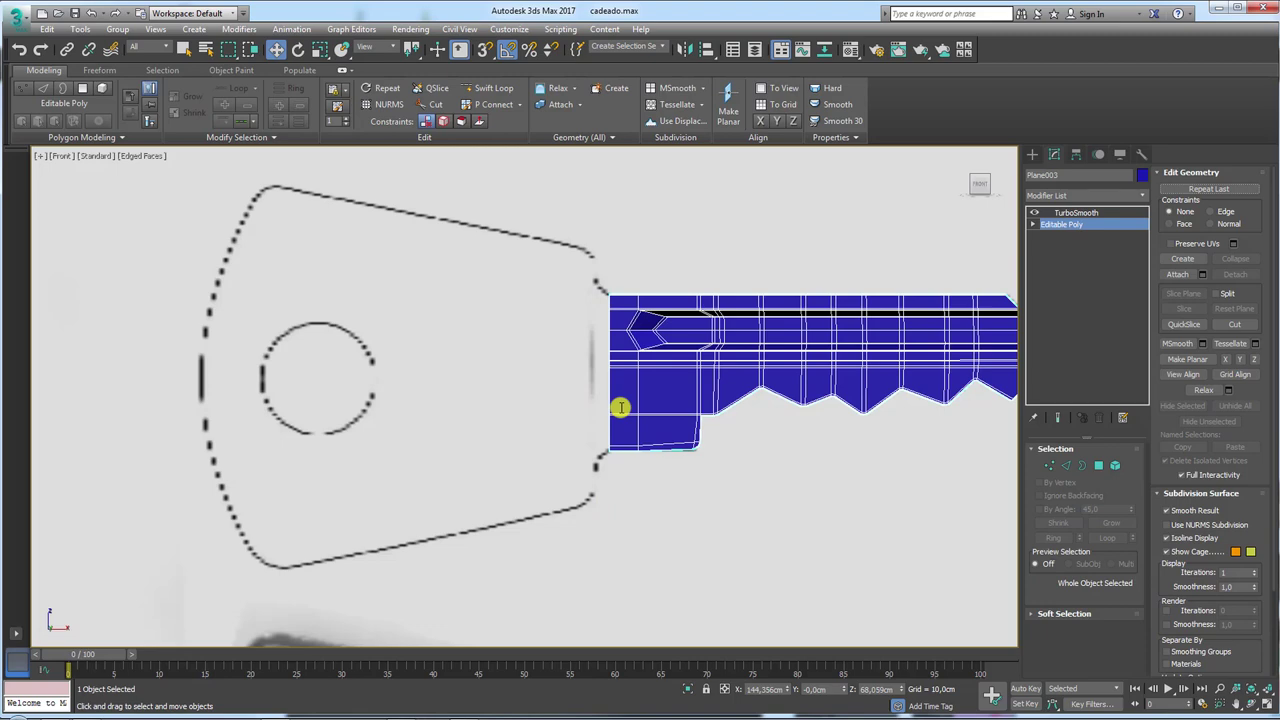
click(1033, 154)
Draw a plane over the key head outline, make it see-through, and convert it to Editable Poly.
click(1110, 295)
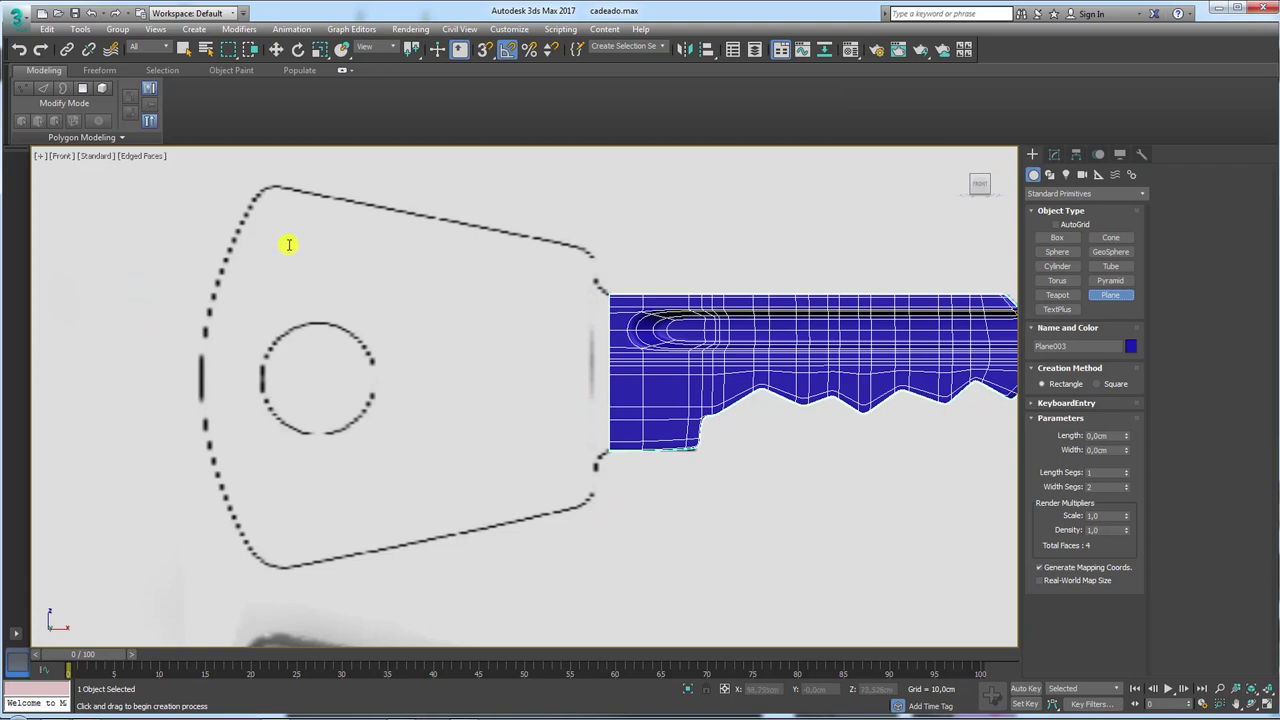
mouse_move(263, 187)
mouse_down()
mouse_move(536, 550)
mouse_move(597, 585)
mouse_move(600, 571)
mouse_up()
key(alt+x)
text(1)
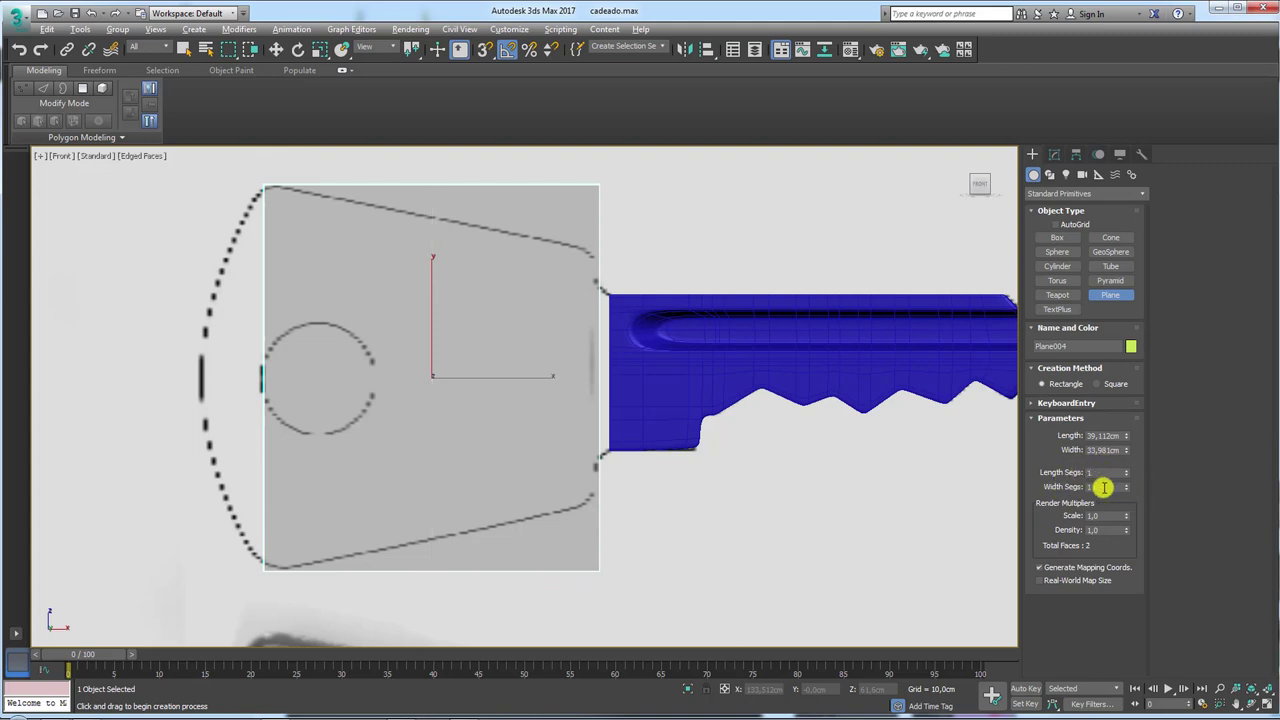
right_click(386, 290)
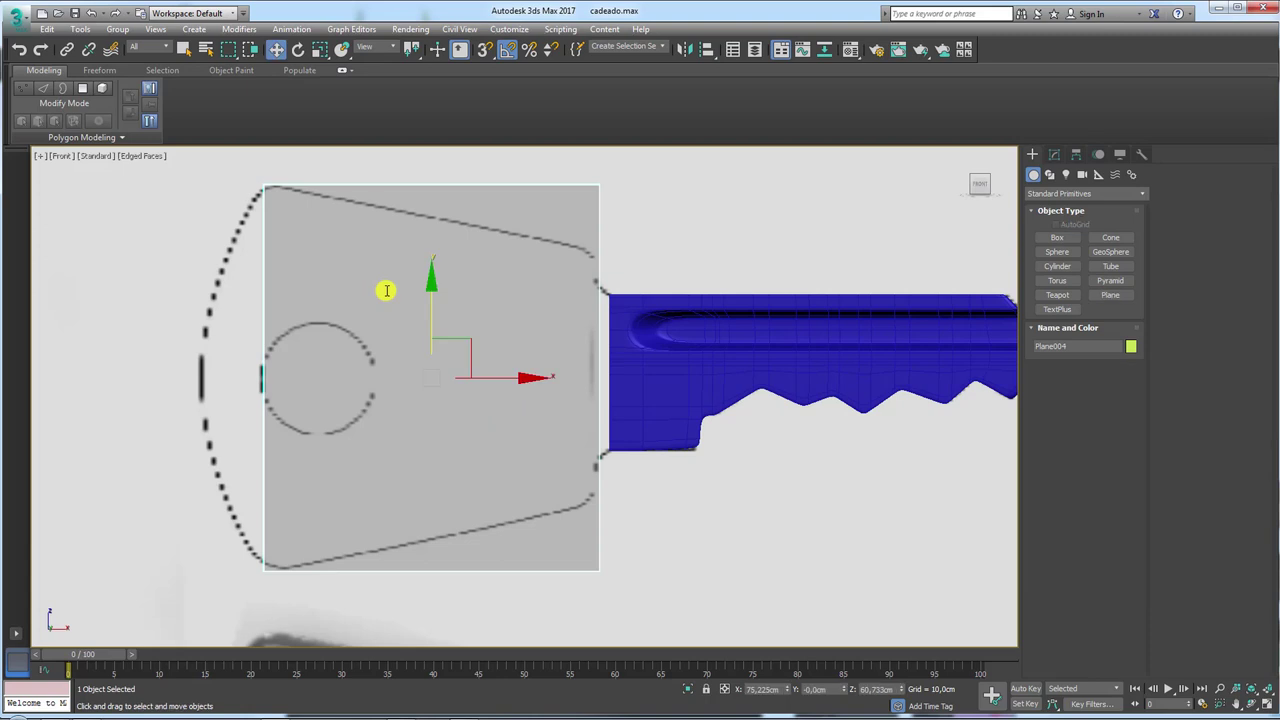
right_click(386, 290)
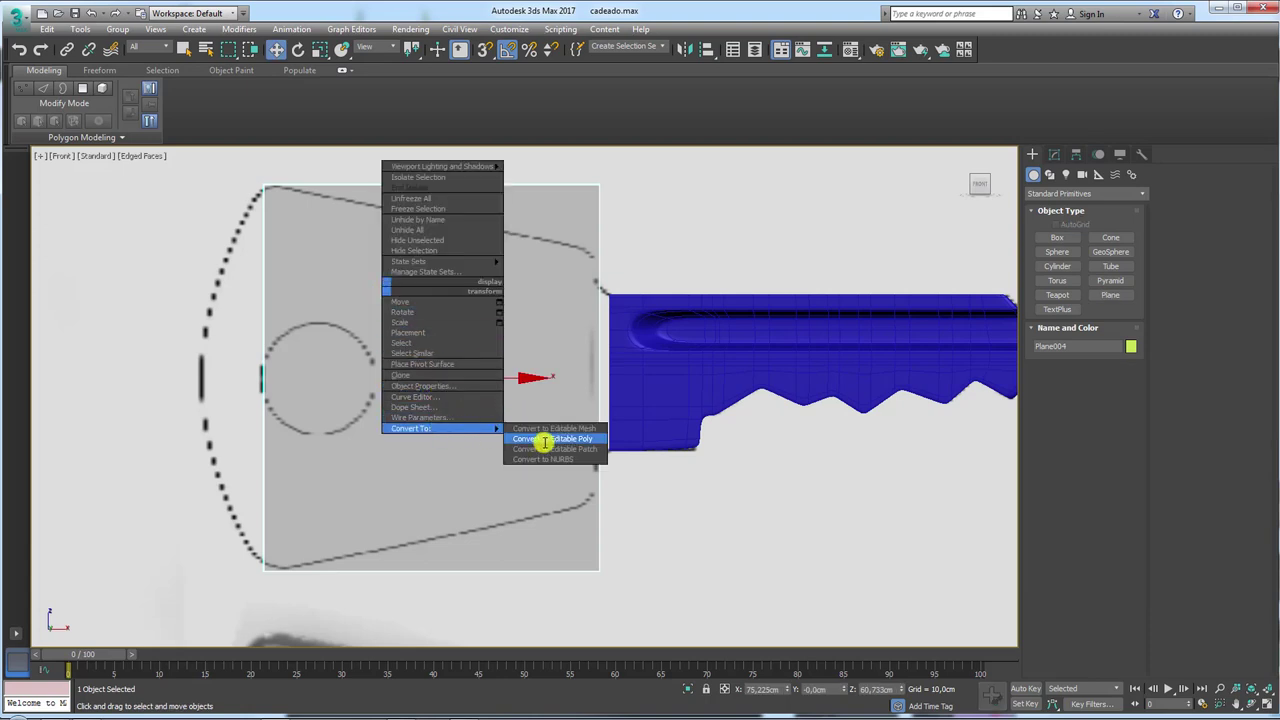
click(556, 438)
Scale the plane's right end narrower, add a horizontal edge, and pull the left middle vertex into a point.
click(1048, 462)
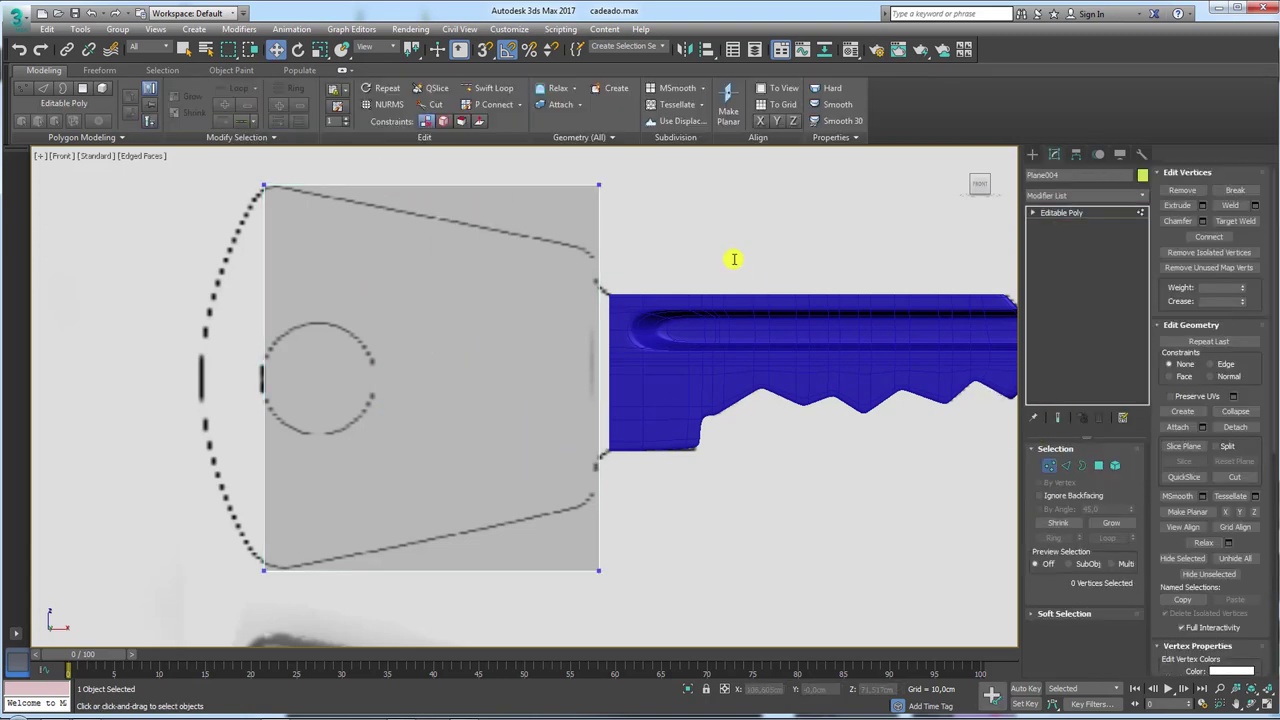
drag(563, 589, 563, 589)
key(r)
drag(560, 323, 600, 266)
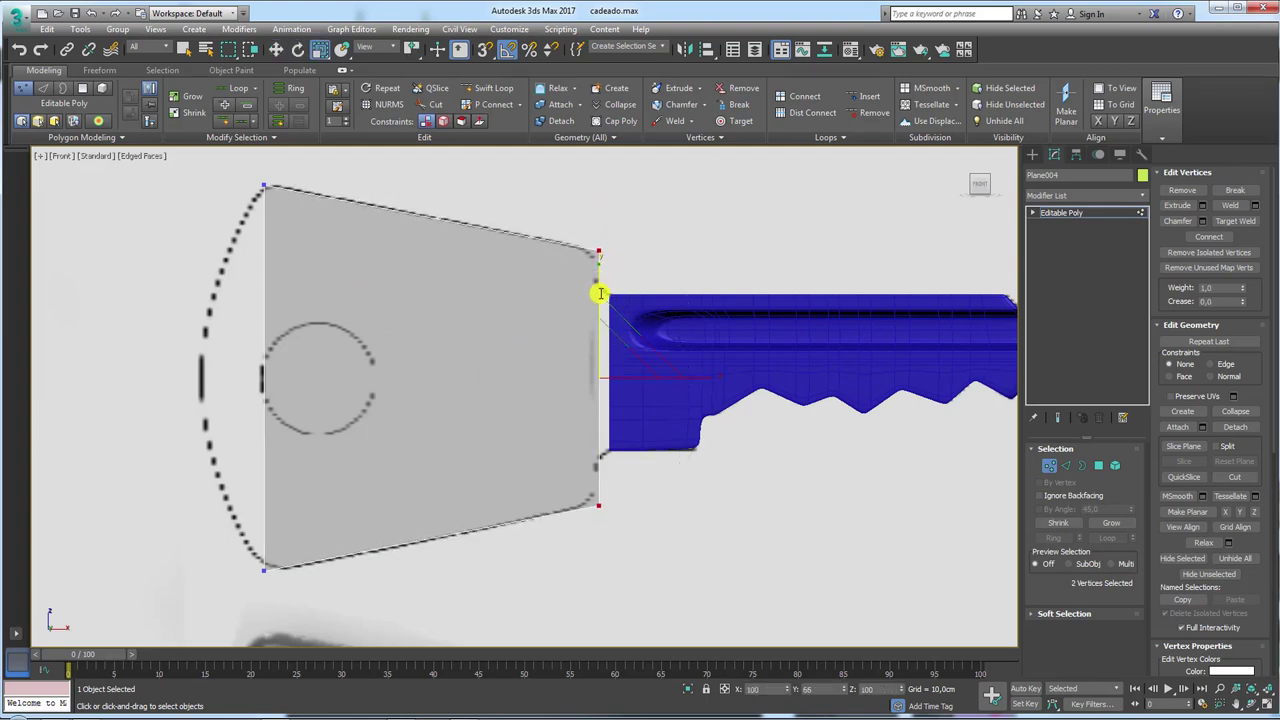
drag(599, 292, 598, 291)
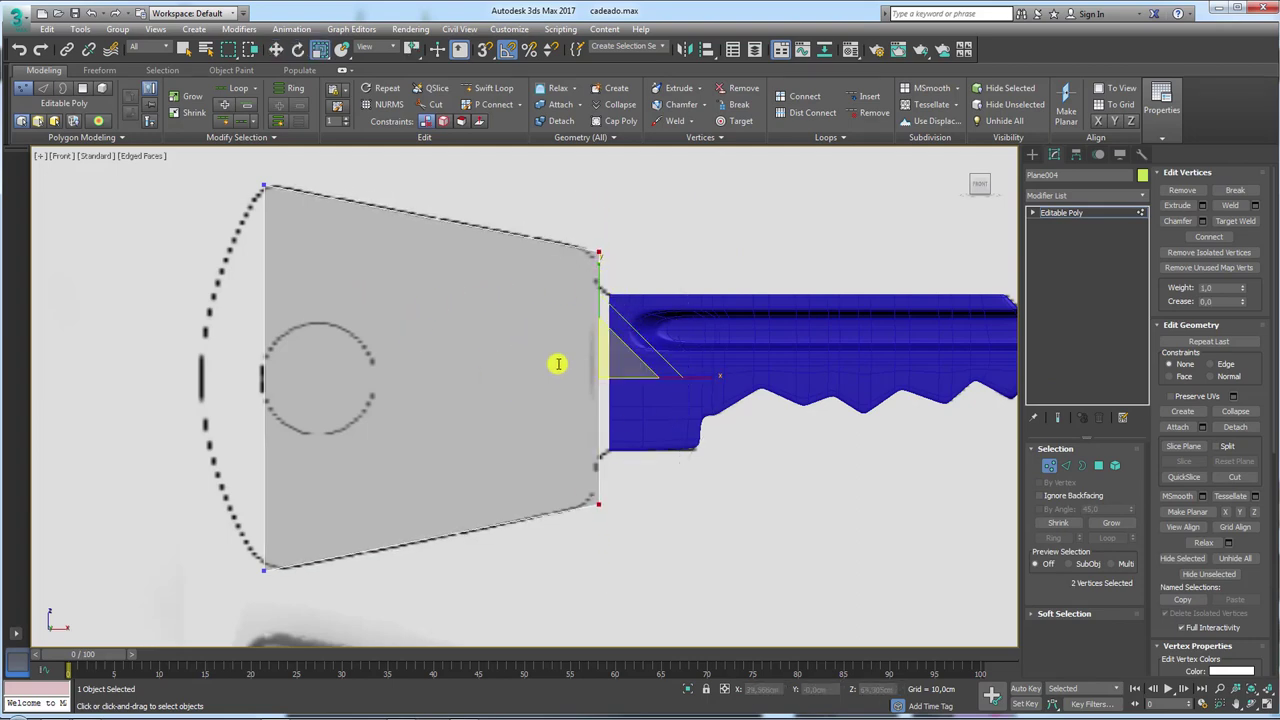
click(1065, 465)
click(1230, 253)
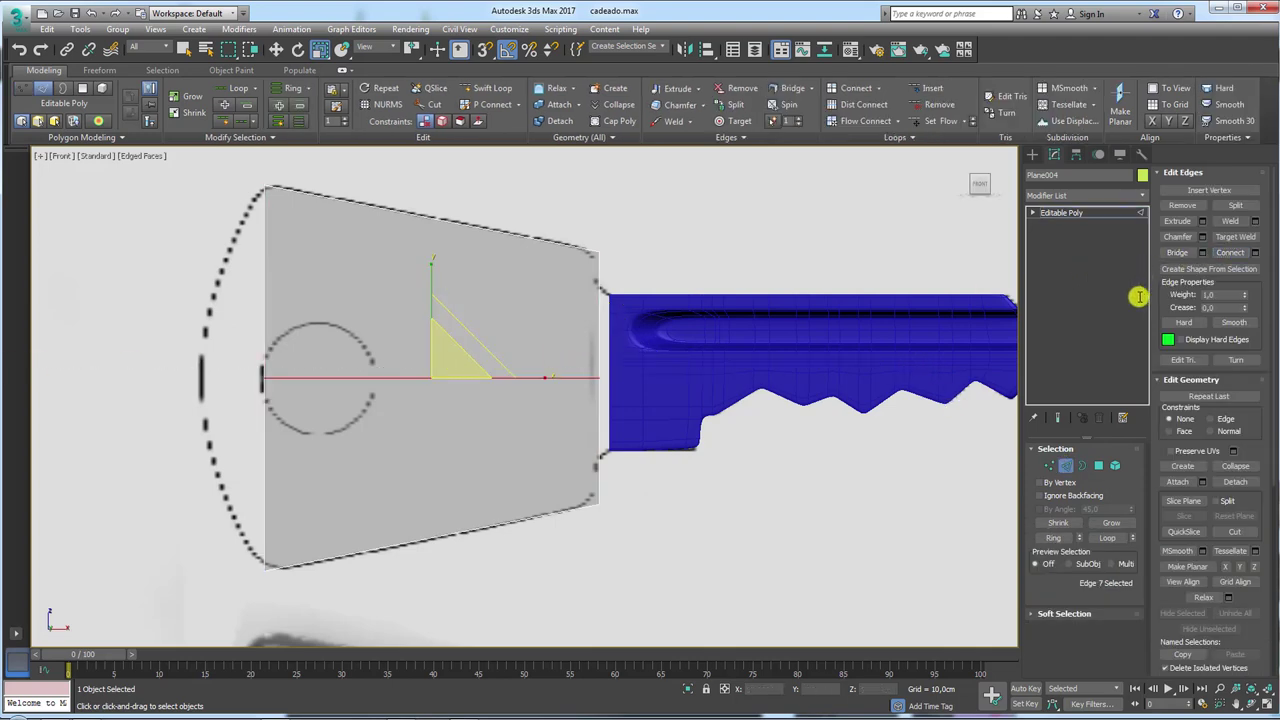
click(1048, 466)
click(263, 377)
key(w)
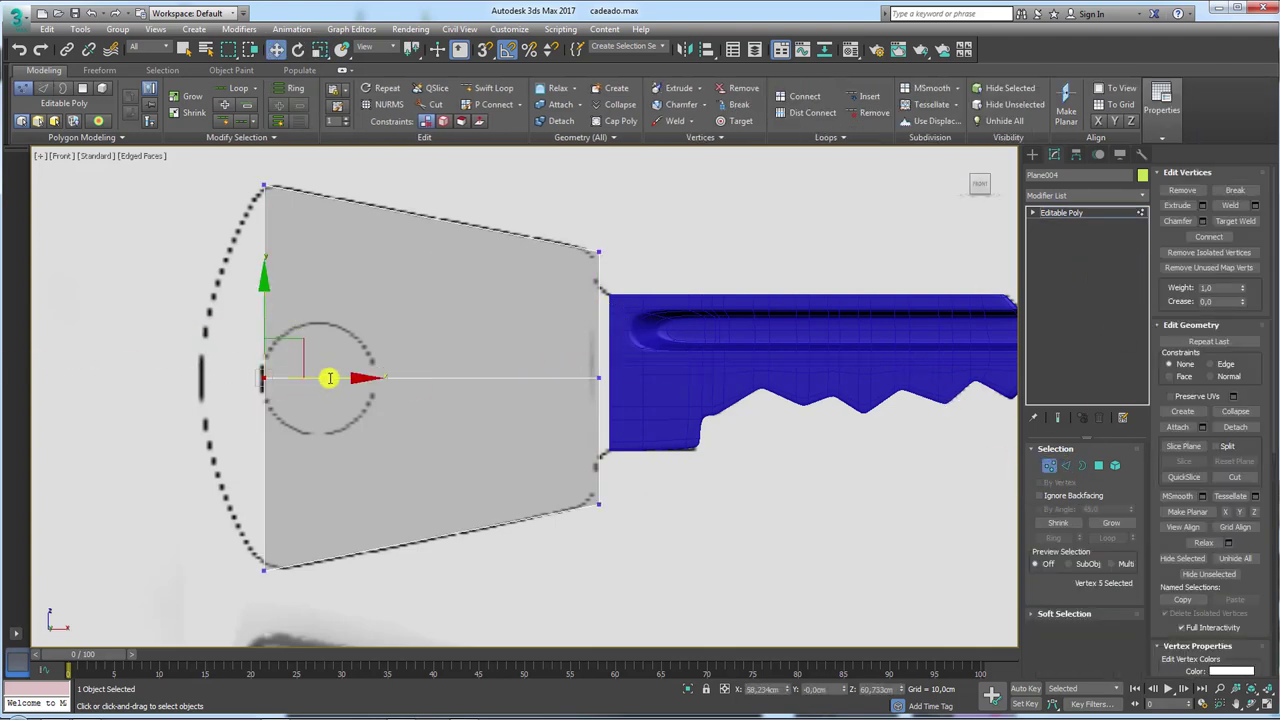
drag(329, 374, 262, 377)
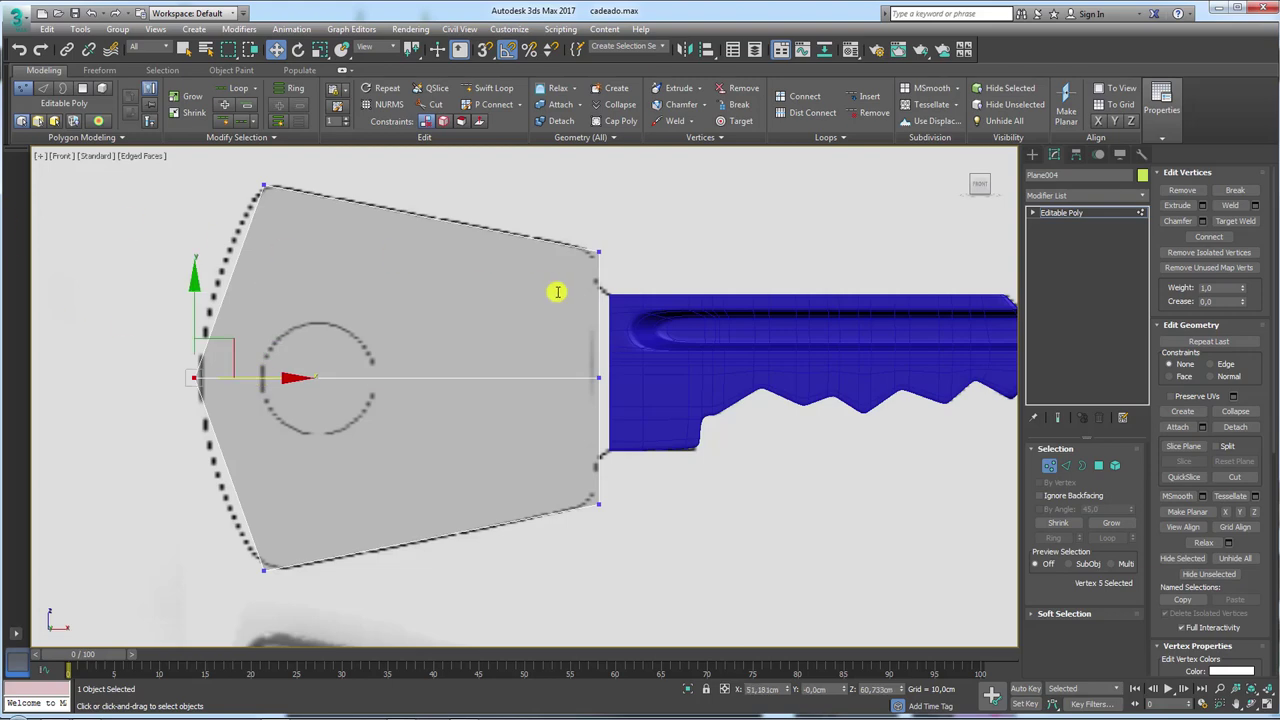
Connect two more horizontal edges and move and spread the new left vertices outward.
click(1066, 465)
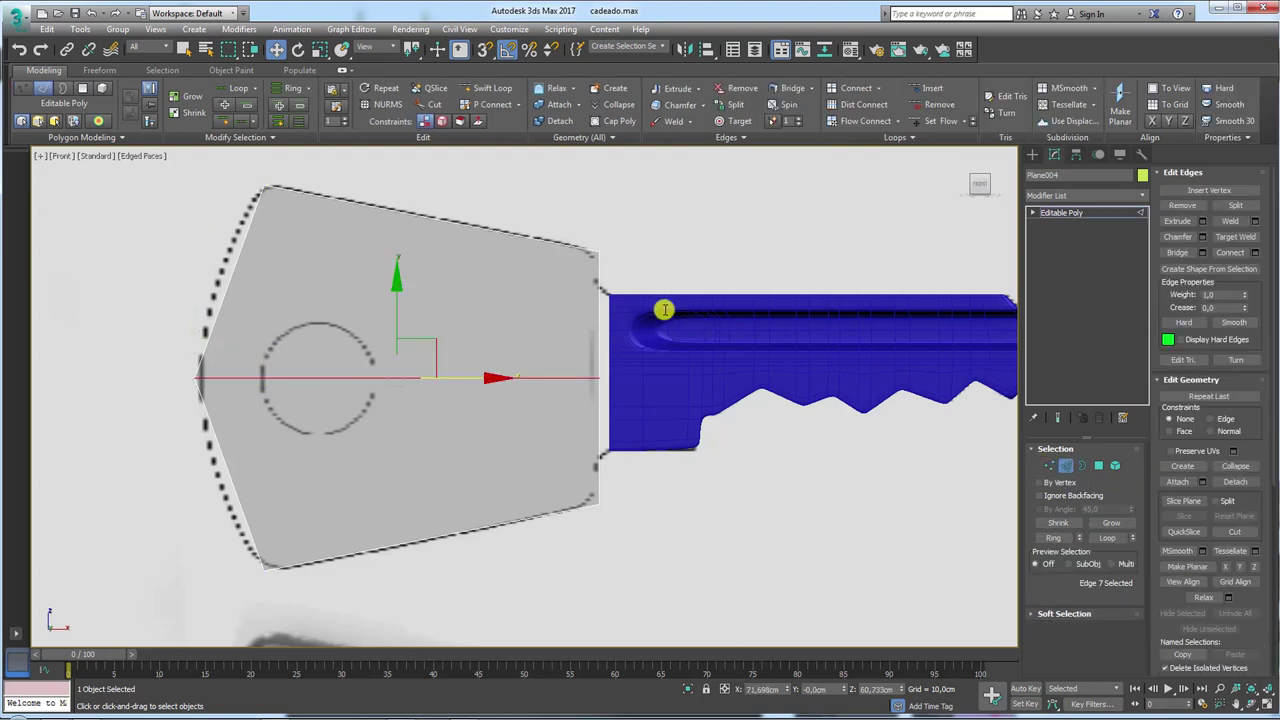
click(209, 313)
ctrl+click(609, 423)
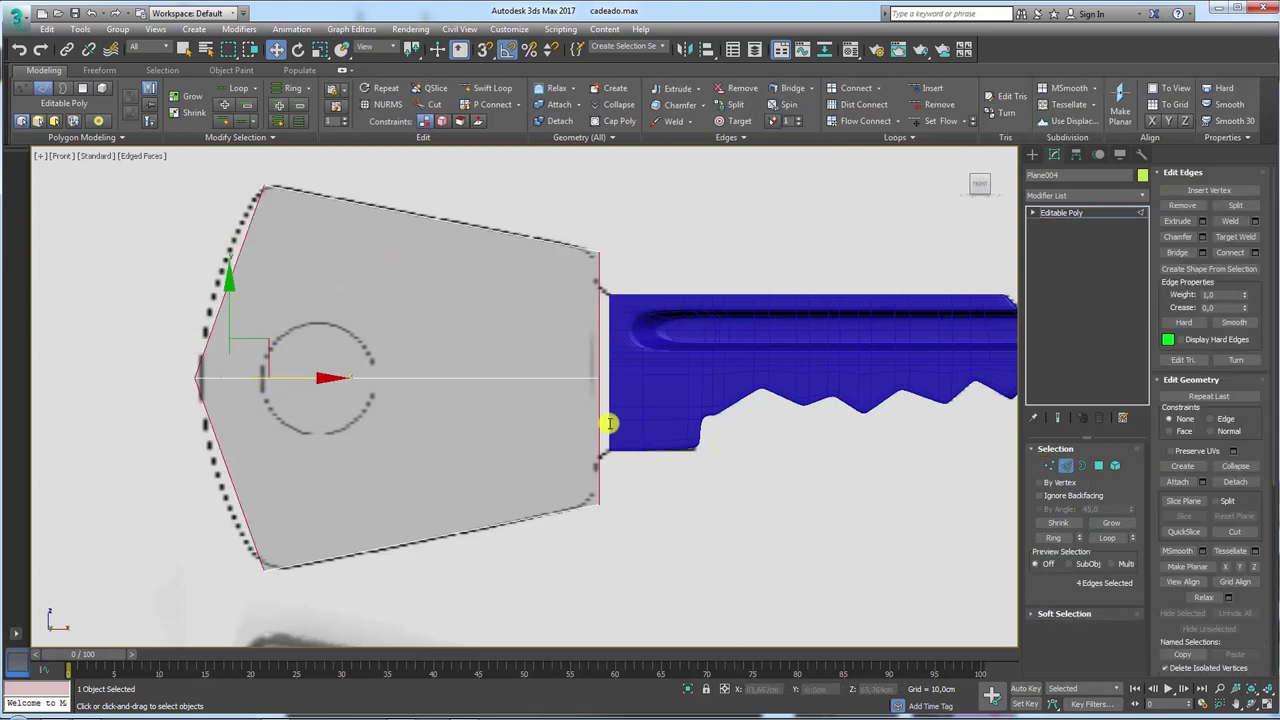
click(1211, 253)
click(1047, 465)
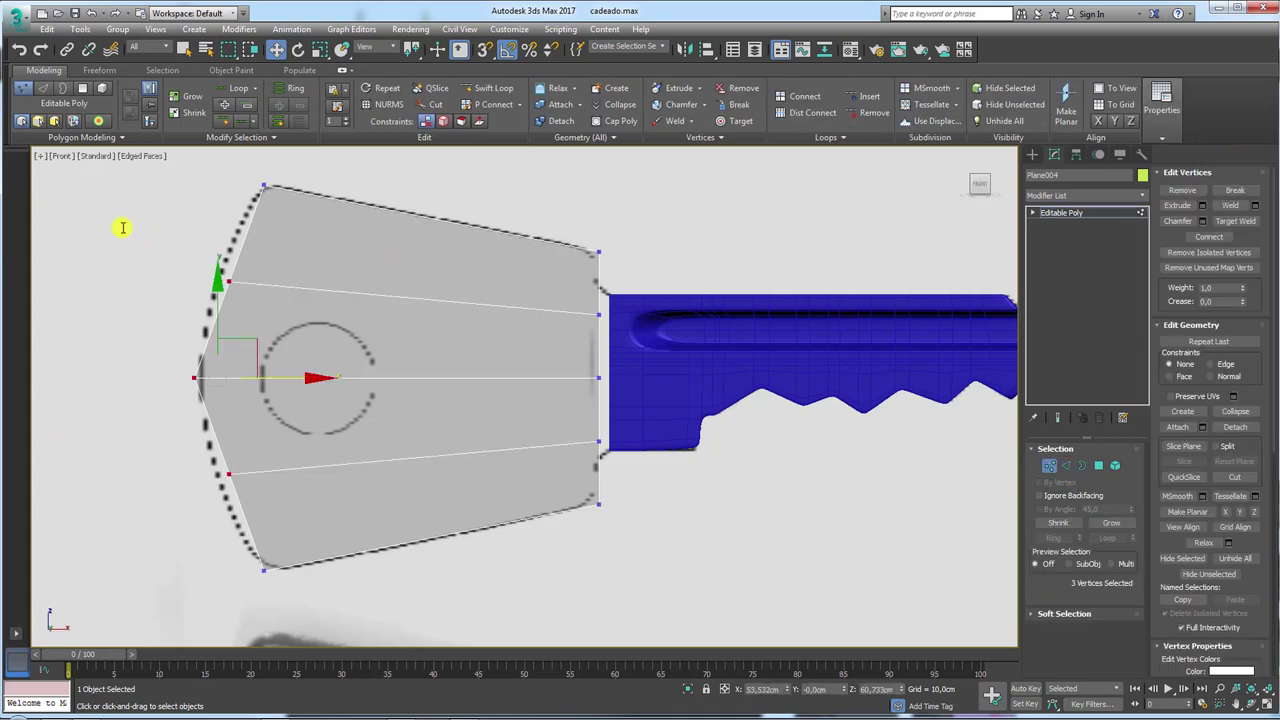
drag(152, 244, 256, 302)
ctrl+drag(191, 457, 268, 492)
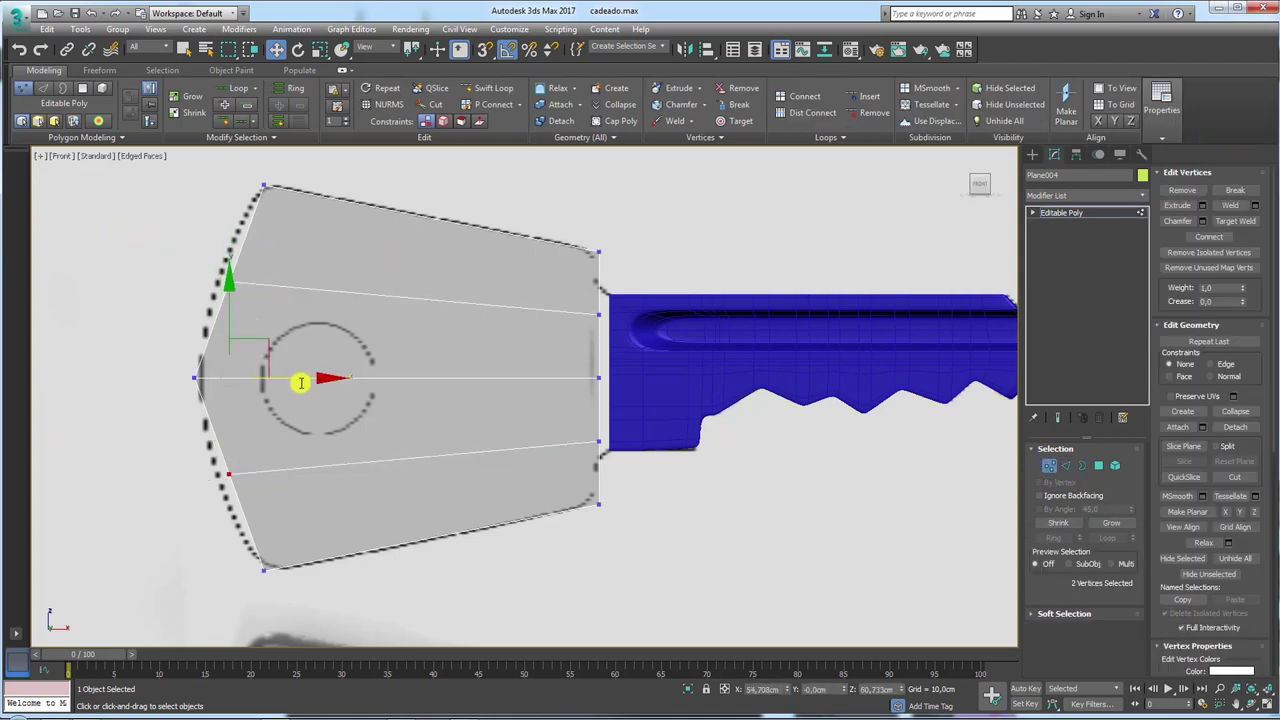
drag(300, 382, 287, 382)
key(r)
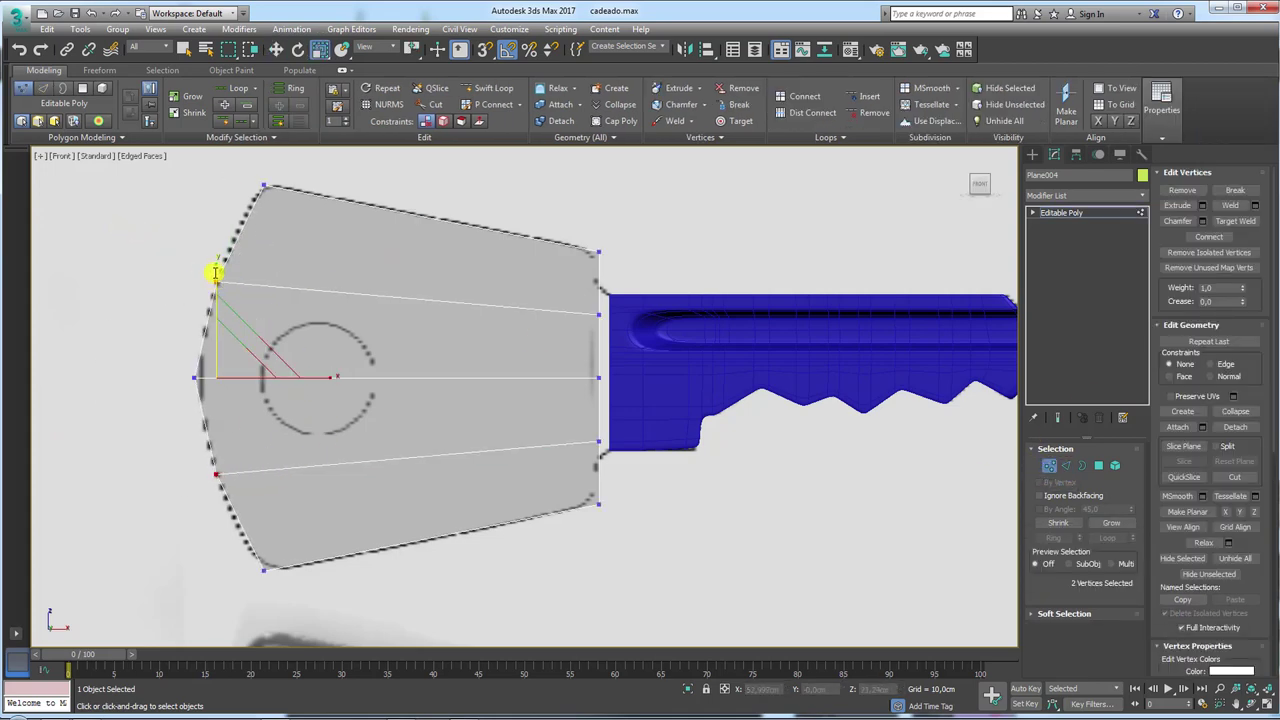
drag(215, 272, 214, 257)
key(w)
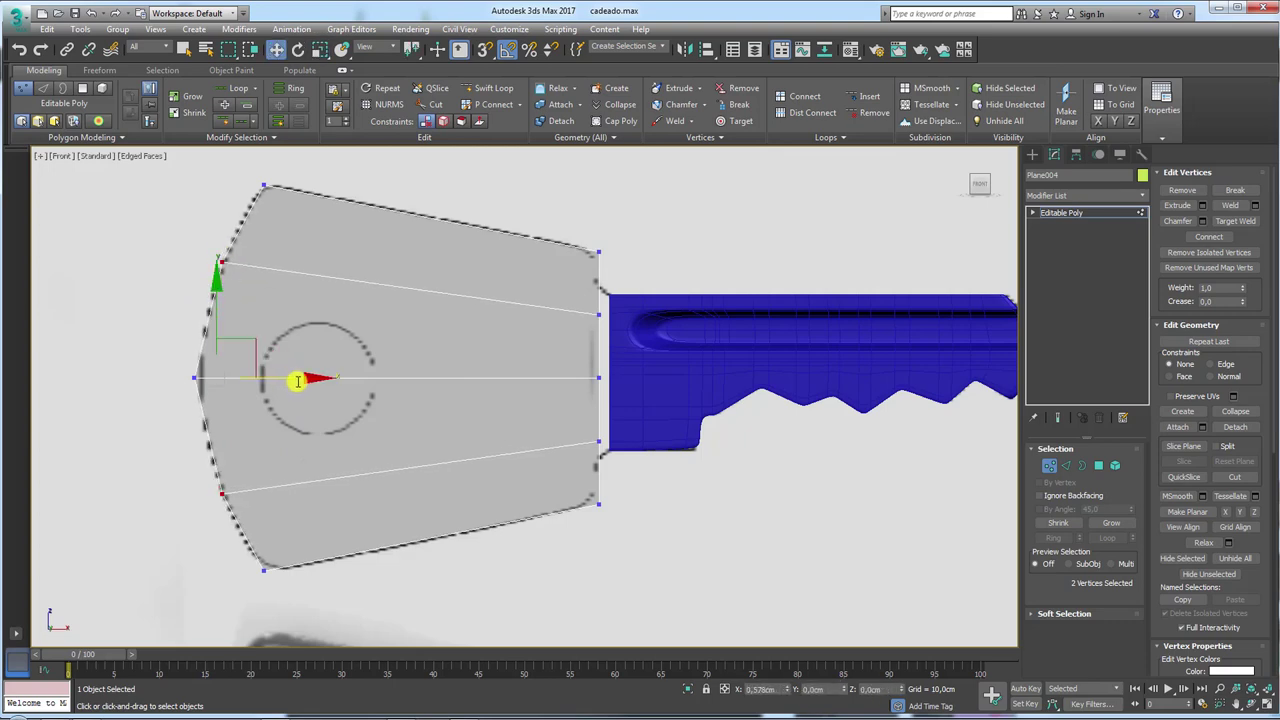
Select the top and bottom right vertices, then the ring of horizontal edges across the head.
middle_drag(400, 363, 418, 367)
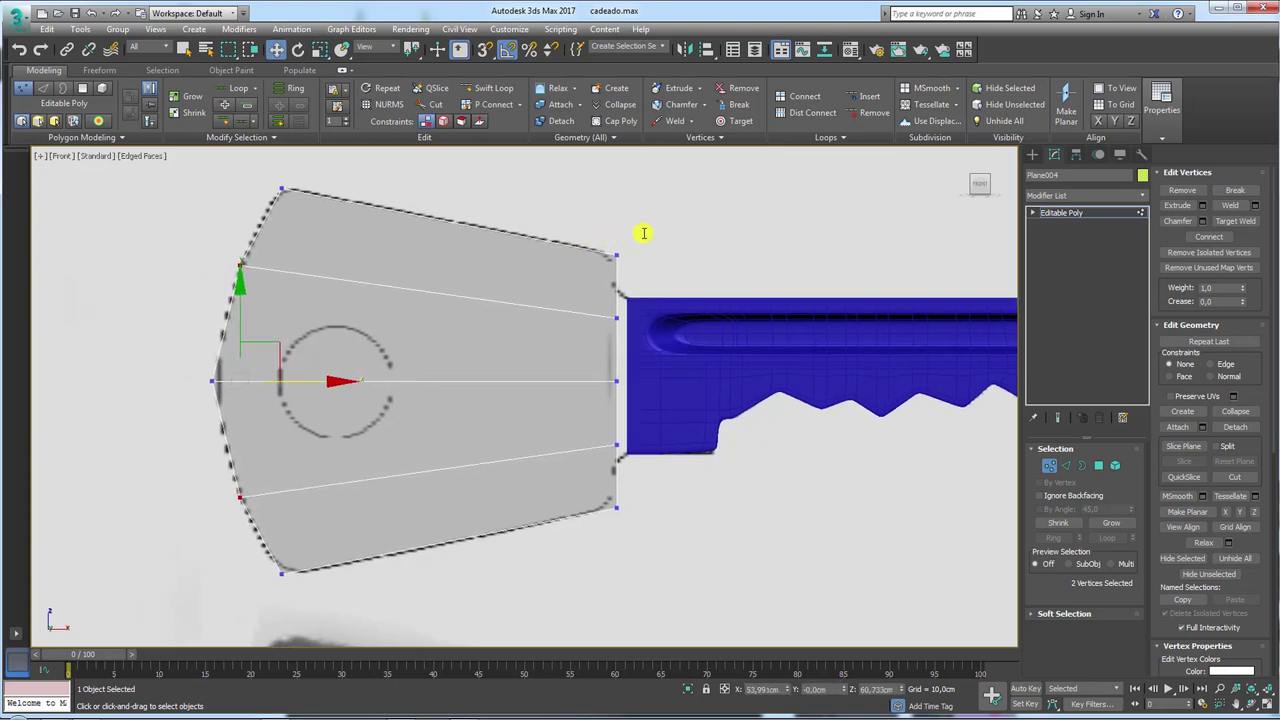
click(616, 257)
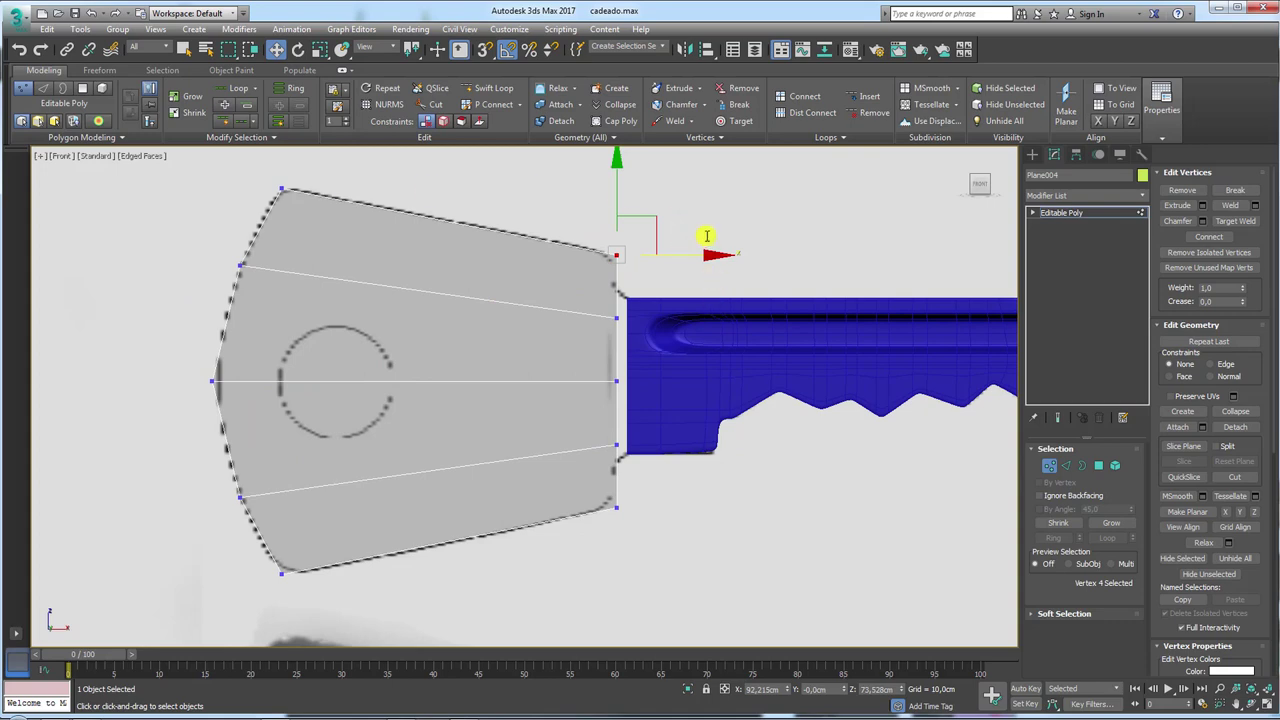
drag(654, 220, 645, 218)
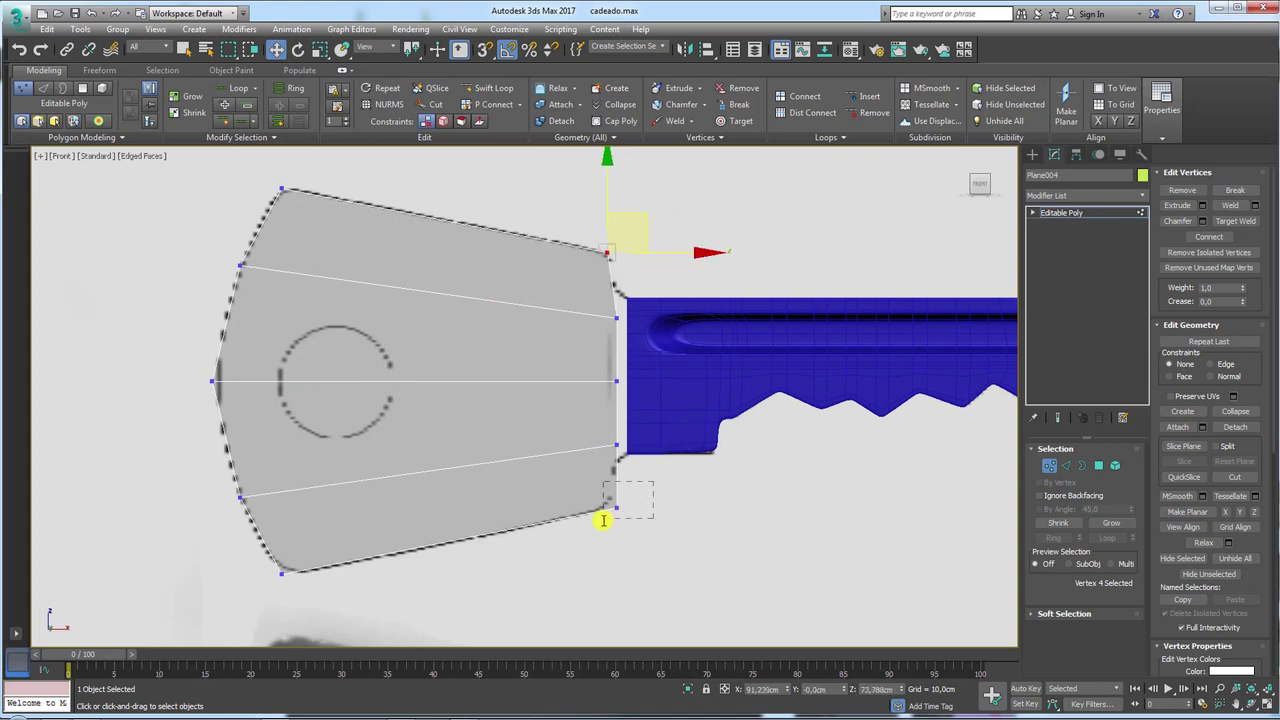
key(ctrl+z)
key(ctrl+z)
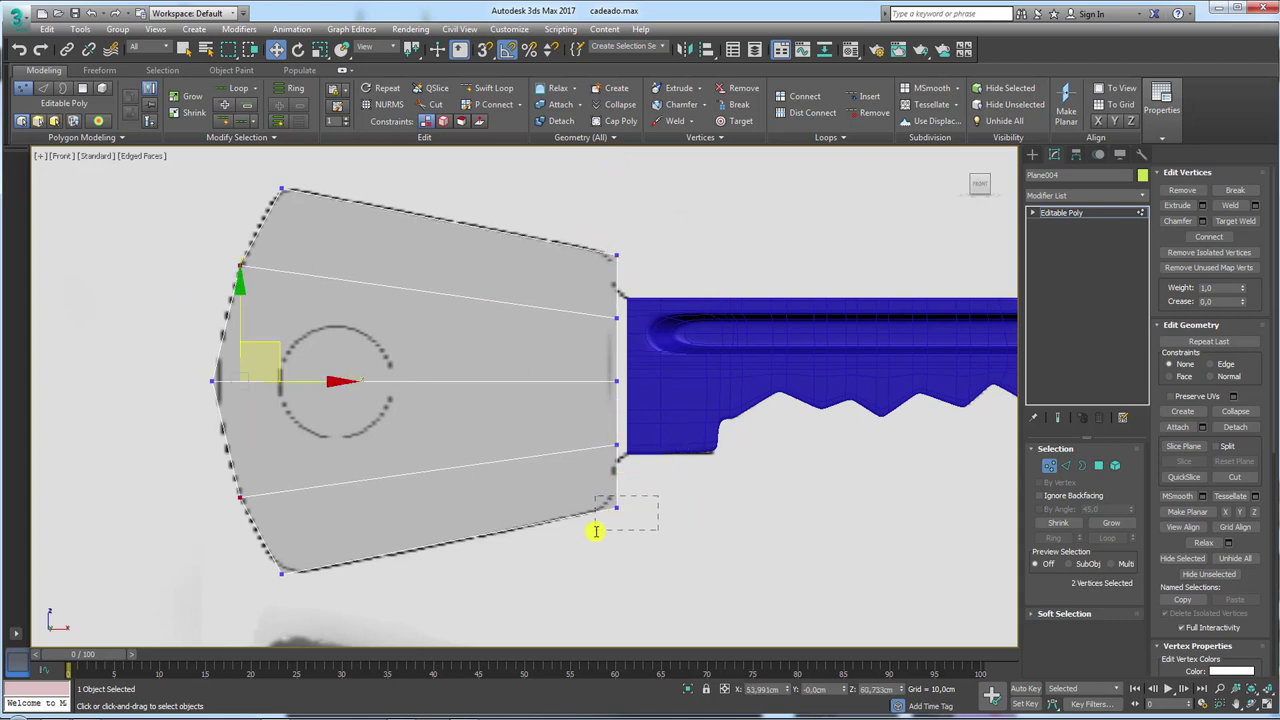
drag(658, 495, 595, 530)
ctrl+drag(671, 206, 614, 286)
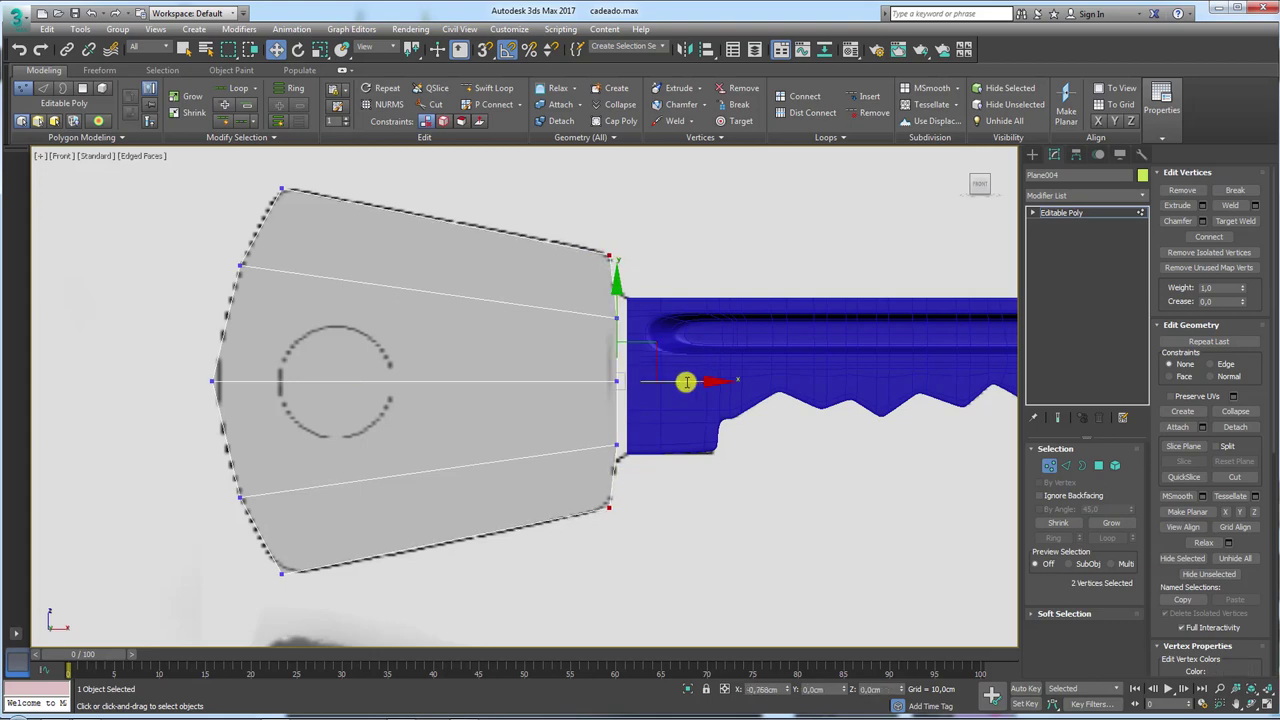
middle_drag(481, 349, 510, 349)
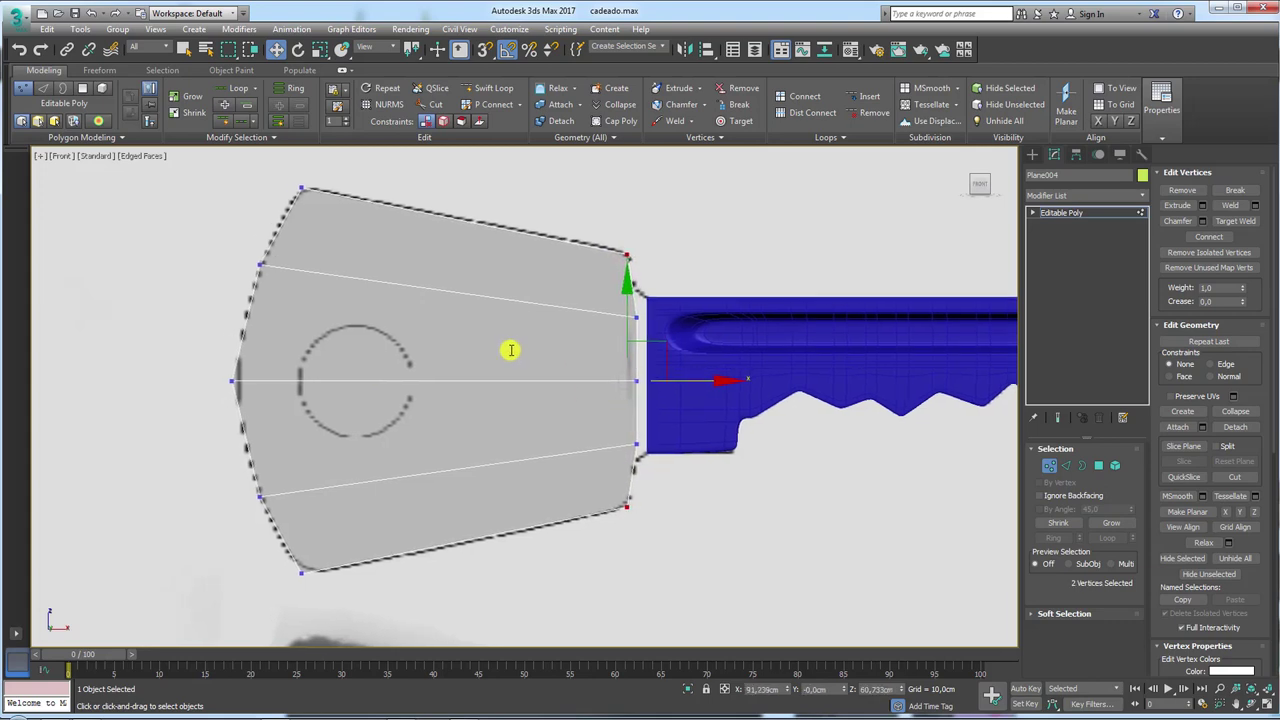
click(1066, 465)
click(509, 229)
shift+click(509, 300)
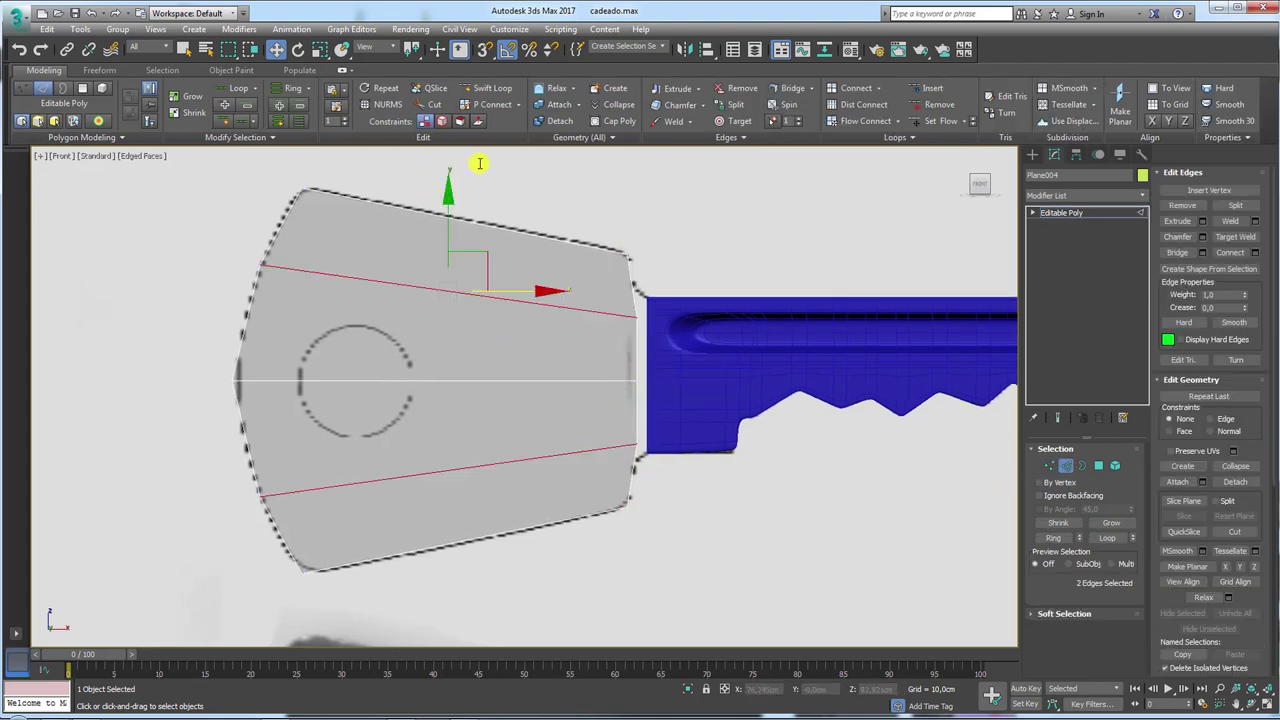
Connect a vertical loop splitting the head into 8 polygons, then inset them all into a border ring.
click(1250, 255)
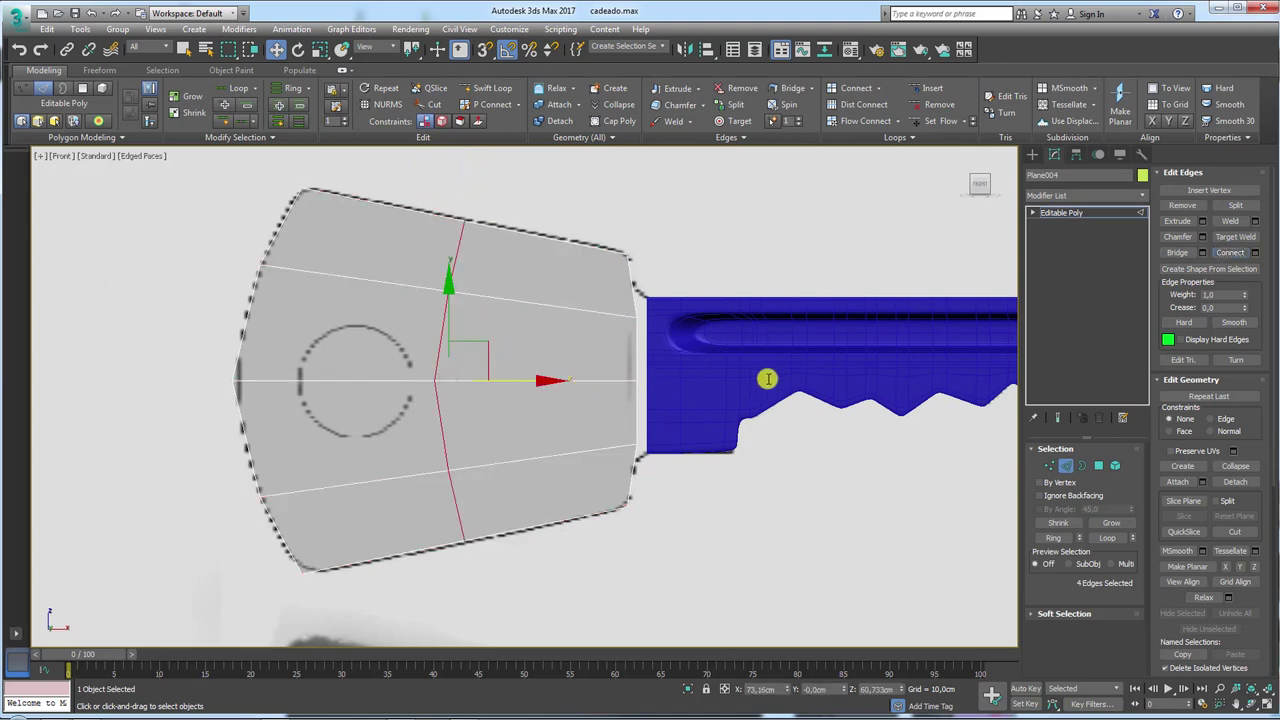
click(1098, 465)
drag(694, 194, 150, 669)
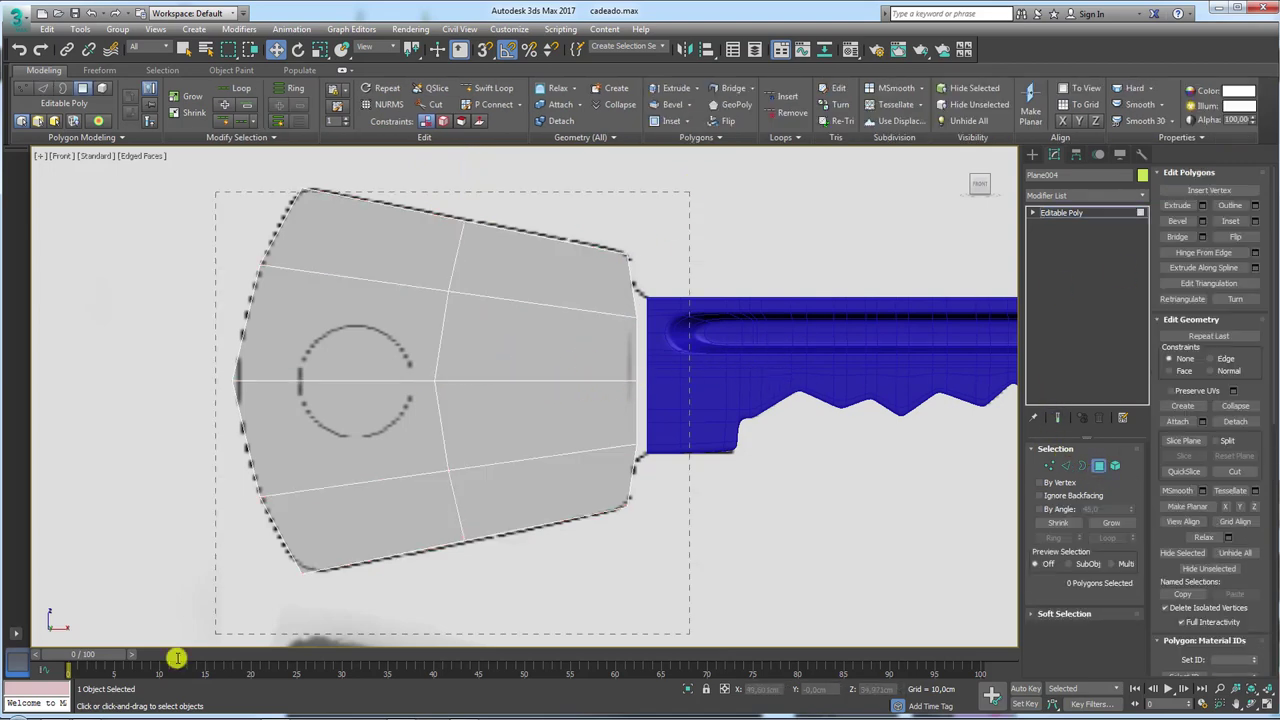
click(1228, 221)
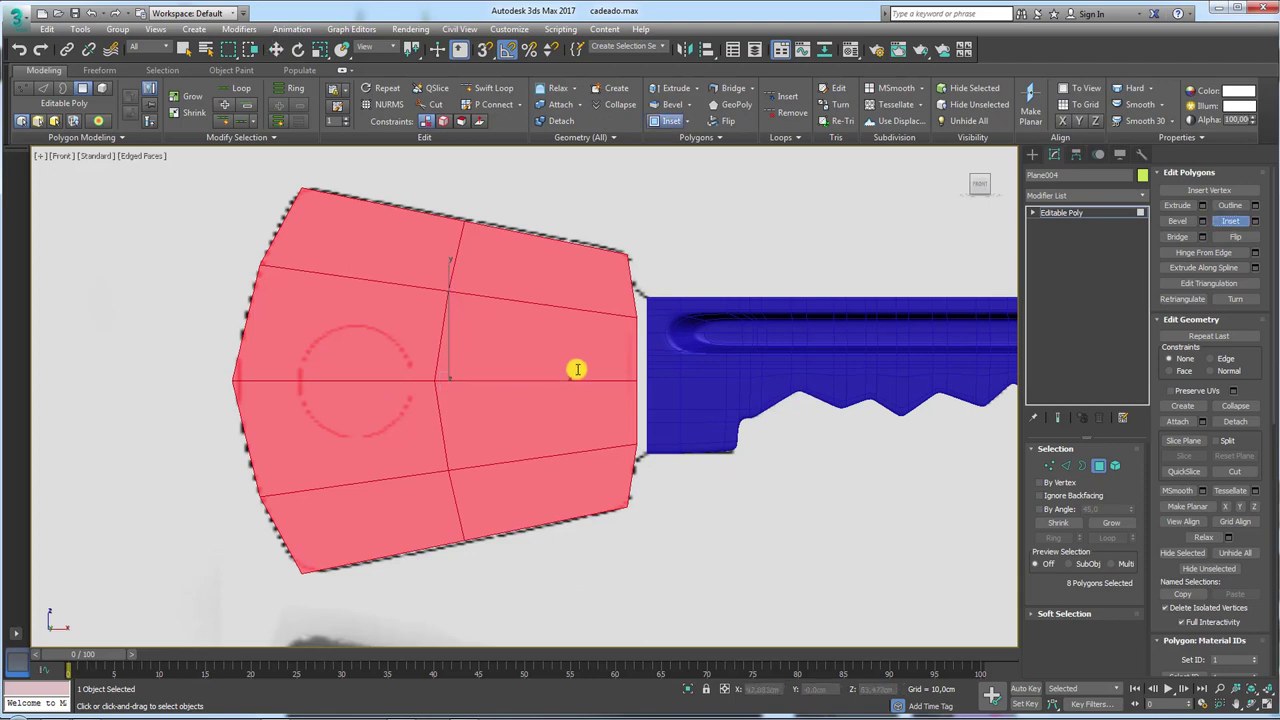
drag(571, 369, 557, 387)
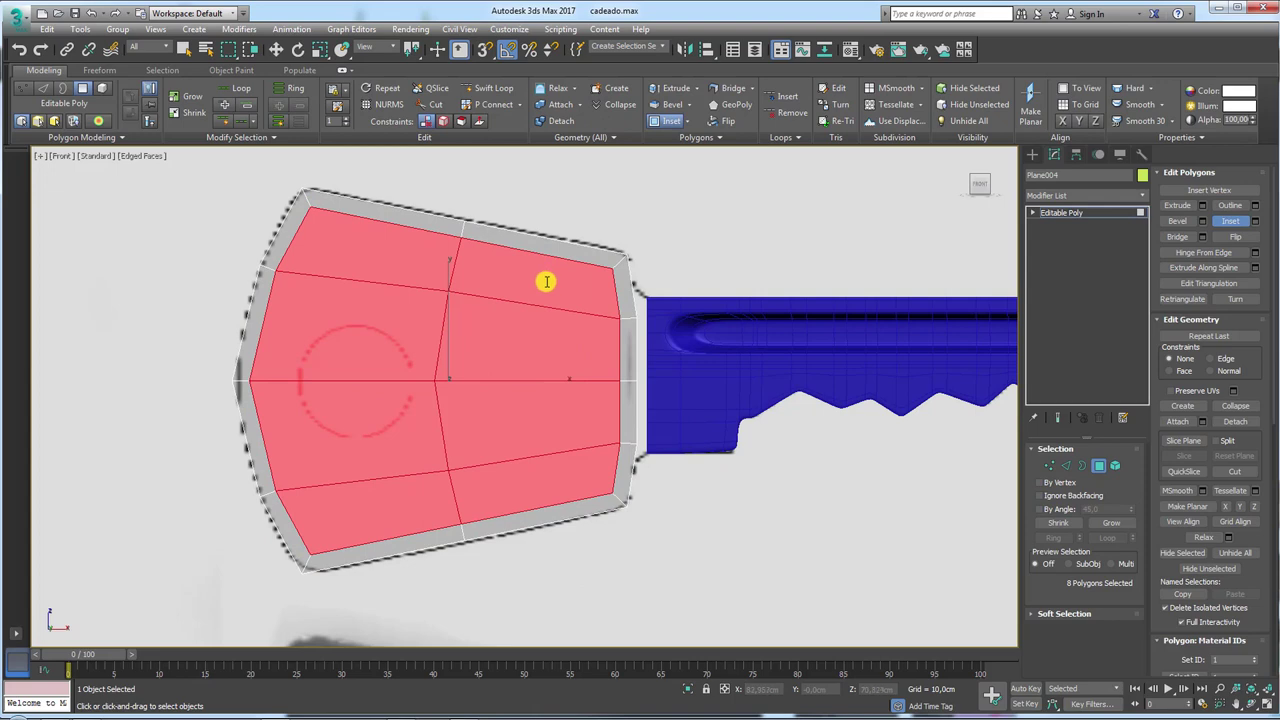
Chamfer the vertical loop into two spread-apart loops and connect a new loop midway between them.
click(1060, 462)
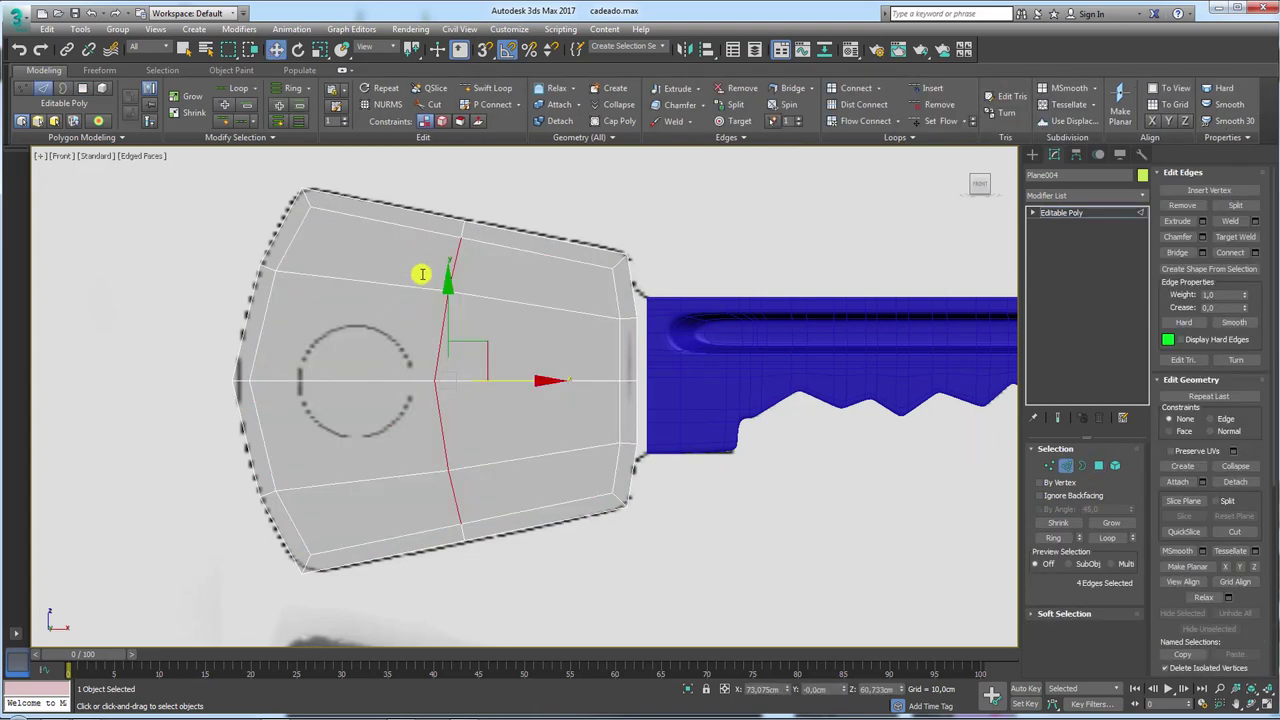
ctrl+click(457, 264)
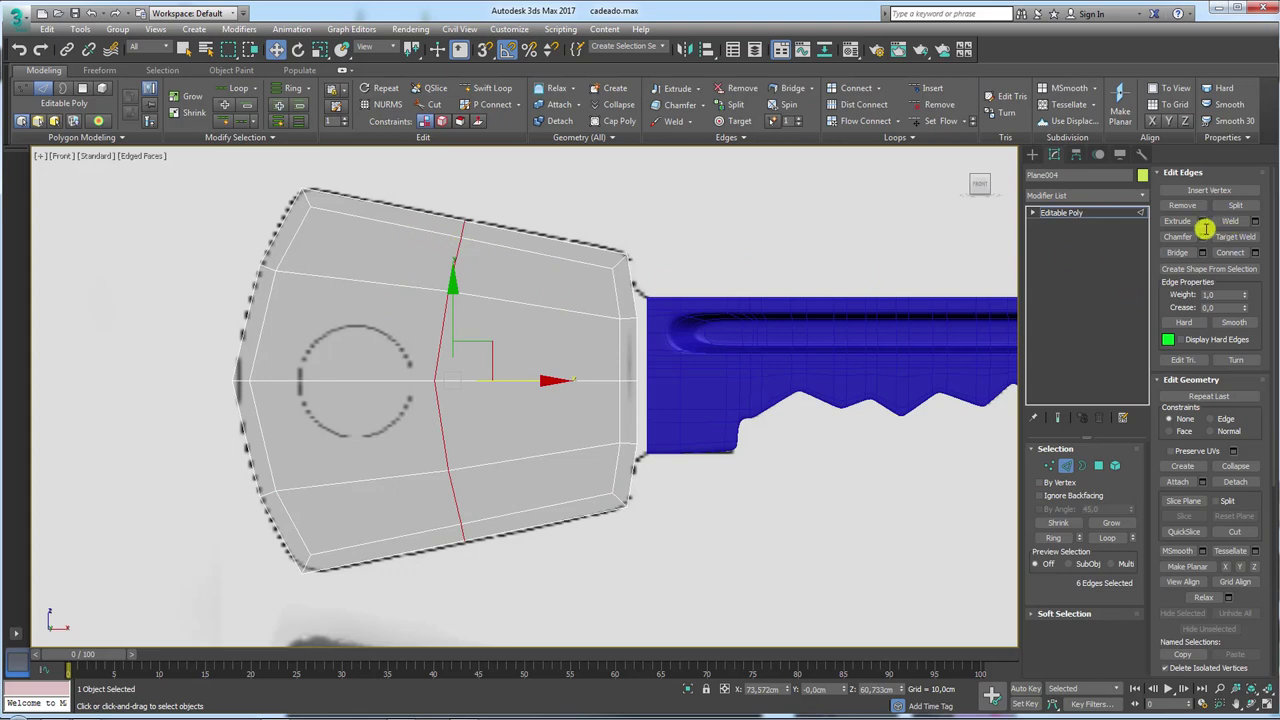
click(1204, 236)
drag(534, 423, 534, 340)
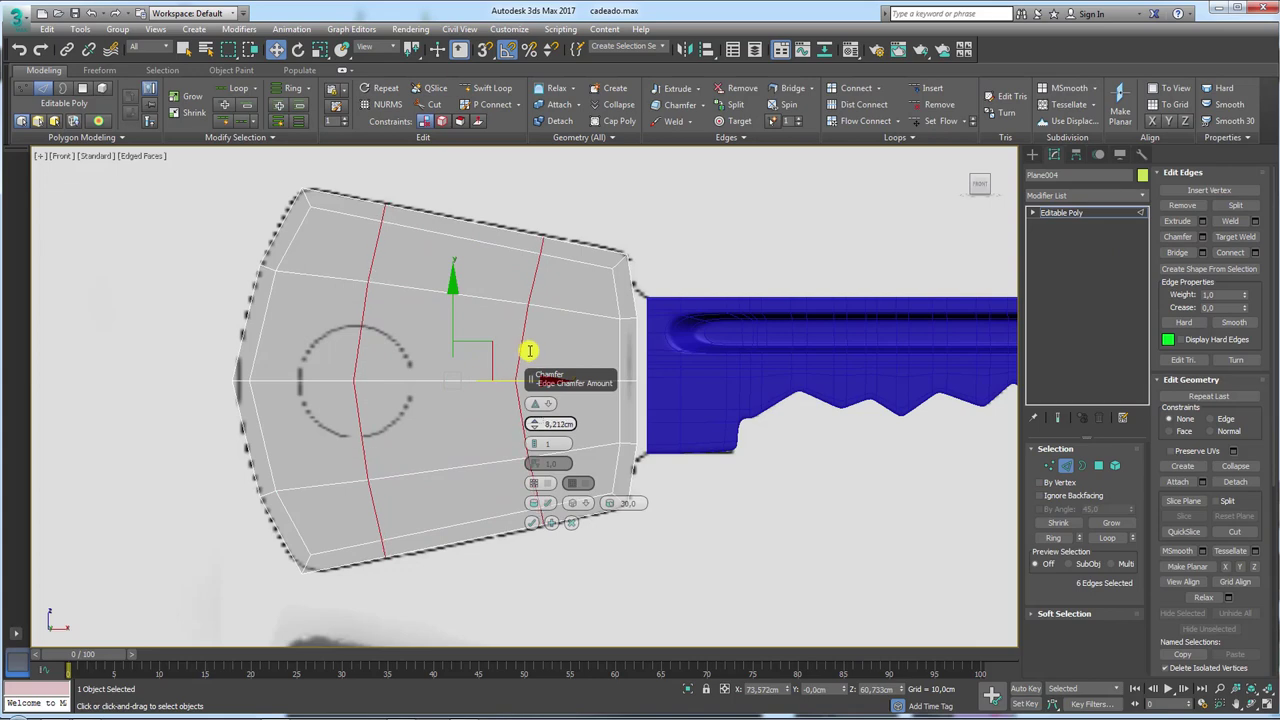
click(532, 521)
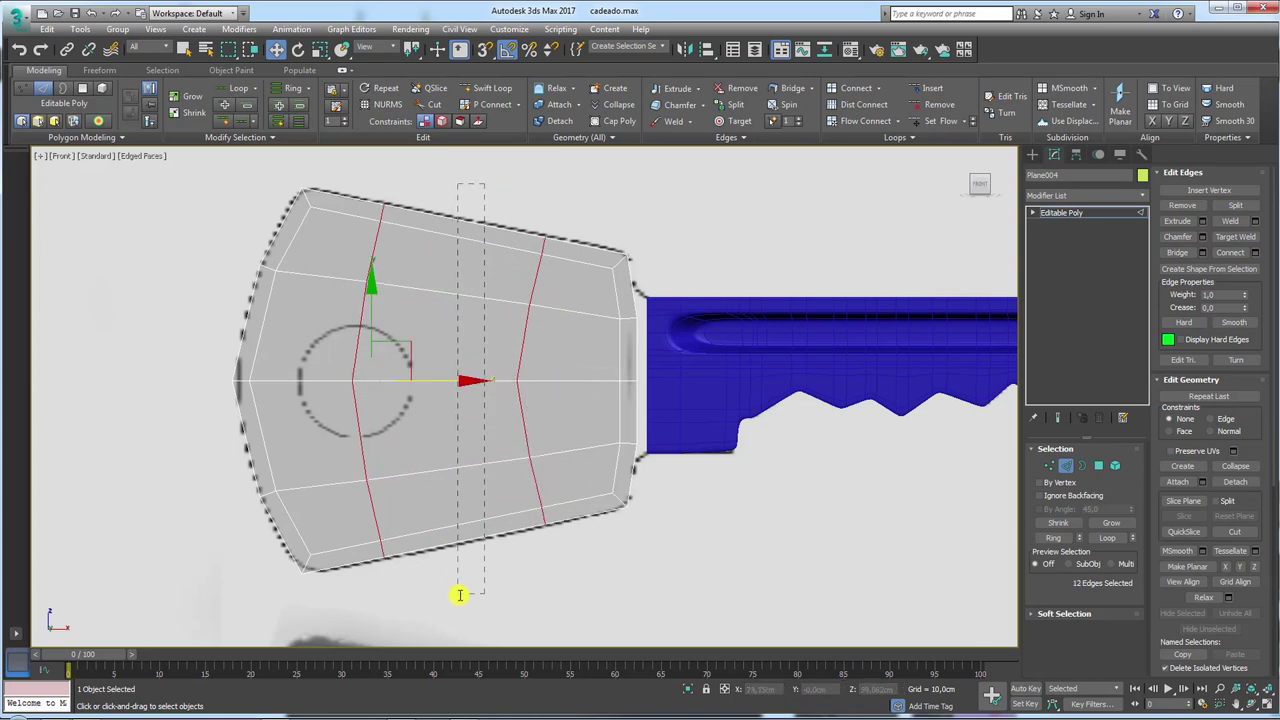
drag(460, 595, 460, 596)
click(1230, 252)
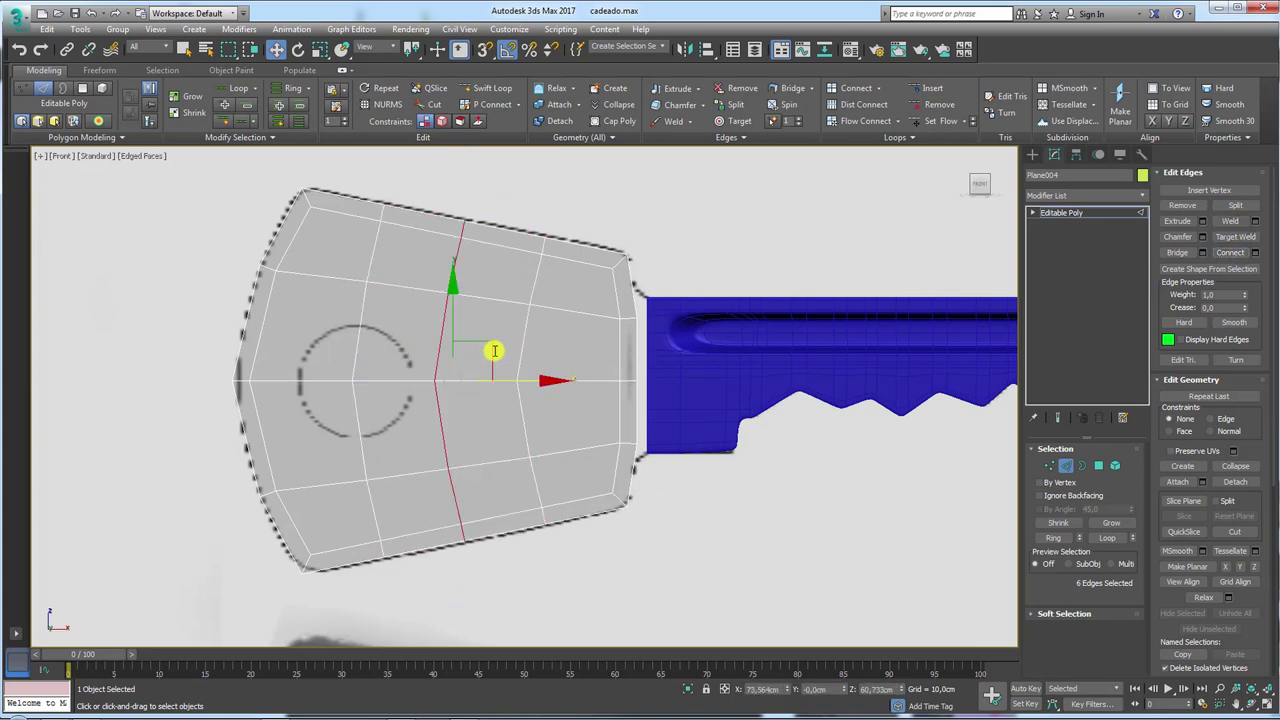
Connect a border edge ring with Slide -33 near the hole, then select the loop near the blade.
click(345, 203)
click(1055, 537)
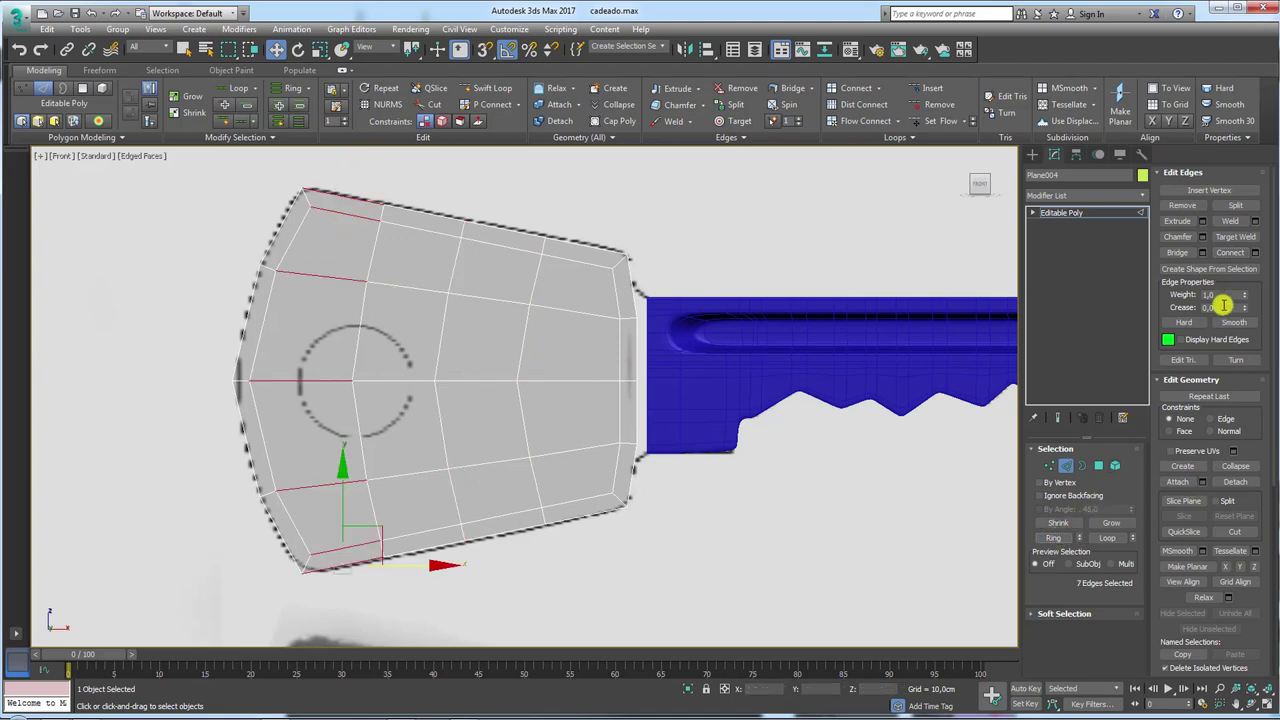
click(1254, 252)
drag(533, 443, 535, 513)
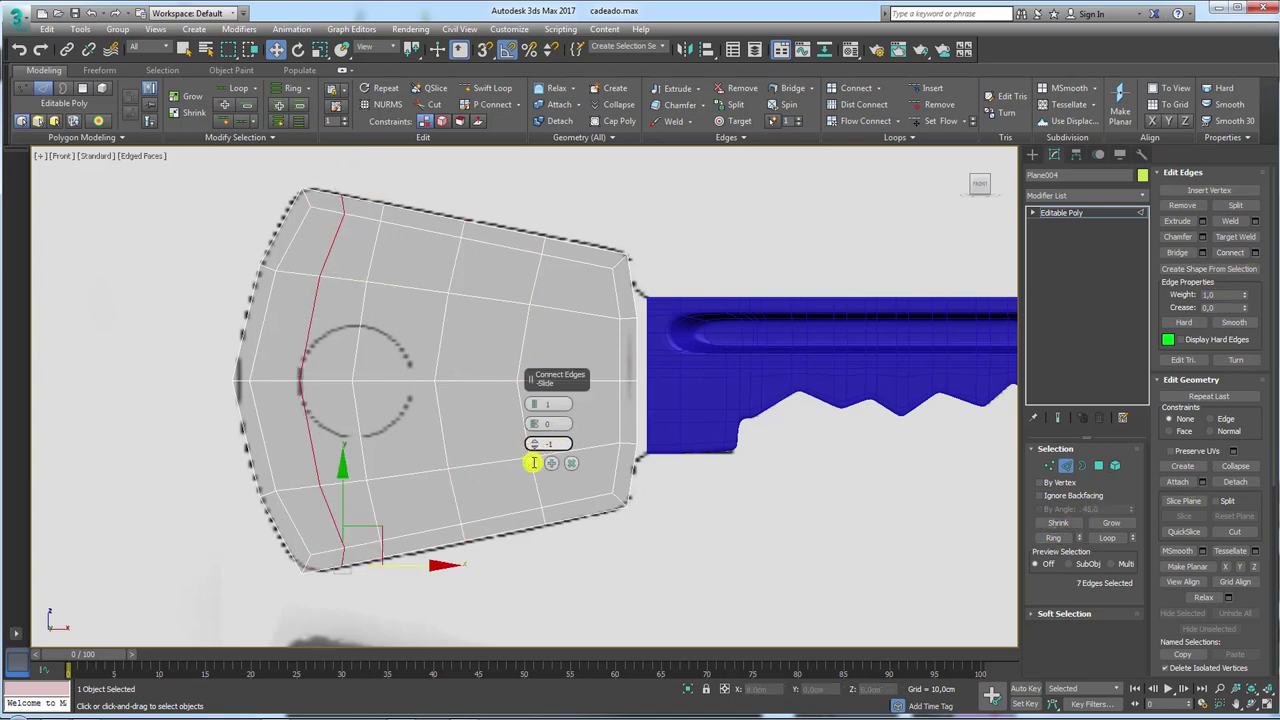
click(531, 463)
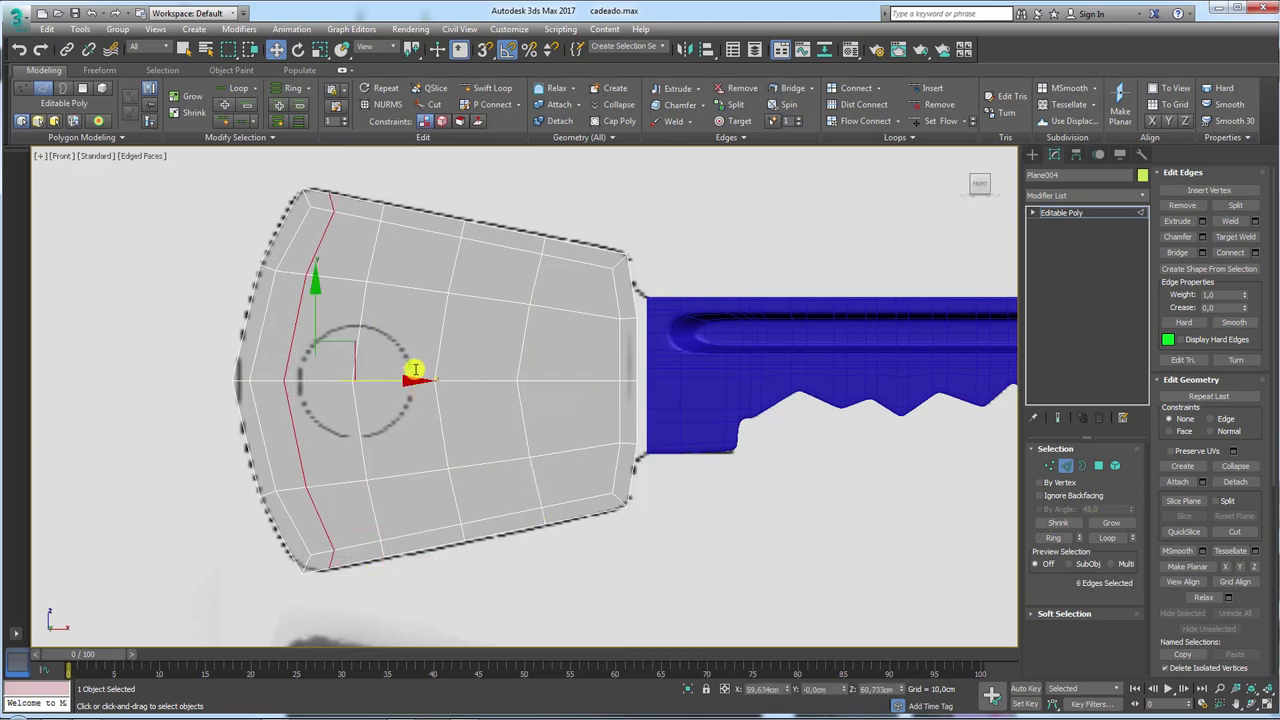
drag(376, 307, 340, 453)
double_click(569, 515)
click(1228, 252)
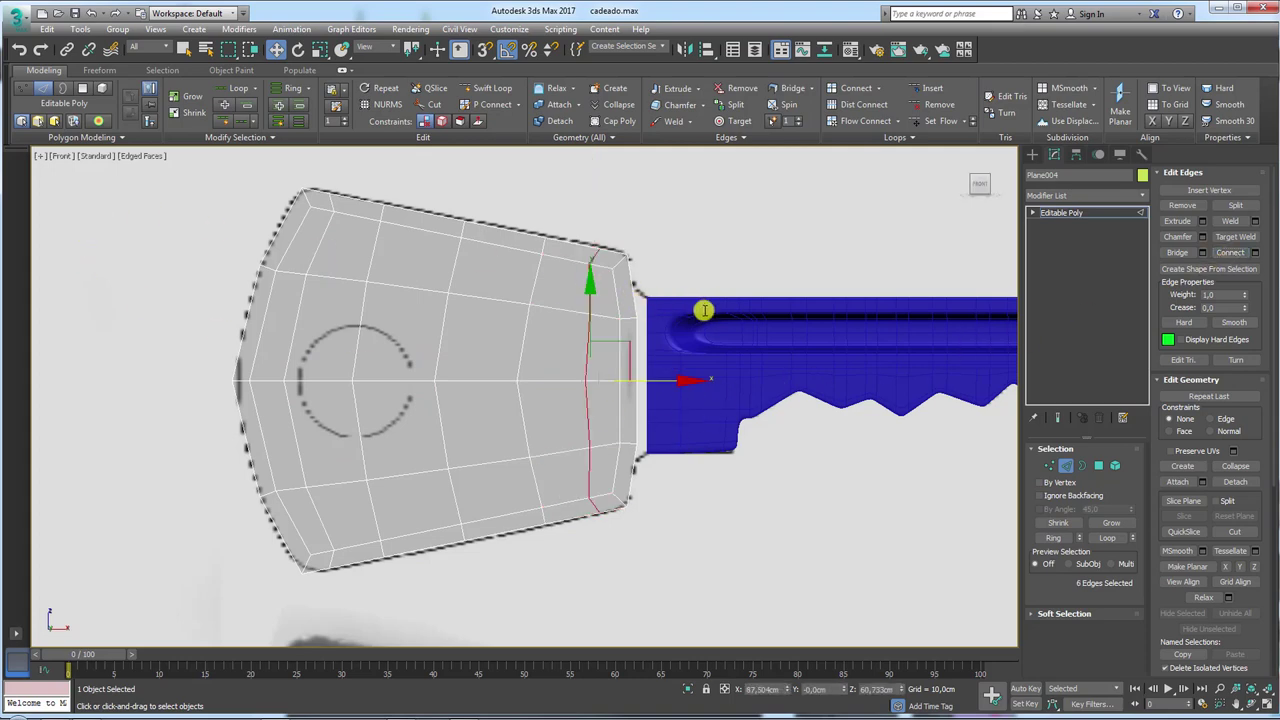
scroll(680, 312, up, 1)
scroll(600, 300, up, 3)
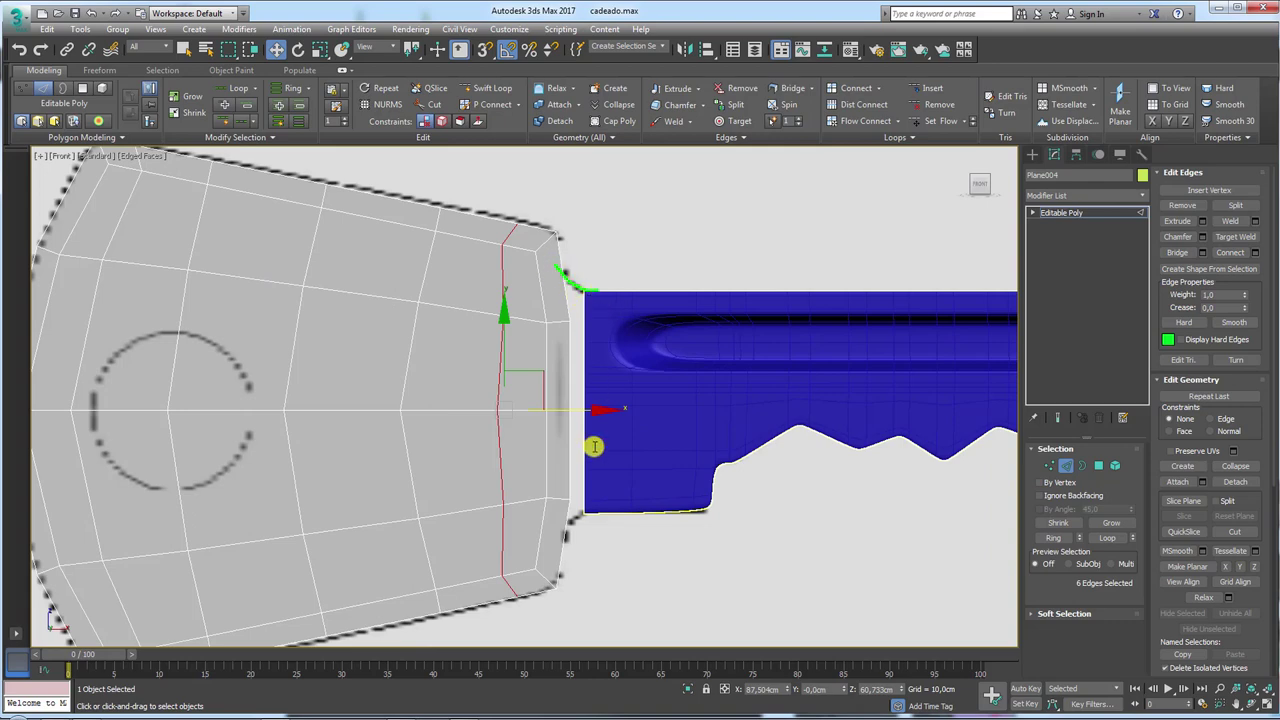
click(1050, 211)
click(850, 320)
alt+middle_drag(650, 411, 1011, 261)
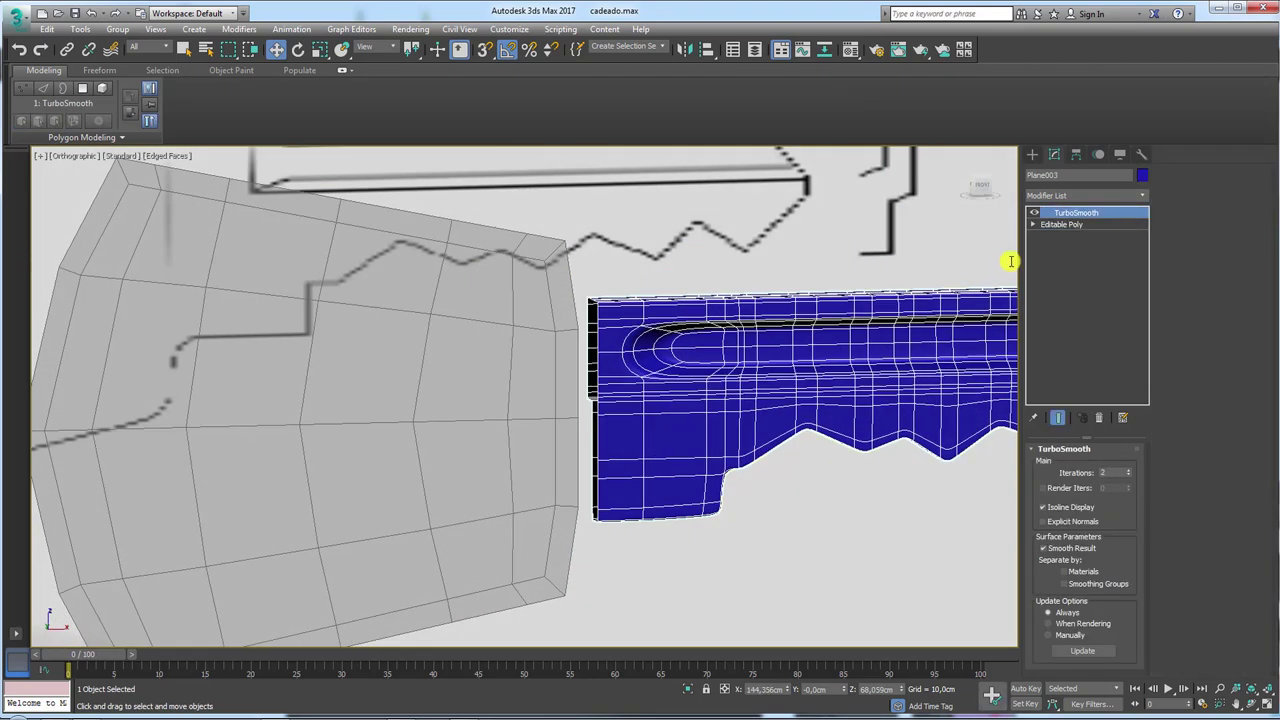
click(1068, 224)
click(1083, 464)
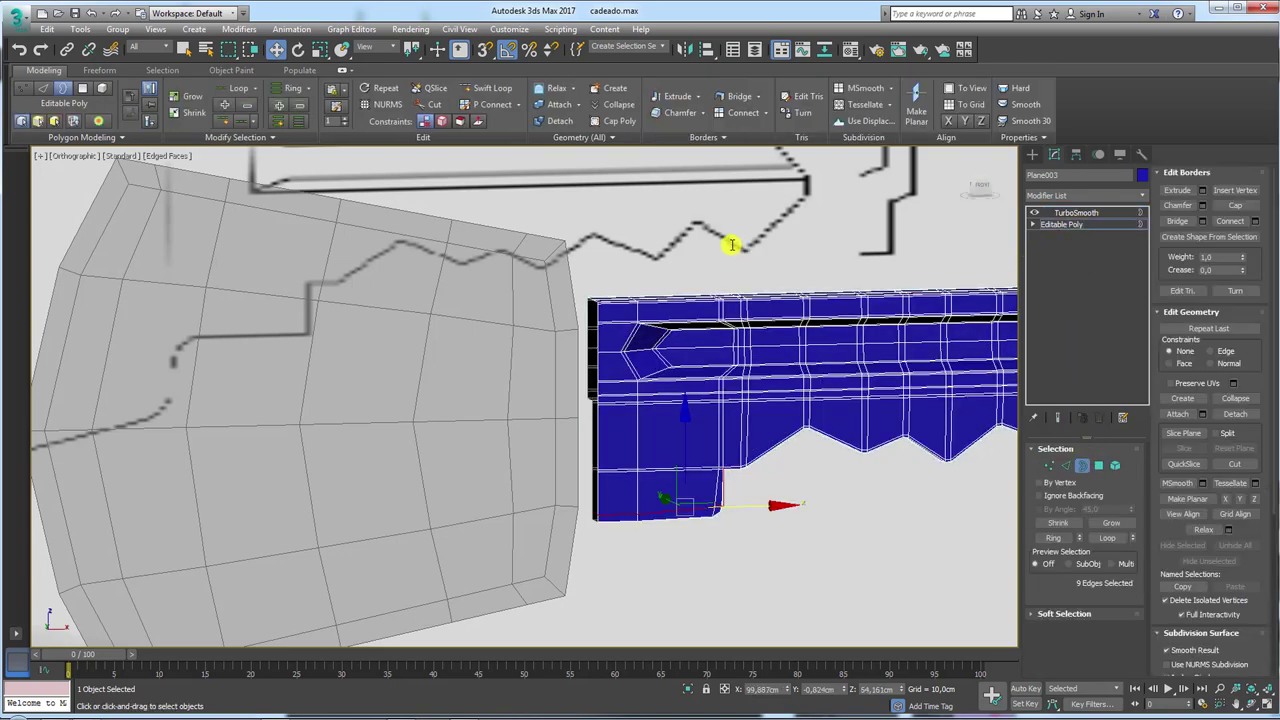
click(594, 385)
mouse_move(640, 386)
alt+middle_down()
mouse_move(674, 374)
mouse_move(932, 395)
alt+middle_up()
scroll(452, 396, up, 4)
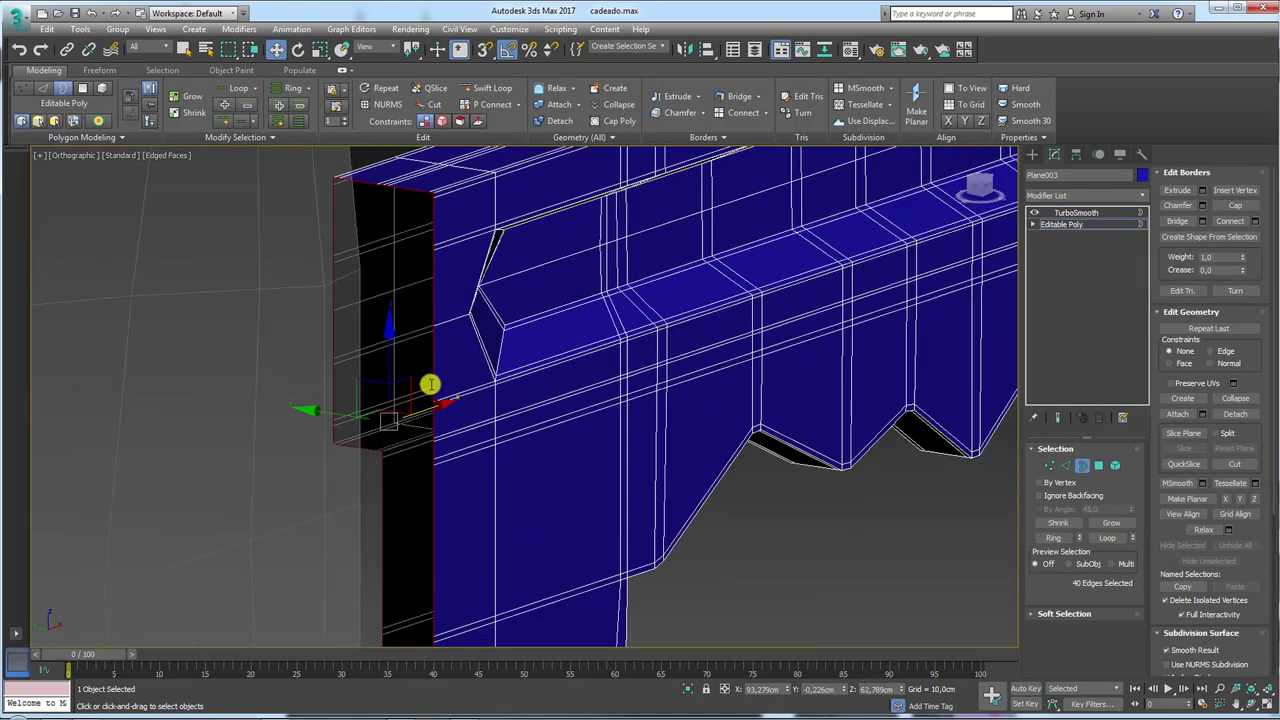
scroll(640, 383, down, 2)
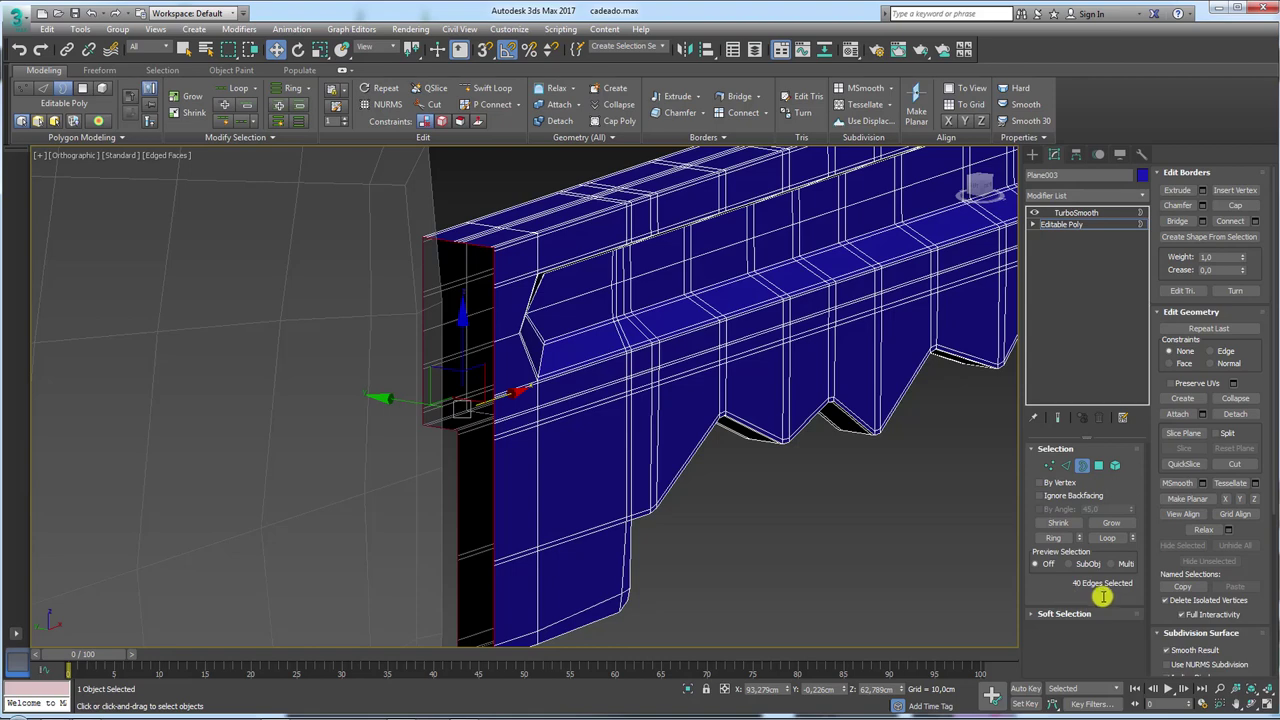
drag(1074, 589, 1116, 588)
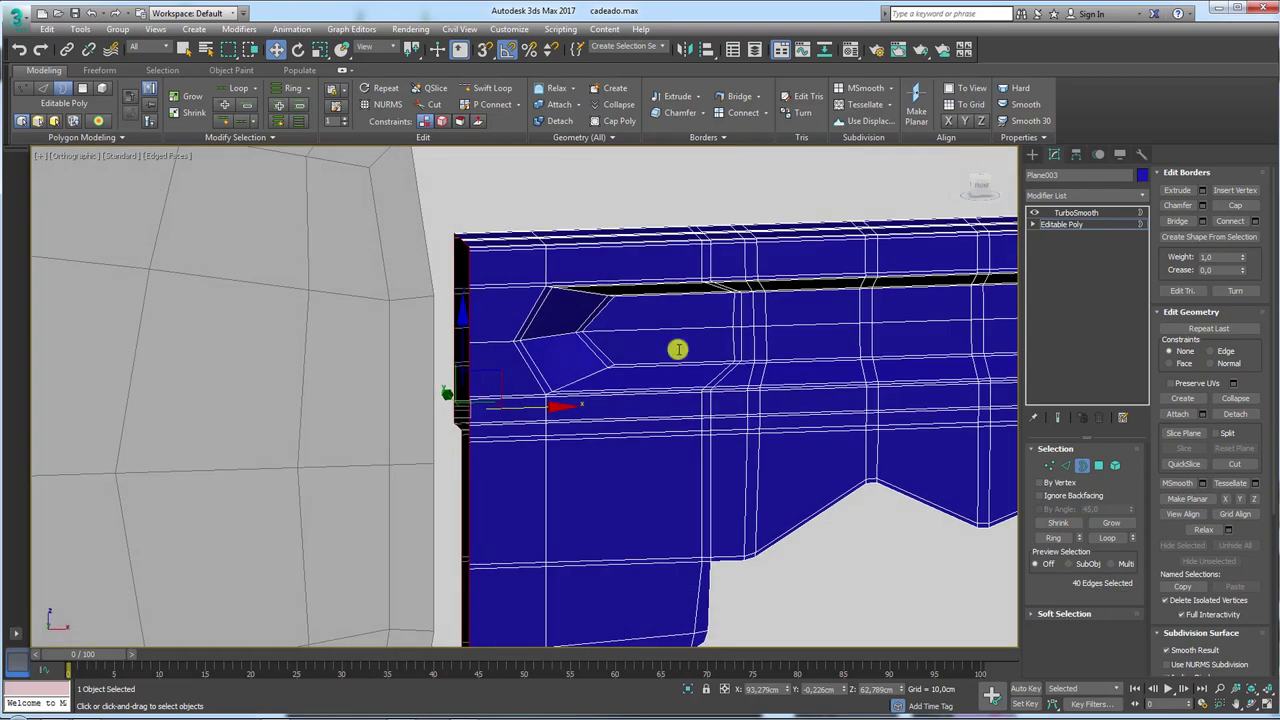
click(1068, 213)
click(291, 343)
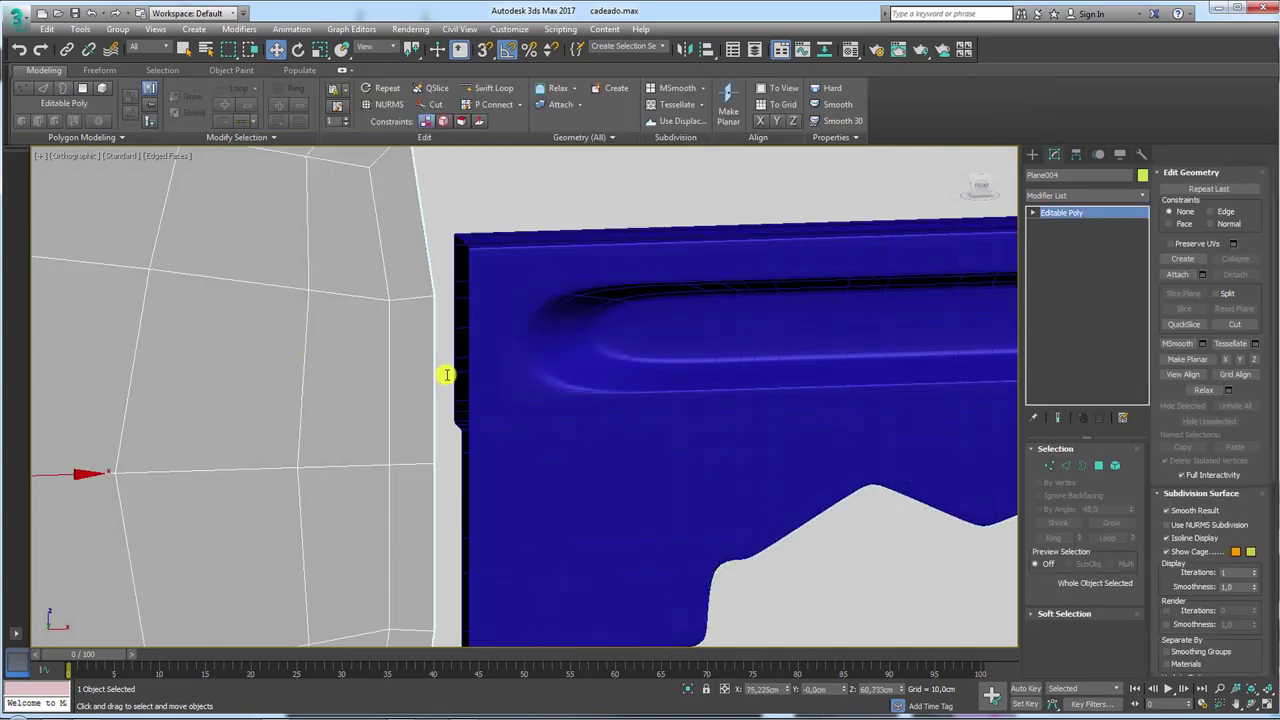
Add a Shell modifier to Plane004 with Outer Amount 0 and Inner Amount 3,5cm, then reselect Editable Poly.
mouse_move(451, 423)
alt+middle_down()
mouse_move(429, 423)
mouse_move(449, 383)
mouse_move(528, 410)
mouse_move(451, 414)
alt+middle_up()
scroll(343, 457, down, 5)
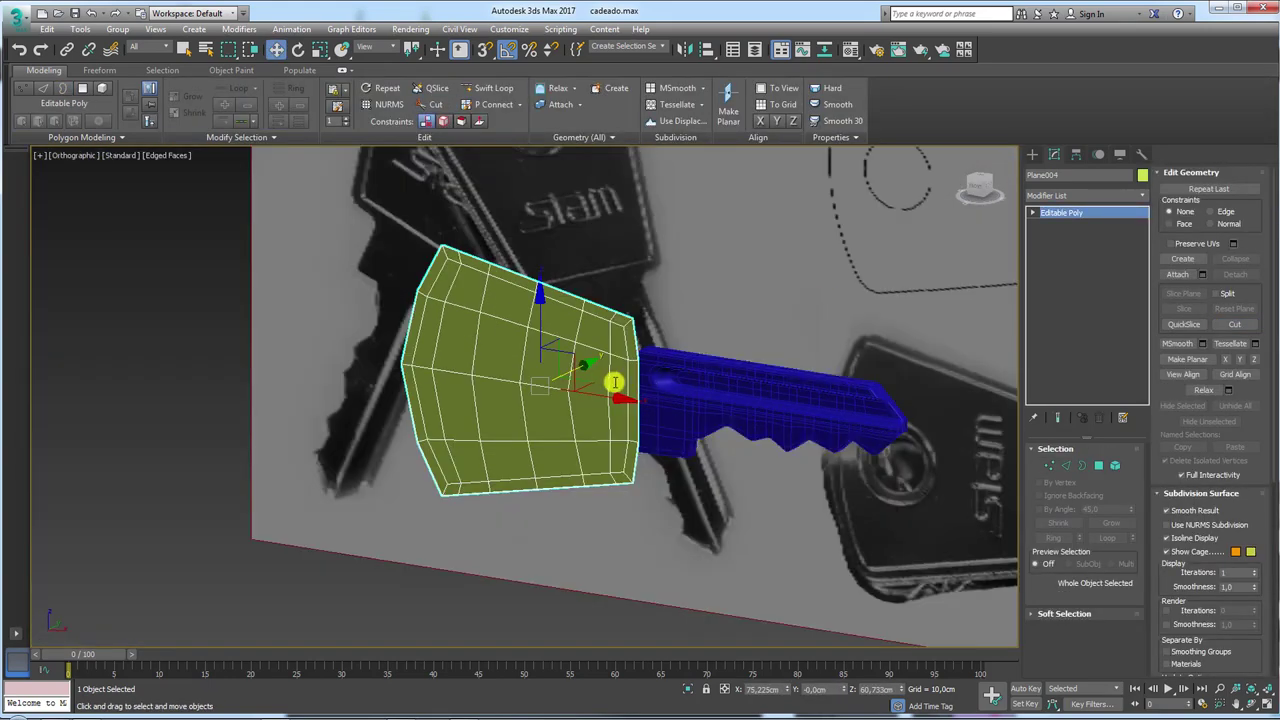
mouse_move(343, 457)
alt+middle_down()
mouse_move(597, 447)
mouse_move(540, 457)
mouse_move(568, 421)
alt+middle_up()
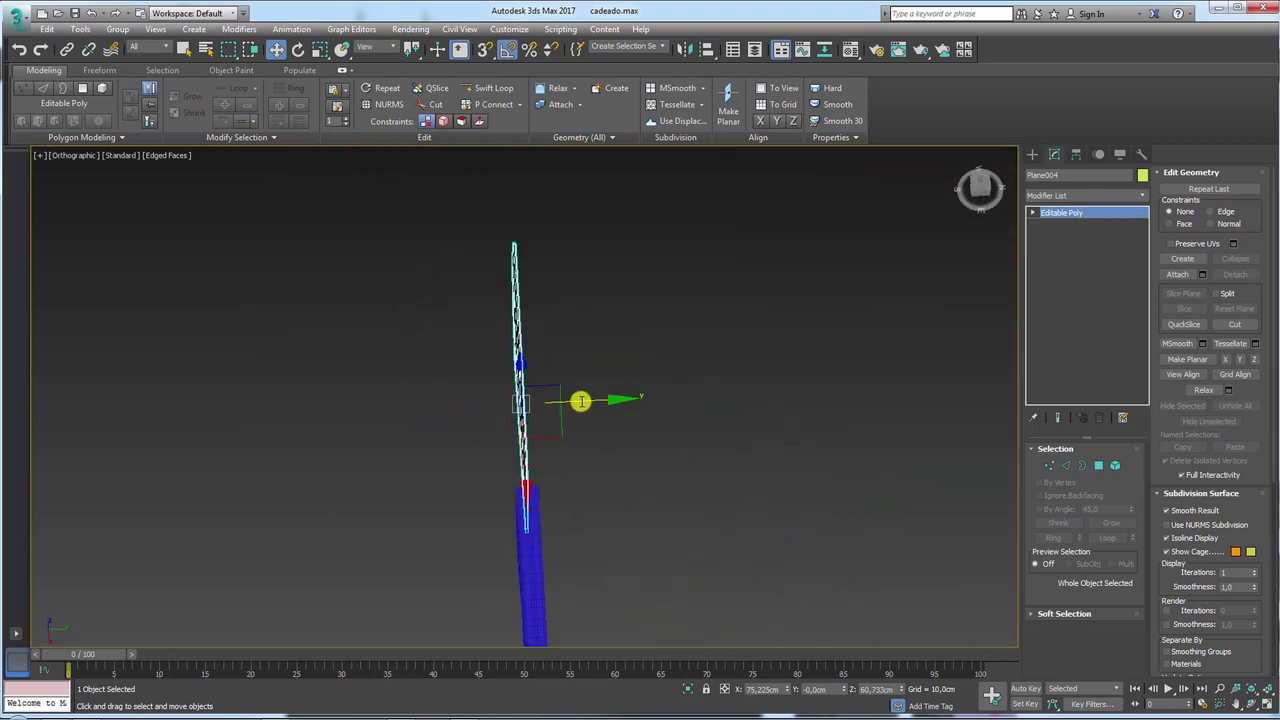
drag(581, 402, 570, 403)
alt+middle_drag(572, 405, 700, 350)
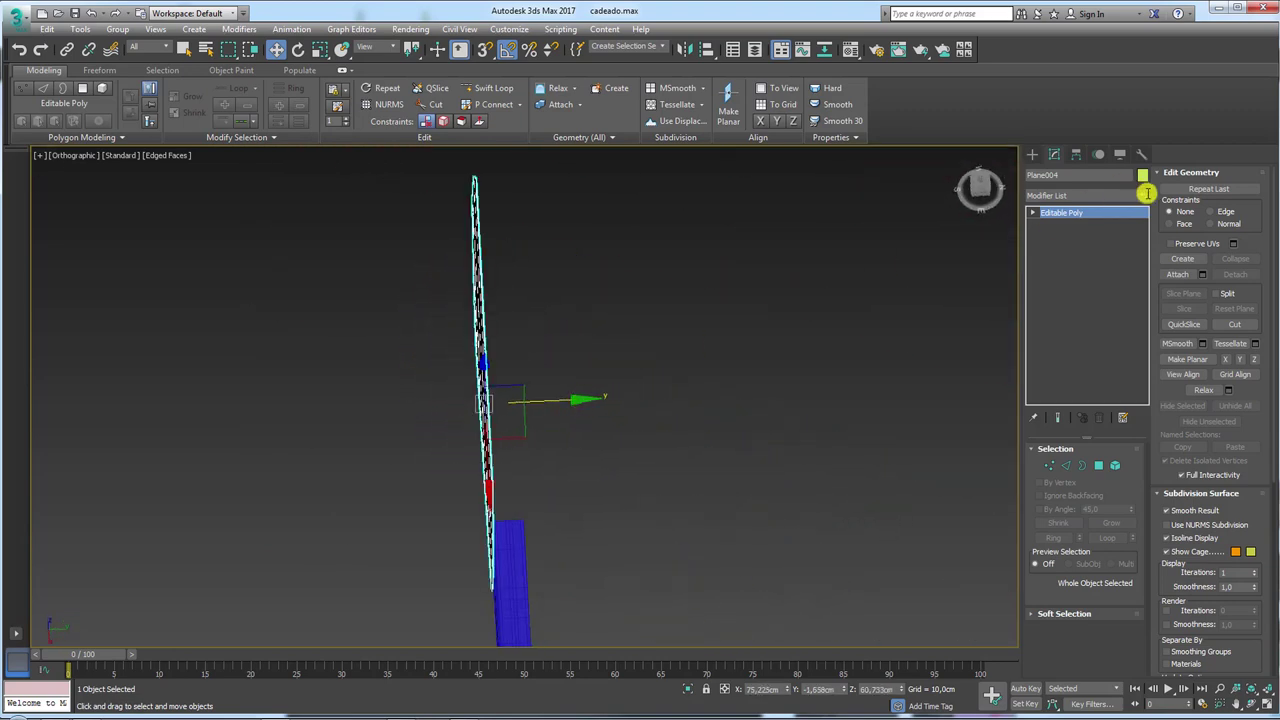
click(1143, 195)
drag(1146, 218, 1143, 583)
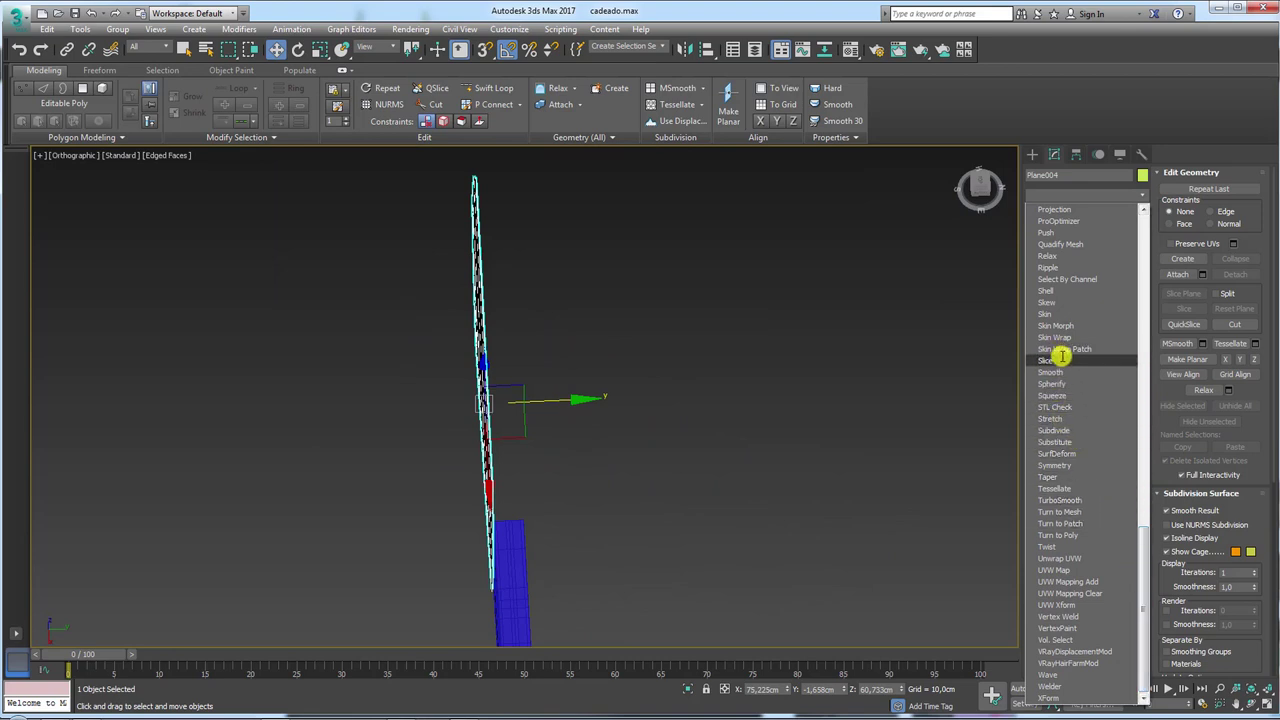
click(1050, 290)
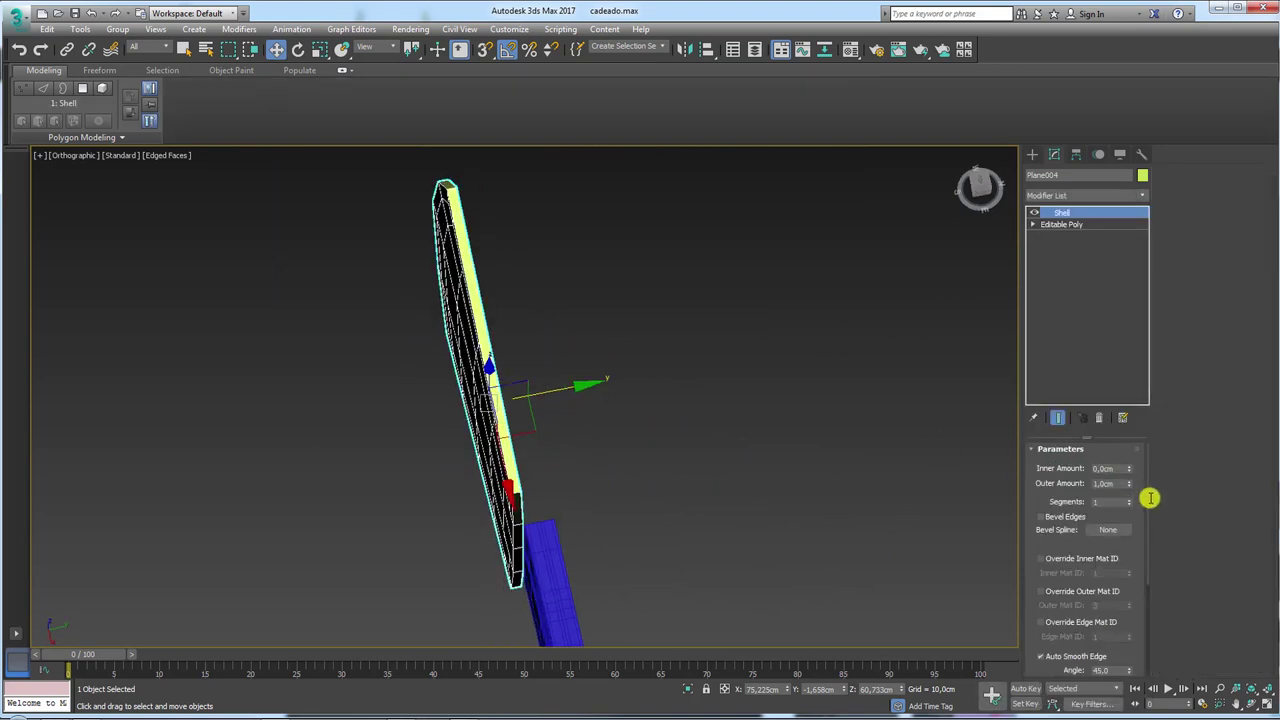
right_click(1129, 483)
drag(1128, 468, 1117, 236)
mouse_move(608, 366)
alt+middle_down()
mouse_move(502, 360)
mouse_move(486, 414)
mouse_move(634, 363)
alt+middle_up()
click(1042, 222)
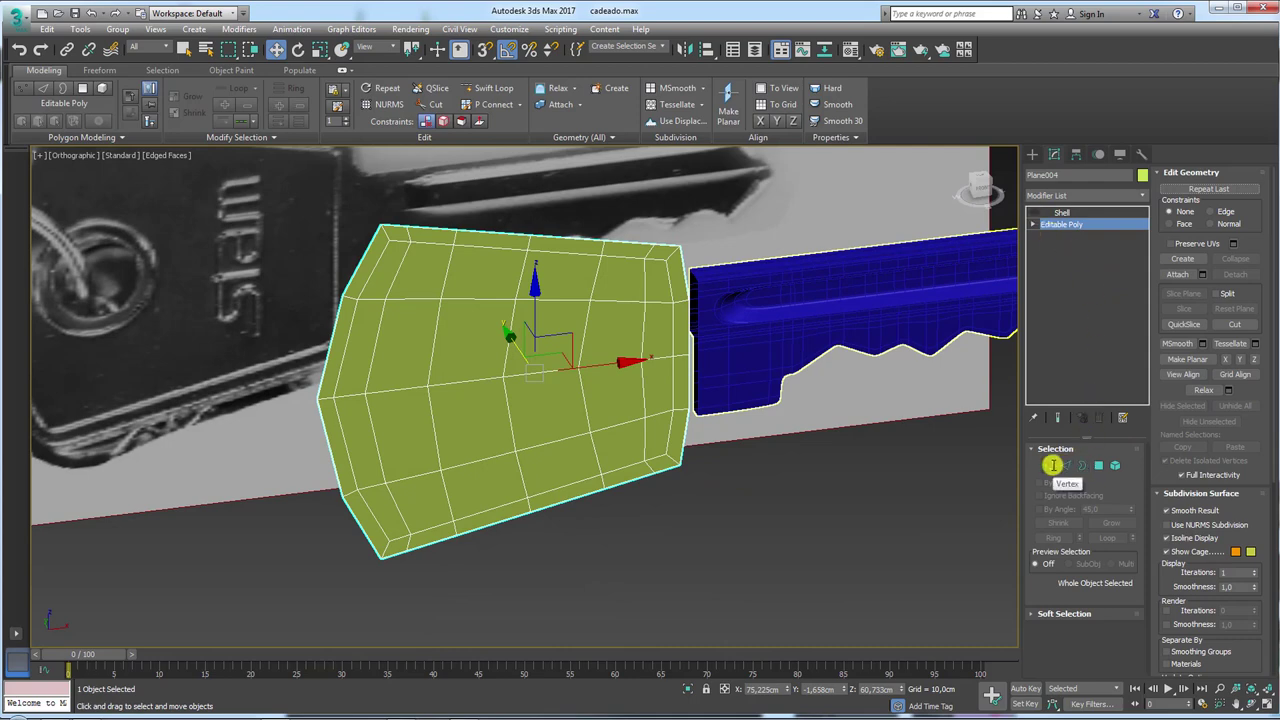
In Front view, move the vertex left of the key-ring hole slightly leftward.
click(1049, 465)
click(431, 381)
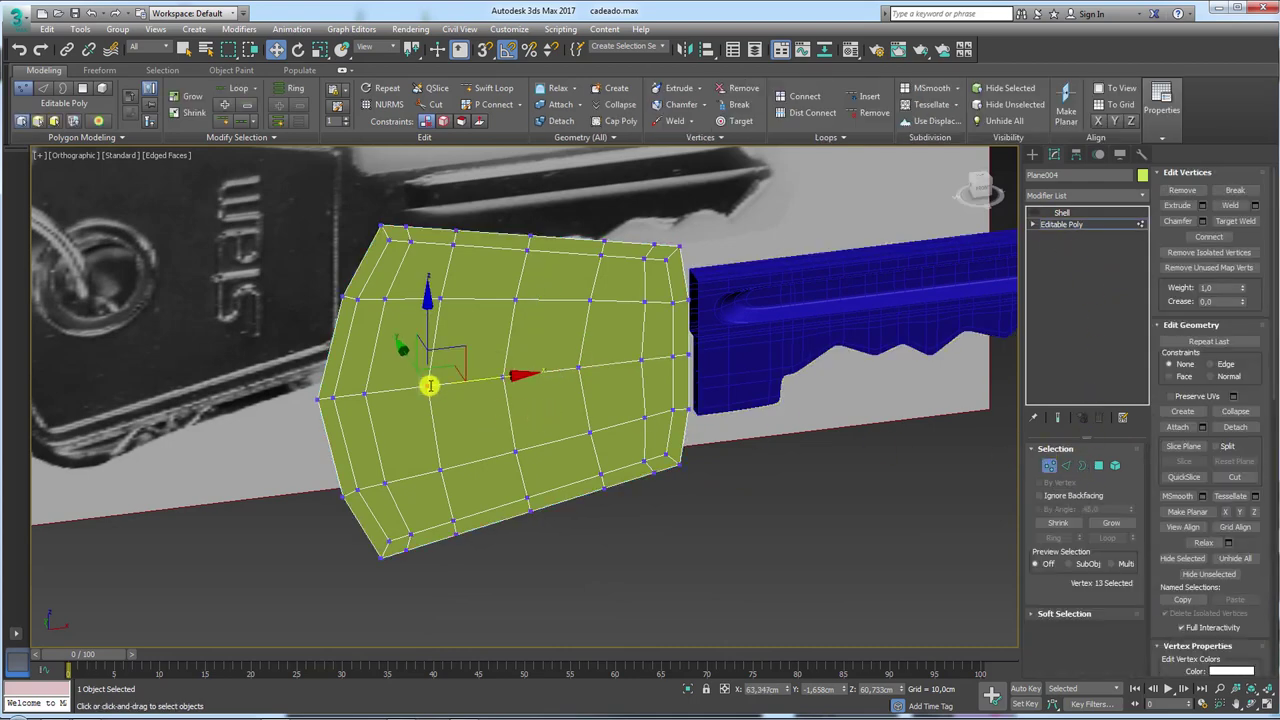
key(f)
scroll(651, 289, up, 3)
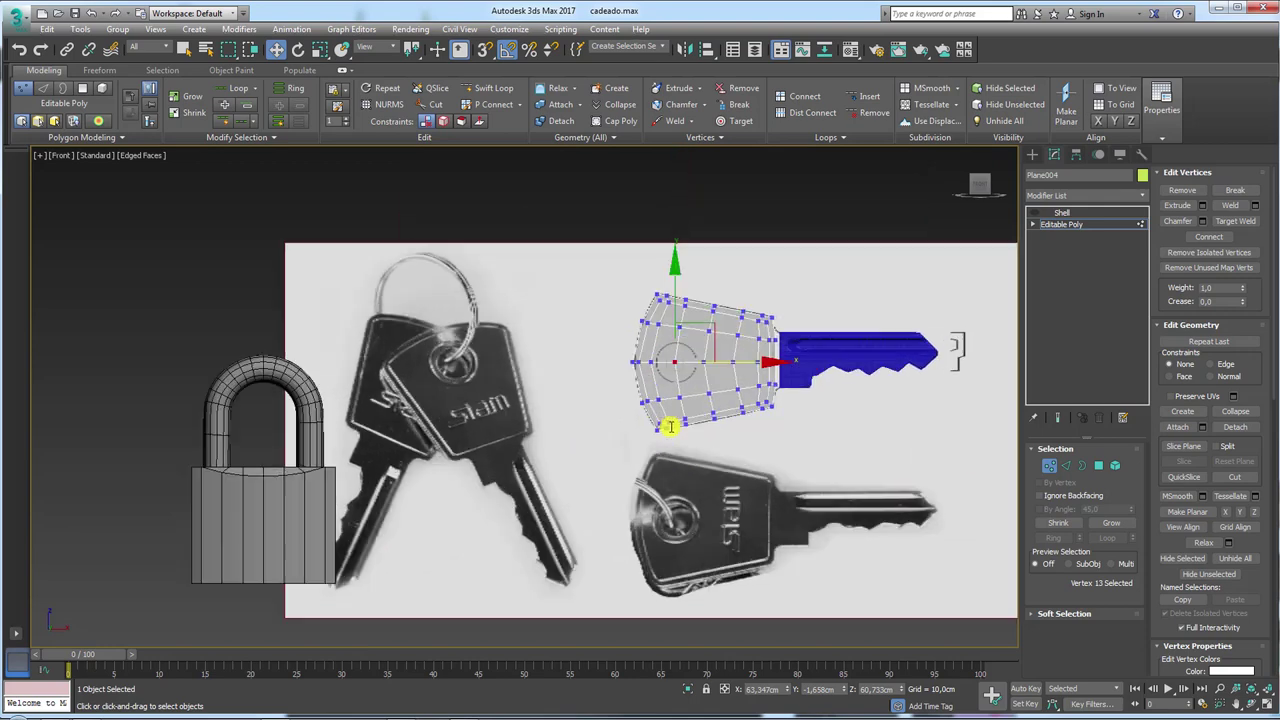
scroll(704, 266, up, 5)
middle_drag(704, 266, 681, 393)
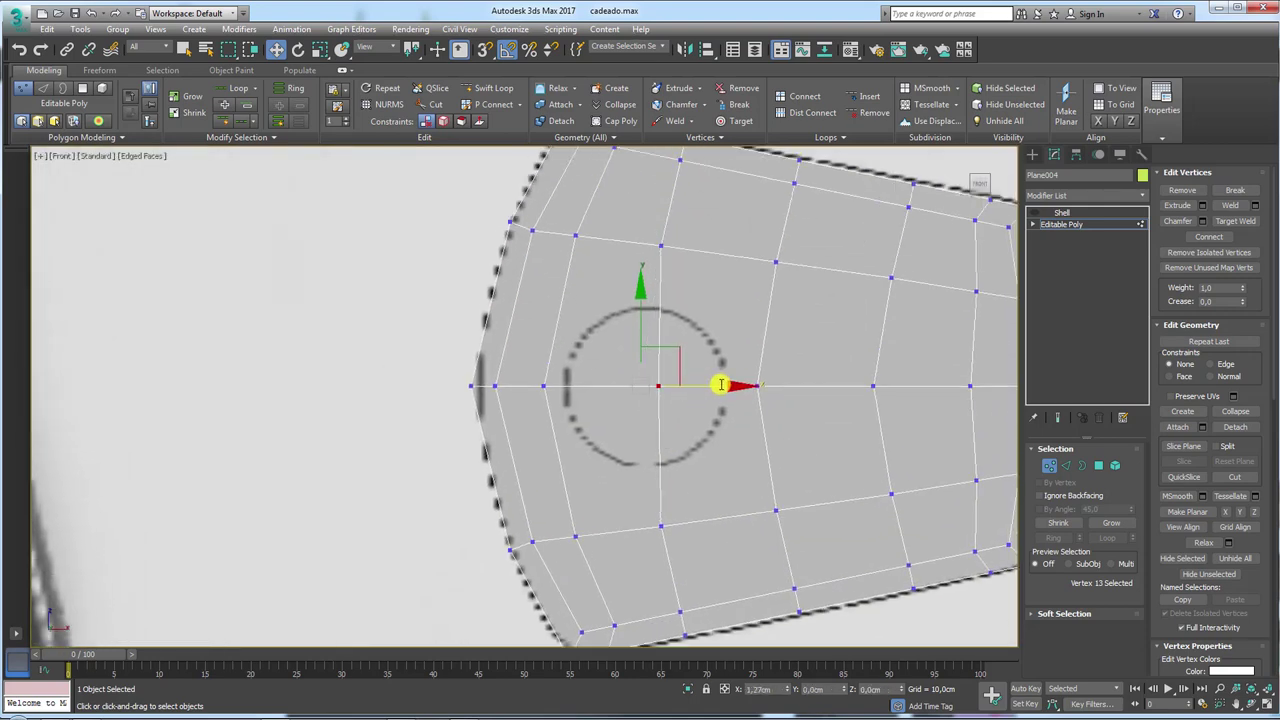
click(543, 386)
drag(605, 391, 722, 412)
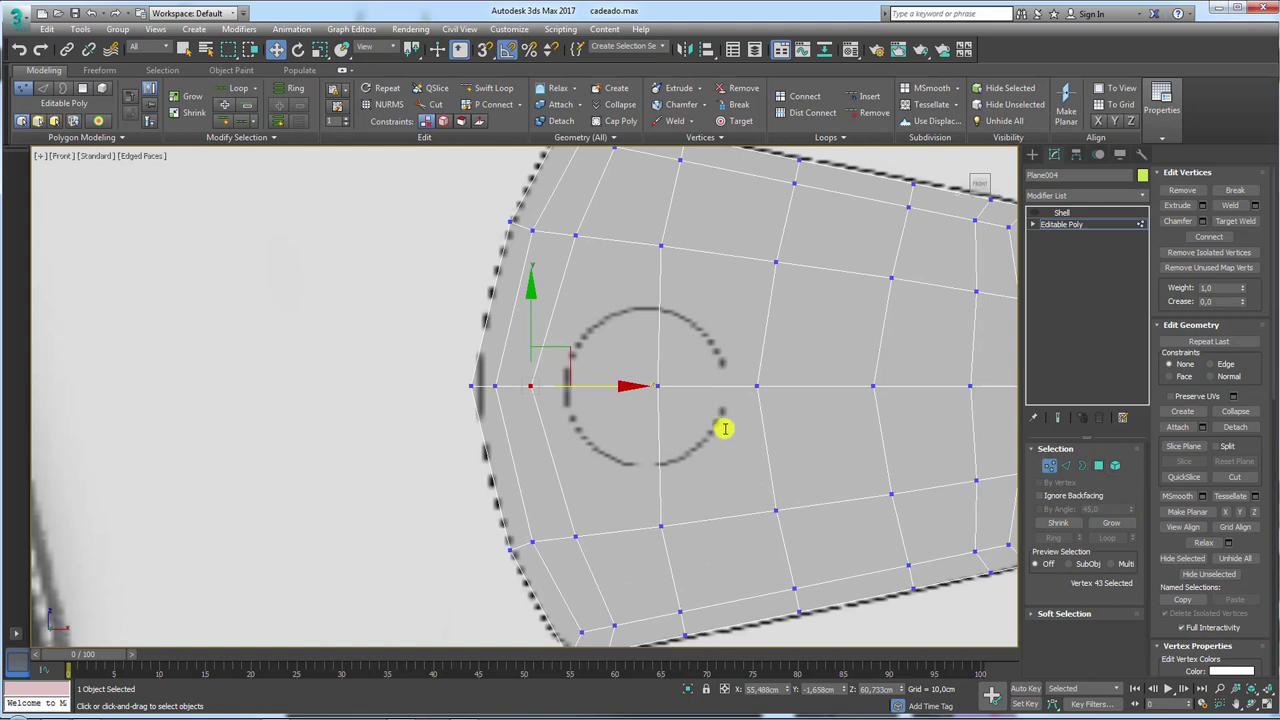
click(657, 386)
Inset the four faces around the hole, remove their inner edges, and select the merged polygon.
ctrl+click(1098, 465)
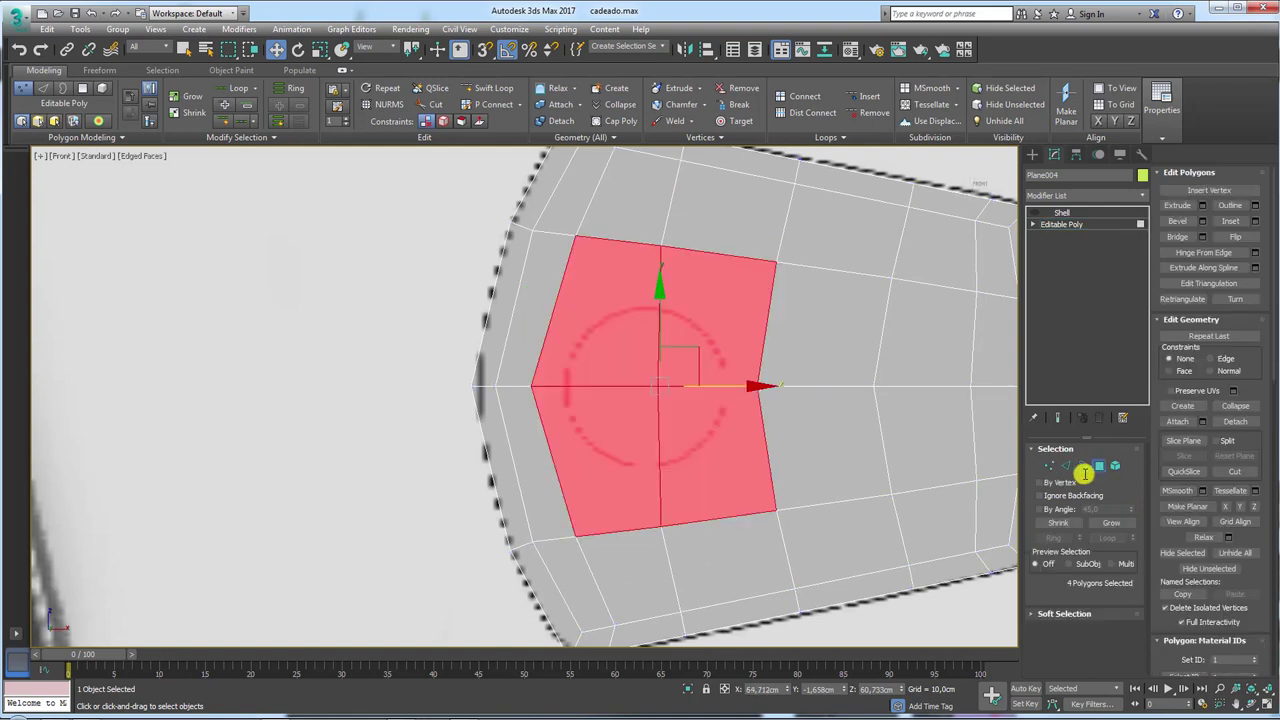
click(1231, 222)
drag(766, 423, 725, 430)
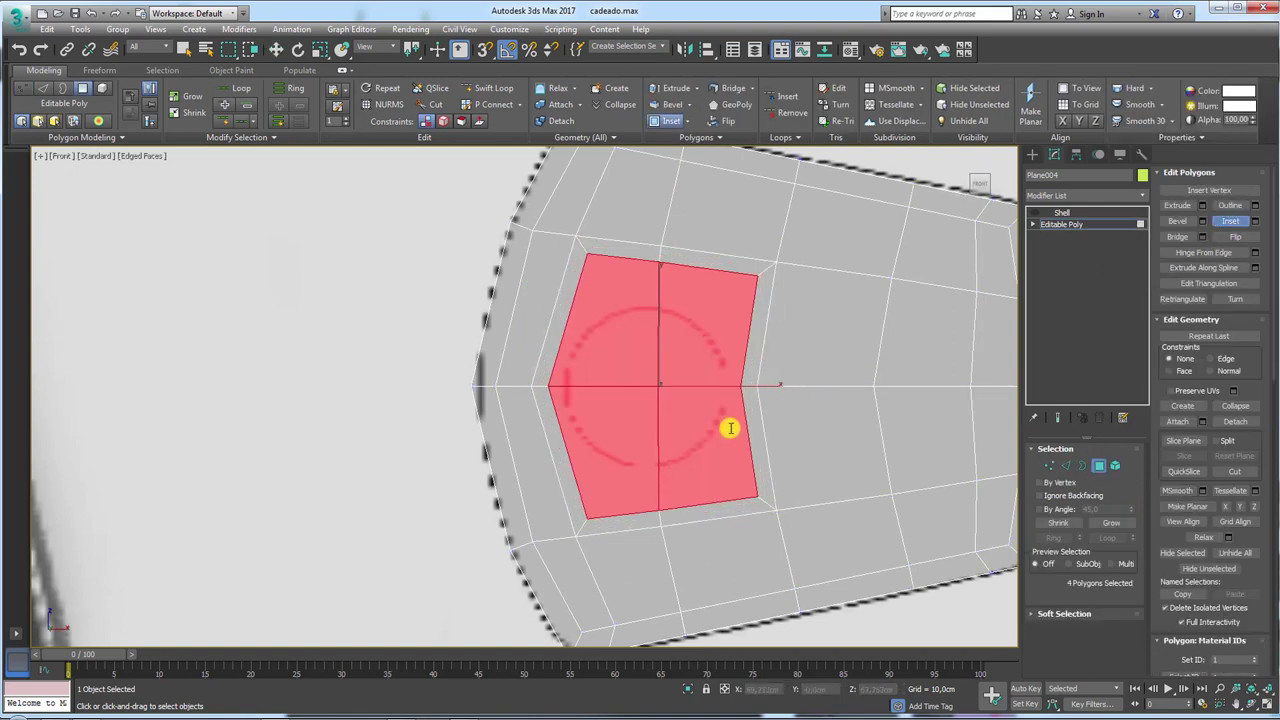
click(1049, 465)
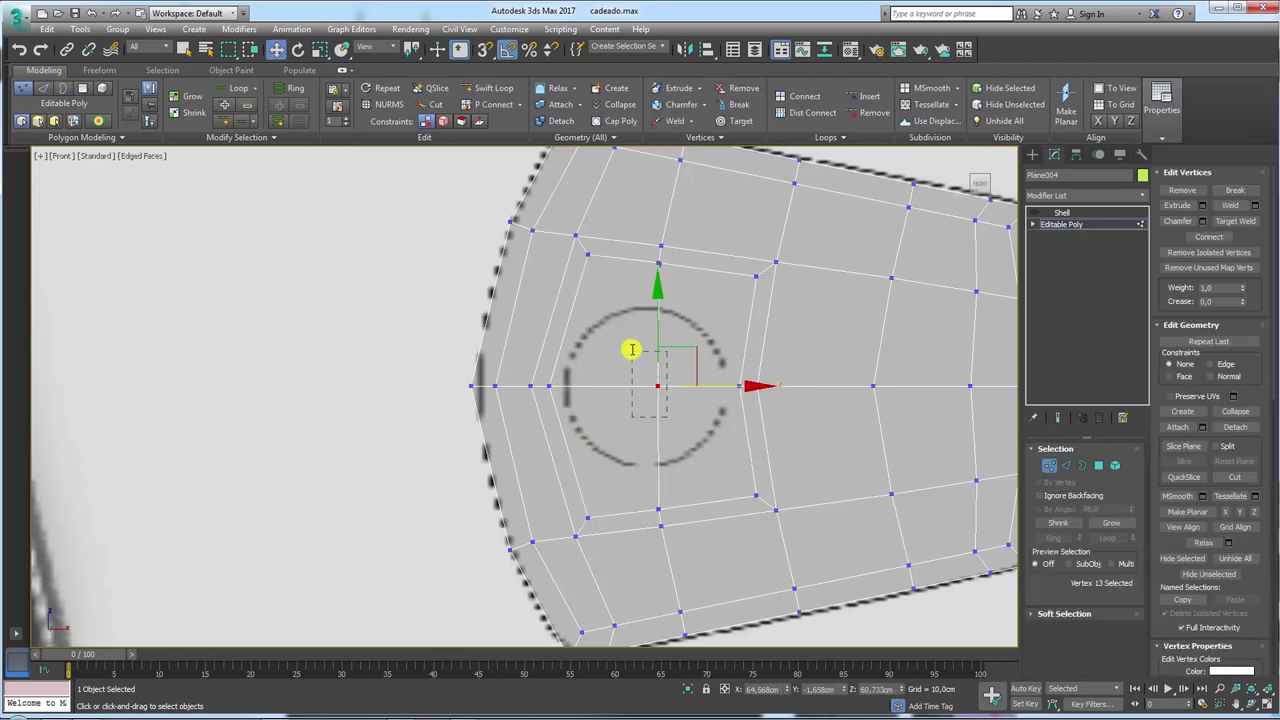
ctrl+click(1065, 465)
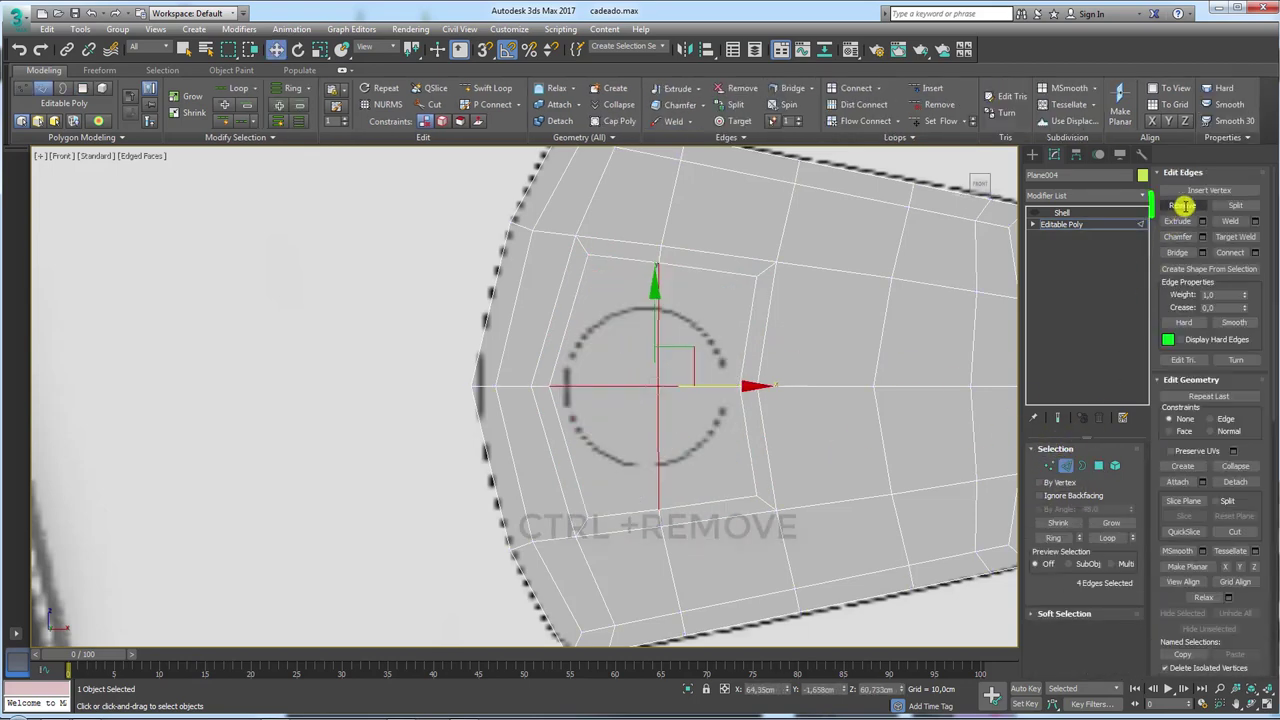
ctrl+click(1183, 204)
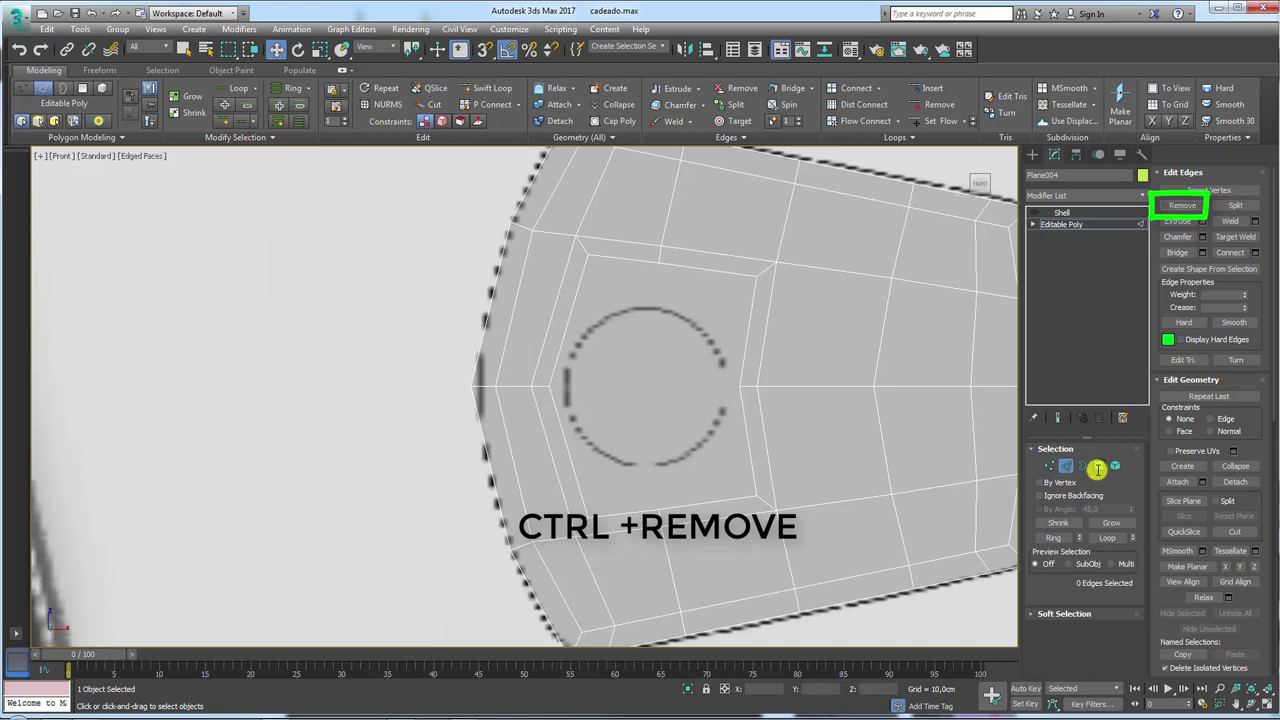
click(1099, 465)
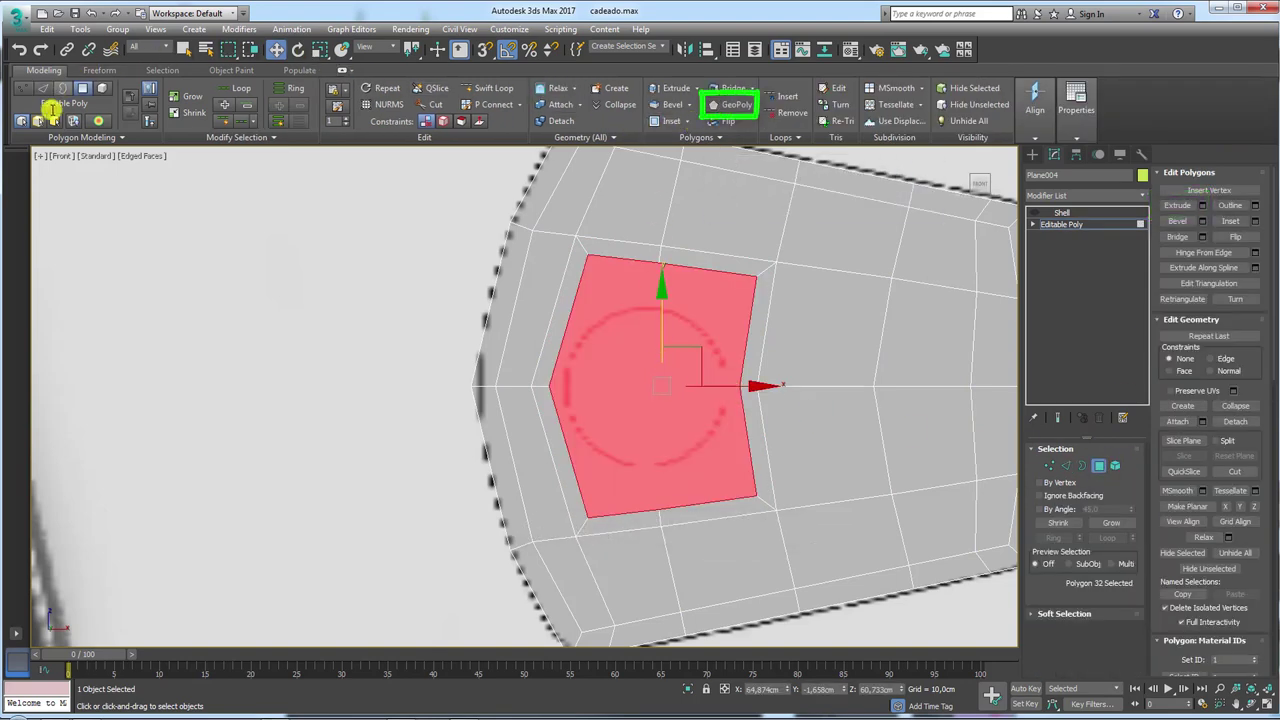
Make the hole polygon a regular octagon, shrink it and move it onto the hole outline.
click(730, 105)
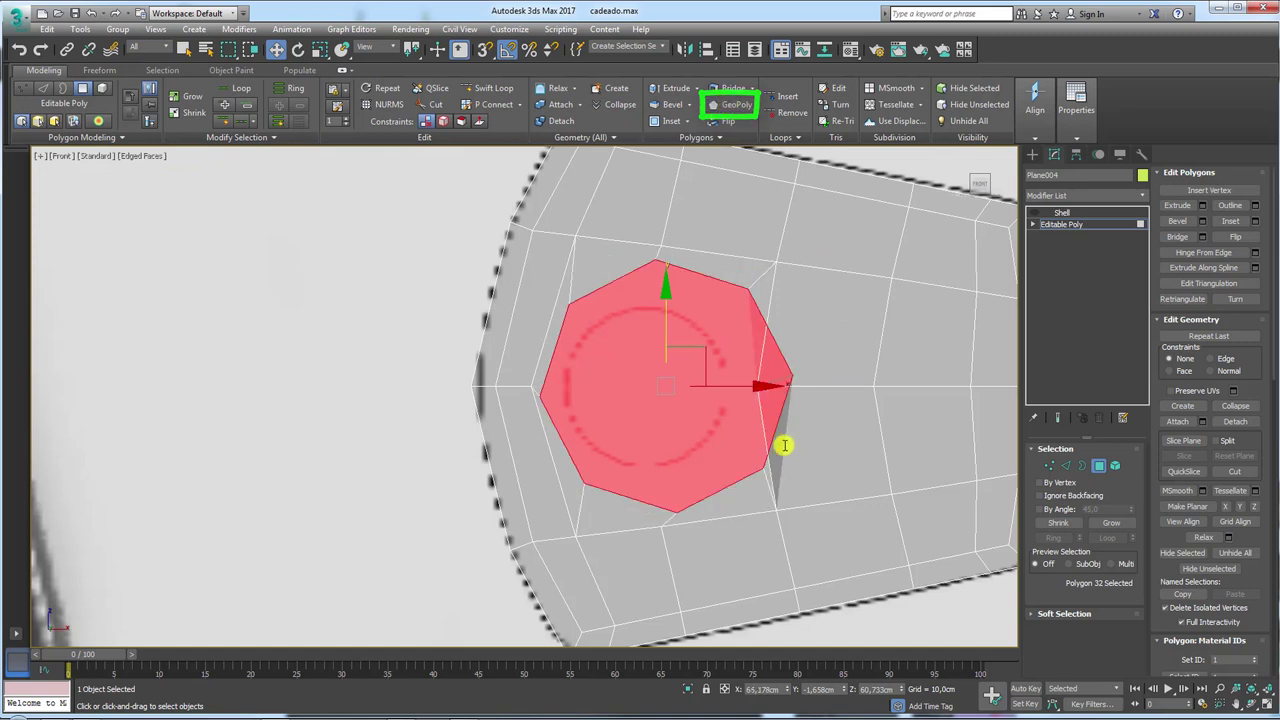
key(r)
drag(674, 371, 674, 486)
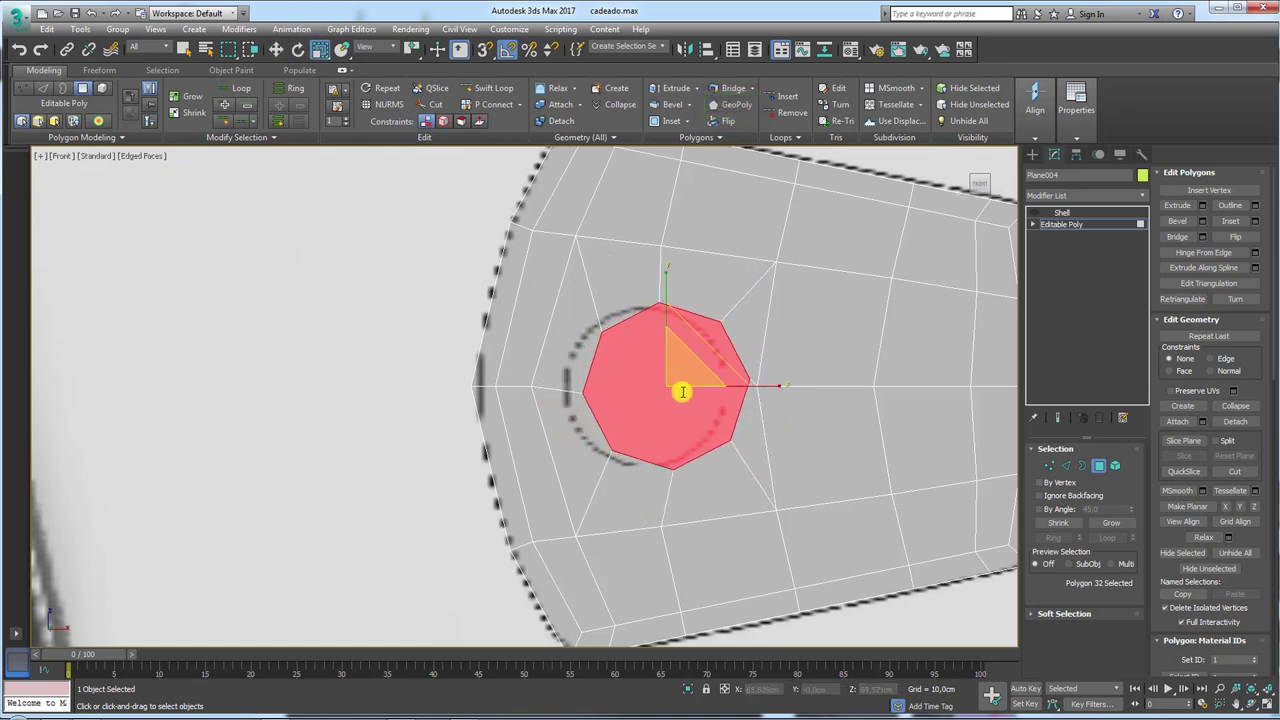
key(w)
drag(709, 348, 687, 348)
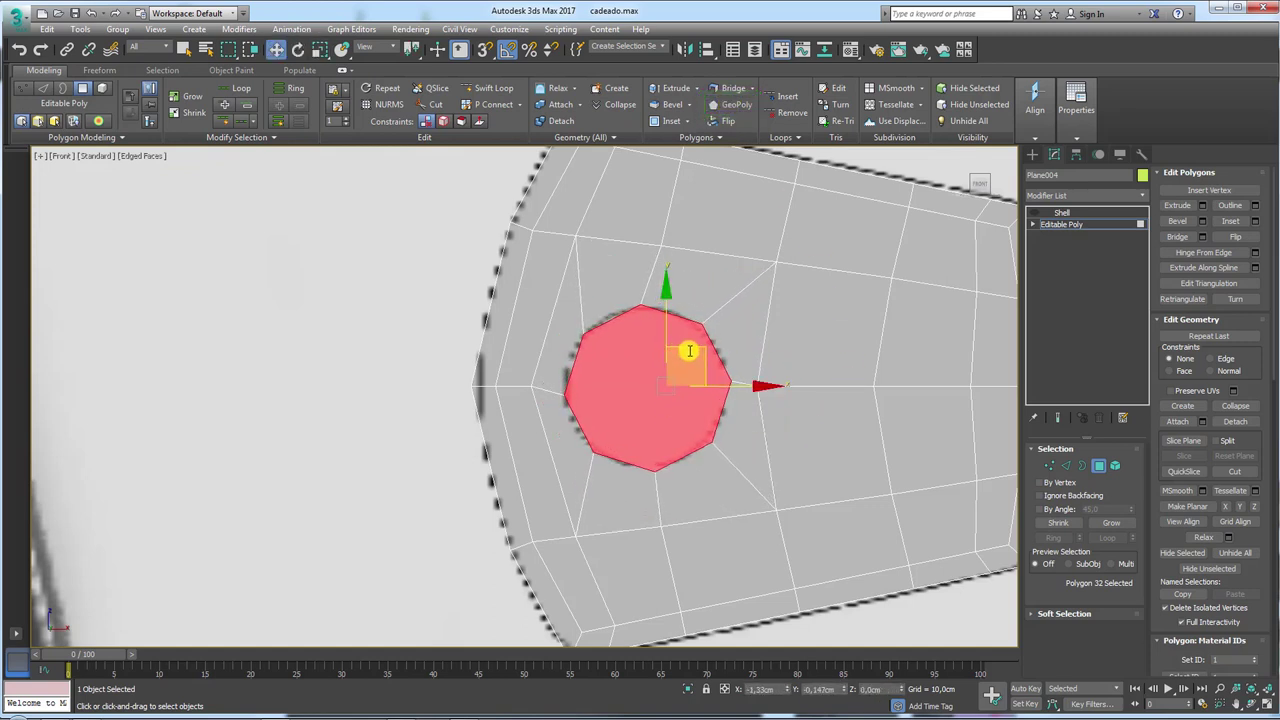
scroll(734, 374, up, 2)
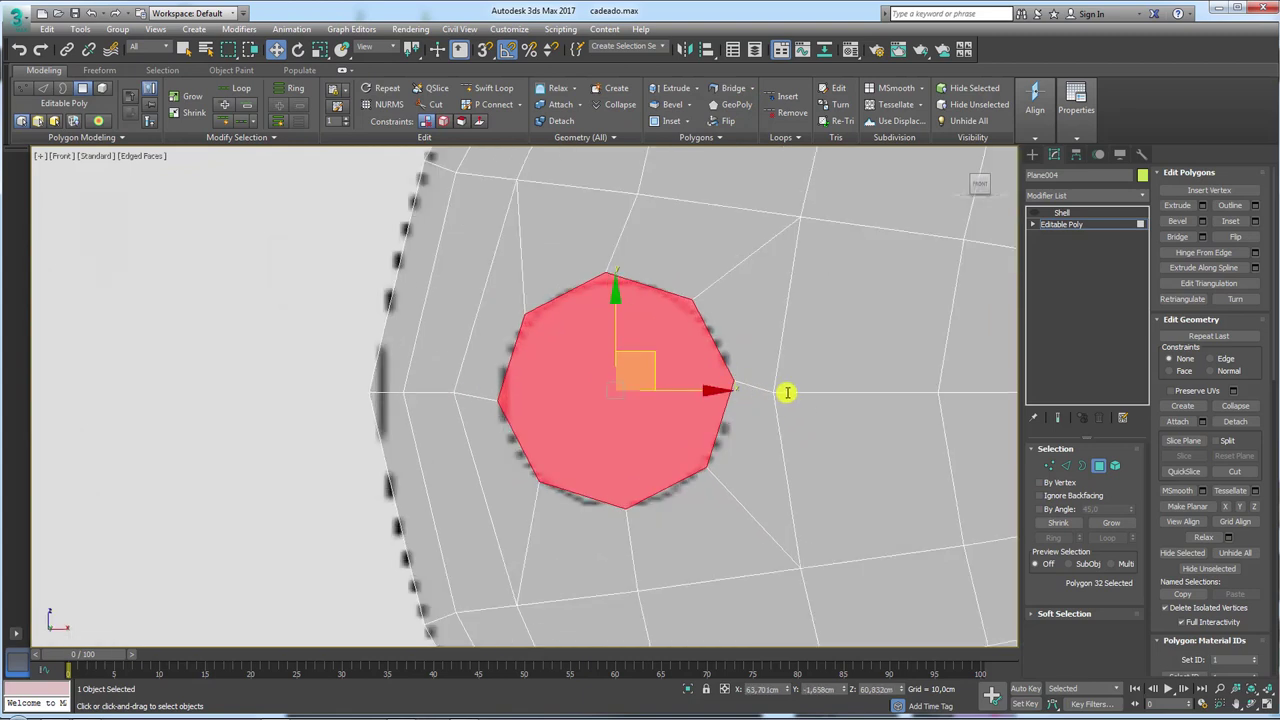
click(787, 392)
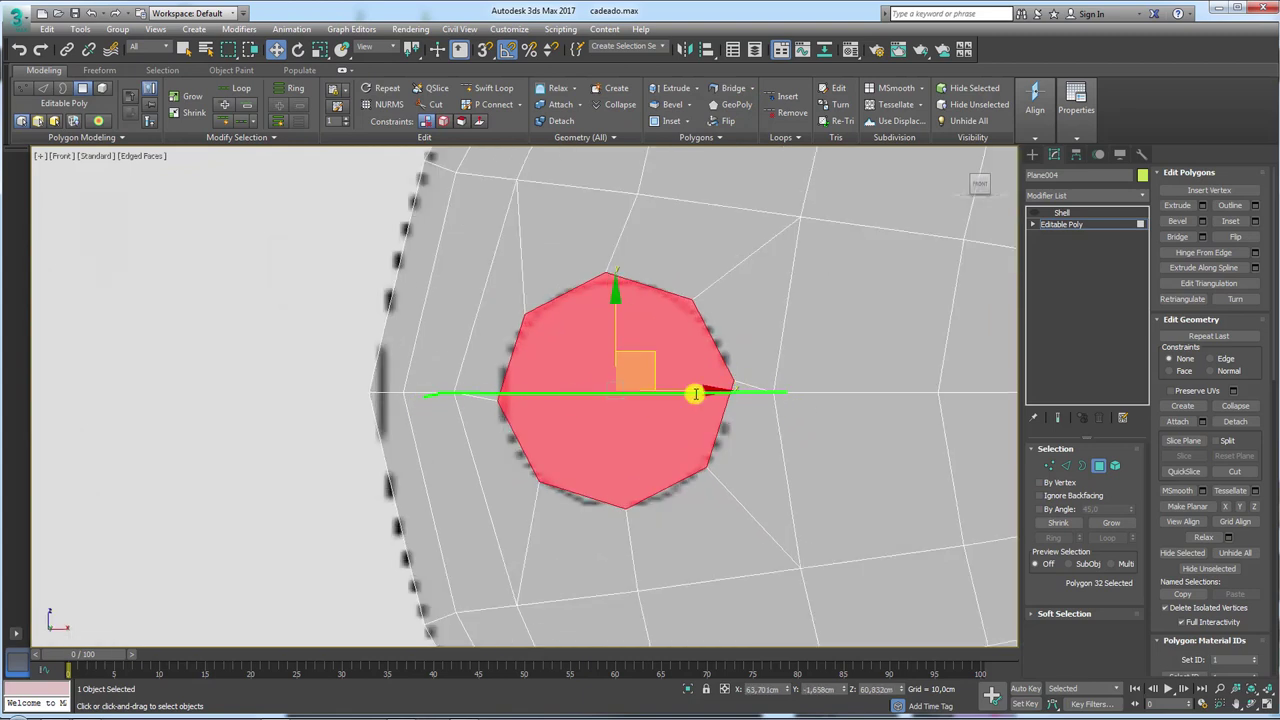
right_click(800, 391)
Scale the octagon polygon up uniformly after undoing a trial rotation.
key(e)
drag(680, 329, 685, 333)
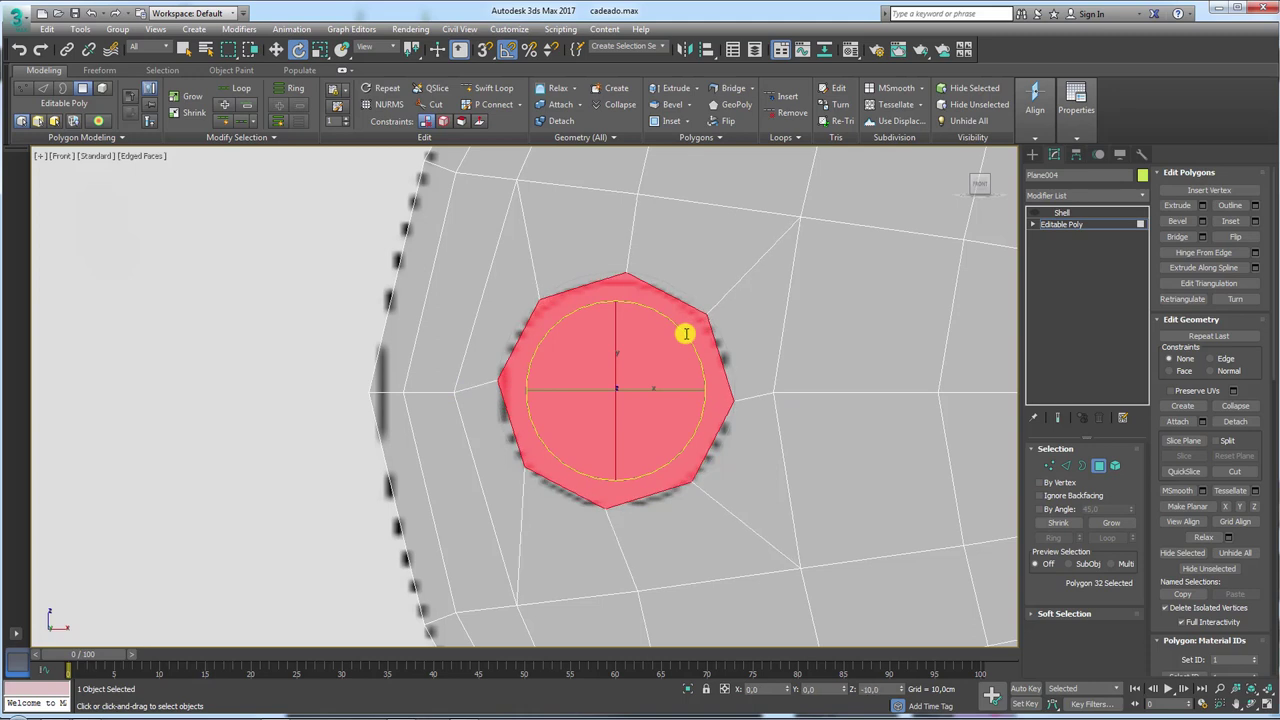
key(ctrl+z)
key(w)
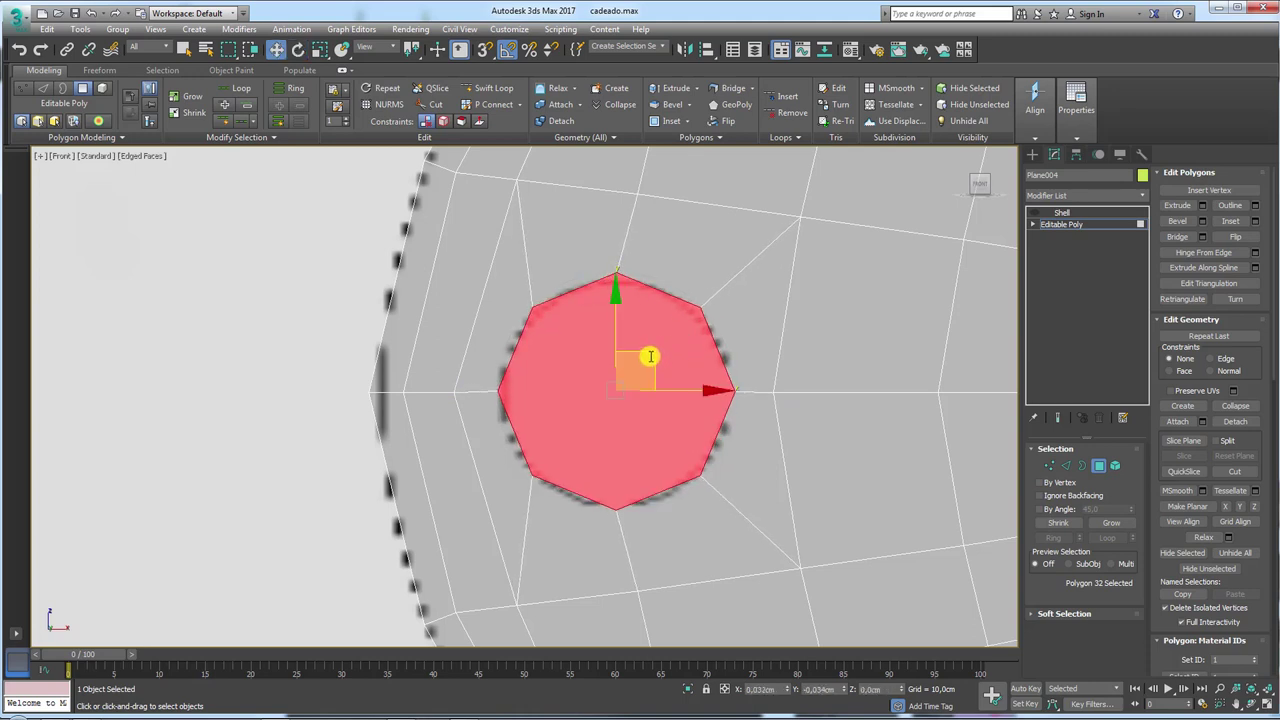
key(r)
drag(674, 353, 677, 352)
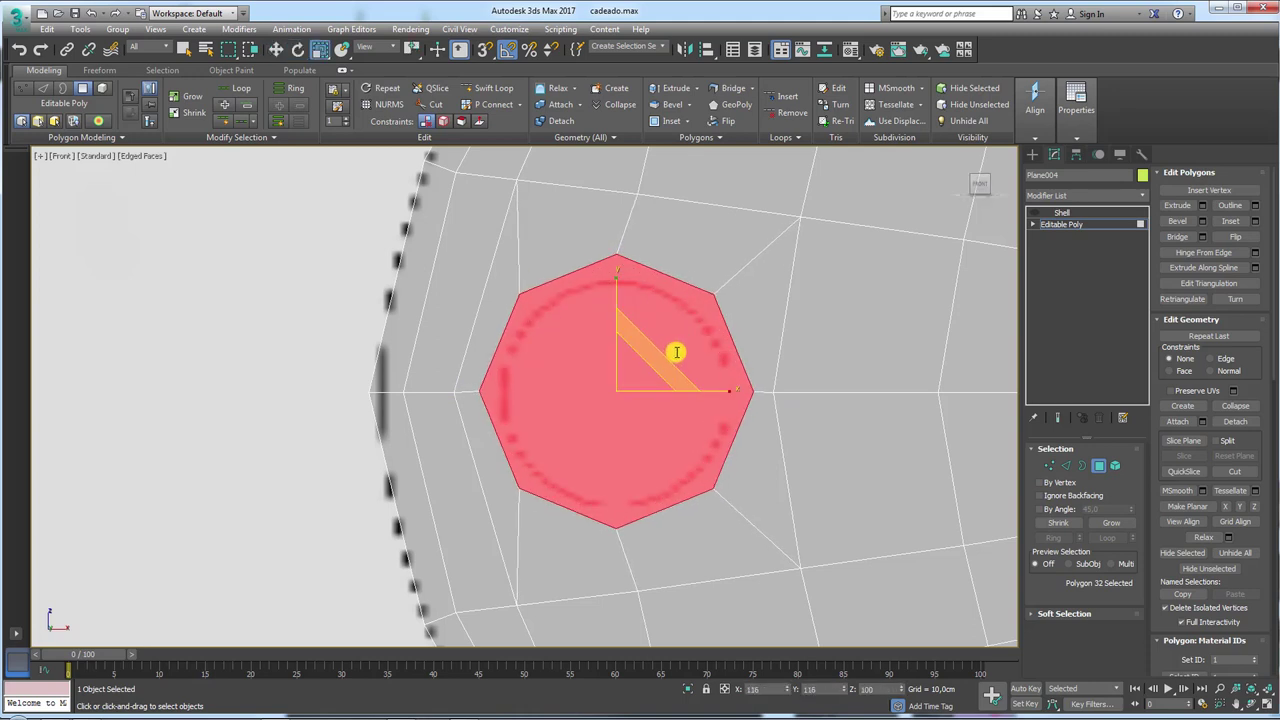
Inset the octagon twice, then delete it to open the key-ring hole.
click(1230, 220)
drag(640, 420, 646, 409)
key(r)
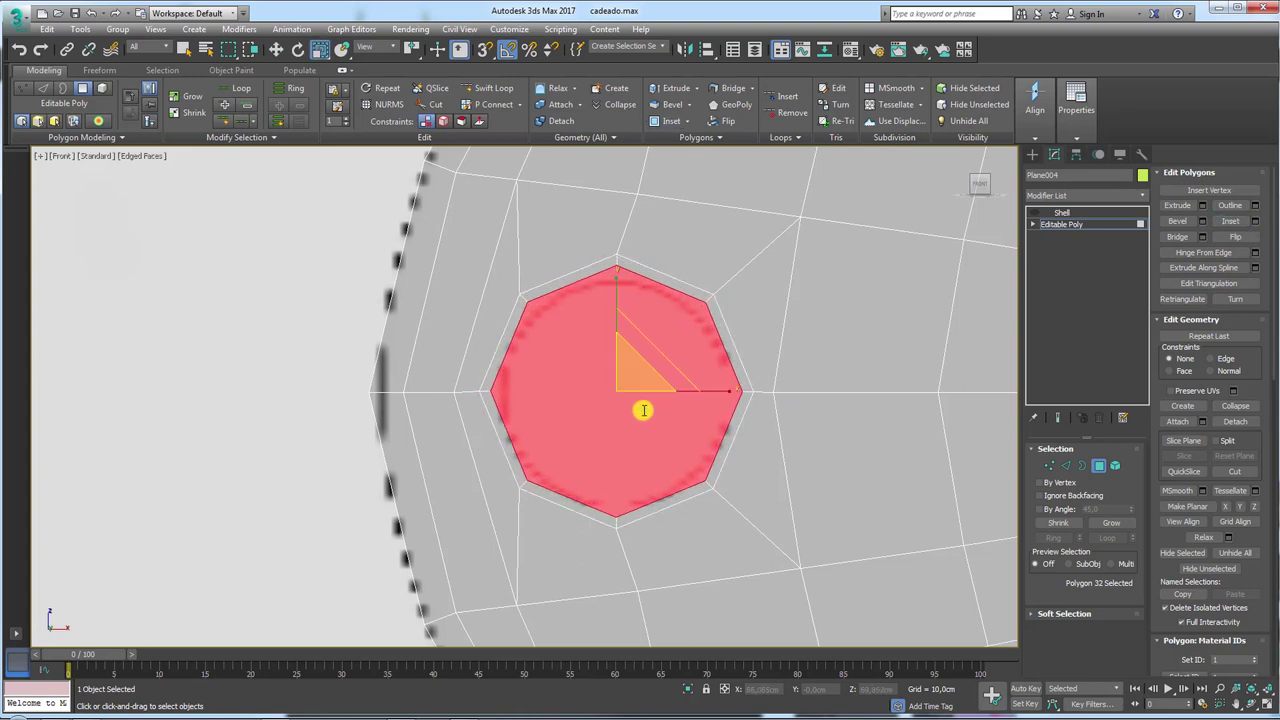
click(1230, 220)
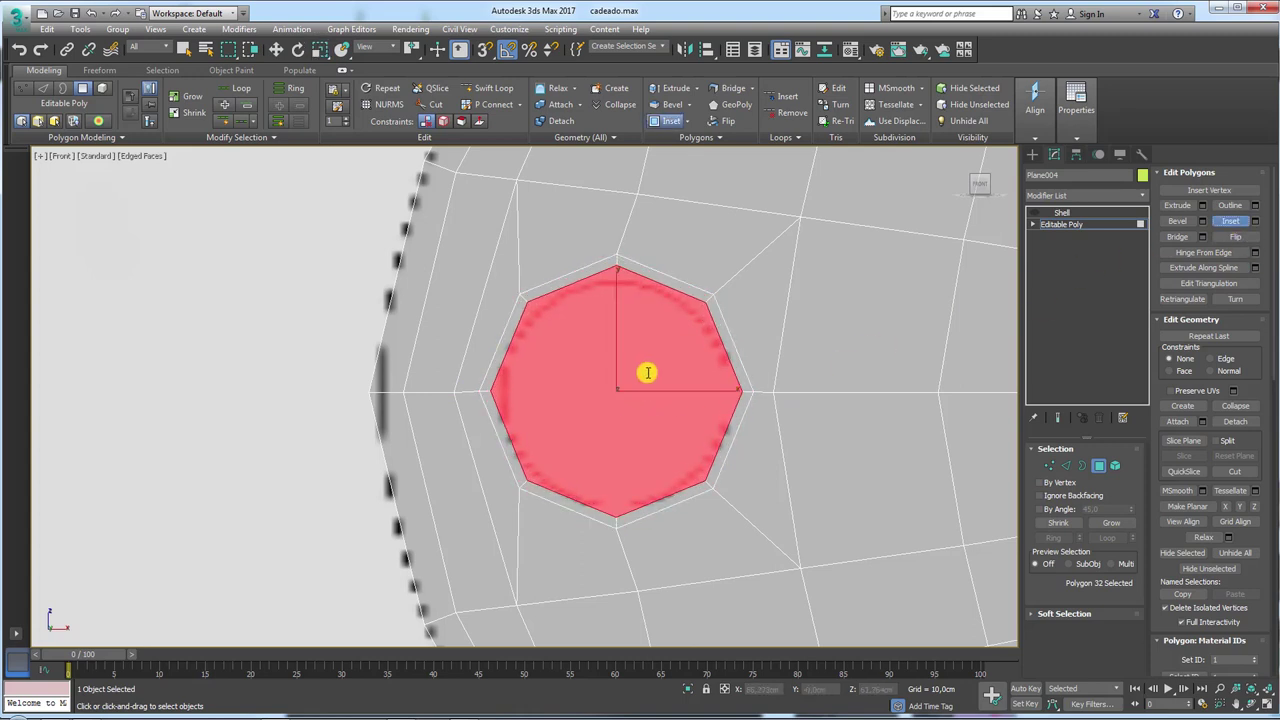
drag(648, 372, 652, 371)
key(r)
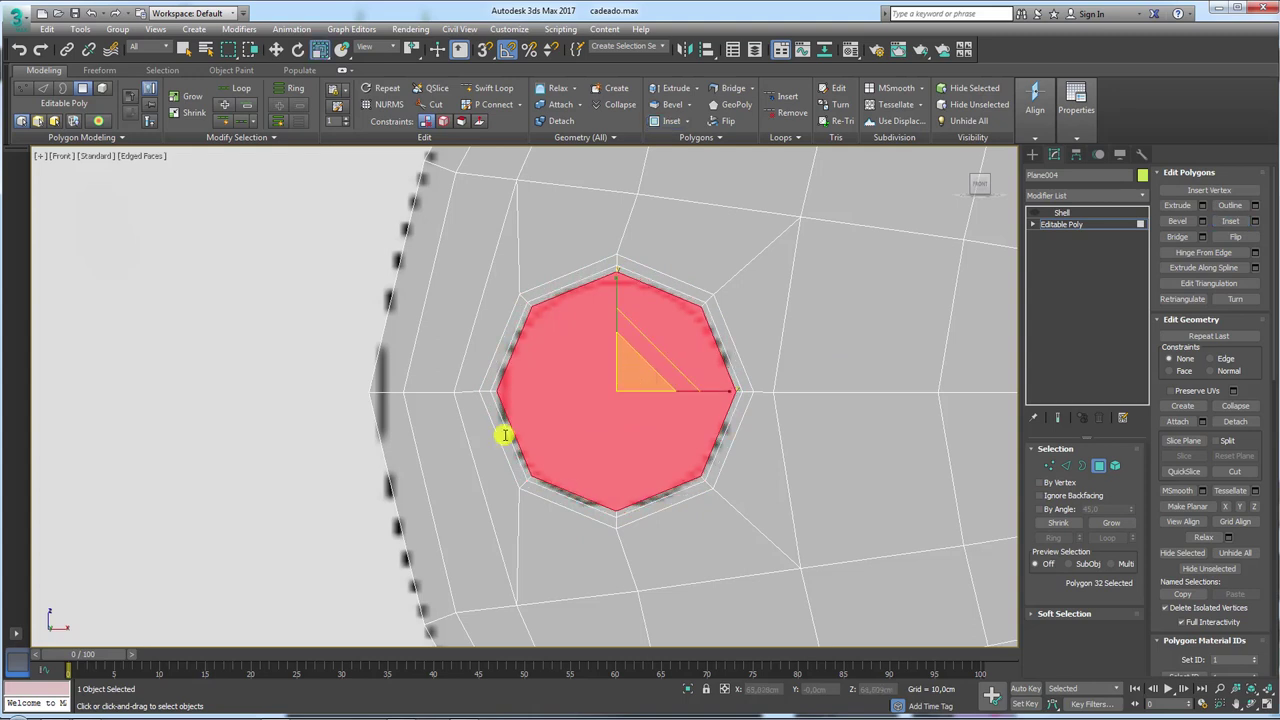
key(Delete)
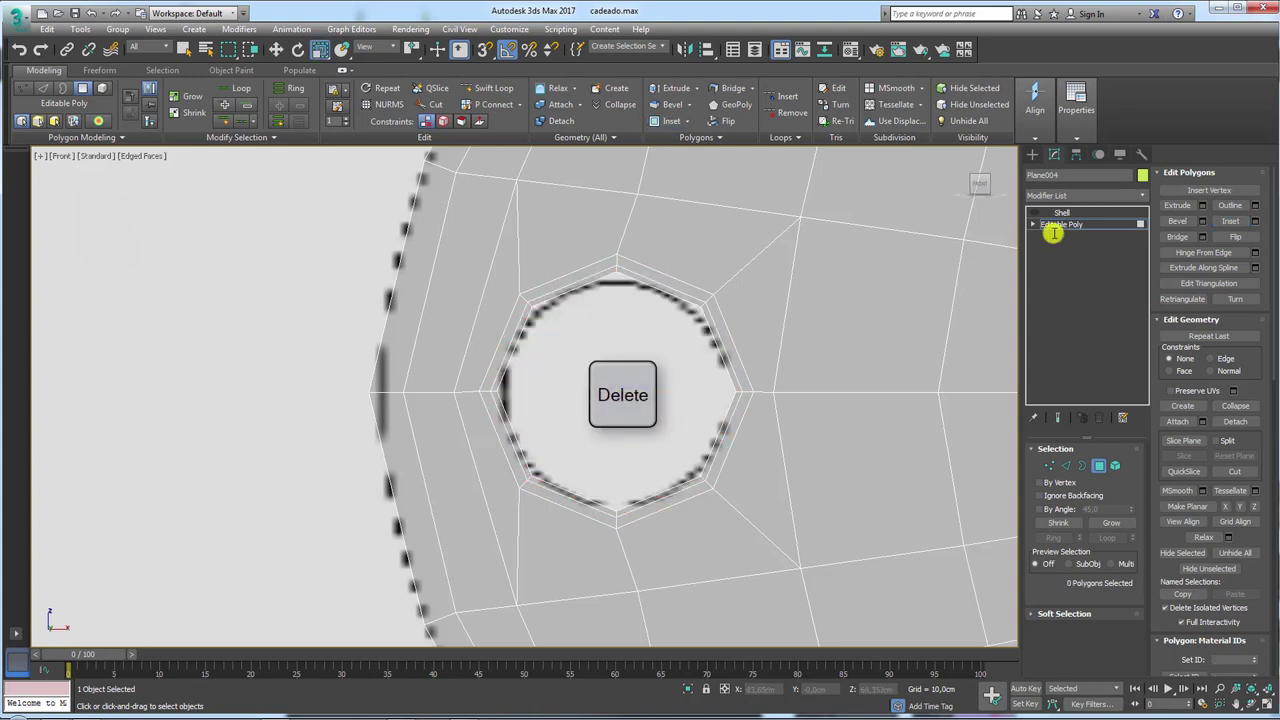
Select the Shell modifier and orbit to view the thickened key head edge-on.
click(1066, 212)
scroll(772, 332, down, 5)
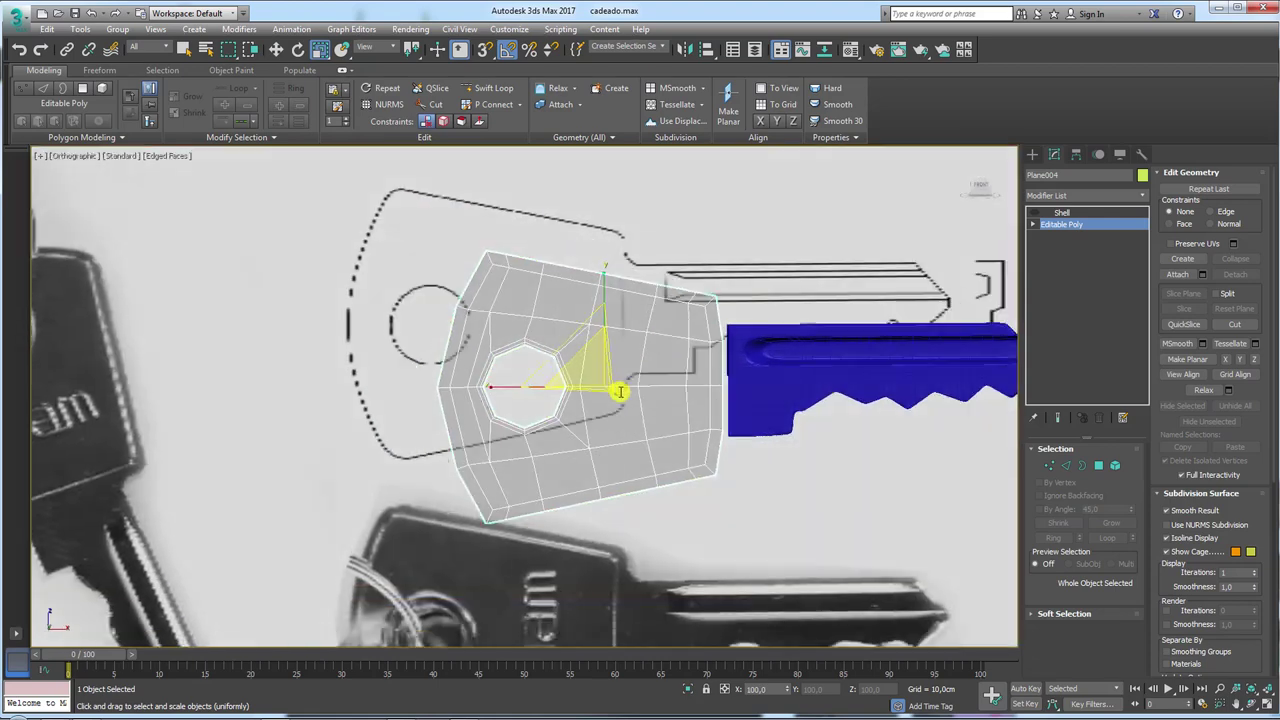
alt+middle_drag(606, 371, 651, 394)
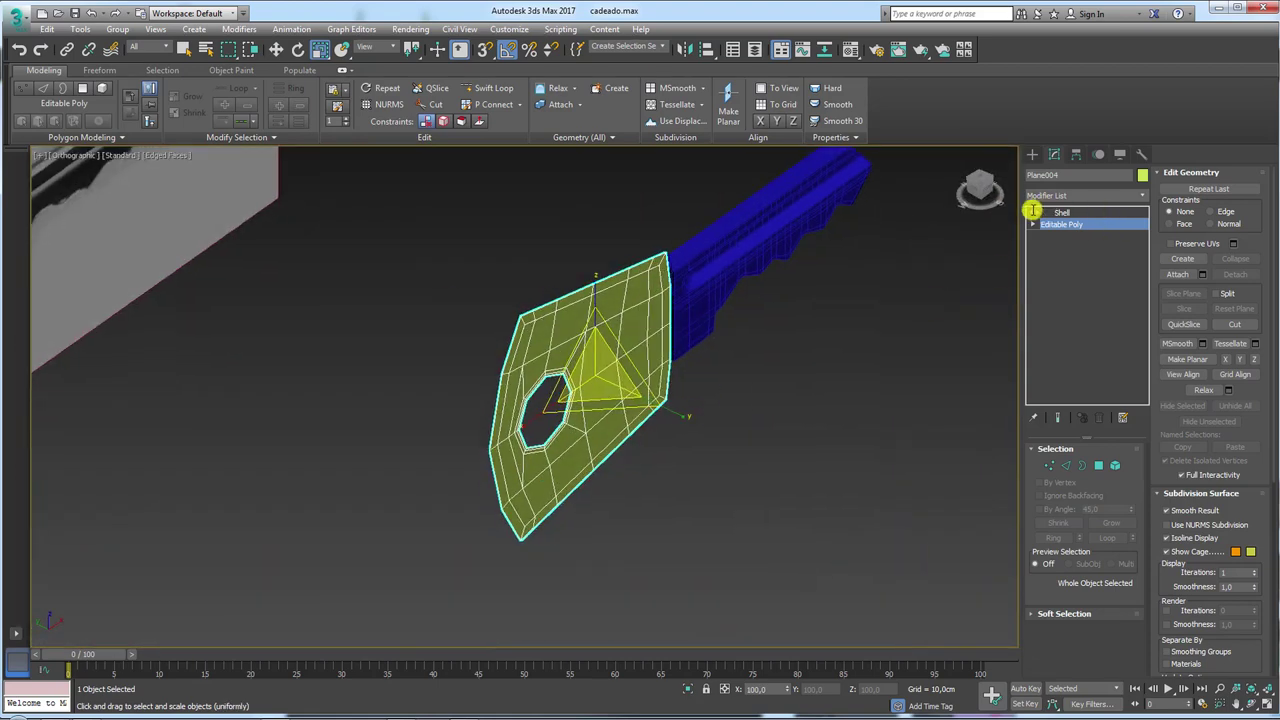
click(1062, 212)
alt+middle_drag(857, 306, 826, 383)
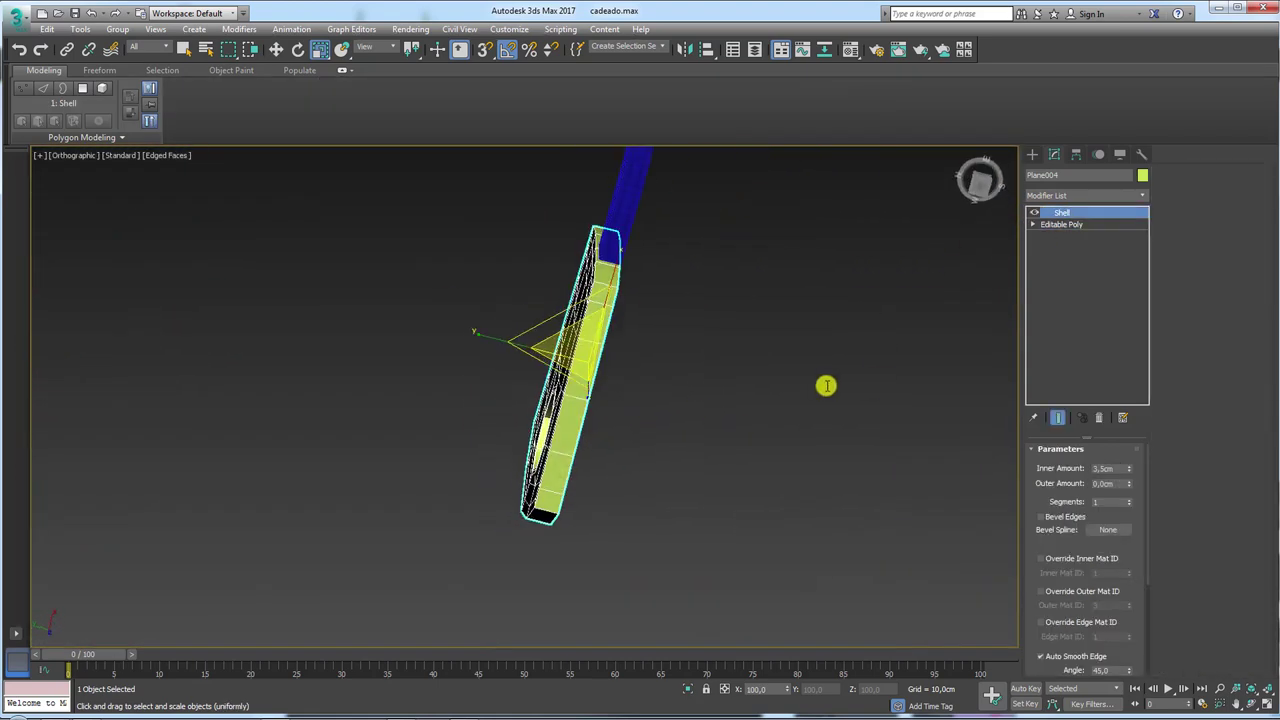
mouse_move(530, 386)
middle_down()
mouse_move(590, 462)
mouse_move(783, 417)
mouse_move(866, 320)
middle_up()
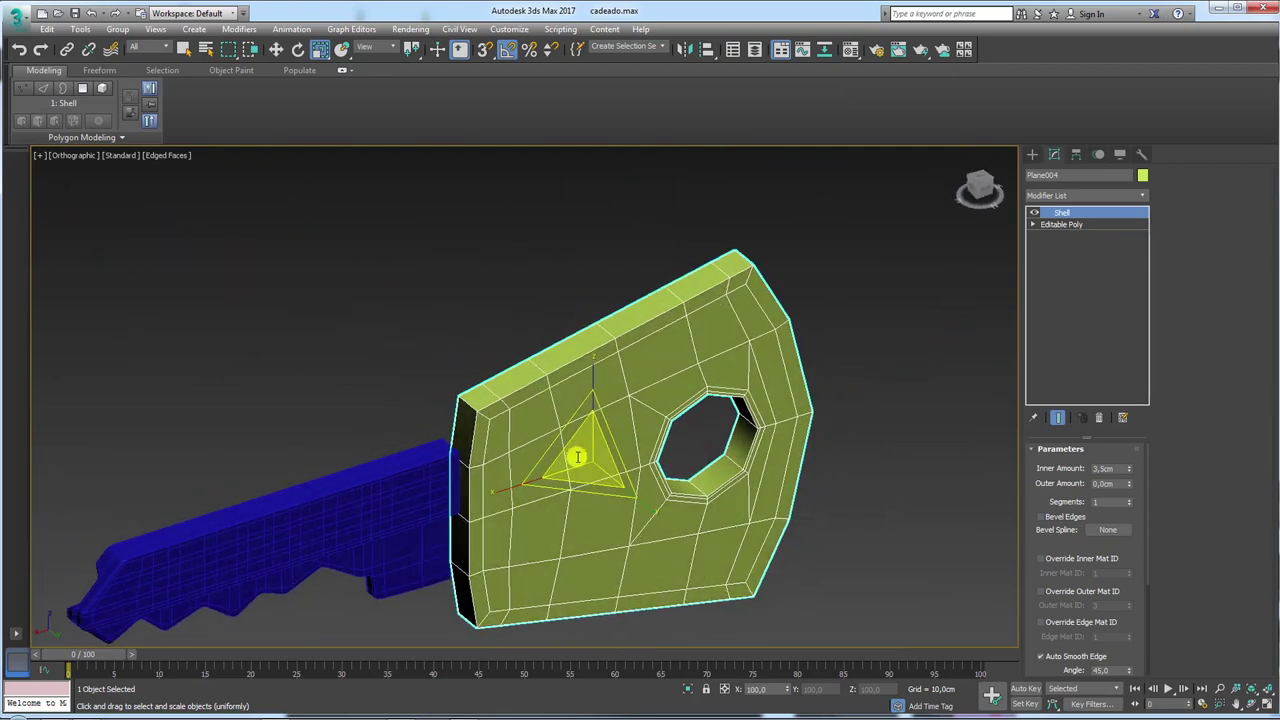
mouse_move(574, 451)
alt+middle_down()
mouse_move(678, 402)
mouse_move(609, 351)
mouse_move(626, 429)
mouse_move(677, 340)
mouse_move(675, 386)
mouse_move(597, 406)
alt+middle_up()
Inspect the head-blade join from several angles and bring up the Polygon Modeling options.
scroll(509, 309, up, 3)
scroll(531, 354, up, 2)
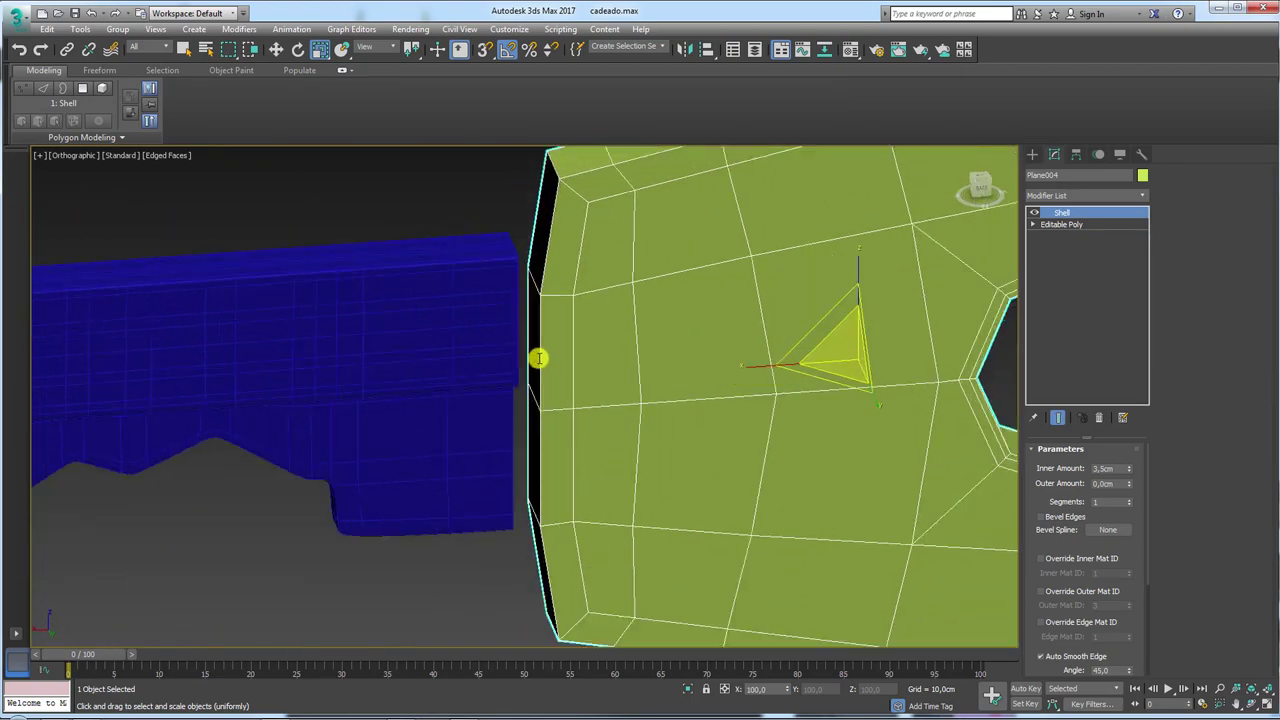
mouse_move(580, 559)
alt+middle_down()
mouse_move(640, 423)
mouse_move(676, 416)
alt+middle_up()
middle_drag(751, 337, 658, 284)
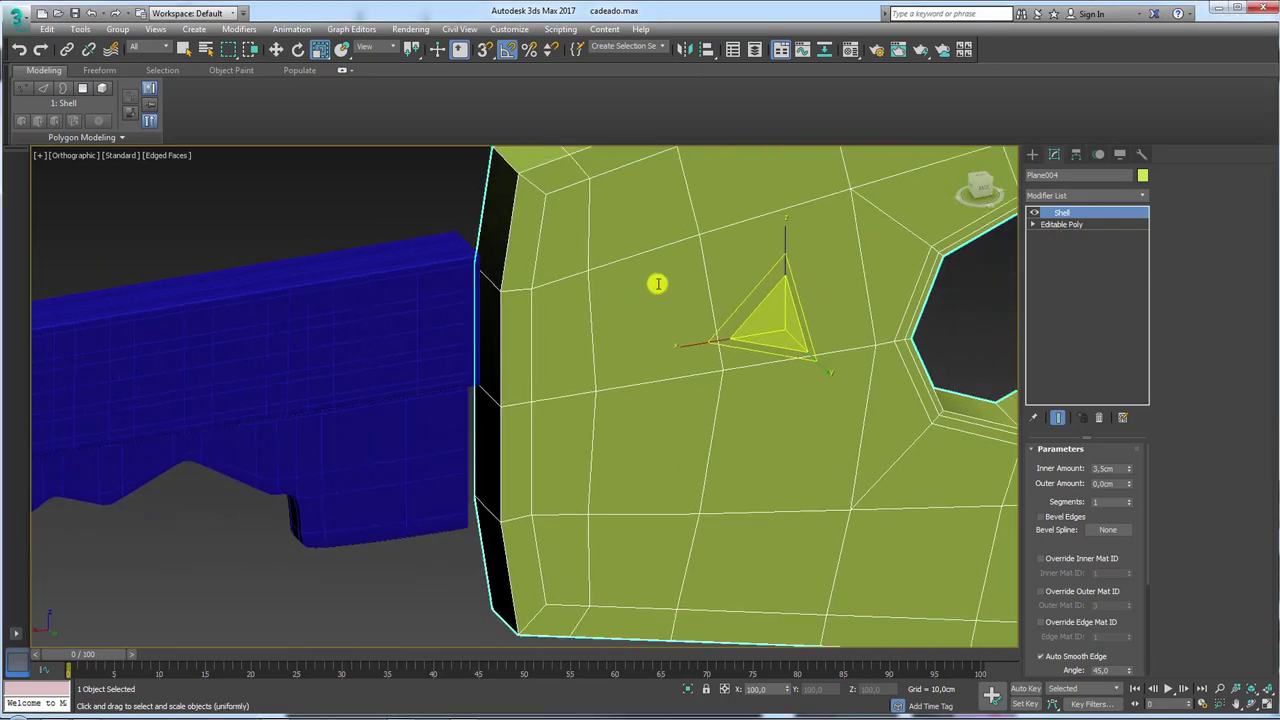
middle_drag(779, 261, 709, 286)
scroll(709, 286, down, 2)
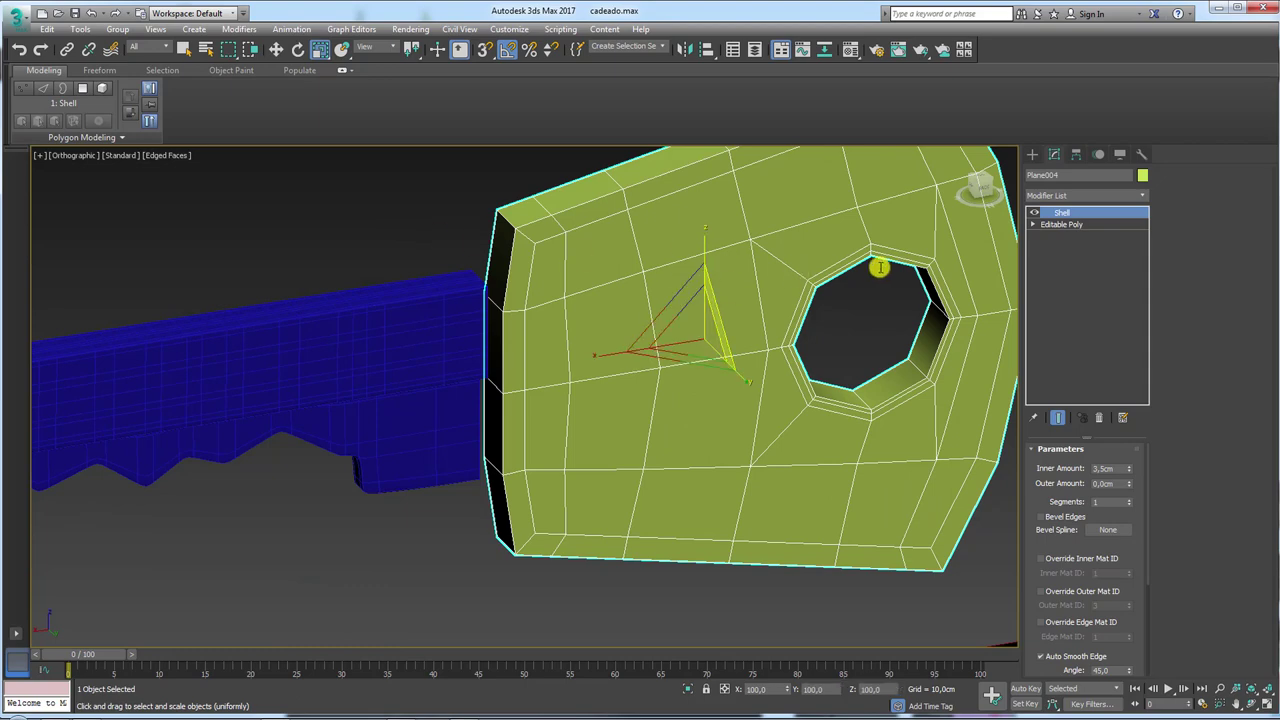
click(88, 141)
Apply an Edit Poly modifier, enter Vertex mode and switch to Front view.
click(86, 186)
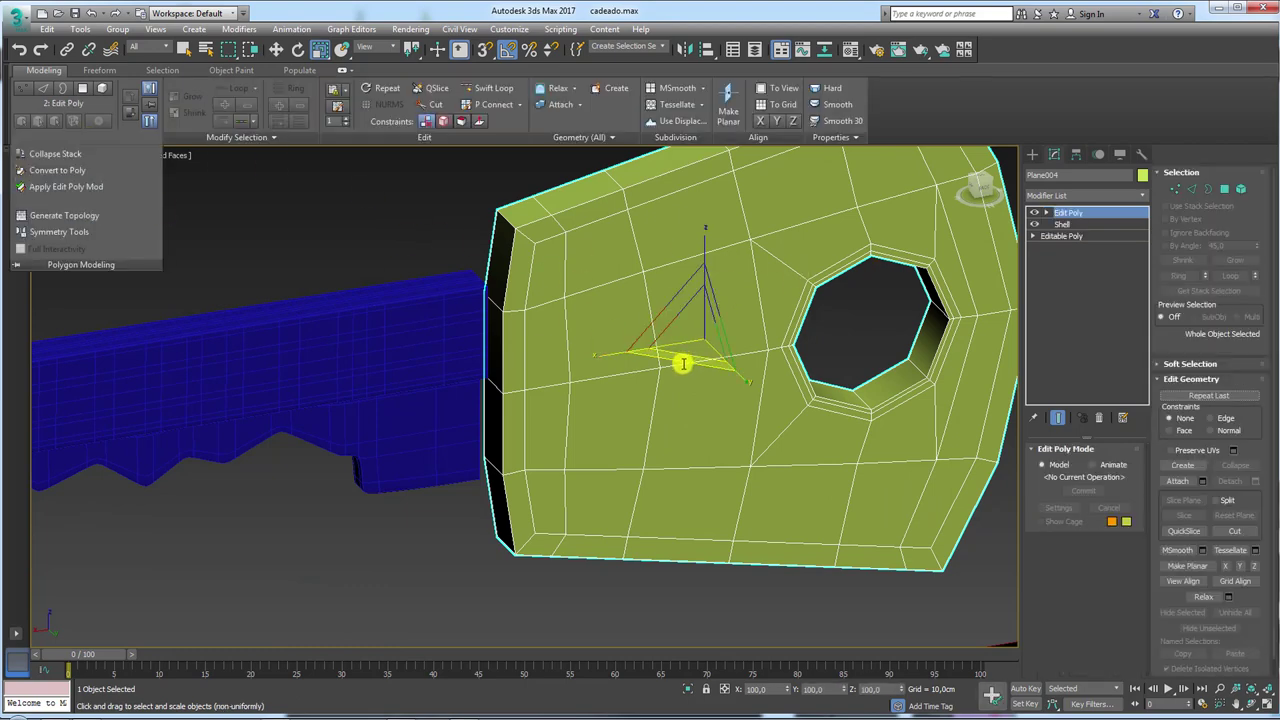
alt+middle_drag(680, 360, 709, 344)
click(341, 70)
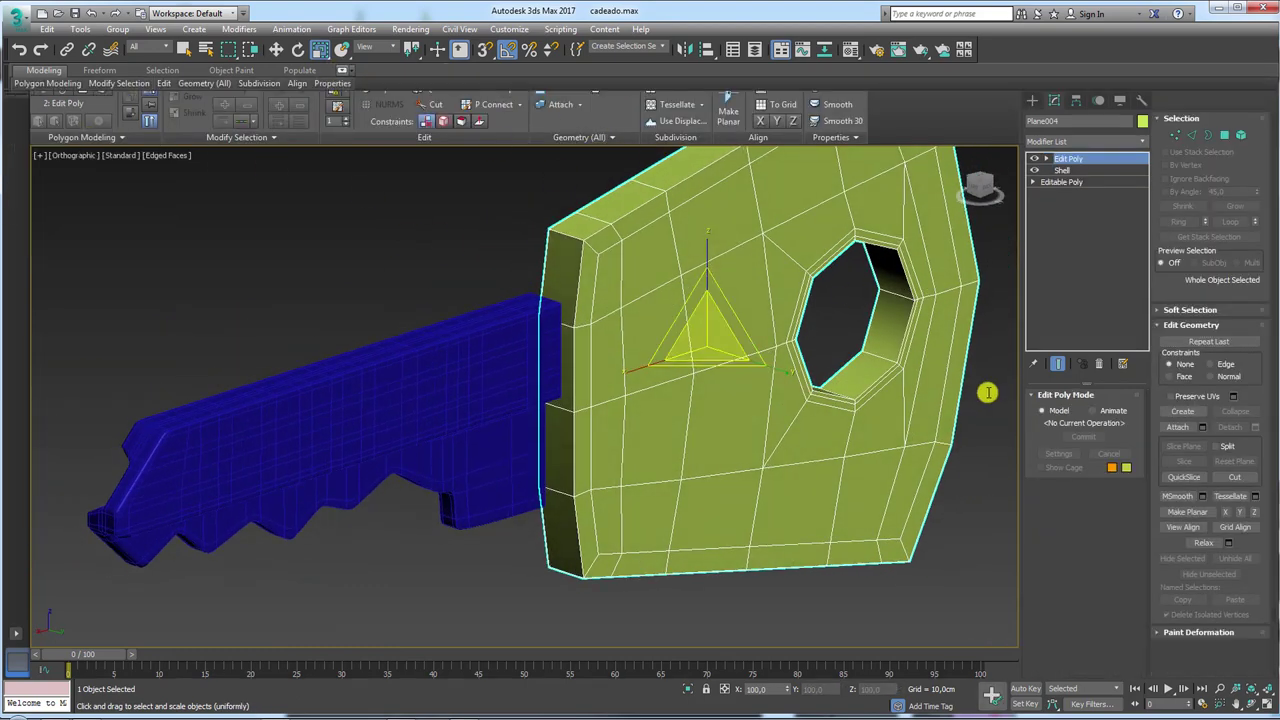
click(1170, 128)
mouse_move(851, 320)
alt+middle_down()
mouse_move(723, 320)
mouse_move(791, 334)
mouse_move(903, 321)
alt+middle_up()
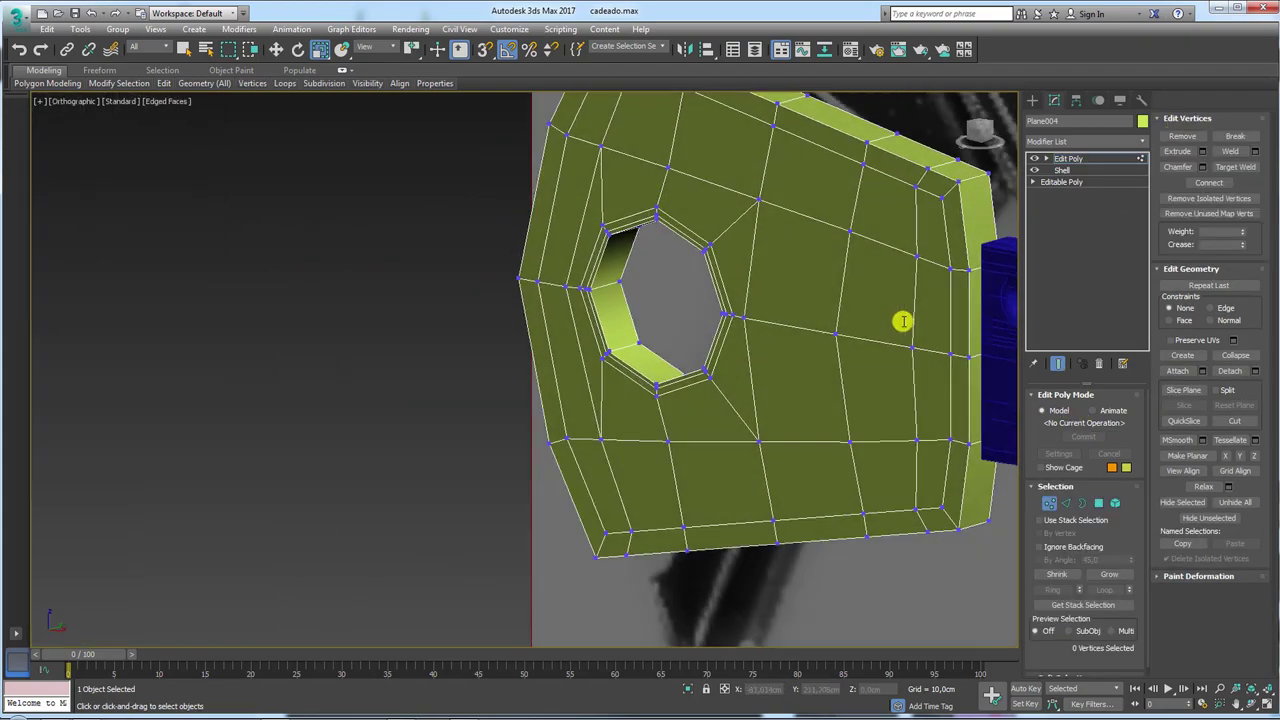
key(f)
Move the head's right-edge vertices down to line up with the blade's top.
scroll(833, 207, up, 10)
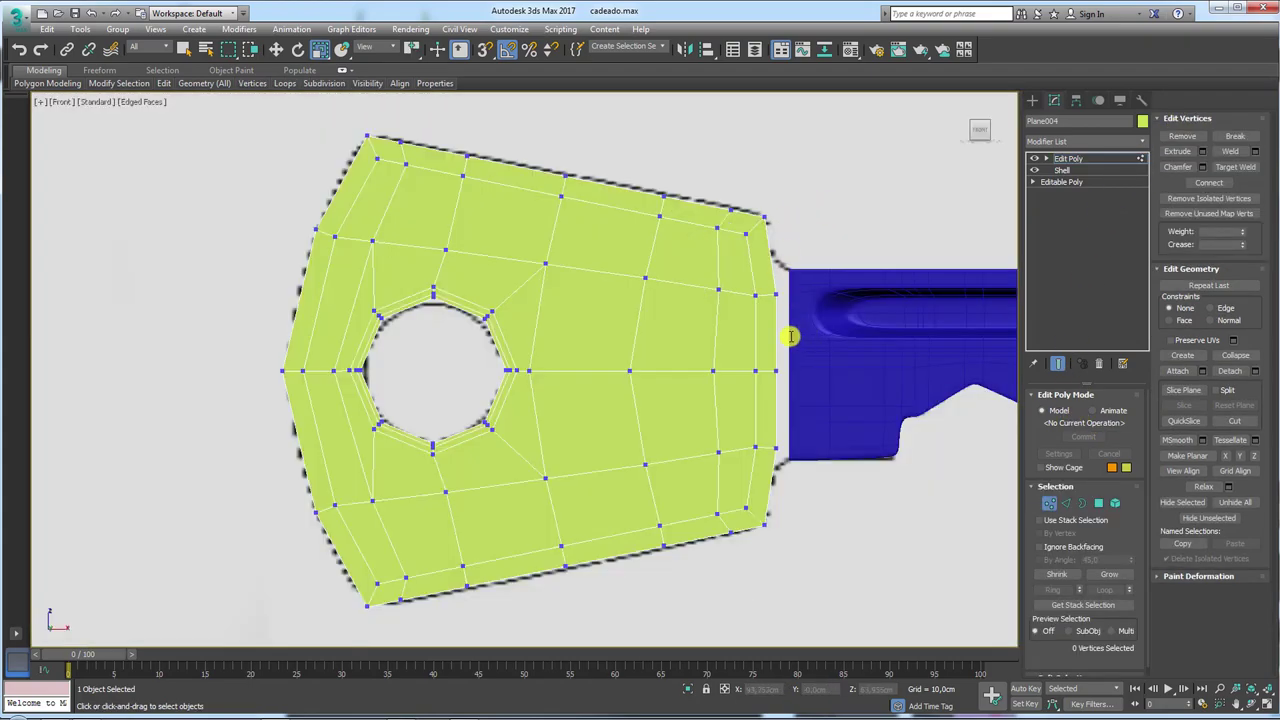
drag(639, 282, 640, 282)
key(w)
drag(671, 206, 672, 173)
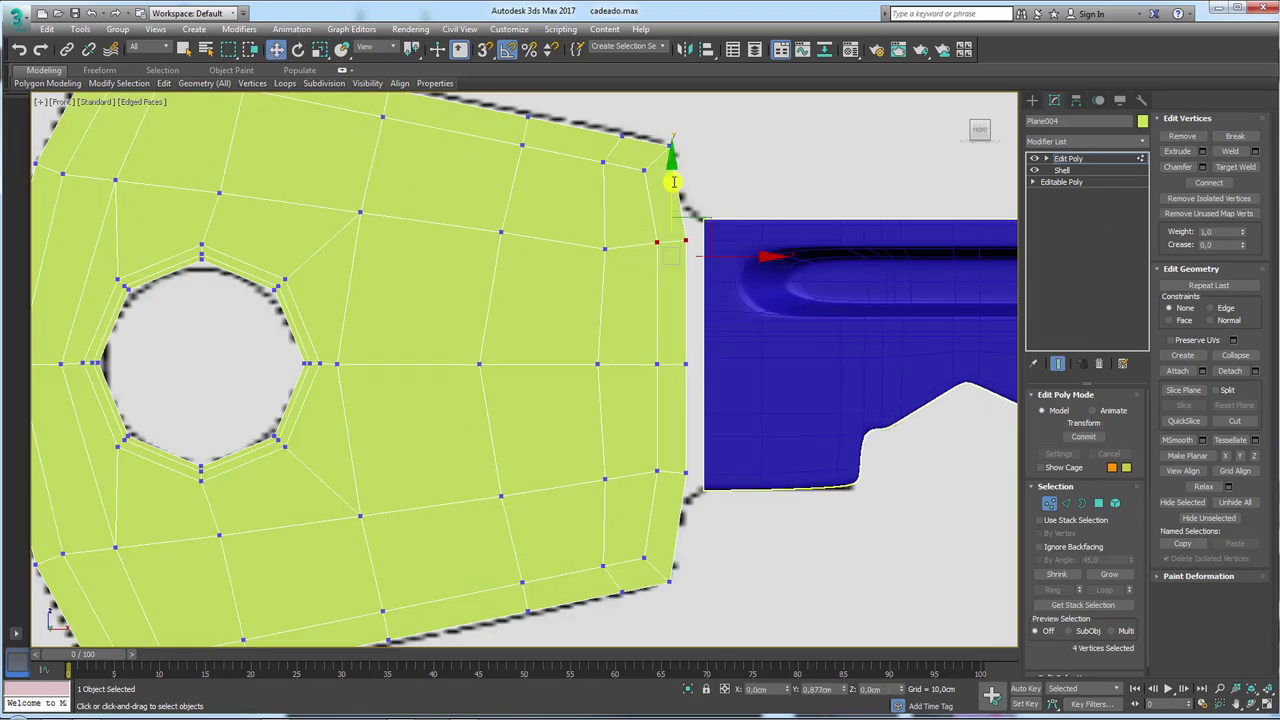
click(604, 248)
drag(611, 214, 621, 184)
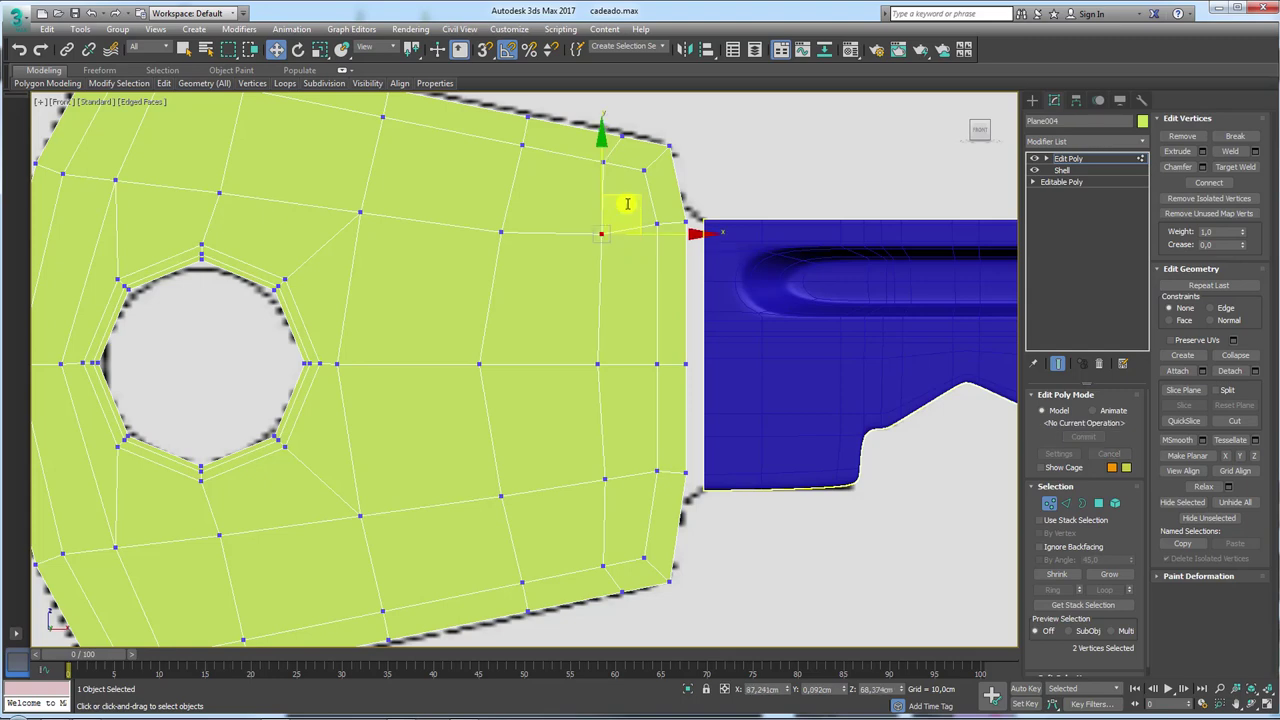
key(ctrl+z)
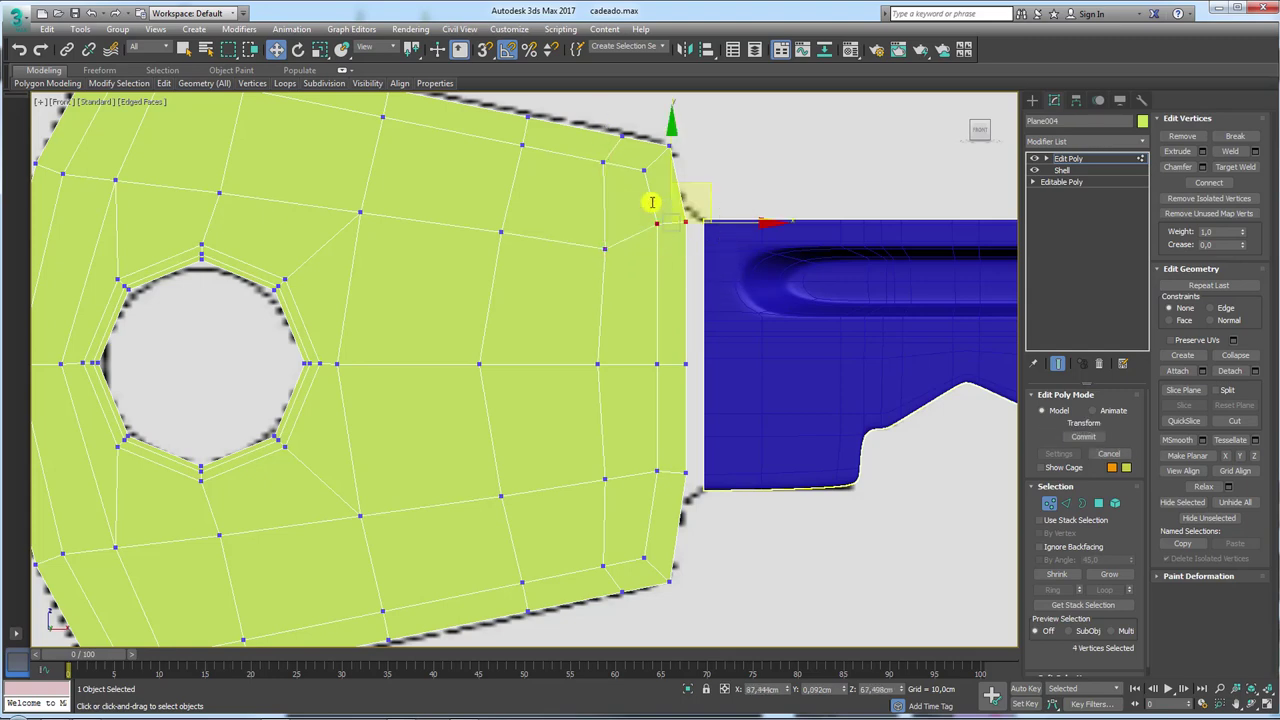
mouse_move(676, 203)
mouse_down()
mouse_move(714, 266)
mouse_move(734, 343)
mouse_up()
middle_drag(620, 269, 657, 322)
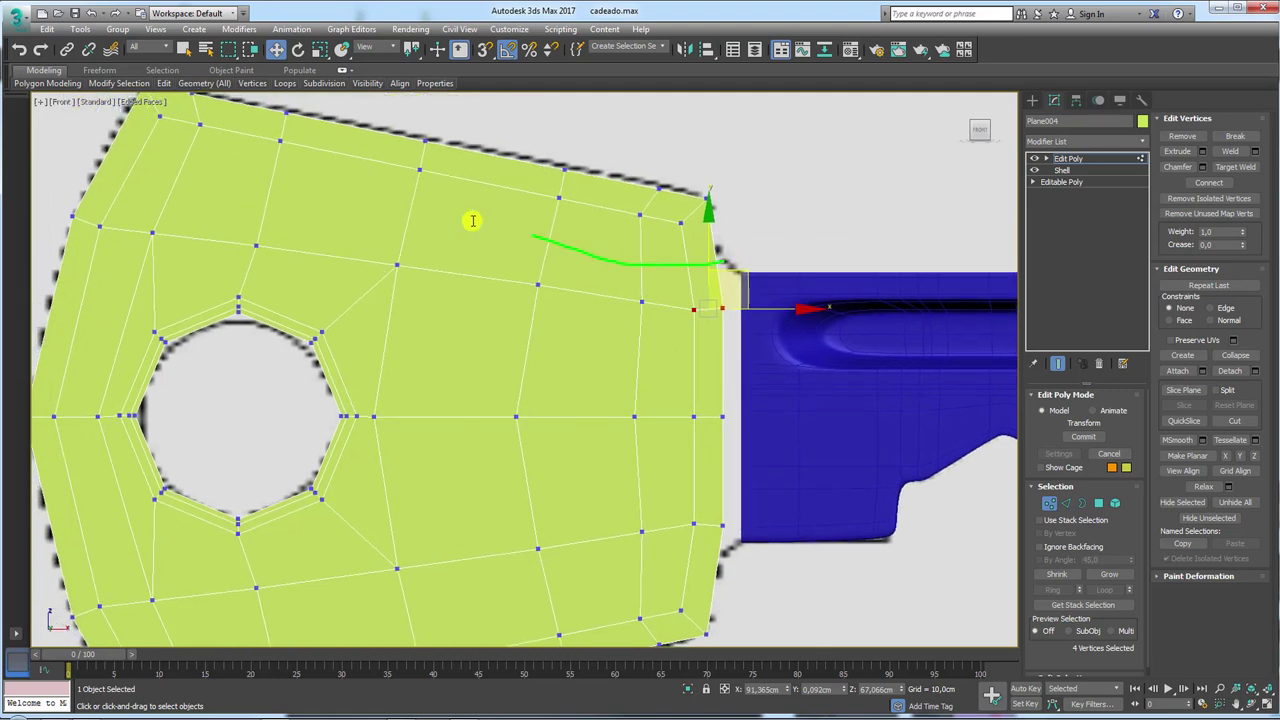
drag(770, 440, 362, 492)
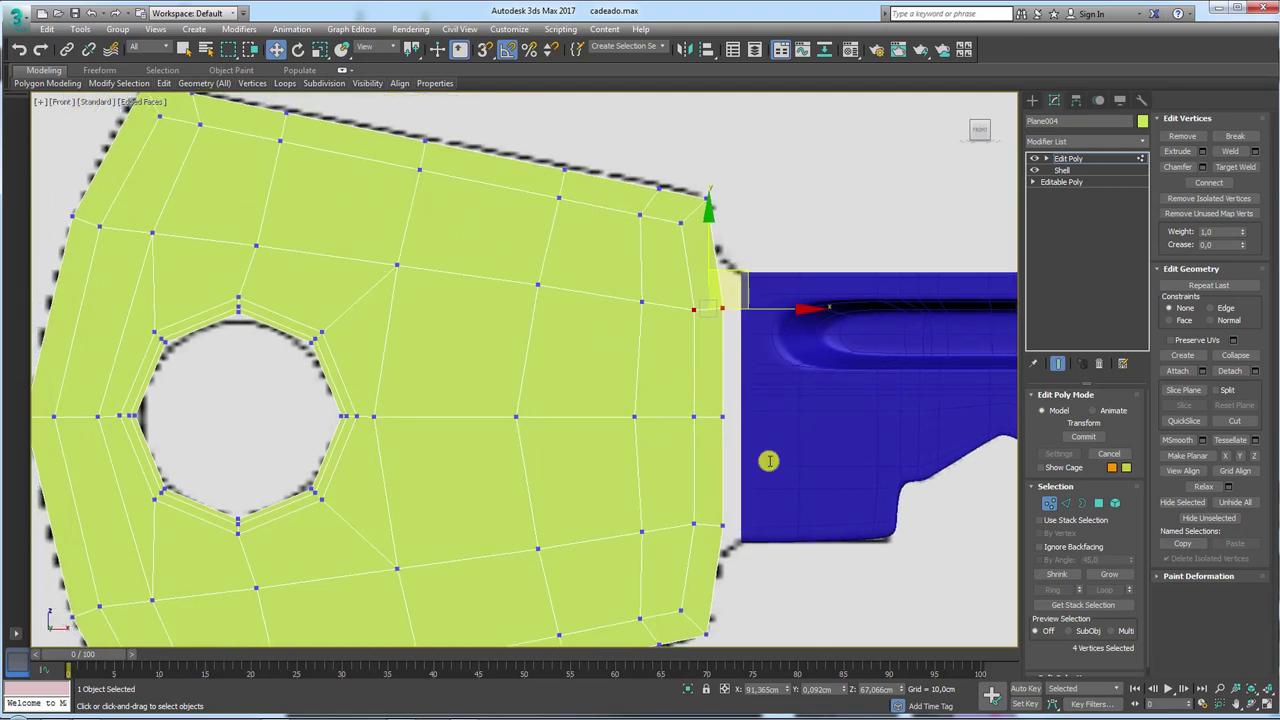
In Border mode, isolate the yellow head (Alt+Q) and select its blade-side open border.
click(1066, 158)
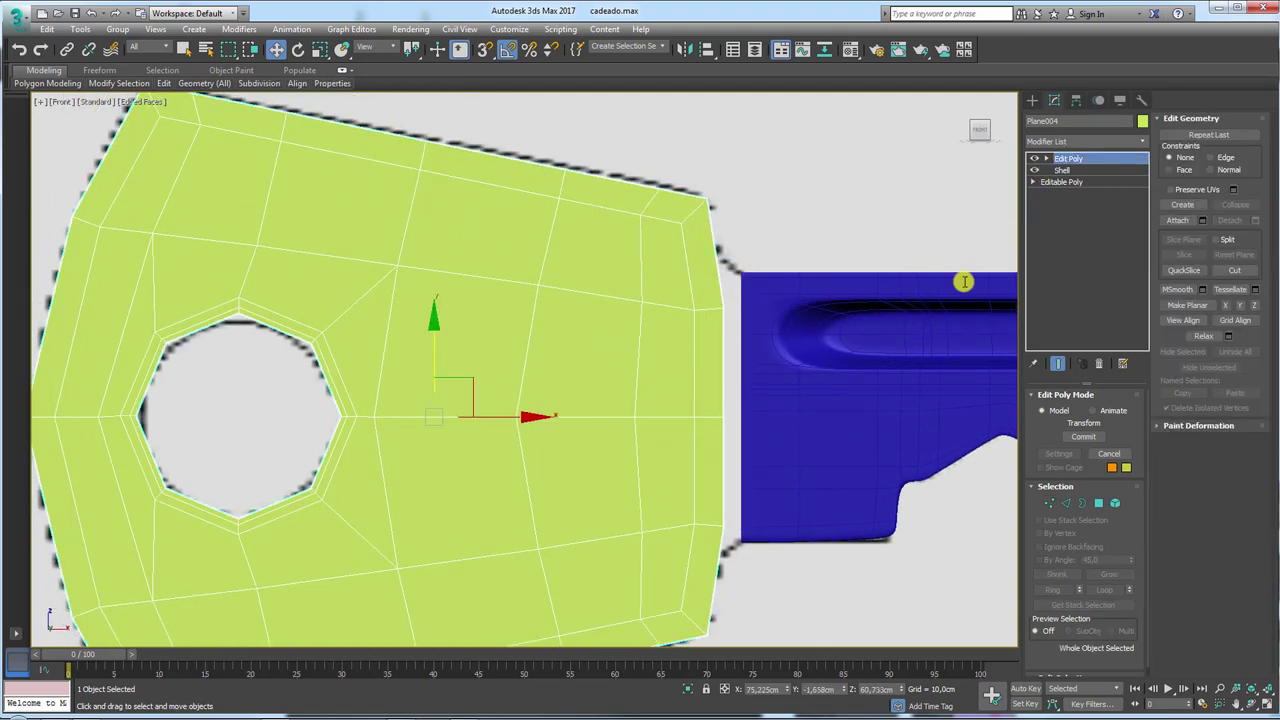
mouse_move(963, 280)
alt+middle_down()
mouse_move(737, 403)
mouse_move(1003, 469)
alt+middle_up()
click(1098, 502)
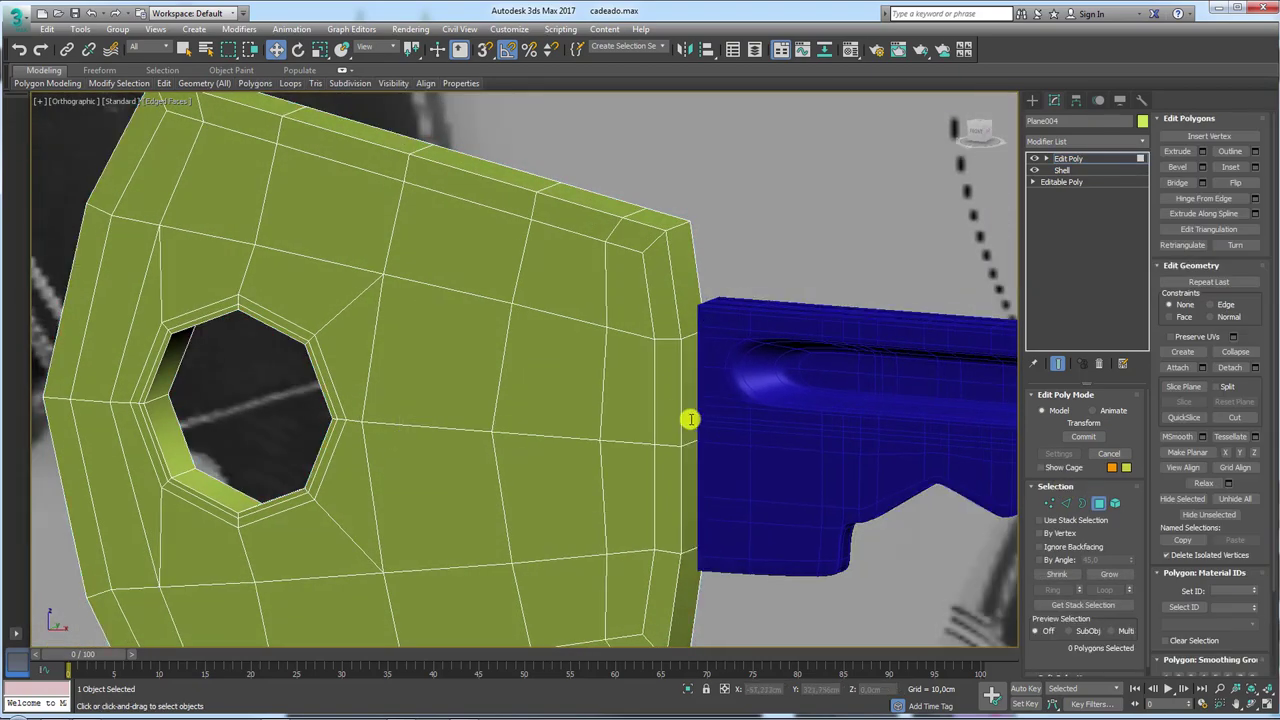
click(687, 409)
ctrl+click(686, 478)
mouse_move(686, 478)
alt+middle_down()
mouse_move(760, 477)
mouse_move(797, 357)
alt+middle_up()
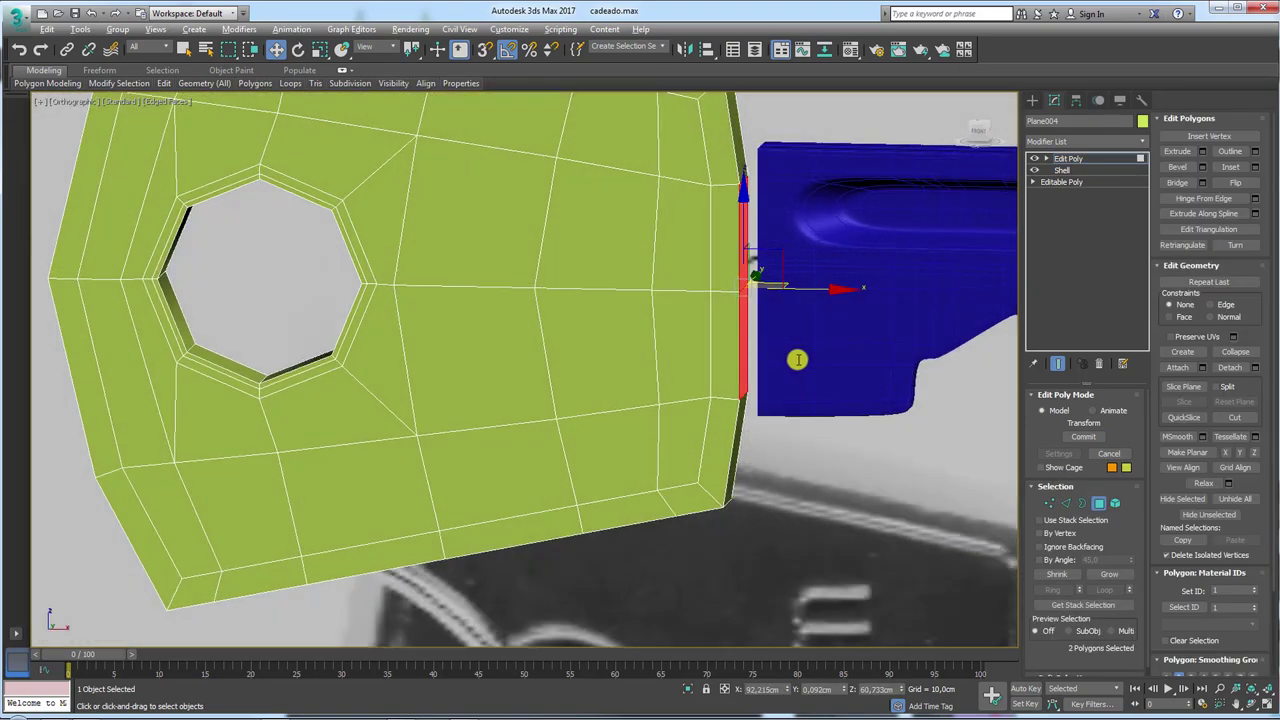
click(795, 359)
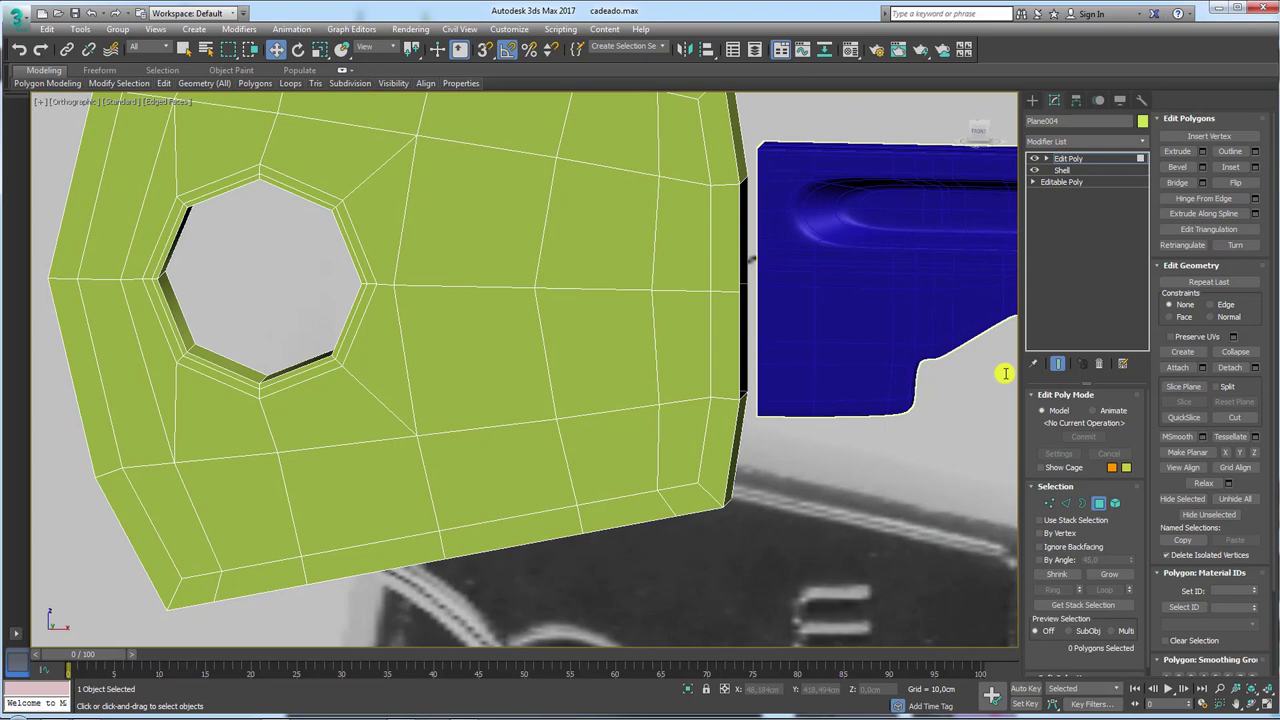
click(1082, 503)
alt+middle_drag(909, 423, 788, 494)
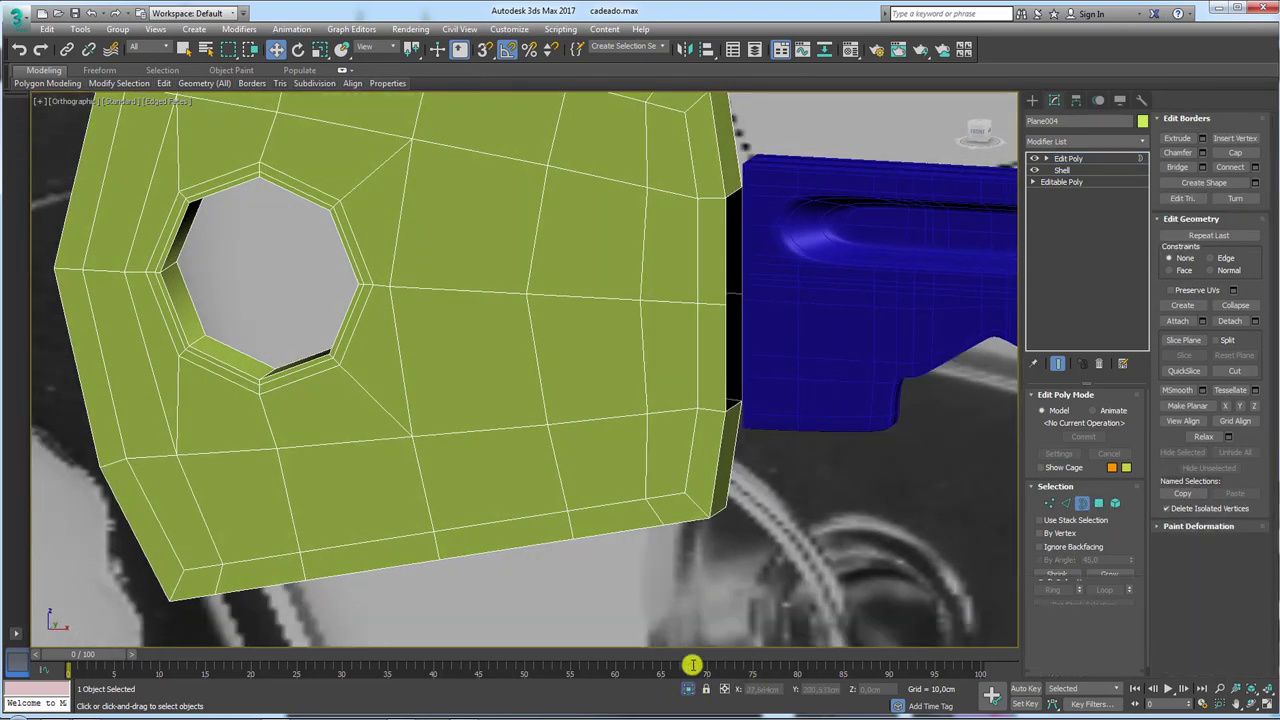
key(alt+q)
drag(805, 482, 699, 405)
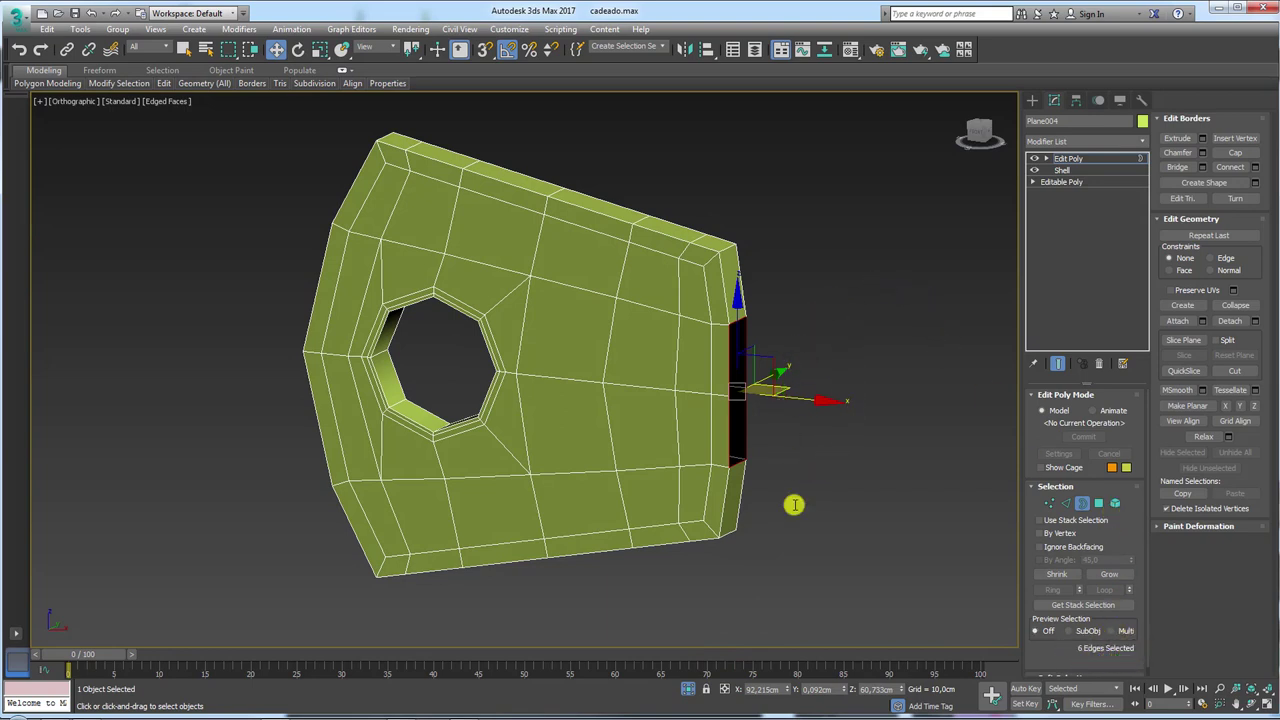
End isolation and delete the TurboSmooth modifier from the blue blade (Plane003).
click(690, 683)
mouse_move(800, 580)
alt+middle_down()
mouse_move(783, 486)
mouse_move(831, 494)
mouse_move(1075, 135)
alt+middle_up()
click(871, 218)
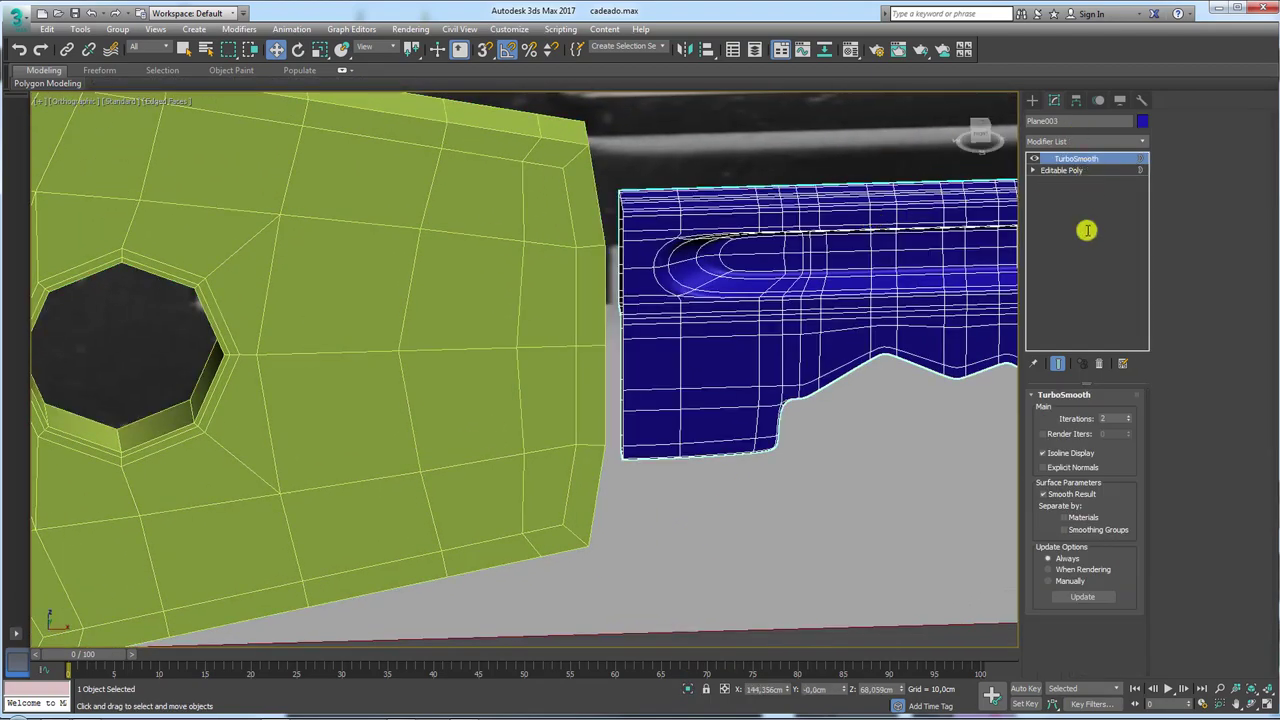
click(1100, 362)
Orbit to check the hole's inner wall and select the yellow head (Plane004).
mouse_move(843, 369)
alt+middle_down()
mouse_move(886, 351)
mouse_move(823, 314)
mouse_move(799, 379)
mouse_move(823, 360)
alt+middle_up()
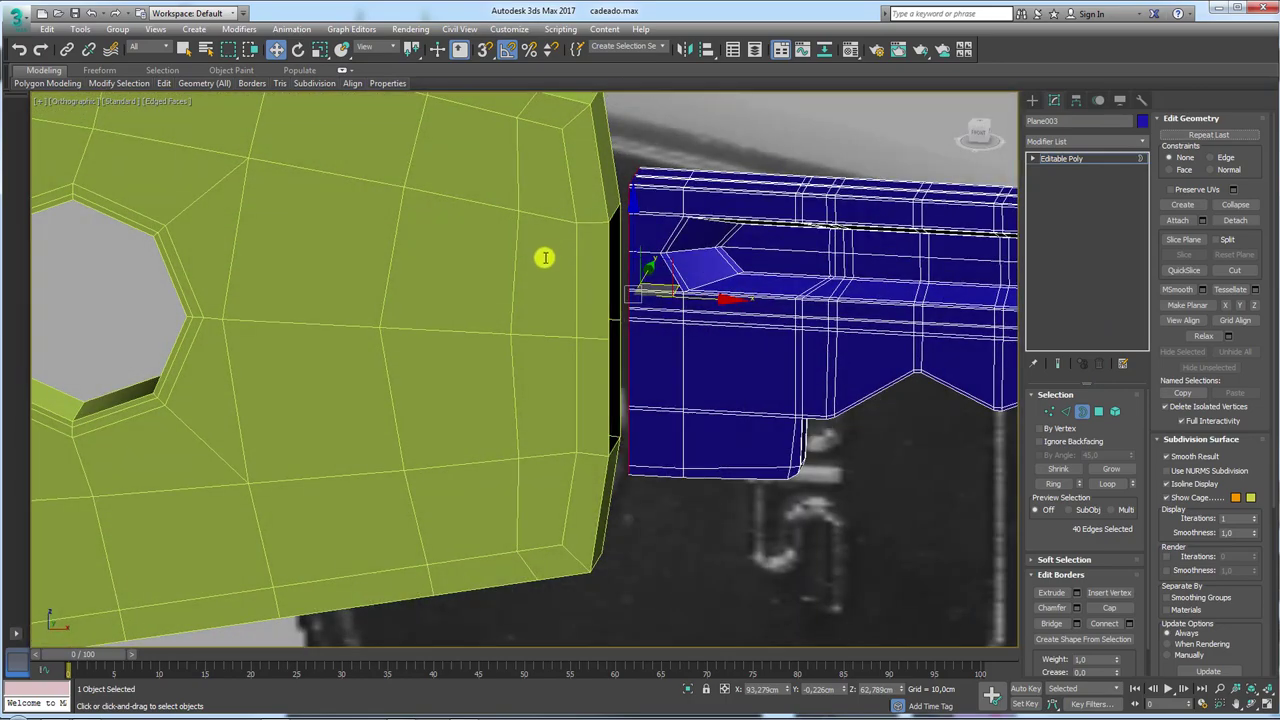
mouse_move(545, 258)
alt+middle_down()
mouse_move(640, 297)
mouse_move(666, 258)
alt+middle_up()
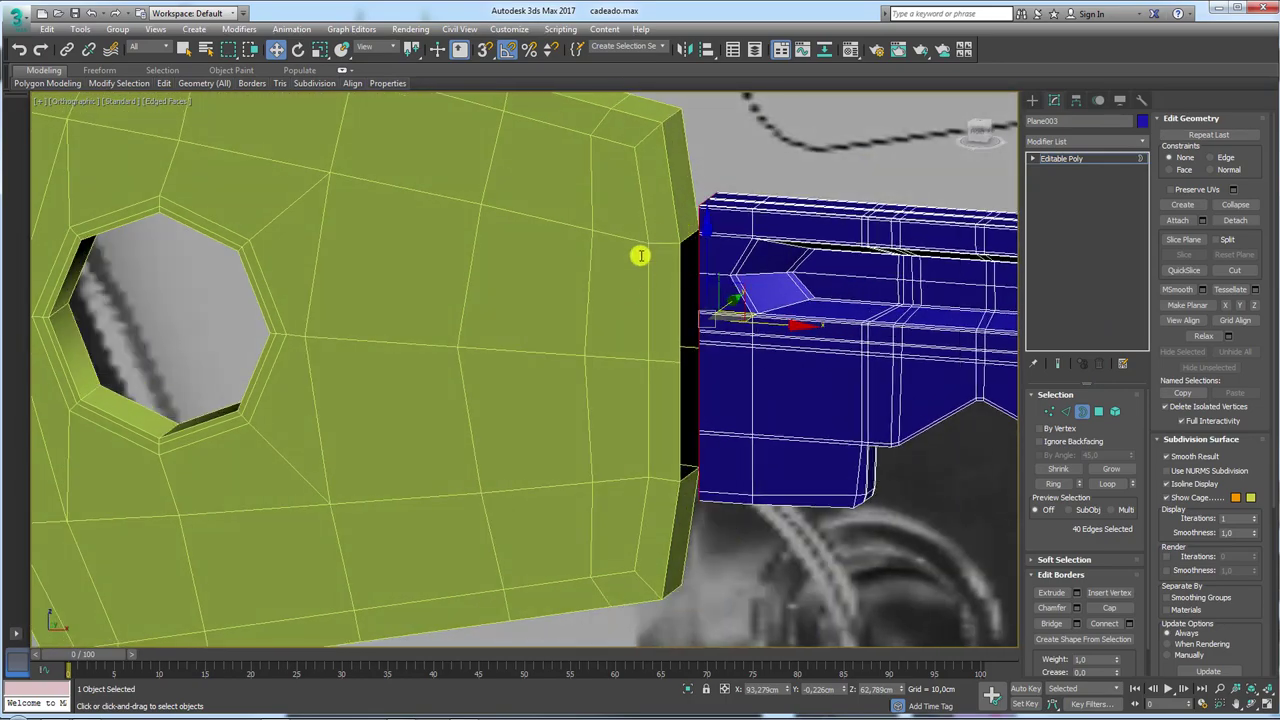
click(1062, 410)
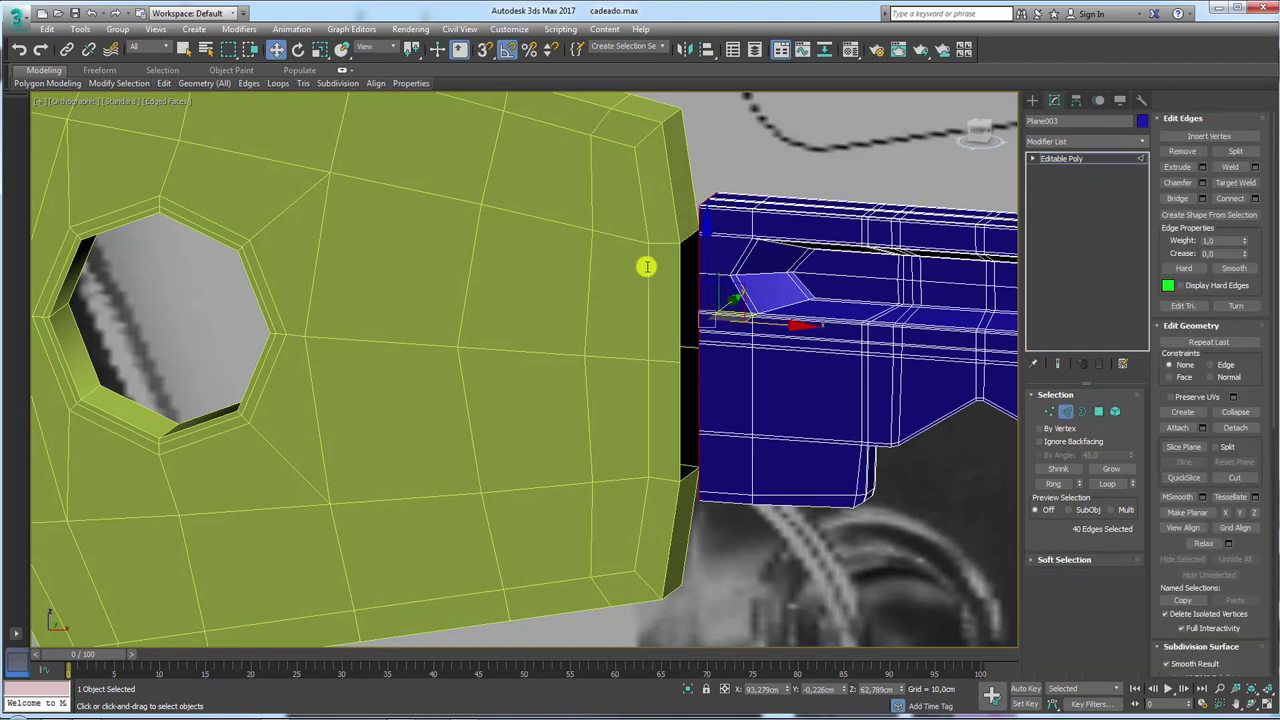
click(609, 246)
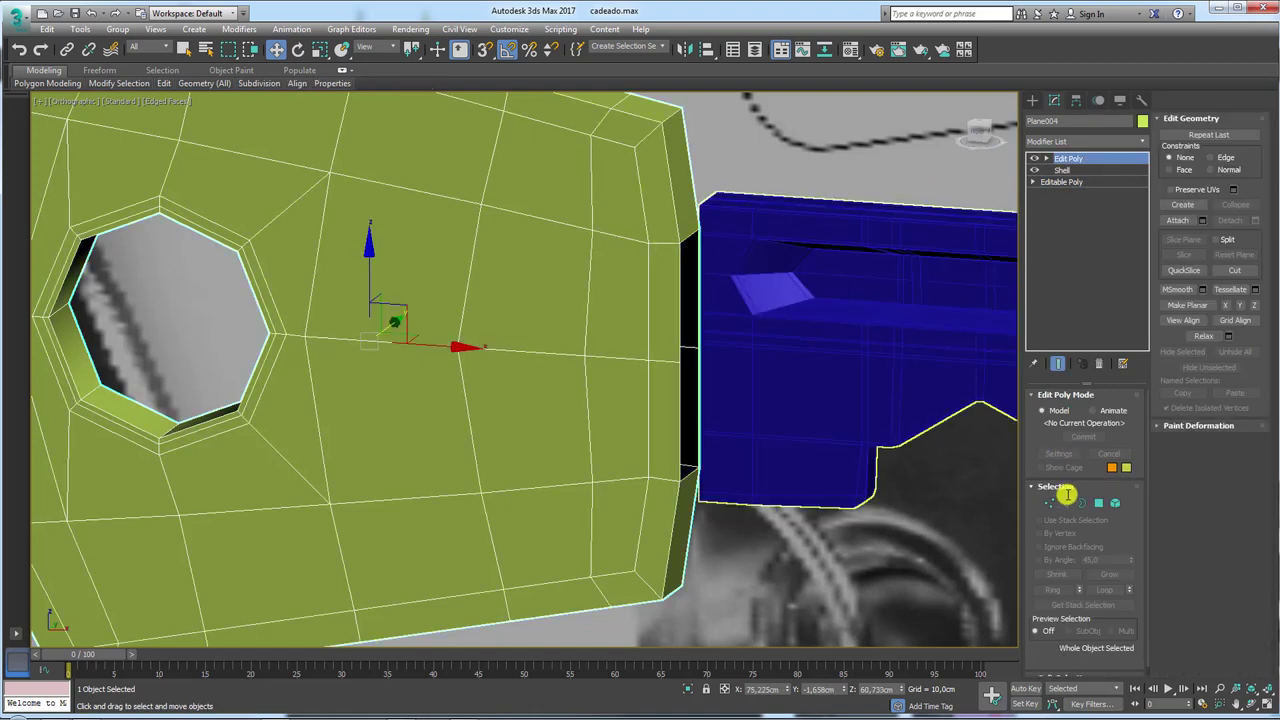
Realign the upper and lower edges where the head meets the blade.
click(1066, 500)
click(690, 212)
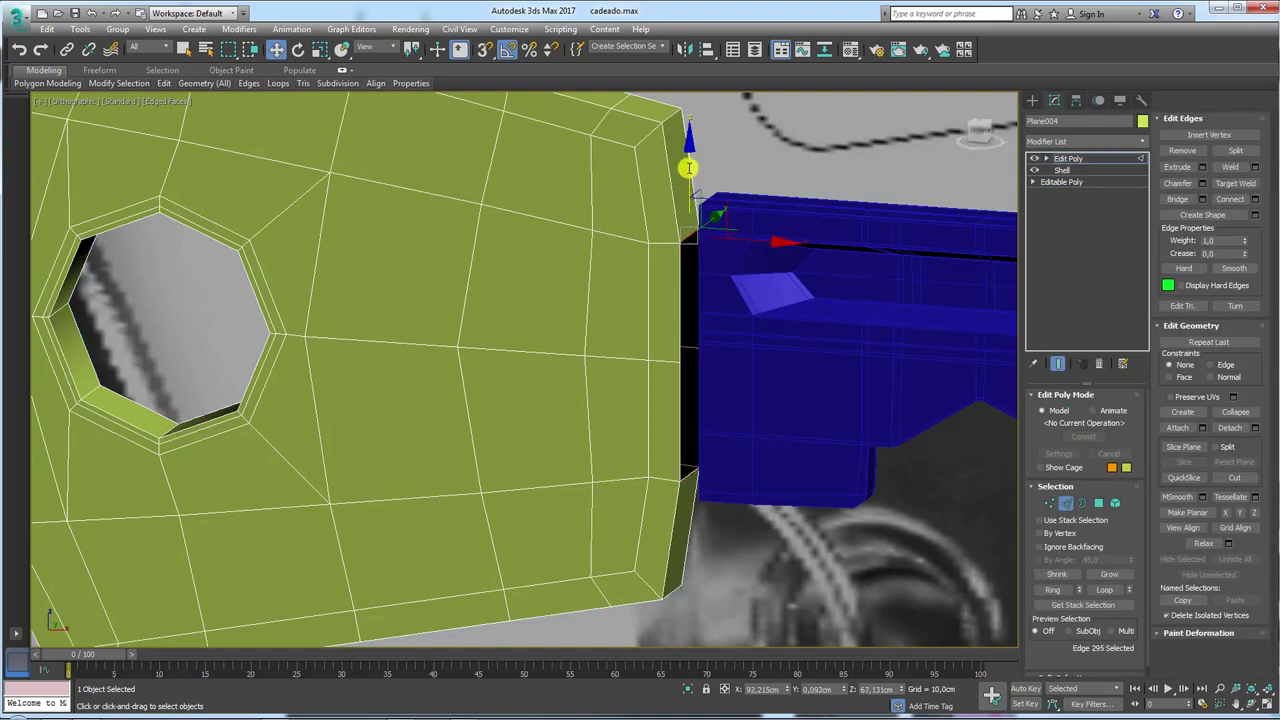
drag(689, 168, 690, 137)
click(692, 474)
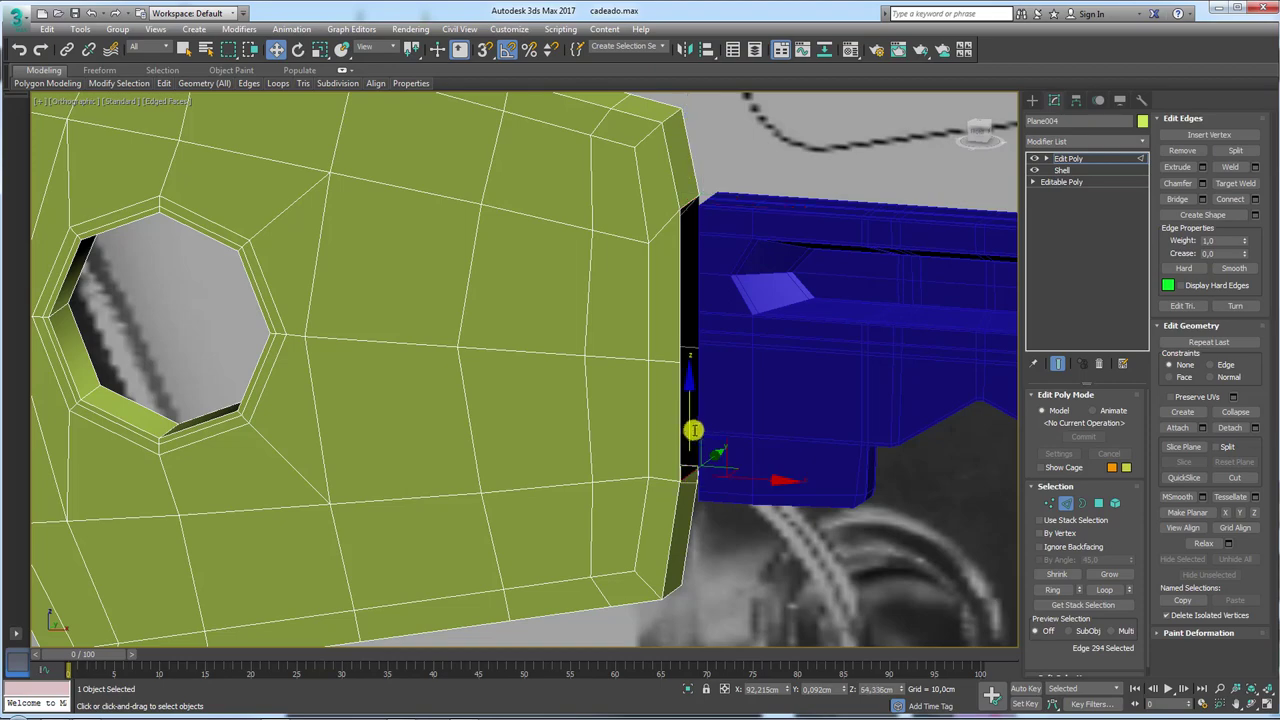
drag(691, 443, 695, 432)
scroll(695, 432, down, 2)
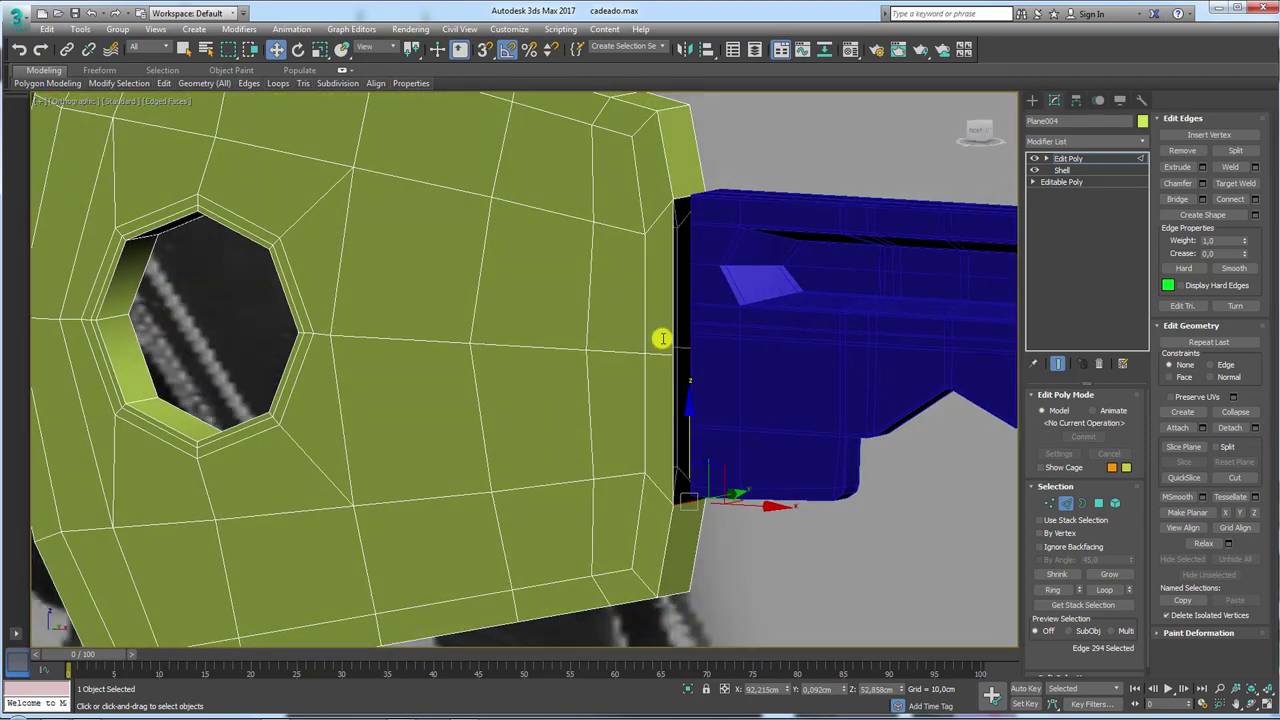
scroll(663, 337, down, 3)
scroll(766, 400, up, 1)
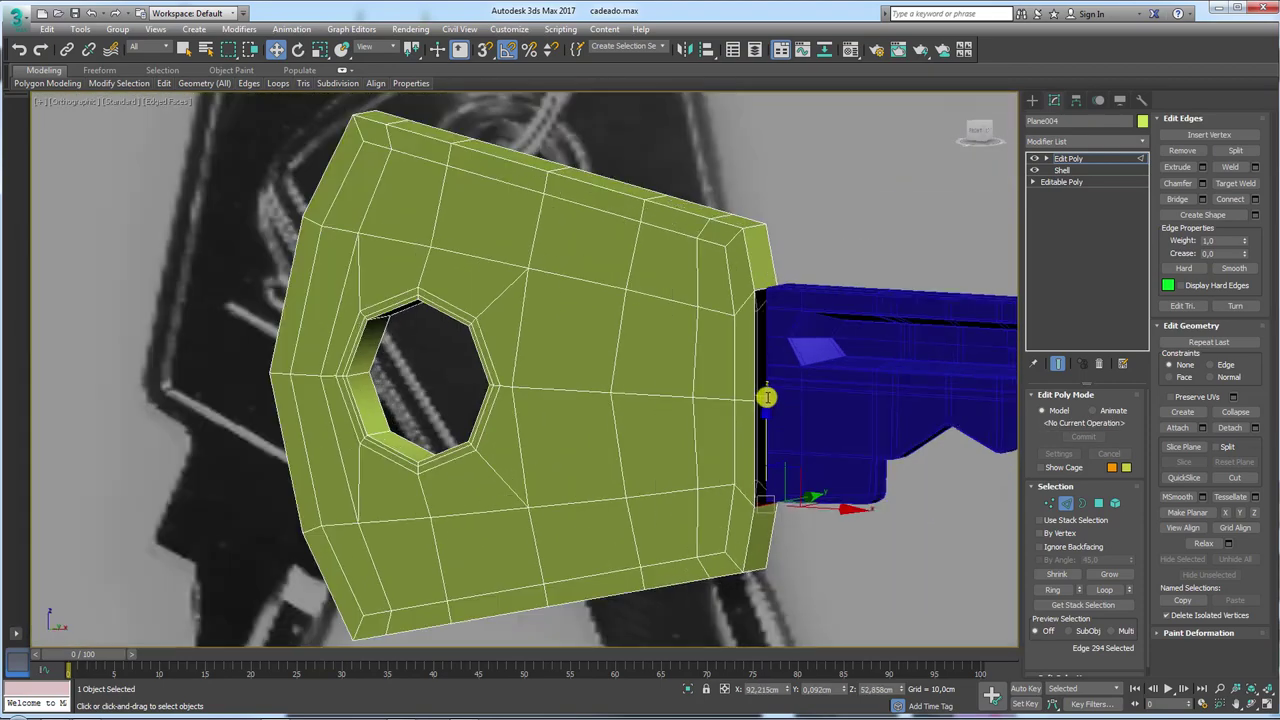
Crease the head's front and back outline loops at 1.0 and select the hole's edge loop.
double_click(748, 271)
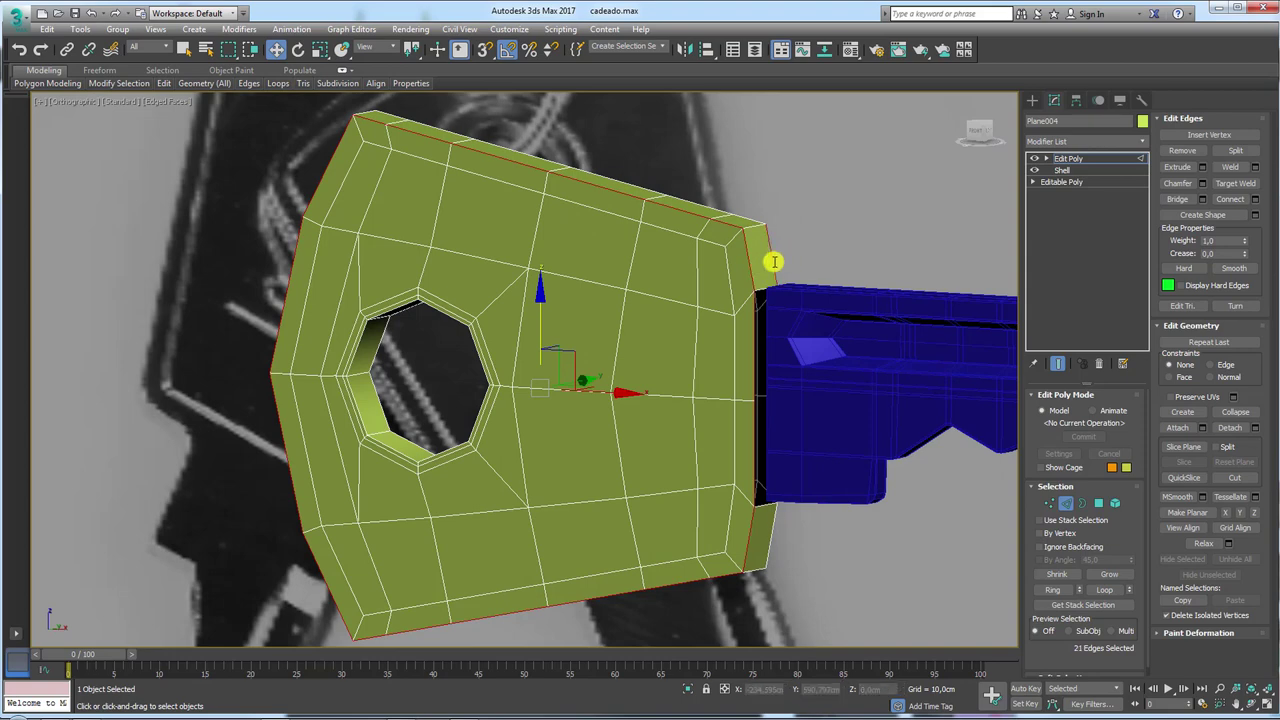
ctrl+double_click(766, 257)
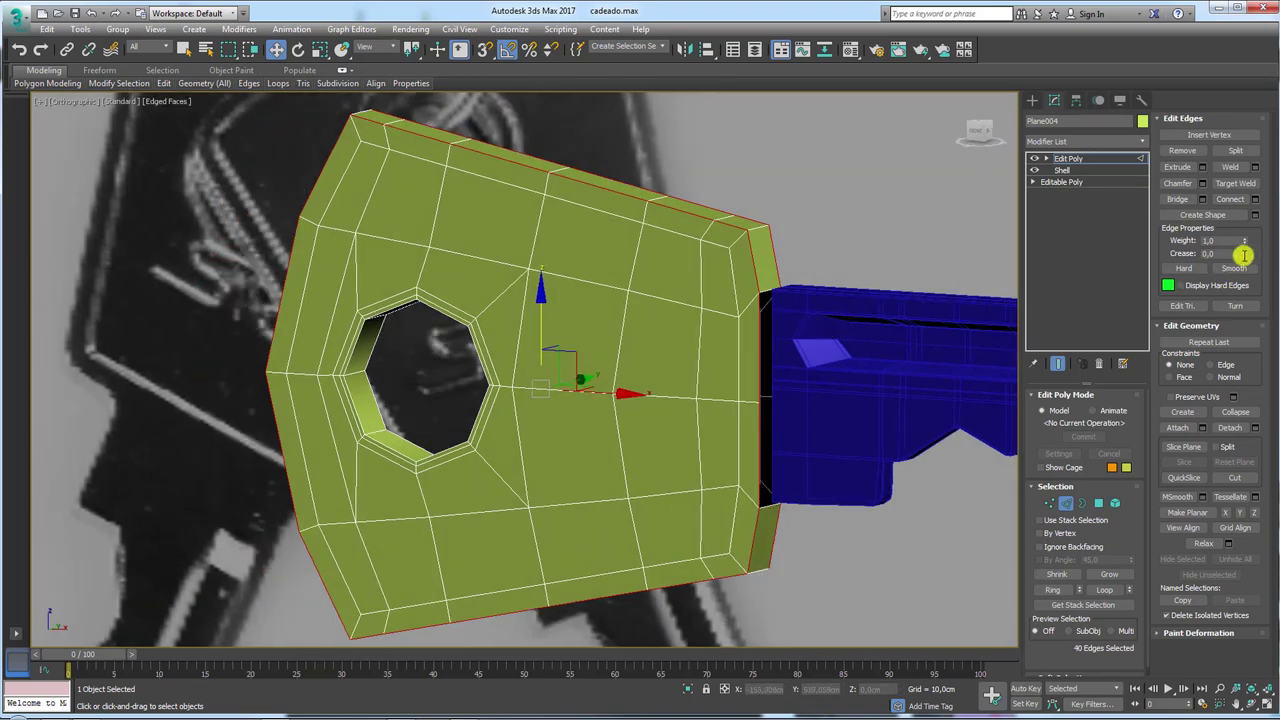
drag(1244, 255, 1244, 228)
scroll(450, 360, up, 2)
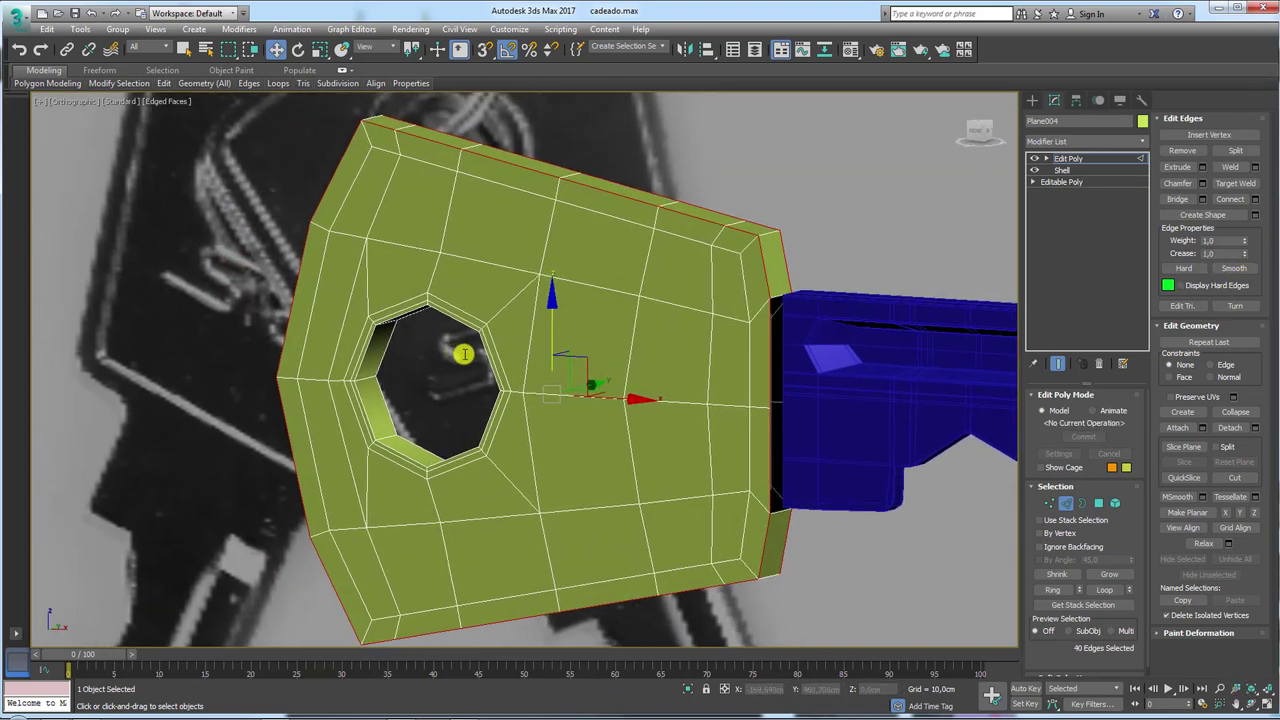
scroll(540, 354, up, 3)
scroll(491, 309, up, 2)
ctrl+double_click(481, 318)
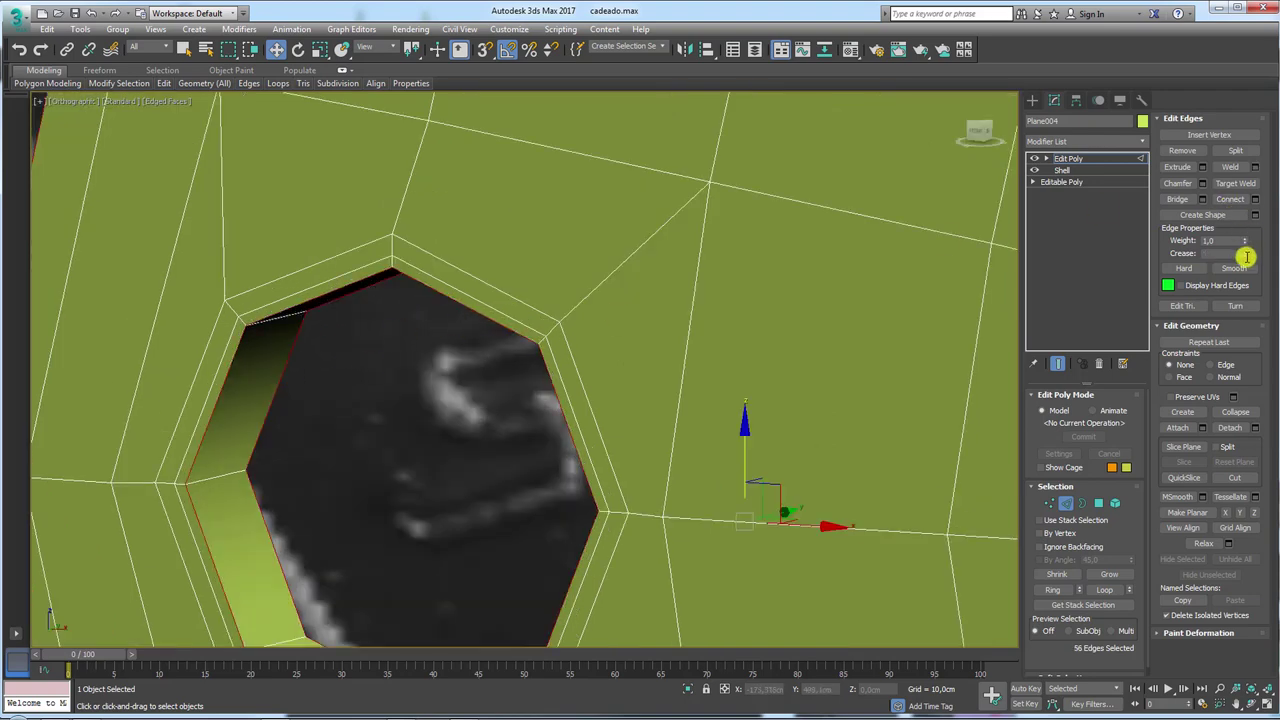
click(1088, 158)
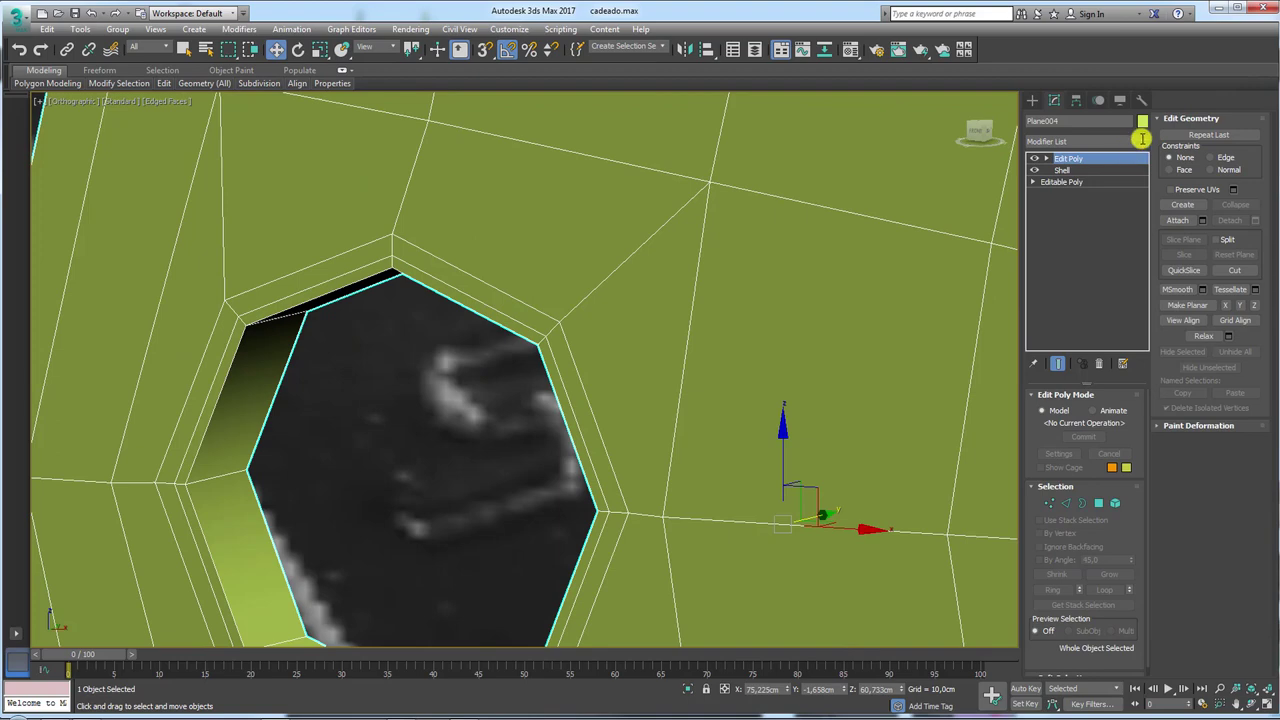
Apply TurboSmooth to the yellow head (Plane004) and frame the whole key to check it.
click(1142, 138)
scroll(1085, 400, down, 15)
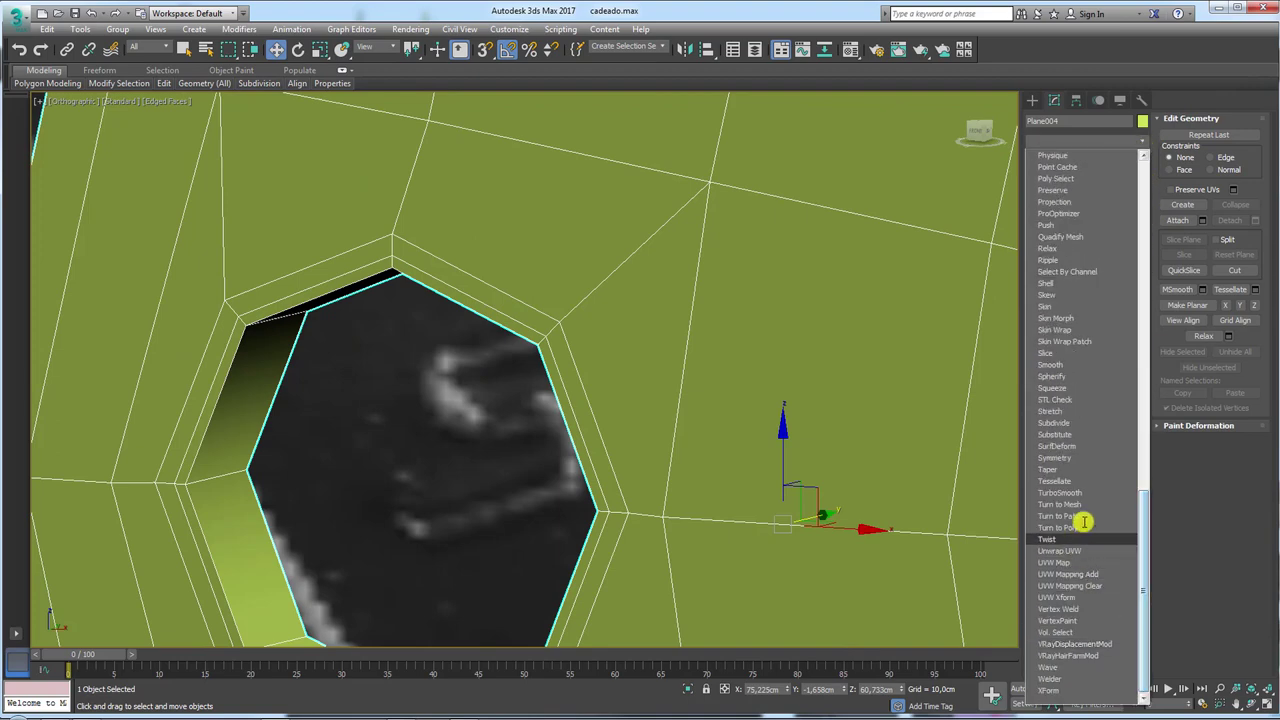
click(1075, 492)
scroll(797, 414, down, 5)
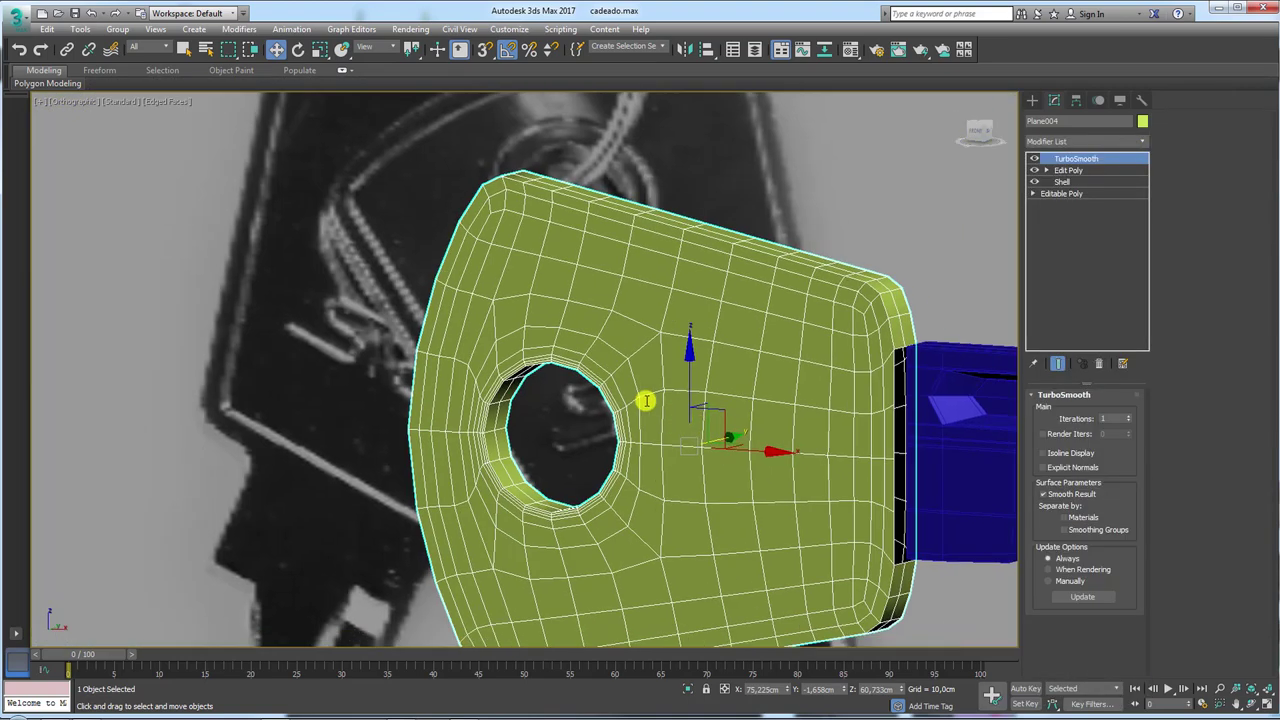
key(z)
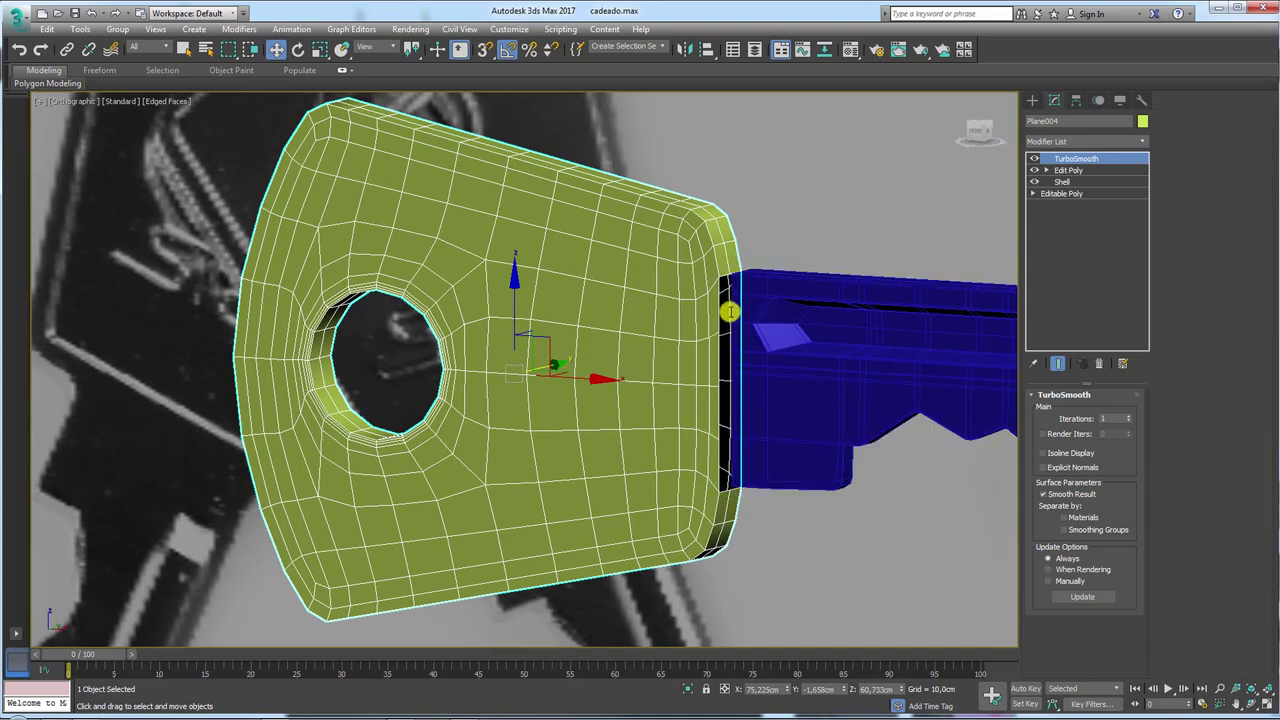
mouse_move(755, 400)
alt+middle_down()
mouse_move(651, 397)
mouse_move(431, 457)
mouse_move(597, 463)
alt+middle_up()
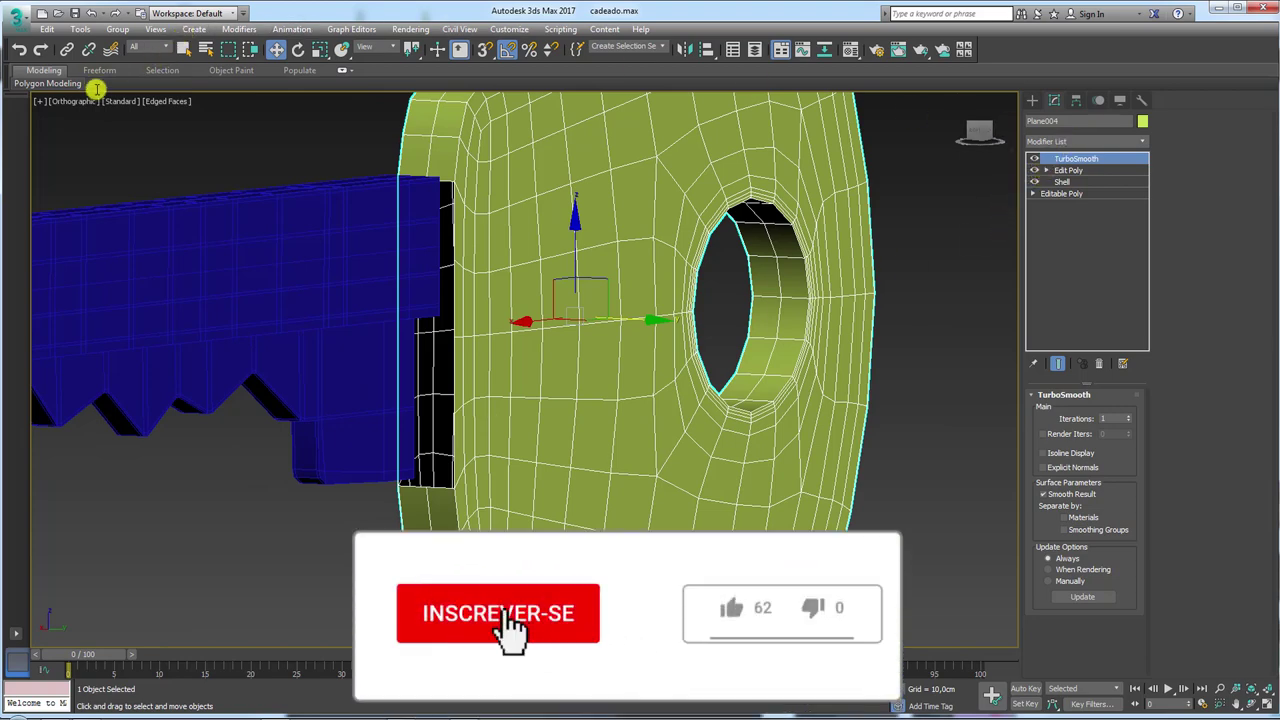
Add an Edit Poly above TurboSmooth and select the open border at the blade joint.
click(60, 183)
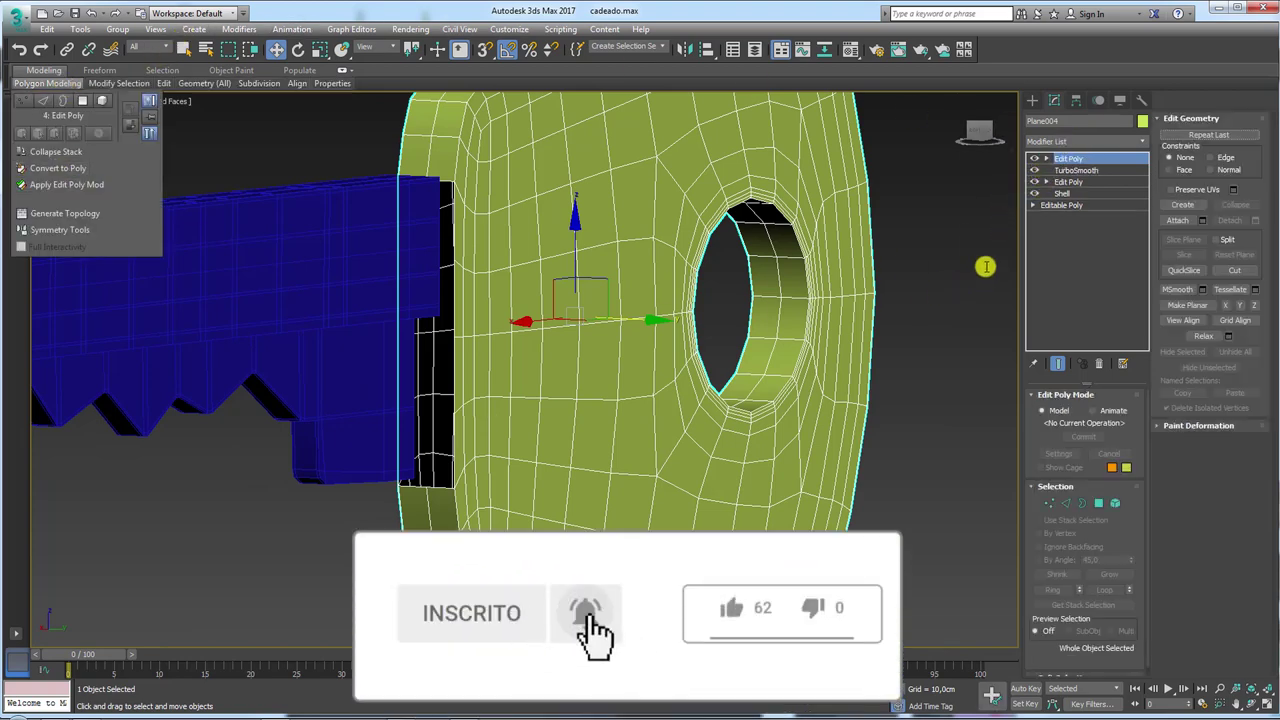
click(1082, 503)
click(420, 505)
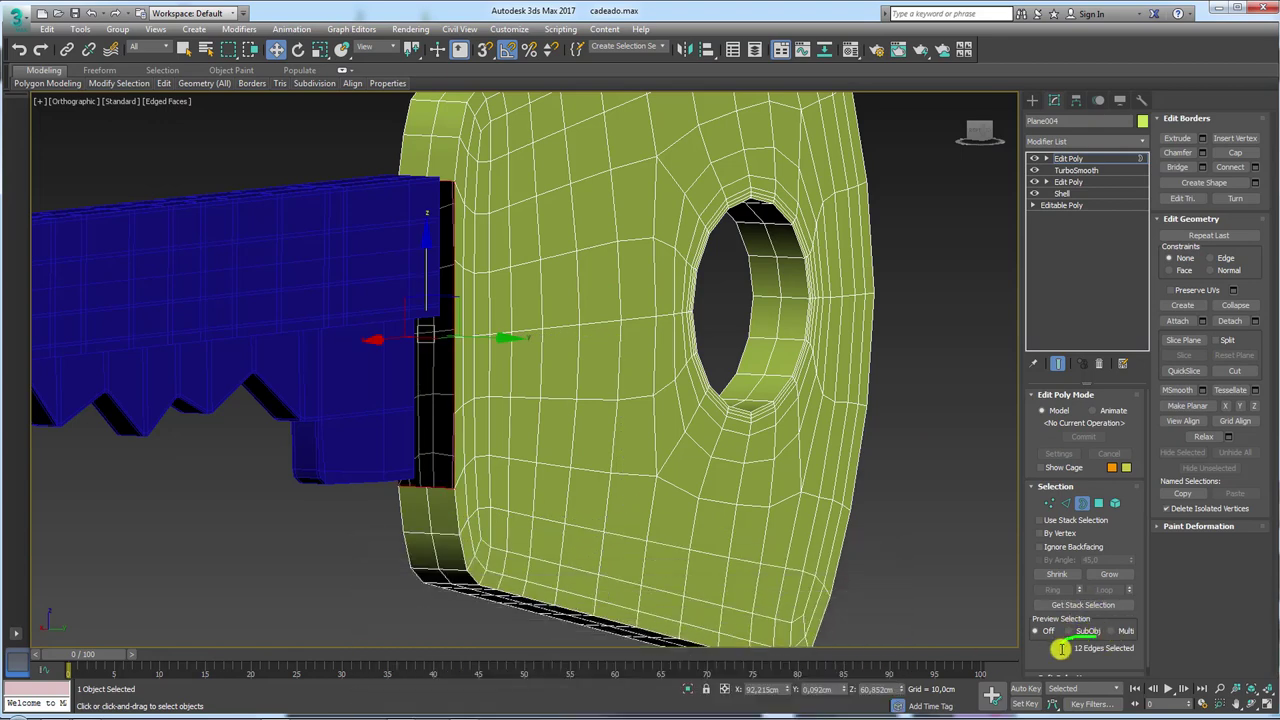
click(1070, 158)
Raise TurboSmooth iterations to 2, then reselect the head-blade borders in the top Edit Poly.
click(1084, 170)
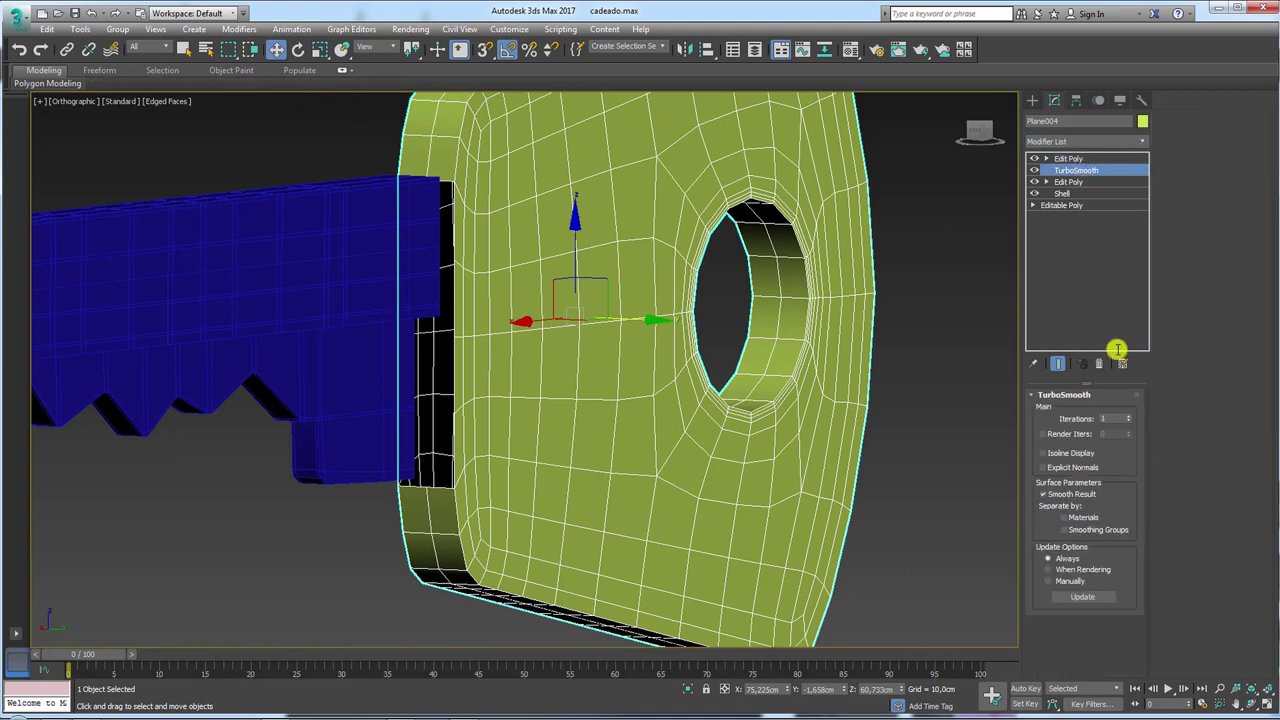
click(1127, 416)
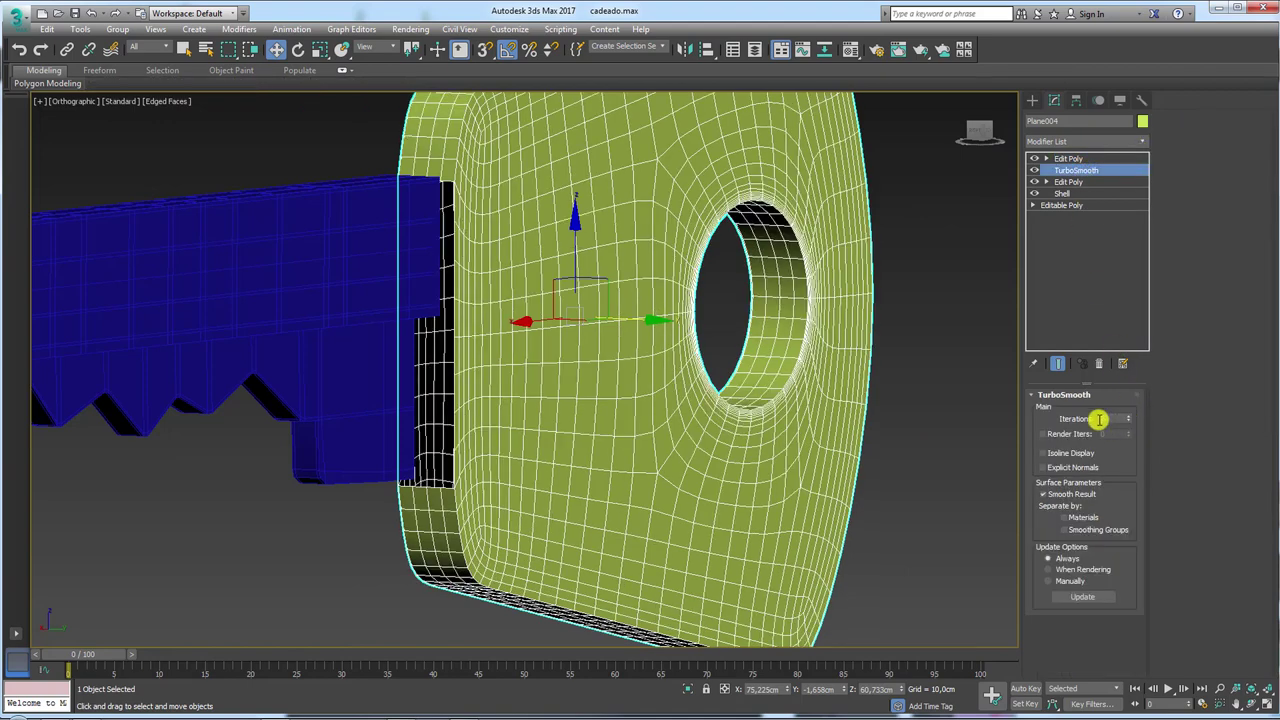
click(1068, 158)
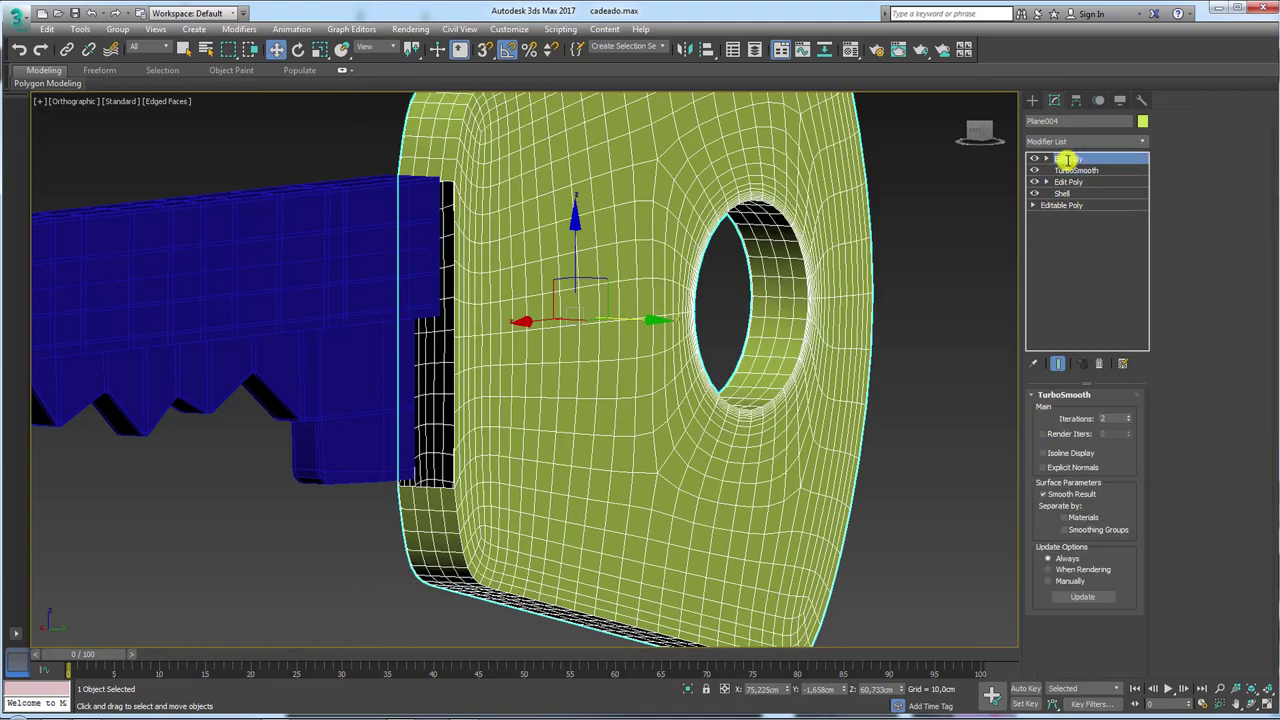
click(1082, 502)
click(400, 556)
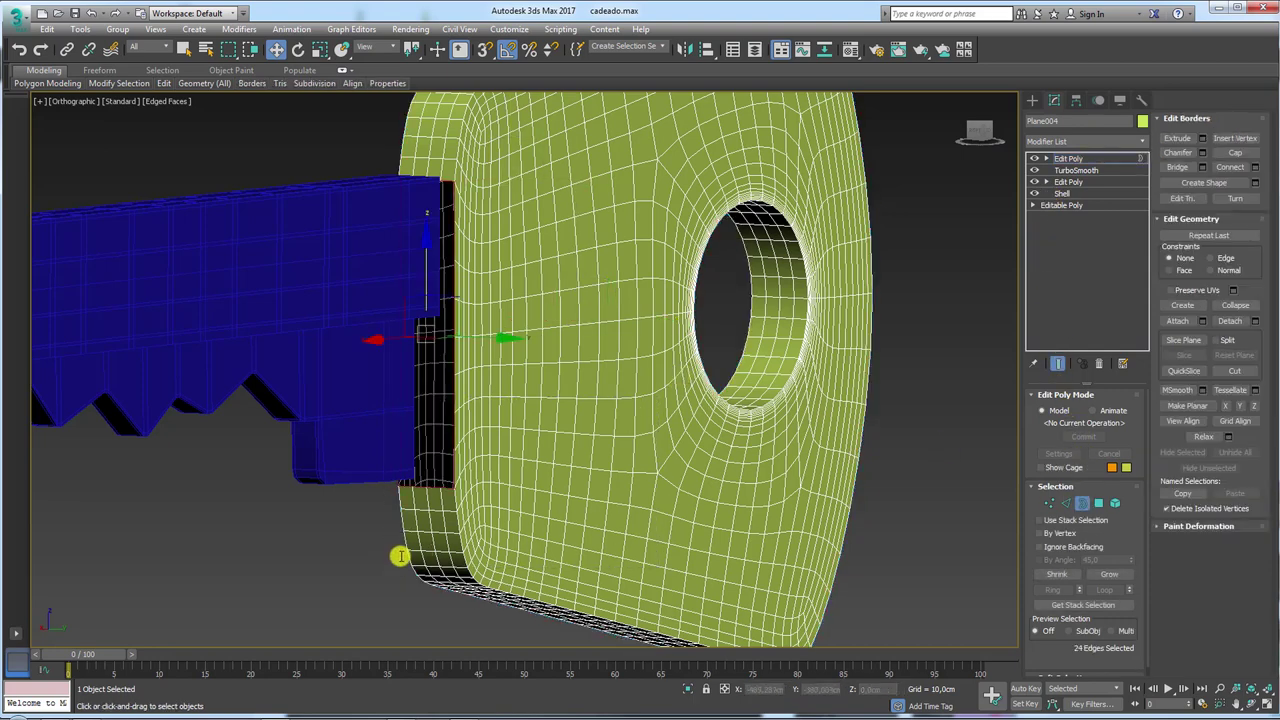
scroll(1056, 609, down, 1)
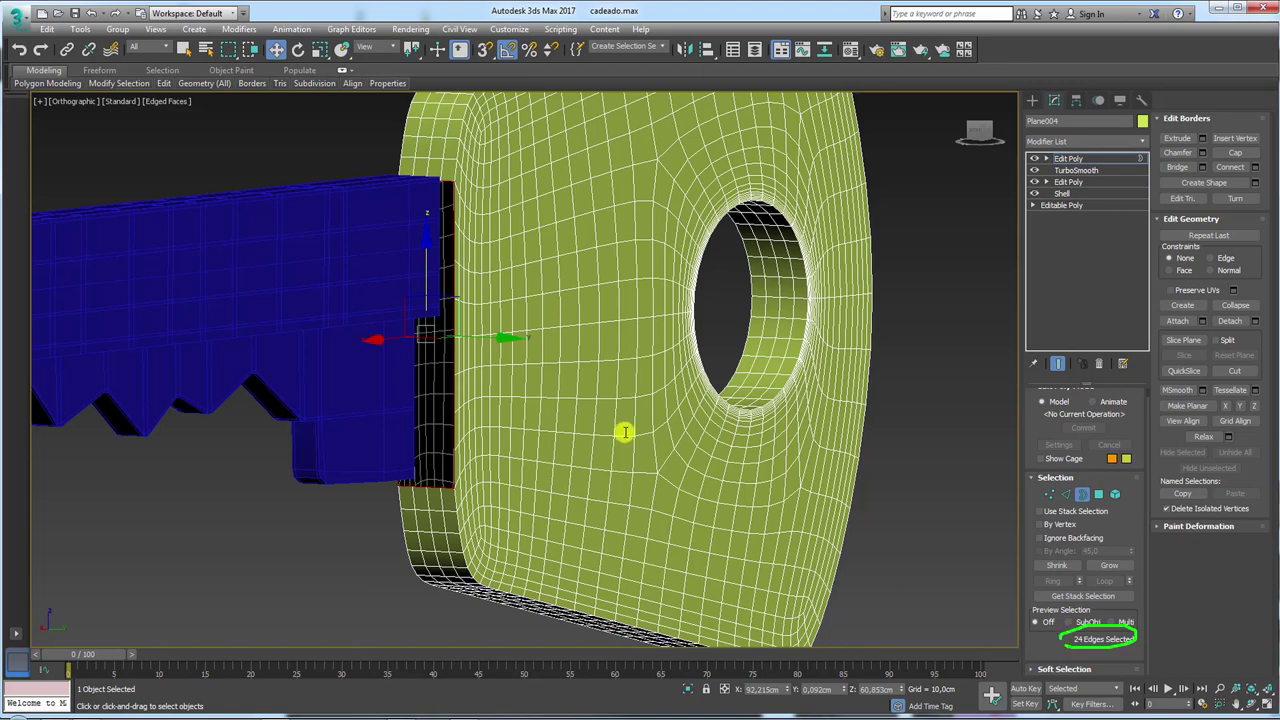
drag(386, 241, 461, 312)
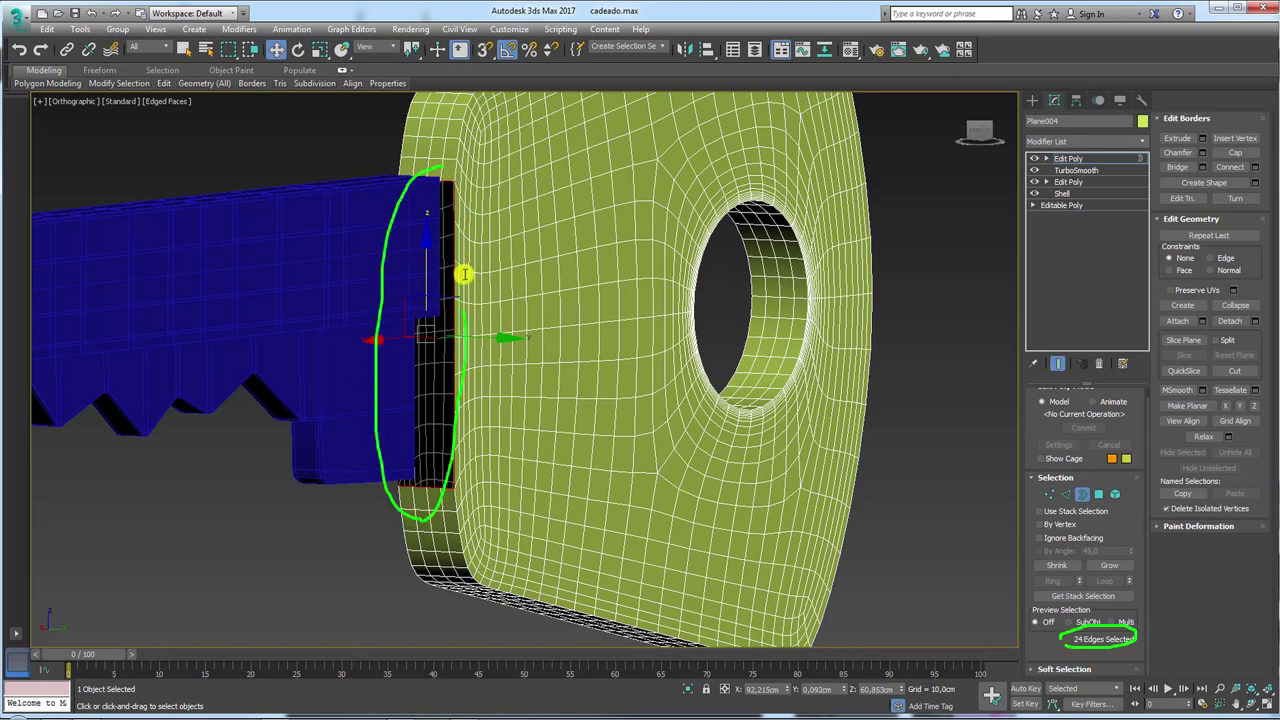
key(Escape)
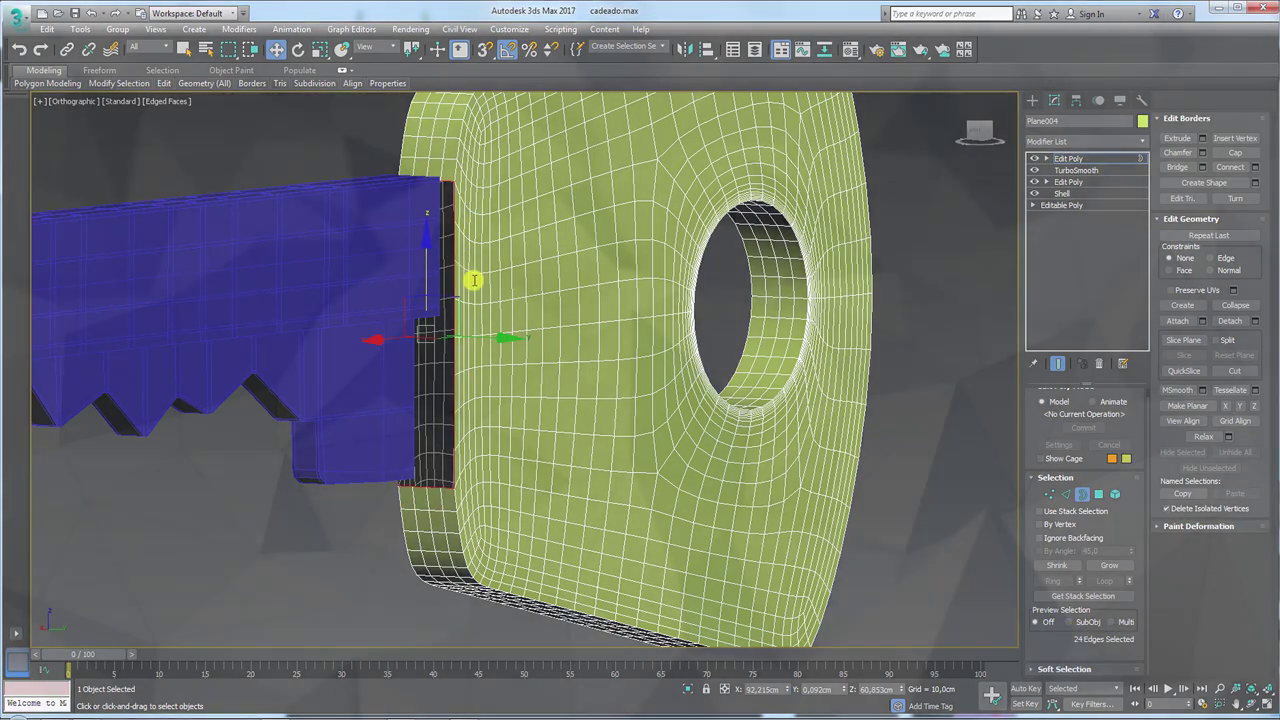